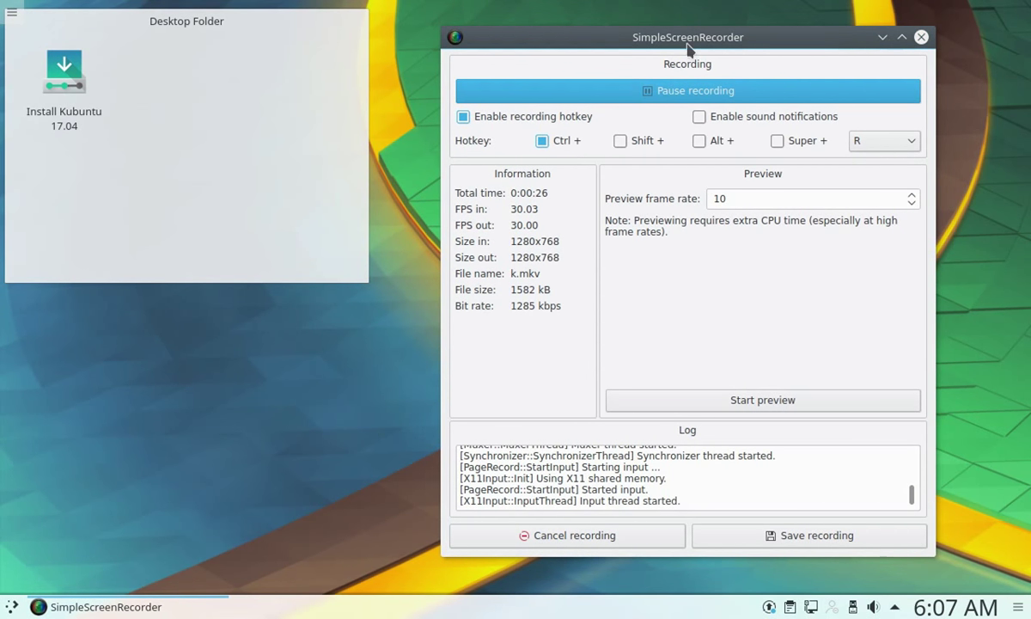
# Look through the SimpleScreenRecorder window's additional window actions and minimize the window
pyautogui.click(456, 38)
pyautogui.moveTo(492, 55)
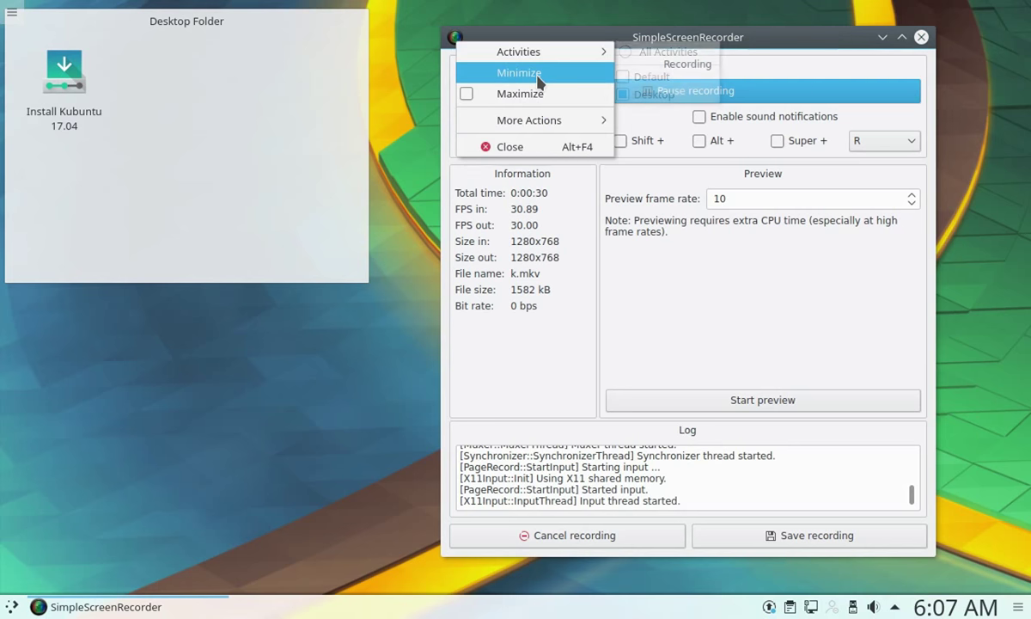
pyautogui.moveTo(543, 120)
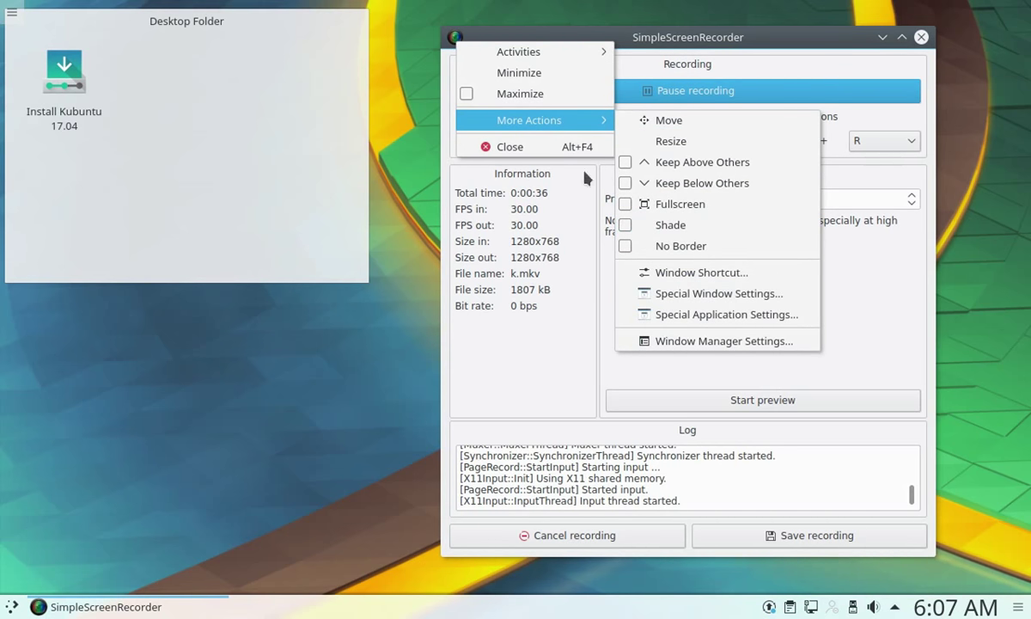
pyautogui.press('Escape')
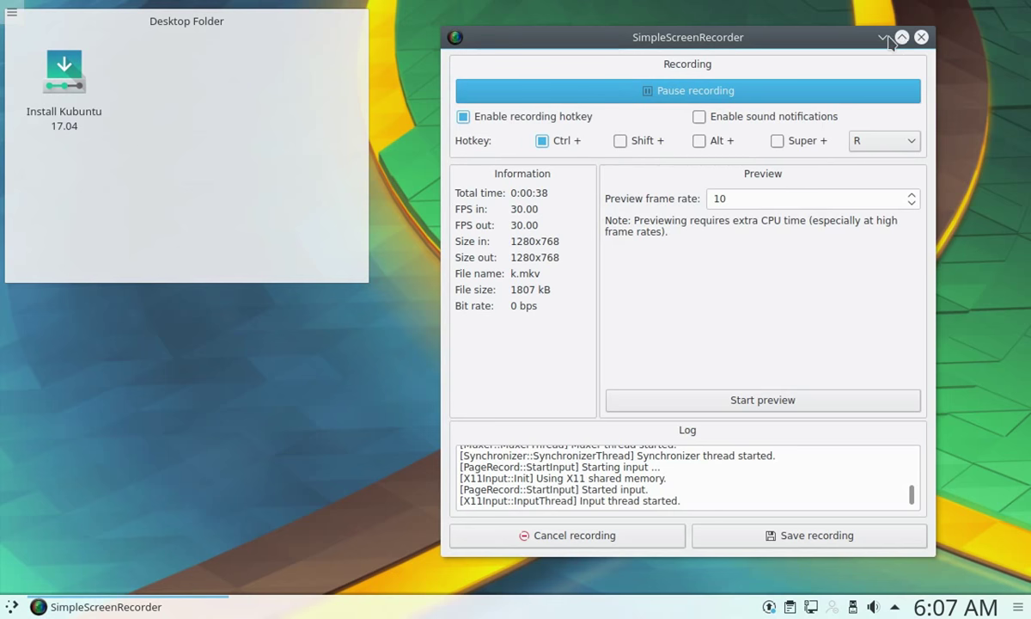
pyautogui.click(883, 38)
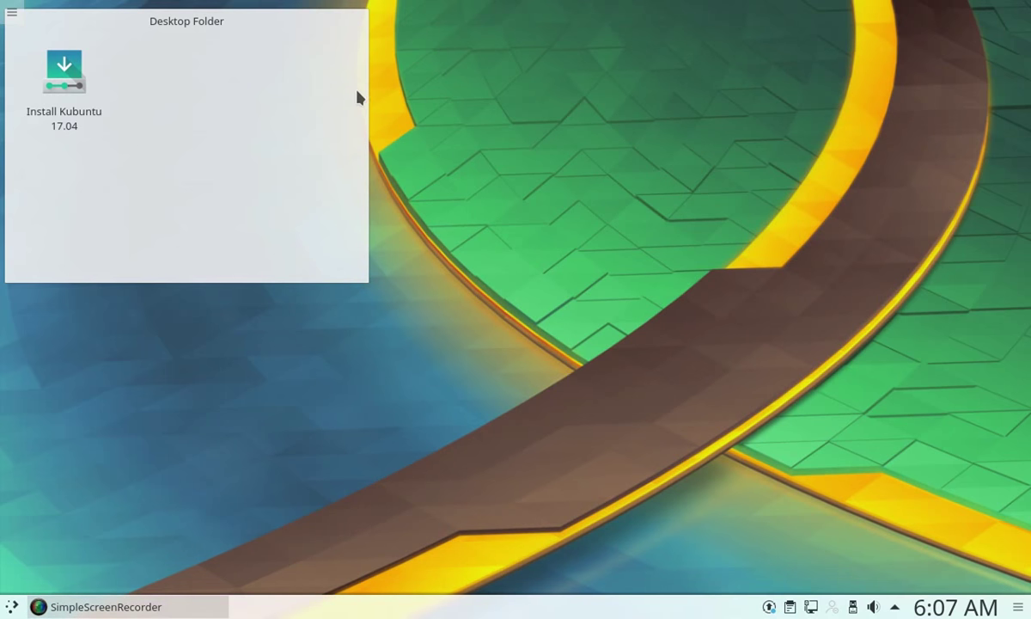
# Reduce the Desktop Folder widget's height slightly and place it near the desktop's upper-right corner
pyautogui.moveTo(346, 19)
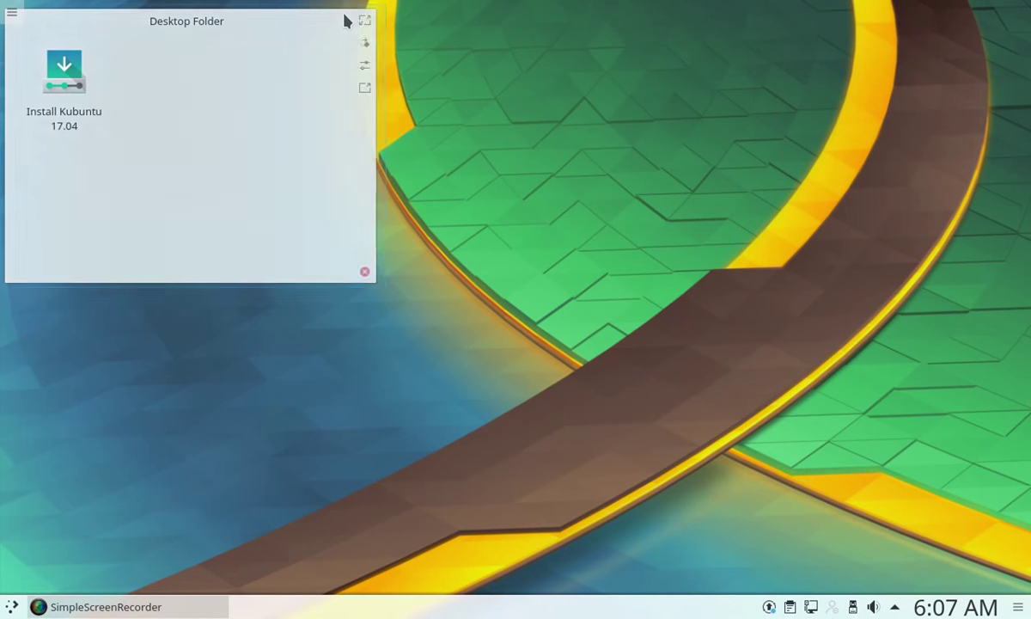
pyautogui.moveTo(348, 20); pyautogui.dragTo(985, 21)
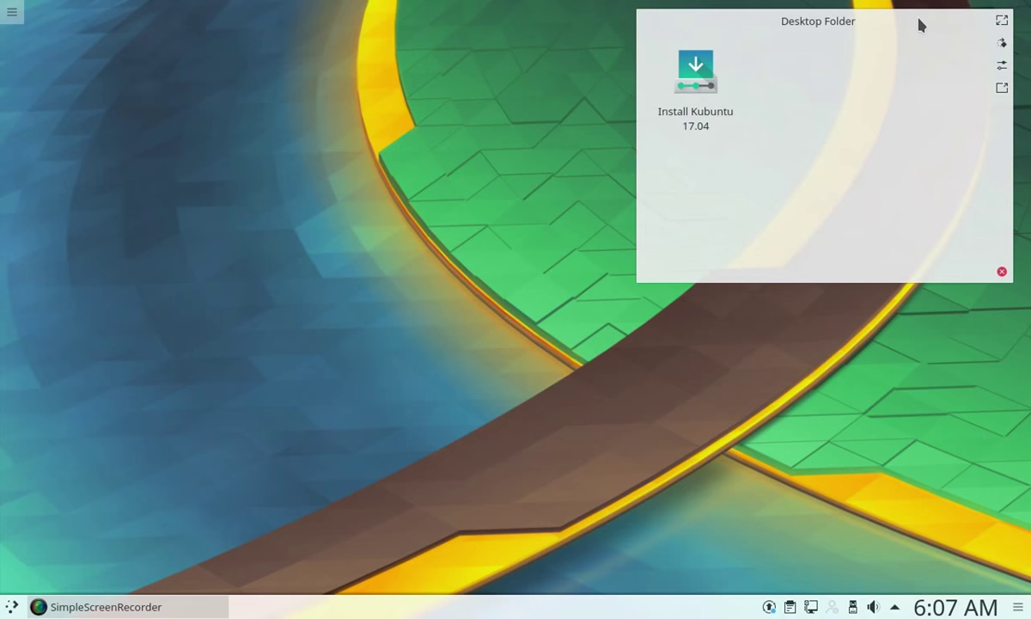
pyautogui.moveTo(919, 24); pyautogui.dragTo(320, 306)
pyautogui.moveTo(409, 309); pyautogui.dragTo(413, 338)
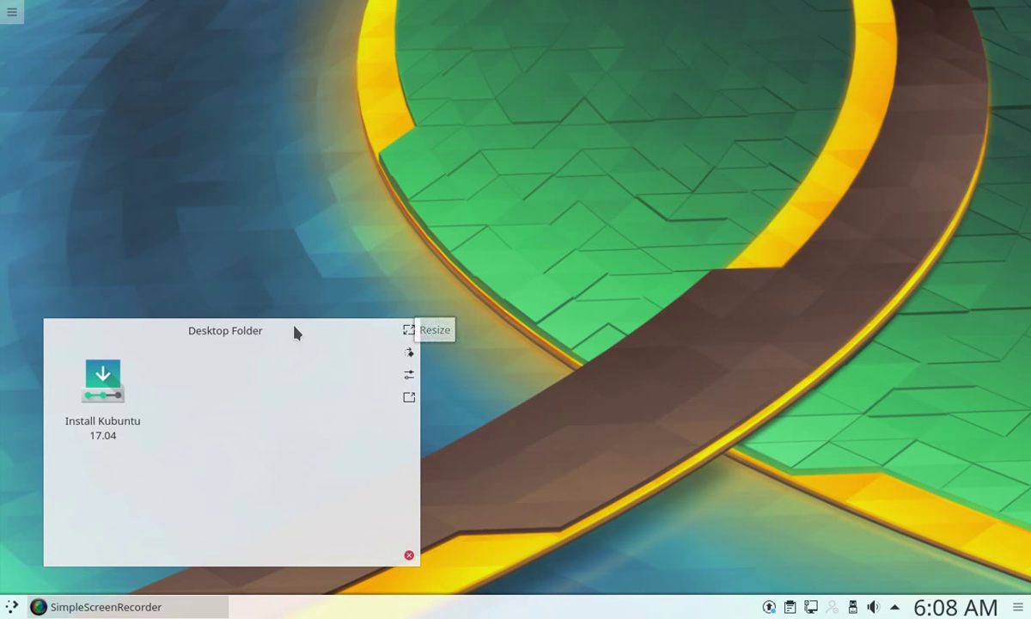
pyautogui.moveTo(288, 332); pyautogui.dragTo(879, 32)
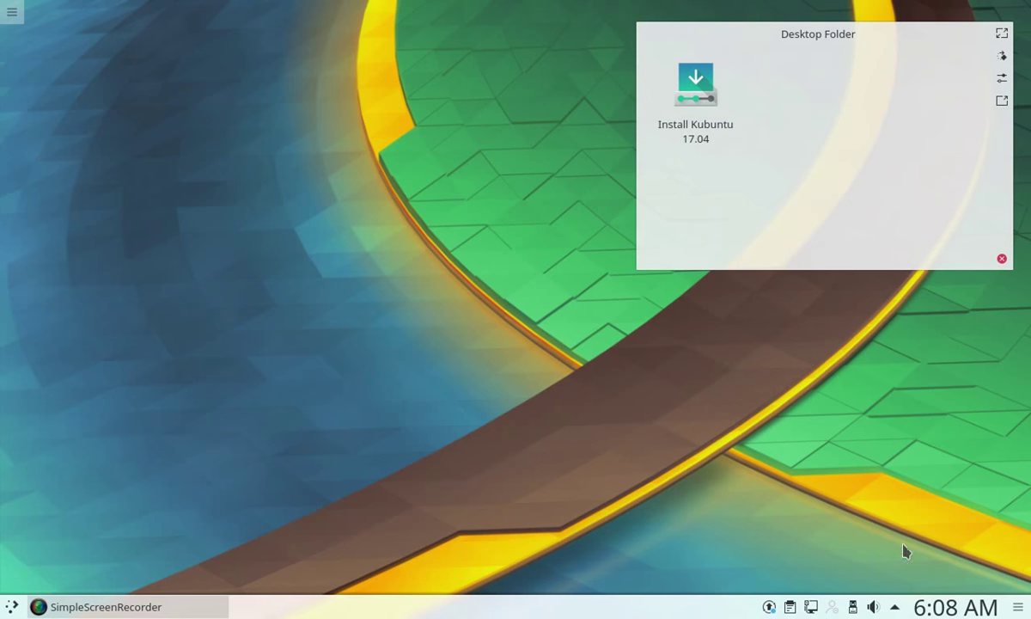
# Browse the clock's calendar back to January and forward to September, return it to today, and close it
pyautogui.click(962, 607)
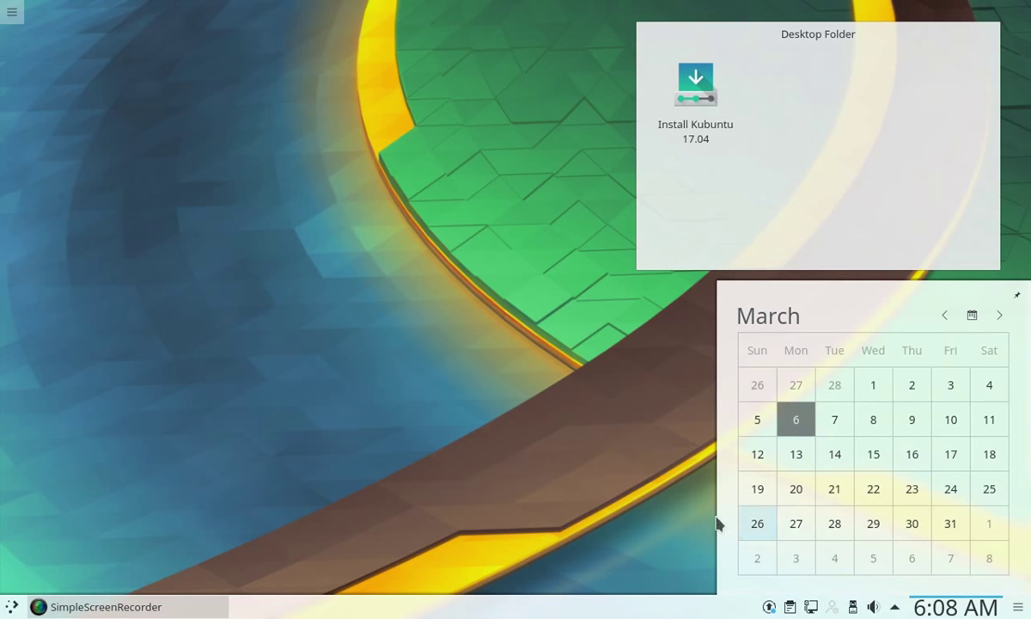
pyautogui.click(948, 316)
pyautogui.click(945, 316)
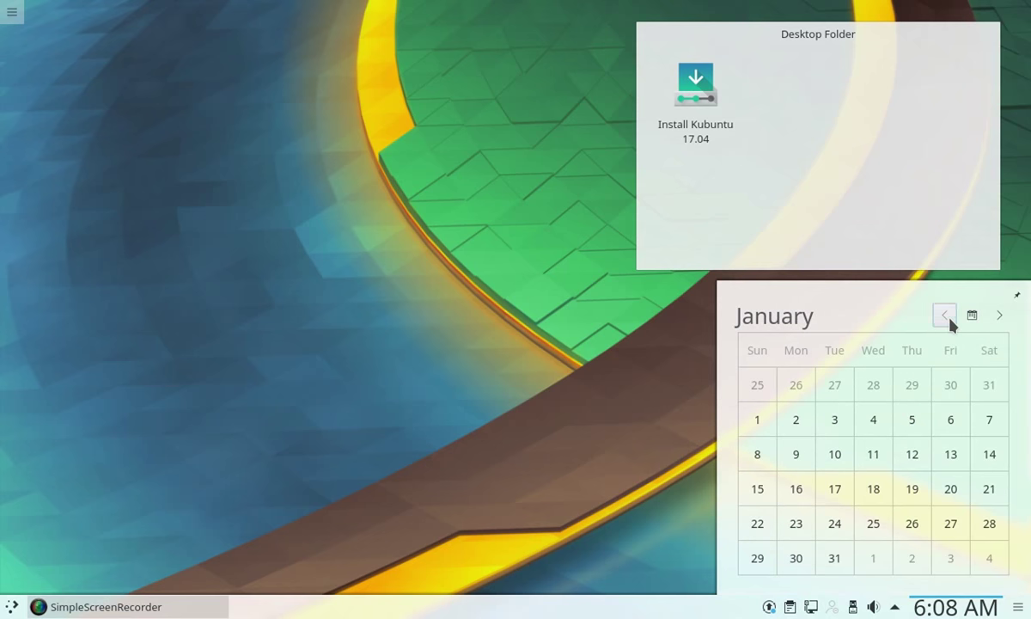
pyautogui.click(998, 316)
pyautogui.click(998, 315)
pyautogui.click(999, 315)
pyautogui.click(999, 316)
pyautogui.click(998, 315)
pyautogui.click(998, 316)
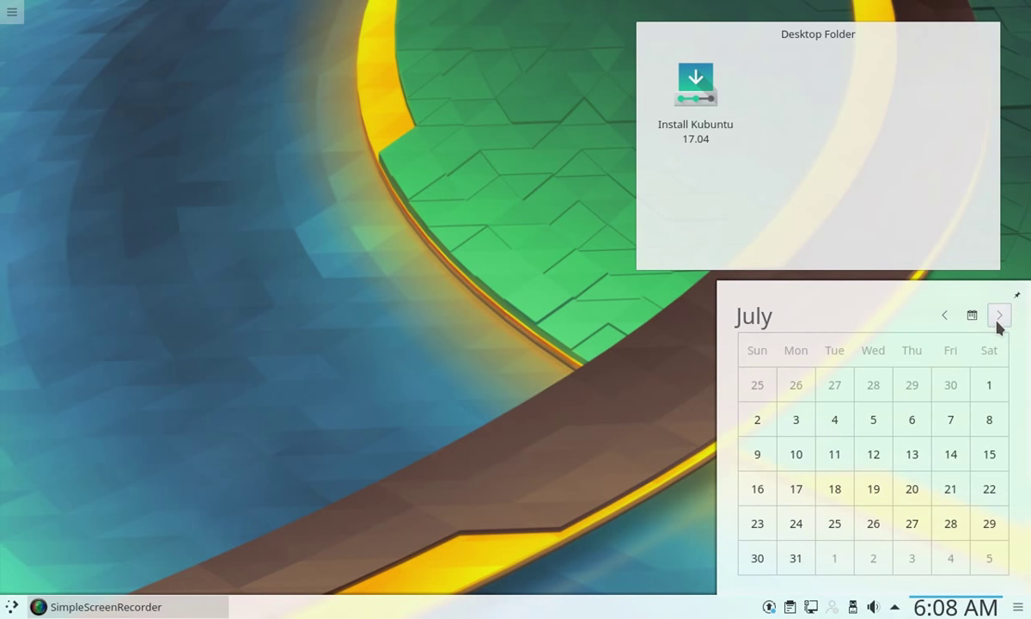
pyautogui.click(999, 315)
pyautogui.click(998, 315)
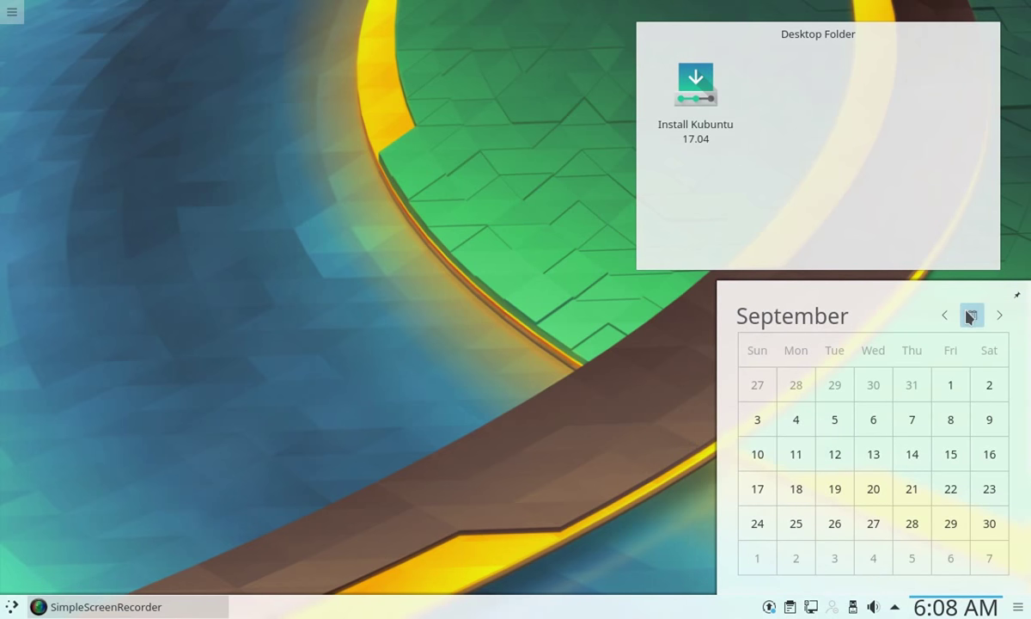
pyautogui.click(971, 314)
pyautogui.click(956, 609)
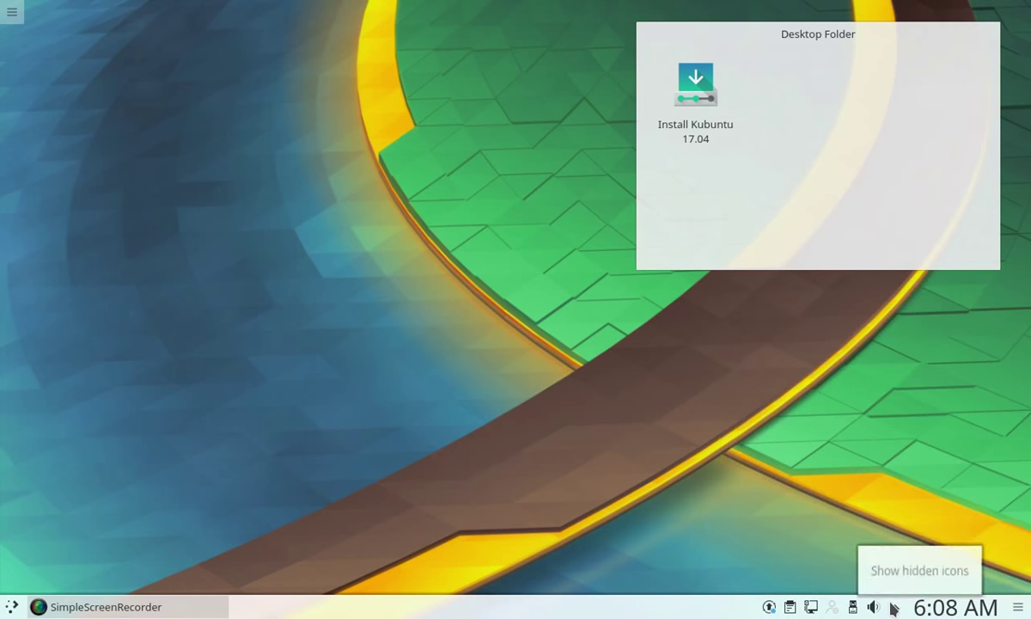
# Review the hidden status and notification items and the audio volume controls for devices and applications
pyautogui.click(894, 606)
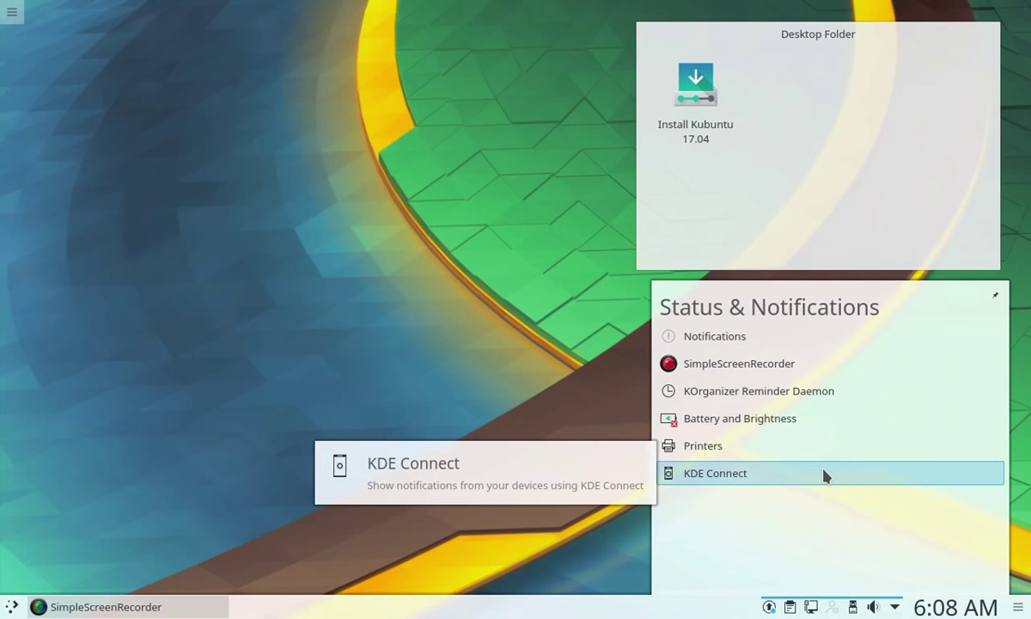
pyautogui.click(873, 607)
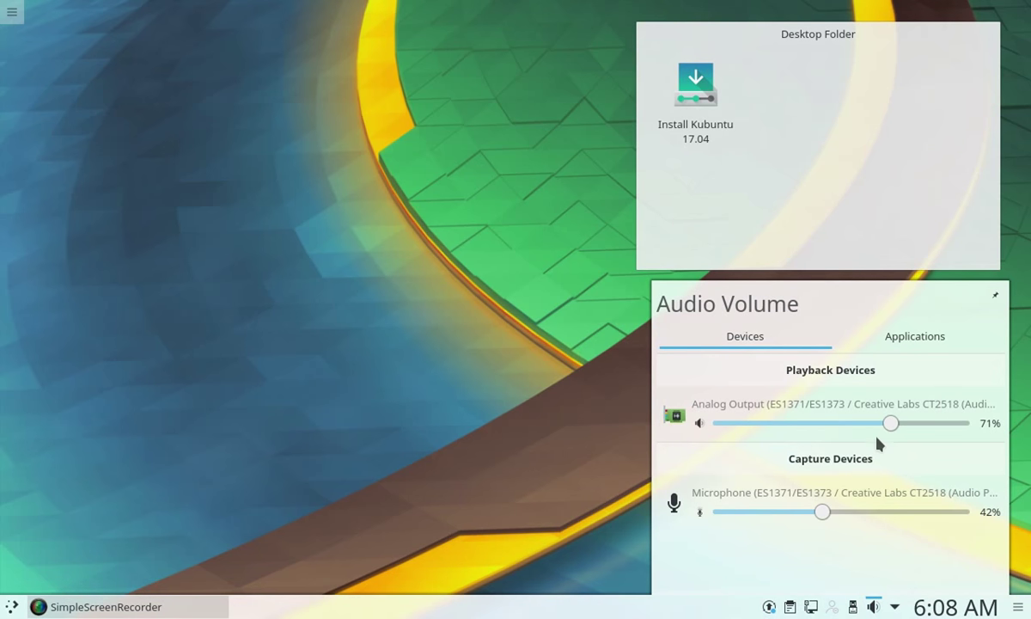
pyautogui.click(915, 339)
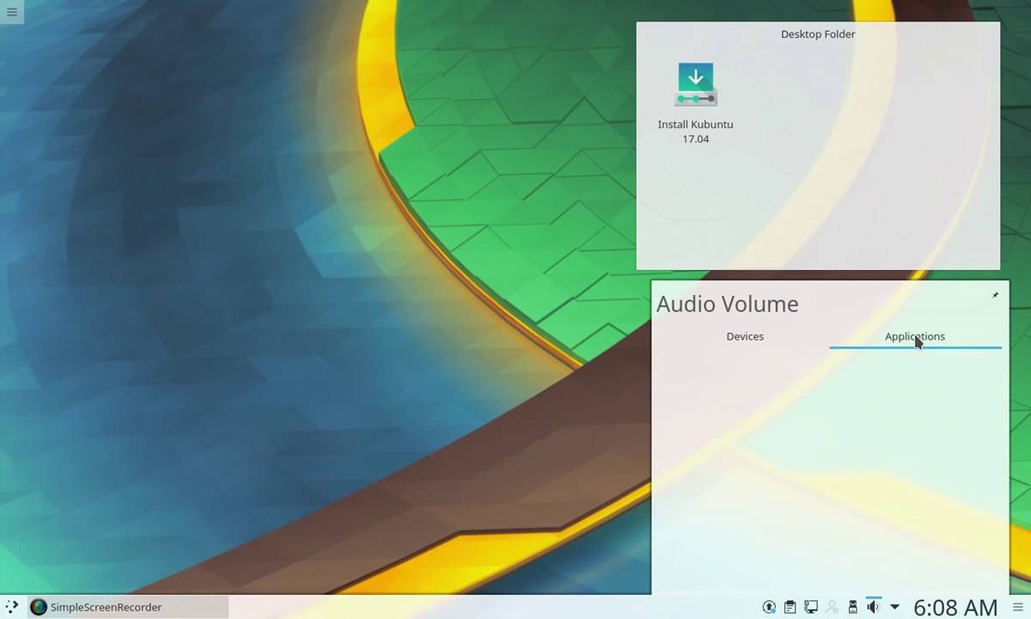
pyautogui.click(777, 338)
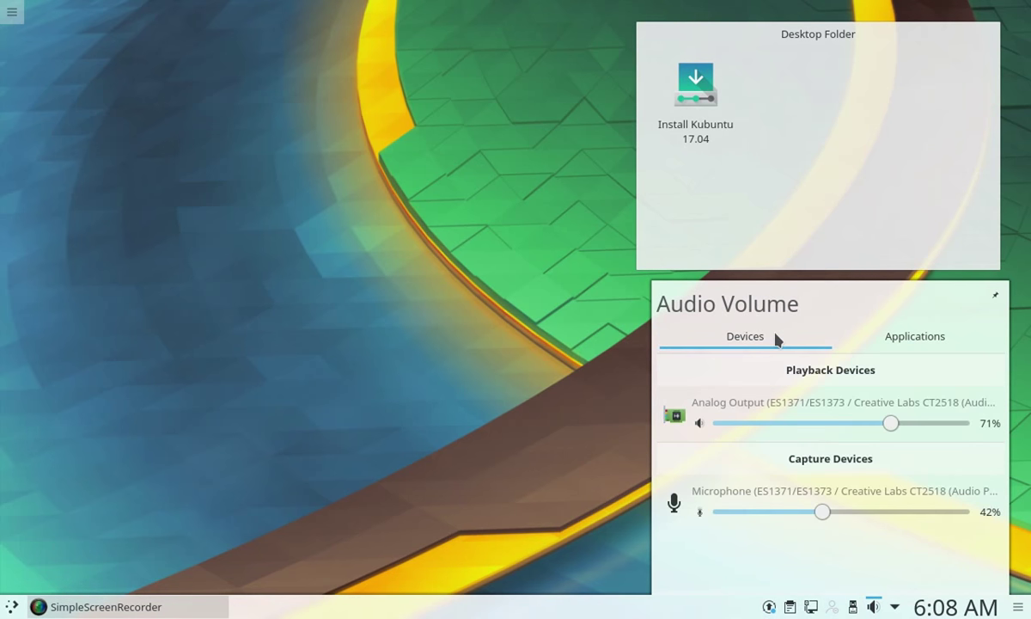
# Check the storage devices in the Device Notifier and the Instant Messaging account status
pyautogui.click(853, 607)
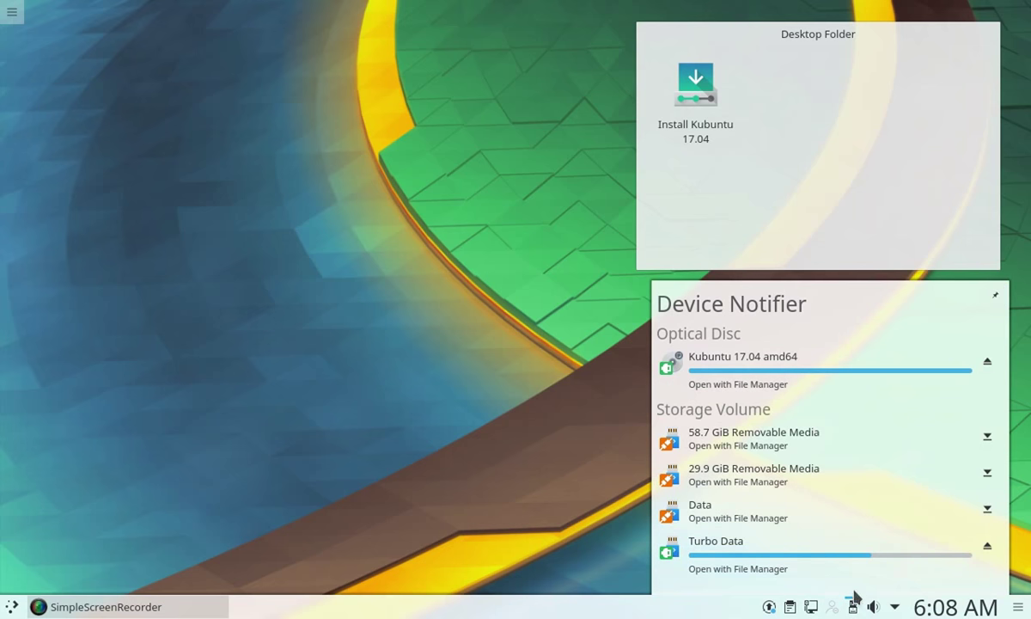
pyautogui.click(832, 607)
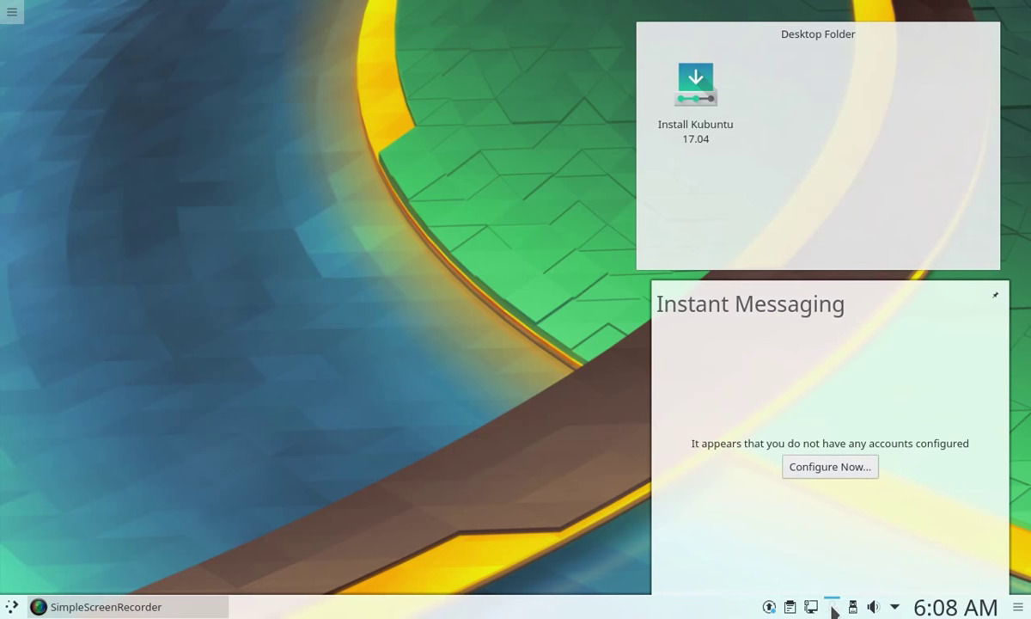
# Inspect the details and speed graph of Wired connection 1 and close the network overview
pyautogui.click(812, 608)
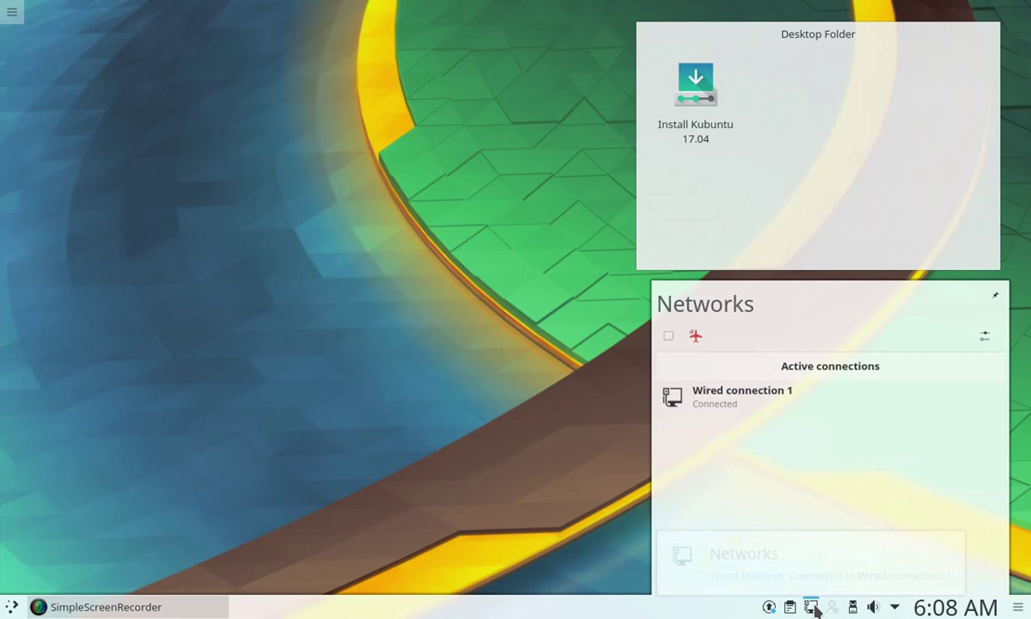
pyautogui.click(794, 404)
pyautogui.click(914, 438)
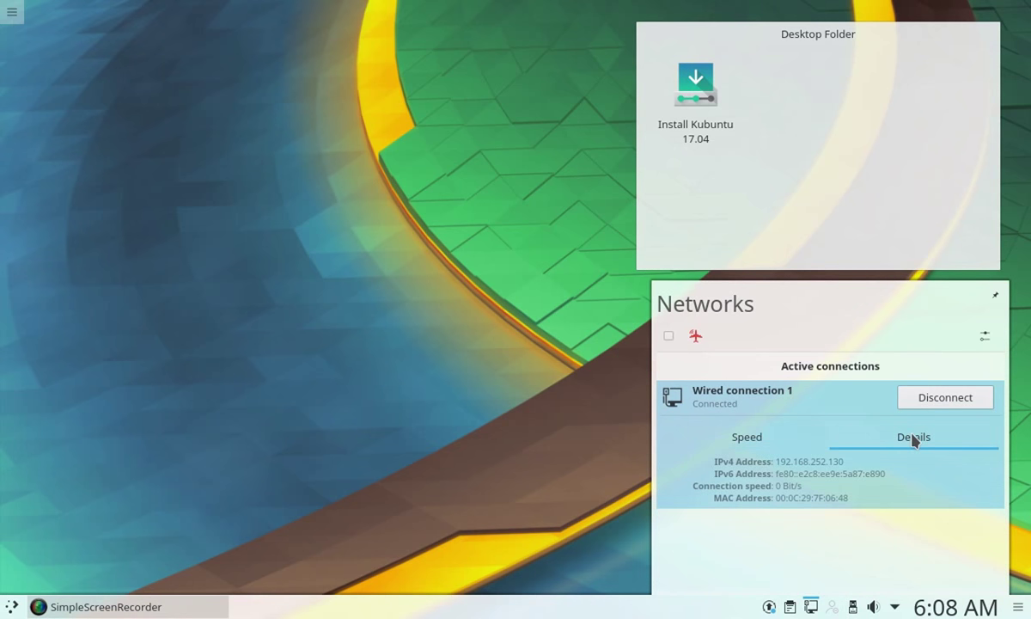
pyautogui.click(753, 442)
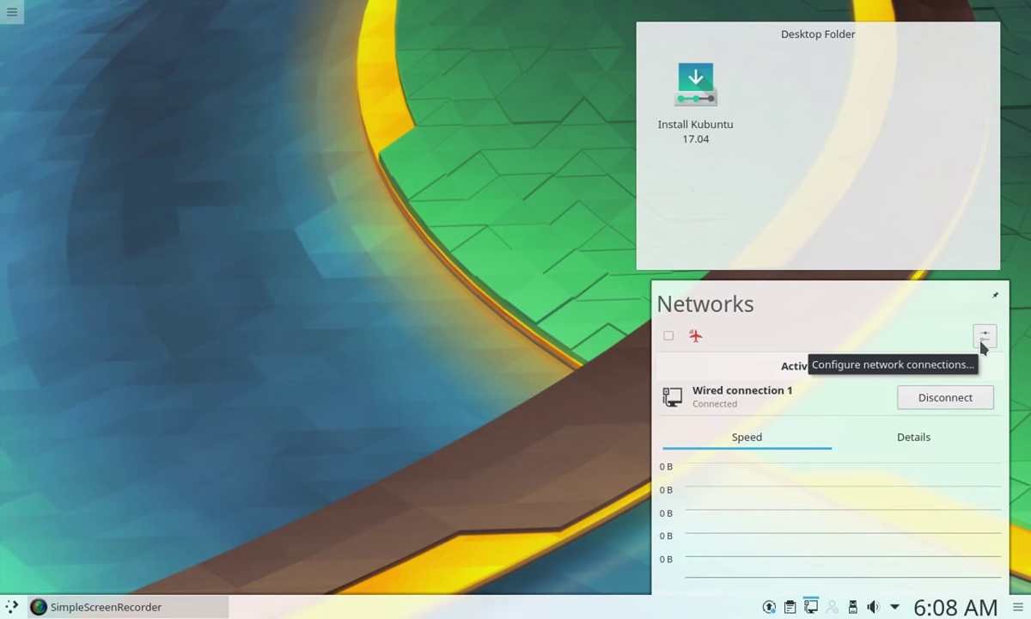
pyautogui.click(810, 607)
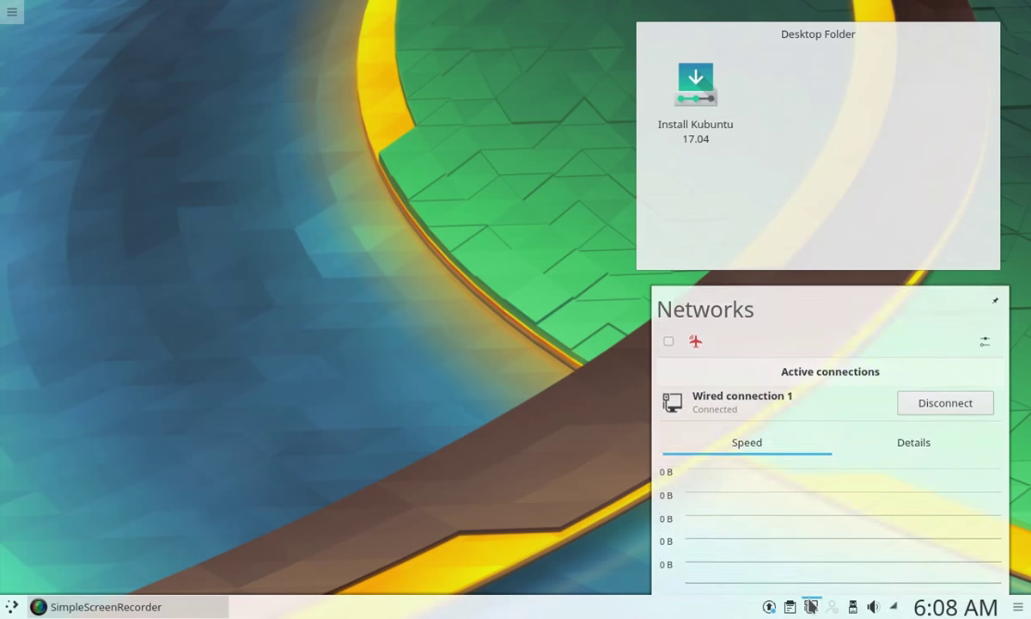
# Display the barcode of the simplescreenrecorder PPA clipboard entry, and open the 20x1080 entry for editing without changing it
pyautogui.click(791, 607)
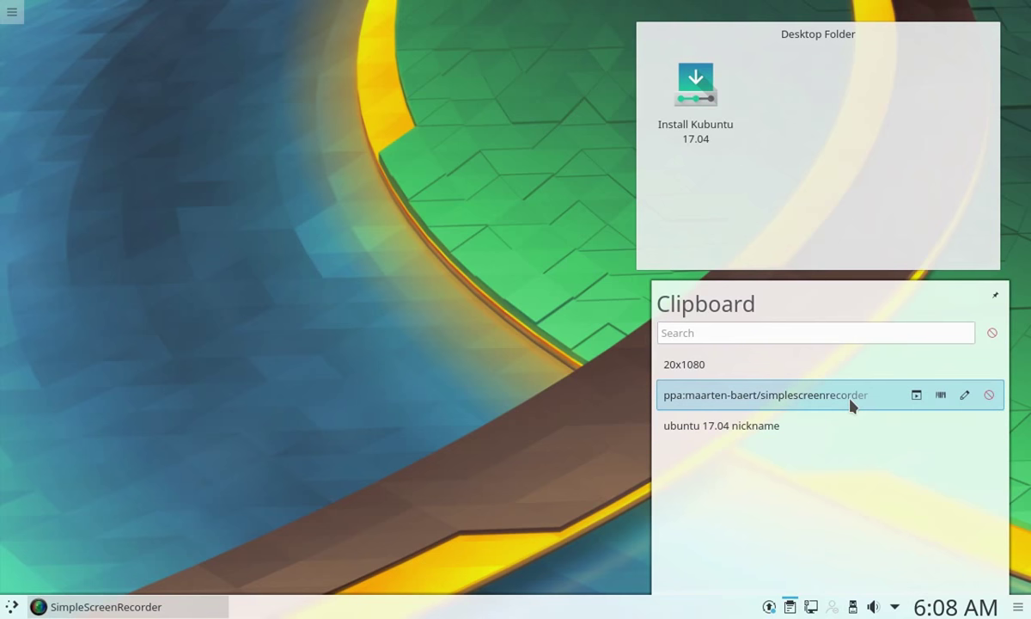
pyautogui.click(941, 395)
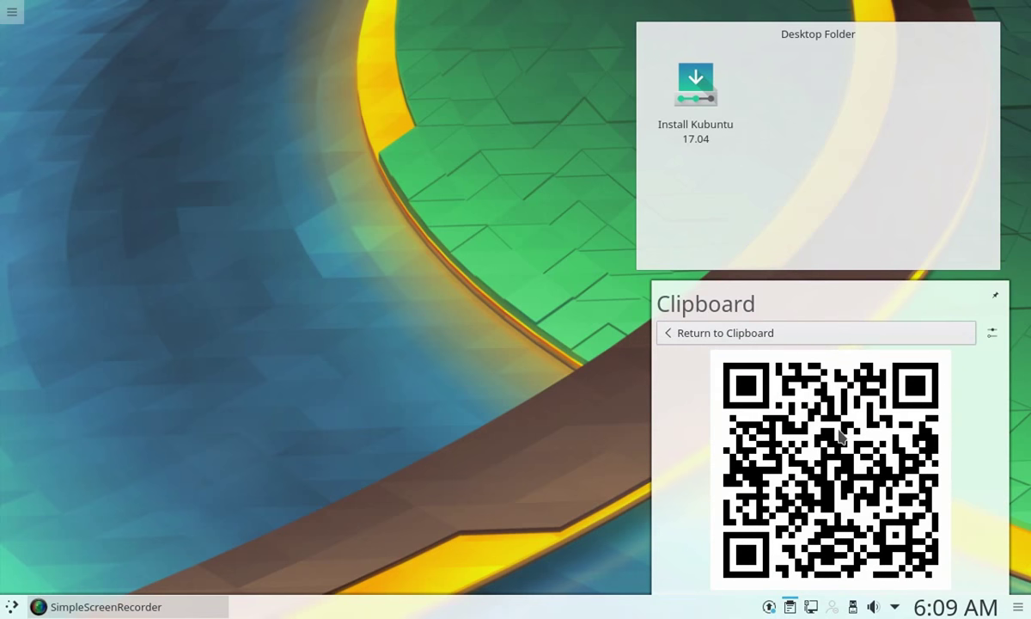
pyautogui.click(706, 342)
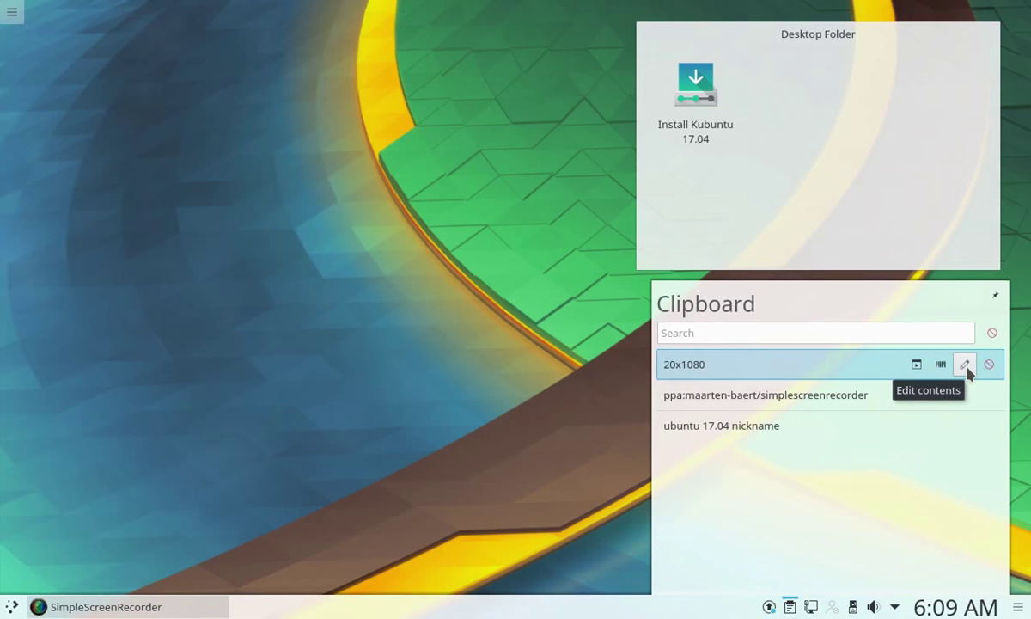
pyautogui.click(965, 364)
pyautogui.click(613, 346)
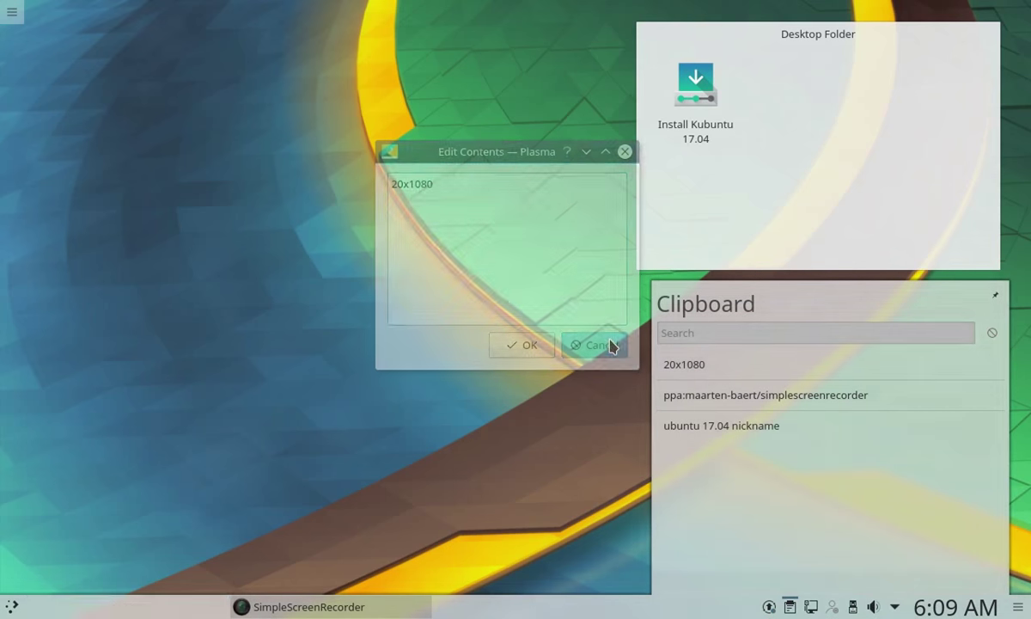
# Filter the clipboard history by "u", clear the filter, and close the clipboard history
pyautogui.moveTo(988, 396)
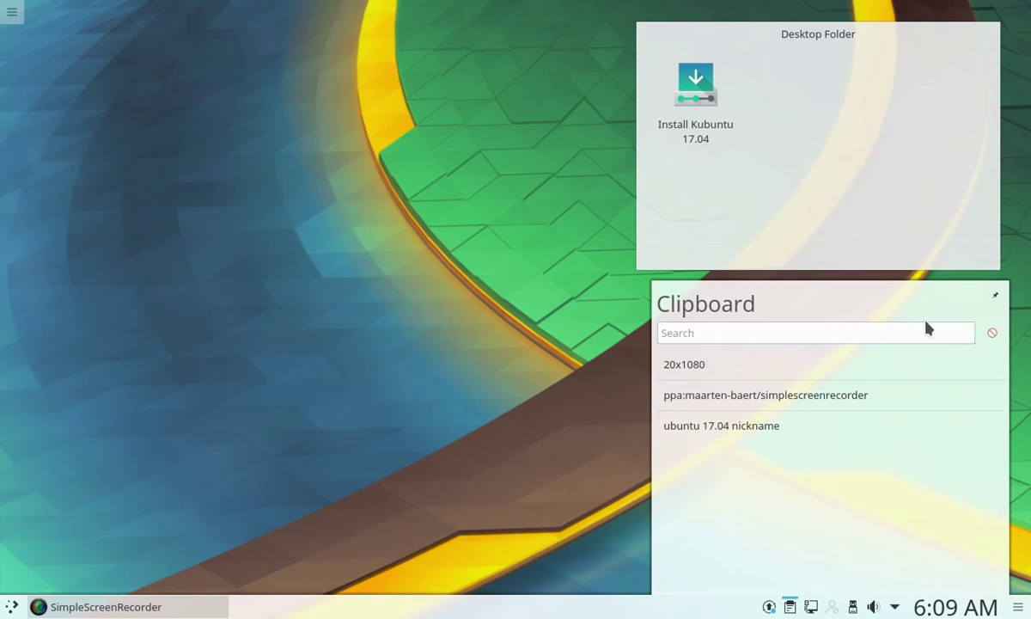
pyautogui.click(906, 331)
pyautogui.write('u')
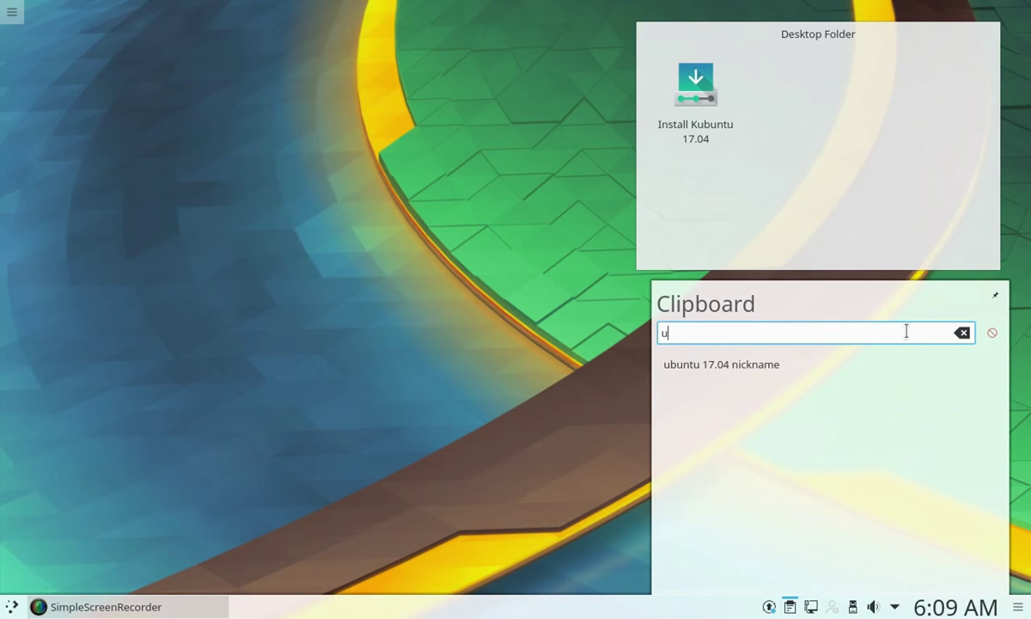
pyautogui.press('BackSpace')
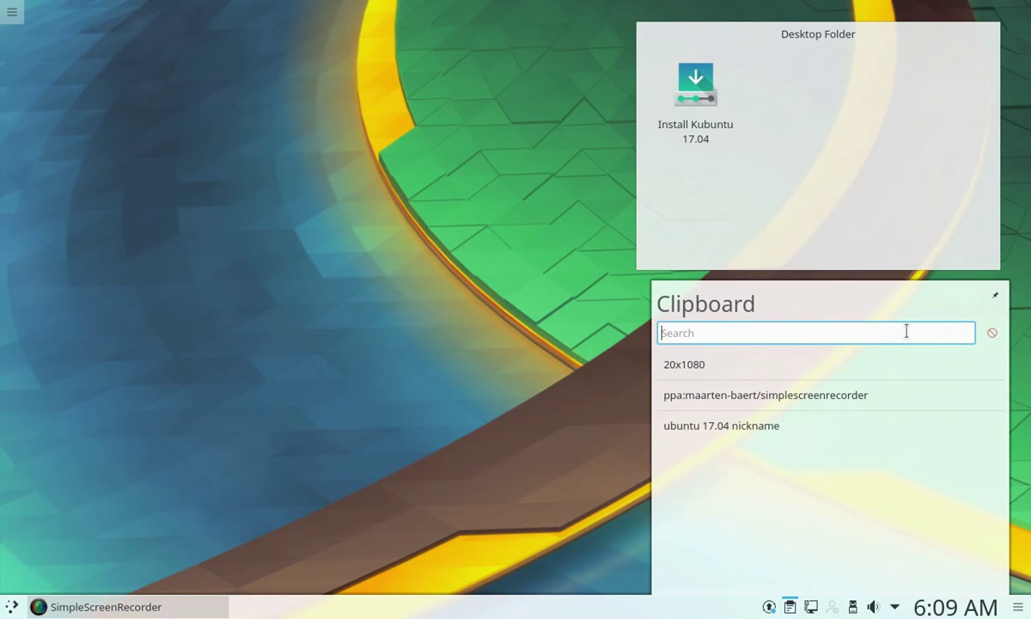
pyautogui.click(795, 608)
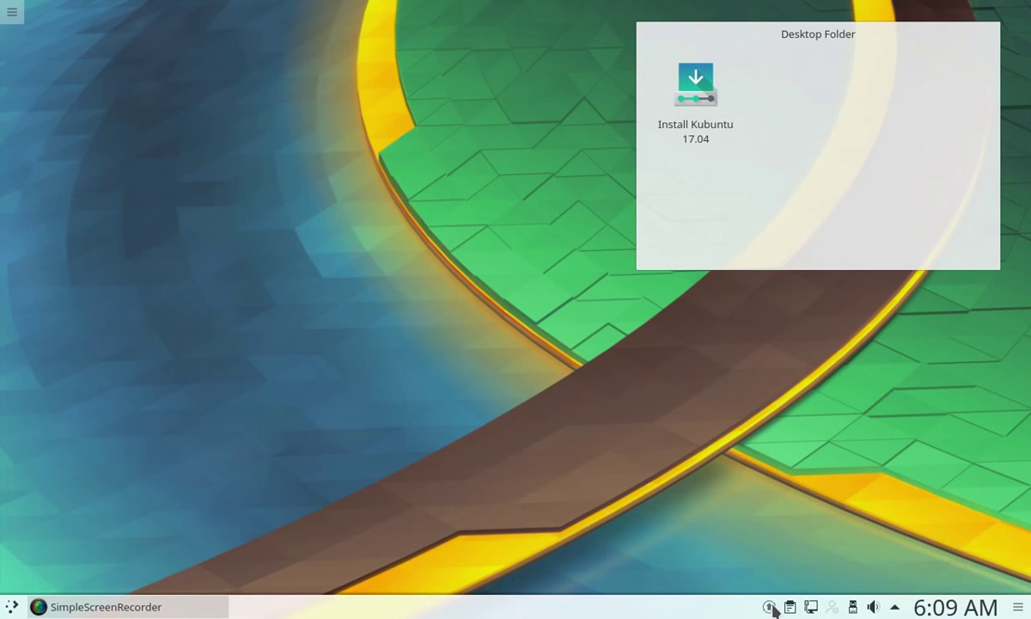
# Check the pending package updates and close the update overview without installing anything
pyautogui.click(772, 607)
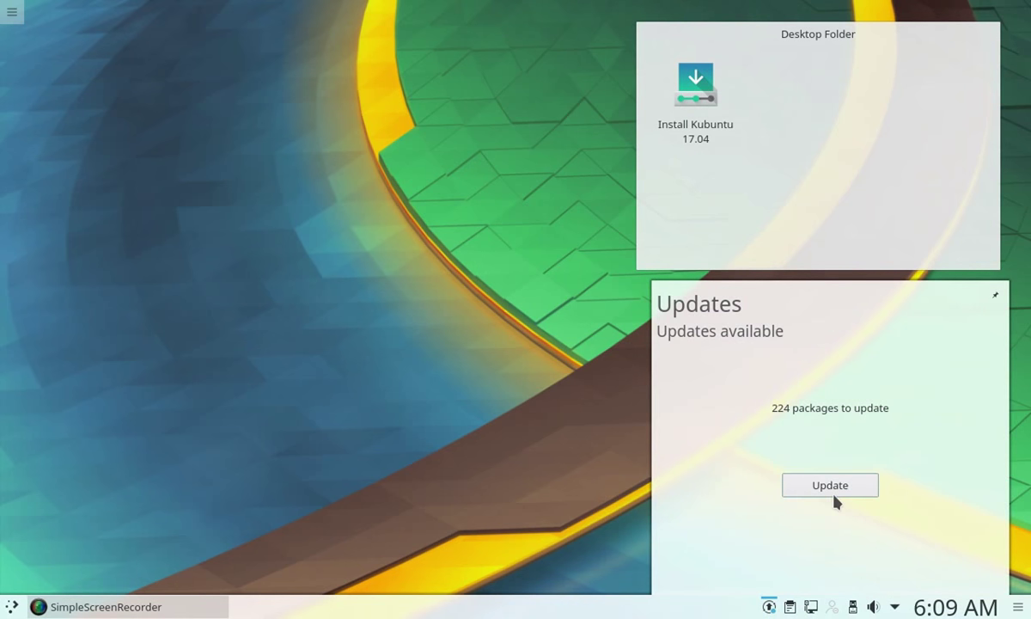
pyautogui.click(770, 606)
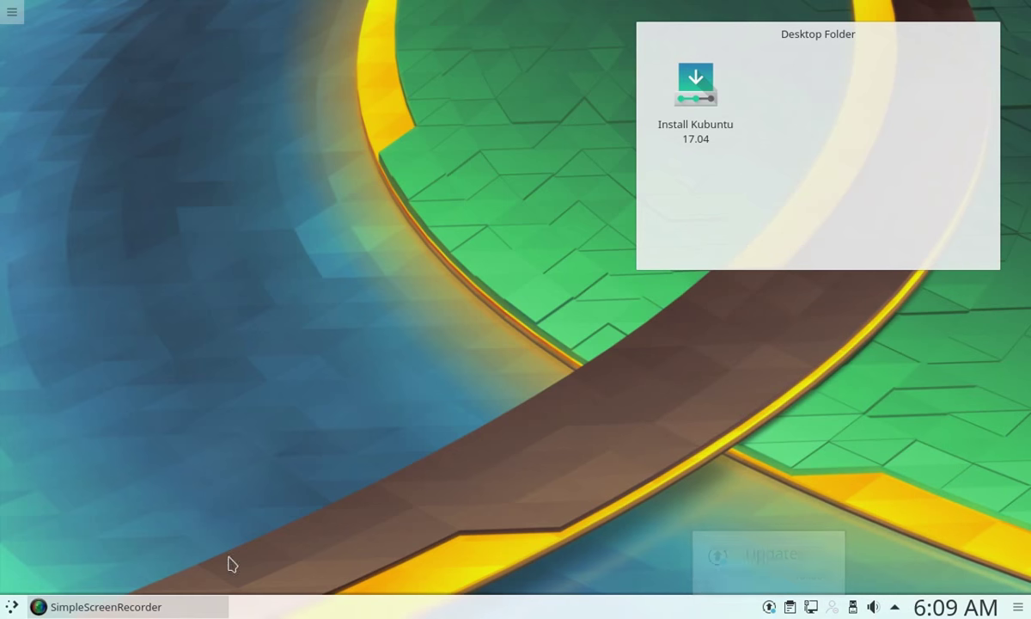
# Open the application launcher and show all application categories
pyautogui.click(13, 605)
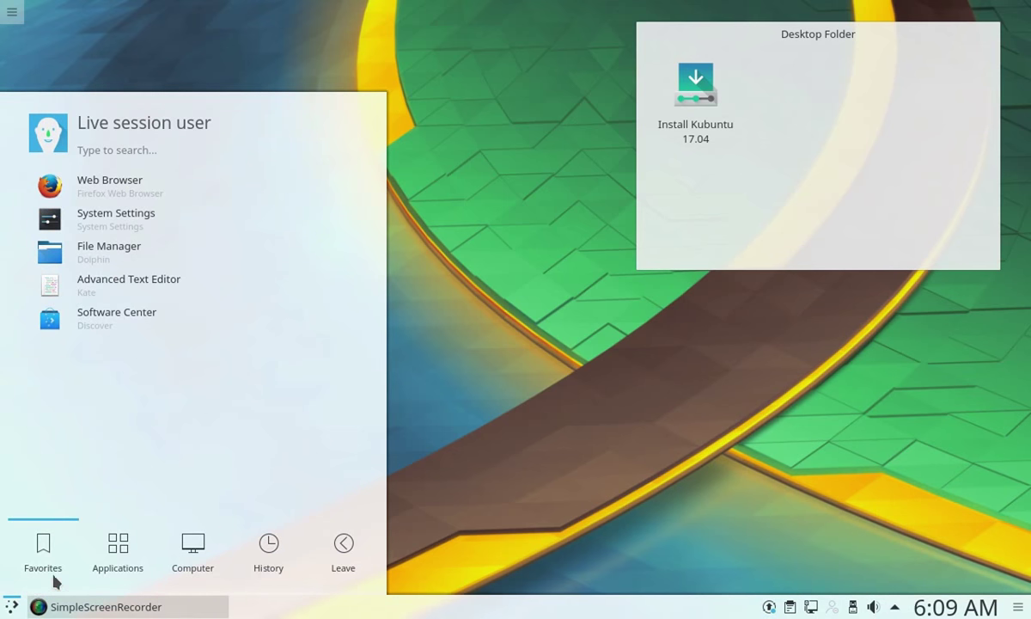
pyautogui.click(109, 557)
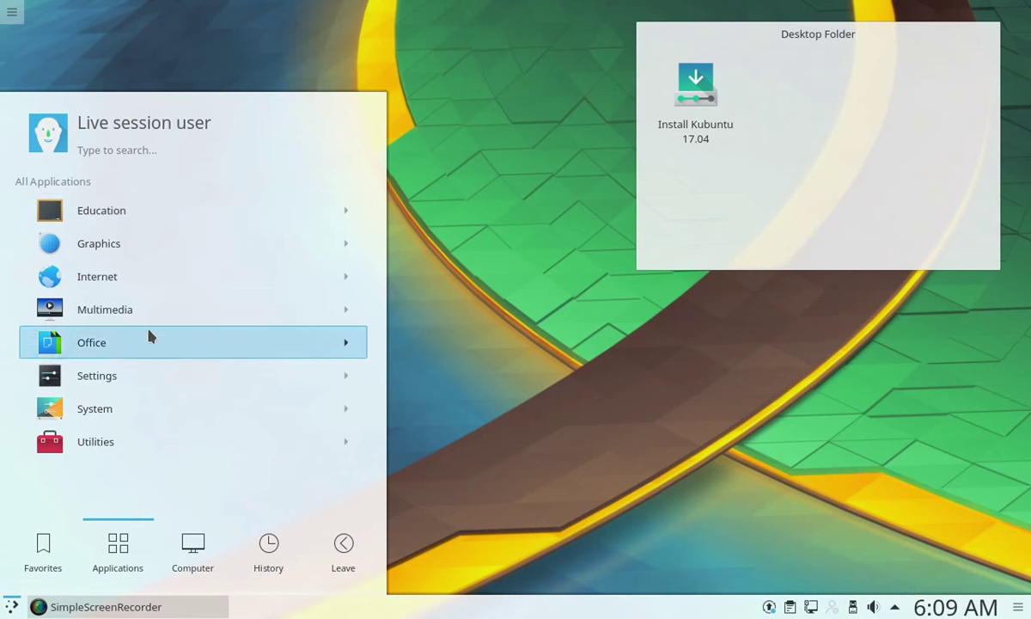
# Look through the launcher's Computer and History sections, and show the actions for Konsole in the history without choosing one
pyautogui.click(192, 549)
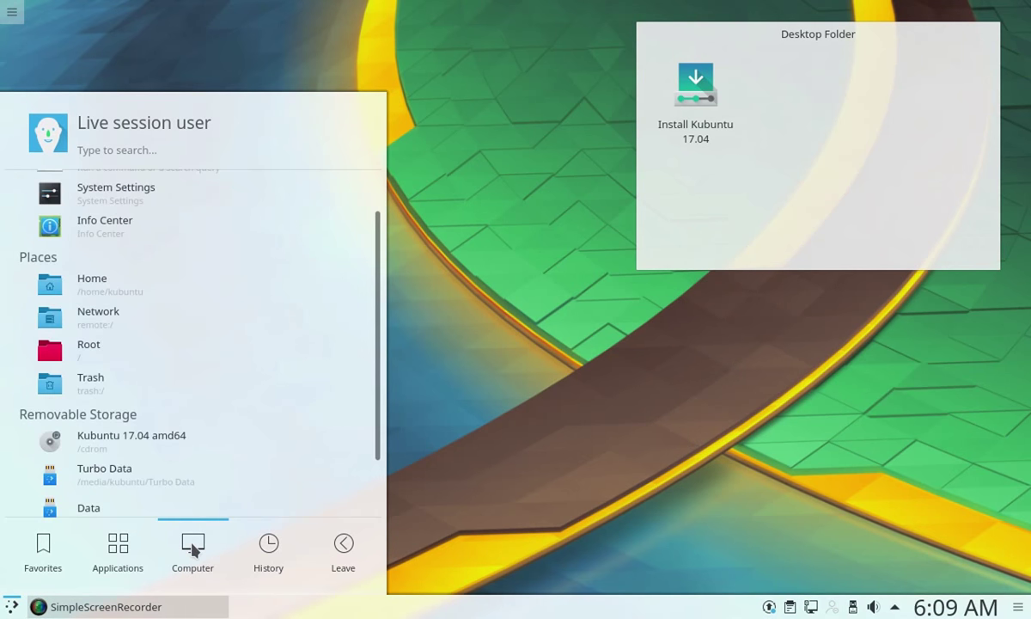
pyautogui.scroll(2, 220, 447)
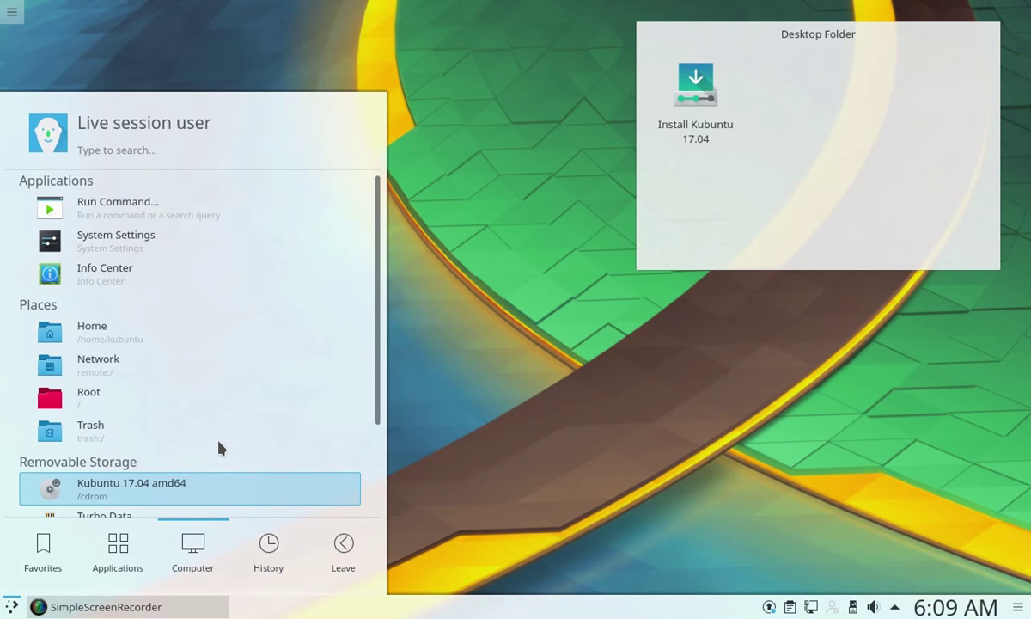
pyautogui.click(271, 563)
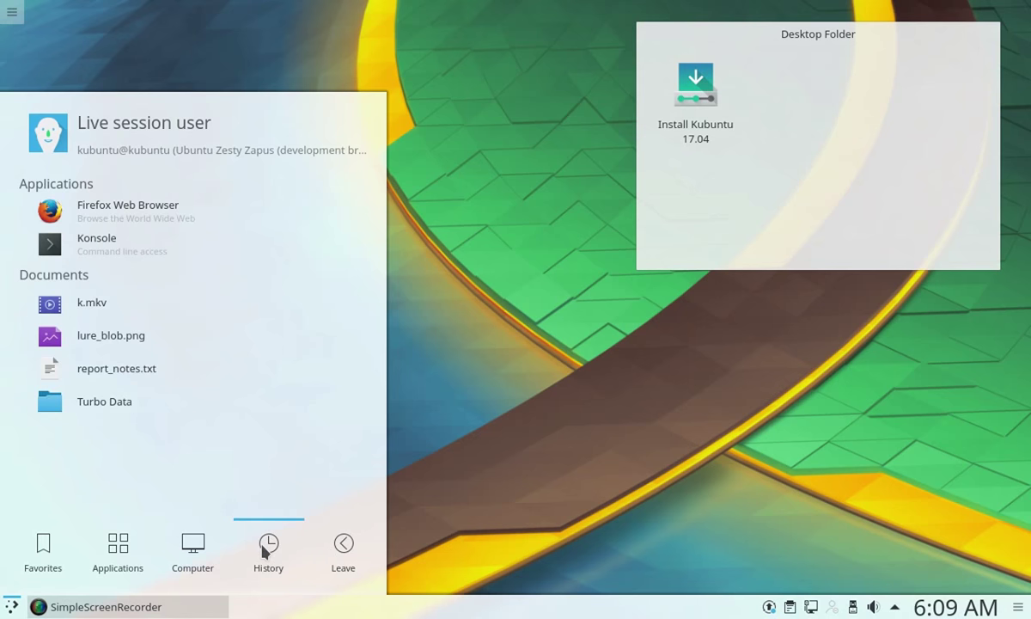
pyautogui.moveTo(112, 555)
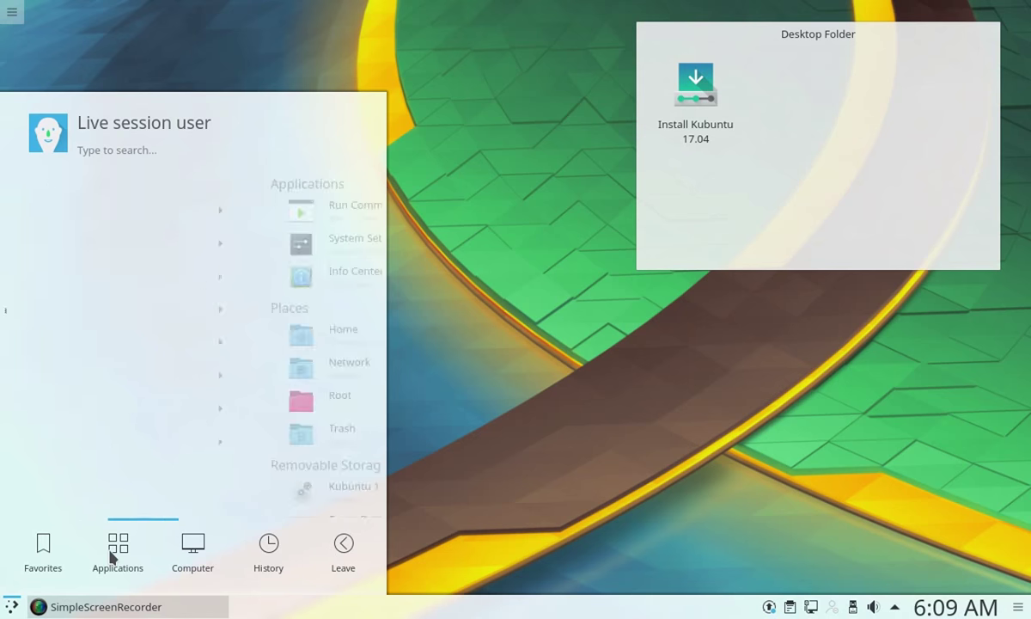
pyautogui.moveTo(206, 556)
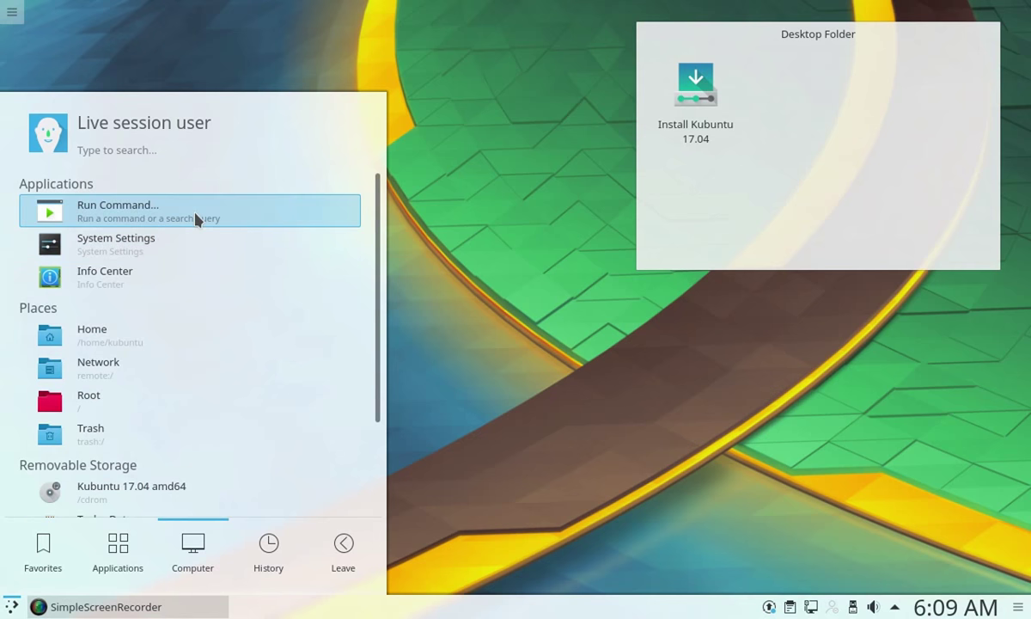
pyautogui.moveTo(268, 550)
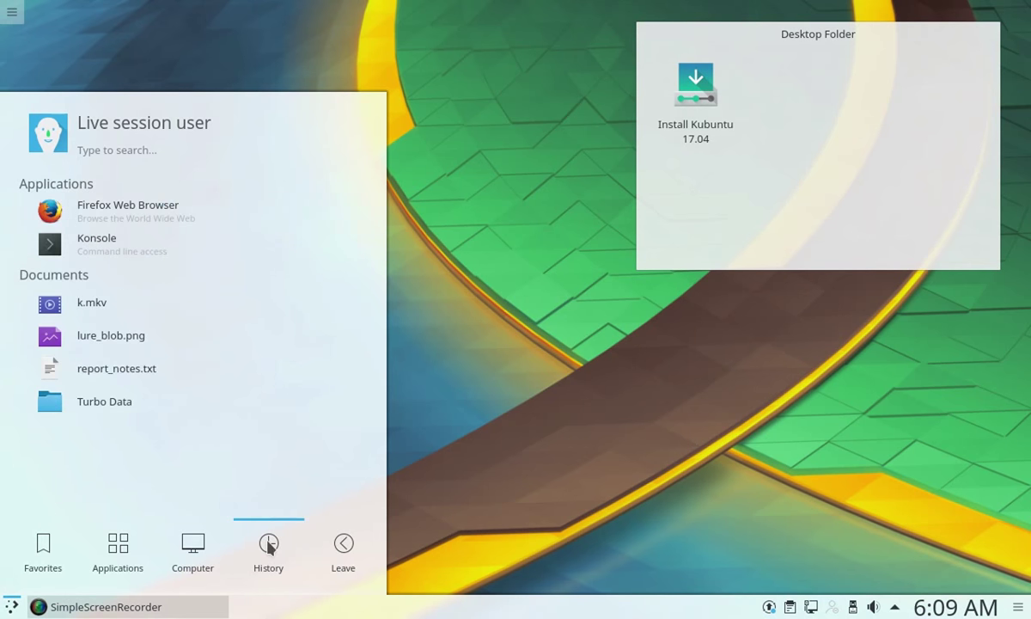
pyautogui.rightClick(188, 242)
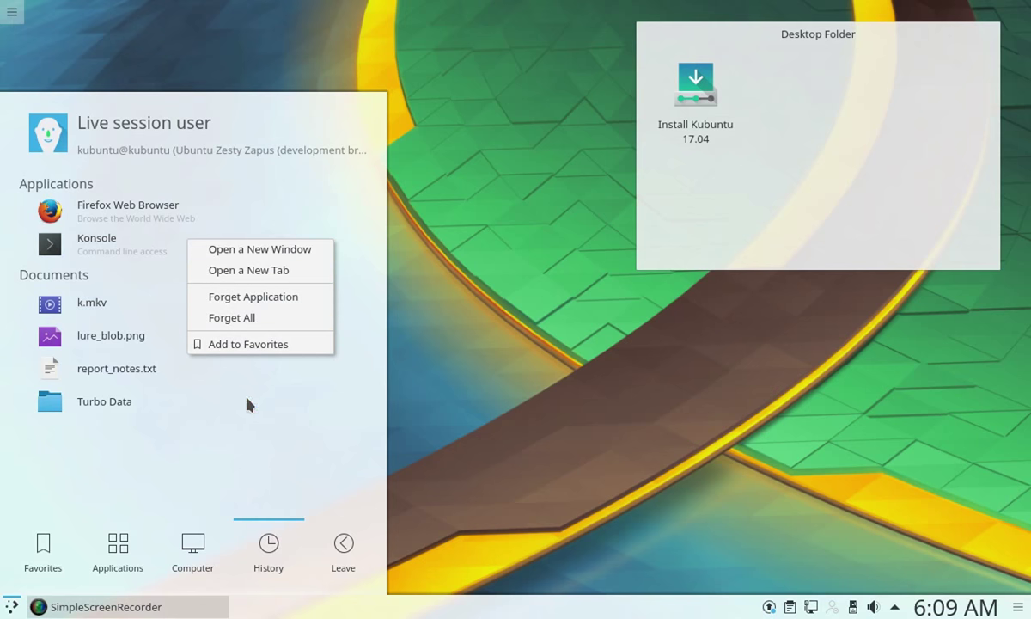
pyautogui.click(197, 457)
# Pin the Software Center (Discover) from the launcher's favorites to the task manager
pyautogui.moveTo(41, 542)
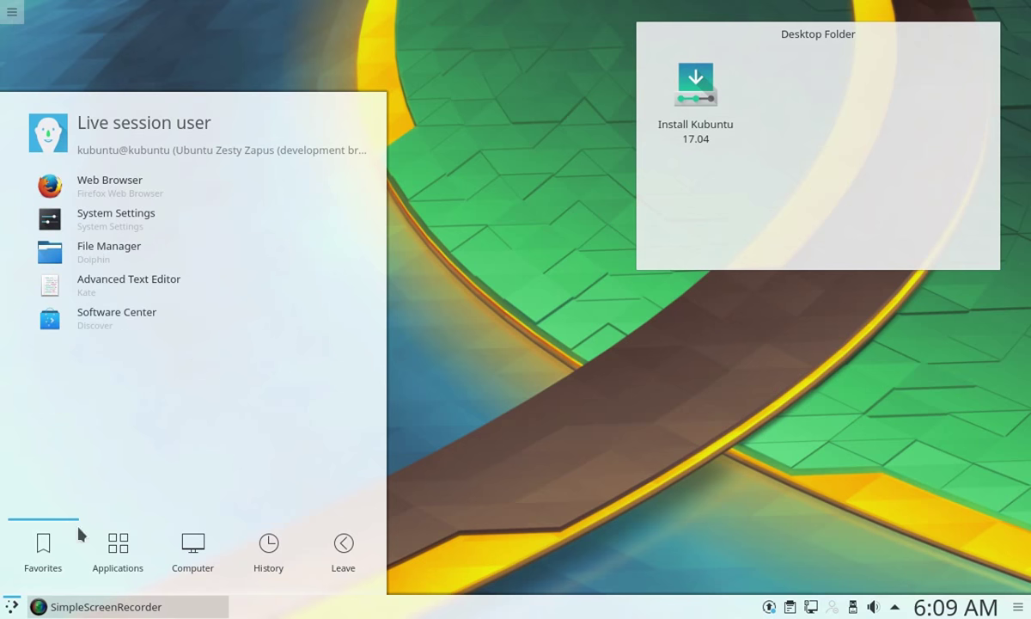
pyautogui.rightClick(198, 305)
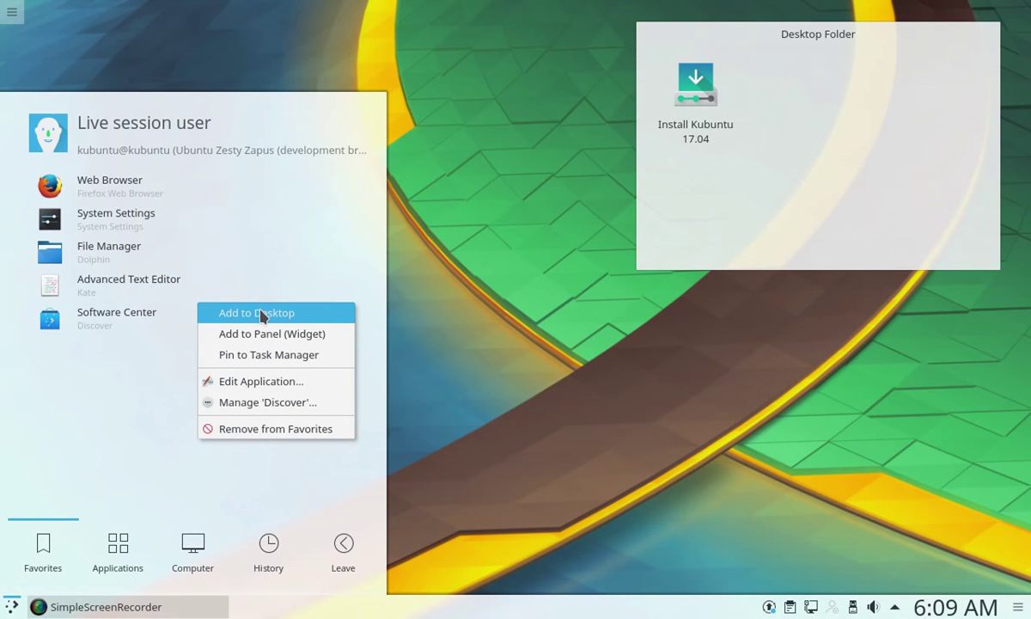
pyautogui.click(317, 355)
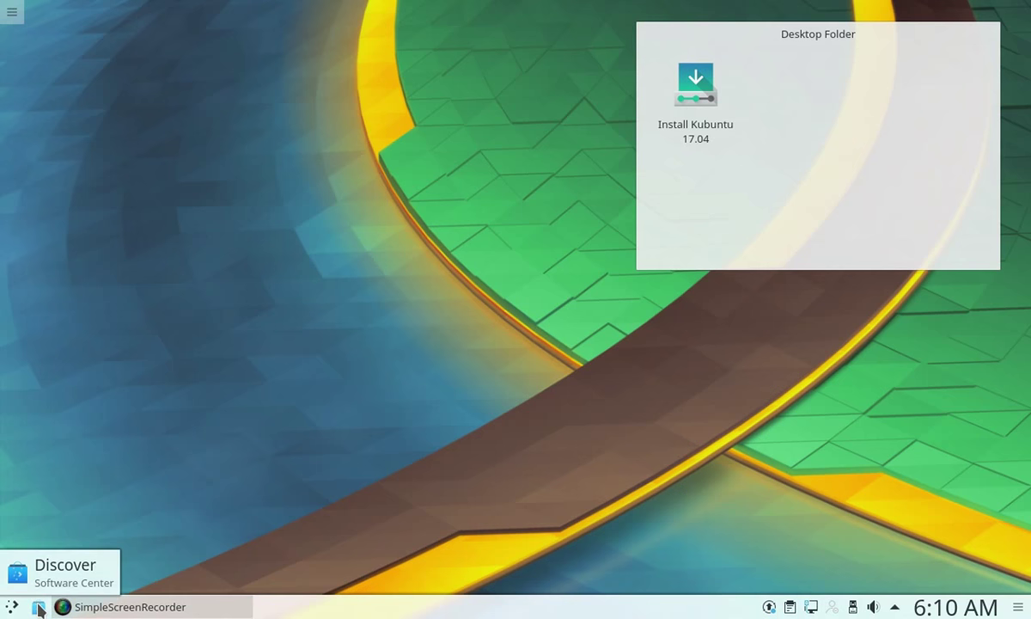
# Add the Kate text editor from the launcher's favorites to the desktop and move its widget just below the Desktop Folder
pyautogui.click(11, 606)
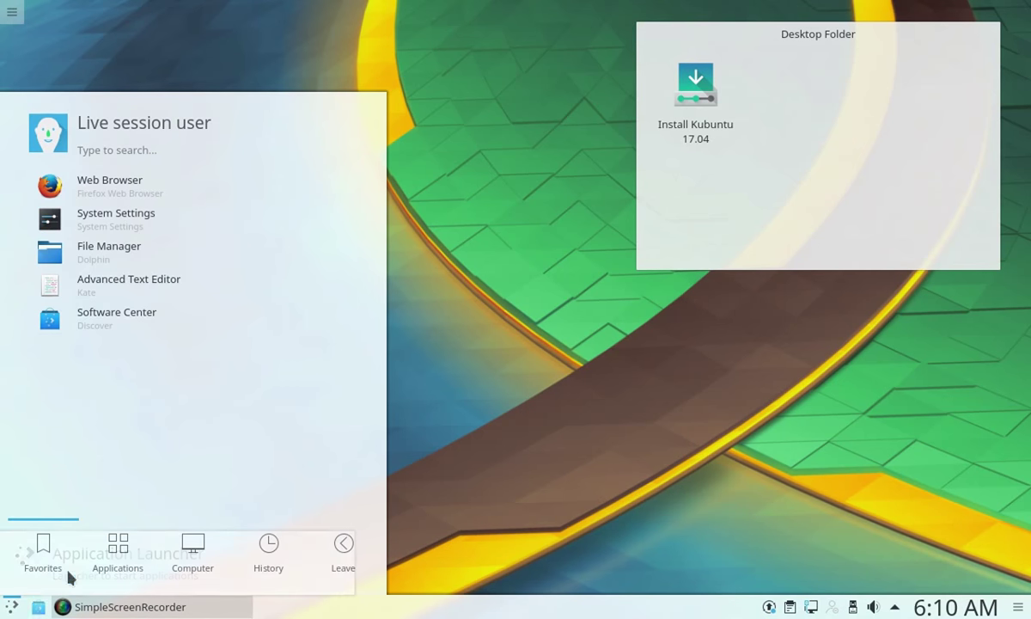
pyautogui.rightClick(171, 290)
pyautogui.click(206, 294)
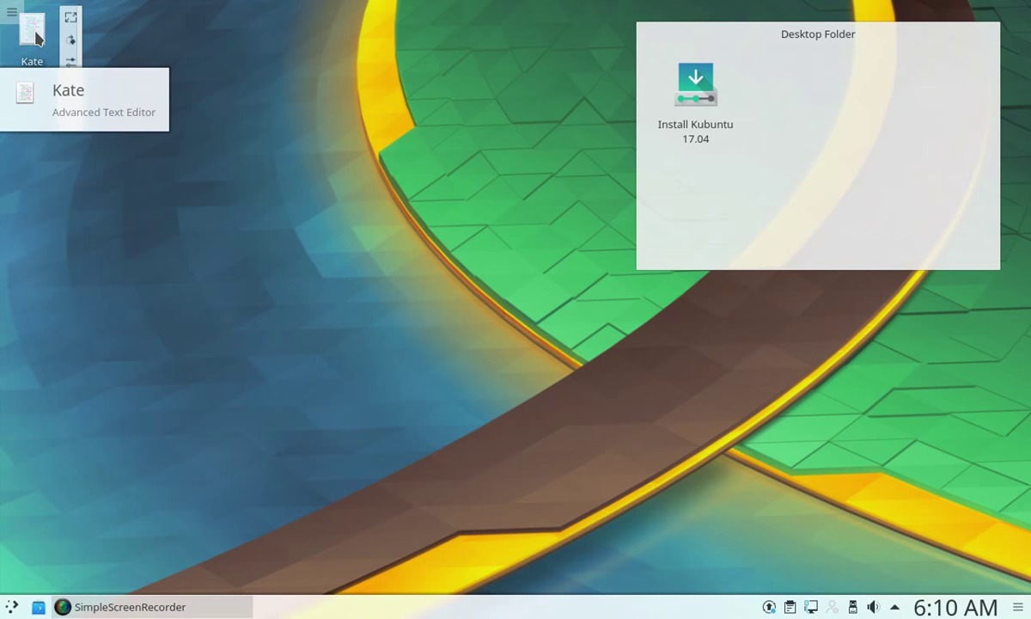
pyautogui.moveTo(36, 38); pyautogui.dragTo(727, 376)
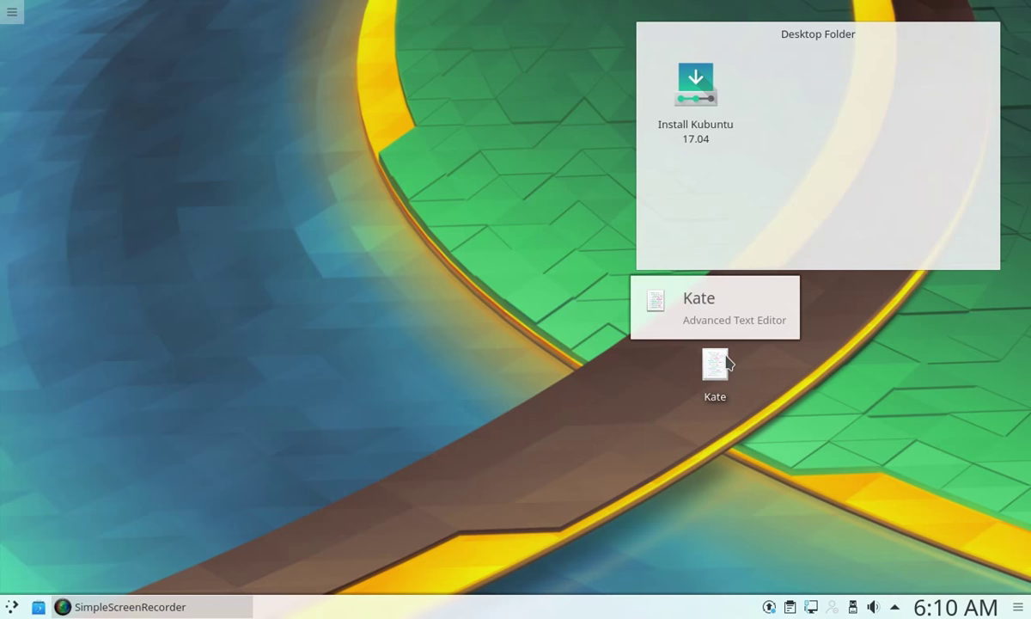
pyautogui.moveTo(727, 362)
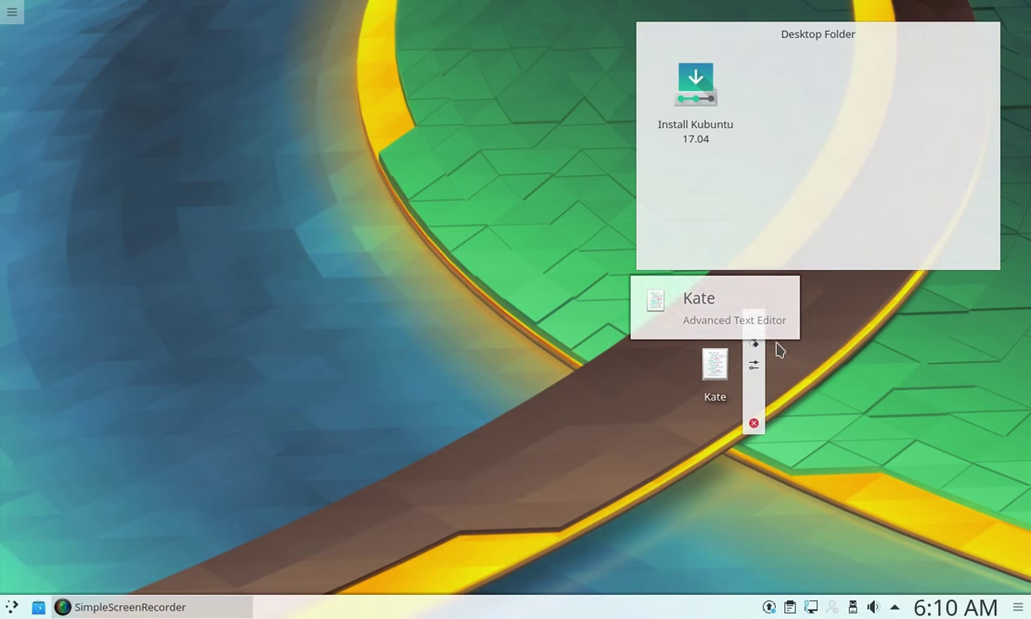
# Make the Kate desktop widget taller, and launch Kate from it and close the editor window again
pyautogui.moveTo(756, 320); pyautogui.dragTo(848, 359)
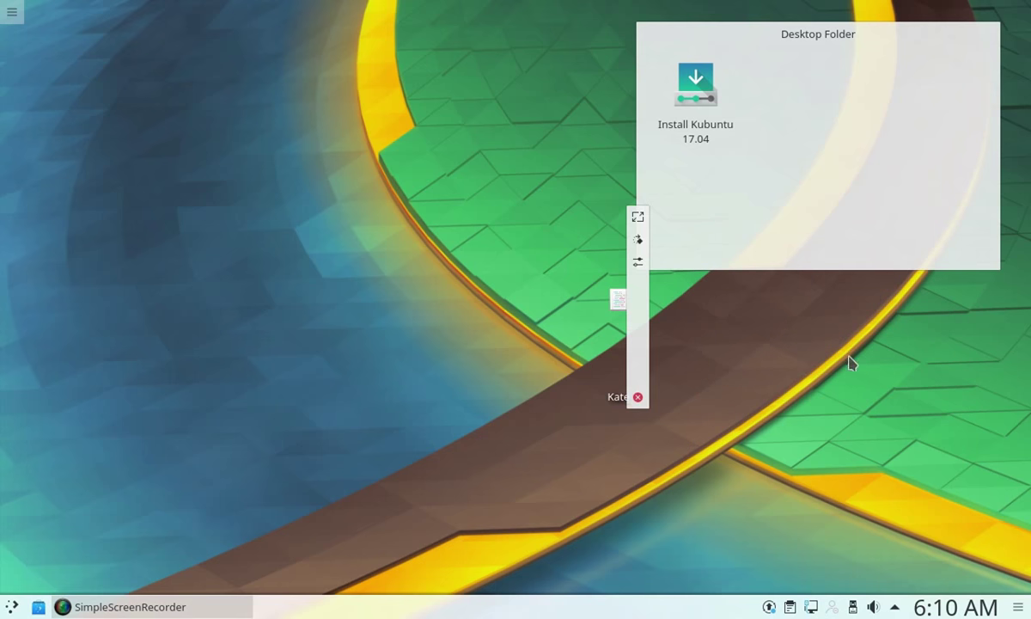
pyautogui.click(620, 301)
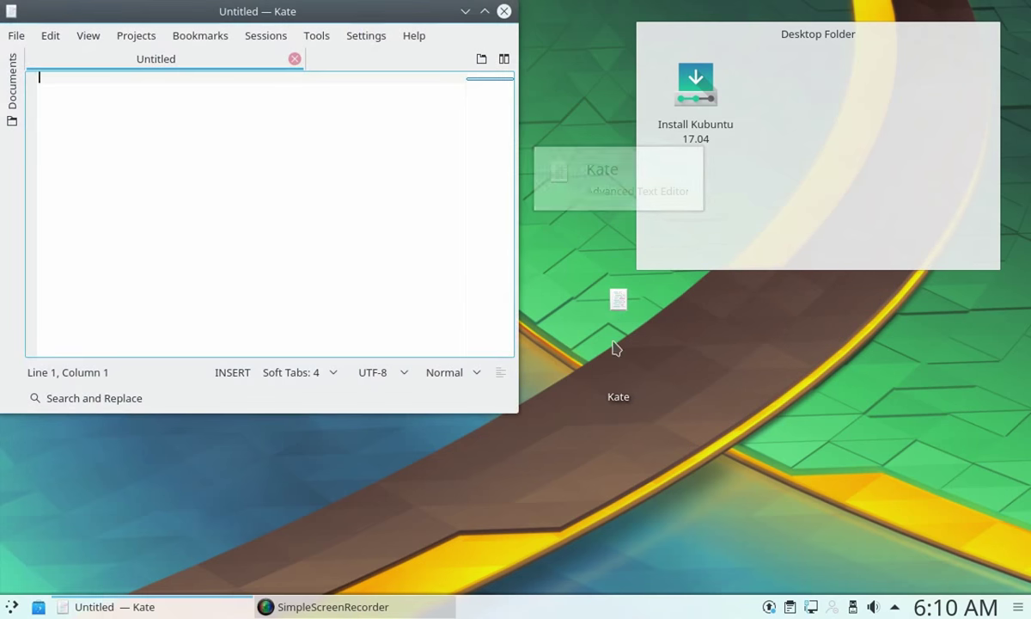
pyautogui.click(503, 12)
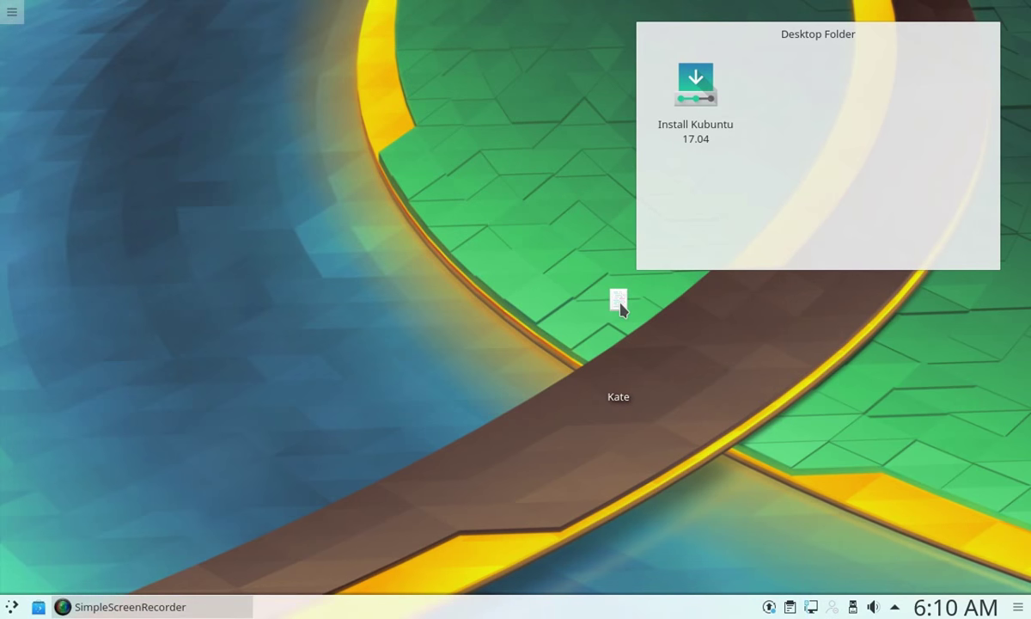
# Remove the Kate widget from the desktop, and open the launcher's favorites briefly before dismissing them
pyautogui.moveTo(621, 302)
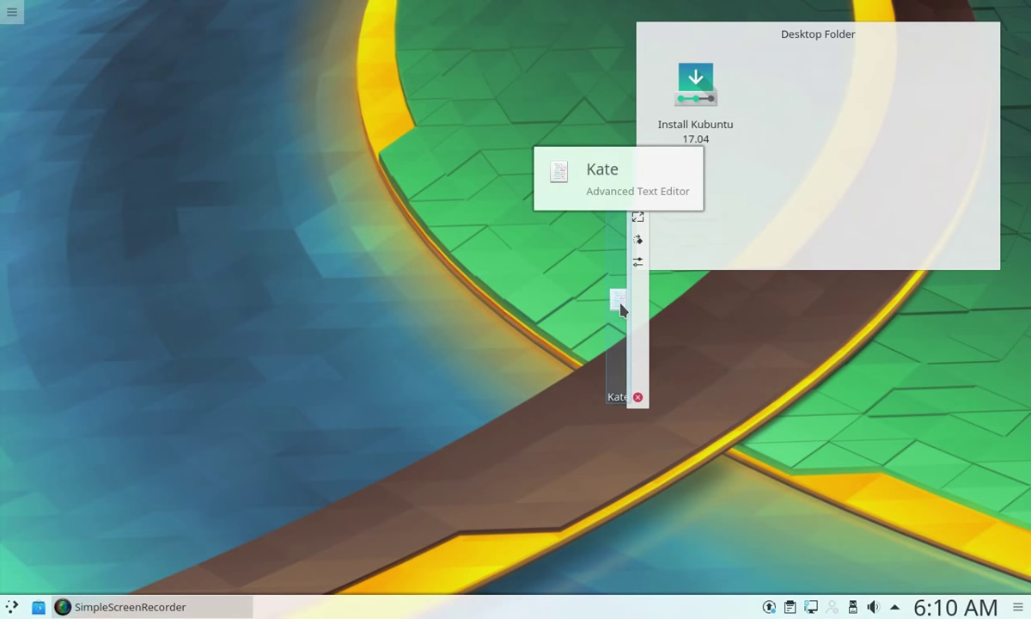
pyautogui.click(639, 396)
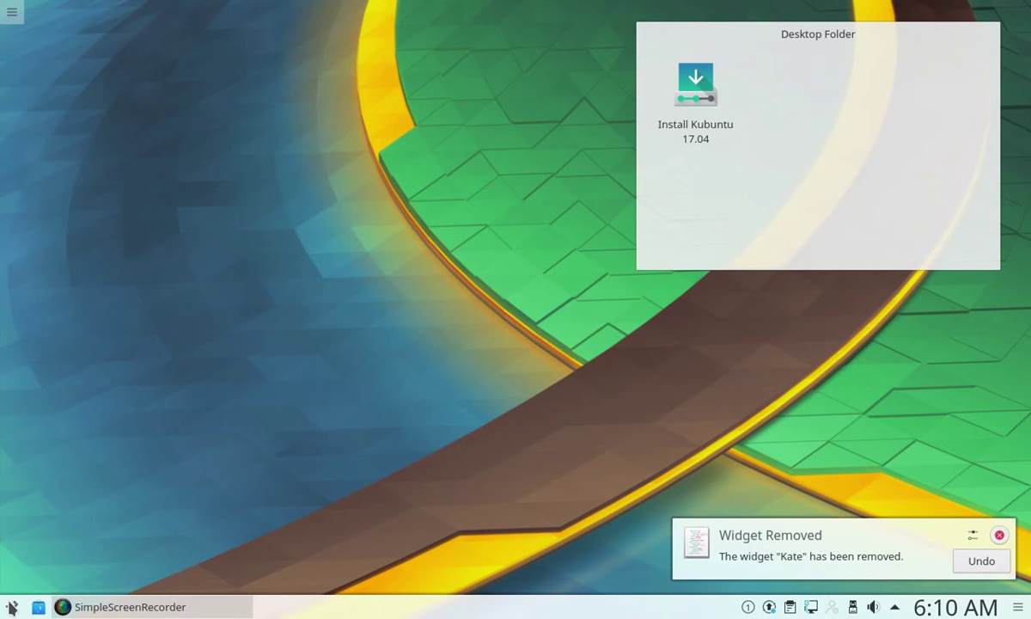
pyautogui.click(12, 607)
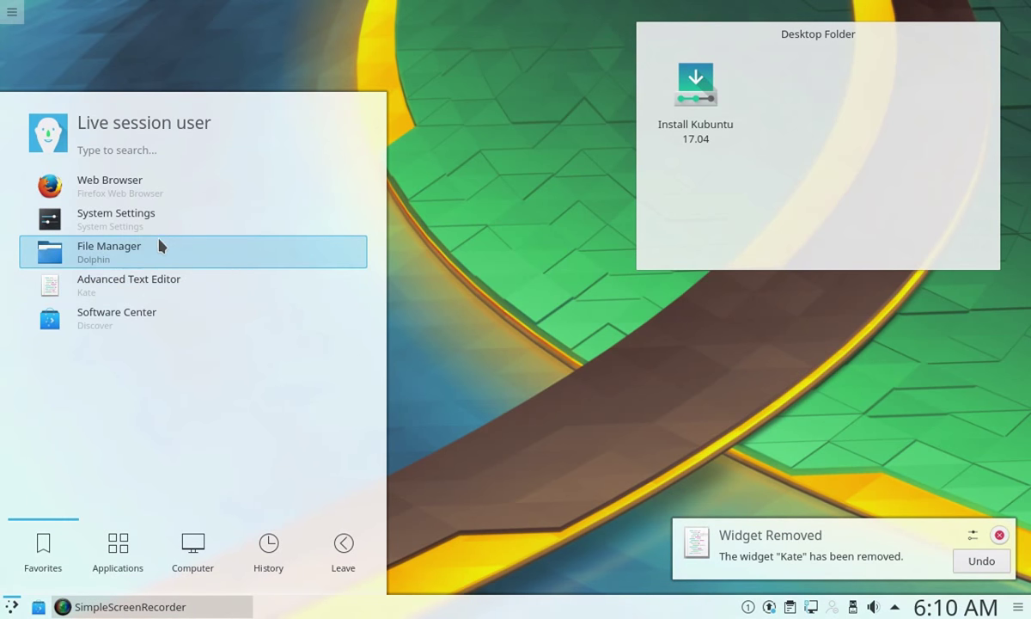
pyautogui.click(509, 371)
# Search for simplescreenrecorder with the desktop search to bring up its running window, and minimize that window
pyautogui.rightClick(360, 193)
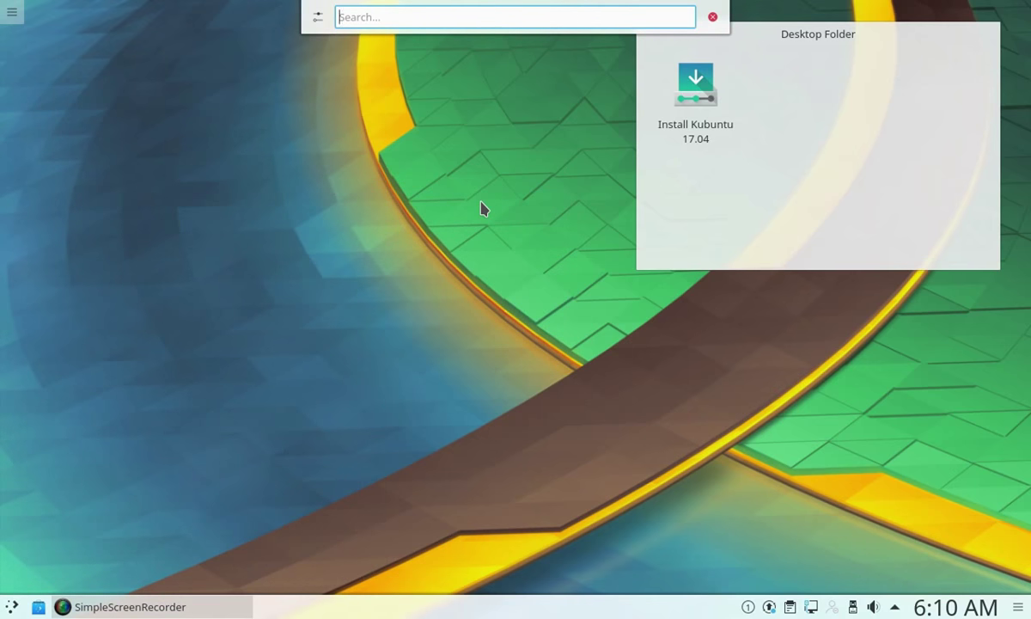
pyautogui.write('simplescreenrecorder')
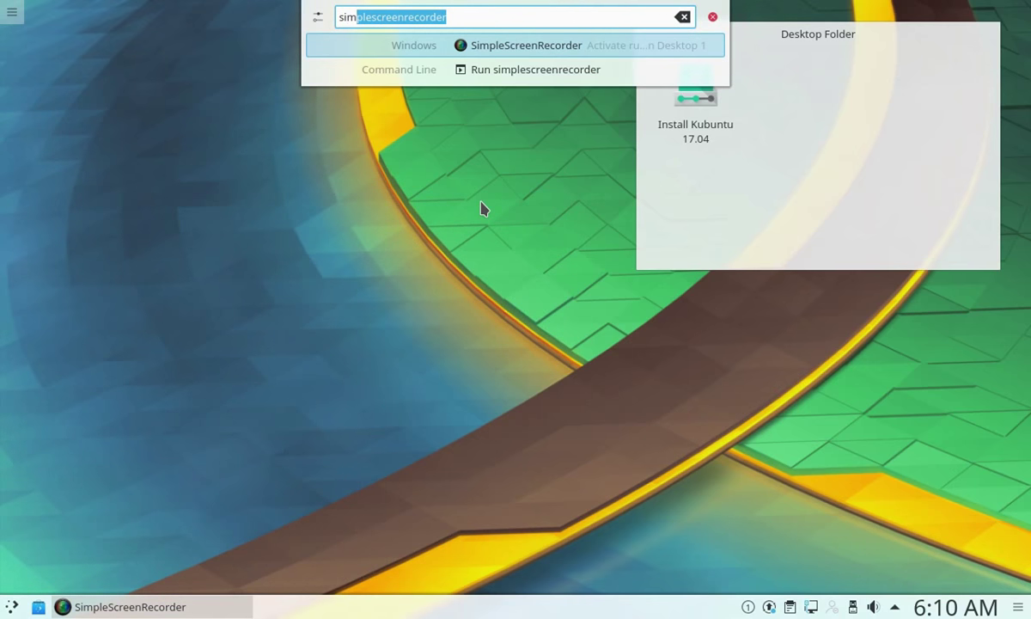
pyautogui.press('Down')
pyautogui.press('Up')
pyautogui.press('Return')
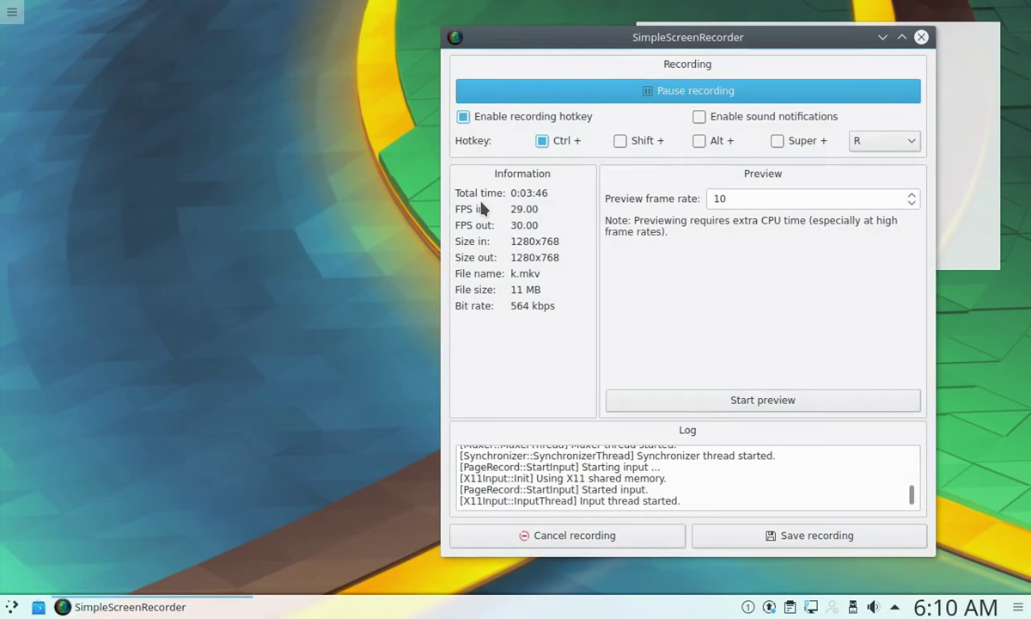
pyautogui.click(882, 37)
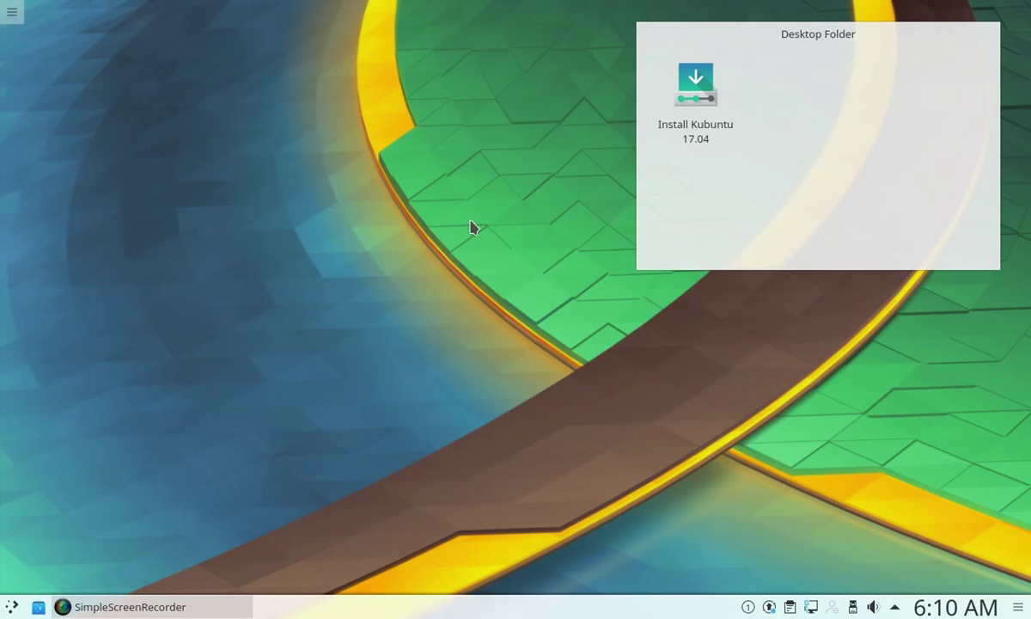
# Calculate 2+2*8 in the desktop search and delete the expression back to 2
pyautogui.hotkey('alt', 'space')
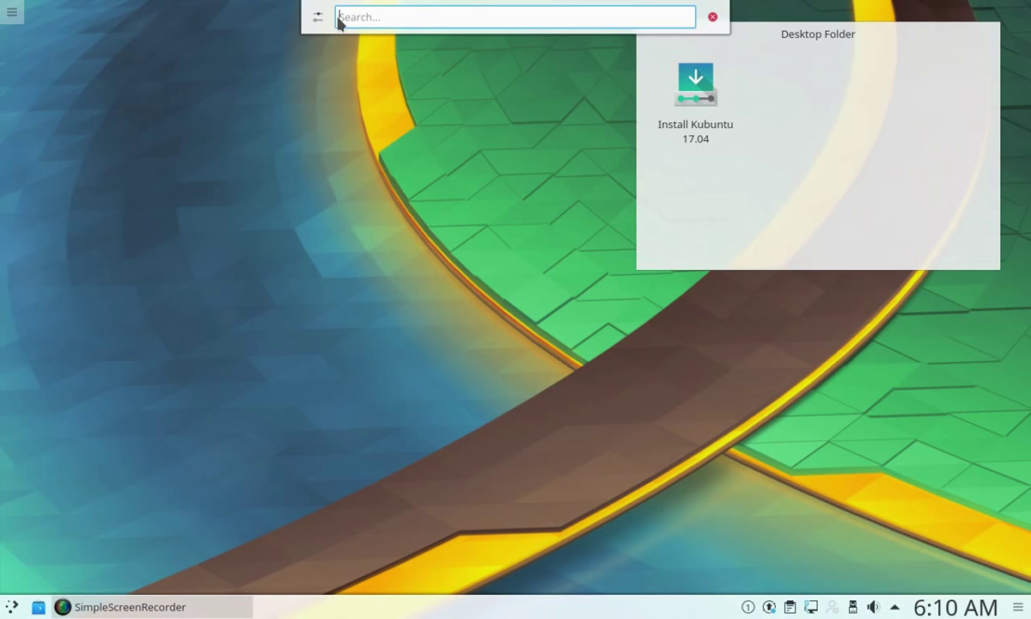
pyautogui.write('2+')
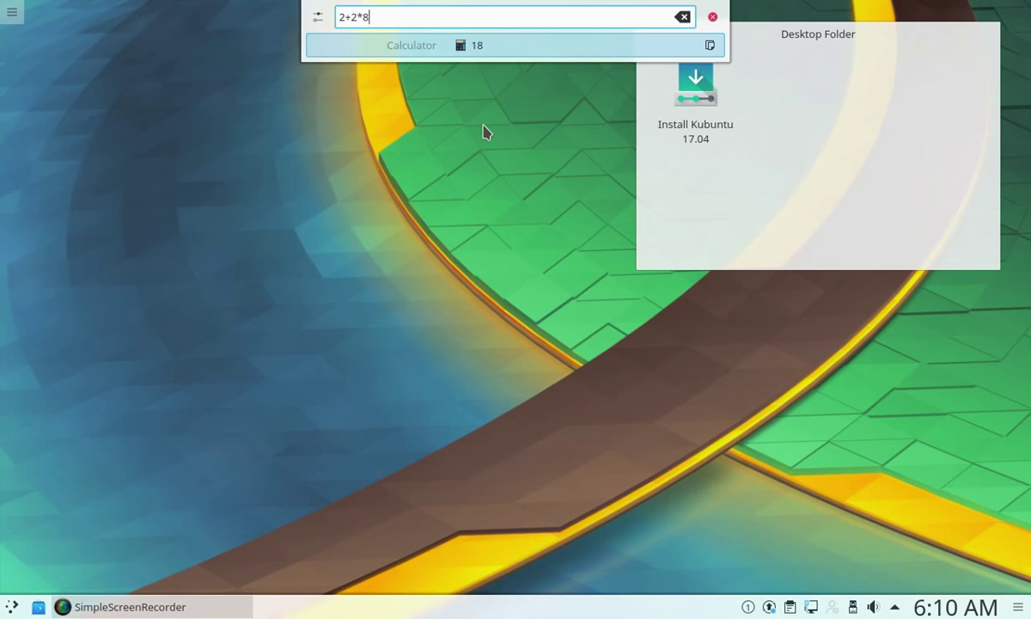
pyautogui.press('BackSpace')
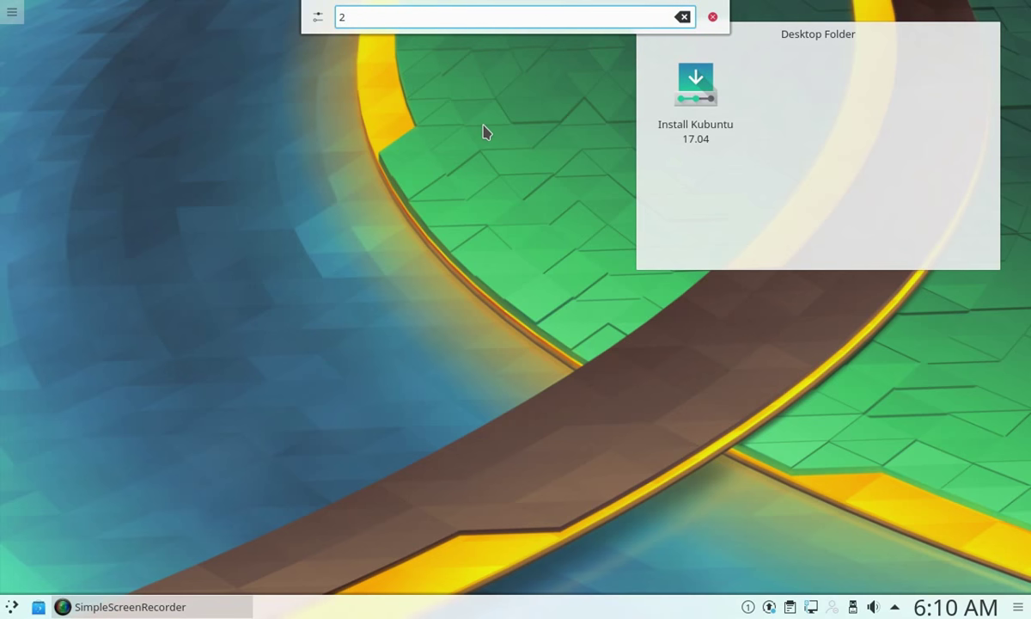
# Calculate 2+2^2 in the desktop search, copy the result, and check it in the clipboard history
pyautogui.write('+2^2')
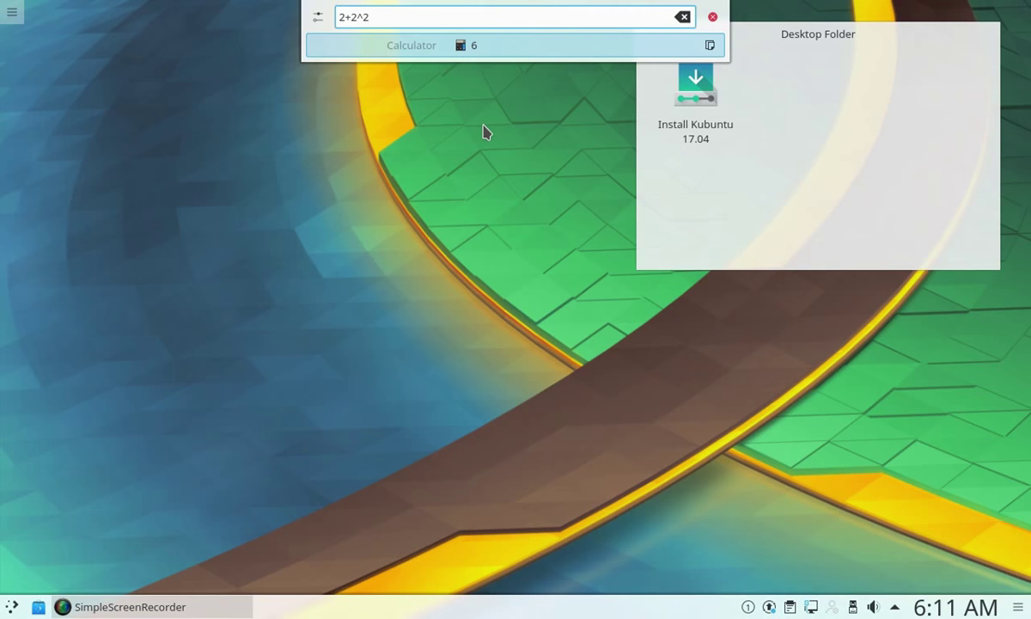
pyautogui.click(709, 47)
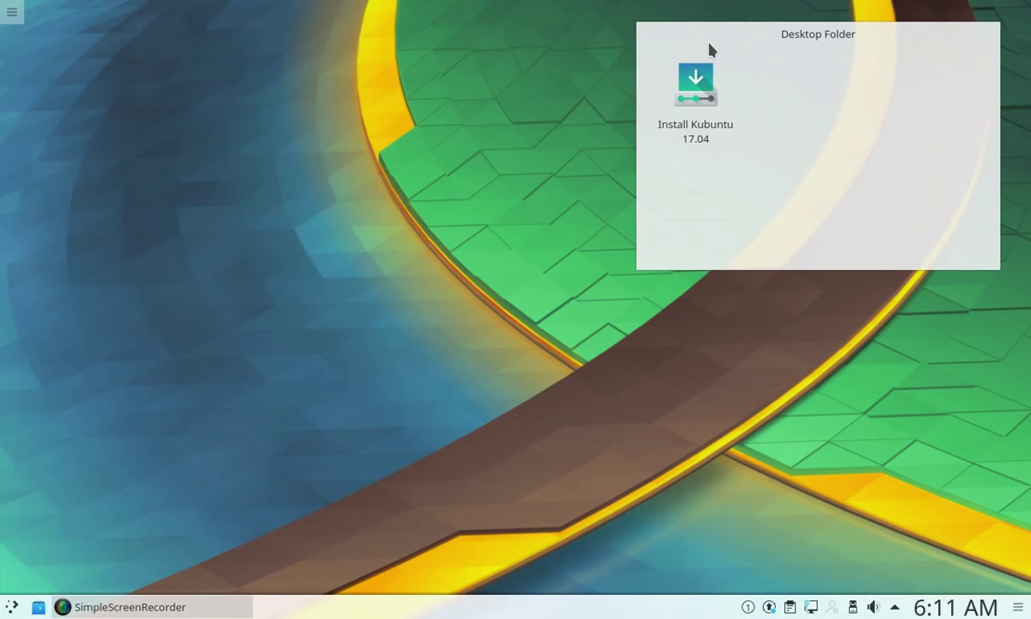
pyautogui.click(790, 607)
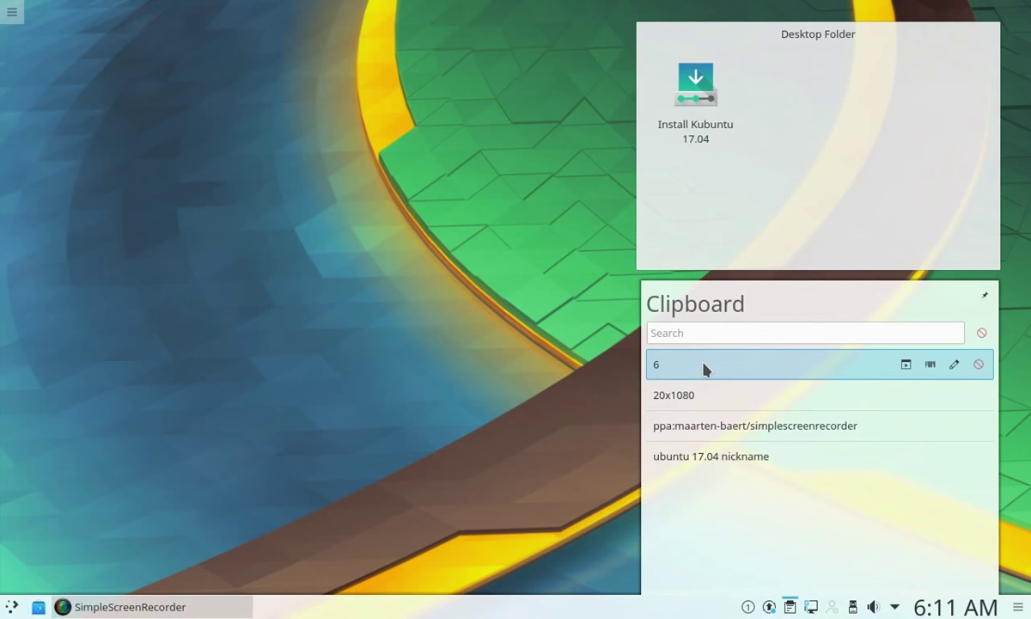
pyautogui.click(491, 421)
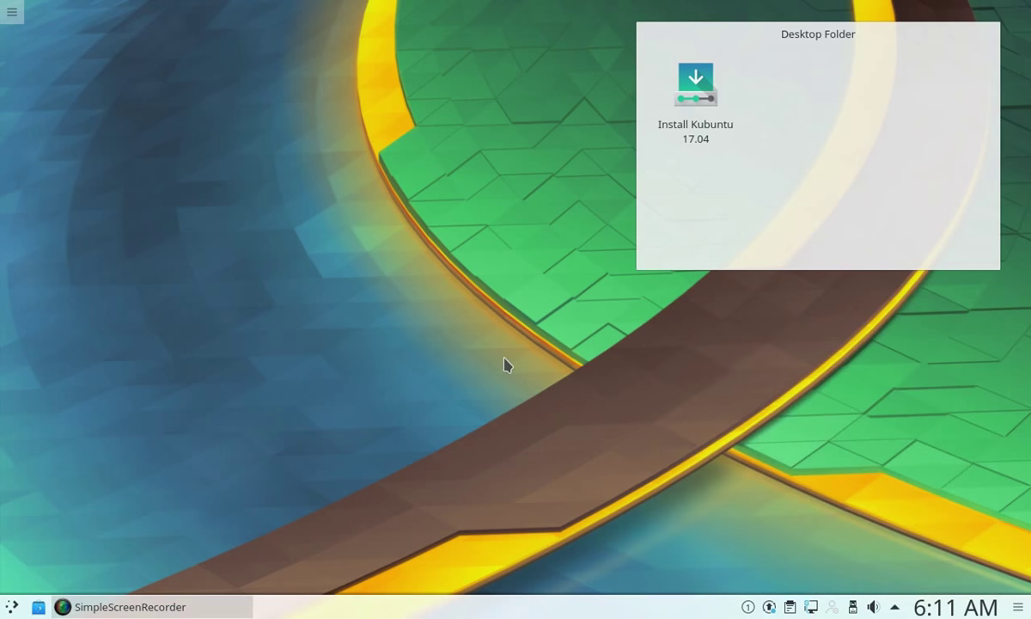
# Calculate 100+(100^2) in the desktop search, copy the result, and open the clipboard history to check it
pyautogui.hotkey('alt', 'F2')
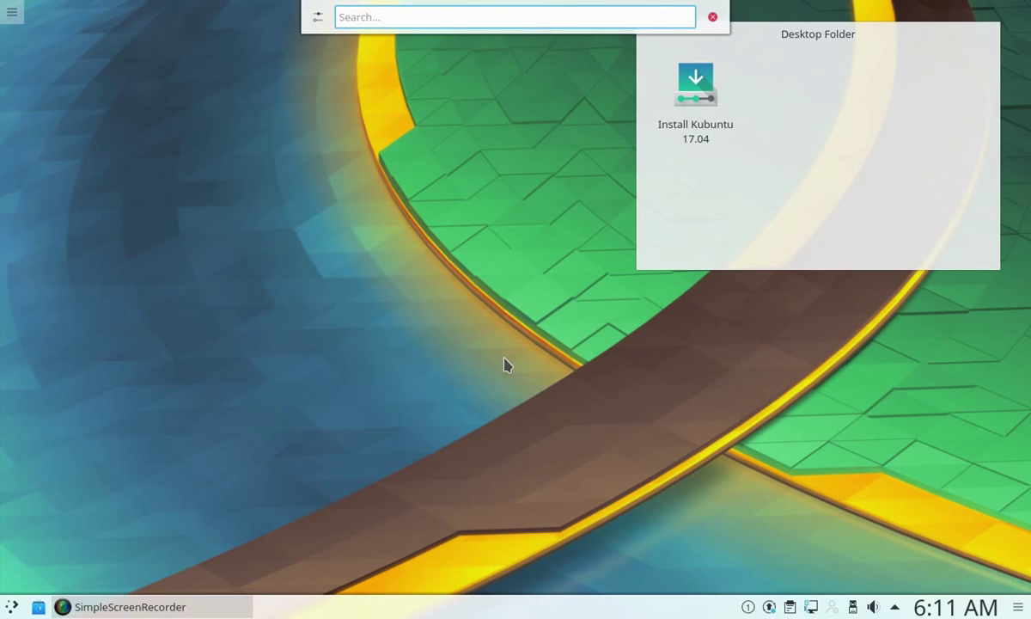
pyautogui.write('100+(100^2')
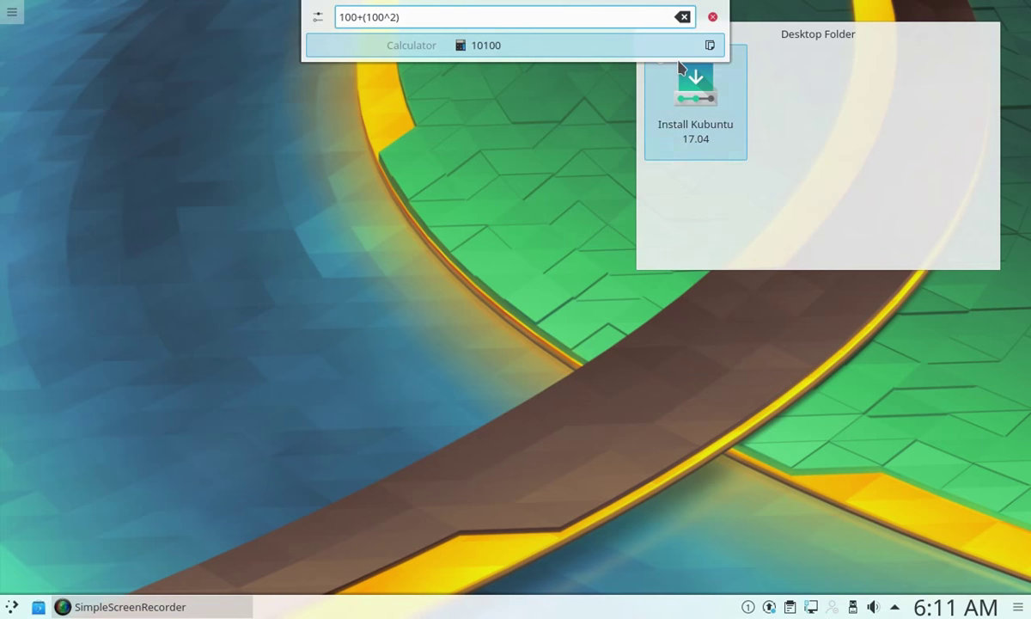
pyautogui.click(710, 46)
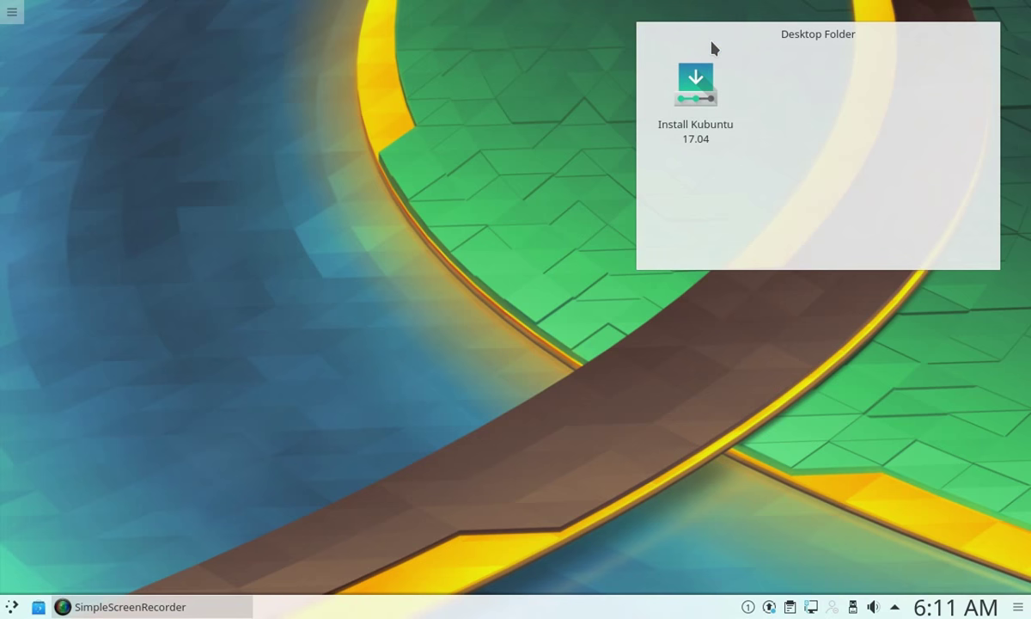
pyautogui.click(790, 607)
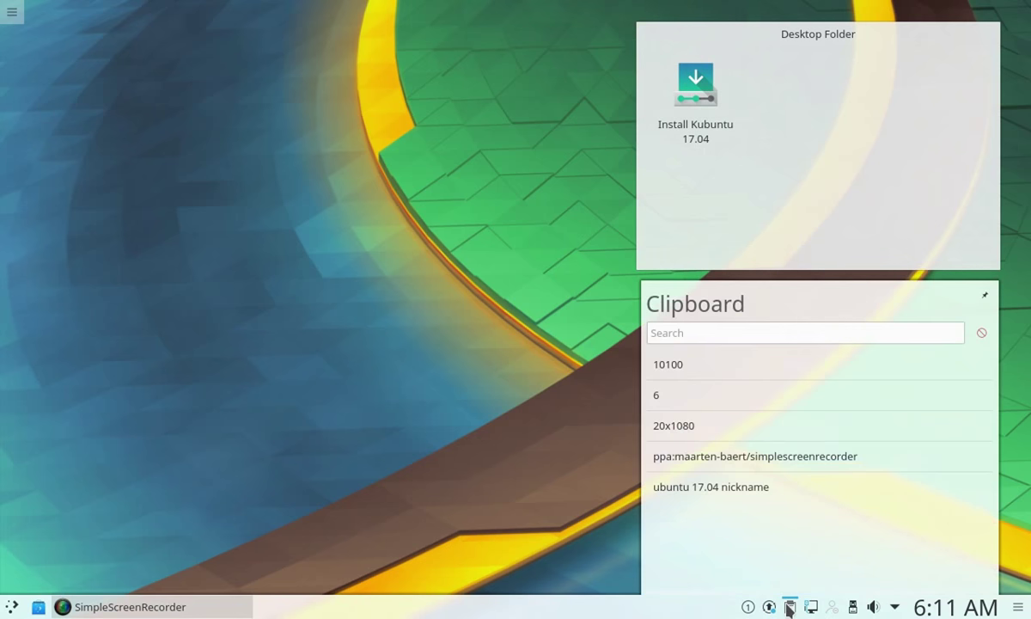
# Close the clipboard history and search for power in the desktop search
pyautogui.click(548, 350)
pyautogui.hotkey('alt', 'space')
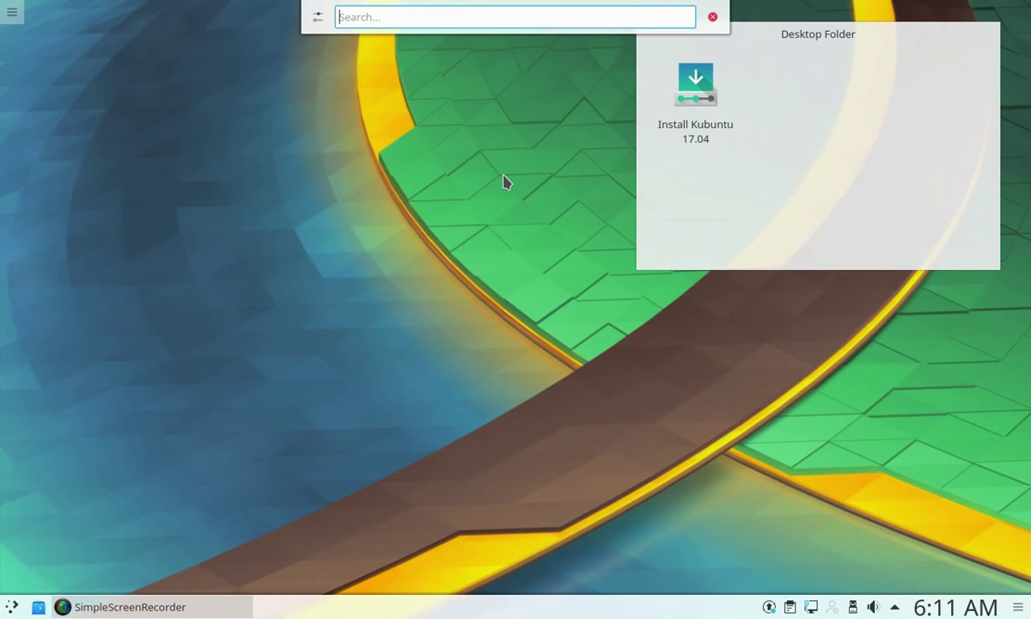
pyautogui.write('pow')
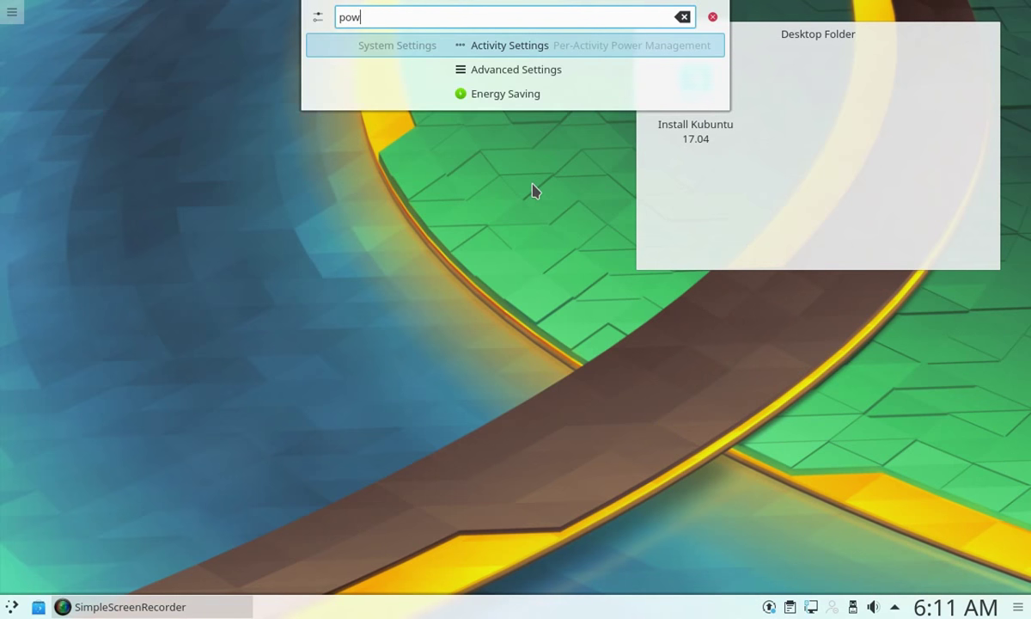
pyautogui.write('er')
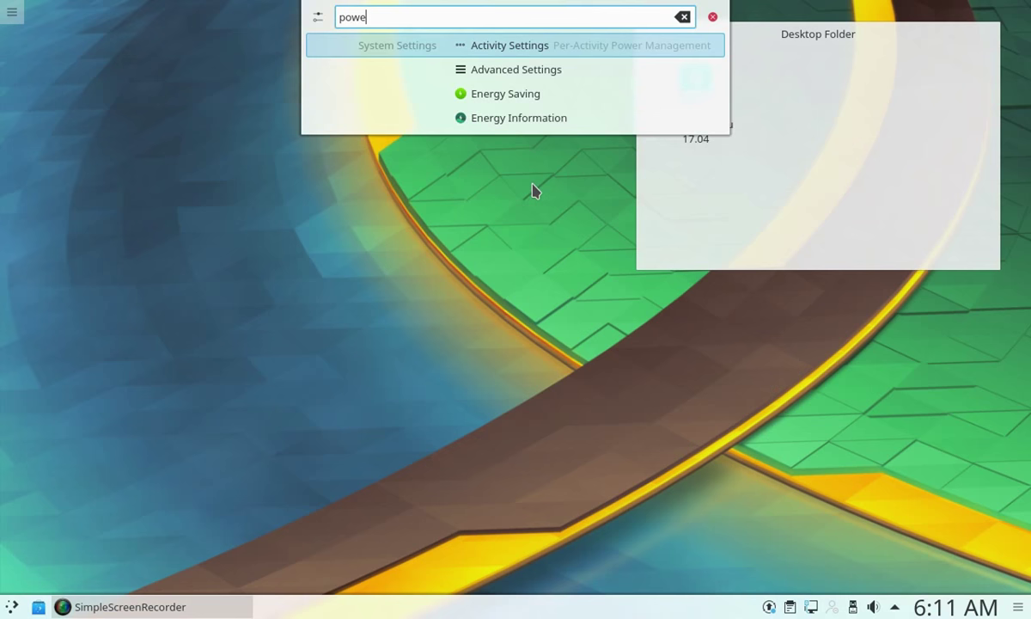
# Replace the desktop search query with shutdown
pyautogui.press('BackSpace')
pyautogui.press('BackSpace')
pyautogui.press('BackSpace')
pyautogui.press('BackSpace')
pyautogui.press('BackSpace')
pyautogui.write('shutf')
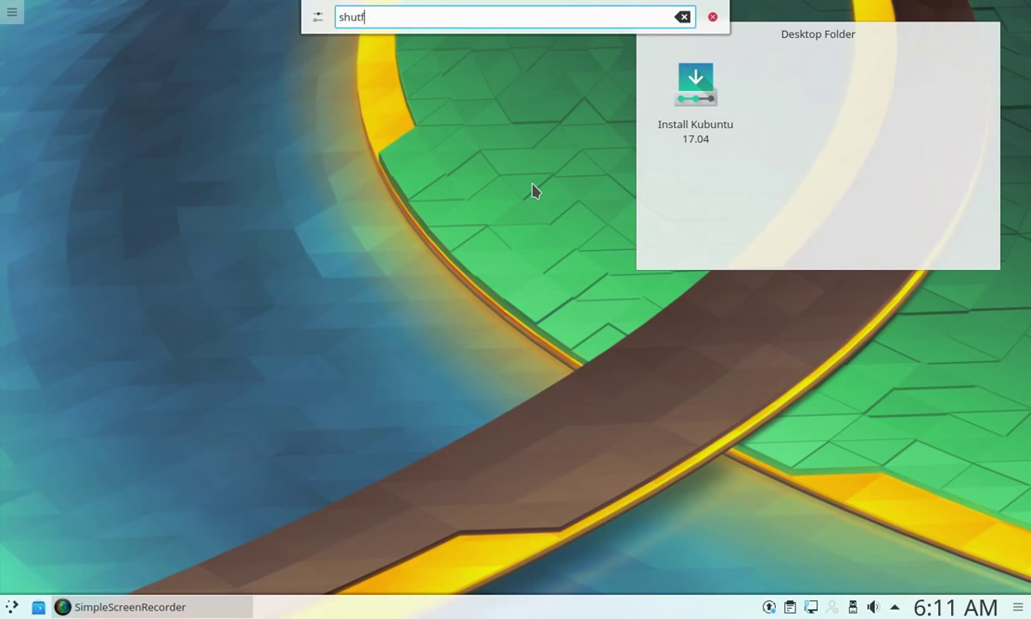
pyautogui.press('BackSpace')
pyautogui.write('down')
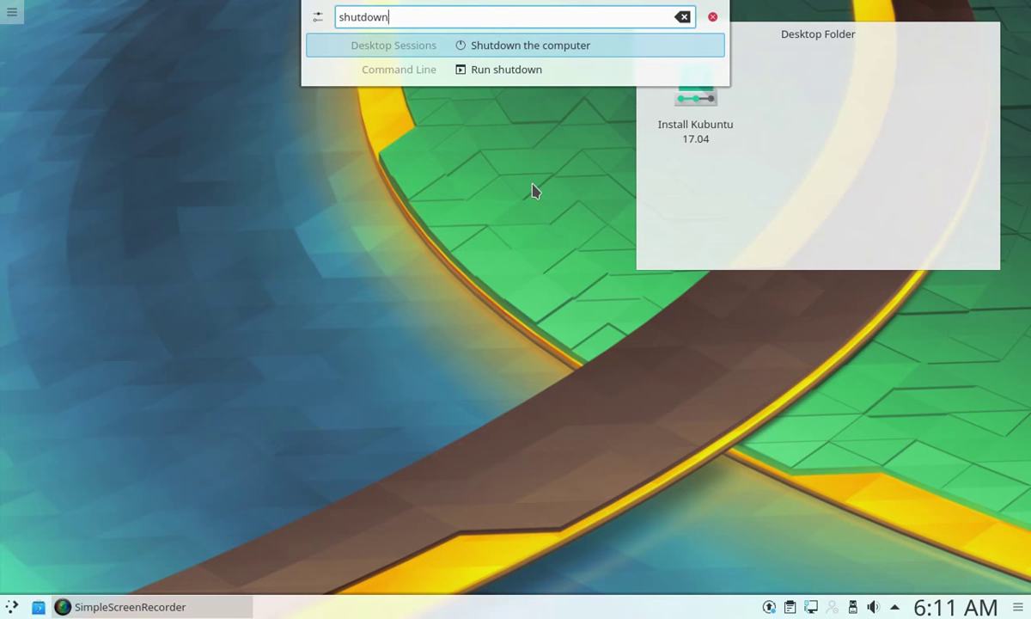
# Clear the desktop search query and search for cal
pyautogui.press('BackSpace')
pyautogui.press('BackSpace')
pyautogui.press('BackSpace')
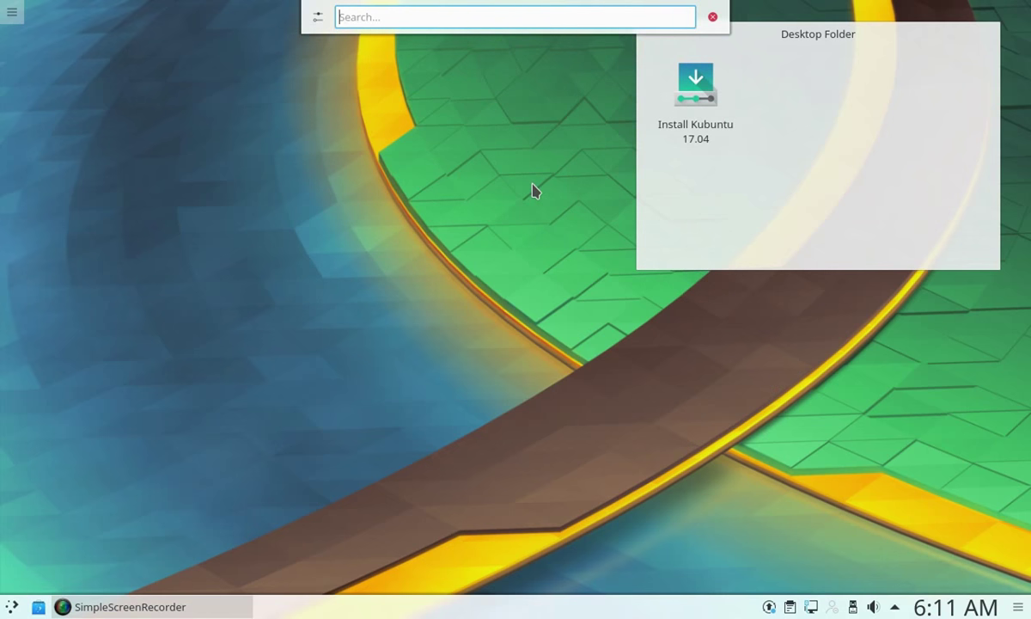
pyautogui.write('cal')
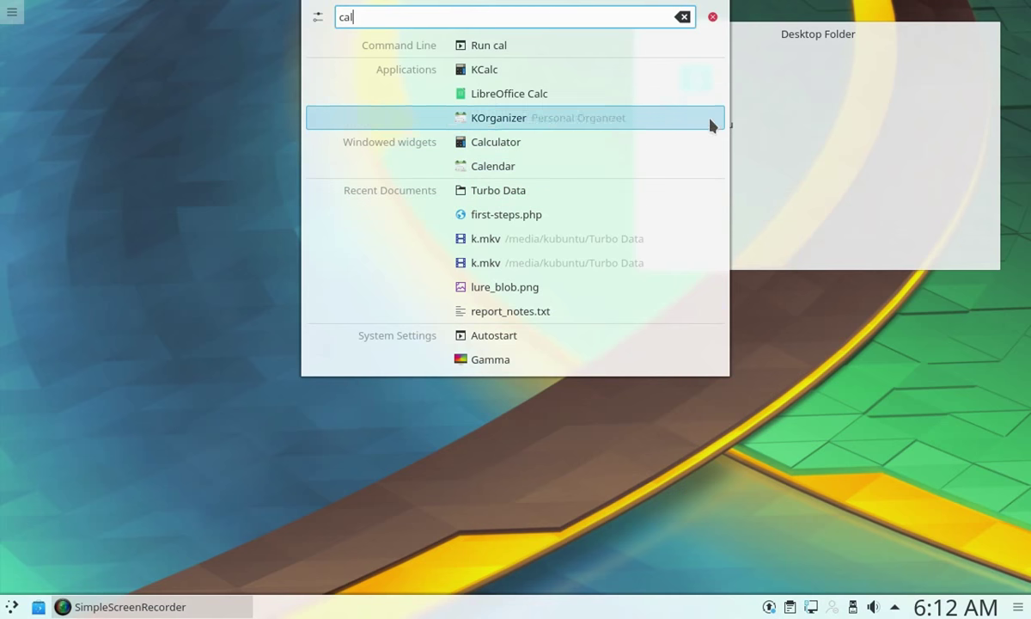
# Launch the Discover software center from the application launcher and maximize its window
pyautogui.click(12, 608)
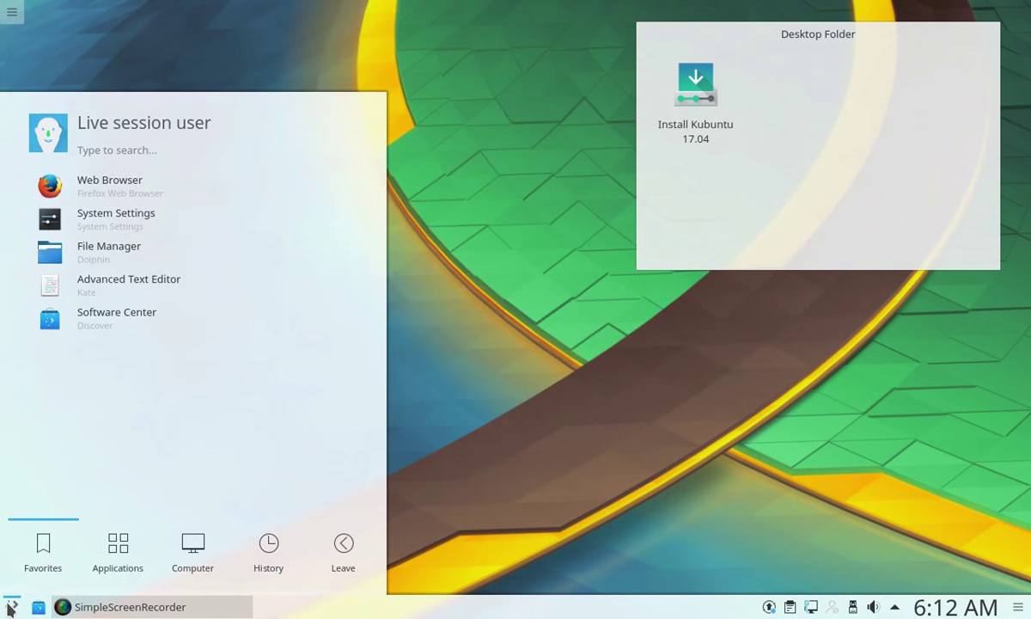
pyautogui.click(156, 331)
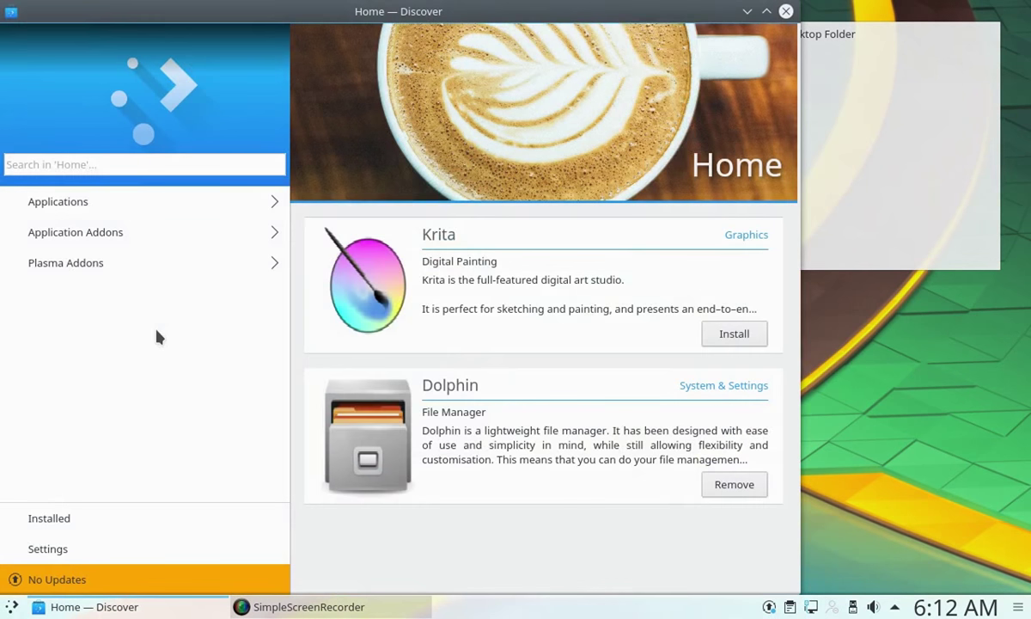
pyautogui.click(773, 16)
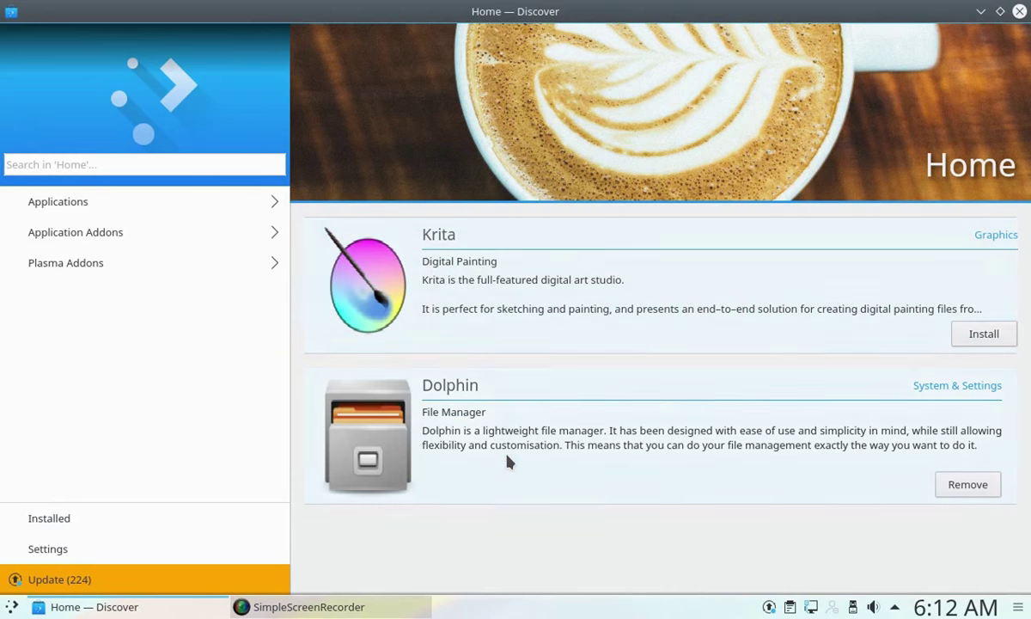
# Open the Applications category in Discover and look through the listed applications
pyautogui.click(129, 203)
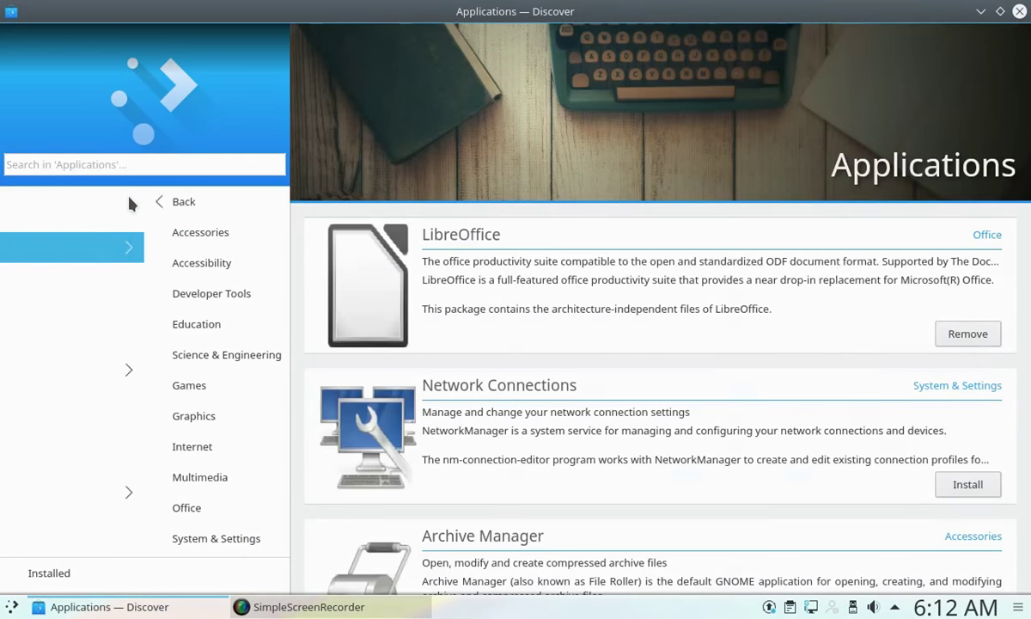
pyautogui.scroll(-3, 764, 312)
pyautogui.scroll(-15, 771, 314)
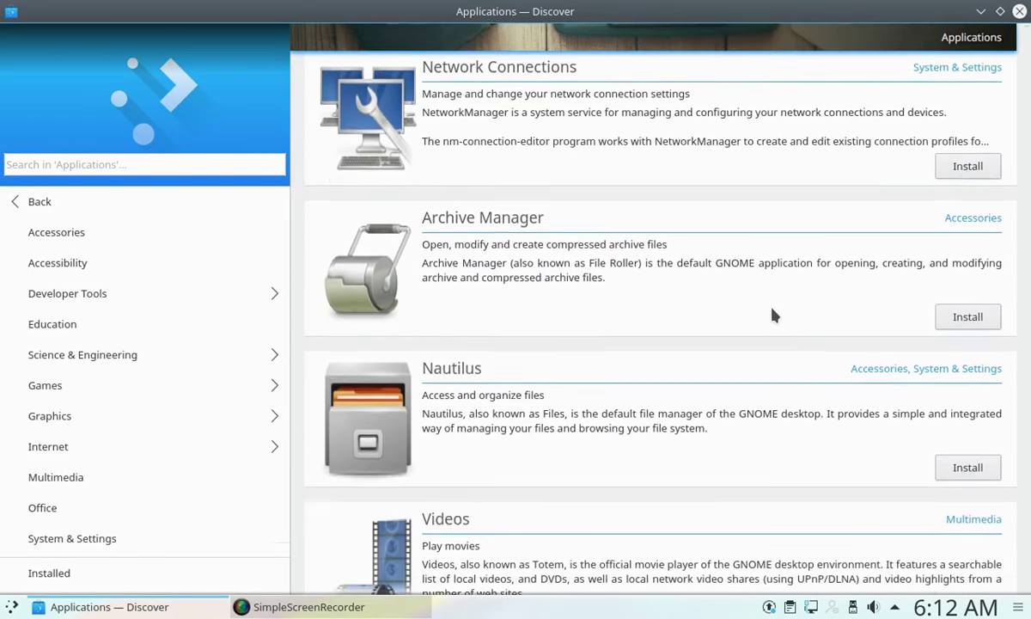
pyautogui.scroll(-14, 772, 314)
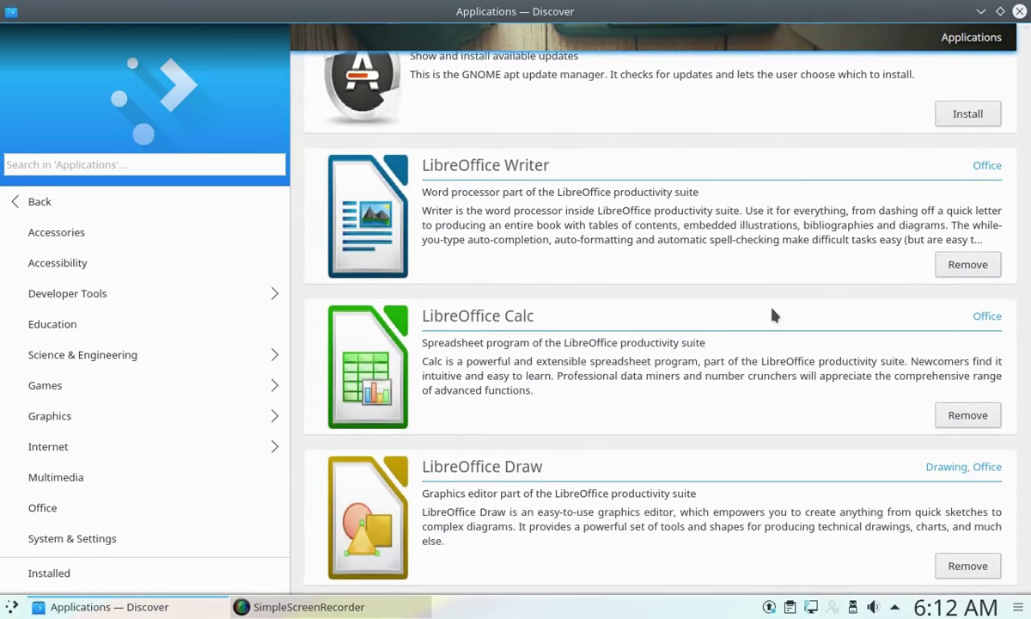
pyautogui.scroll(-15, 771, 314)
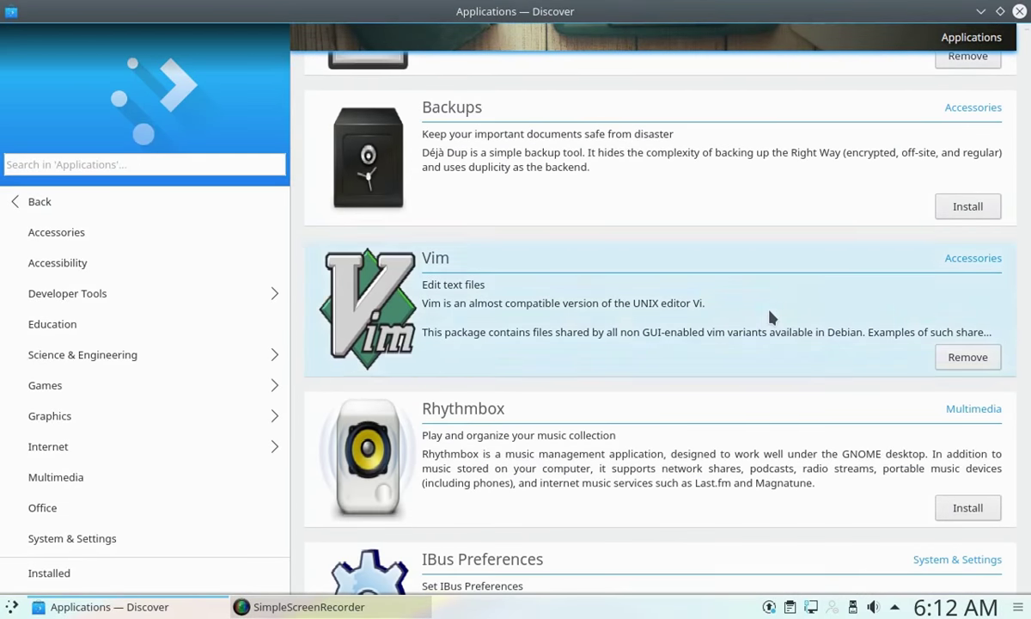
pyautogui.scroll(-10, 772, 316)
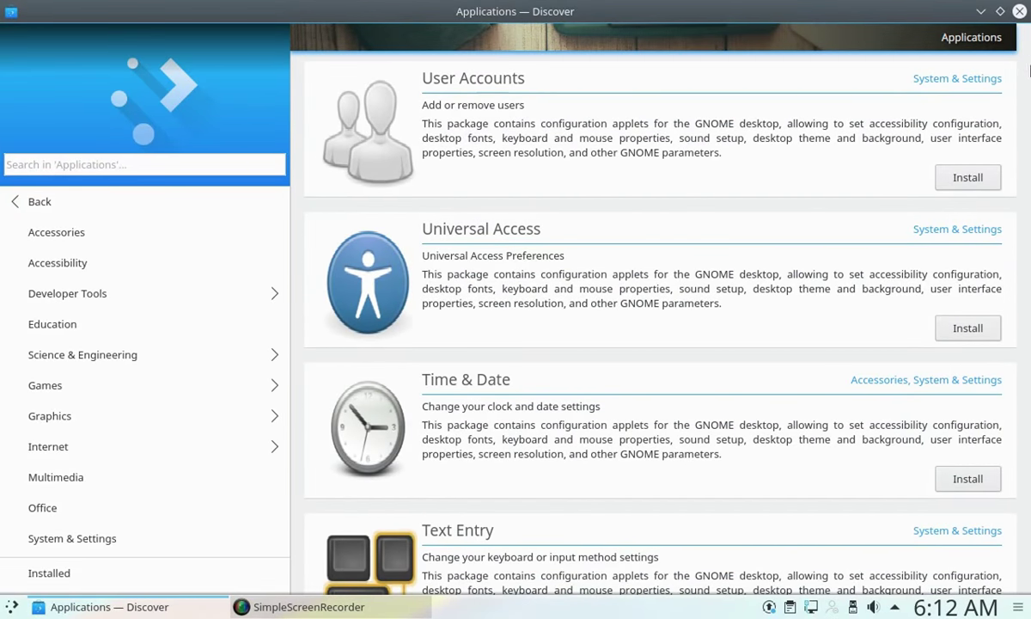
pyautogui.scroll(-12, 699, 368)
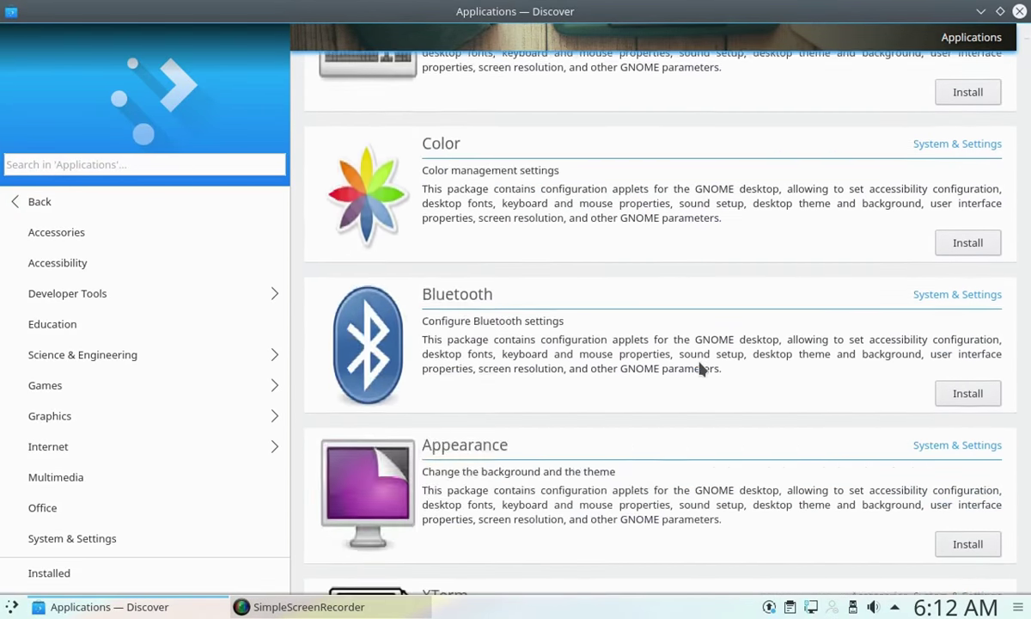
pyautogui.scroll(8, 699, 368)
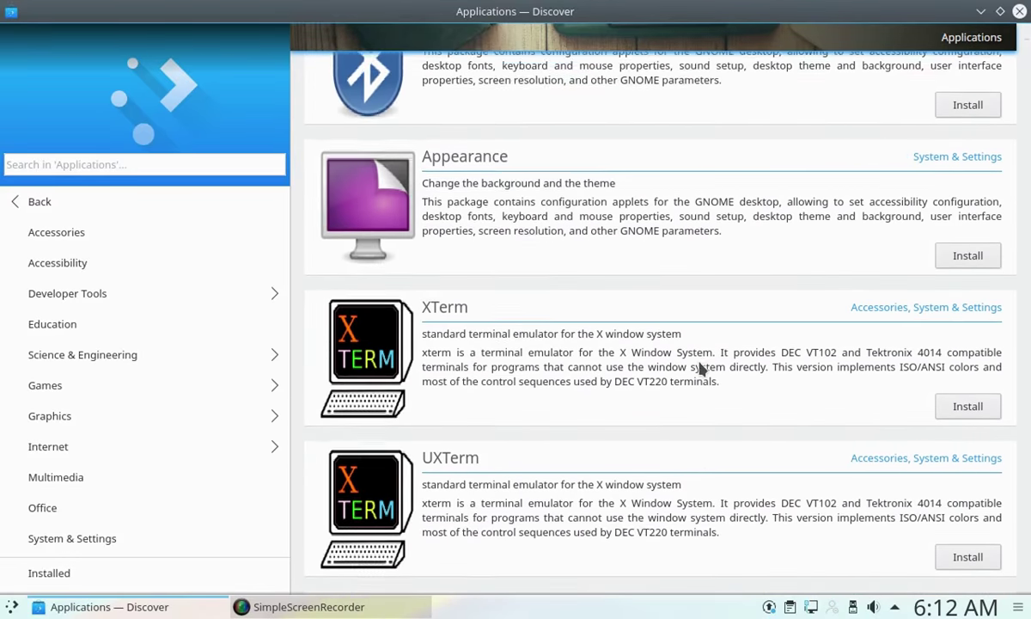
pyautogui.scroll(4, 696, 370)
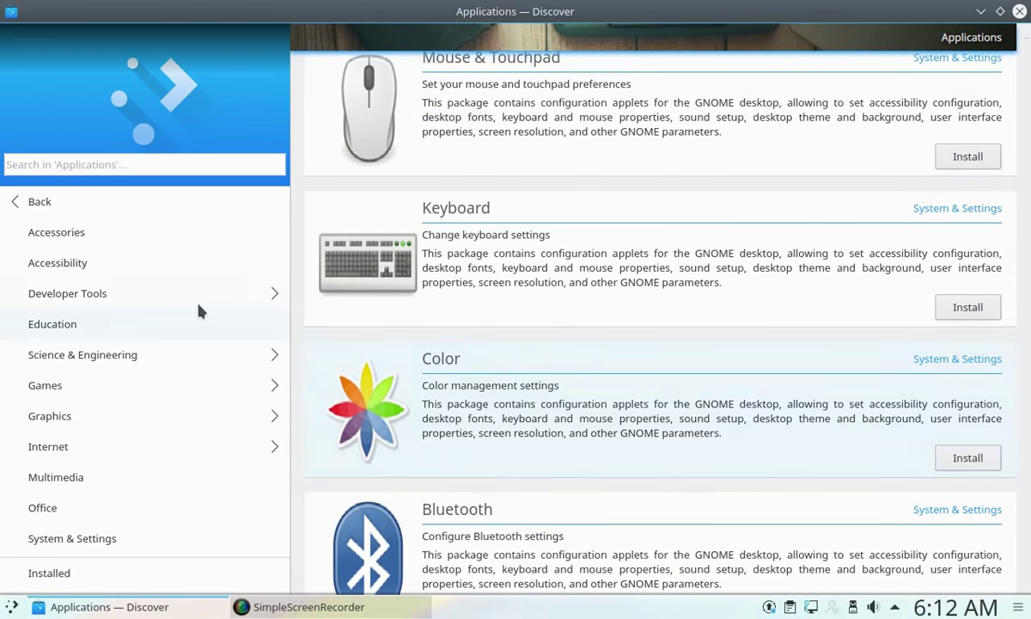
# Browse the Accessories category and view the details and description of the Backups application
pyautogui.click(150, 241)
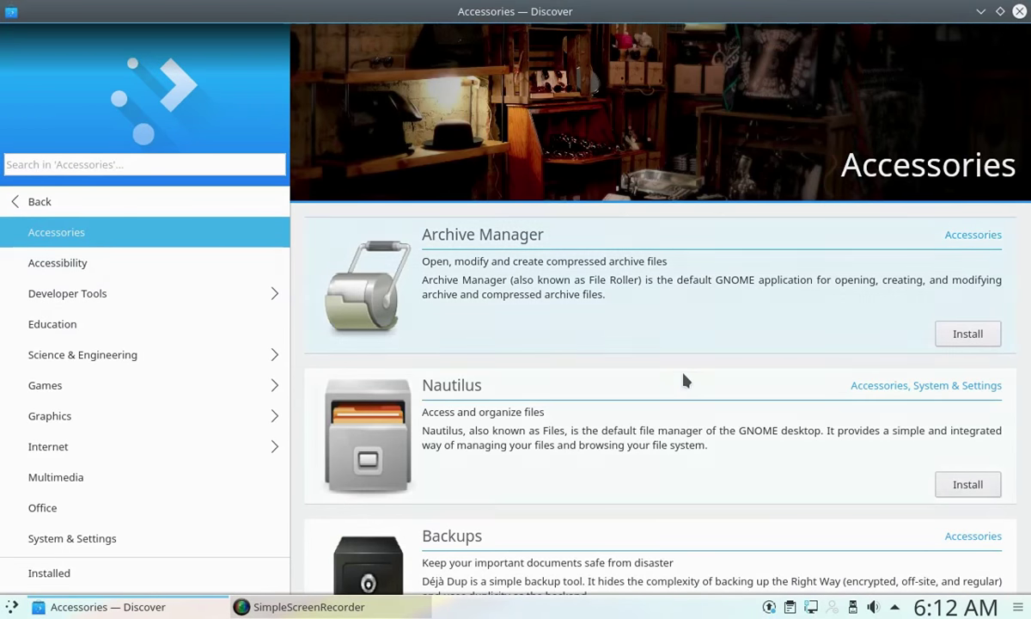
pyautogui.scroll(-3, 675, 387)
pyautogui.scroll(-3, 674, 386)
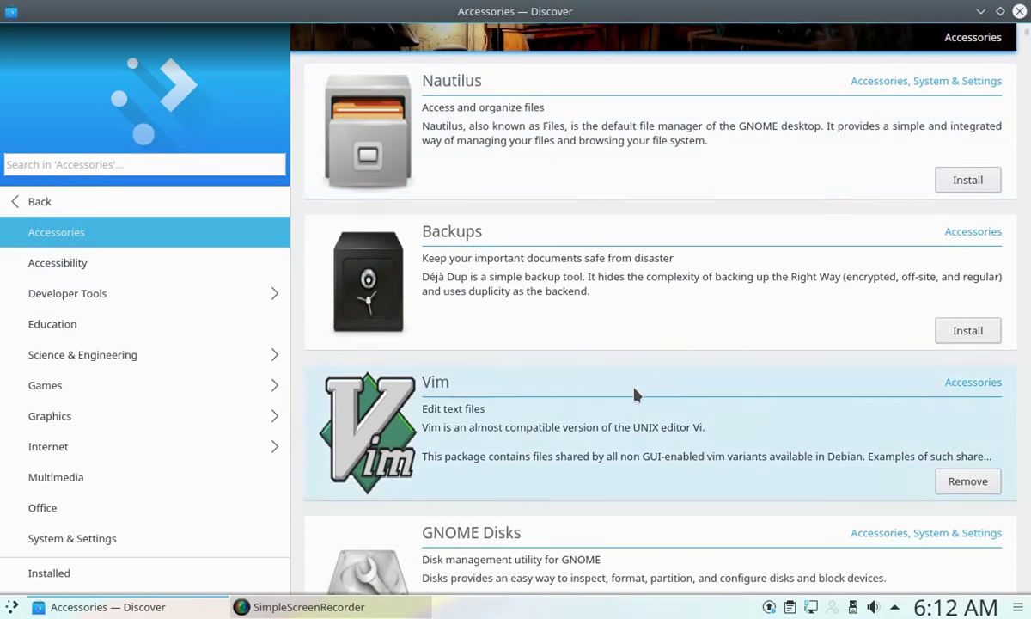
pyautogui.click(633, 296)
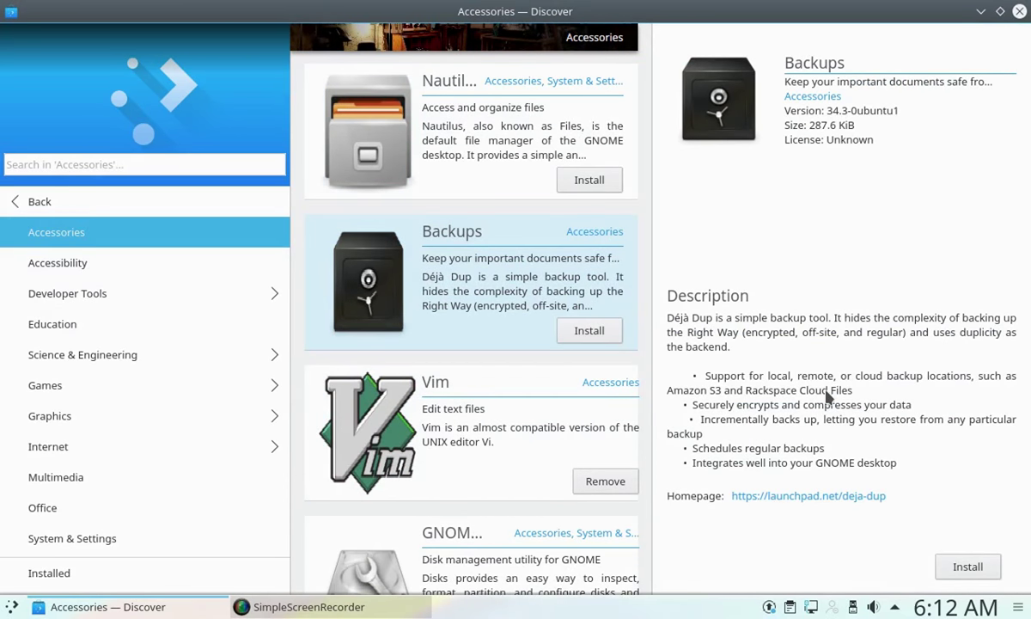
pyautogui.moveTo(746, 221); pyautogui.dragTo(840, 524)
pyautogui.moveTo(863, 159); pyautogui.dragTo(872, 606)
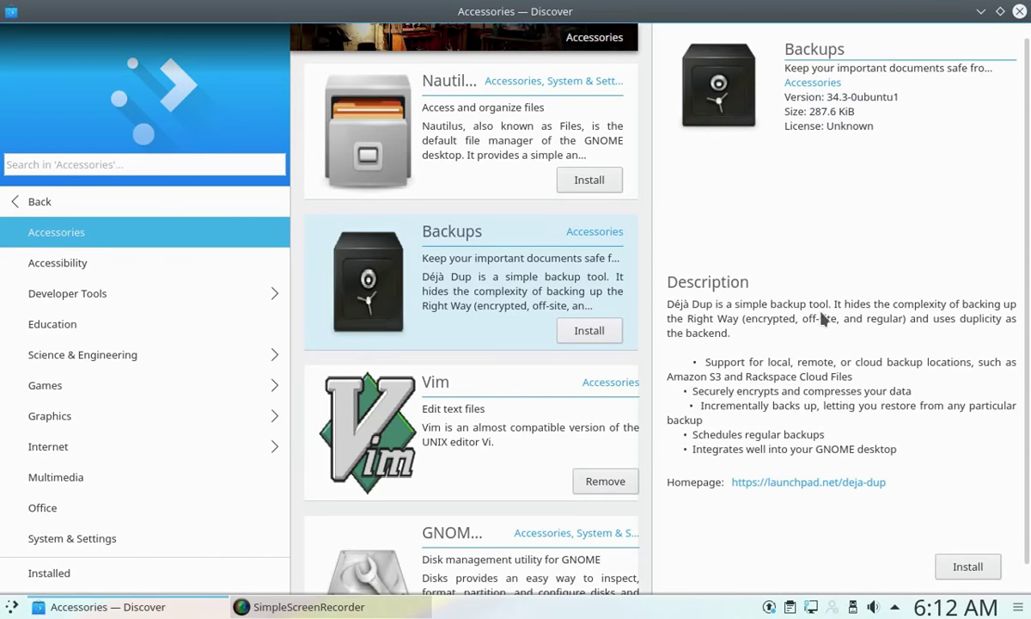
pyautogui.moveTo(821, 315); pyautogui.dragTo(821, 120)
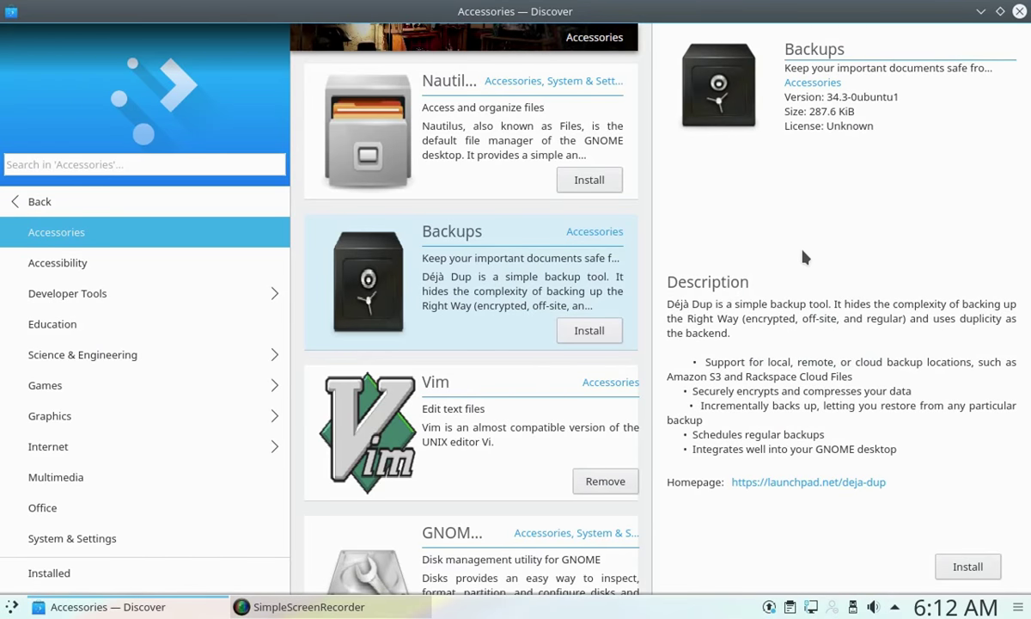
# Open the Accessibility category, switch to the Games category, and look through the listed games
pyautogui.click(105, 265)
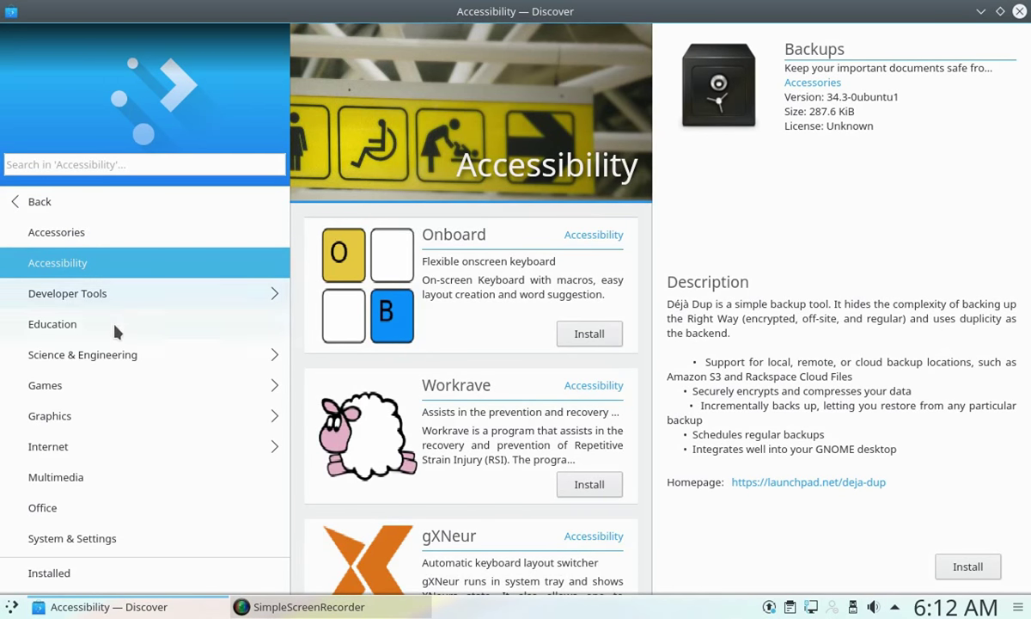
pyautogui.click(107, 386)
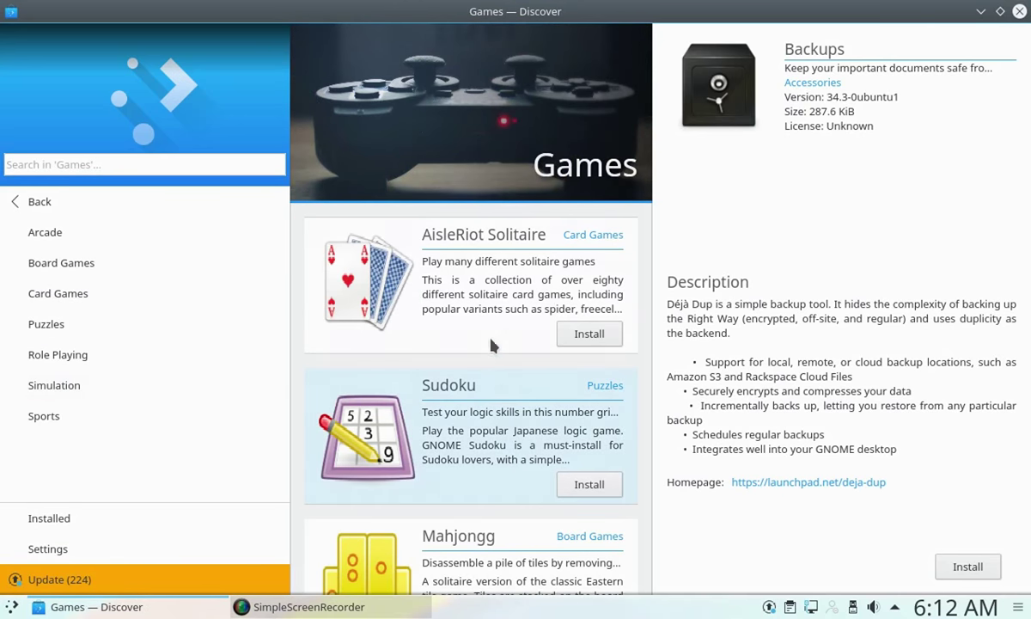
pyautogui.scroll(-15, 490, 408)
pyautogui.scroll(5, 526, 348)
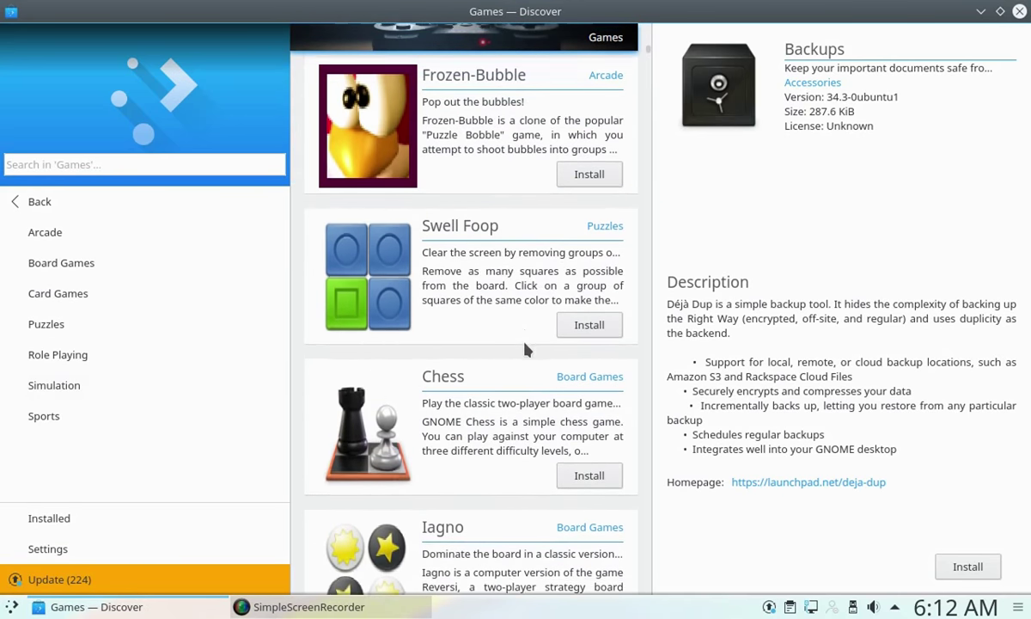
pyautogui.scroll(5, 500, 348)
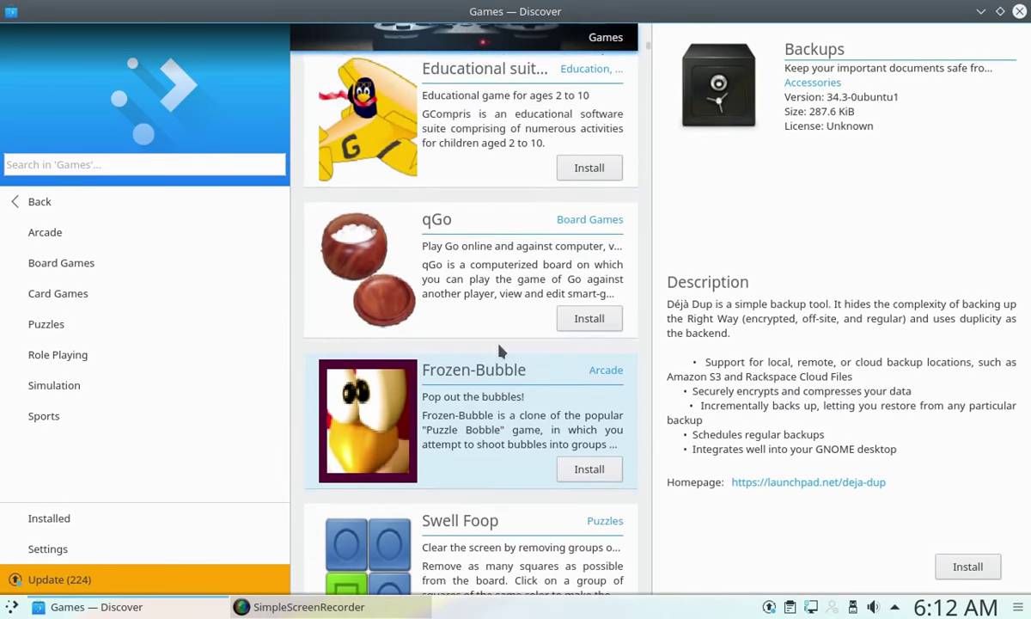
pyautogui.scroll(3, 501, 350)
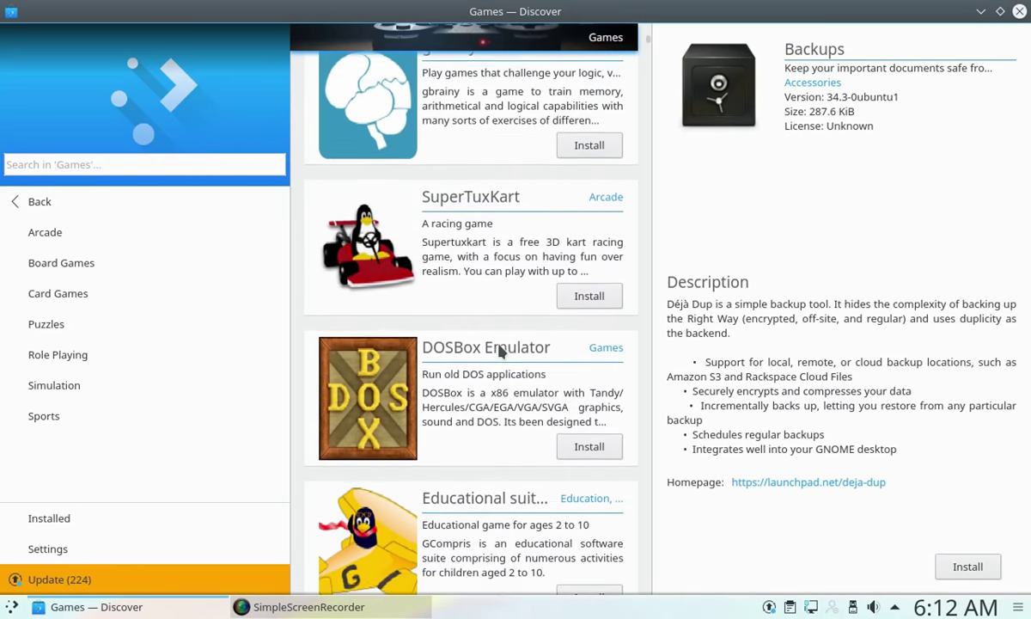
pyautogui.scroll(3, 509, 318)
pyautogui.scroll(5, 505, 331)
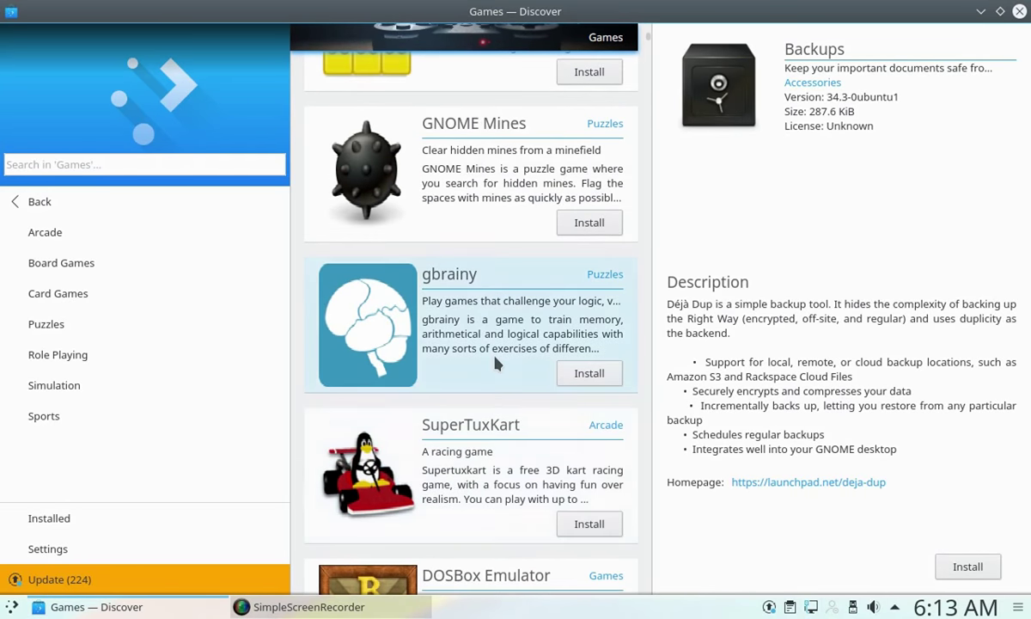
pyautogui.scroll(-2, 495, 364)
pyautogui.scroll(-3, 495, 364)
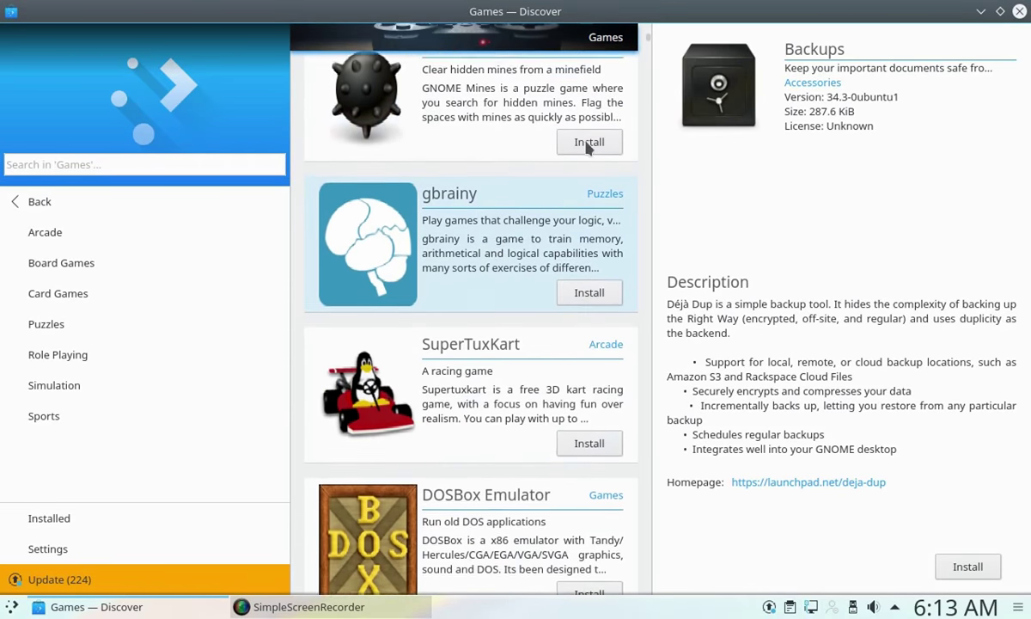
# Find Chromium B.S.U. further down the Games list, open its details, and install it
pyautogui.click(648, 58)
pyautogui.moveTo(647, 60); pyautogui.dragTo(647, 128)
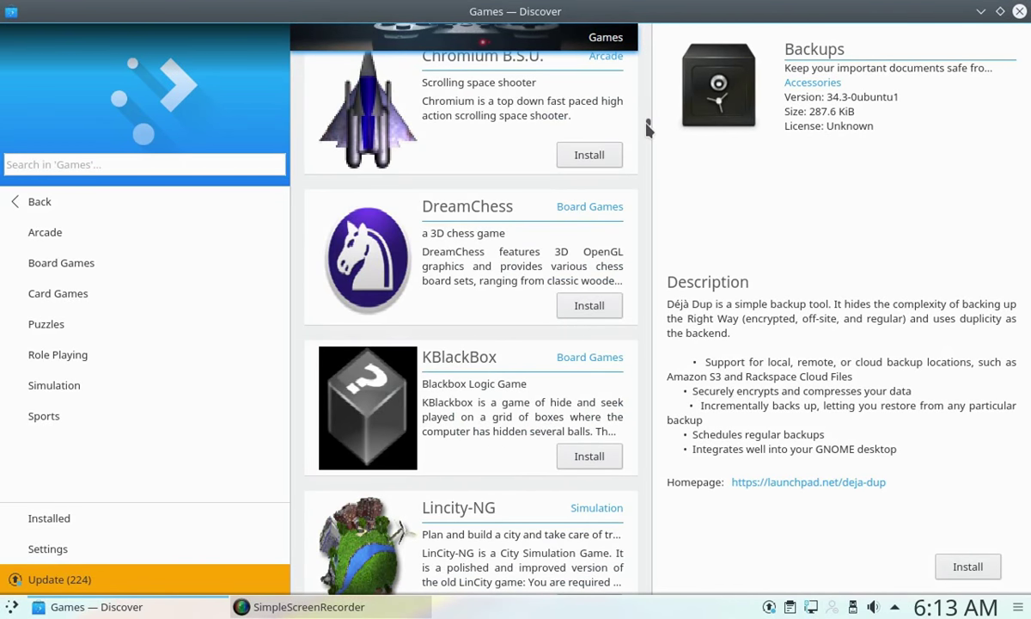
pyautogui.scroll(2, 482, 352)
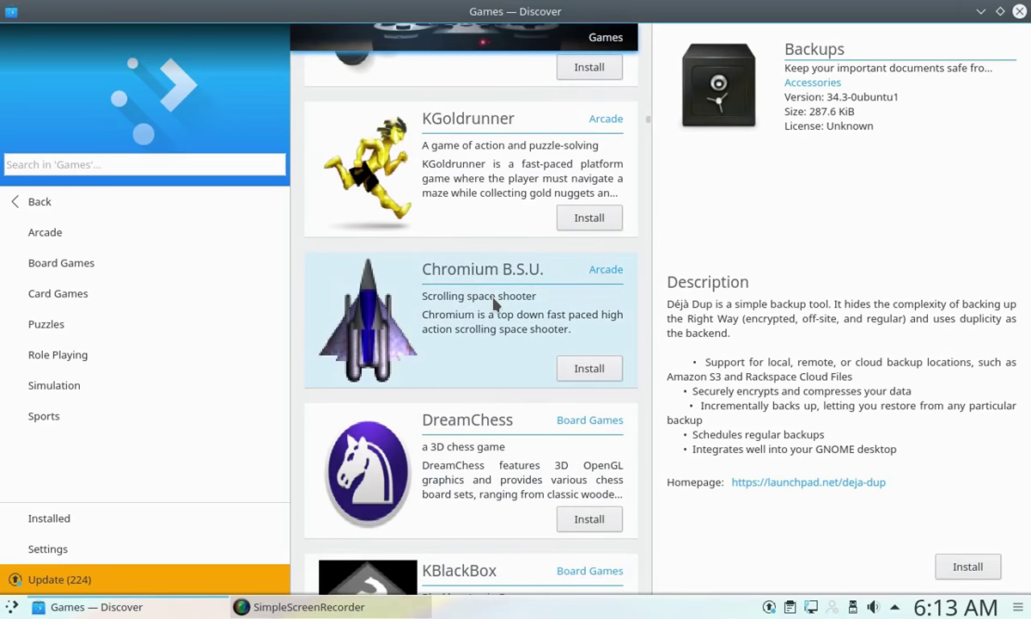
pyautogui.click(496, 302)
pyautogui.click(961, 567)
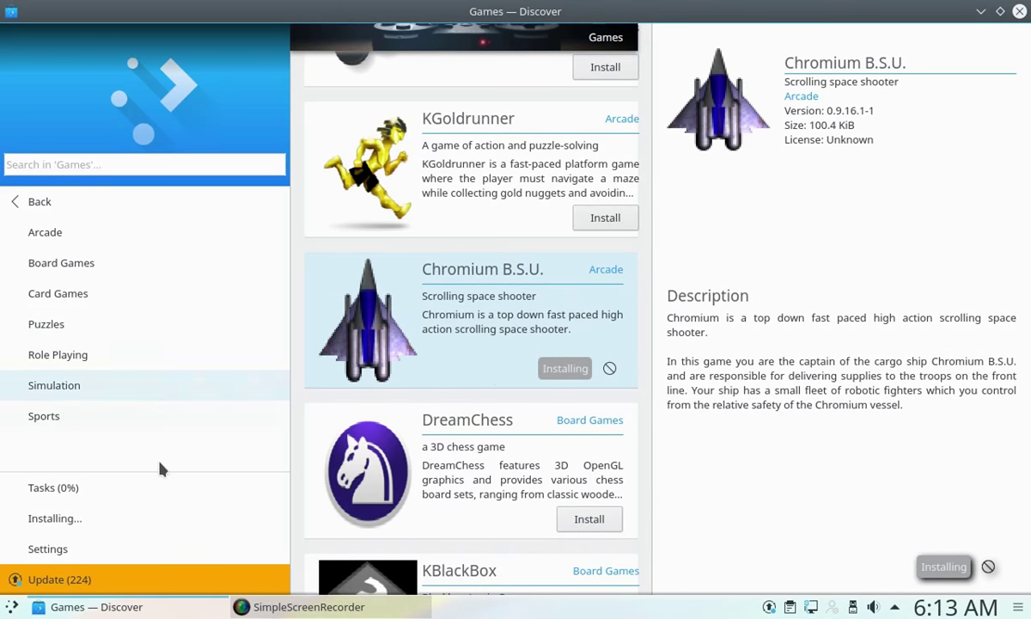
# Show the progress of the Chromium B.S.U. installation task and open the list of installed software
pyautogui.click(53, 487)
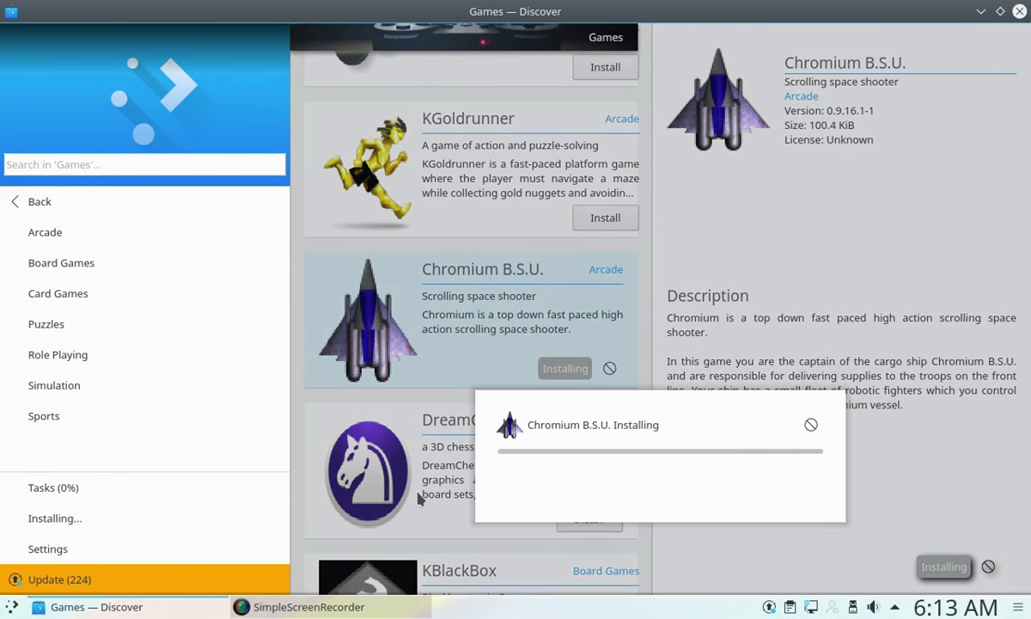
pyautogui.click(71, 525)
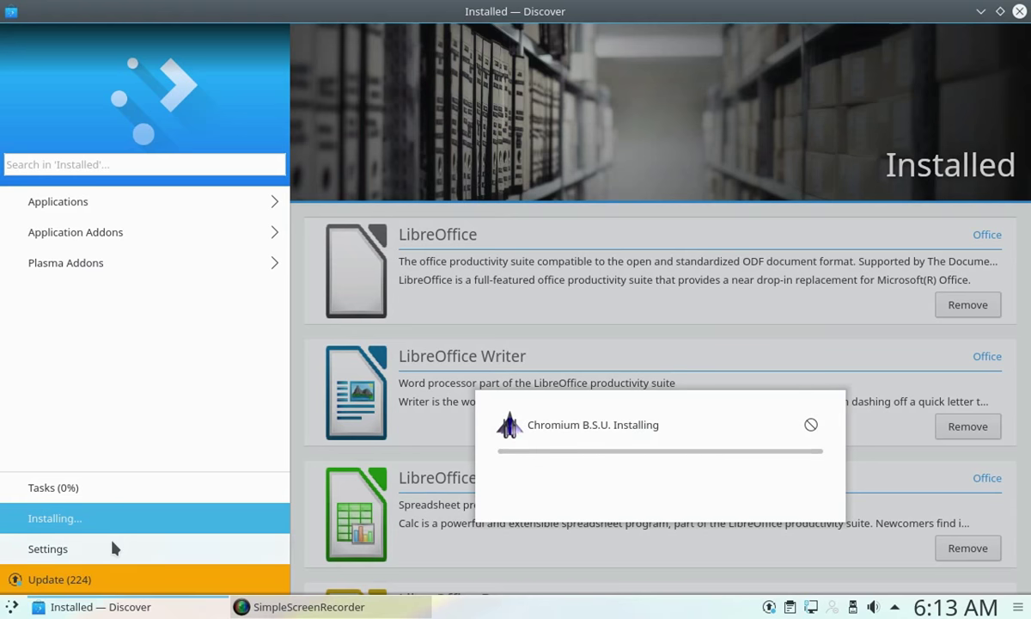
# Browse the Plasma Addons list and check the Accountwizard and Color Schemes categories under Application Addons
pyautogui.click(127, 266)
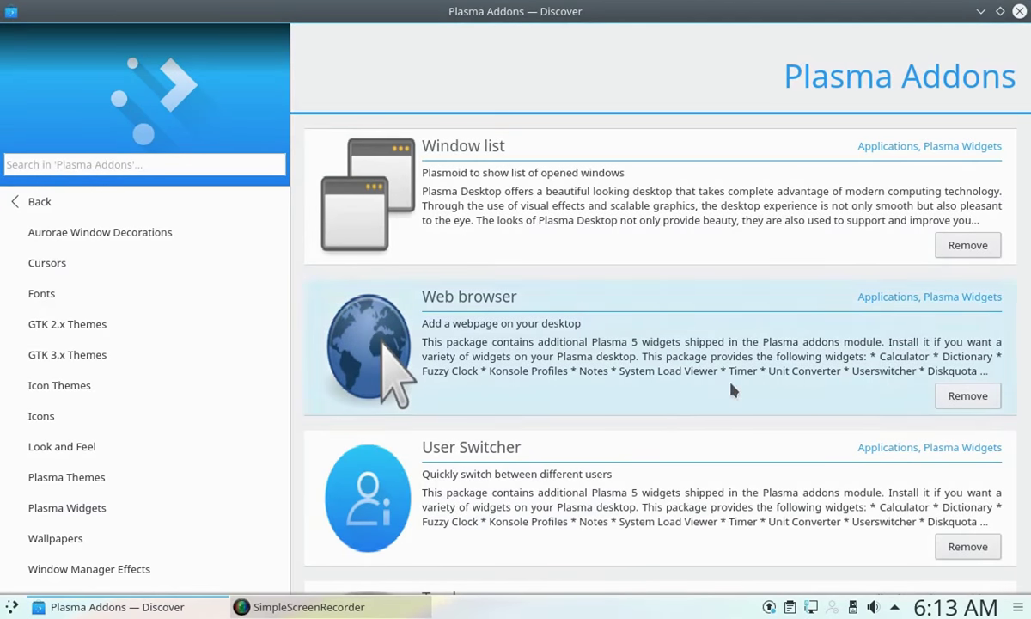
pyautogui.scroll(-3, 621, 408)
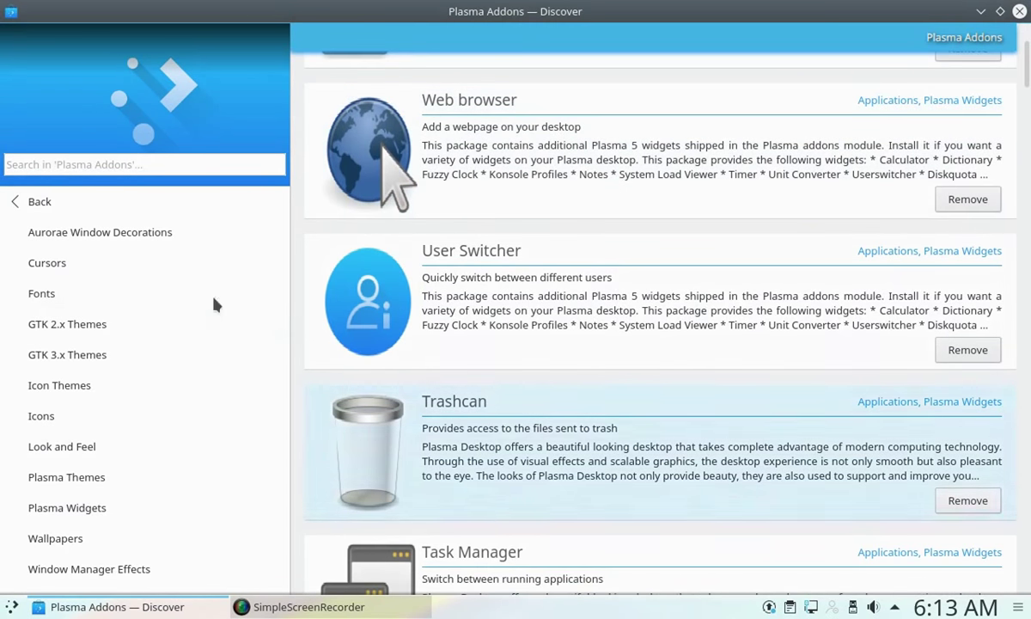
pyautogui.click(21, 206)
pyautogui.click(107, 234)
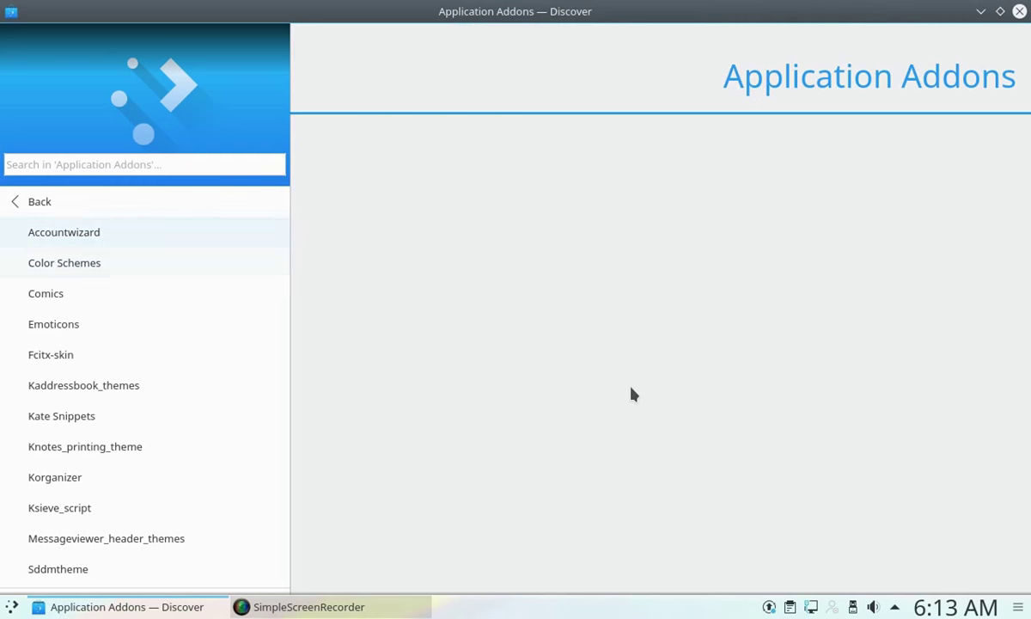
pyautogui.click(124, 244)
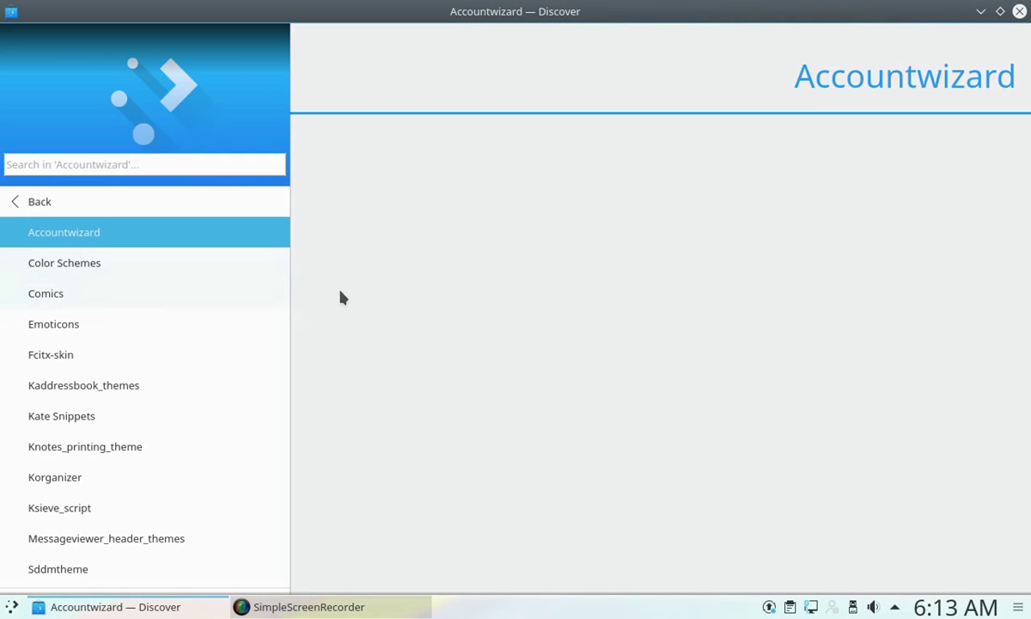
pyautogui.click(119, 266)
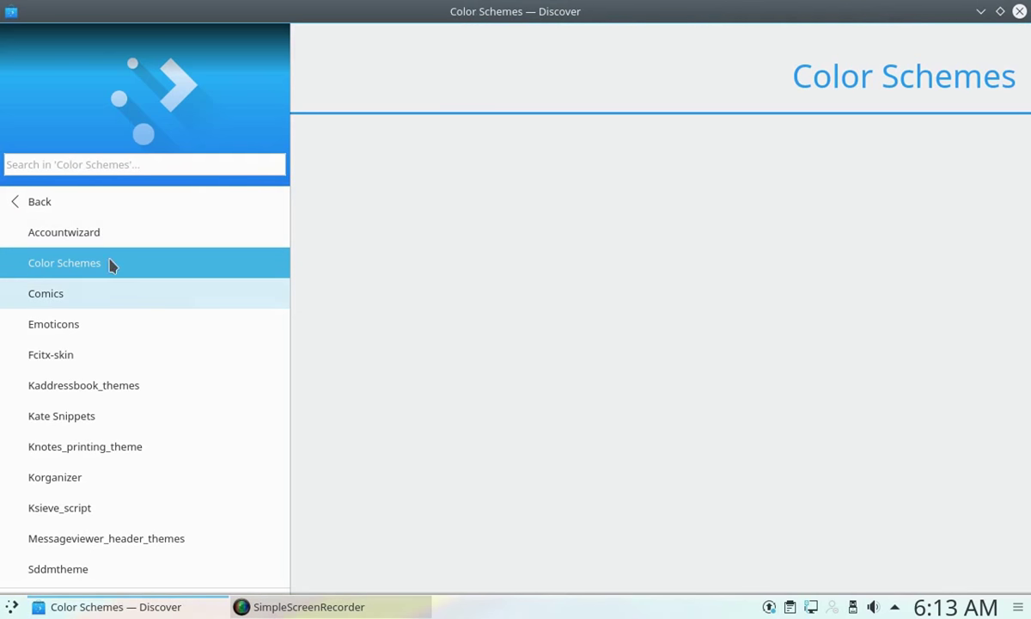
pyautogui.click(43, 206)
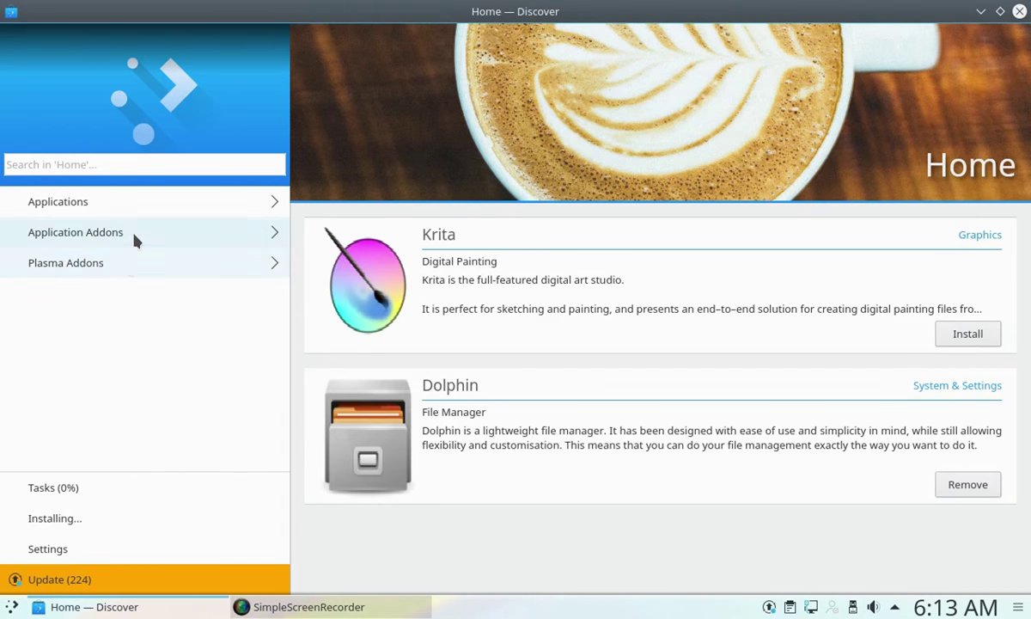
# Look further through the Plasma Addons, check the GTK 3.x Themes category, and return to the home page
pyautogui.click(125, 267)
pyautogui.scroll(-5, 777, 431)
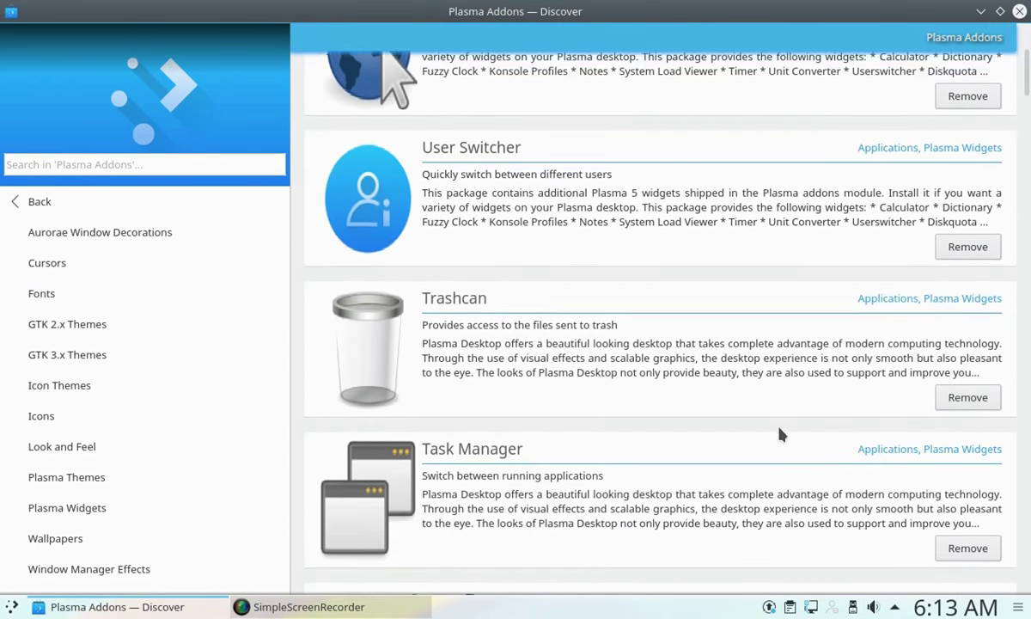
pyautogui.scroll(-8, 780, 434)
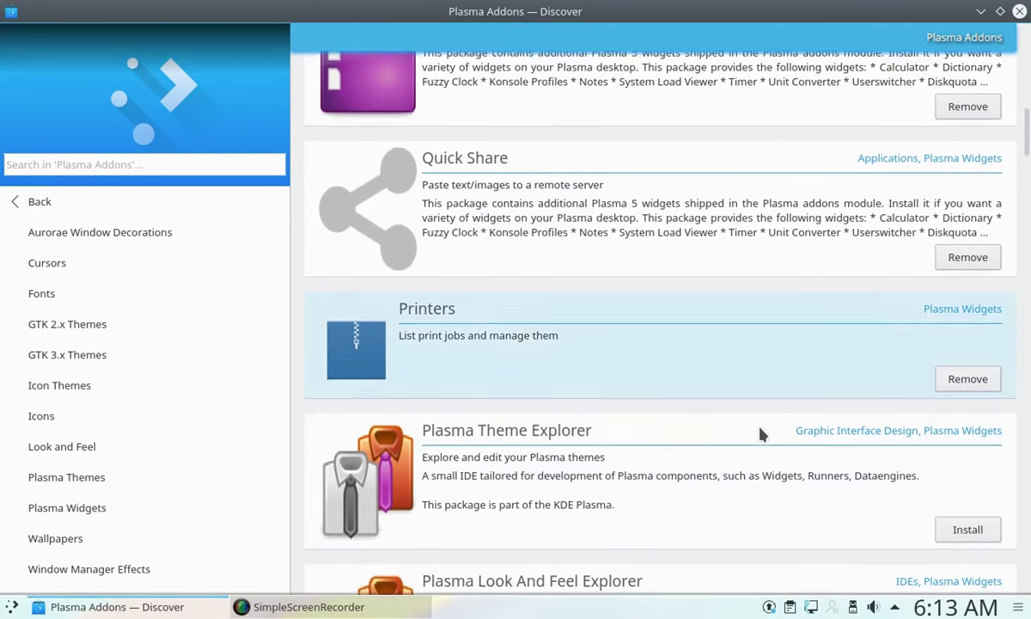
pyautogui.click(119, 354)
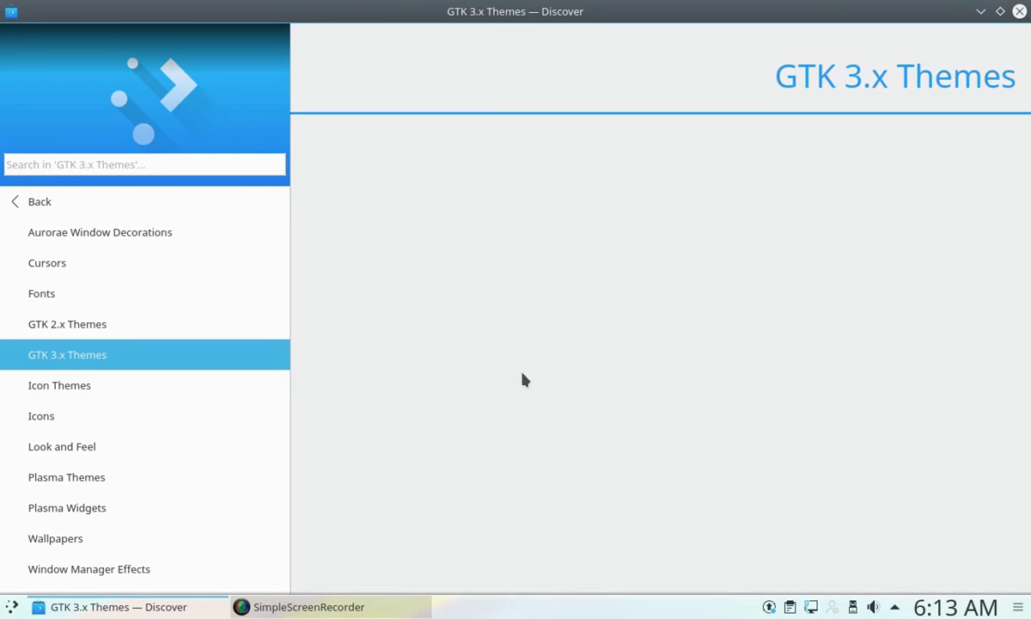
pyautogui.click(82, 204)
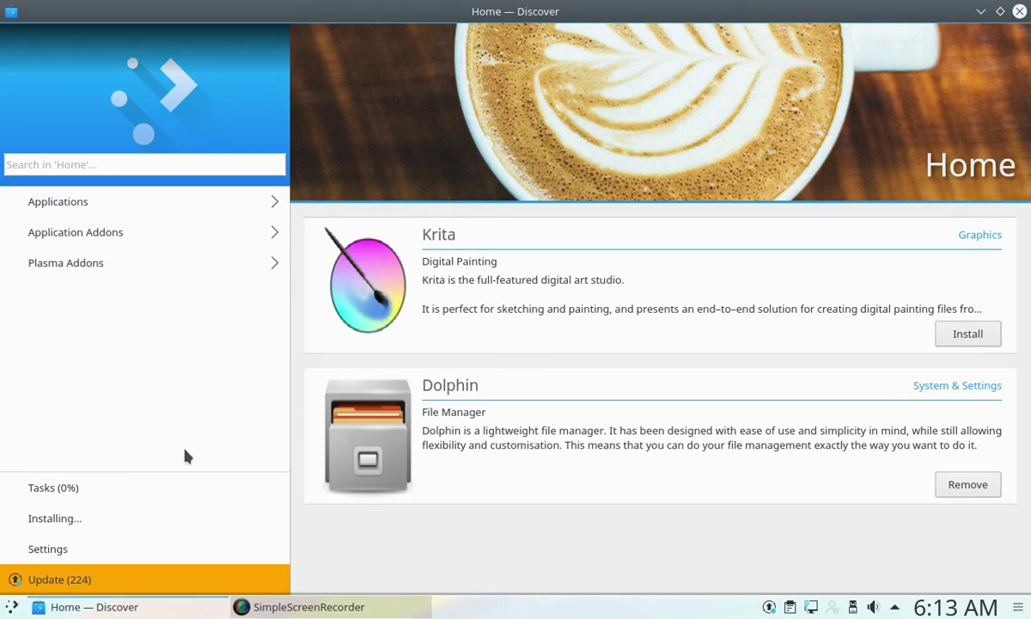
# Open the software center settings, check the extra options, and open Software Sources, placing its window near the middle of the screen
pyautogui.click(71, 549)
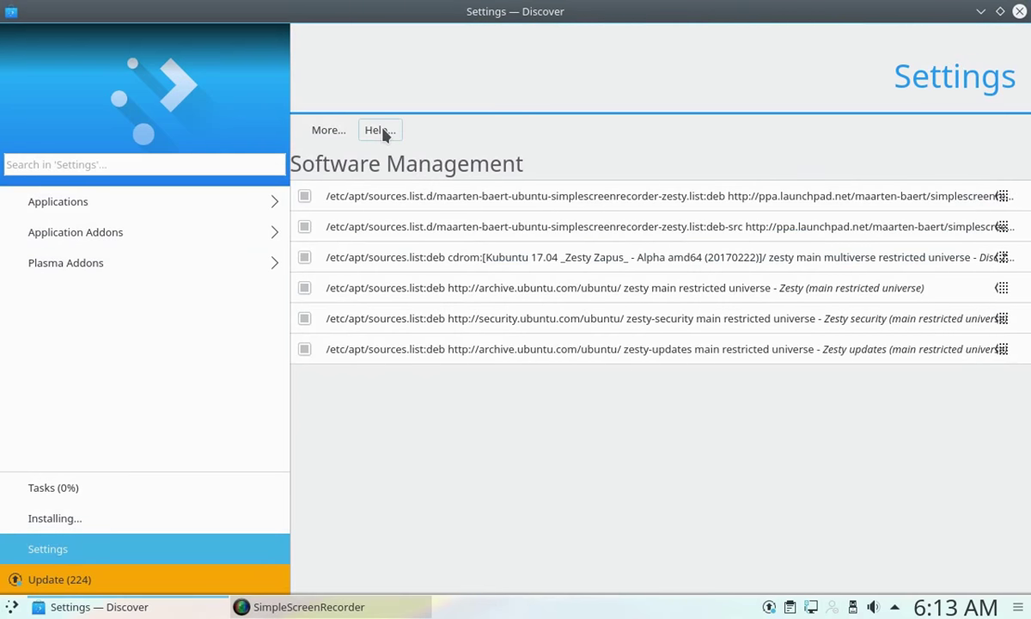
pyautogui.click(325, 133)
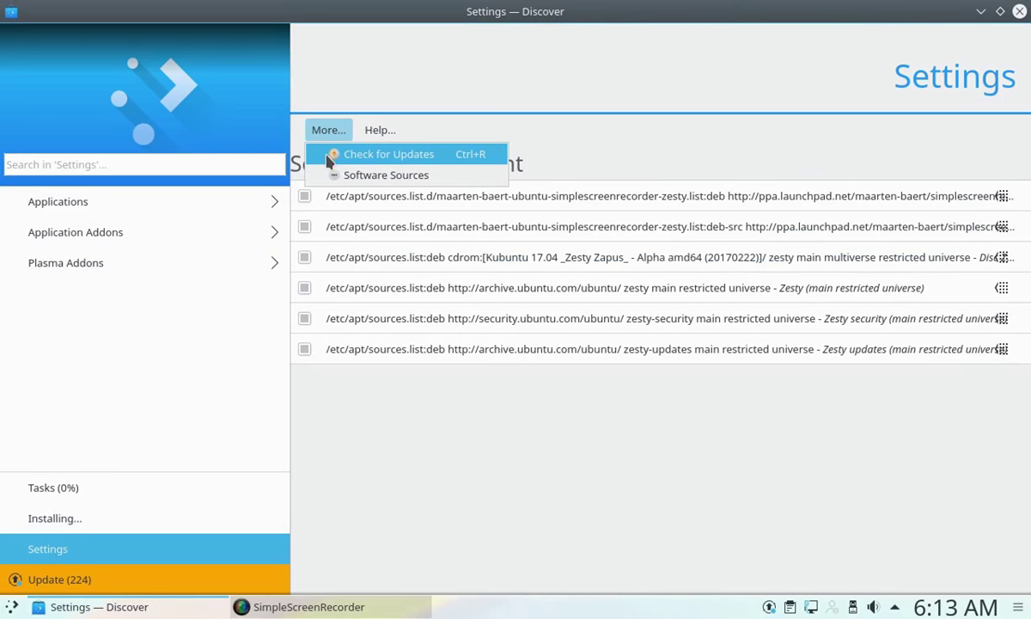
pyautogui.click(380, 133)
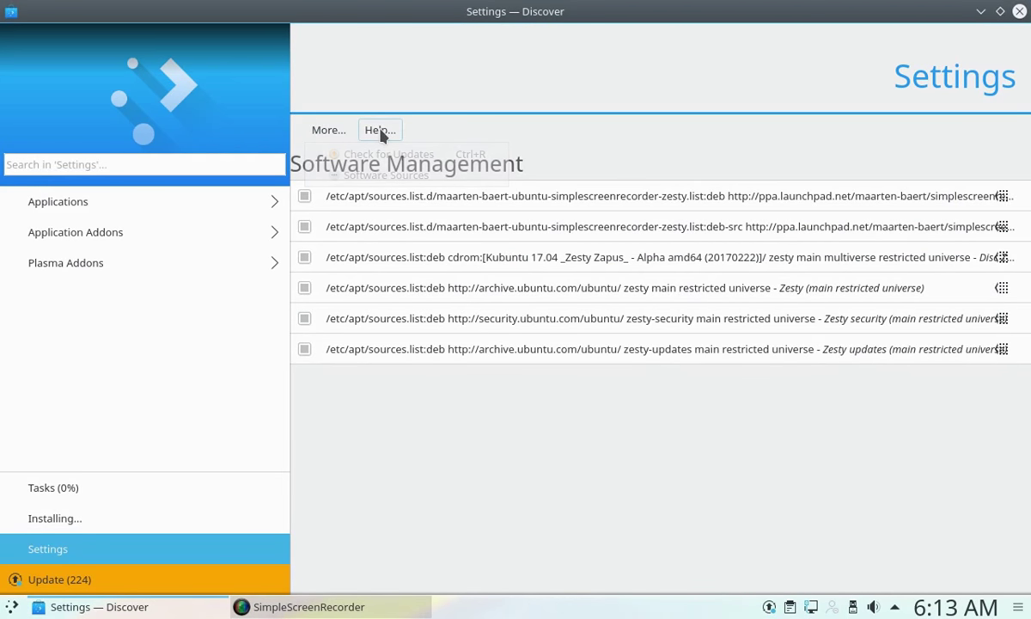
pyautogui.click(330, 131)
pyautogui.click(319, 177)
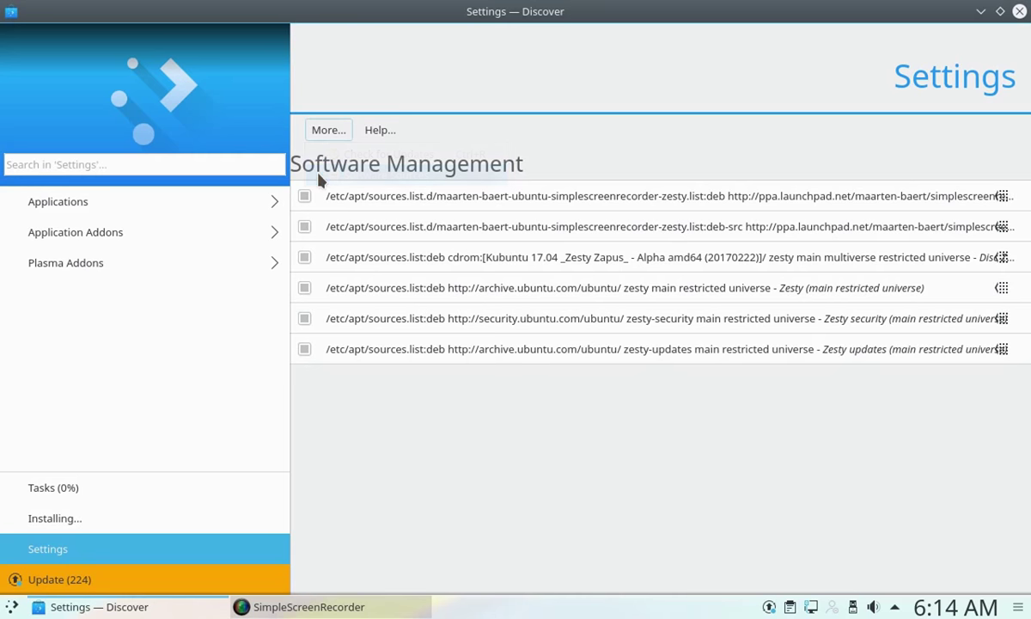
pyautogui.moveTo(308, 26); pyautogui.dragTo(641, 190)
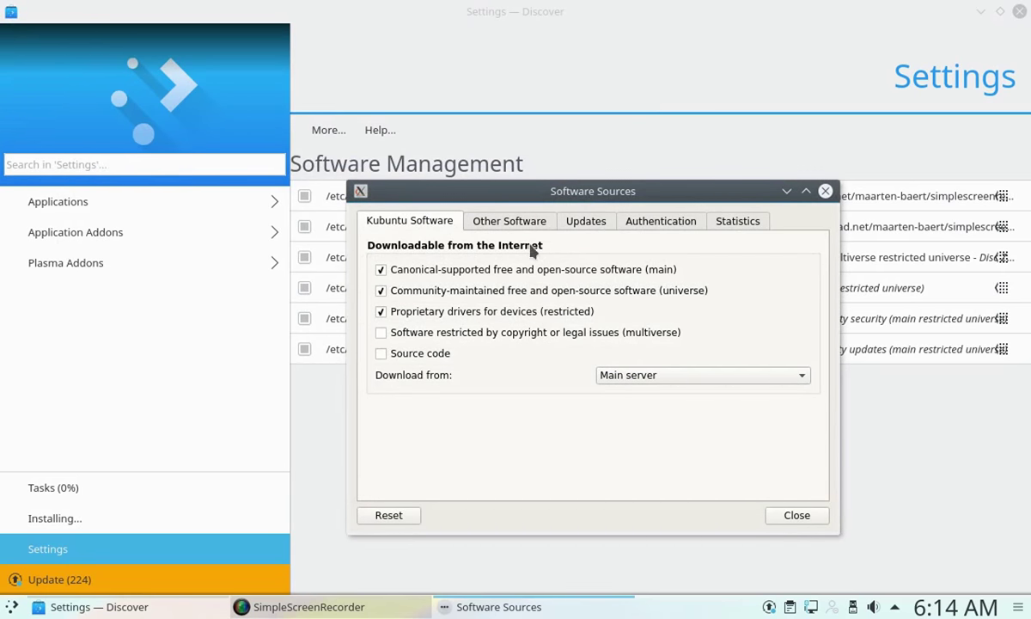
# Review the Other Software, Updates, Authentication, Statistics and Kubuntu Software pages of Software Sources, and close the dialog
pyautogui.click(515, 222)
pyautogui.click(593, 223)
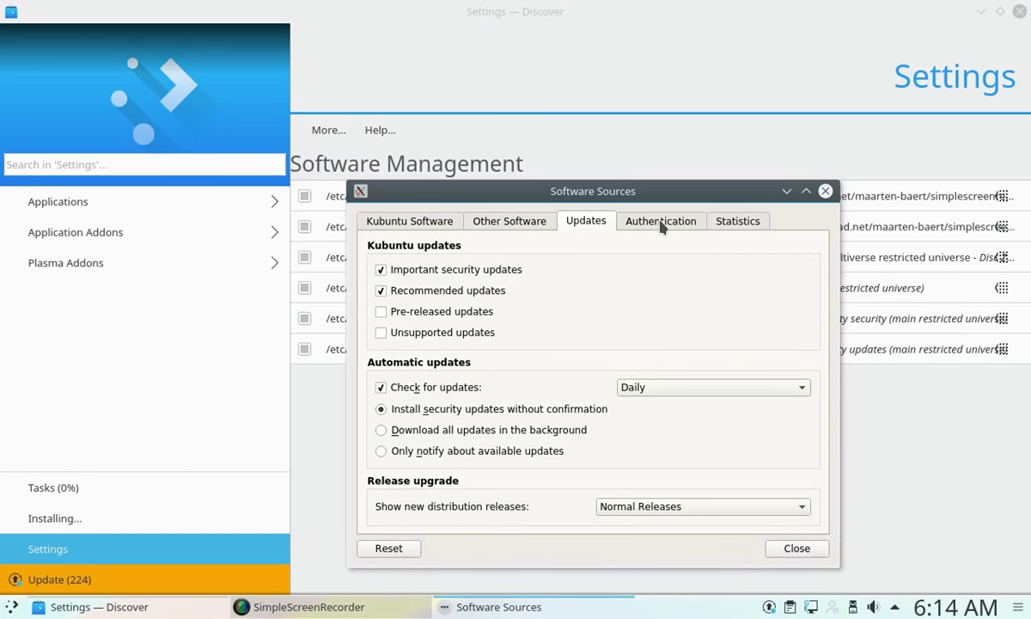
pyautogui.click(661, 223)
pyautogui.click(730, 221)
pyautogui.click(409, 223)
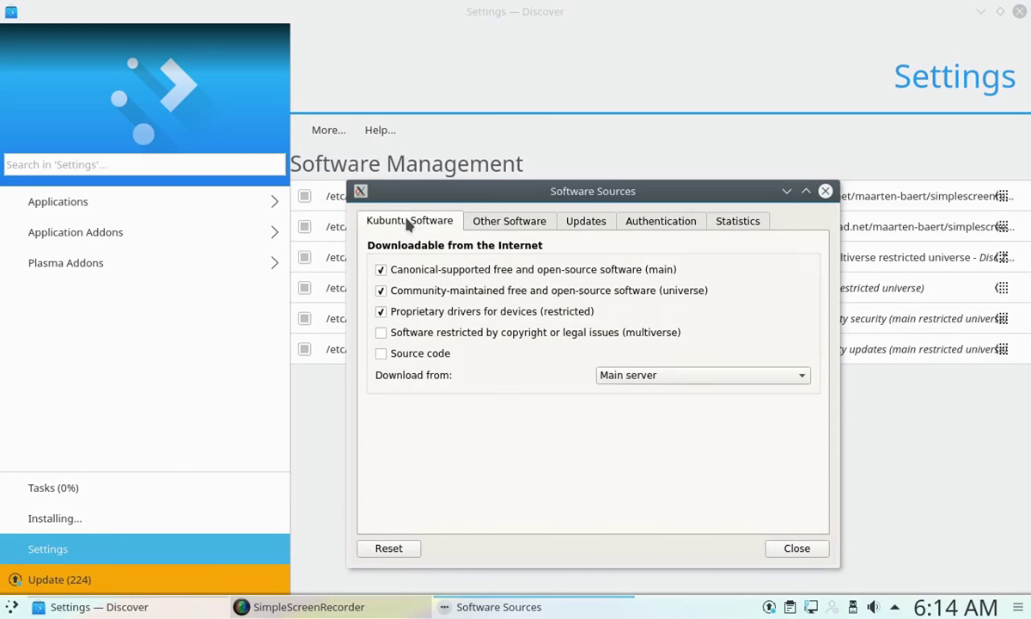
pyautogui.click(794, 548)
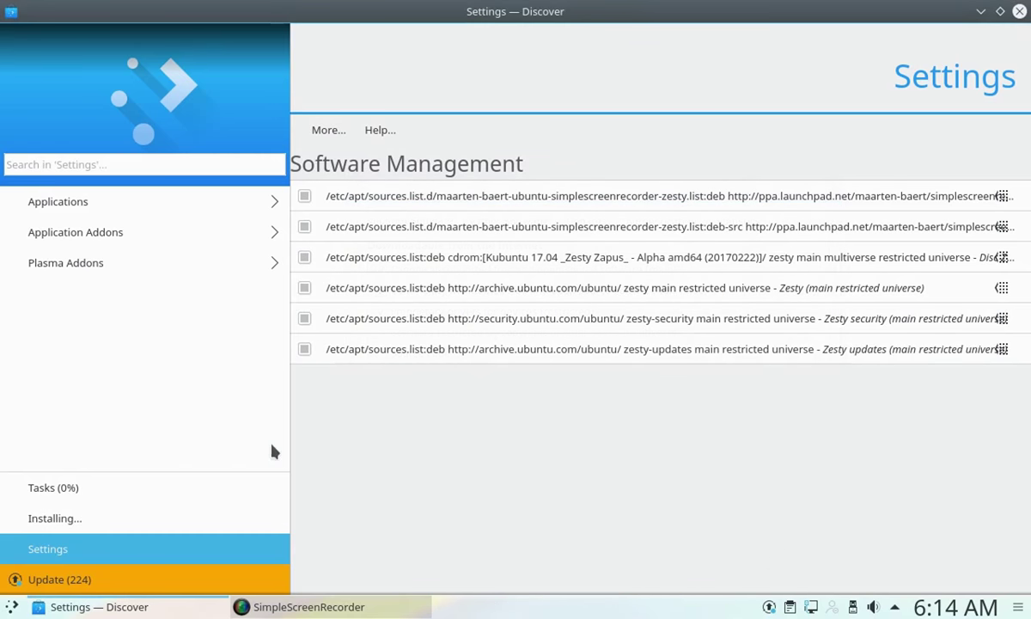
# Look through the list of installed software and view the details and description of KWalletManager
pyautogui.click(119, 519)
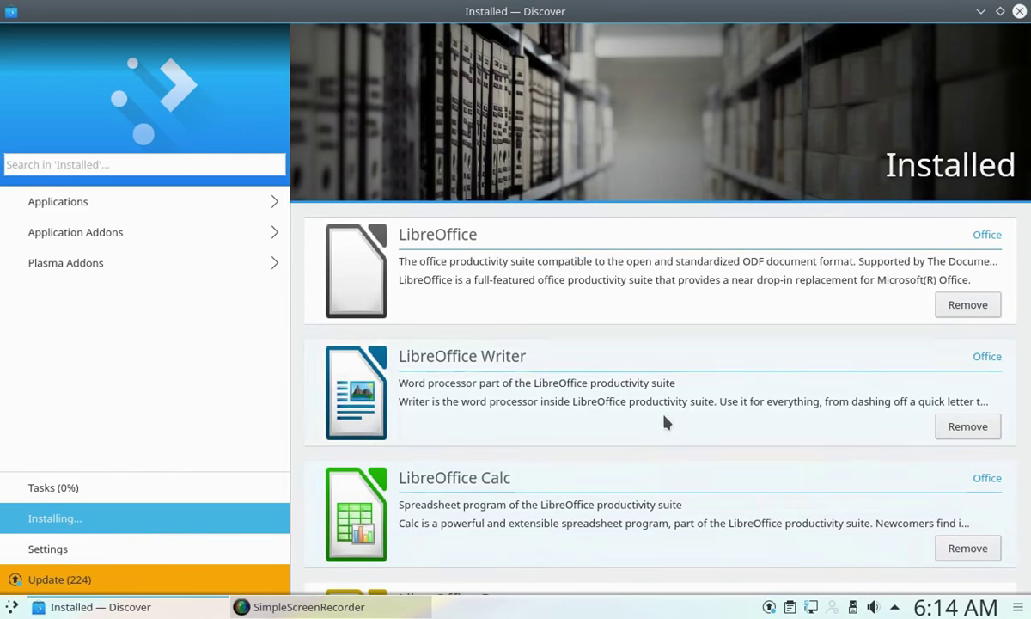
pyautogui.scroll(-6, 666, 421)
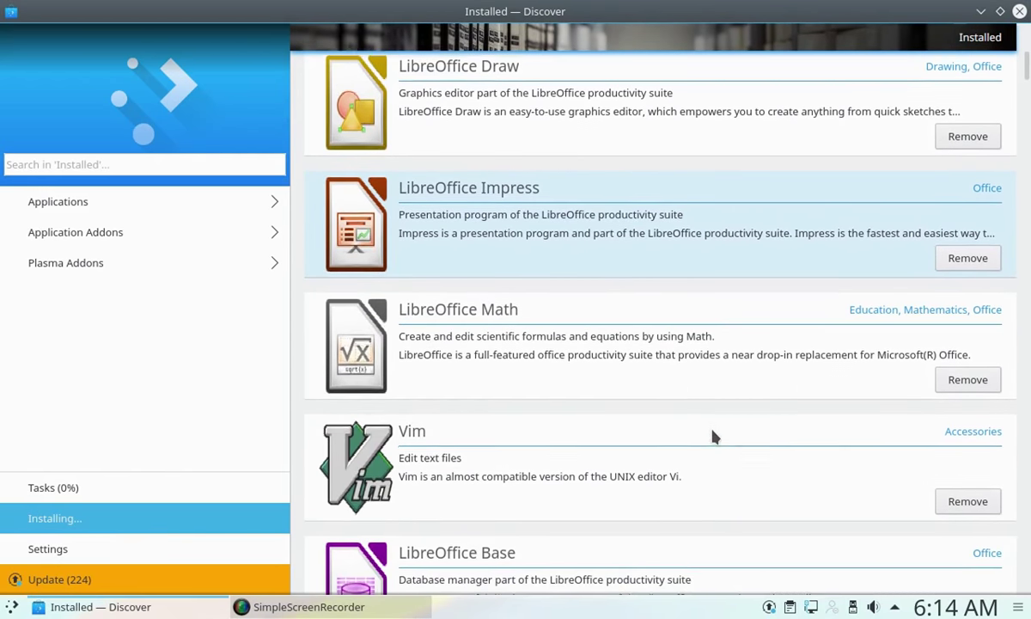
pyautogui.scroll(-6, 712, 438)
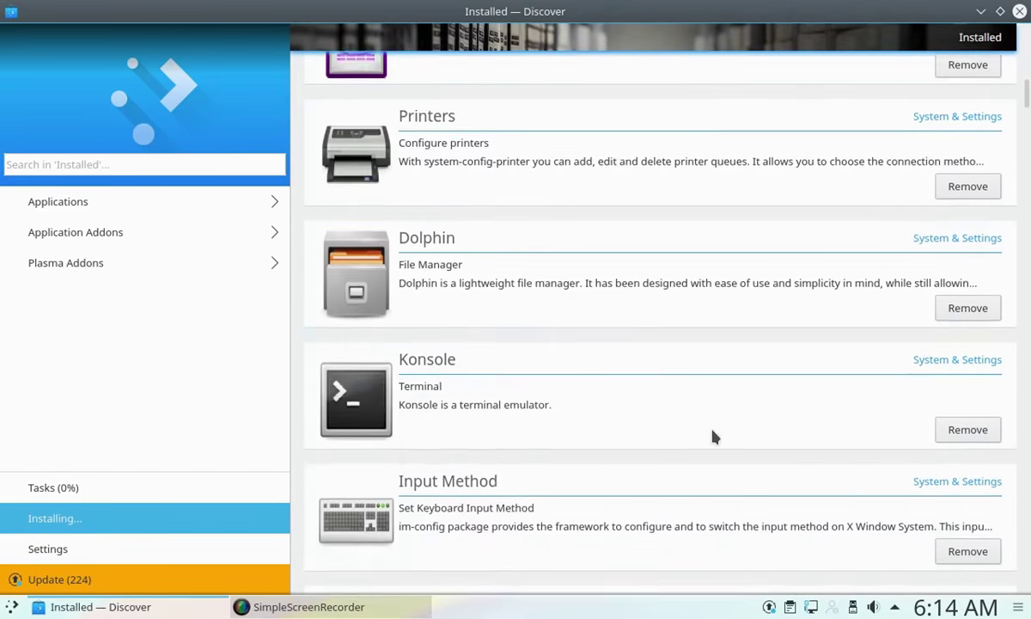
pyautogui.scroll(-3, 712, 438)
pyautogui.moveTo(1025, 121); pyautogui.dragTo(911, 318)
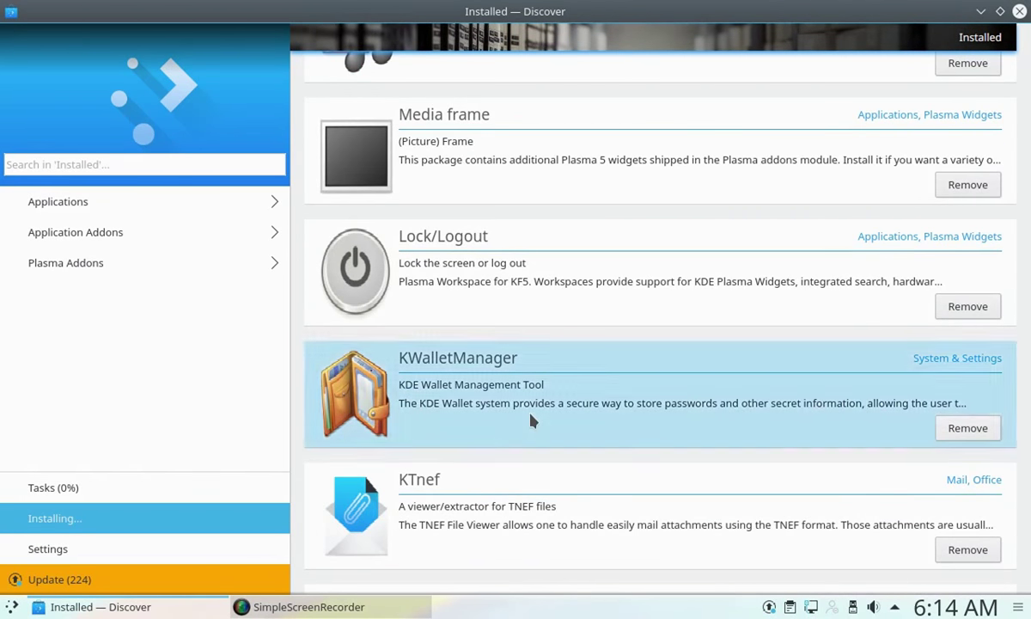
pyautogui.click(531, 420)
pyautogui.scroll(-1, 842, 309)
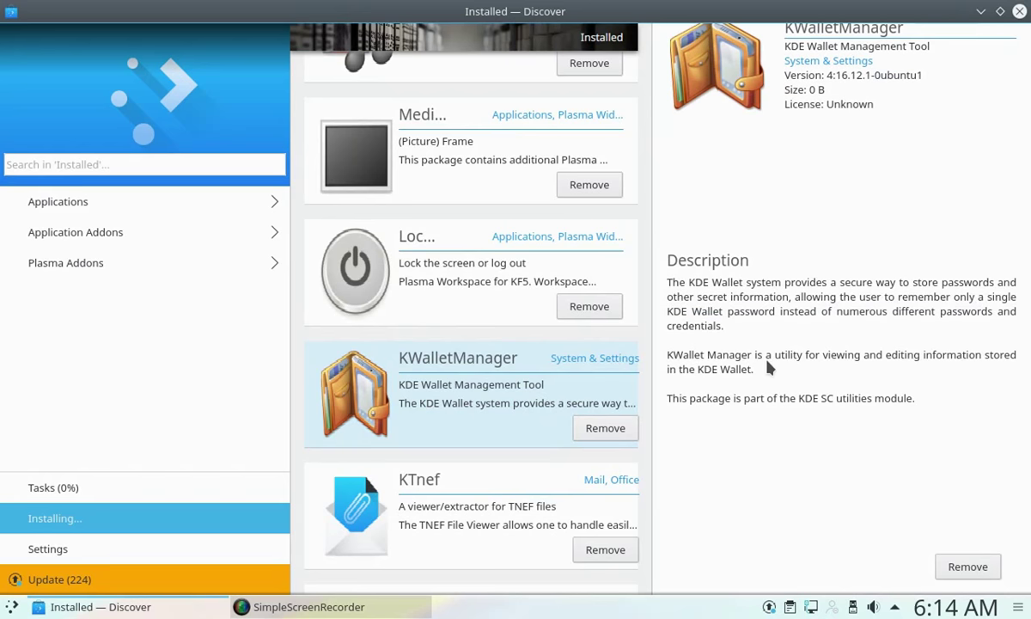
# Search the Applications category for gedit and open the details of the gedit text editor
pyautogui.click(101, 200)
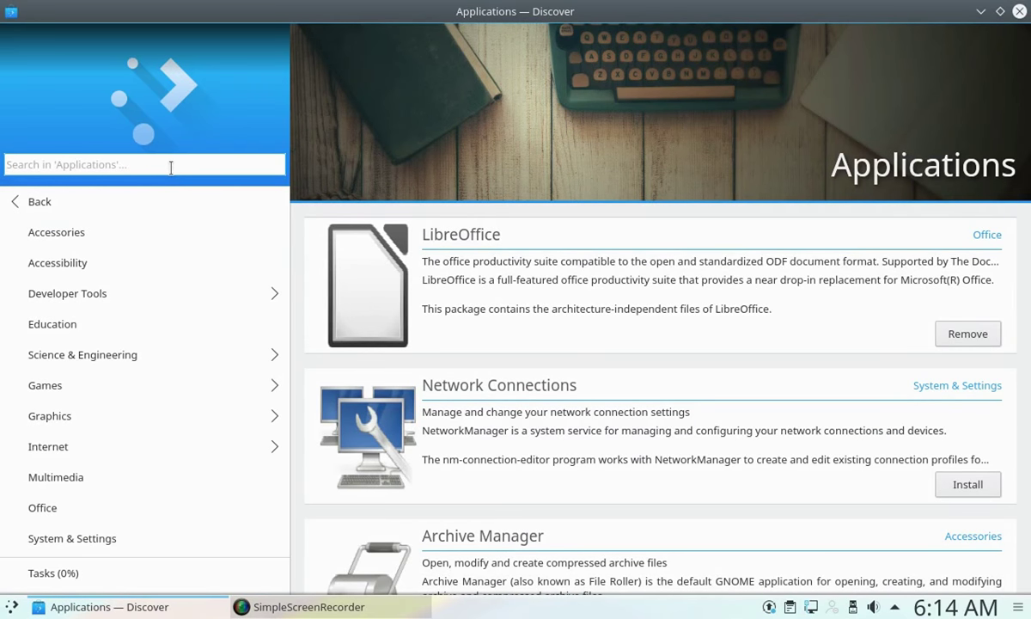
pyautogui.write('gedit')
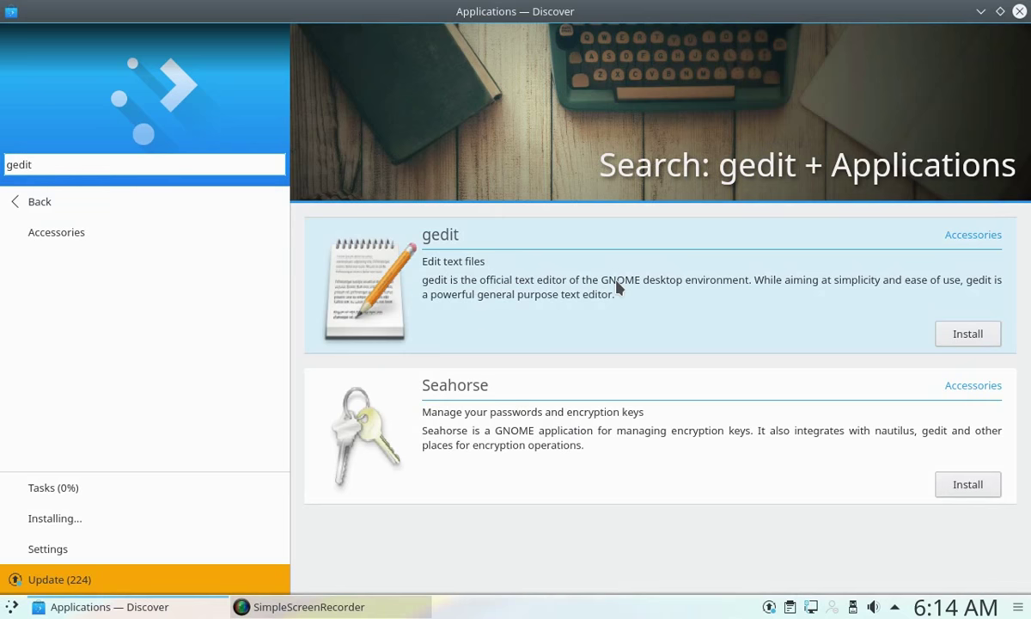
pyautogui.click(681, 287)
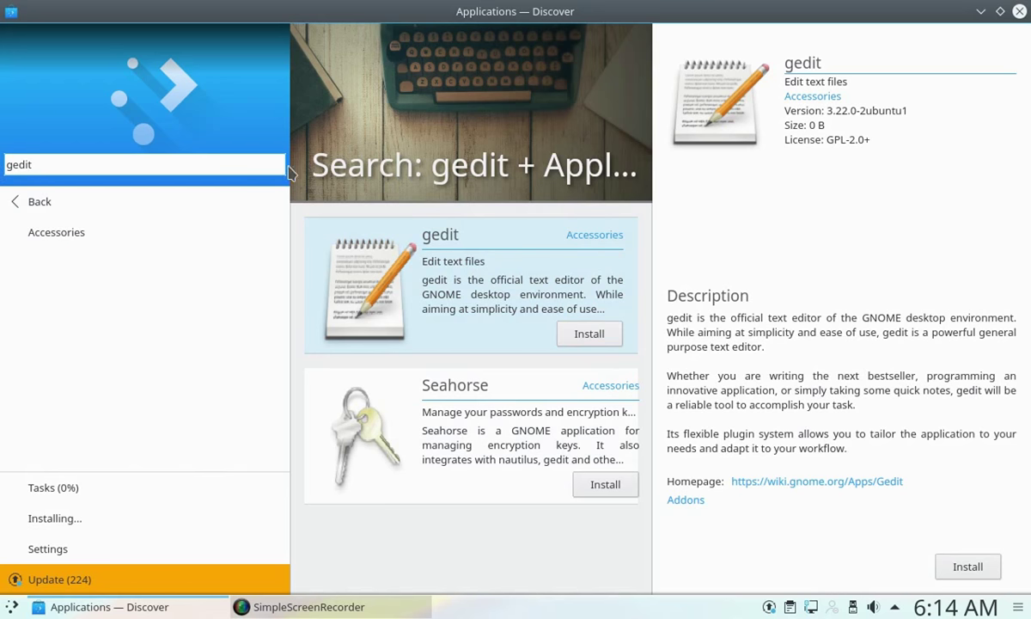
# Clear the gedit search text and return to the home page
pyautogui.doubleClick(200, 166)
pyautogui.rightClick(222, 172)
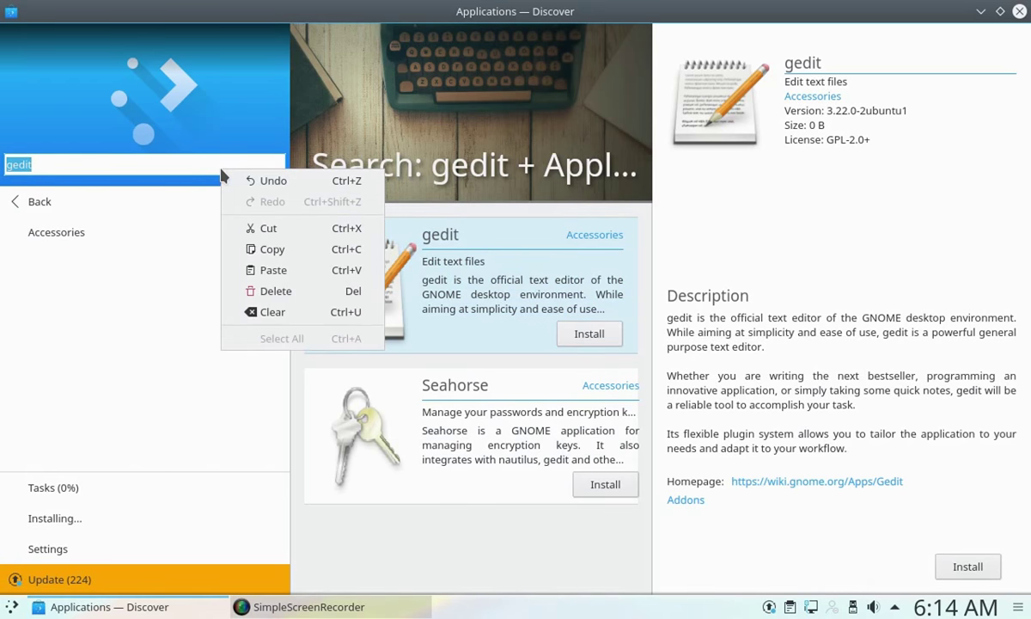
pyautogui.click(277, 315)
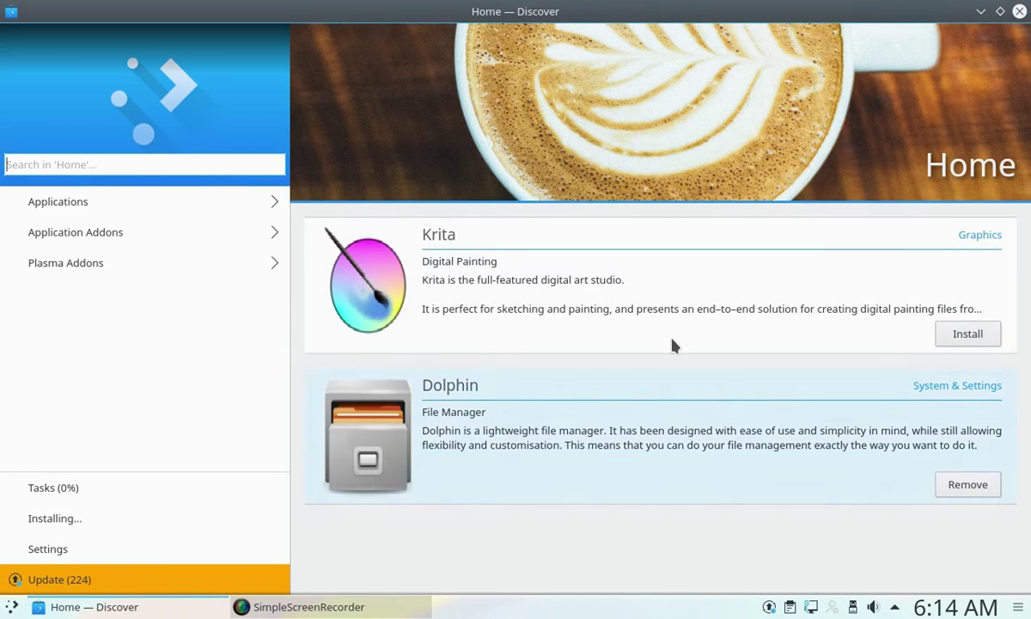
# Try to close the software center, and cancel the pending Chromium B.S.U. installation in the running tasks
pyautogui.click(1019, 12)
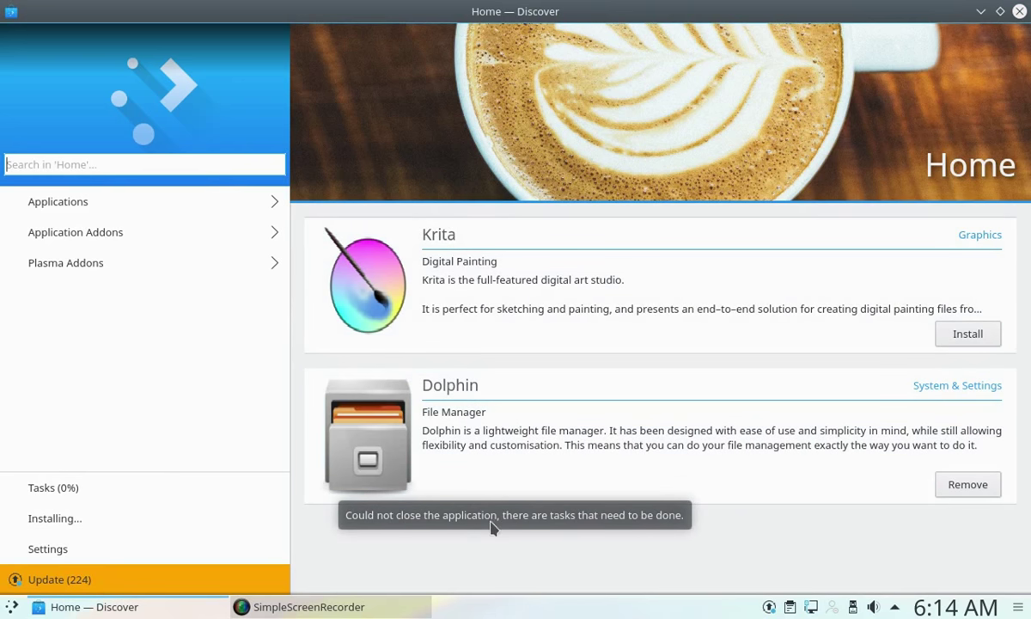
pyautogui.click(125, 490)
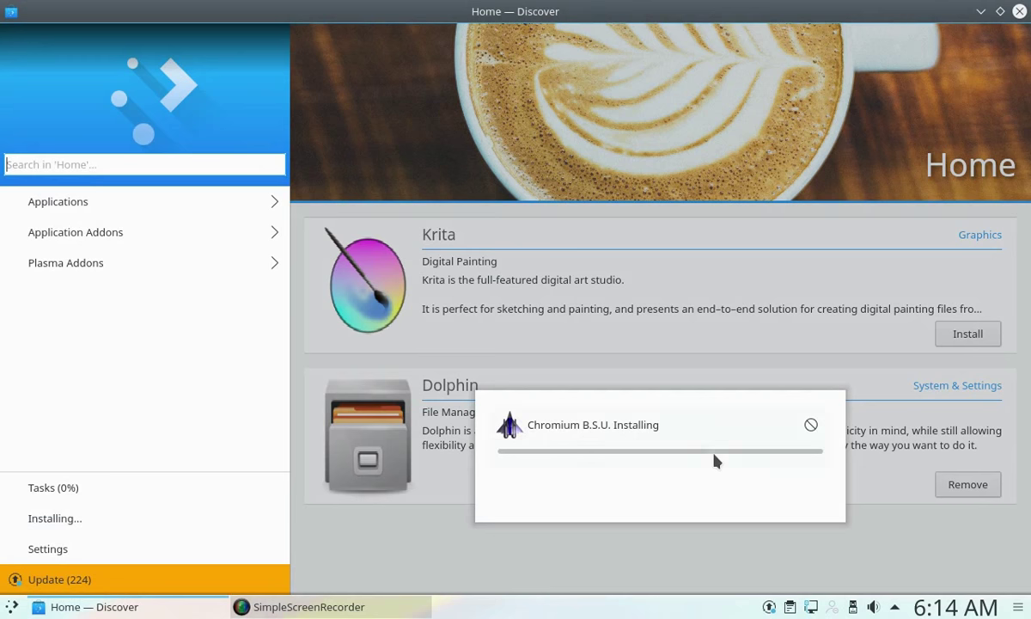
pyautogui.click(810, 424)
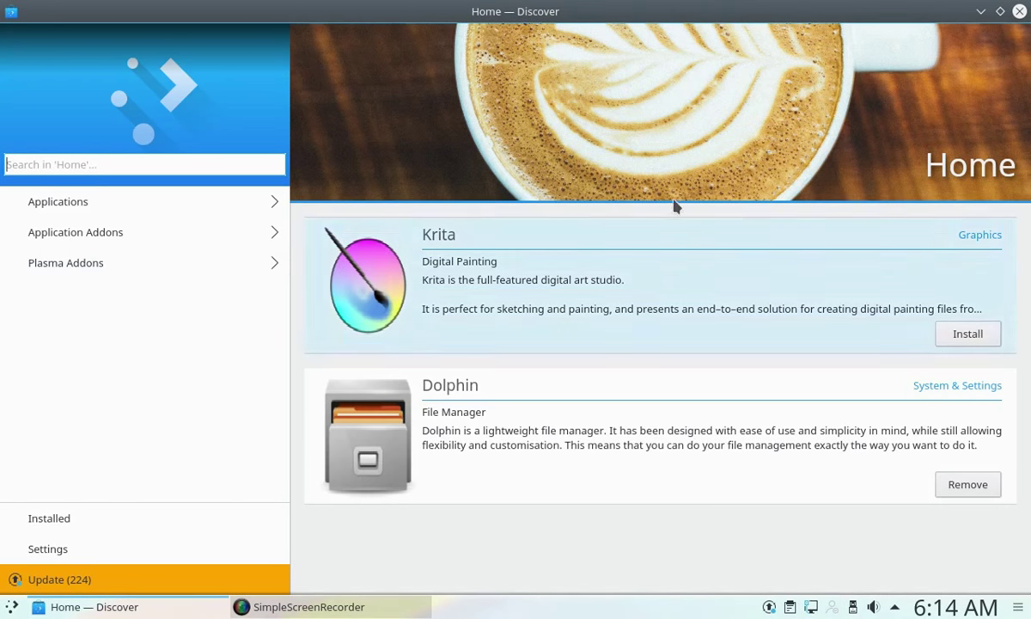
# Open the list of available updates, look through the application updates, and expand the Media Player entry
pyautogui.click(205, 574)
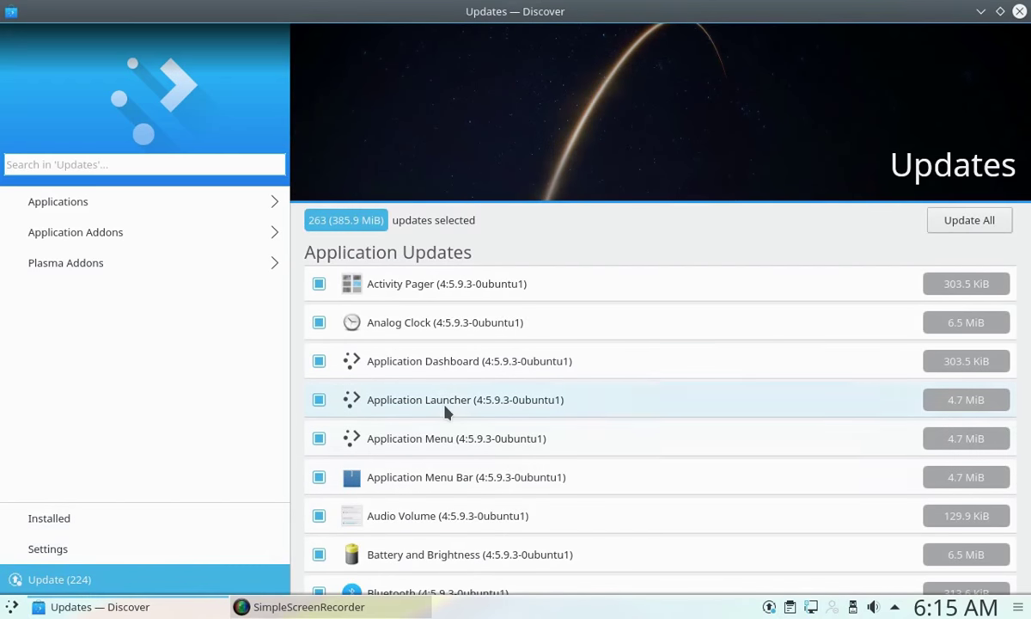
pyautogui.scroll(-10, 775, 361)
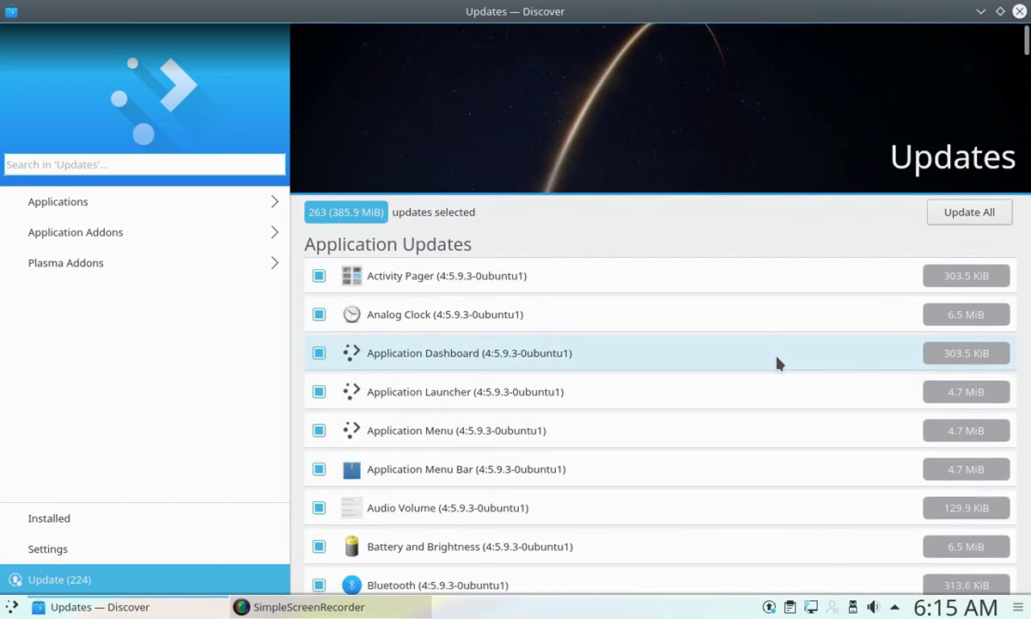
pyautogui.scroll(-12, 777, 361)
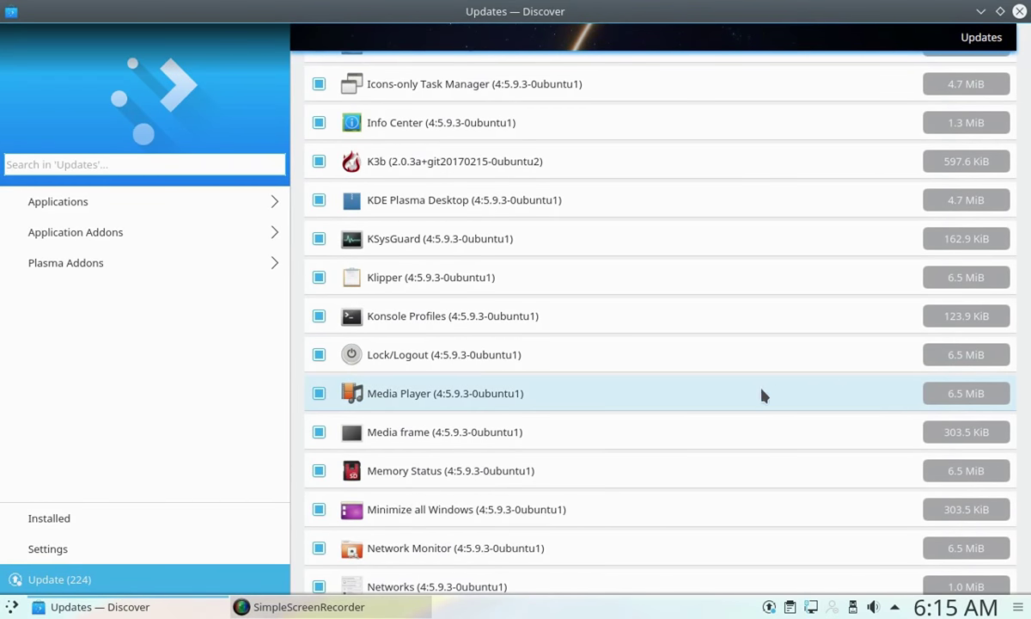
pyautogui.click(762, 393)
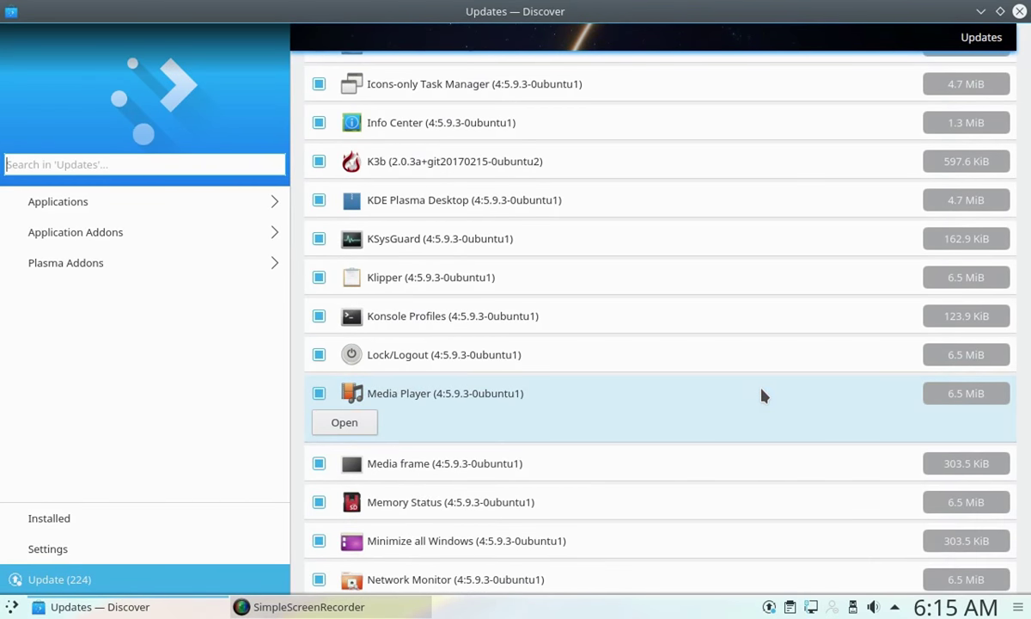
# Close the software center and start the Kate advanced text editor from the application launcher's favorites
pyautogui.click(1019, 11)
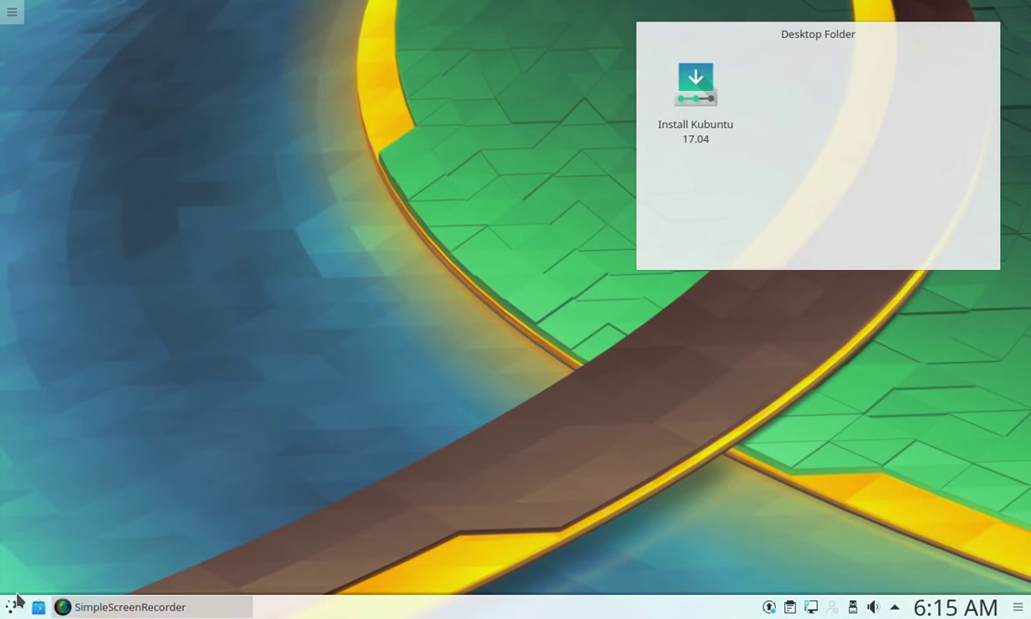
pyautogui.click(13, 605)
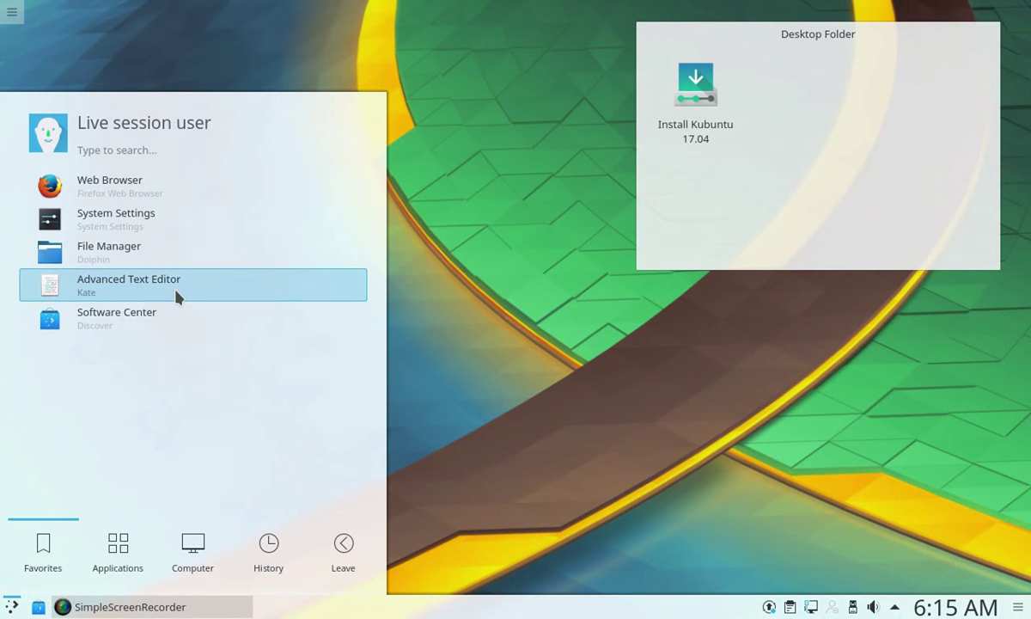
pyautogui.click(176, 292)
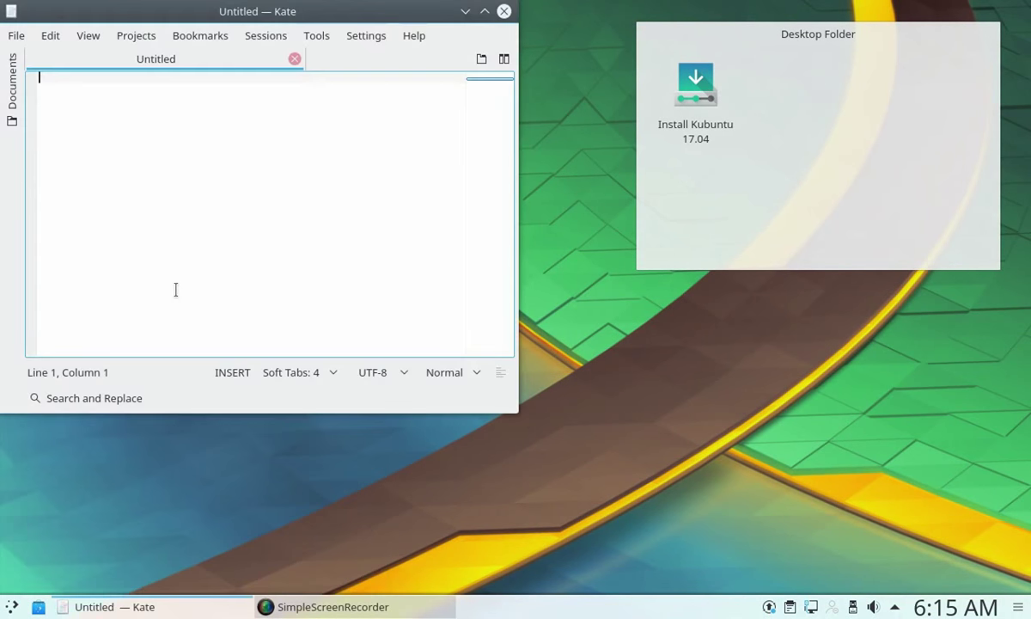
# Move the Kate window toward the middle of the desktop, enlarge it, and check its window actions without choosing any
pyautogui.moveTo(302, 35); pyautogui.dragTo(435, 106)
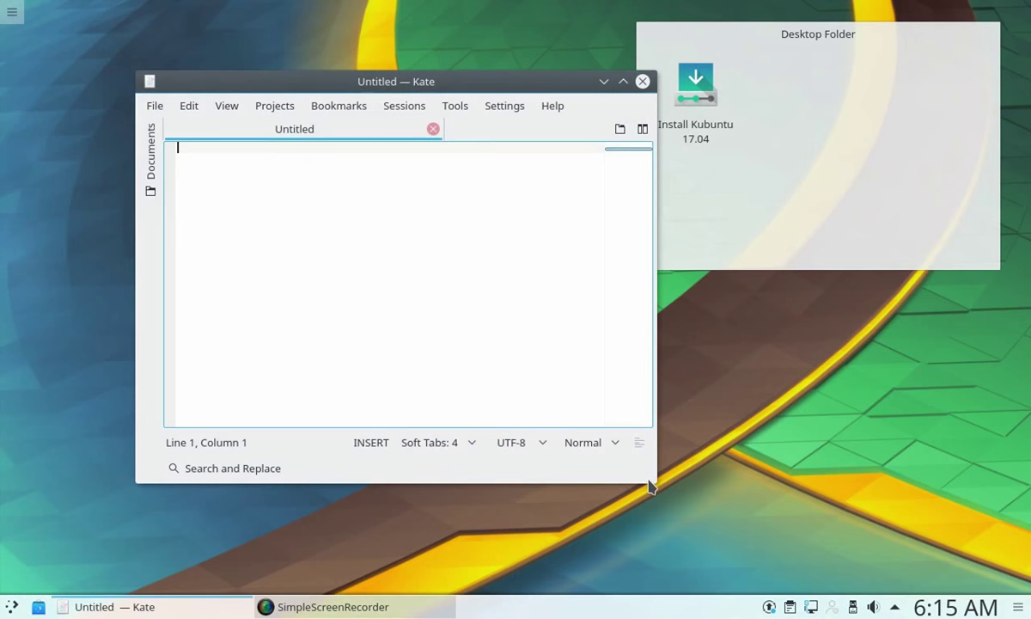
pyautogui.moveTo(651, 485); pyautogui.dragTo(894, 530)
pyautogui.moveTo(651, 121); pyautogui.dragTo(506, 121)
pyautogui.rightClick(506, 124)
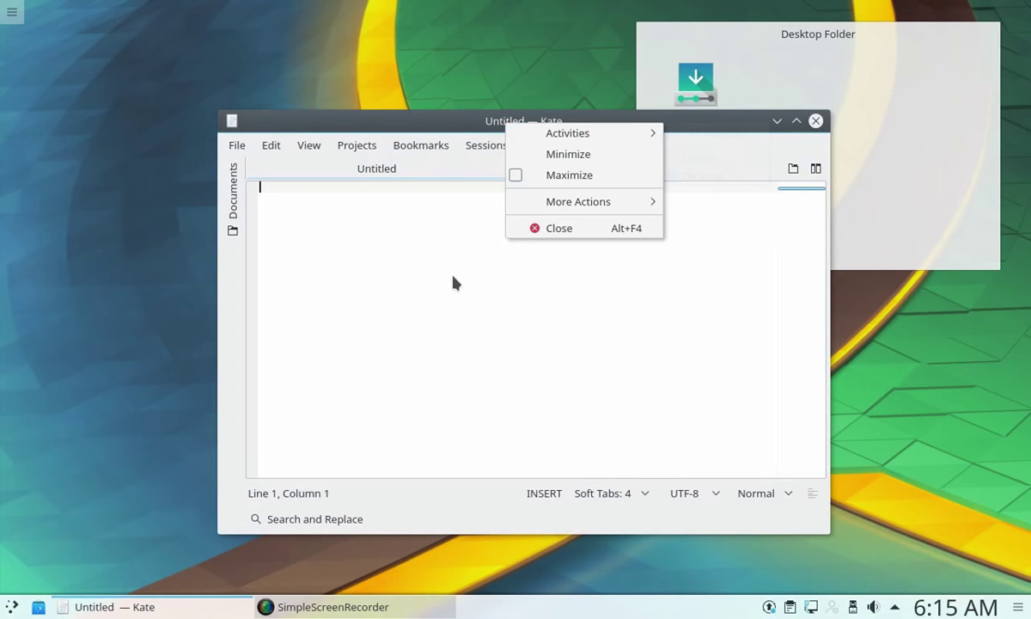
pyautogui.click(501, 296)
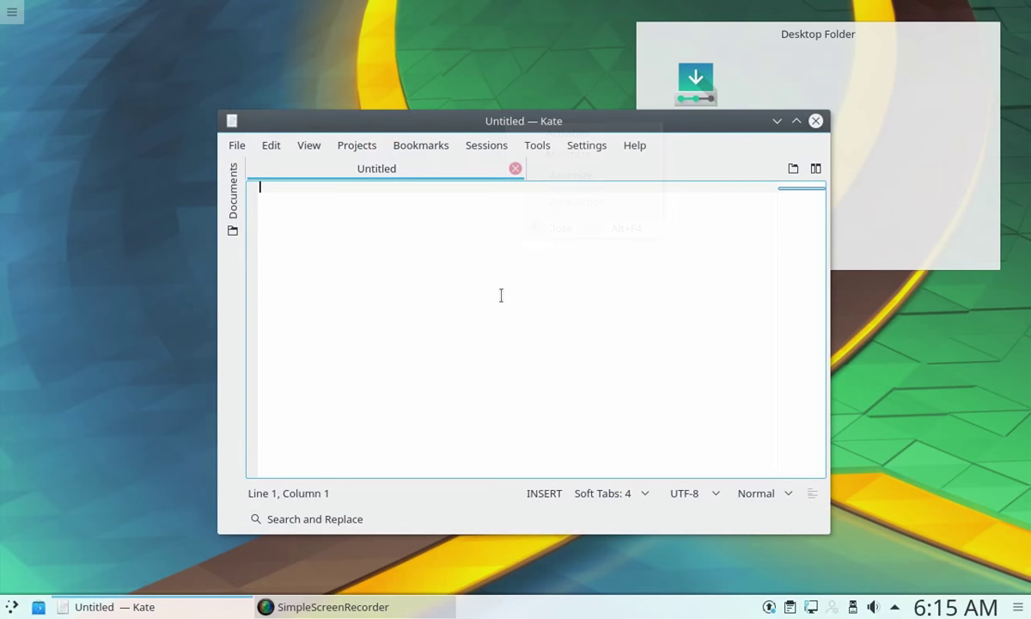
# Look through the text editor's available commands from File to Help and open the About Kate information
pyautogui.click(249, 151)
pyautogui.moveTo(268, 150)
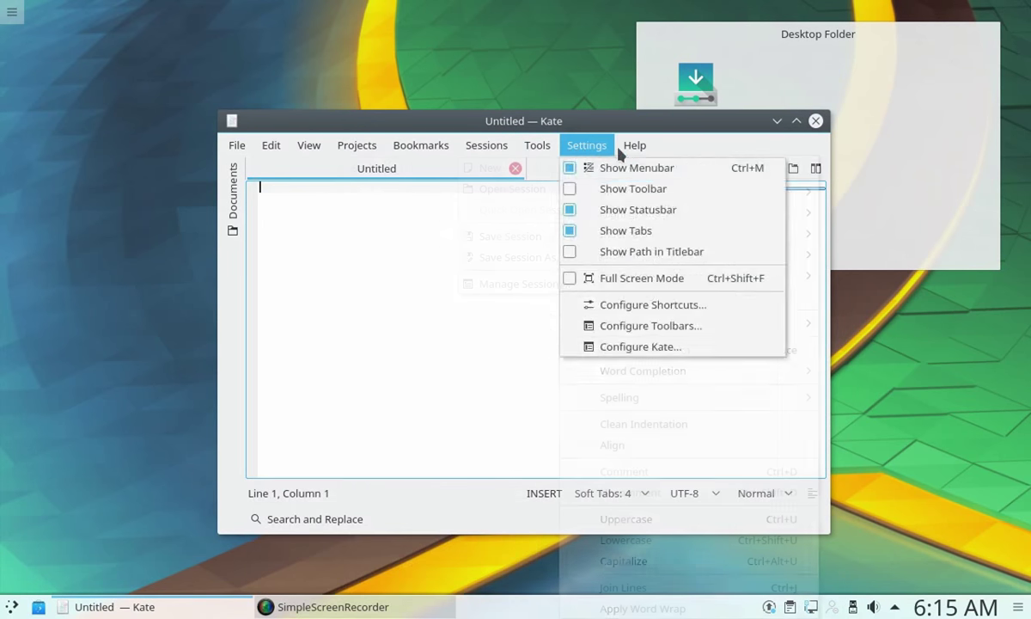
pyautogui.moveTo(644, 153)
pyautogui.click(679, 317)
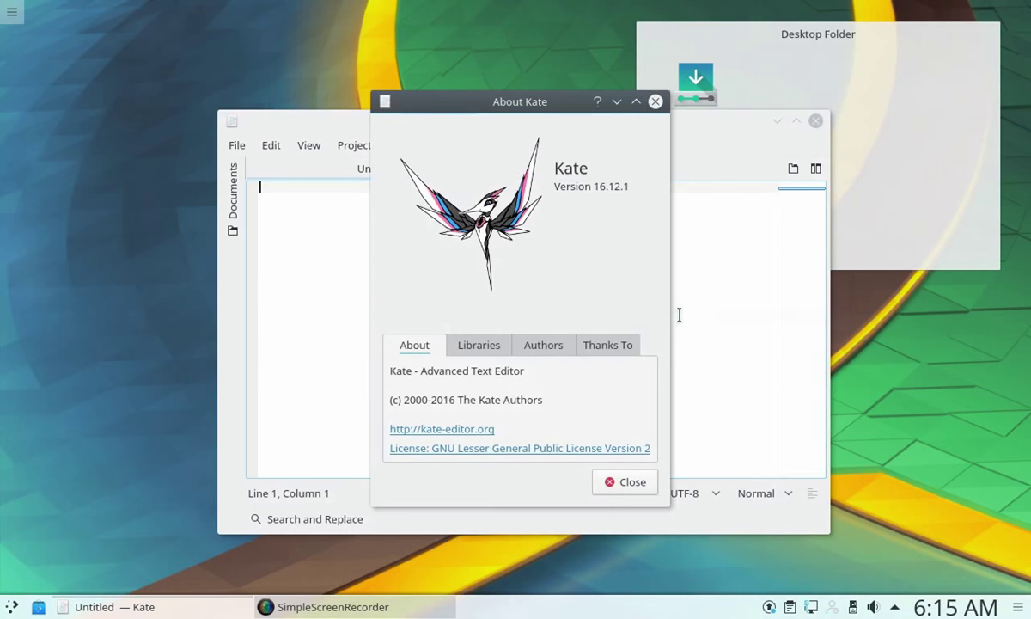
# View the Libraries, Authors and Thanks To sections of the About Kate dialog, and close it
pyautogui.click(491, 348)
pyautogui.click(542, 346)
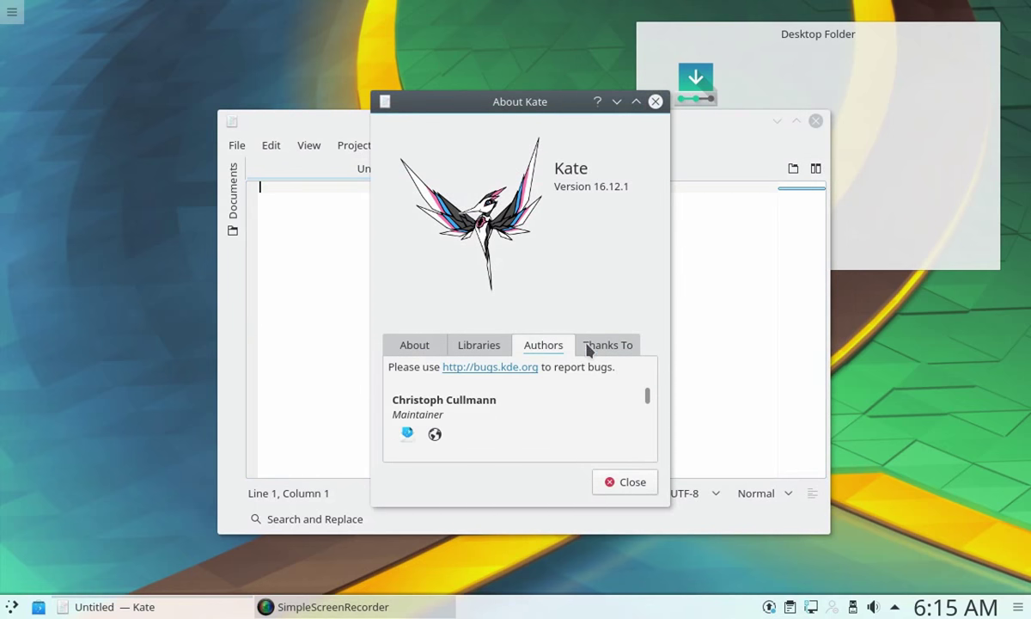
pyautogui.click(617, 348)
pyautogui.moveTo(647, 374); pyautogui.dragTo(647, 453)
pyautogui.click(623, 482)
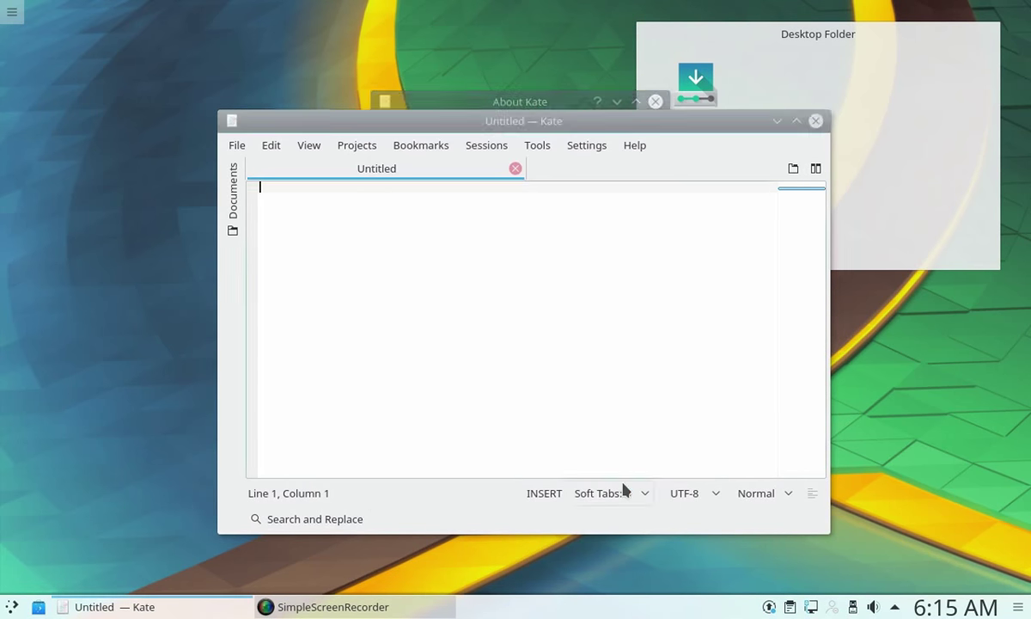
# Show and hide Kate's Search and Replace pane, and close the text editor
pyautogui.click(344, 520)
pyautogui.click(344, 520)
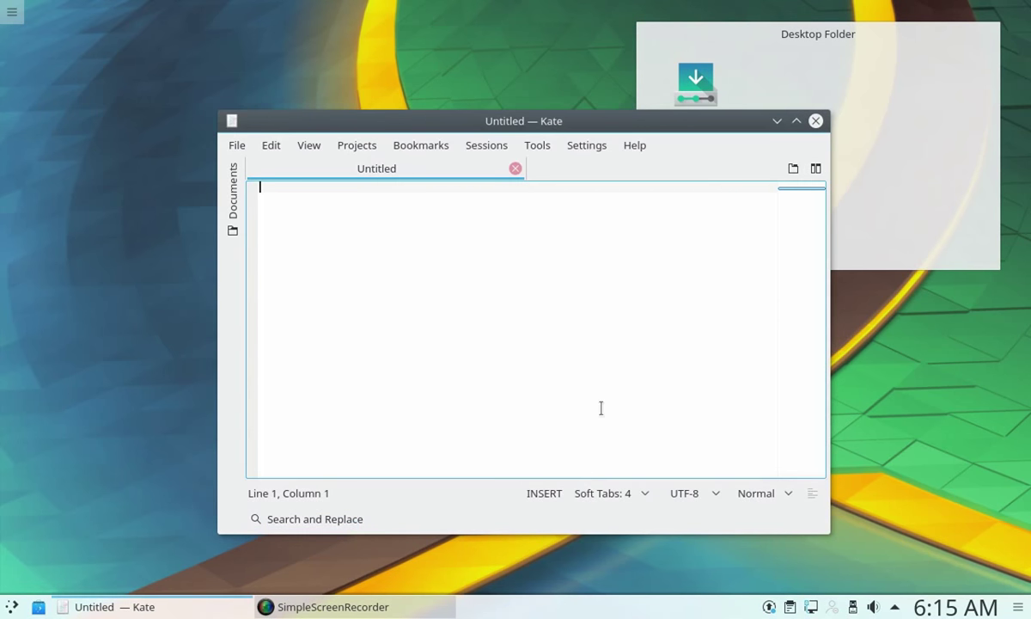
pyautogui.click(815, 120)
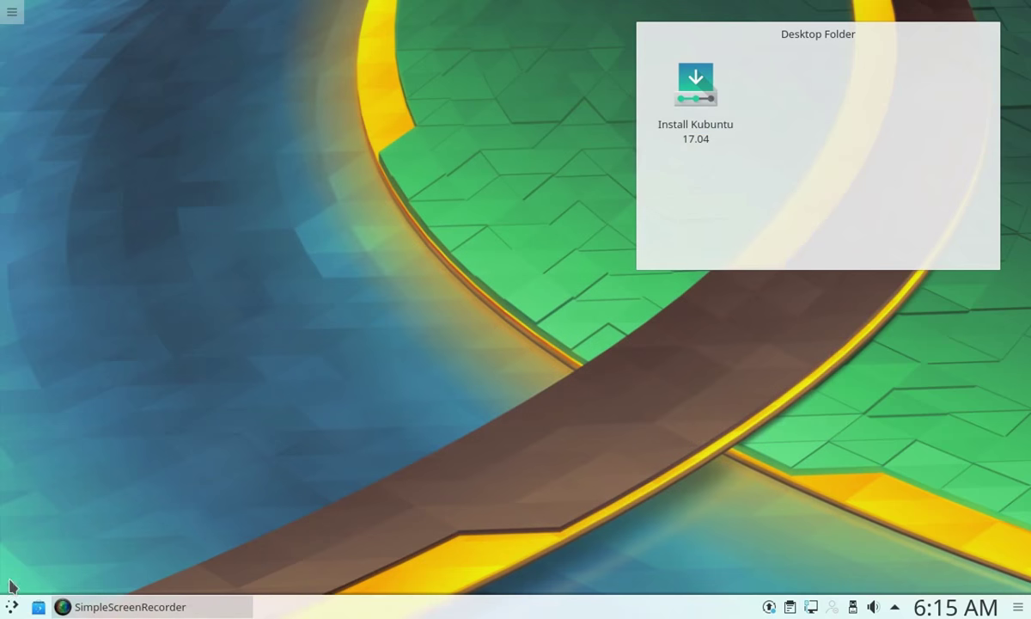
# Open System Settings, move its window toward the middle of the desktop and enlarge it to view the setting categories
pyautogui.click(13, 608)
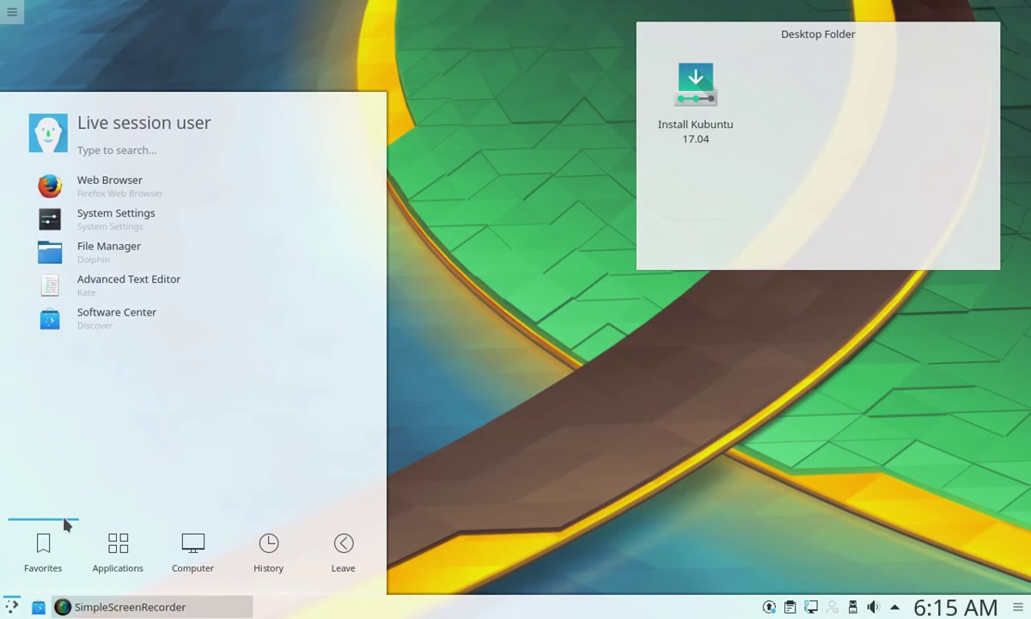
pyautogui.click(161, 225)
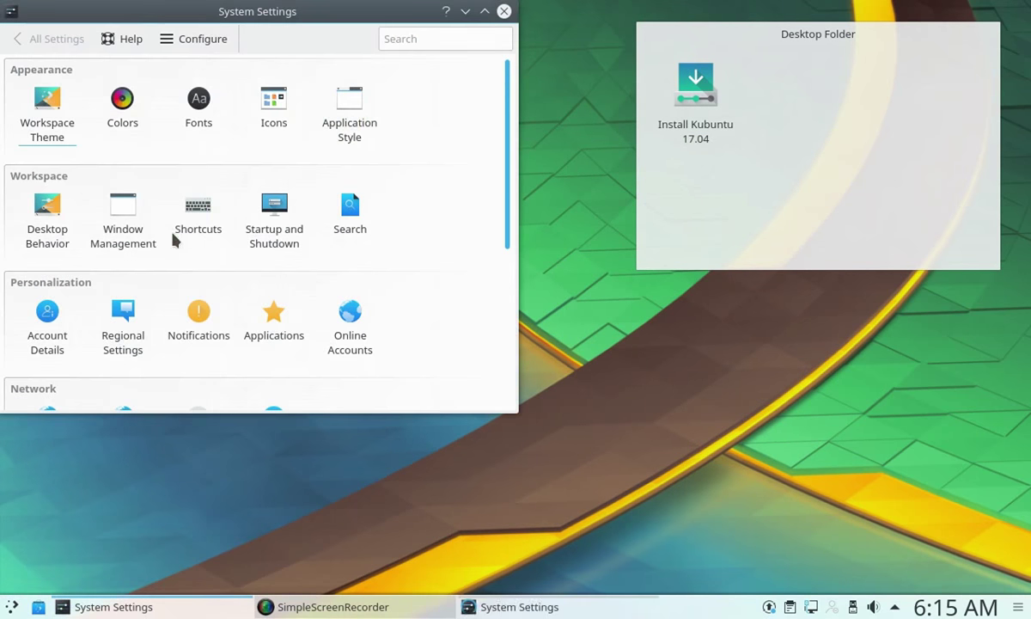
pyautogui.moveTo(292, 17); pyautogui.dragTo(431, 67)
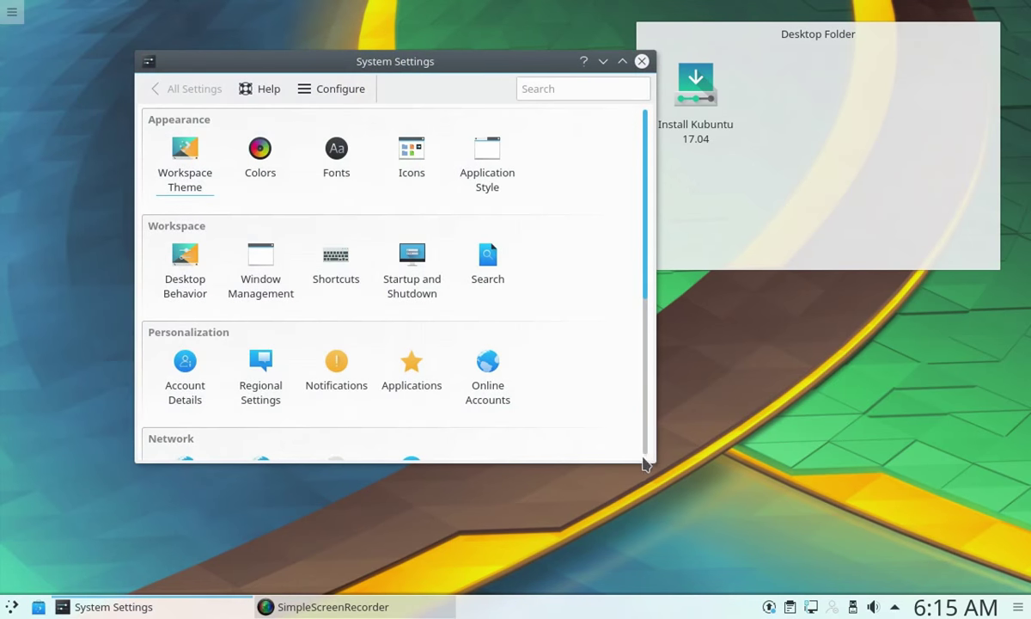
pyautogui.moveTo(671, 462); pyautogui.dragTo(936, 555)
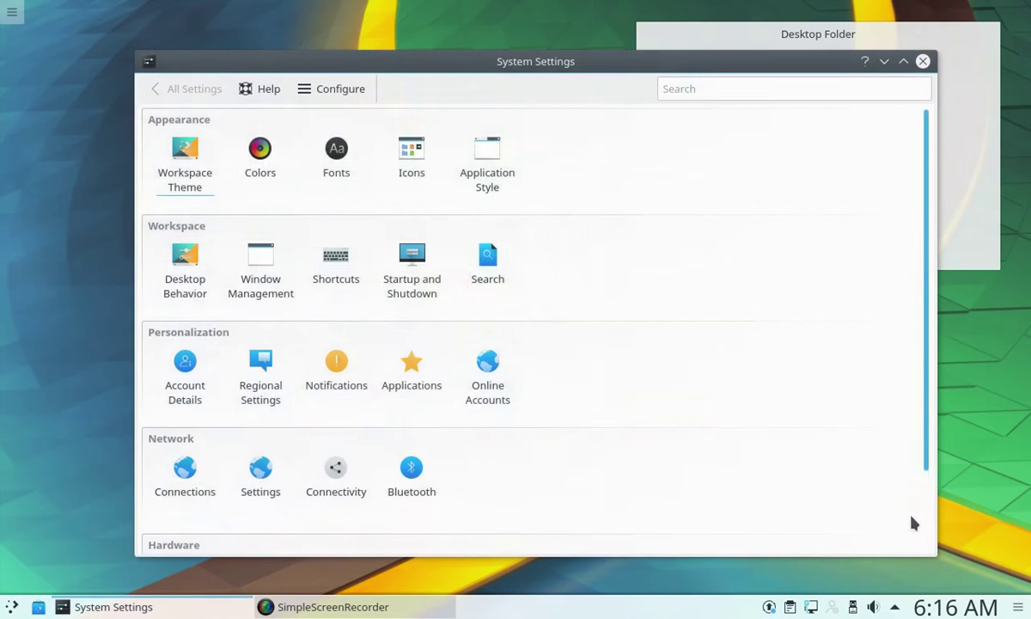
pyautogui.scroll(-2, 902, 511)
pyautogui.scroll(2, 898, 481)
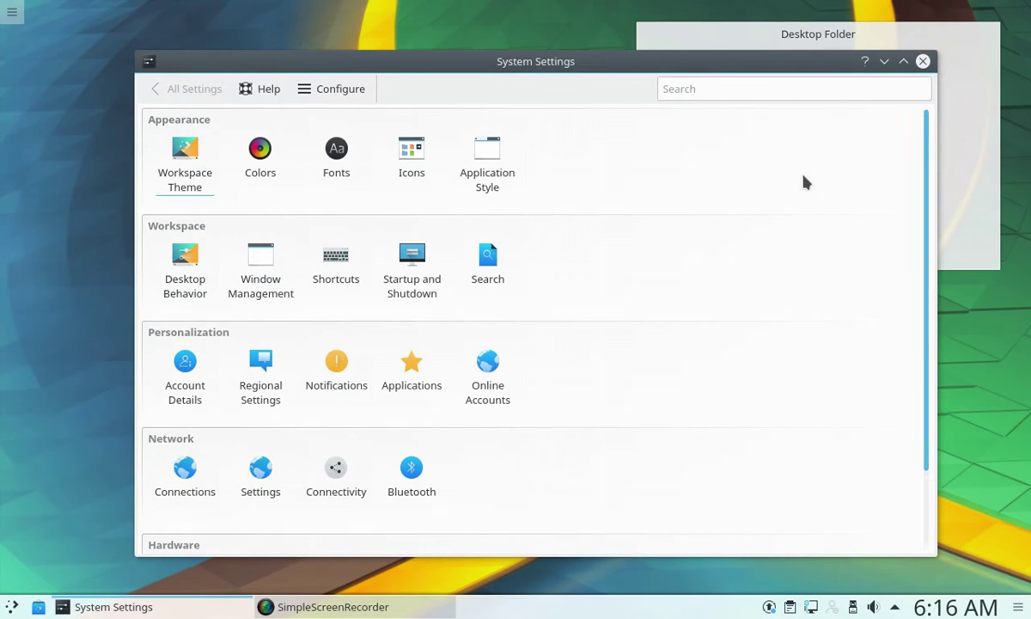
# Search the system settings for resolution using the suggested term
pyautogui.click(758, 90)
pyautogui.write('resolu')
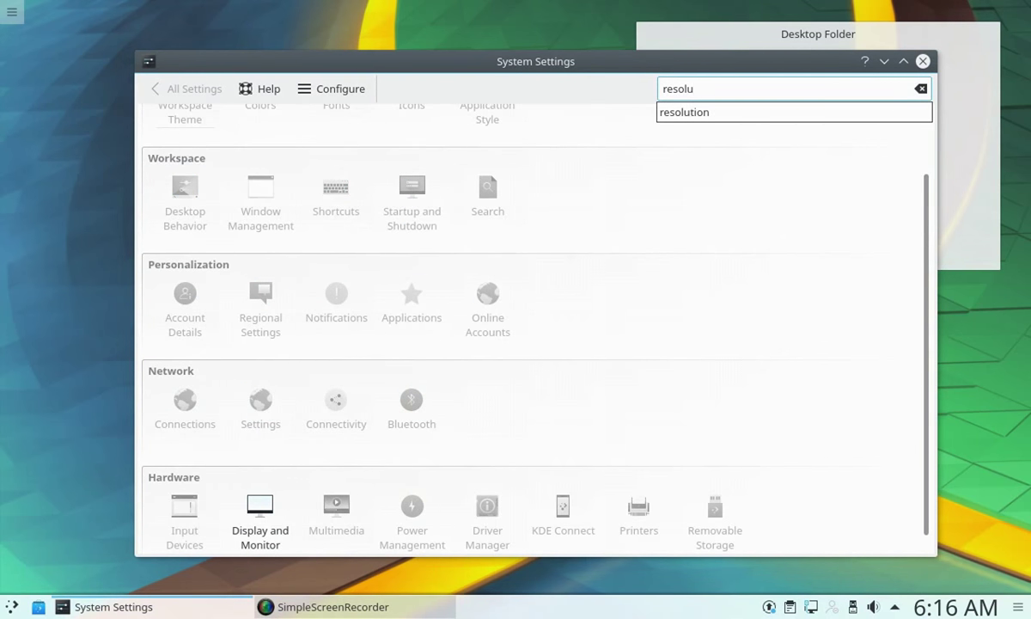
pyautogui.press('Down')
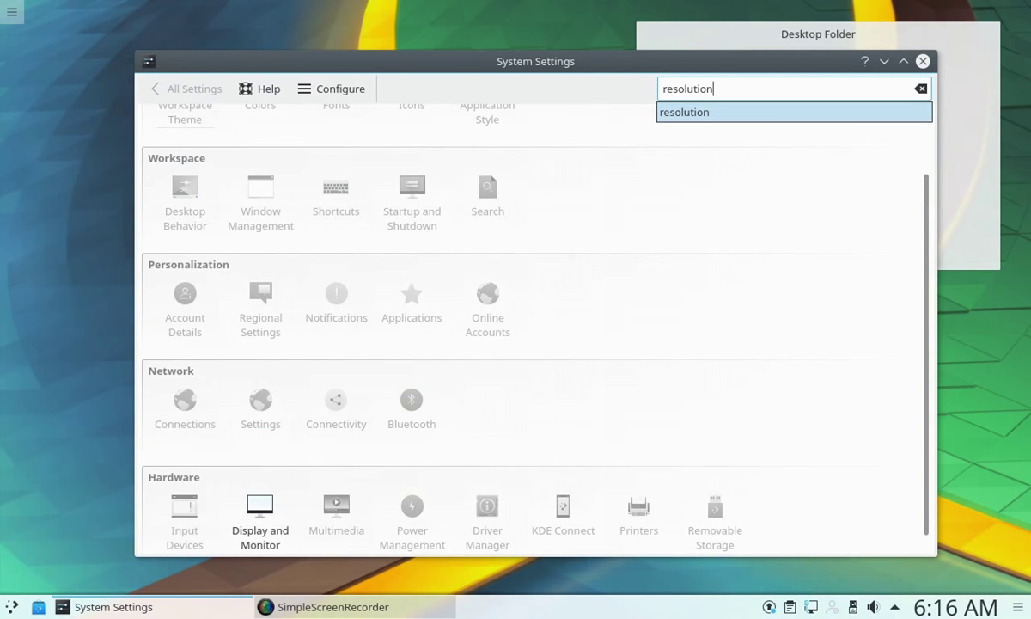
pyautogui.press('Return')
pyautogui.scroll(-1, 674, 308)
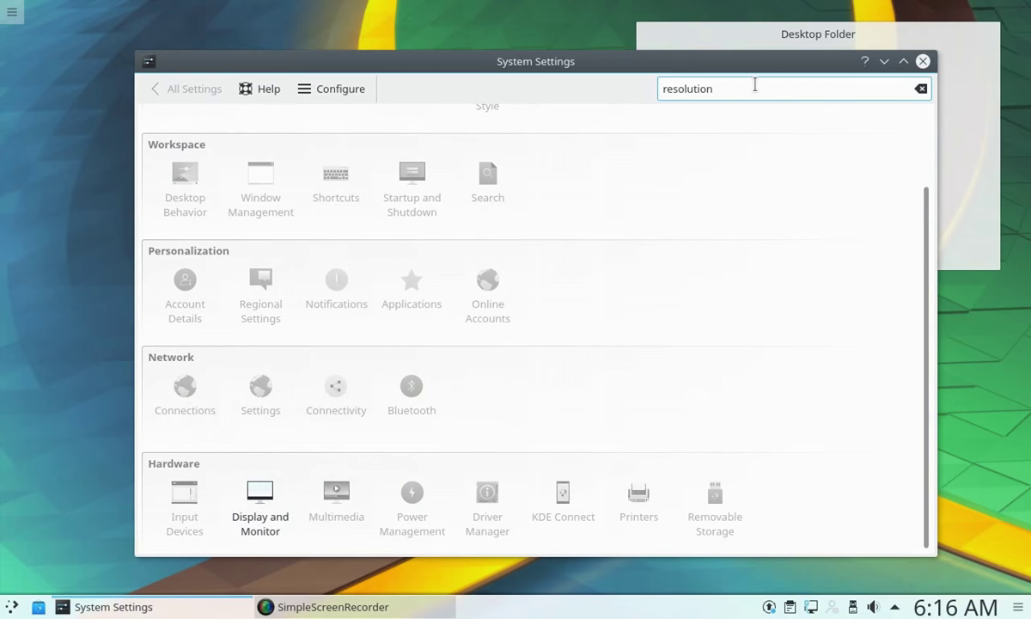
# Search the system settings for color and for time, and clear the search text
pyautogui.moveTo(711, 89); pyautogui.dragTo(622, 86)
pyautogui.write('color')
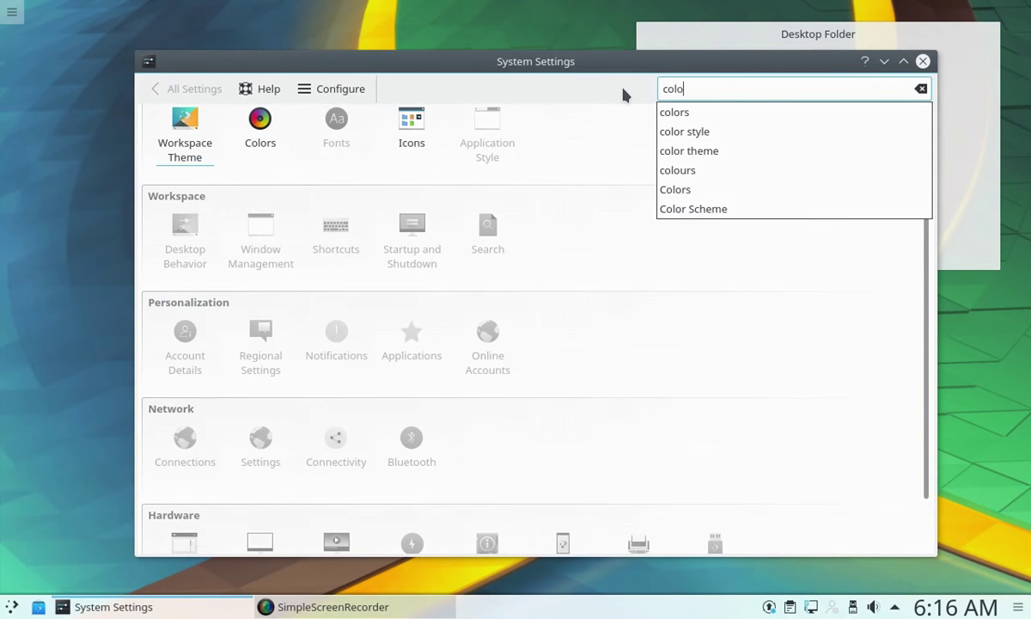
pyautogui.doubleClick(732, 97)
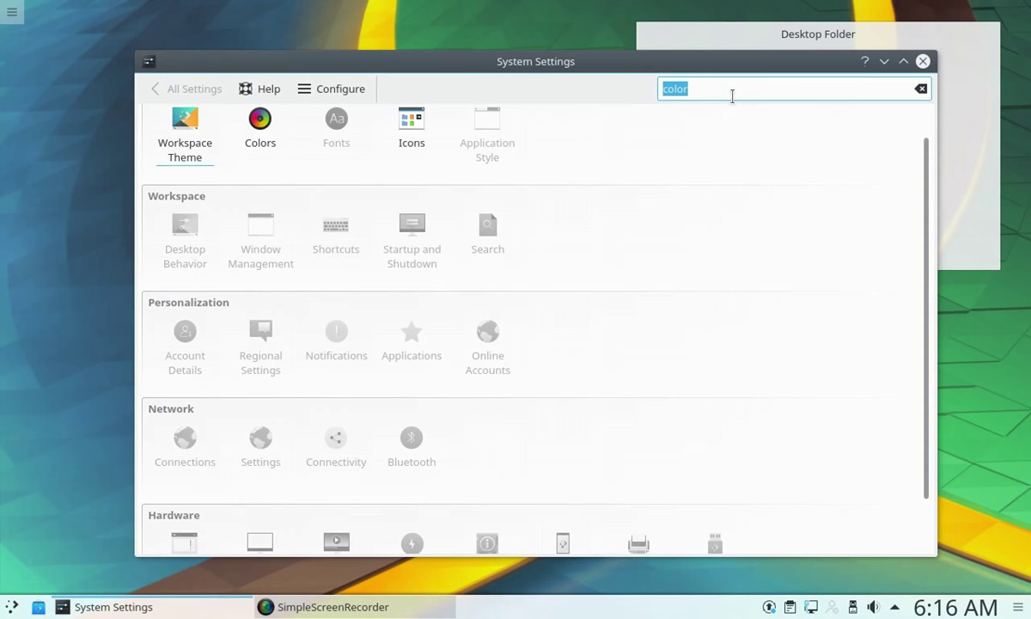
pyautogui.write('time')
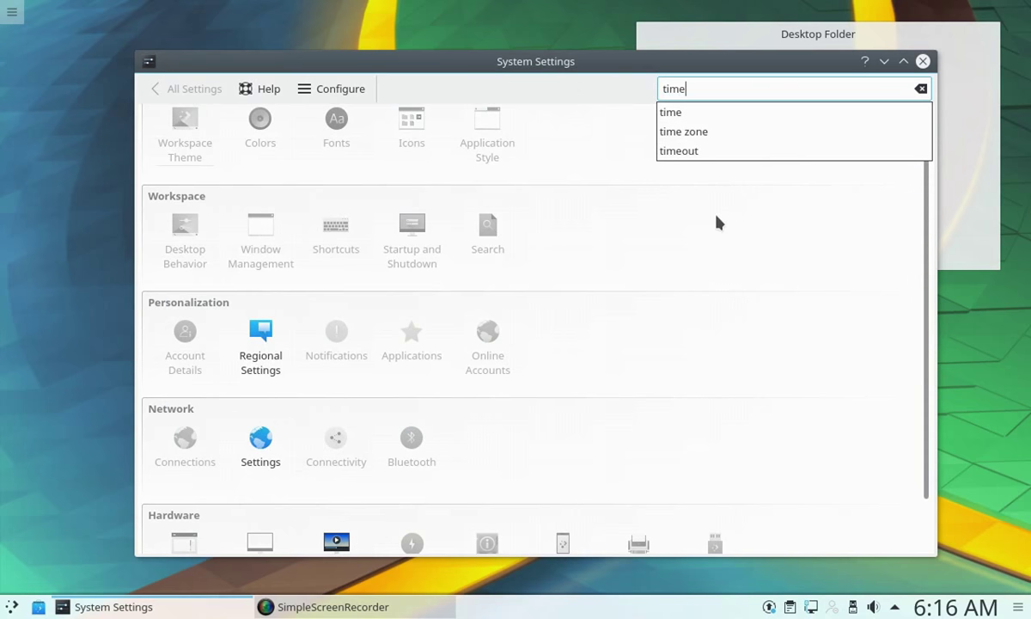
pyautogui.click(759, 227)
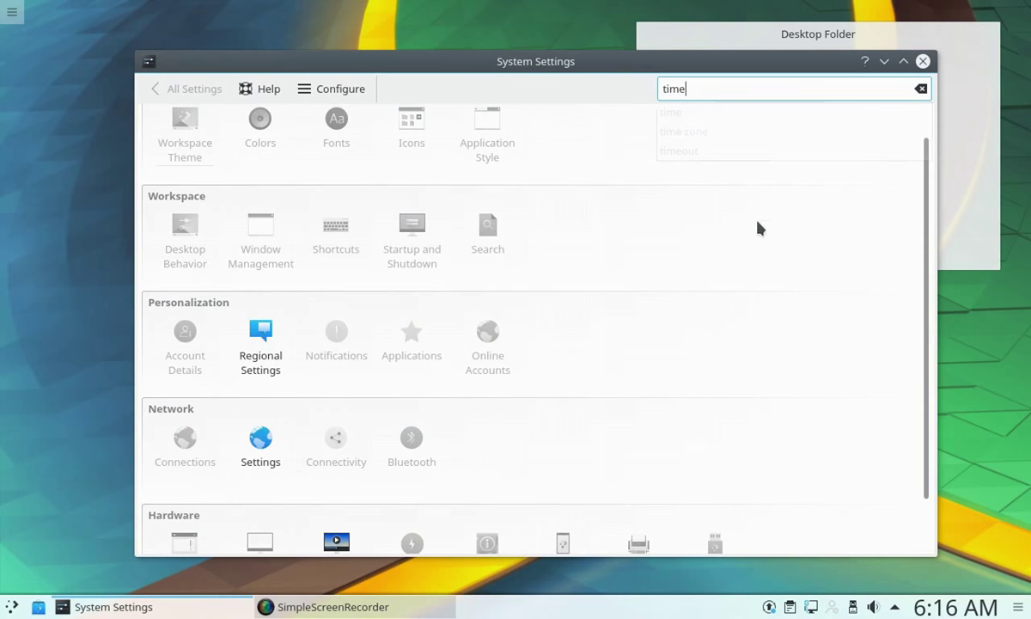
pyautogui.scroll(1, 718, 306)
pyautogui.click(920, 89)
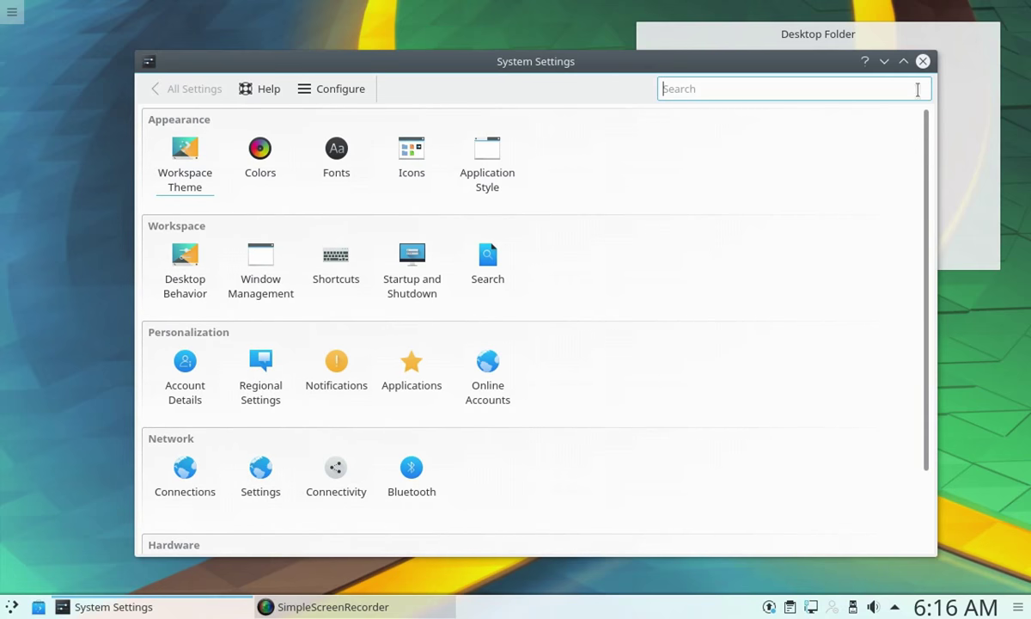
# Open the Workspace Theme settings and view the Look And Feel, Desktop Theme and Cursor Theme options
pyautogui.moveTo(195, 176)
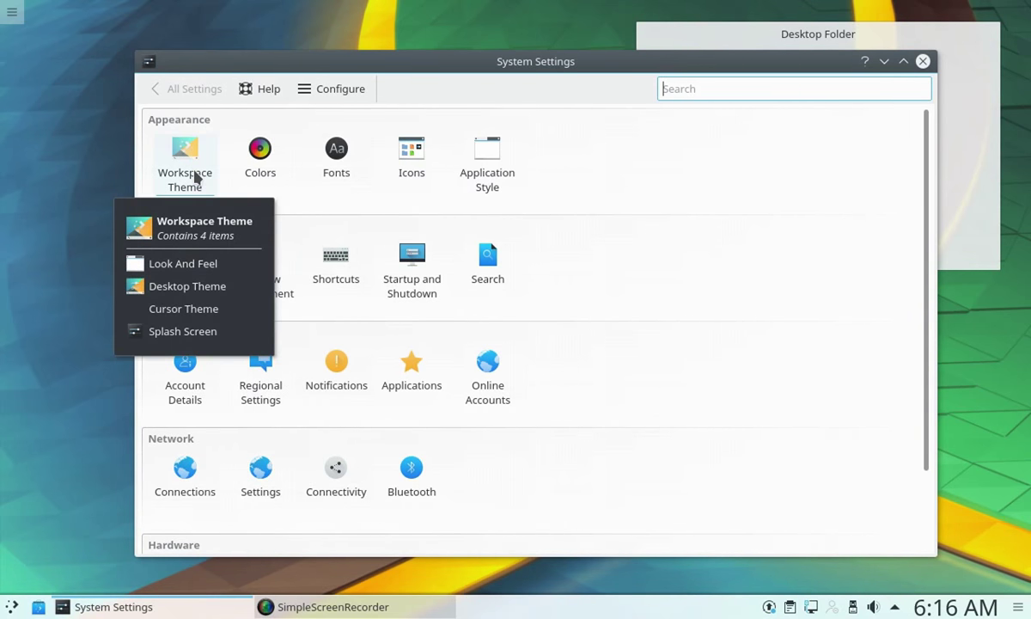
pyautogui.click(191, 170)
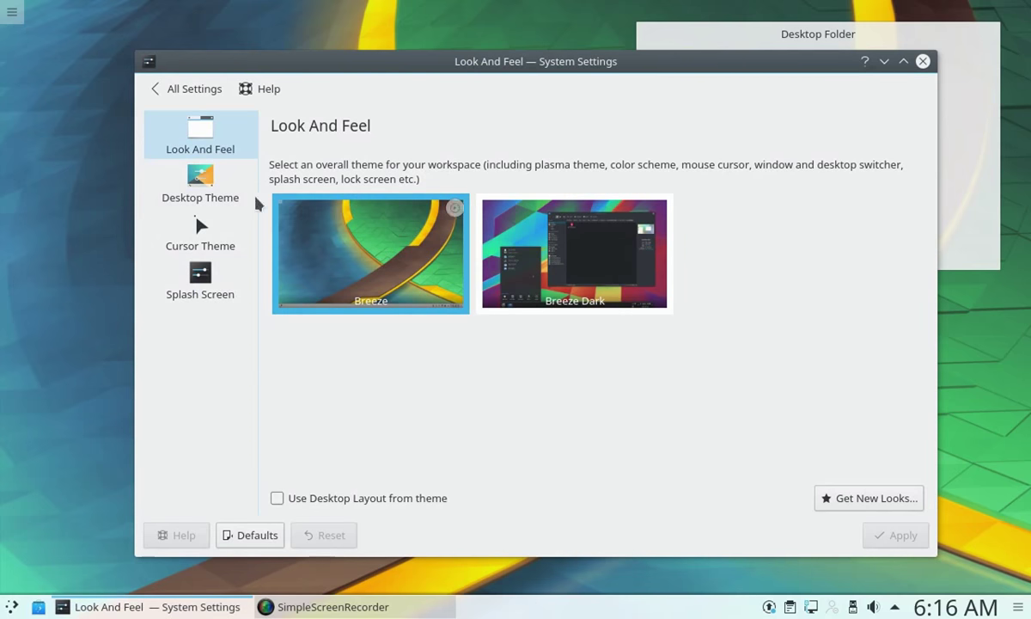
pyautogui.click(210, 190)
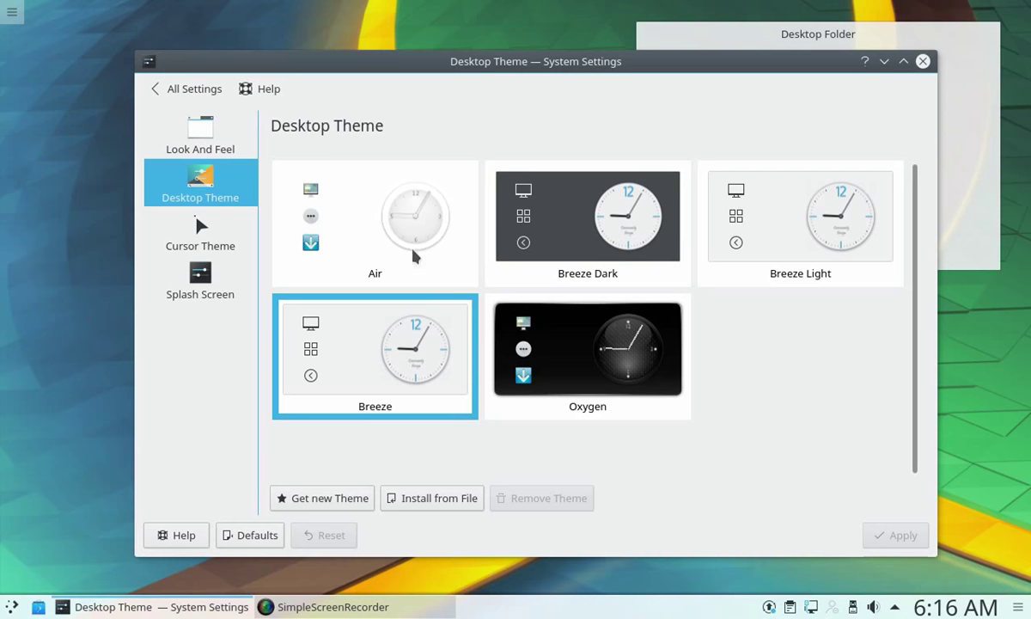
pyautogui.click(190, 232)
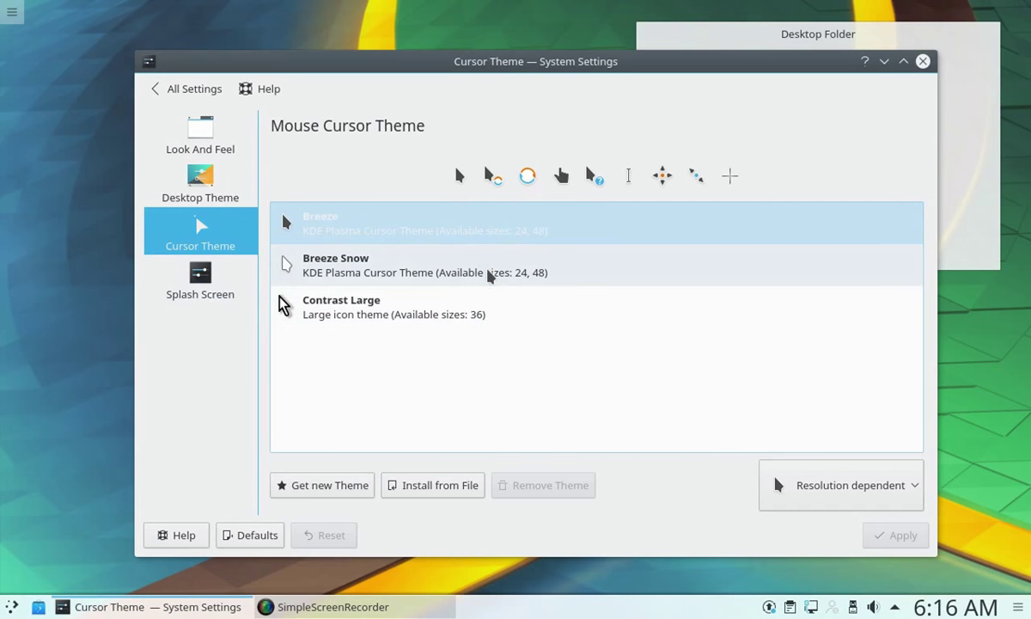
# View the splash screen themes, preview the Breeze splash screen, and return to the overview of all settings
pyautogui.click(221, 280)
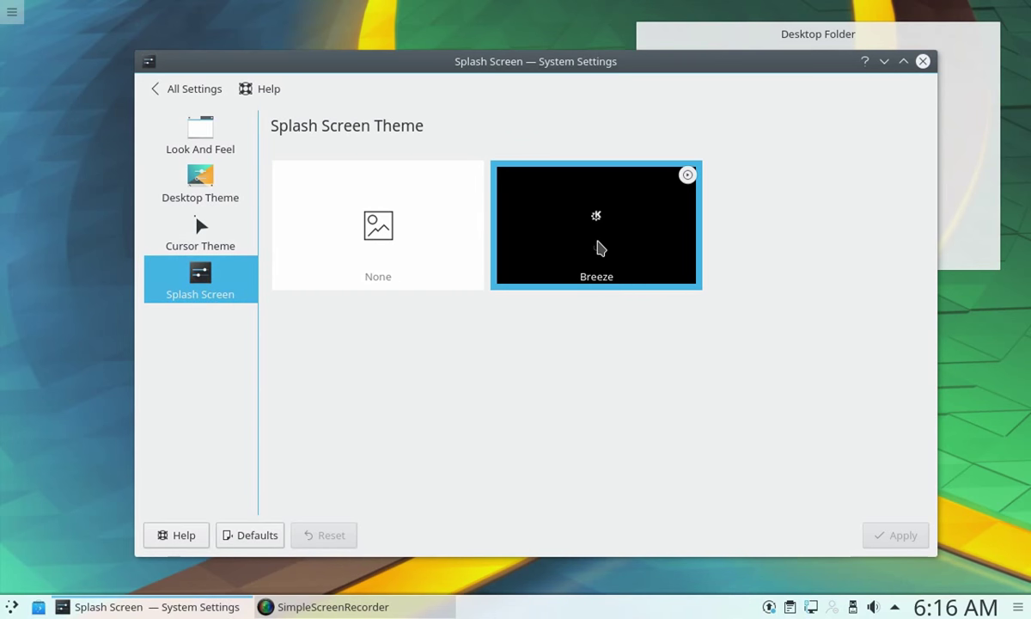
pyautogui.click(687, 176)
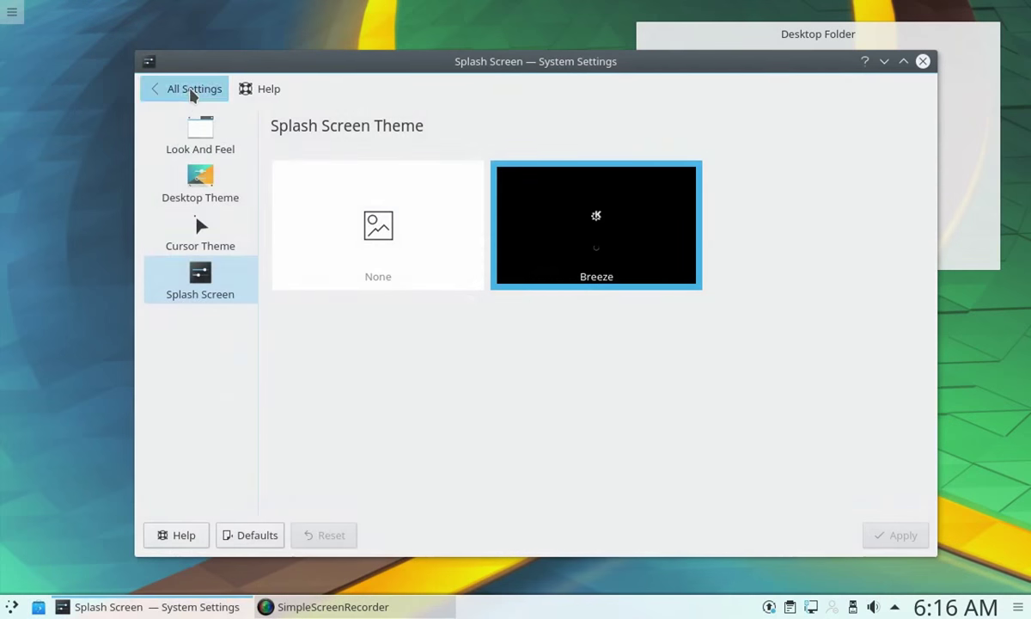
pyautogui.click(190, 91)
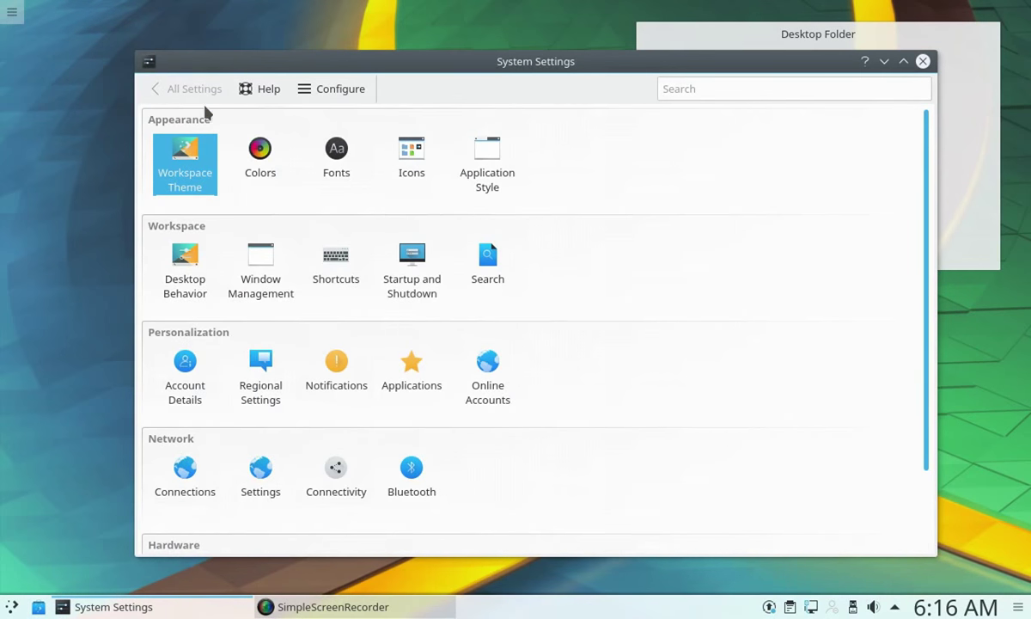
# Open the Colors settings, look over the color schemes, and open the Breeze scheme for editing
pyautogui.click(256, 153)
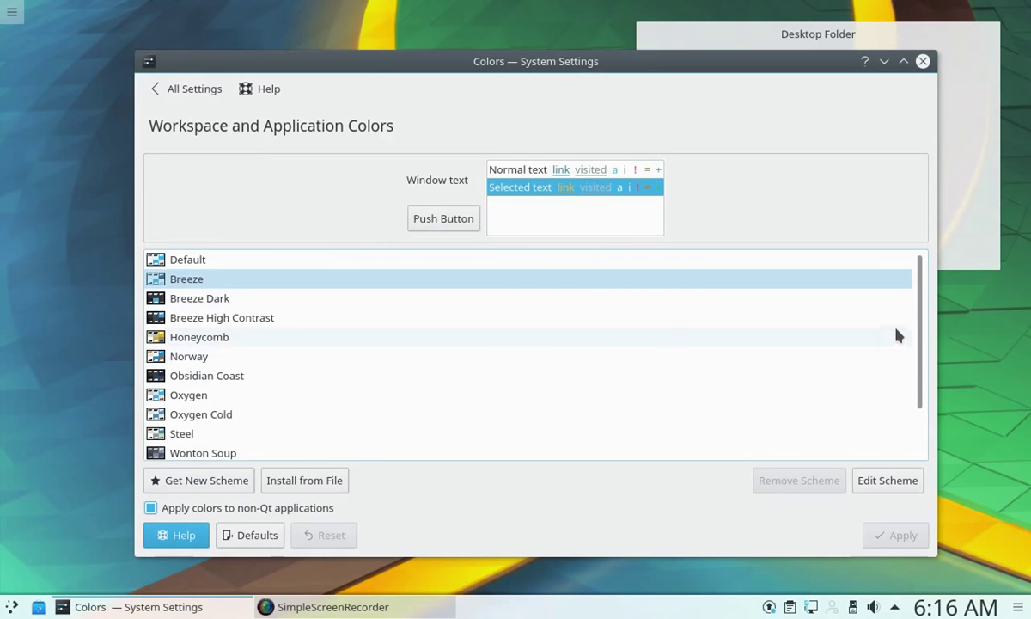
pyautogui.moveTo(920, 308)
pyautogui.mouseDown()
pyautogui.moveTo(918, 377)
pyautogui.moveTo(917, 303)
pyautogui.mouseUp()
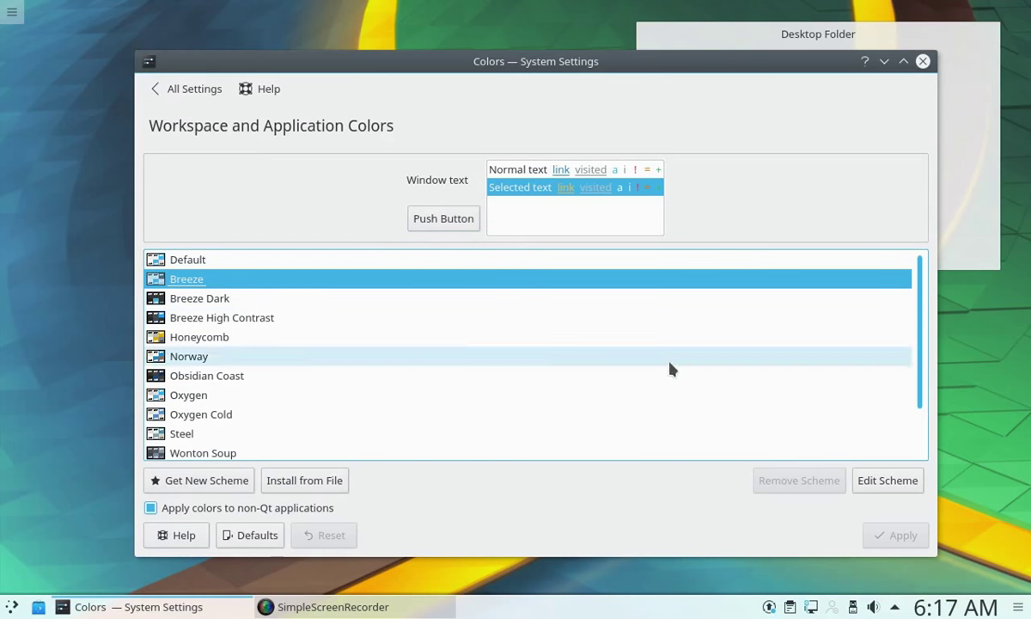
pyautogui.click(894, 484)
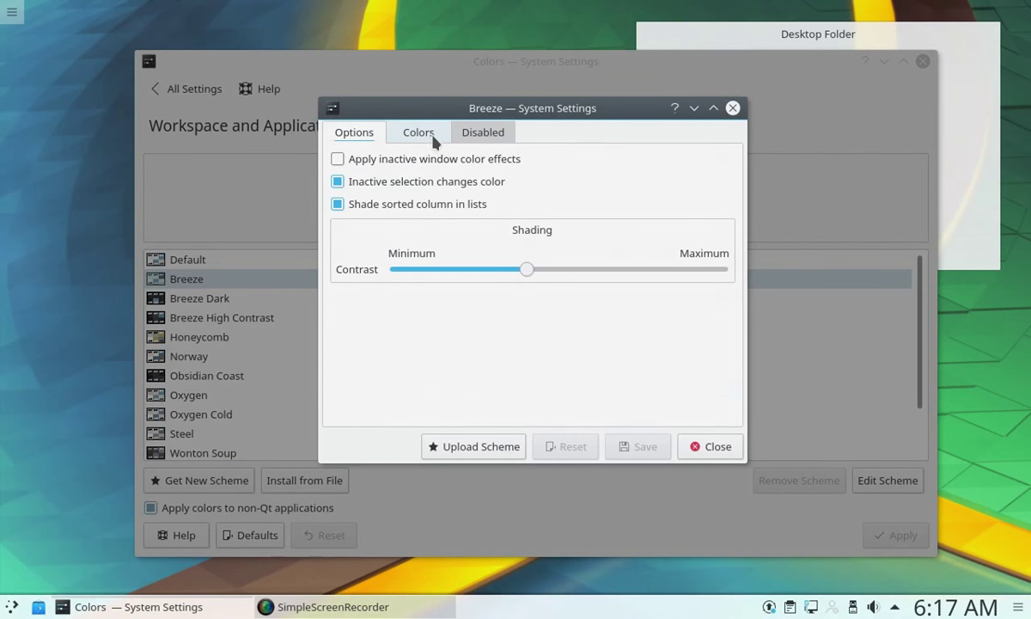
# View the Breeze scheme's Disabled and Colors options, look at the View Background color selection without changing it, and close the scheme editor
pyautogui.click(433, 138)
pyautogui.click(480, 140)
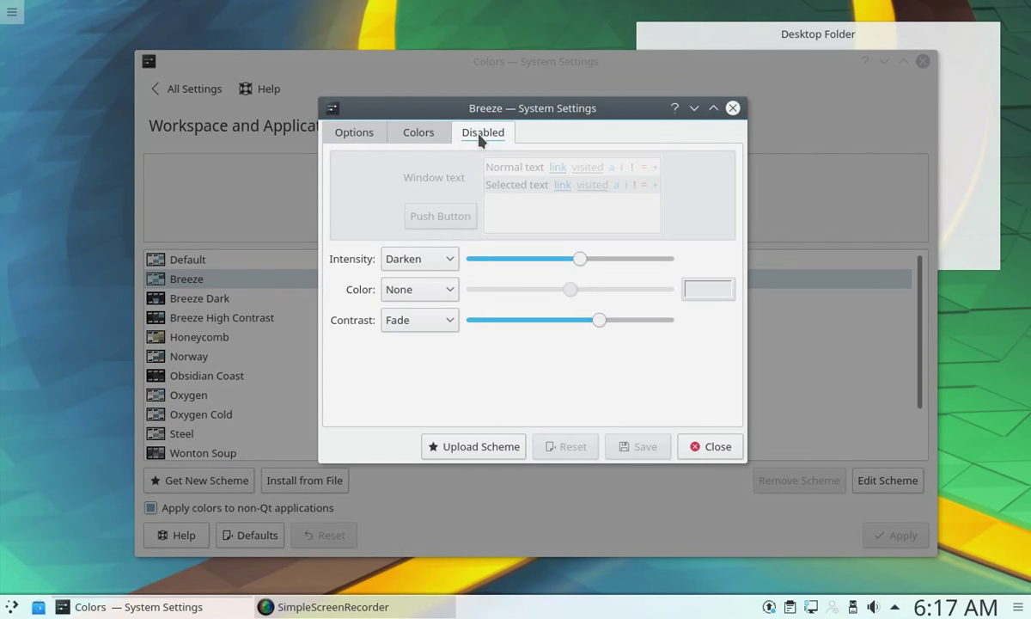
pyautogui.click(430, 140)
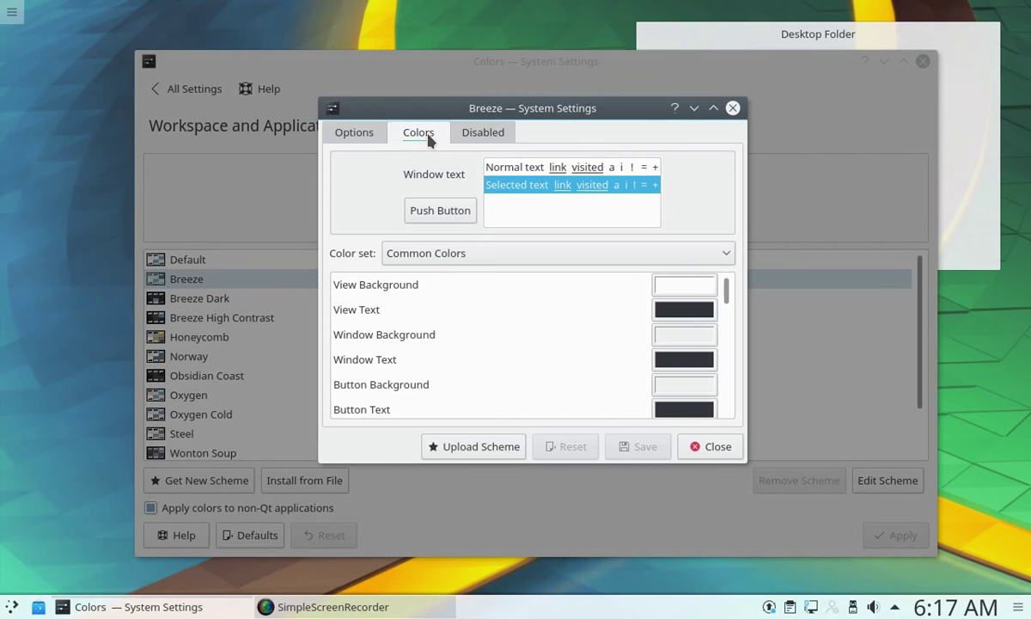
pyautogui.click(713, 287)
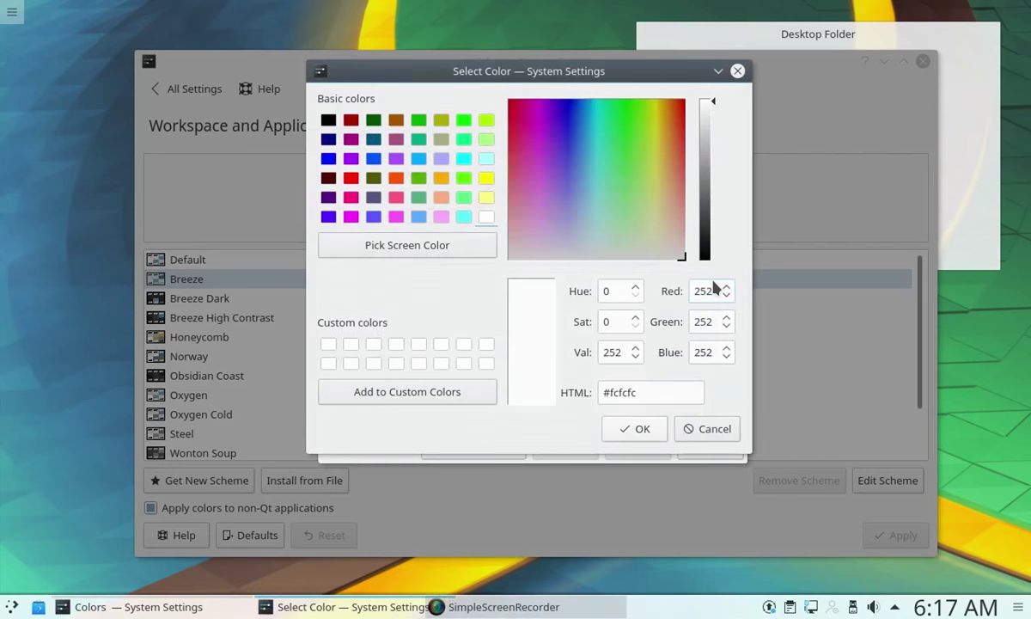
pyautogui.click(721, 434)
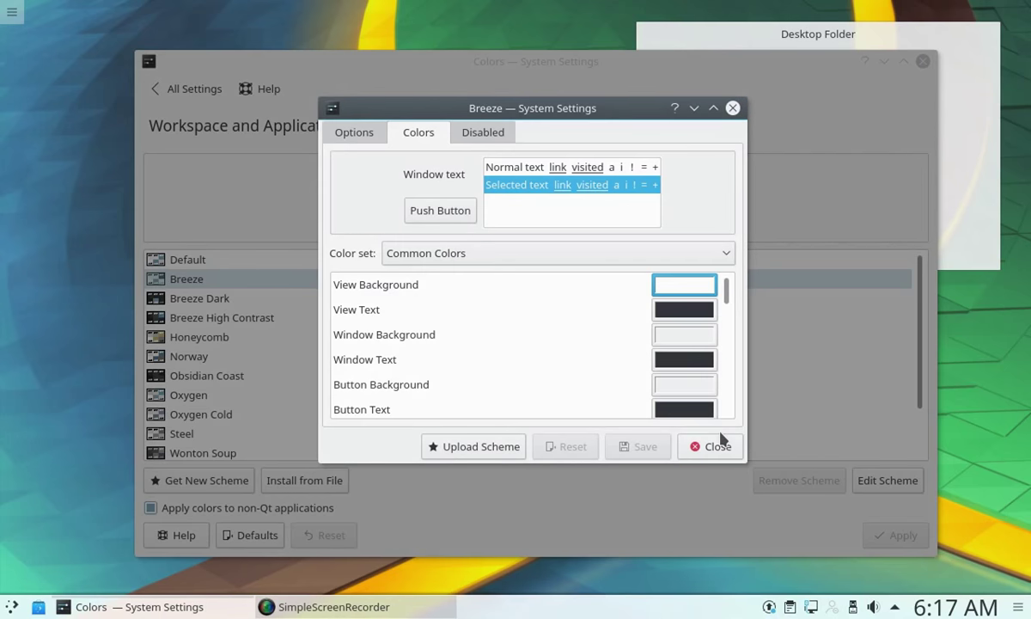
pyautogui.click(715, 443)
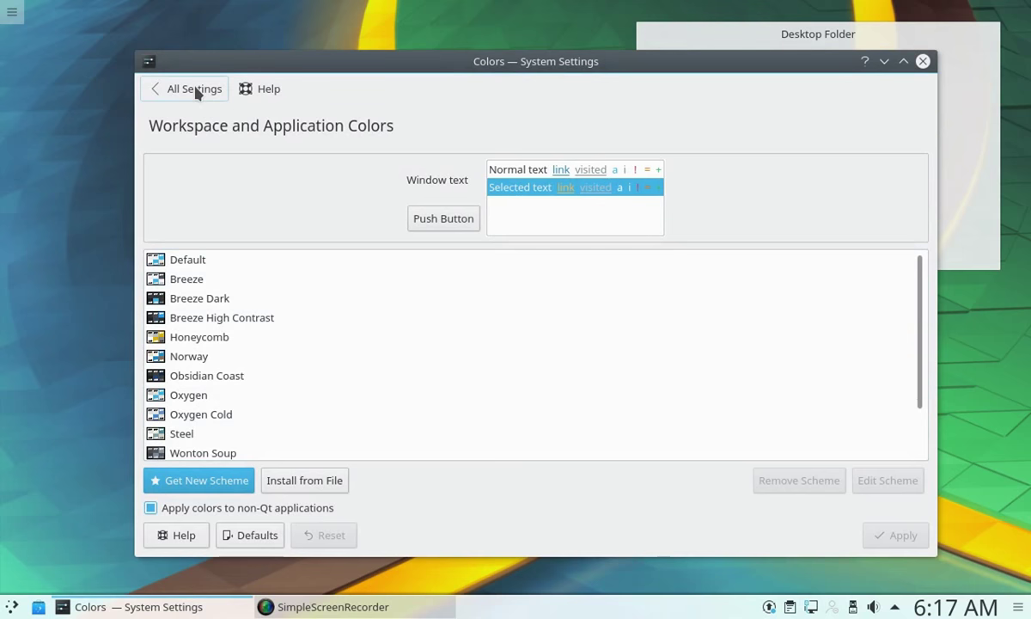
# Return to the settings overview, open the Fonts settings, and view the Font Management section
pyautogui.click(196, 88)
pyautogui.click(344, 153)
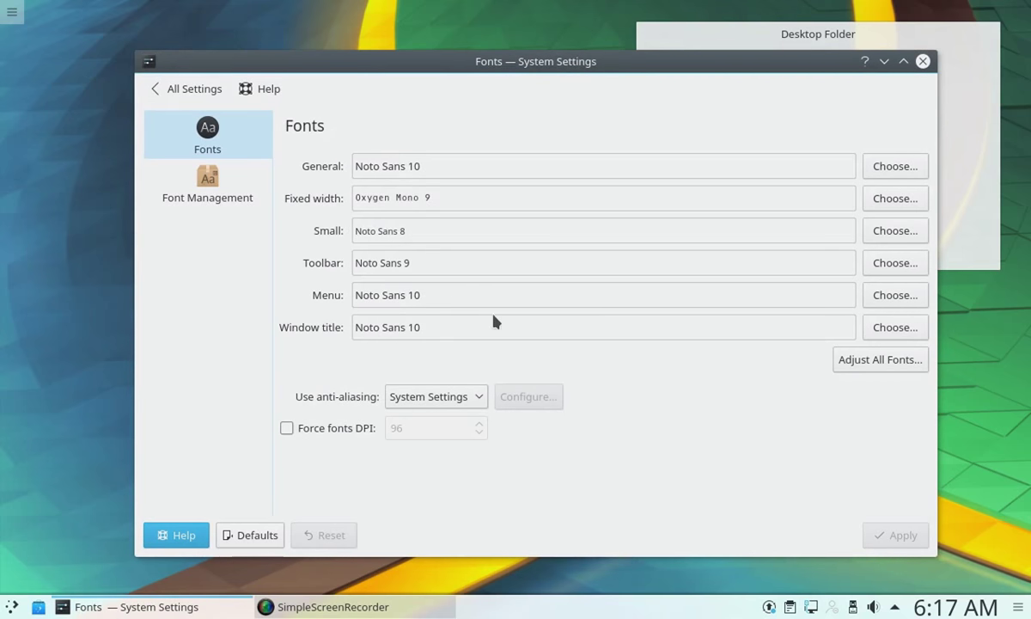
pyautogui.click(245, 182)
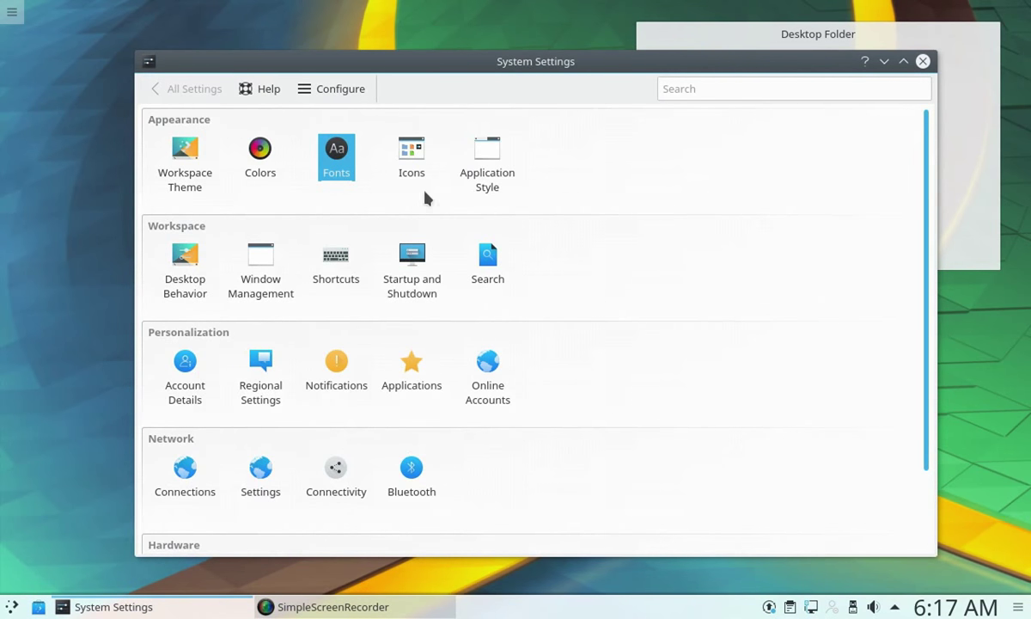
# Open the Icons settings, view the advanced icon options and the Breeze emoticon theme, and return to the overview of all settings
pyautogui.click(421, 163)
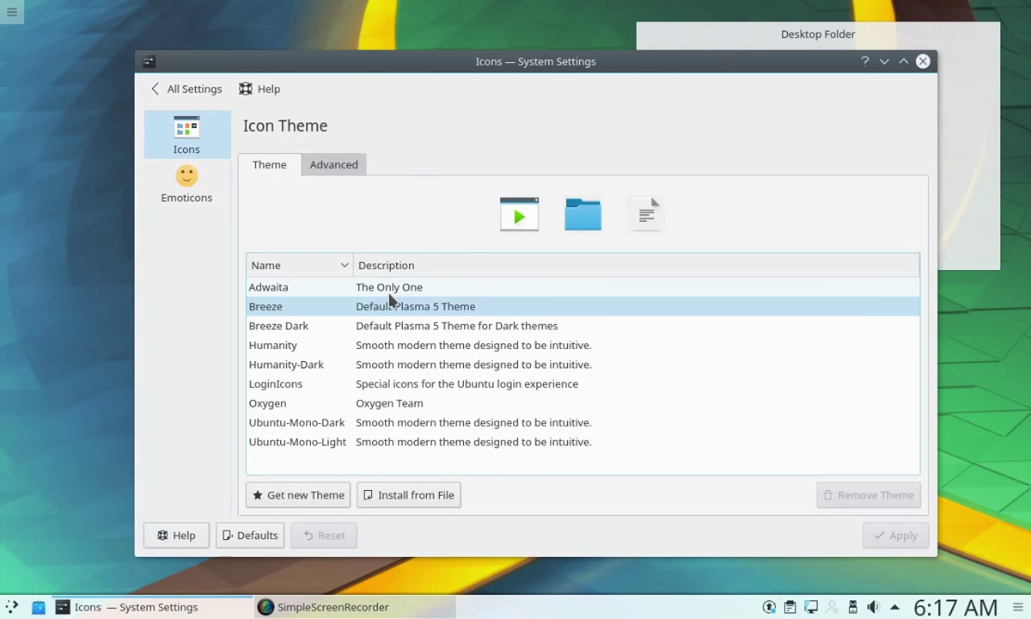
pyautogui.click(341, 168)
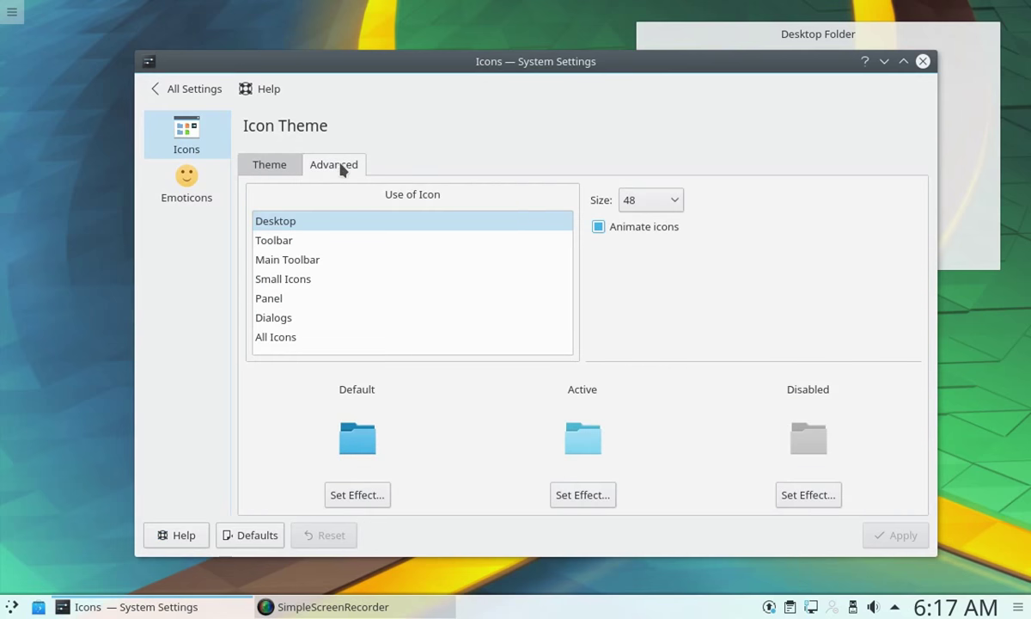
pyautogui.click(266, 170)
pyautogui.click(188, 199)
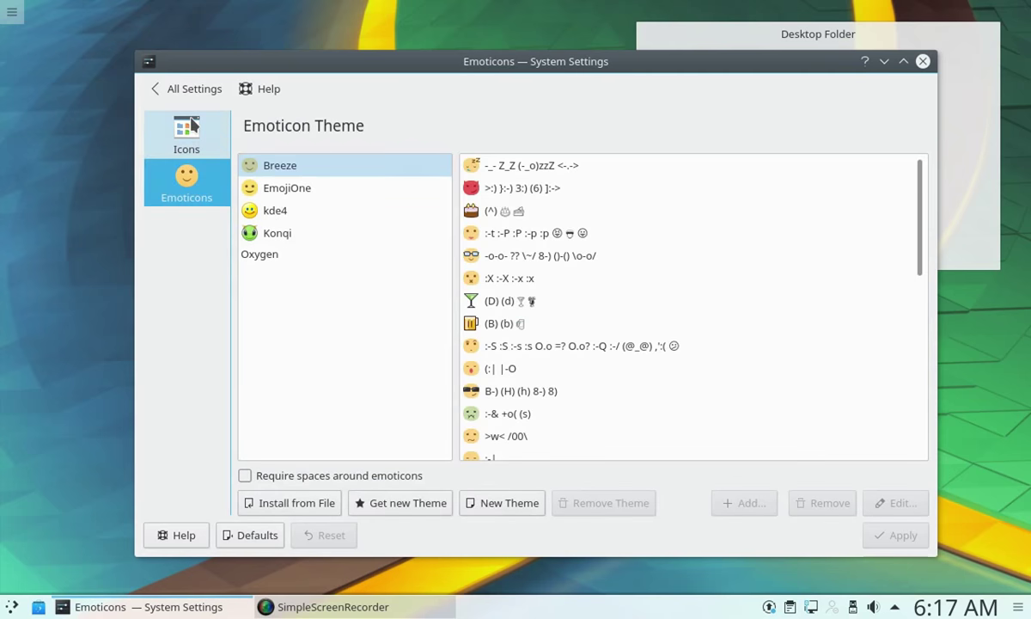
pyautogui.scroll(-8, 689, 303)
pyautogui.scroll(8, 690, 304)
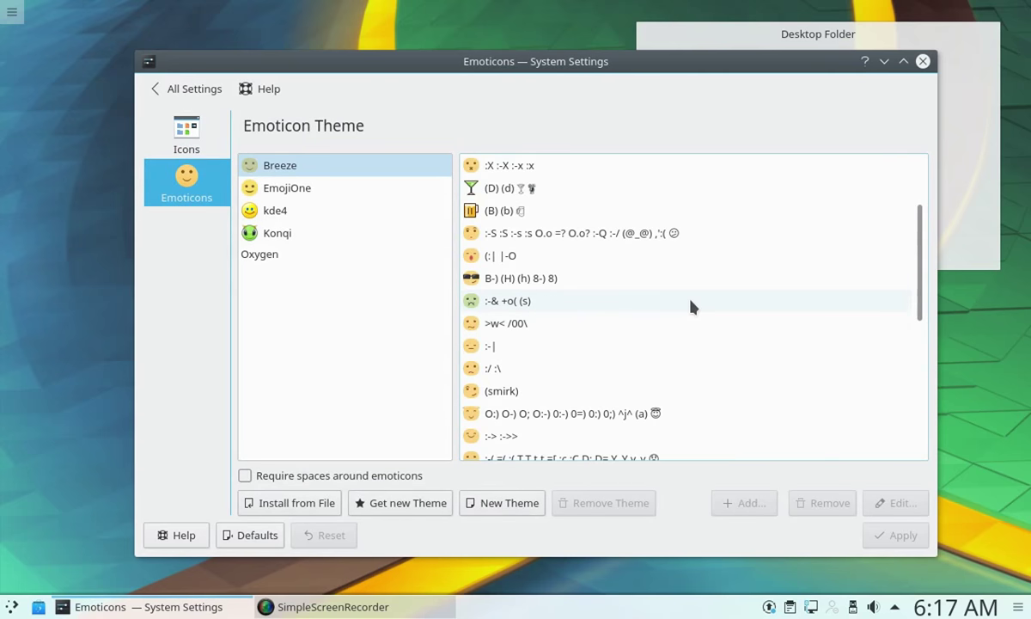
pyautogui.click(186, 89)
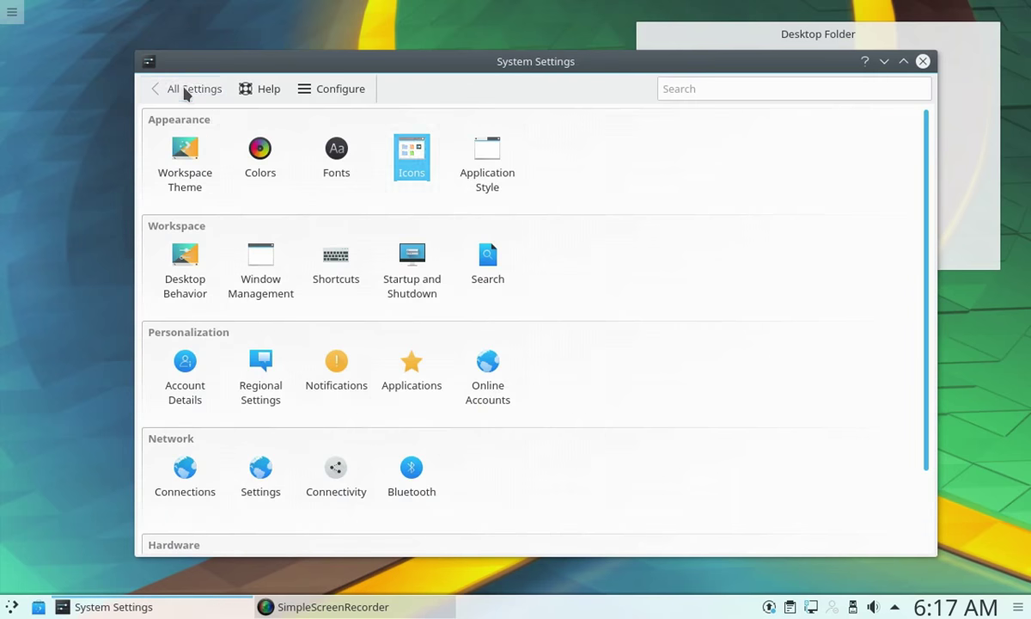
# Open the Application Style settings and examine the Breeze widget style's general, animation, frame and scrollbar configuration options
pyautogui.click(495, 173)
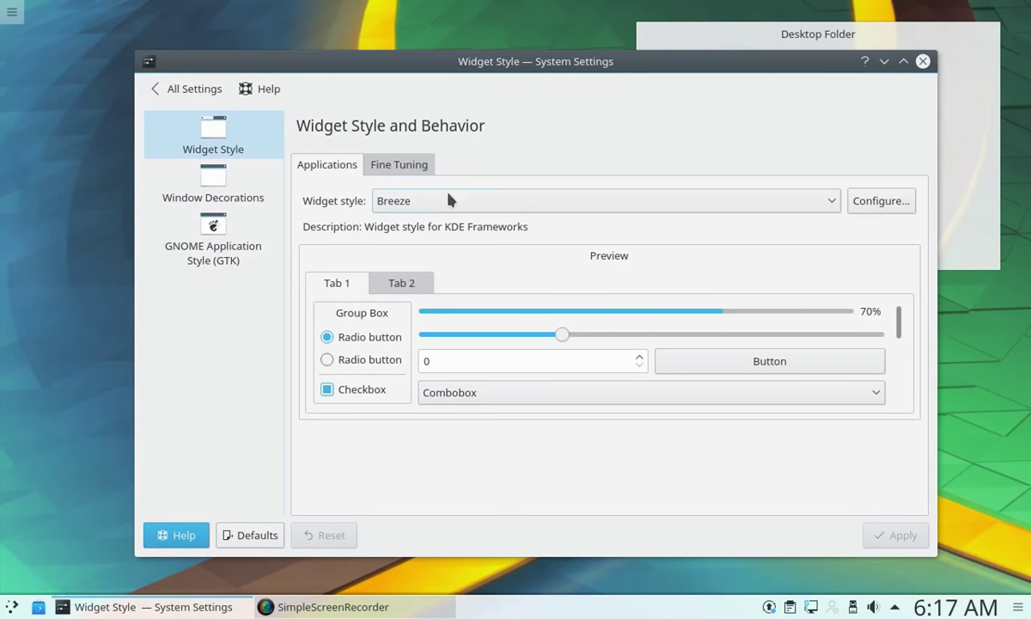
pyautogui.click(859, 201)
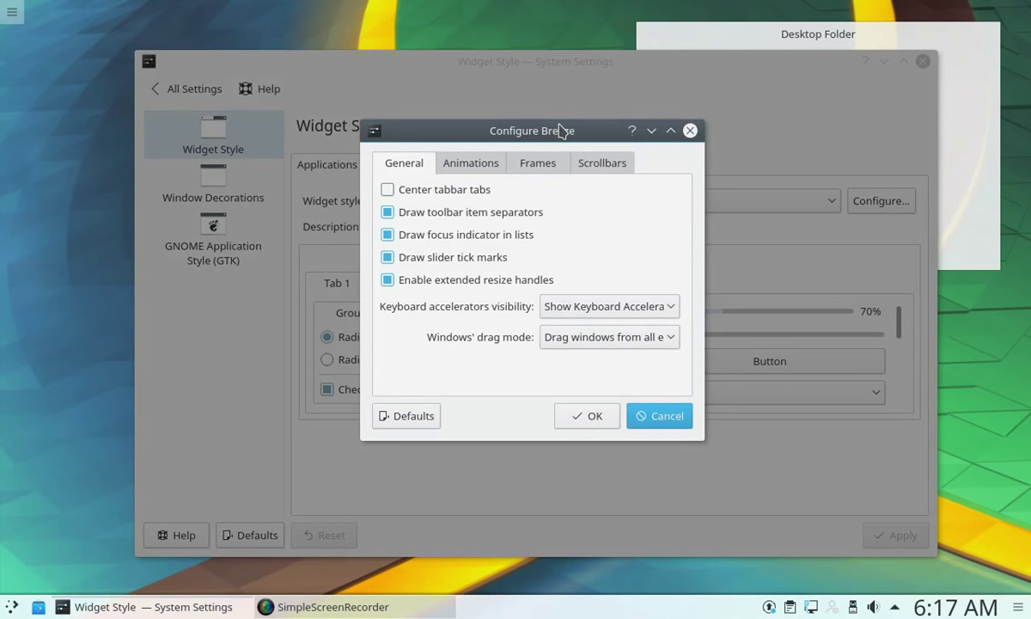
pyautogui.moveTo(560, 130); pyautogui.dragTo(667, 156)
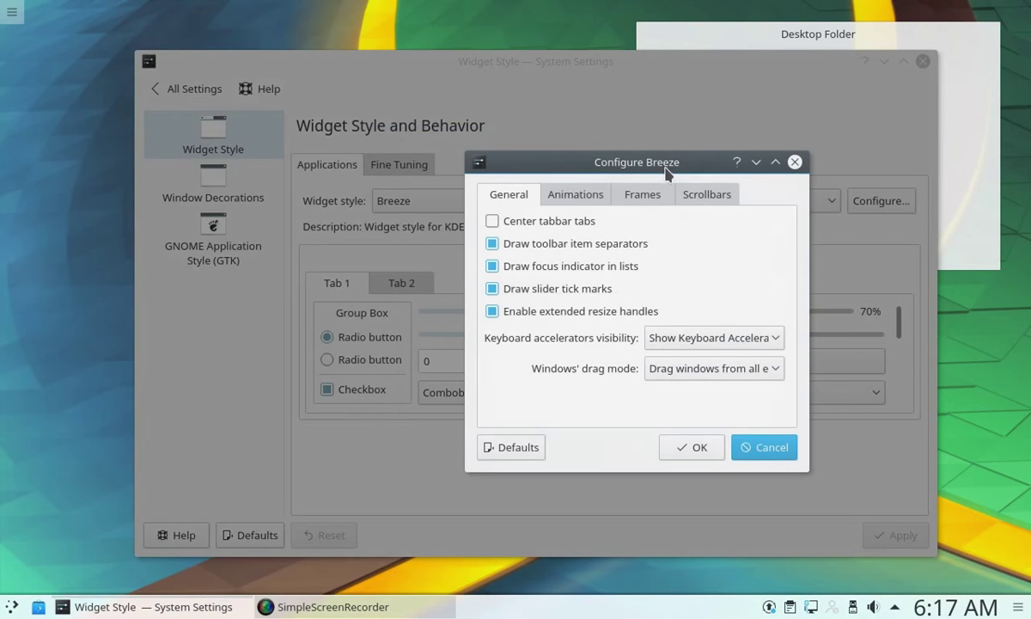
pyautogui.click(596, 196)
pyautogui.click(646, 196)
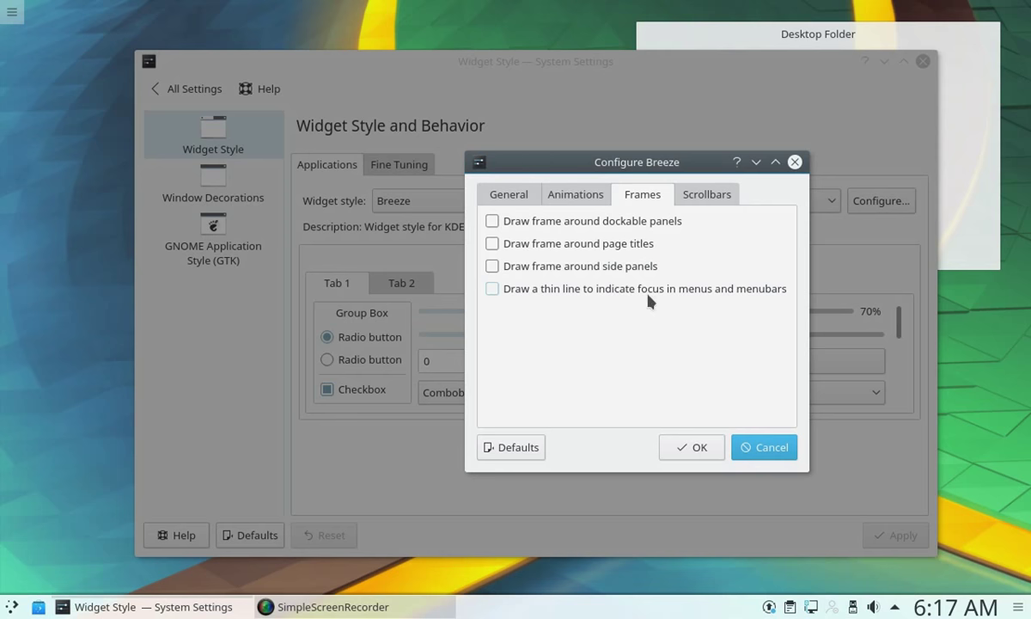
pyautogui.click(708, 195)
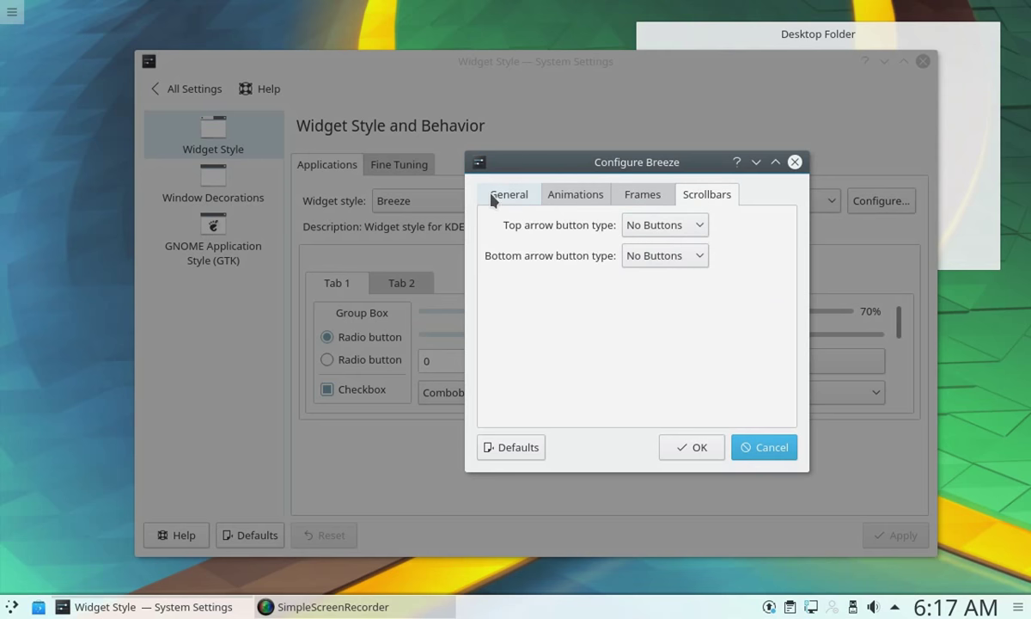
pyautogui.click(494, 196)
pyautogui.click(706, 195)
# View the scrollbar's top arrow button choices and set the bottom arrow button type to Two Buttons
pyautogui.click(700, 227)
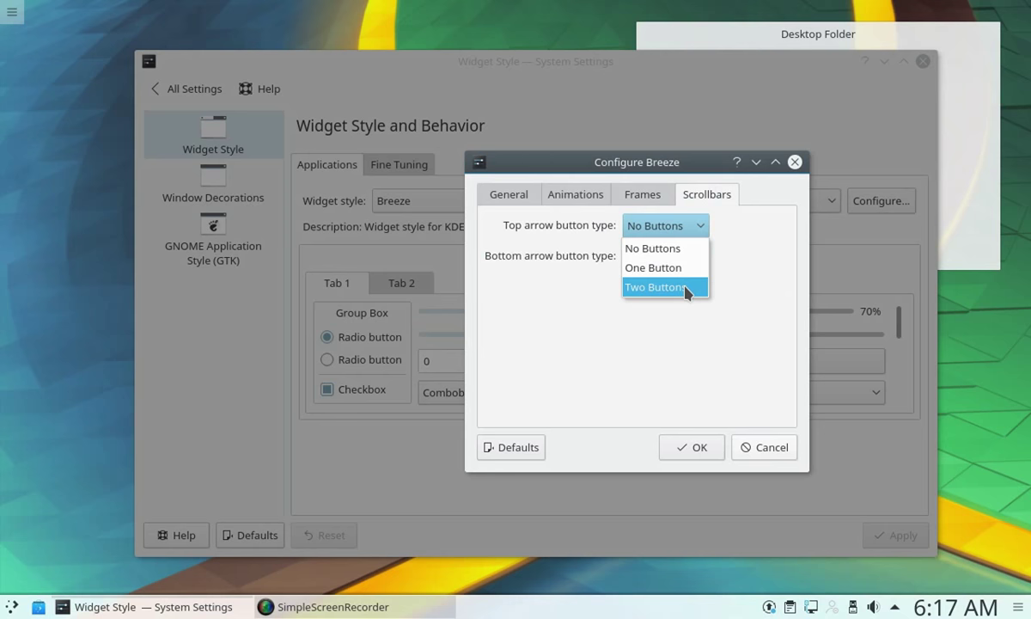
pyautogui.click(684, 342)
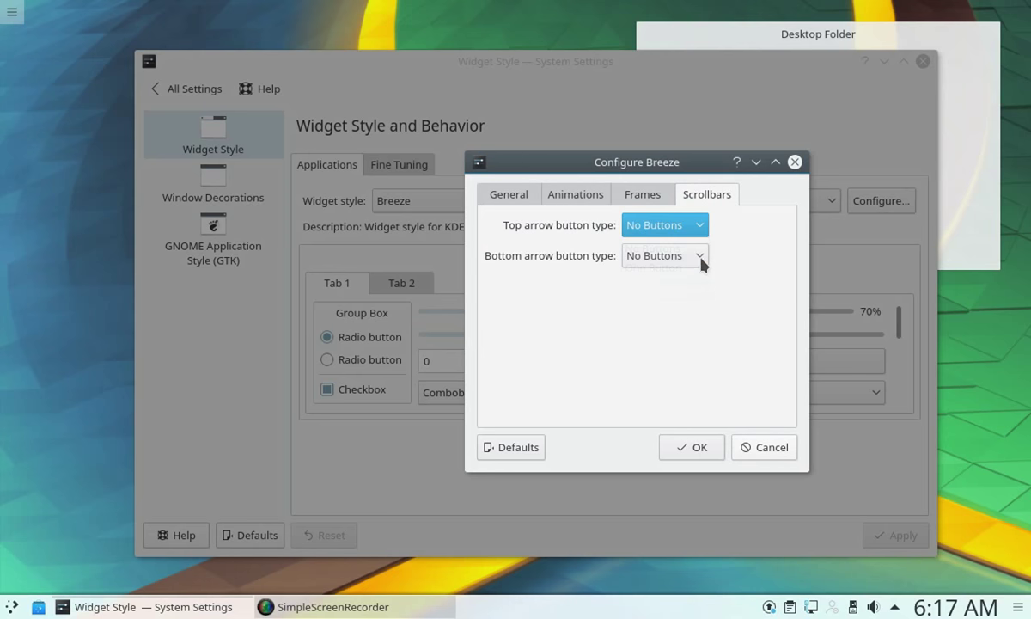
pyautogui.click(702, 256)
pyautogui.click(684, 318)
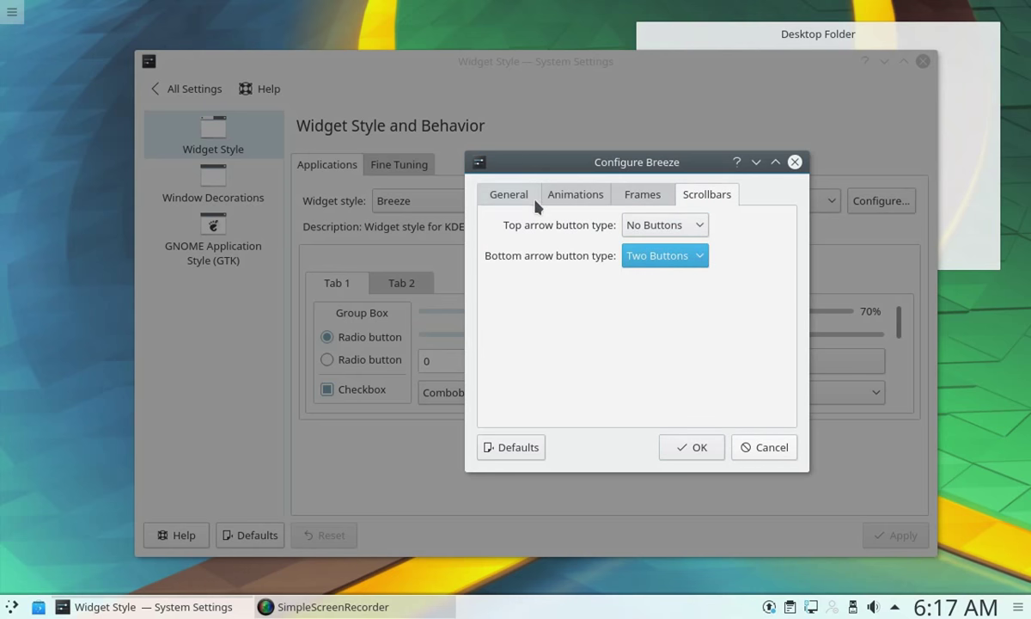
# Enable Center tabbar tabs for the Breeze widget style, accept the configuration, and apply the style changes
pyautogui.click(507, 194)
pyautogui.click(520, 220)
pyautogui.click(696, 447)
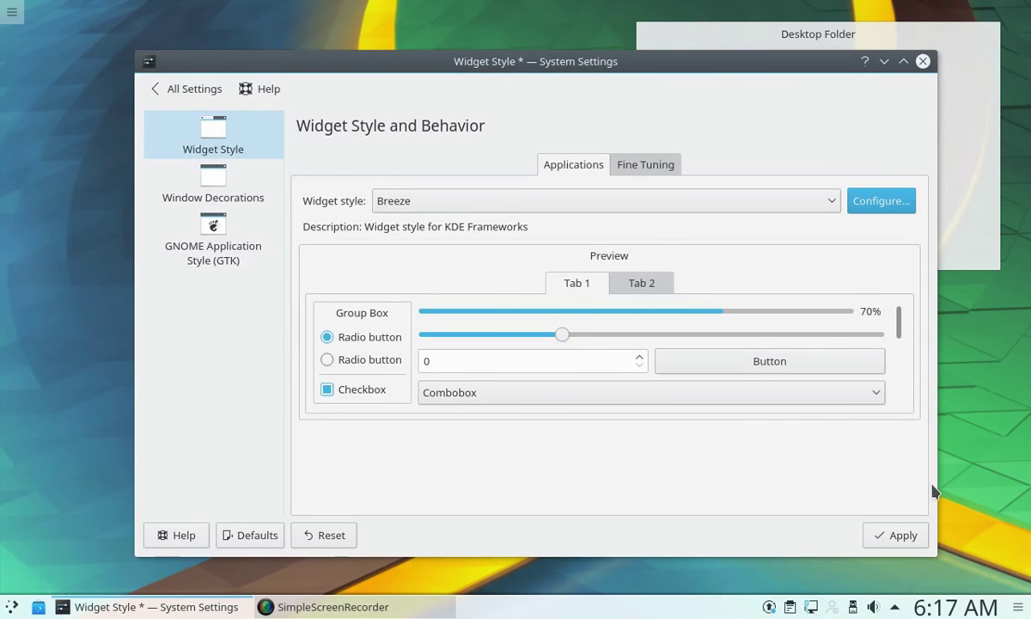
pyautogui.click(900, 536)
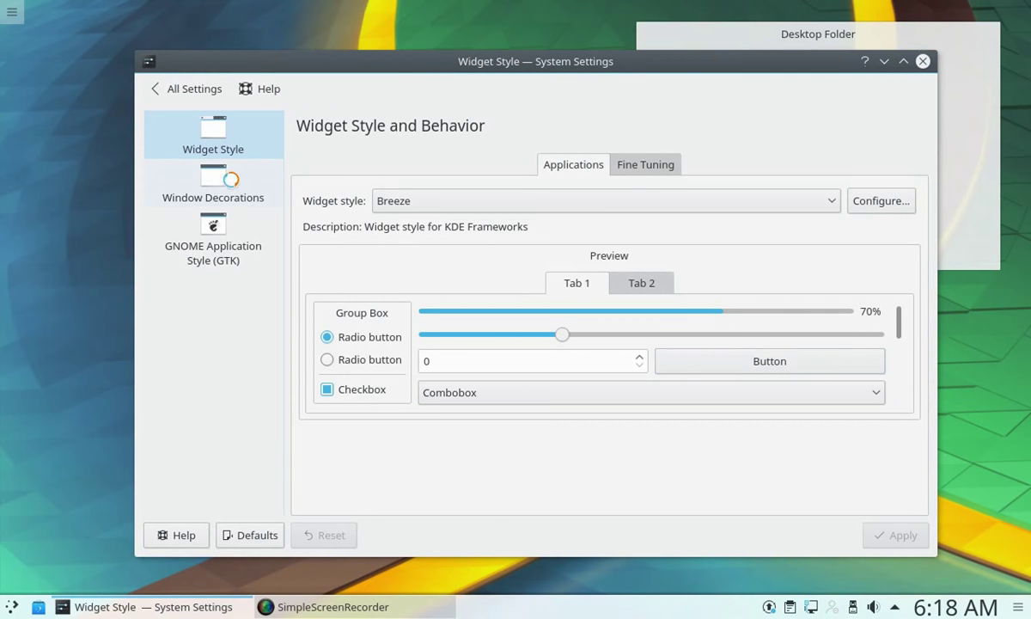
# View the Window Decorations theme and button options and the GNOME Application Style (GTK) settings, and return to the settings overview
pyautogui.click(225, 180)
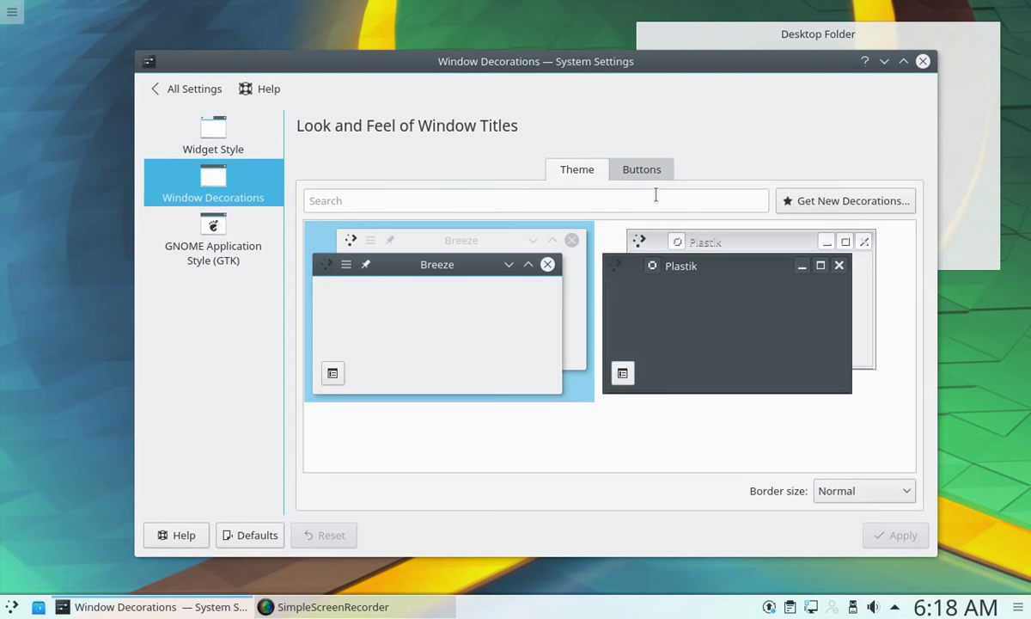
pyautogui.click(635, 170)
pyautogui.click(586, 170)
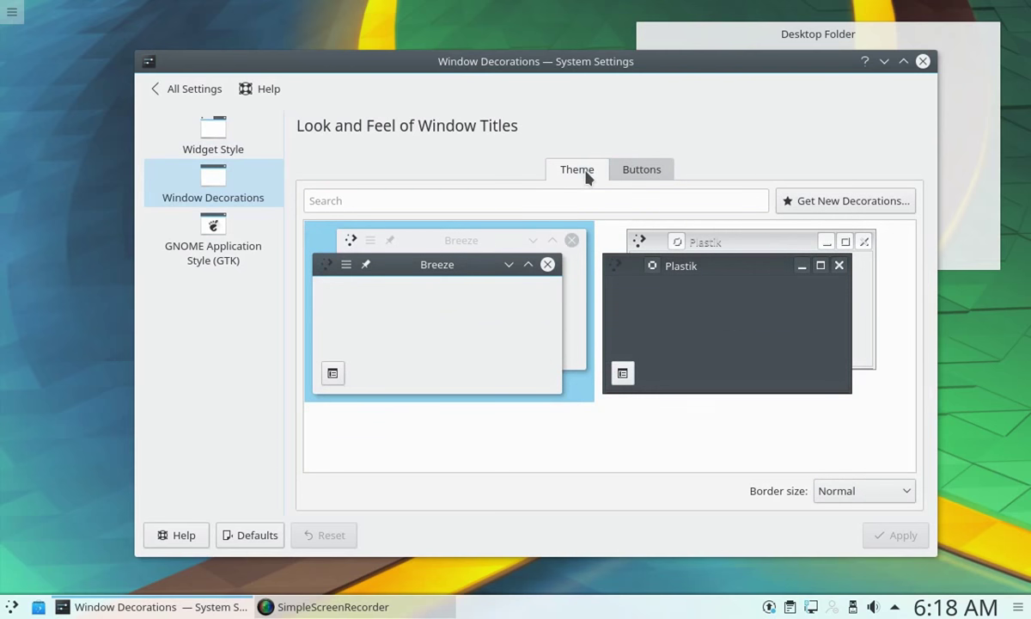
pyautogui.click(229, 237)
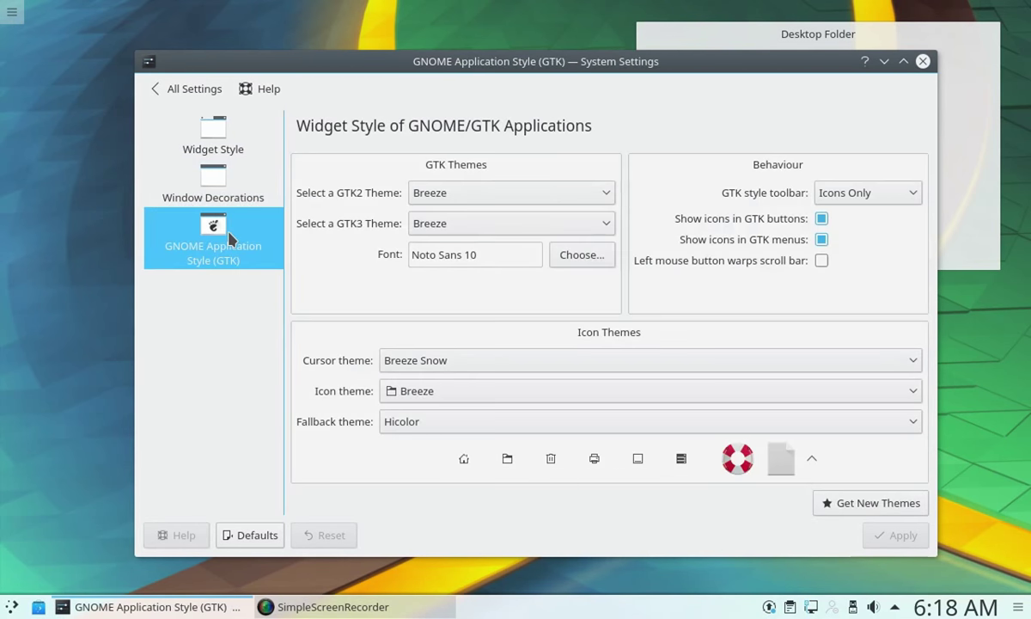
pyautogui.click(172, 90)
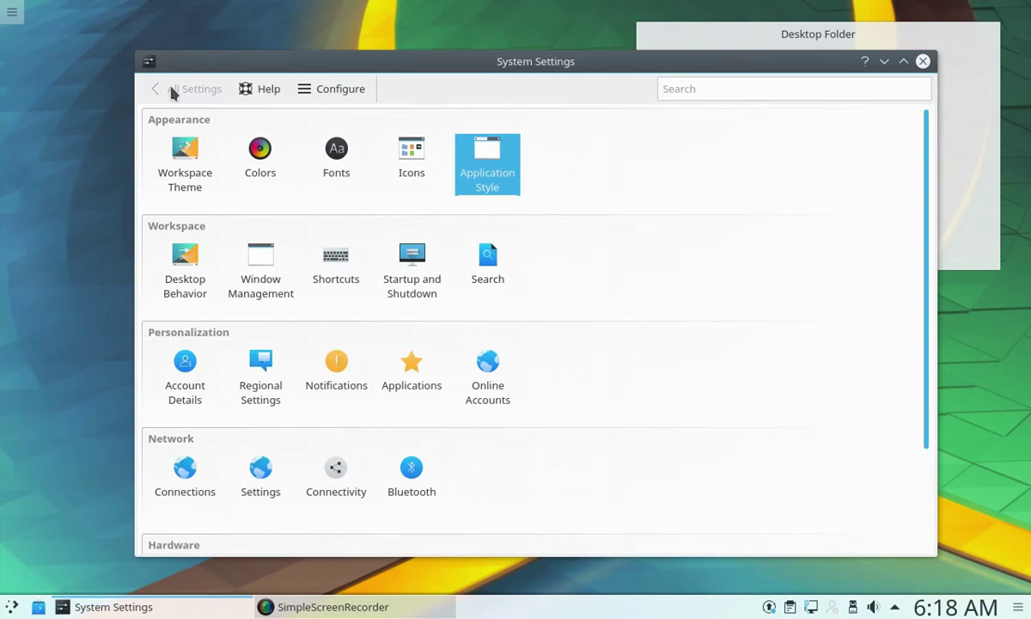
# Open the Desktop Behavior settings, look through the Desktop Effects list, and enable the Sheet effect
pyautogui.click(187, 258)
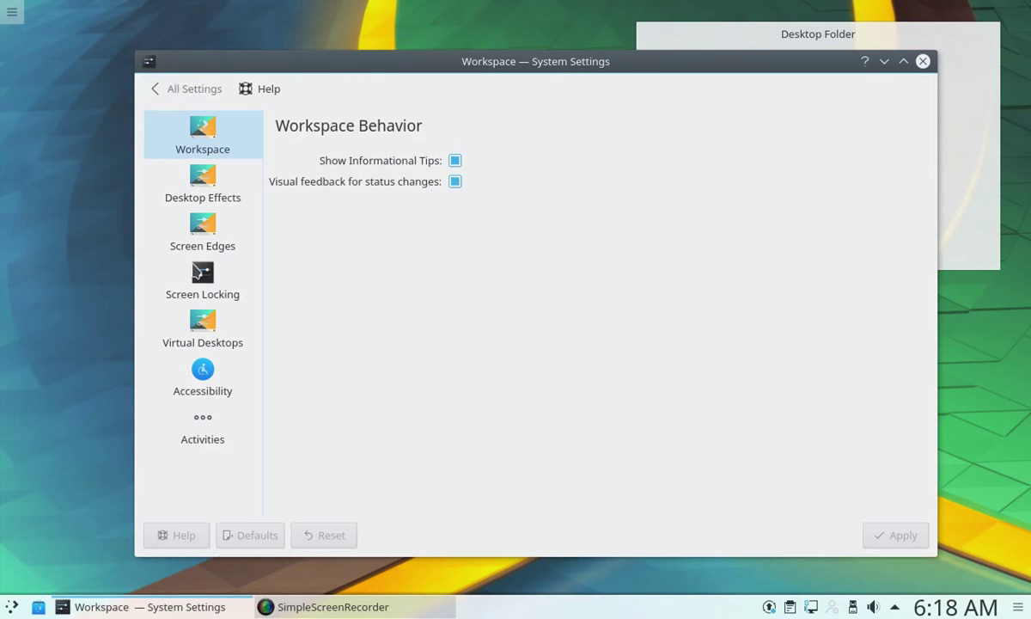
pyautogui.click(191, 171)
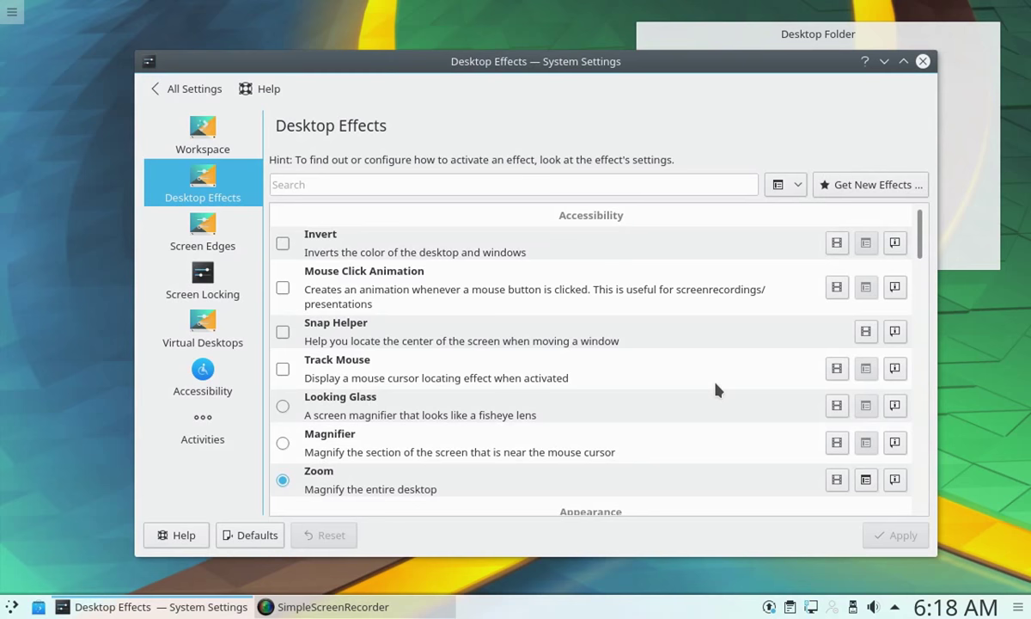
pyautogui.scroll(-2, 919, 264)
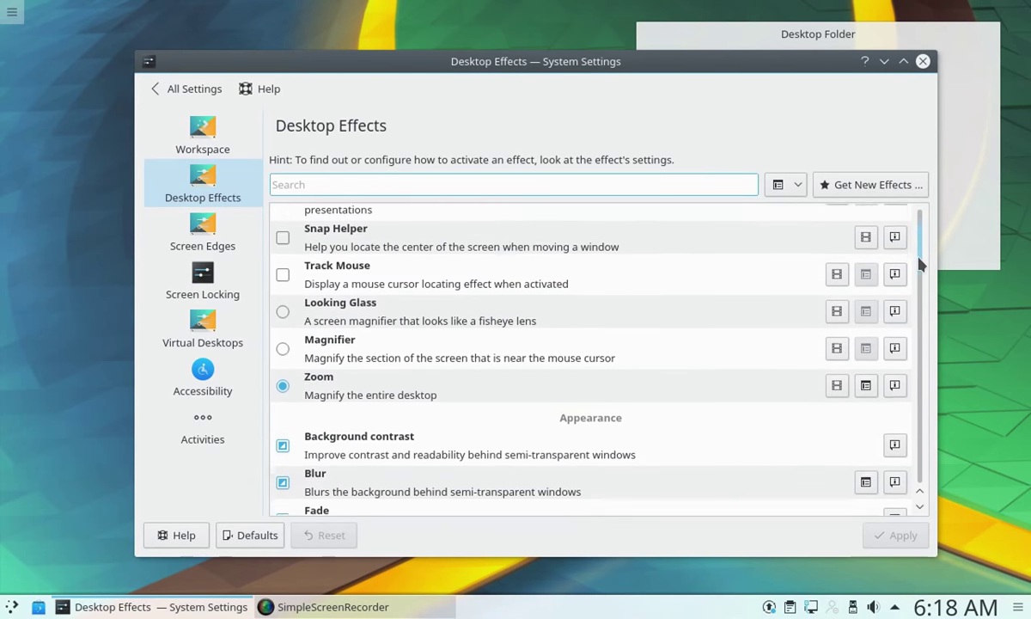
pyautogui.scroll(3, 919, 257)
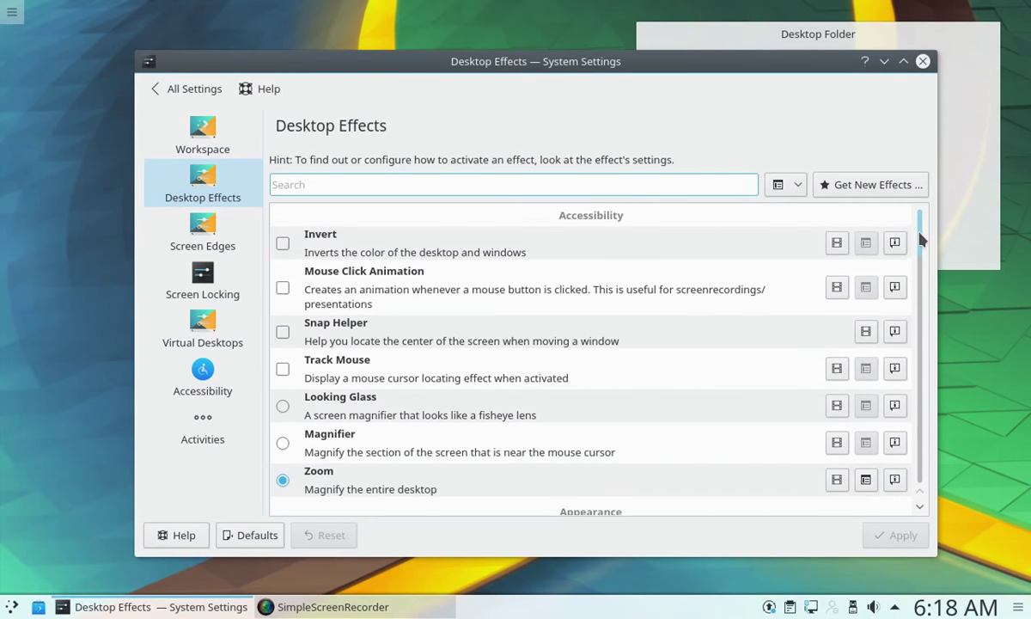
pyautogui.scroll(-6, 921, 240)
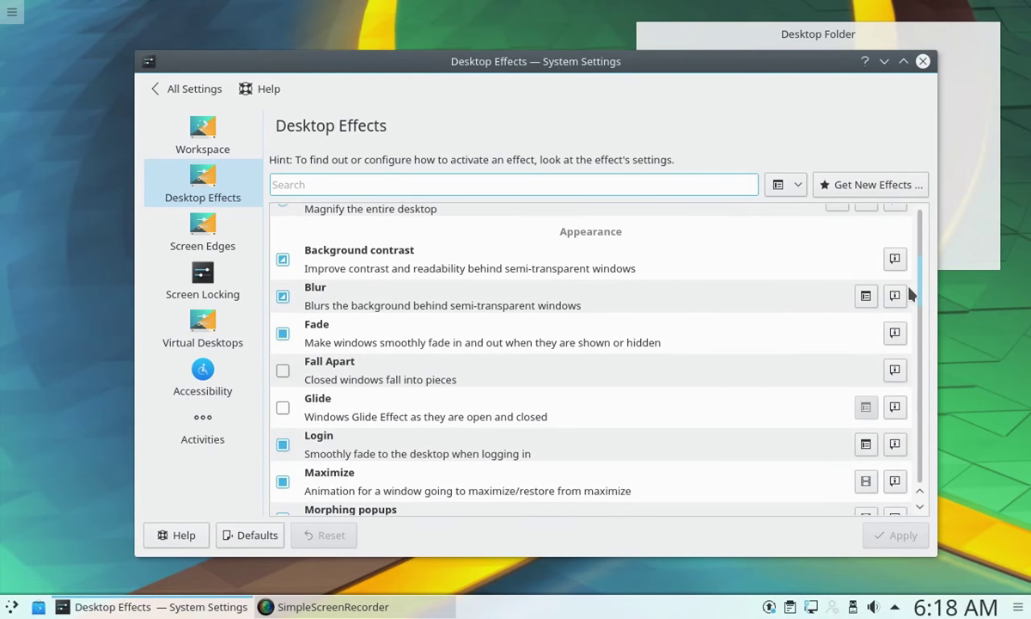
pyautogui.scroll(-2, 910, 301)
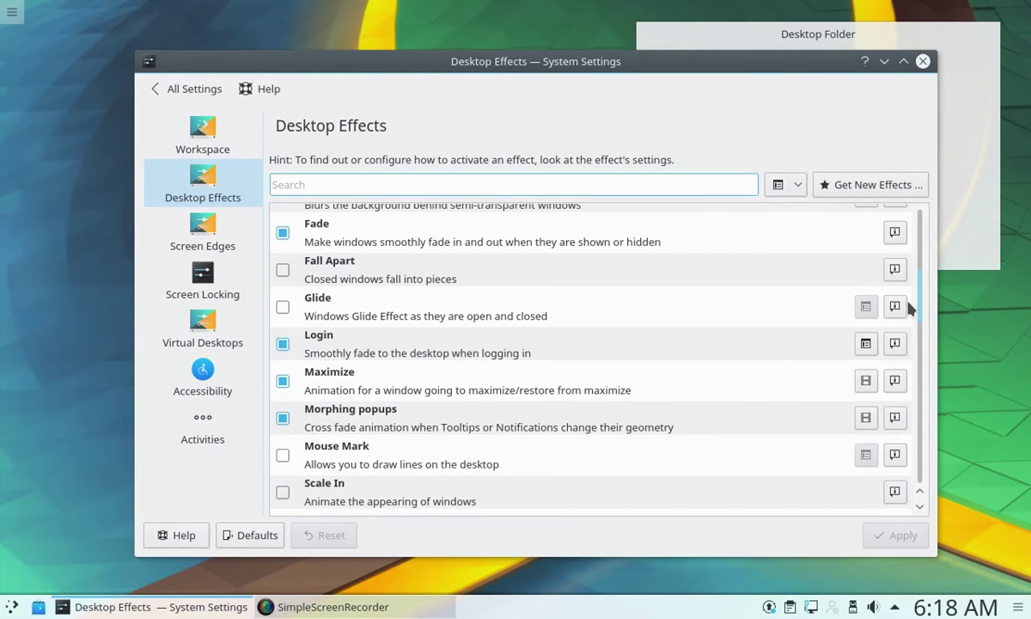
pyautogui.scroll(-3, 908, 309)
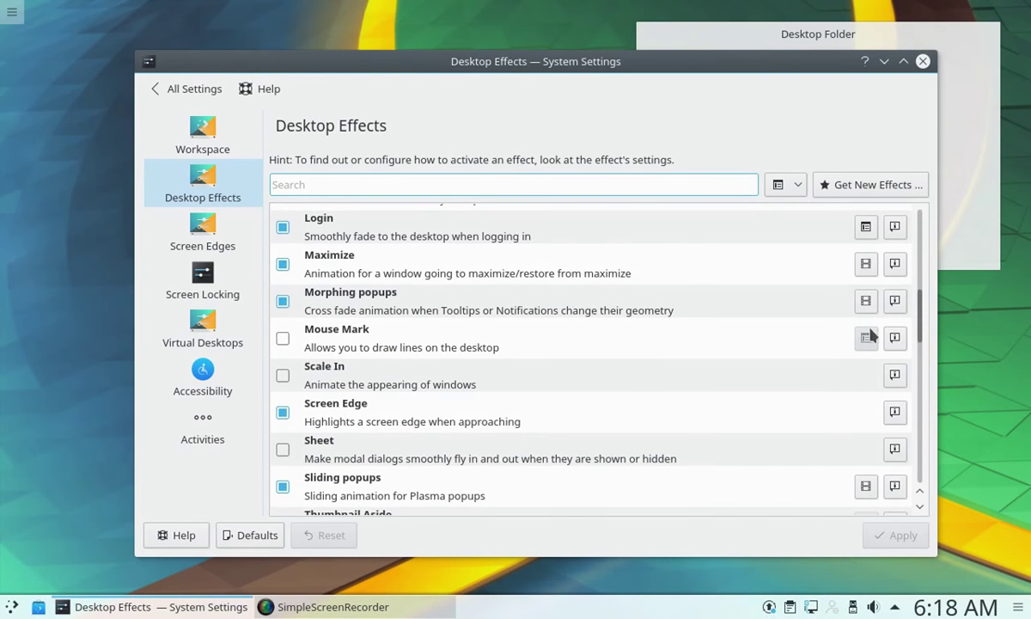
pyautogui.scroll(-1, 487, 373)
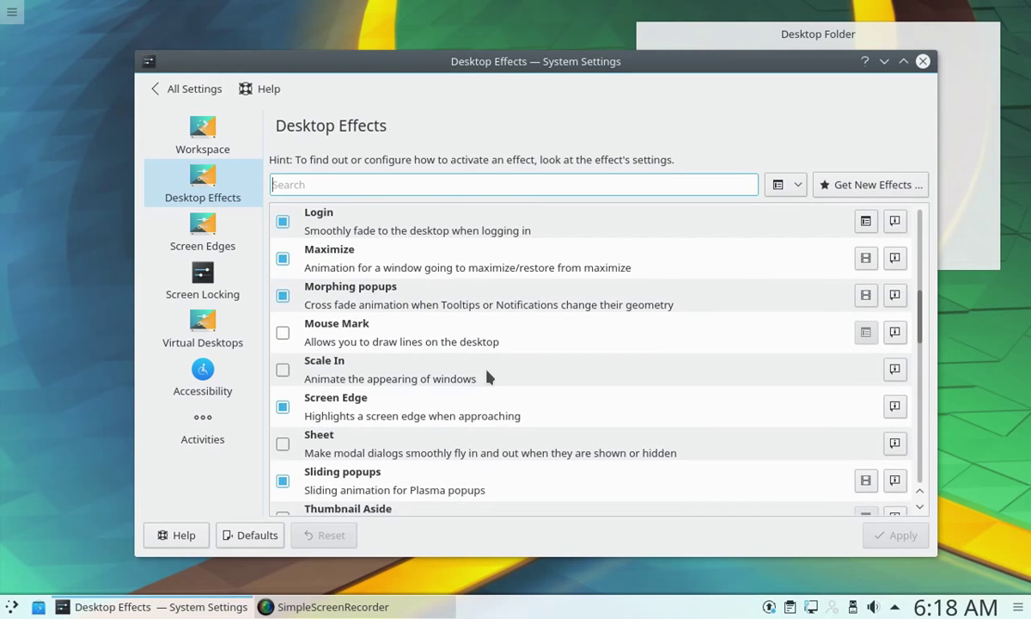
pyautogui.click(286, 445)
pyautogui.scroll(-2, 553, 398)
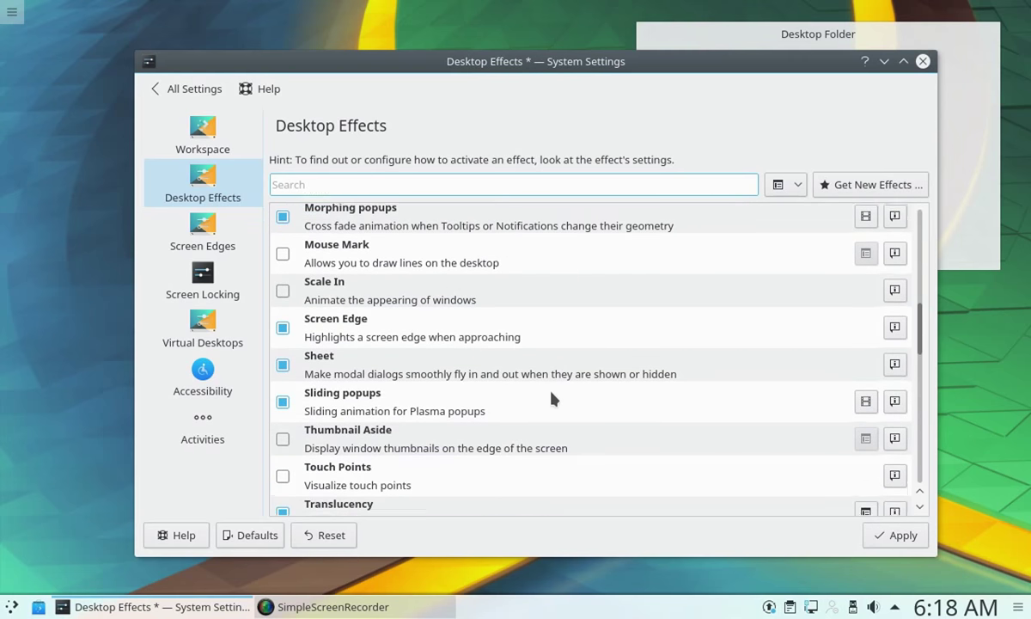
# Enable the Touch Points effect and apply the desktop effects changes
pyautogui.scroll(-2, 552, 398)
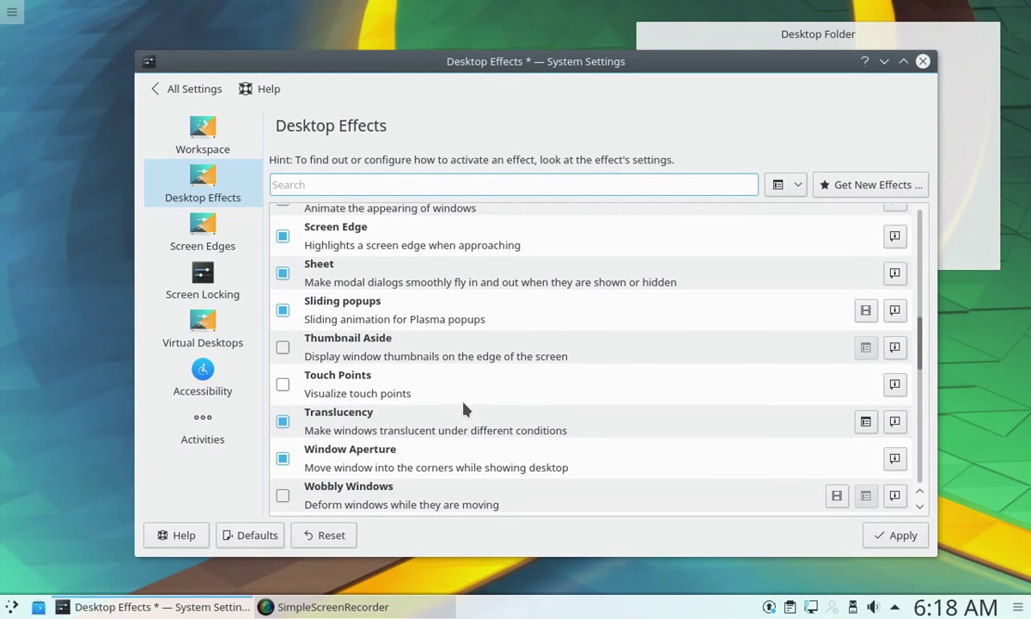
pyautogui.scroll(-1, 474, 411)
pyautogui.click(284, 367)
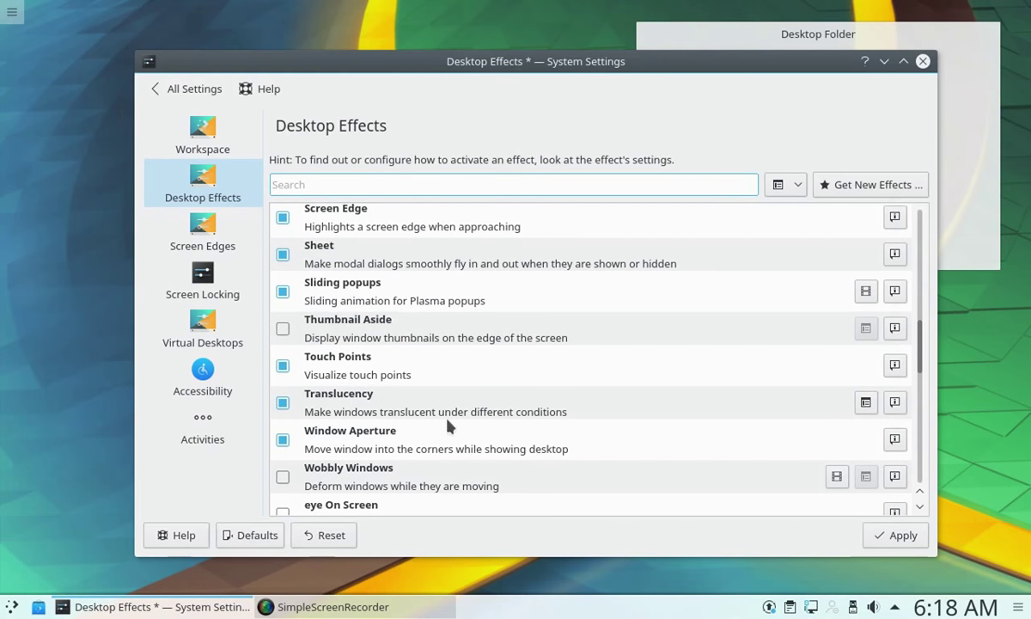
pyautogui.click(902, 535)
# Open the desktop Folder View's contents in Dolphin from its context options and close the Dolphin window
pyautogui.click(423, 50)
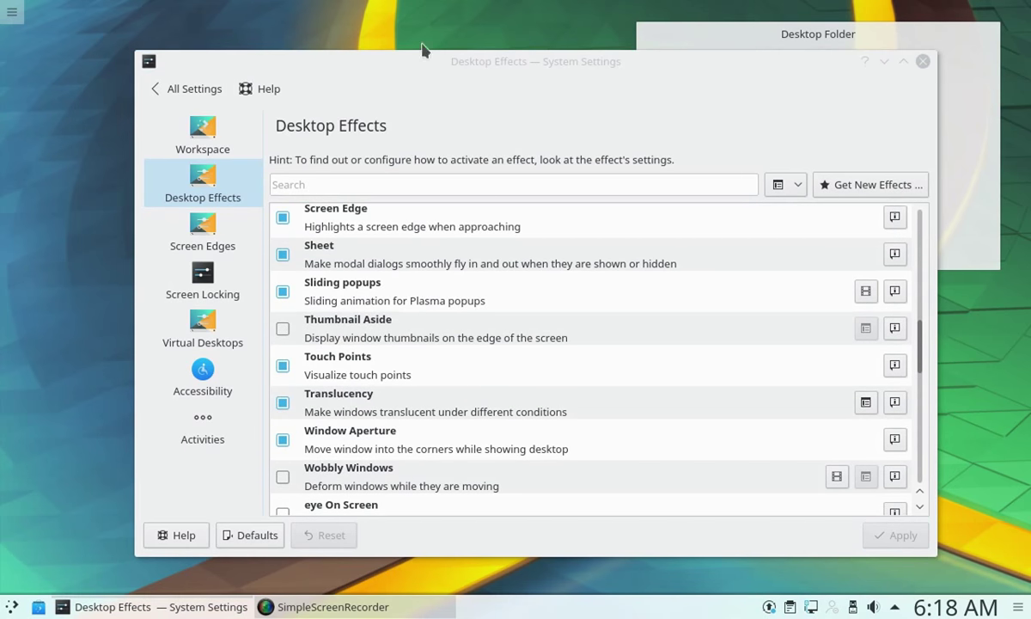
pyautogui.rightClick(964, 135)
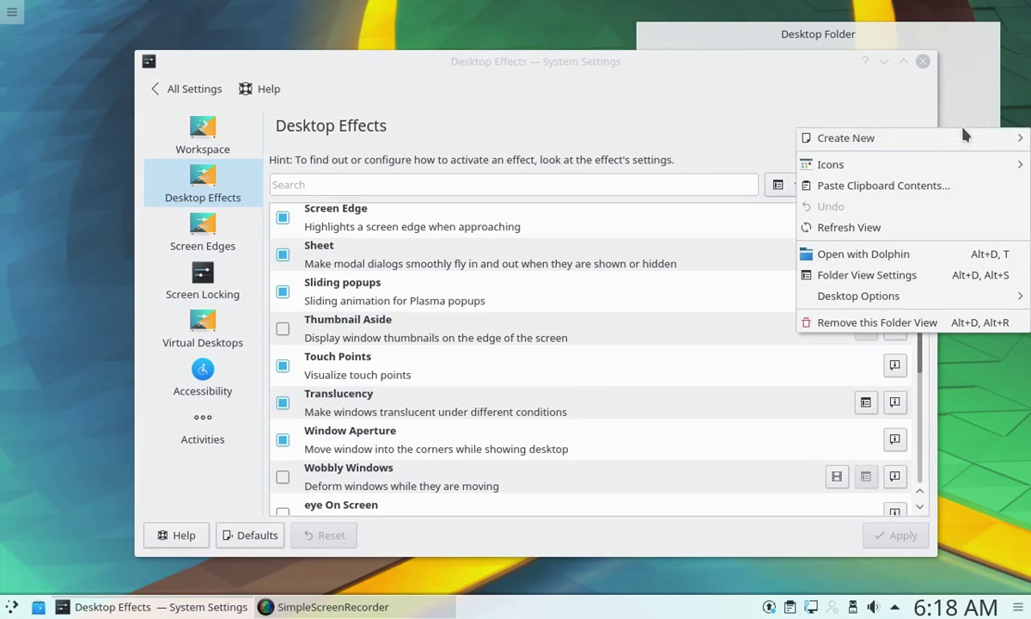
pyautogui.click(691, 88)
pyautogui.rightClick(966, 95)
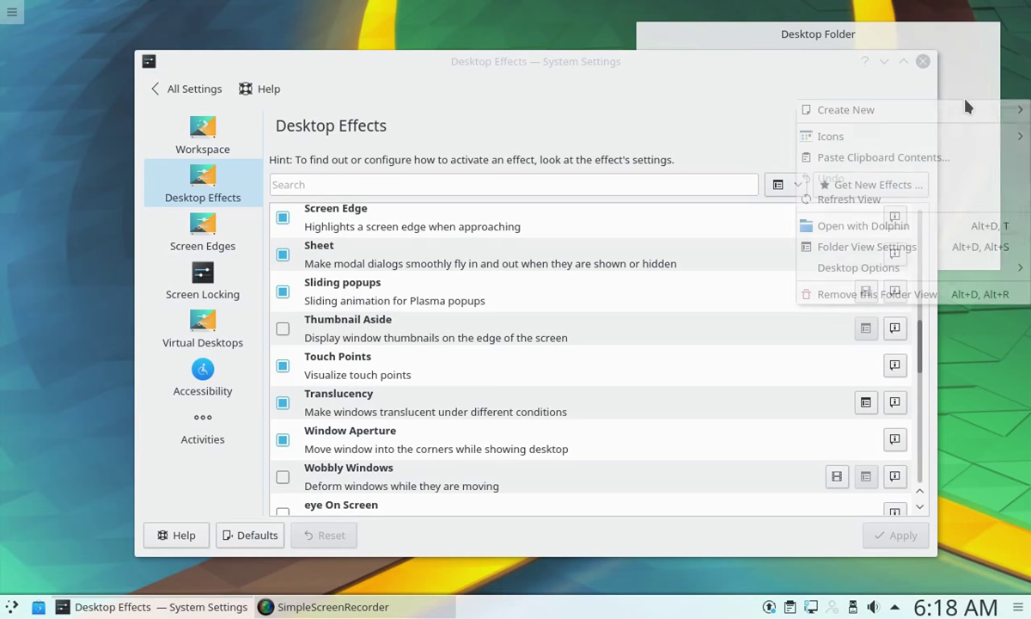
pyautogui.click(864, 227)
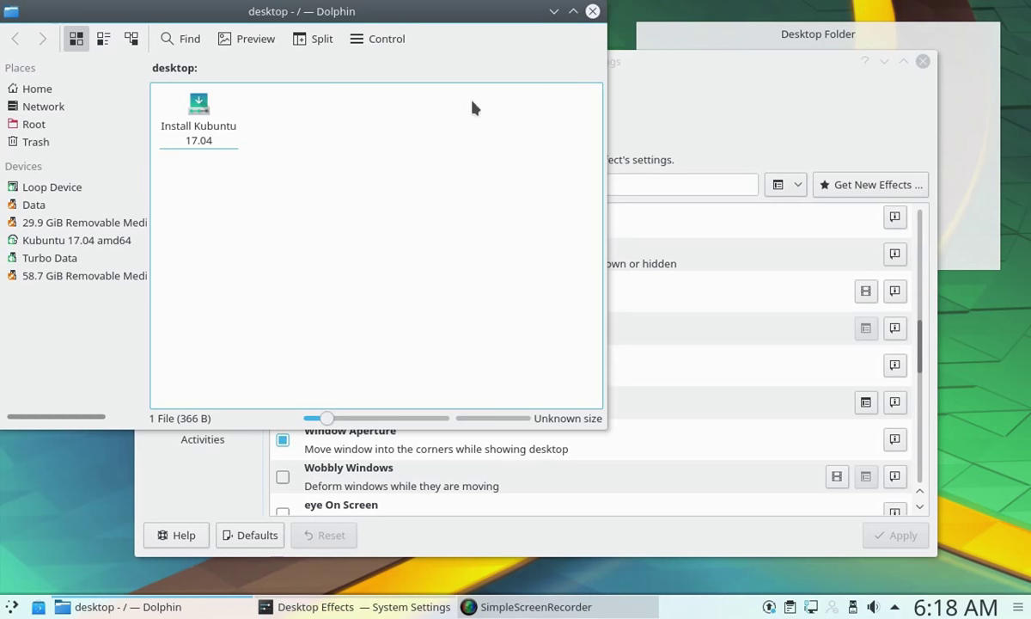
pyautogui.click(592, 12)
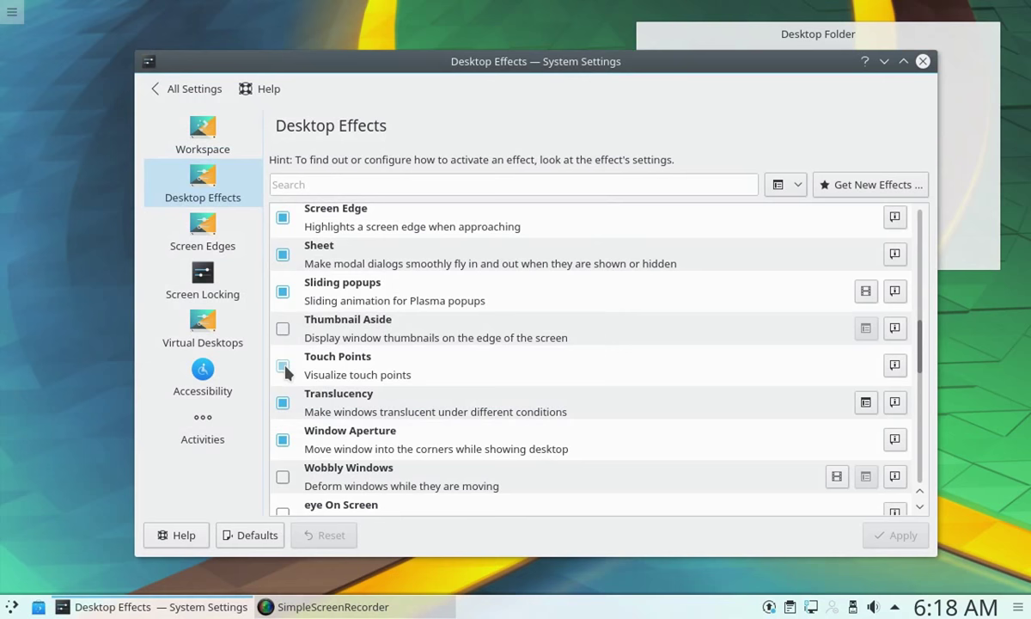
# Disable the Touch Points effect, enable and apply Wobbly Windows, and try it by moving the System Settings window slightly
pyautogui.click(283, 366)
pyautogui.click(896, 535)
pyautogui.scroll(-2, 550, 417)
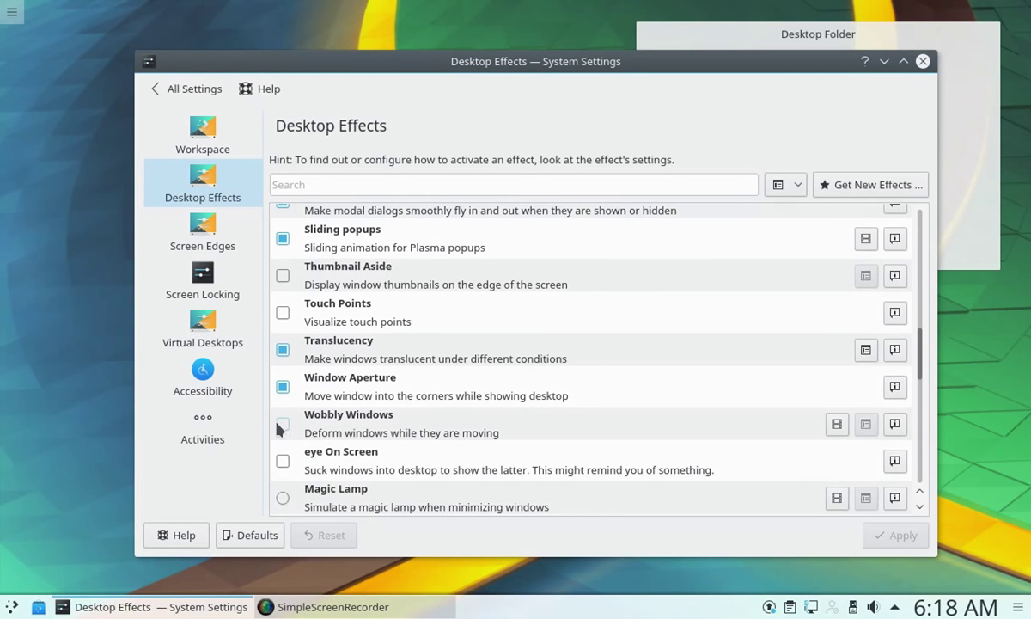
pyautogui.click(282, 423)
pyautogui.click(896, 535)
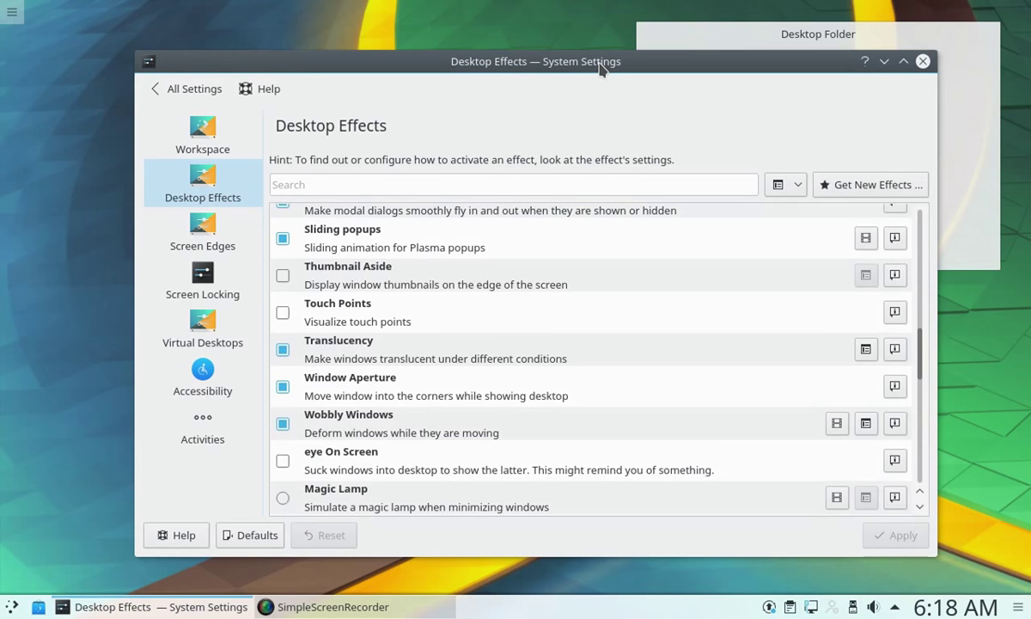
pyautogui.moveTo(601, 68)
pyautogui.mouseDown()
pyautogui.moveTo(593, 45)
pyautogui.moveTo(577, 48)
pyautogui.moveTo(618, 84)
pyautogui.moveTo(525, 44)
pyautogui.moveTo(626, 88)
pyautogui.moveTo(589, 64)
pyautogui.moveTo(562, 71)
pyautogui.moveTo(593, 71)
pyautogui.mouseUp()
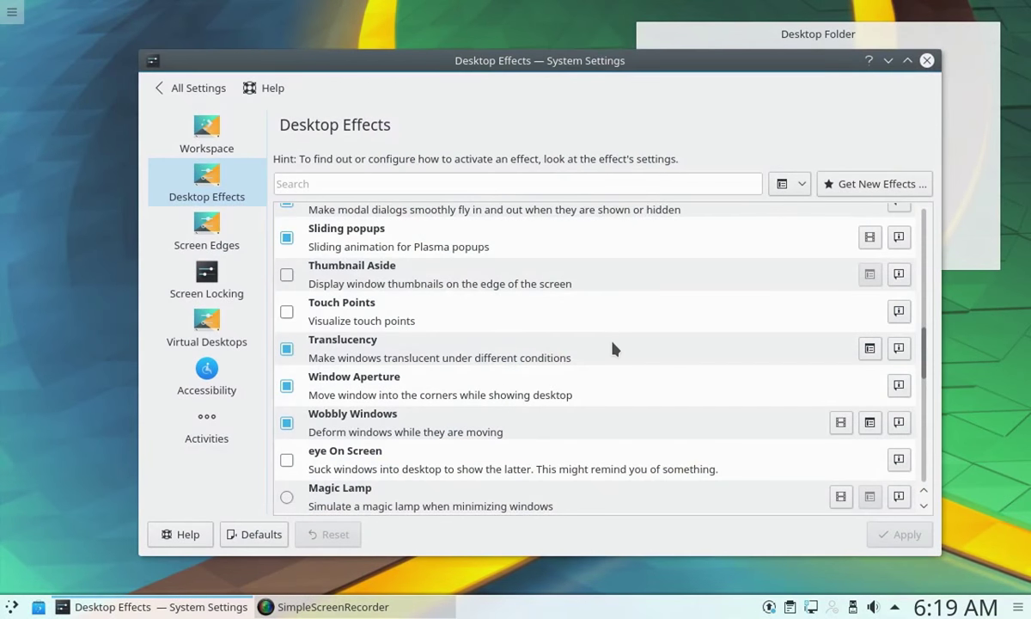
# Enable the eye On Screen effect and apply the change
pyautogui.scroll(-2, 593, 350)
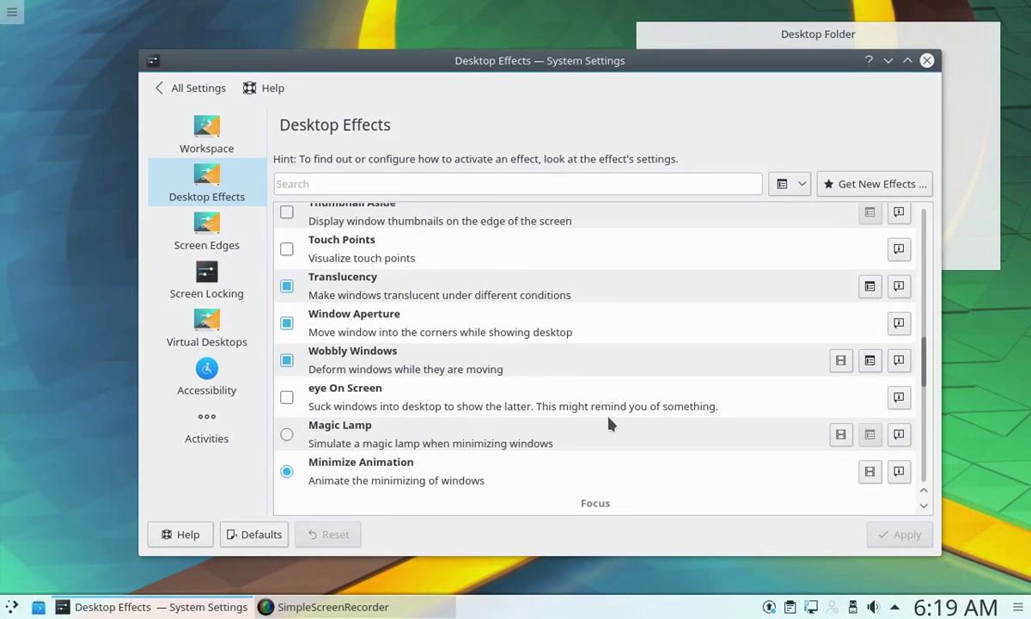
pyautogui.click(286, 394)
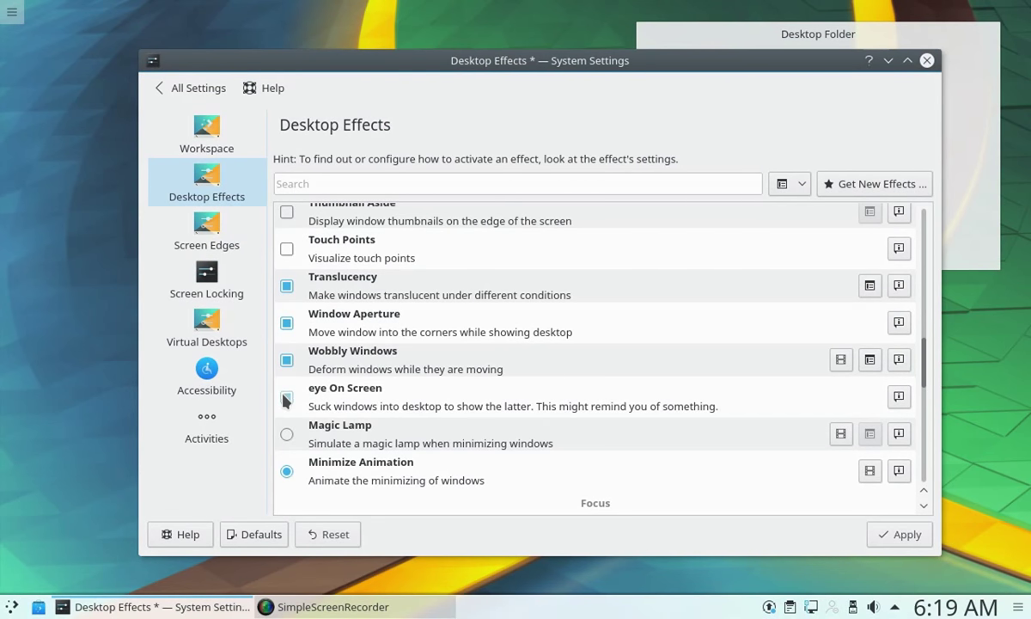
pyautogui.click(900, 535)
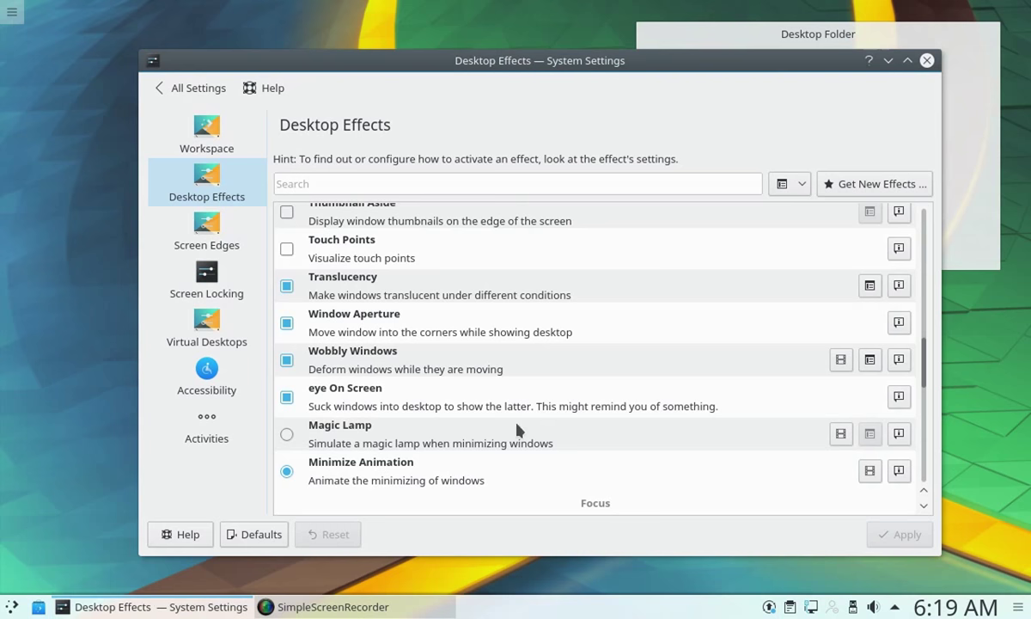
# Minimize and restore the System Settings window, show the SimpleScreenRecorder window, and return to System Settings
pyautogui.click(207, 608)
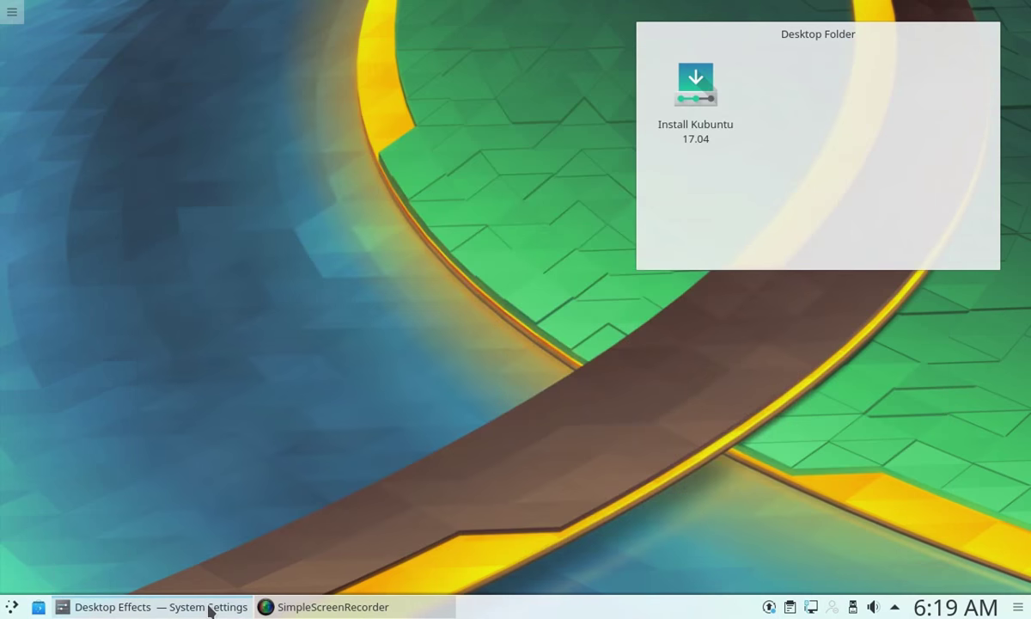
pyautogui.click(207, 609)
pyautogui.click(335, 607)
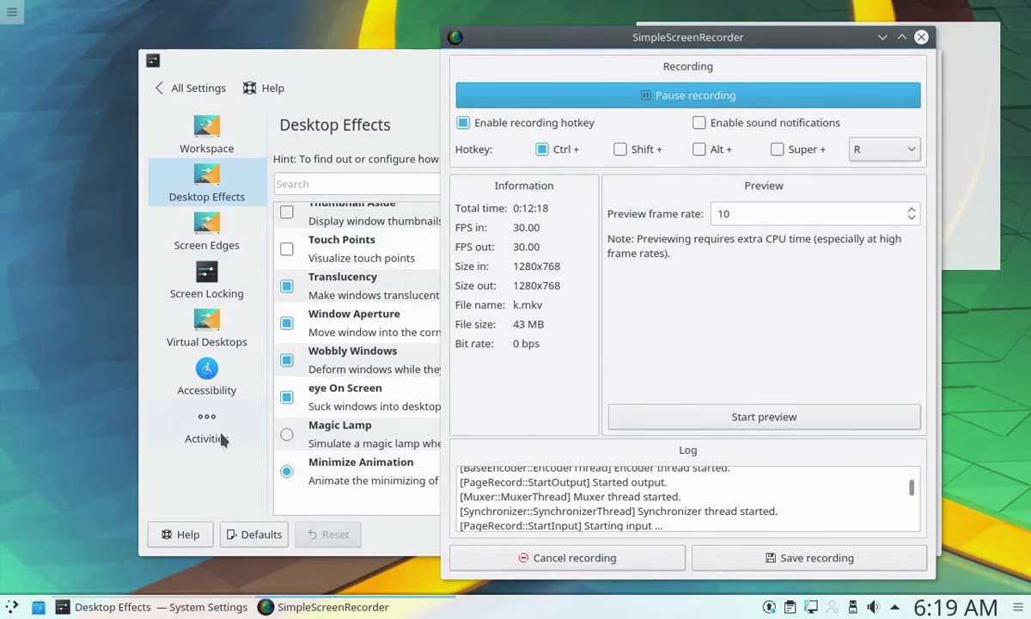
pyautogui.click(216, 471)
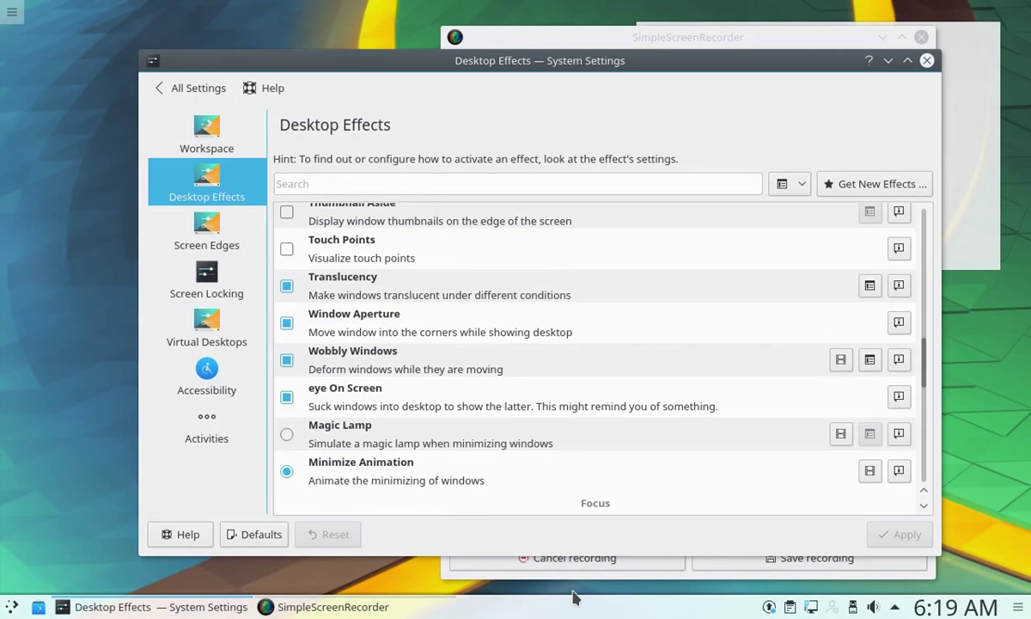
# Find the Minimize all Windows widget by searching for "desk", add it to the panel, and close the widget list
pyautogui.click(1019, 606)
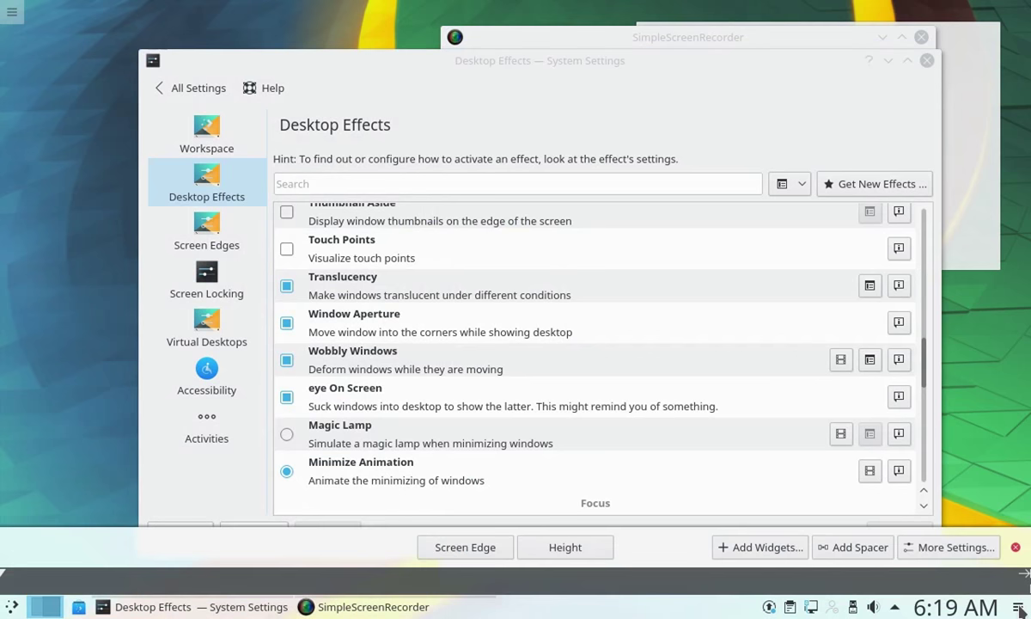
pyautogui.click(790, 549)
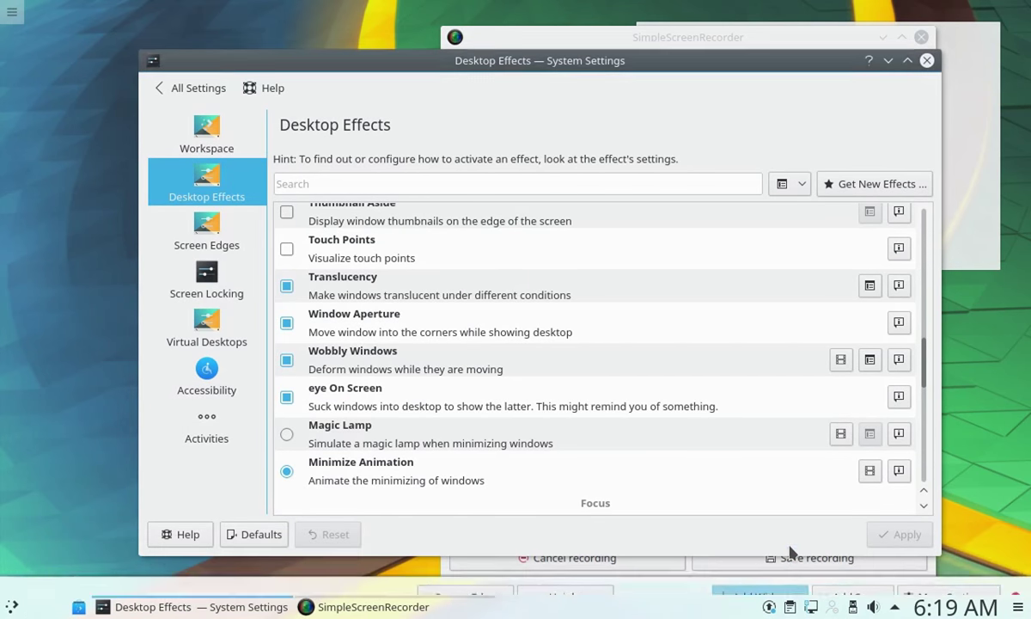
pyautogui.scroll(-1, 163, 340)
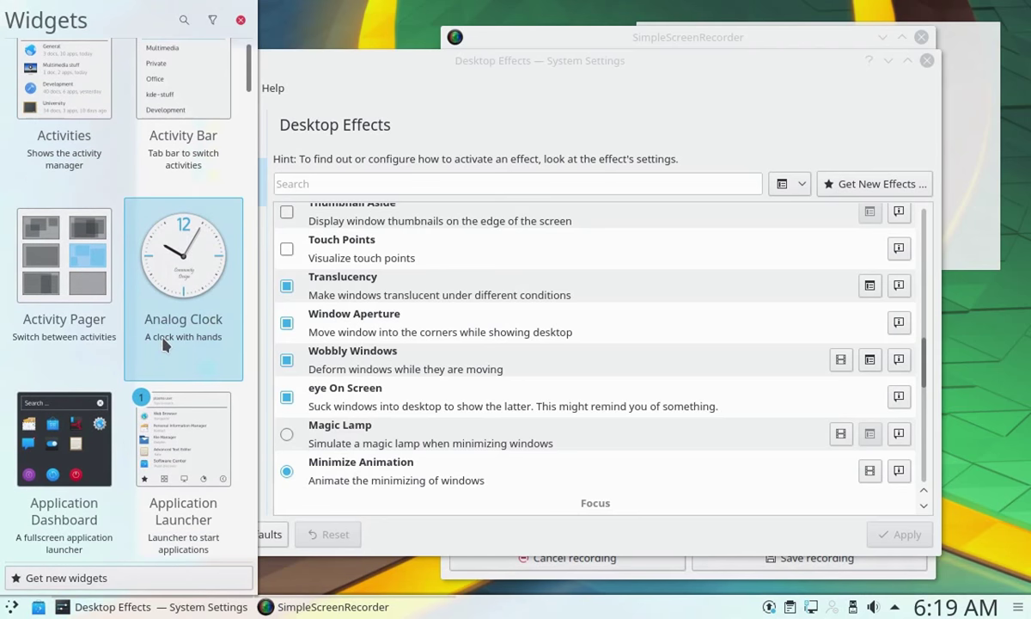
pyautogui.moveTo(249, 73); pyautogui.dragTo(251, 214)
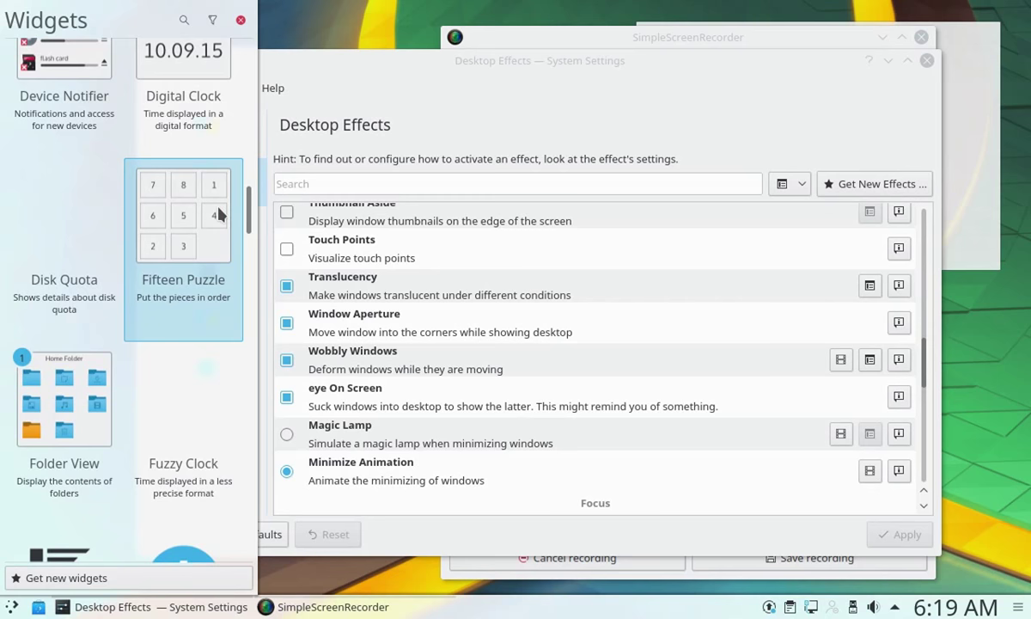
pyautogui.write('des')
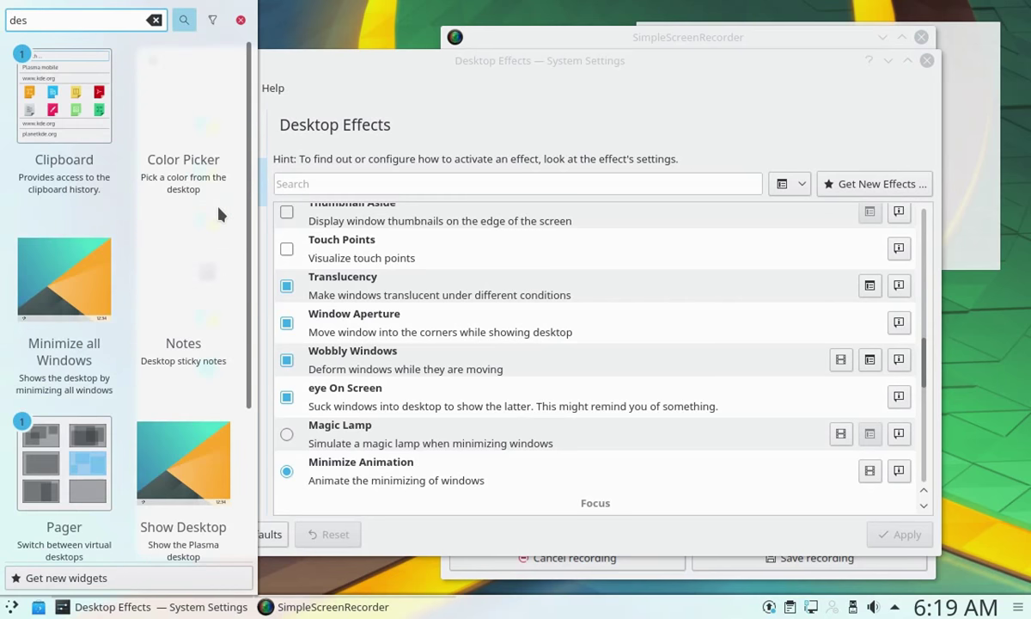
pyautogui.write('k')
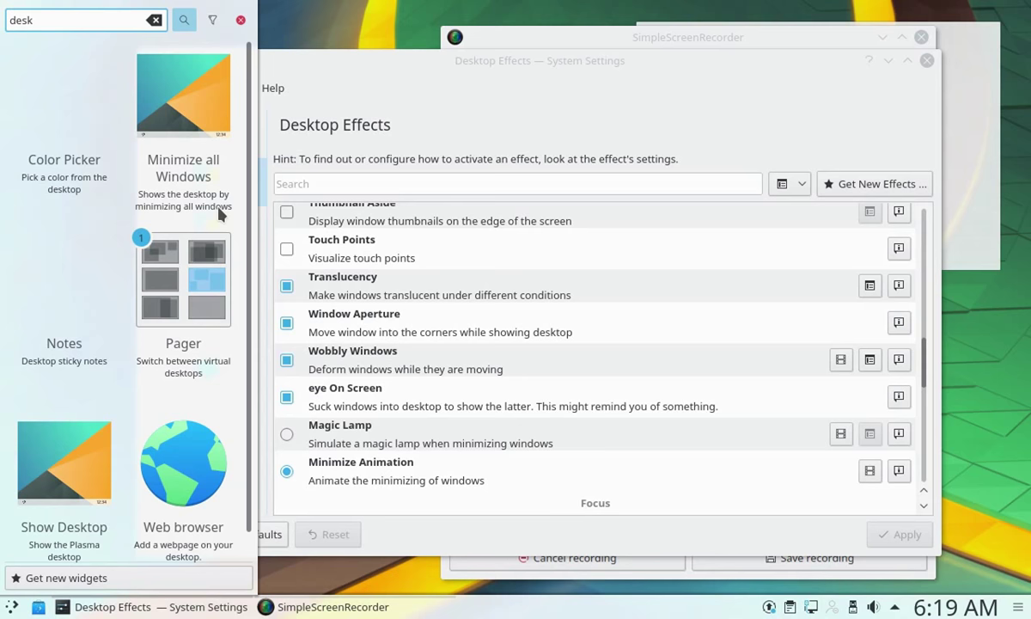
pyautogui.doubleClick(179, 124)
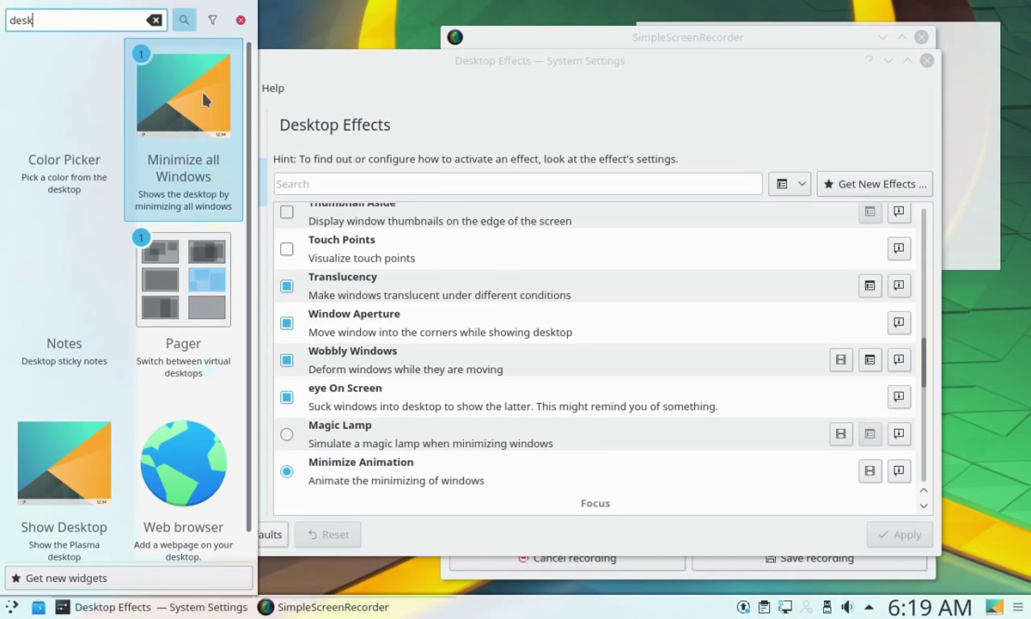
pyautogui.click(241, 21)
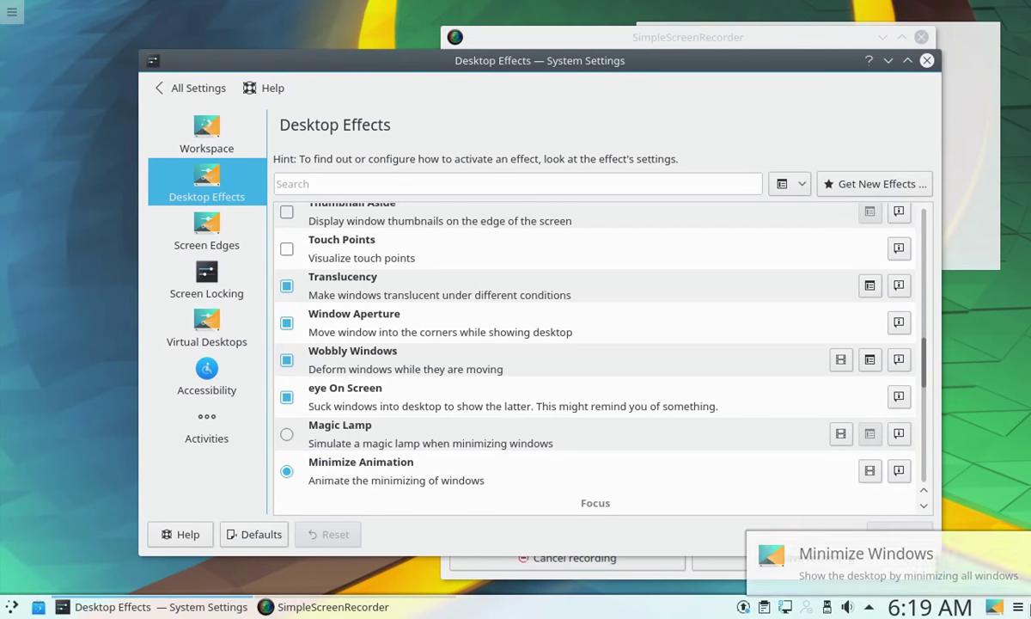
# Move the Minimize all Windows widget to between the Pager and the Discover launcher on the panel, and finish editing the panel
pyautogui.click(1018, 607)
pyautogui.moveTo(997, 608)
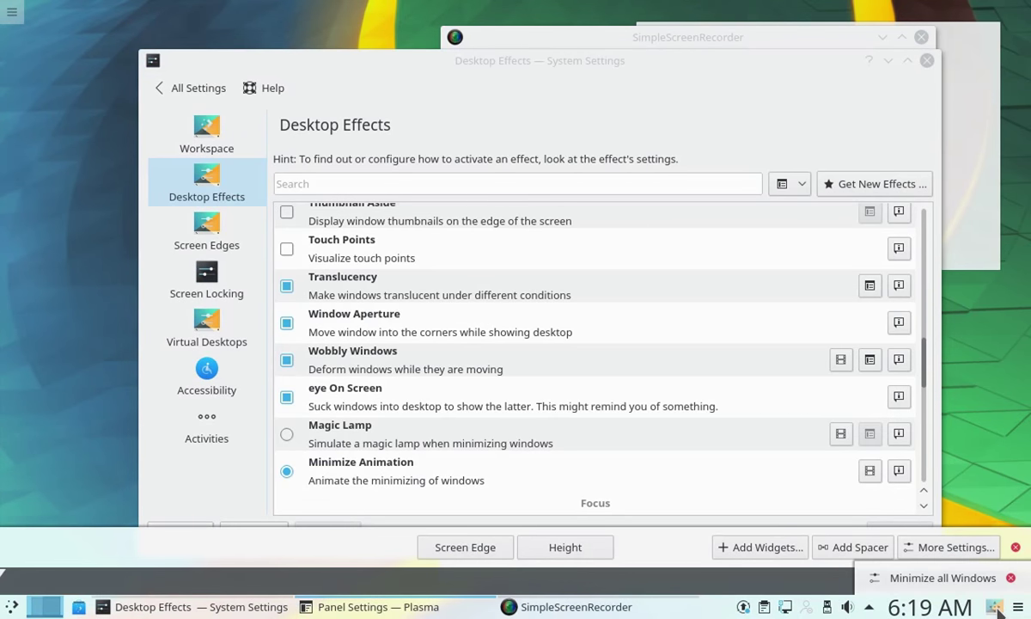
pyautogui.moveTo(992, 608); pyautogui.dragTo(84, 612)
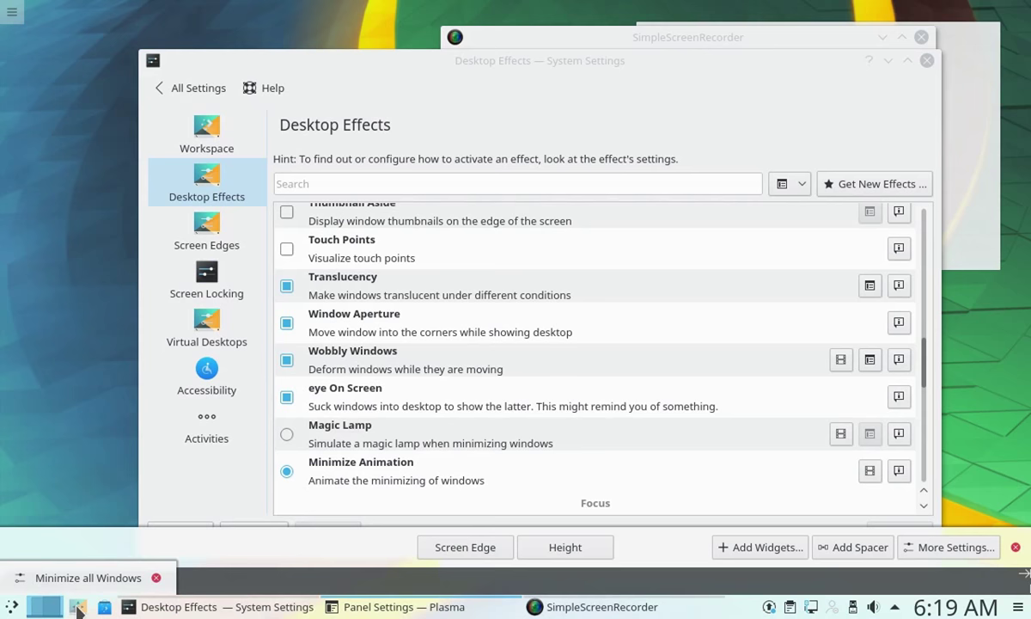
pyautogui.moveTo(78, 608); pyautogui.dragTo(65, 610)
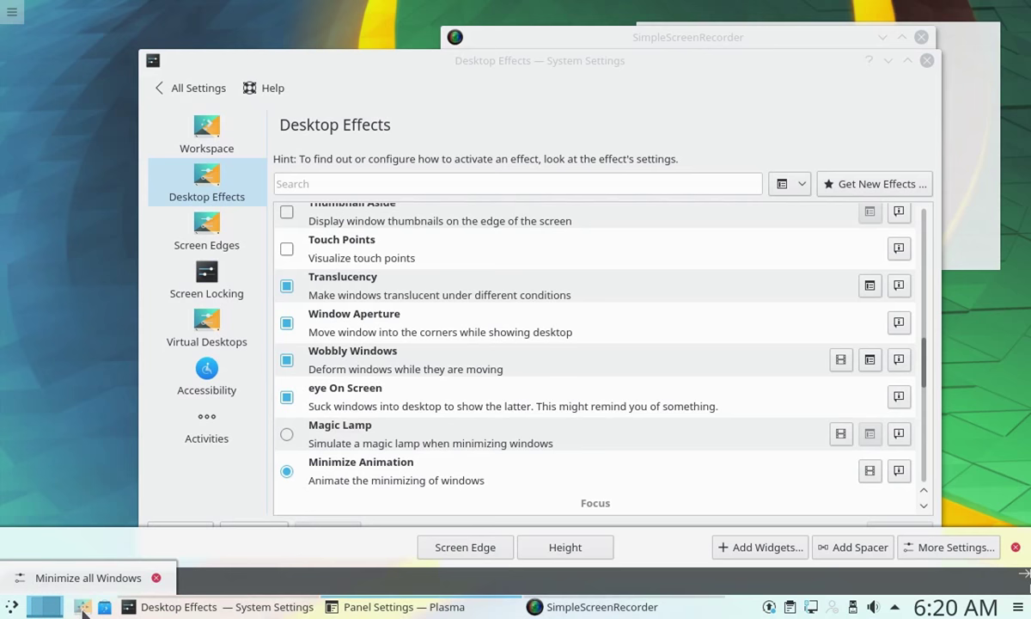
pyautogui.click(1017, 548)
# Try minimizing and restoring all windows with the new panel widget, and show the eye On Screen effect's author and license details
pyautogui.click(38, 606)
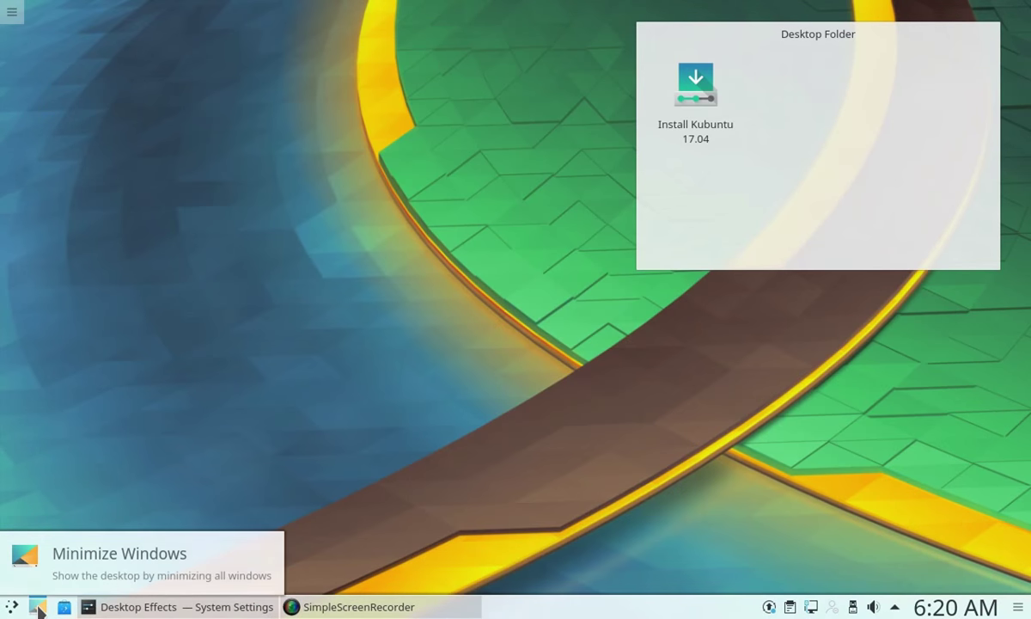
pyautogui.click(37, 607)
pyautogui.click(37, 607)
pyautogui.click(38, 606)
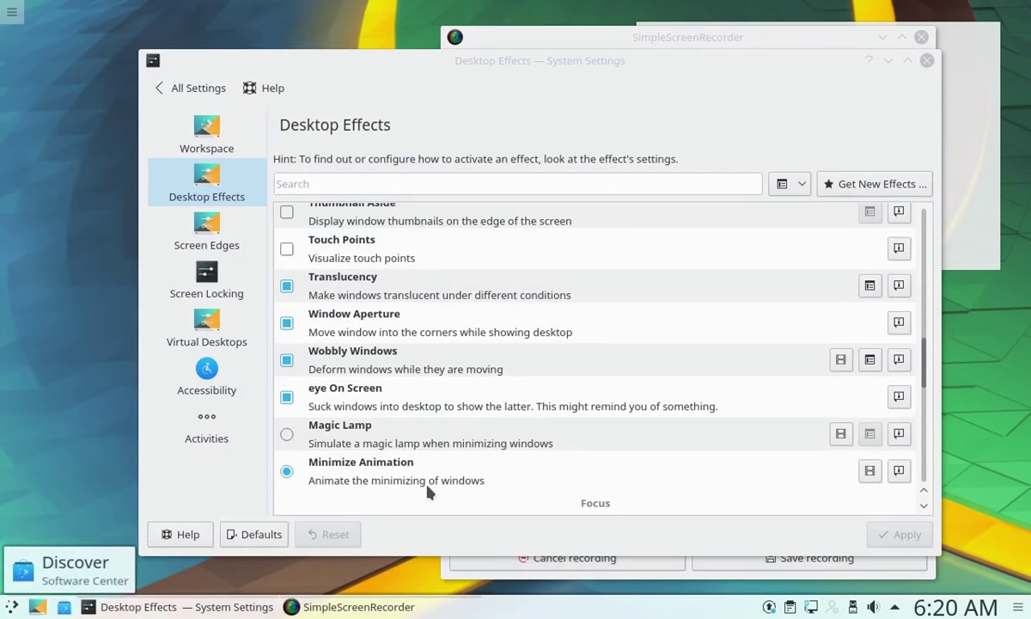
pyautogui.click(895, 400)
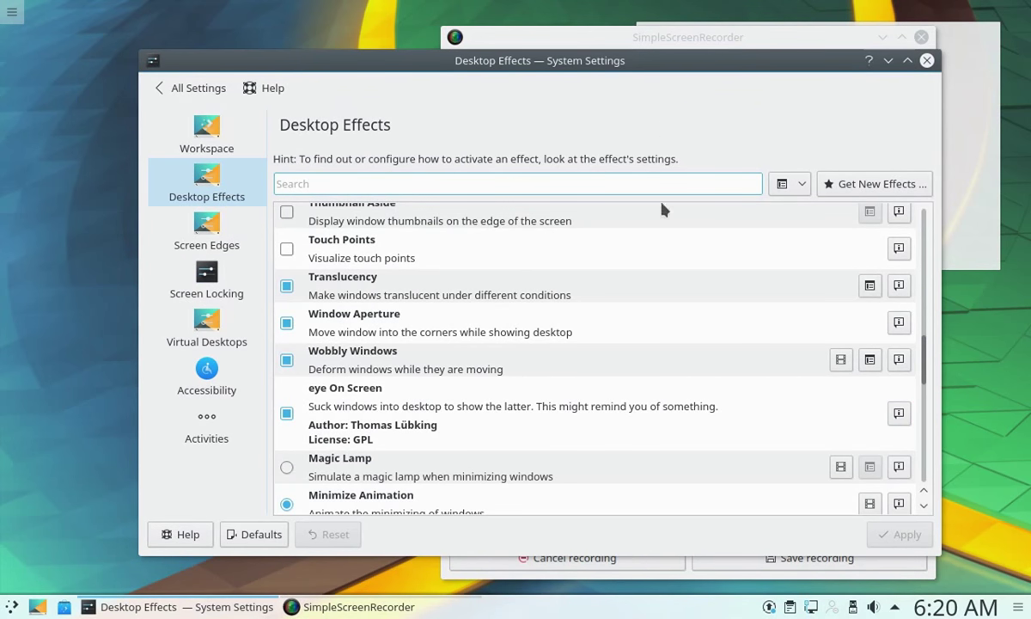
# Minimize the SimpleScreenRecorder window, and minimize and restore the System Settings window
pyautogui.click(712, 39)
pyautogui.click(362, 58)
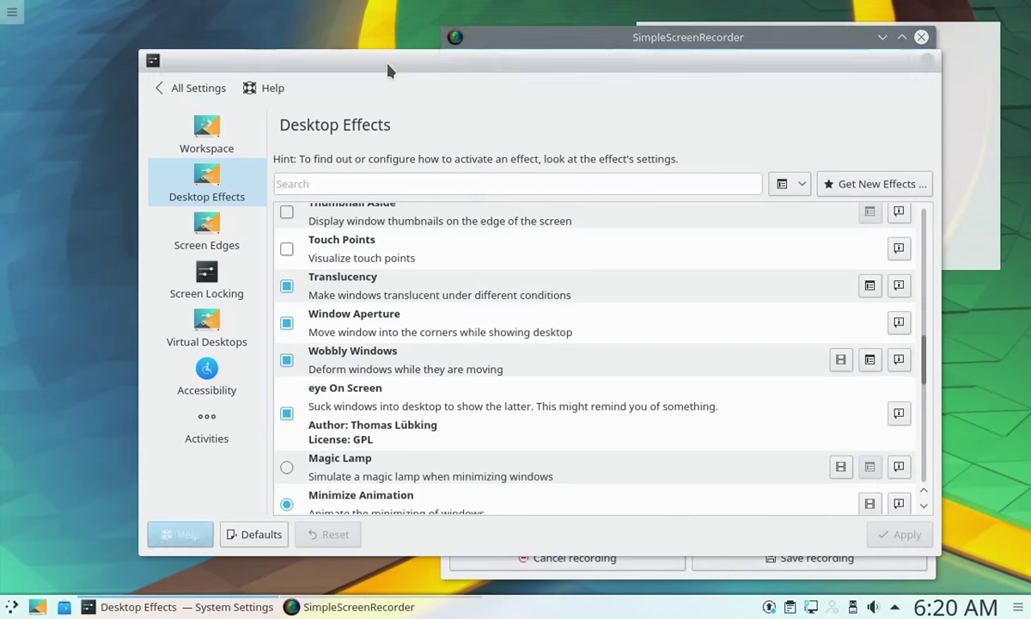
pyautogui.click(550, 41)
pyautogui.click(882, 37)
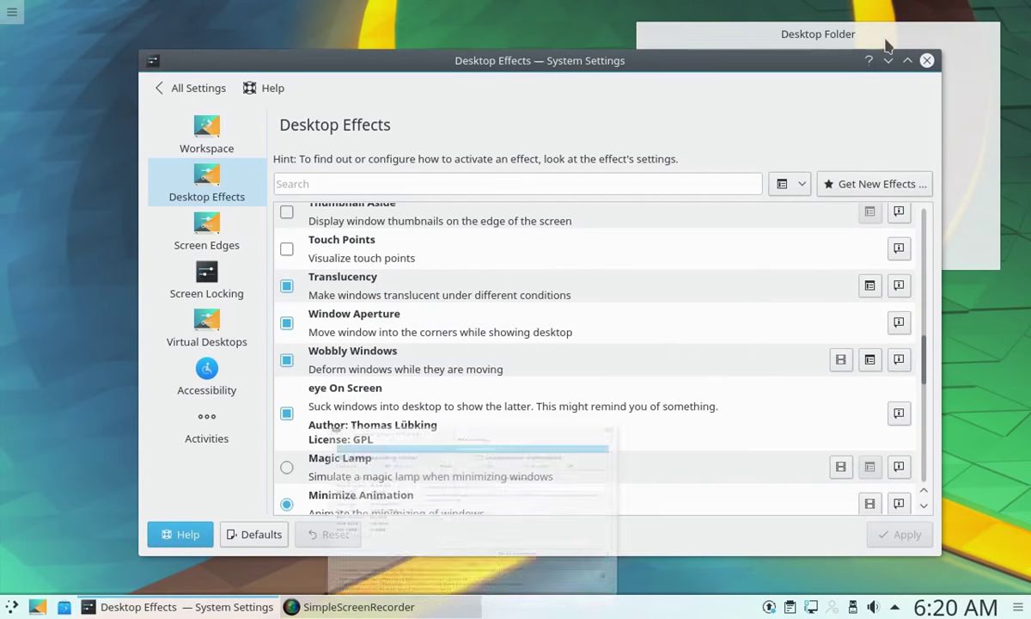
pyautogui.click(887, 60)
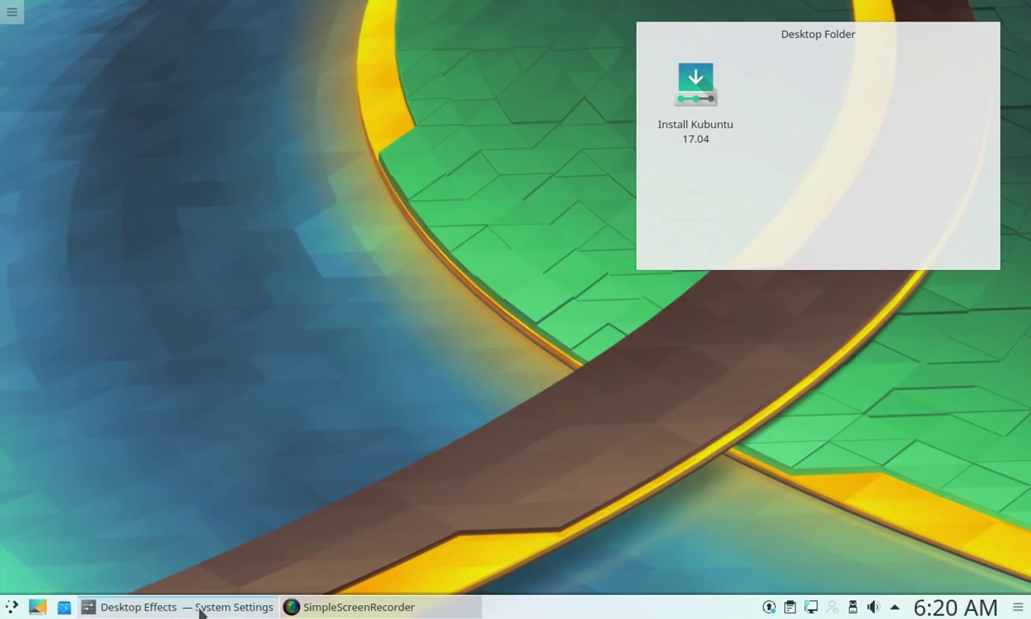
pyautogui.click(201, 607)
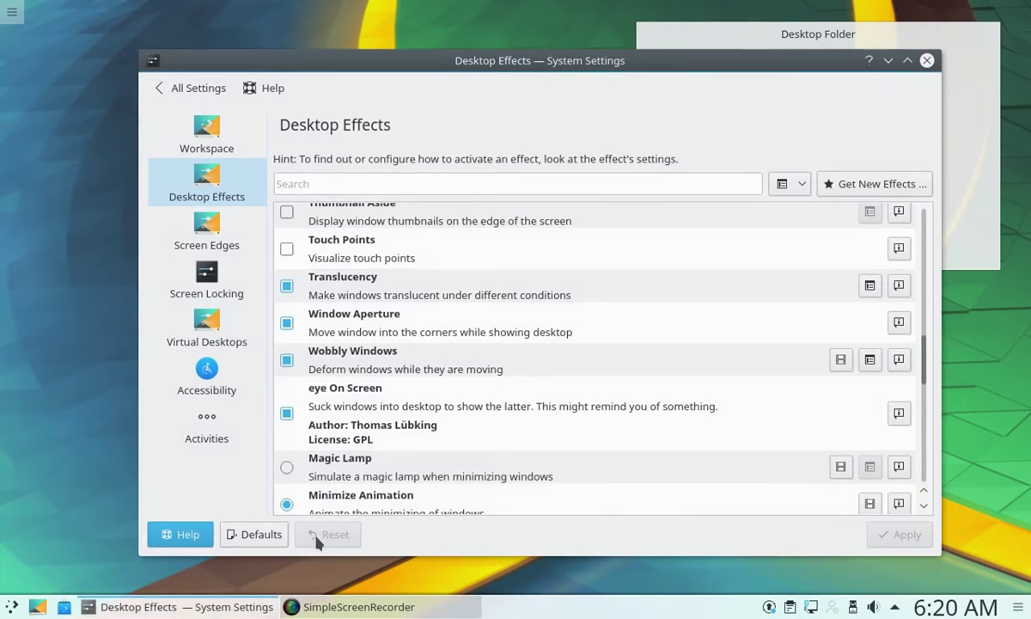
# Disable the eye On Screen effect
pyautogui.click(286, 413)
pyautogui.scroll(-1, 531, 414)
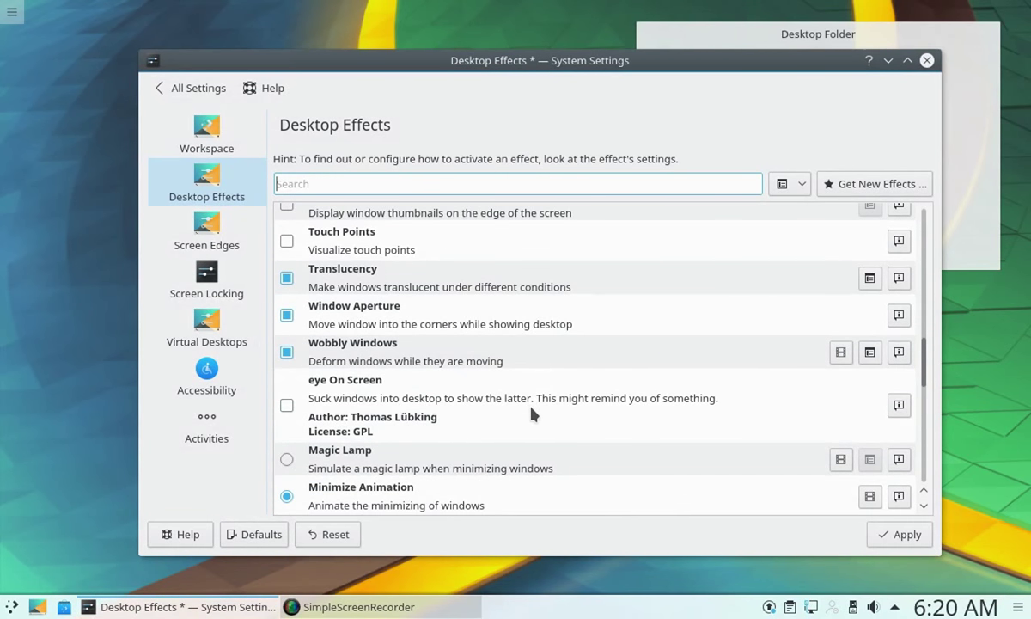
# Minimize all windows with the panel widget and restore them to check the desktop-showing animation
pyautogui.scroll(3, 405, 414)
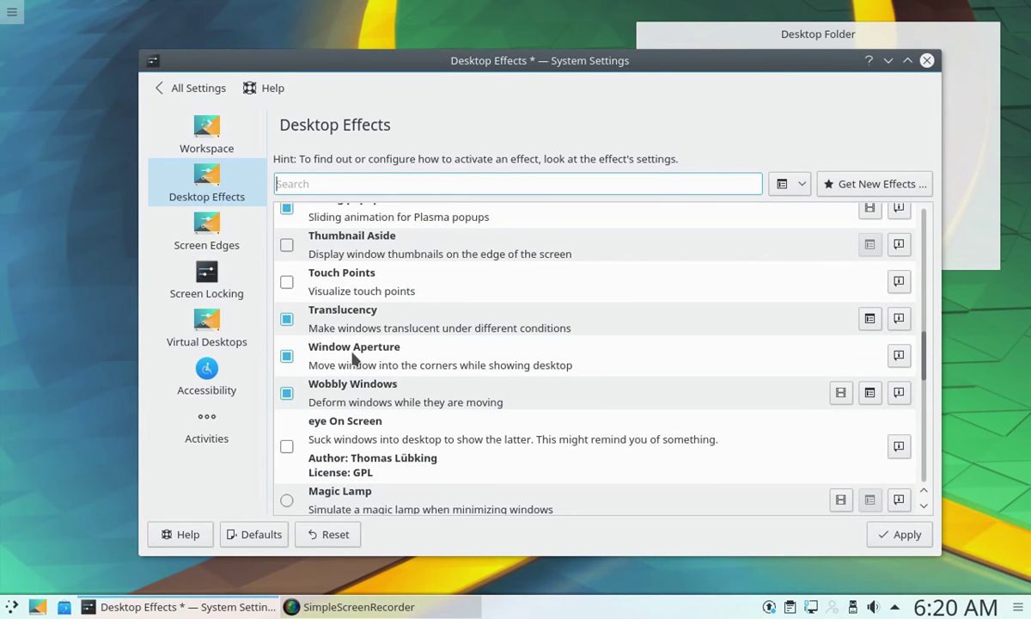
pyautogui.click(37, 606)
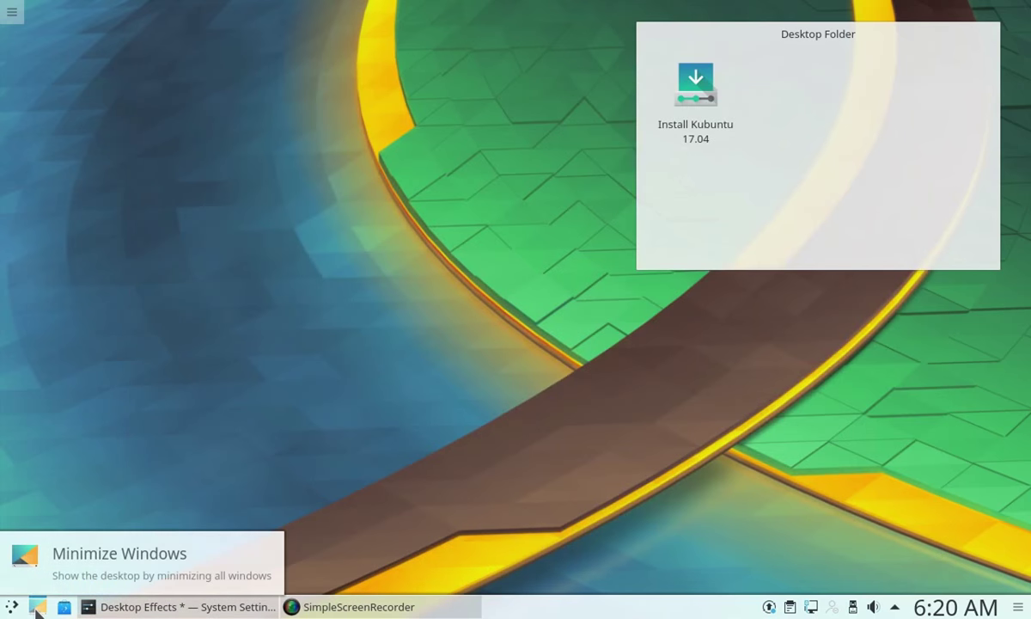
pyautogui.click(37, 607)
# Disable the Sheet desktop effect and apply the change
pyautogui.scroll(3, 435, 410)
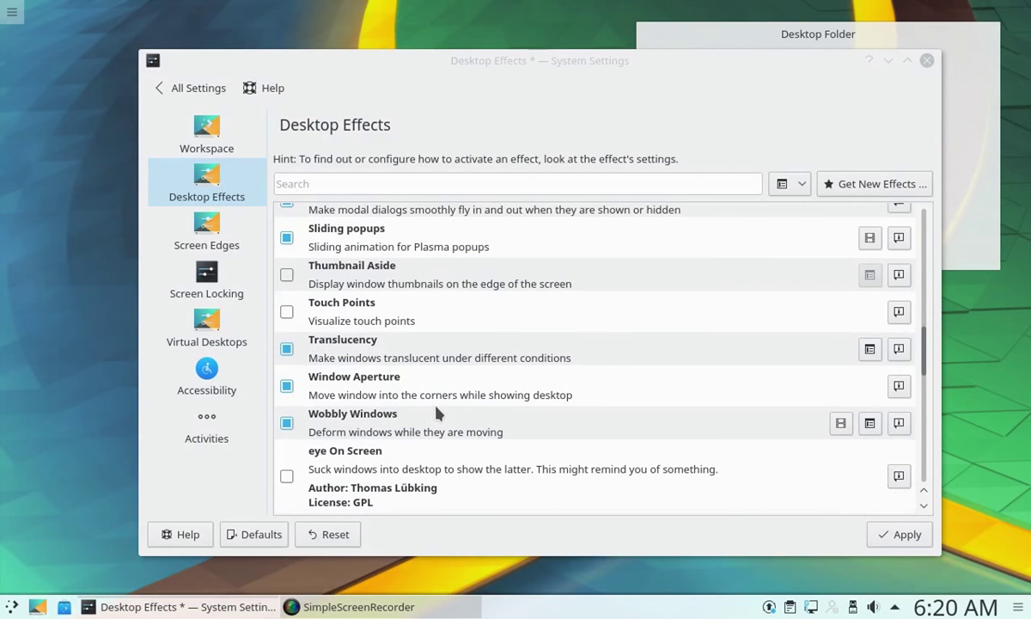
pyautogui.scroll(1, 473, 407)
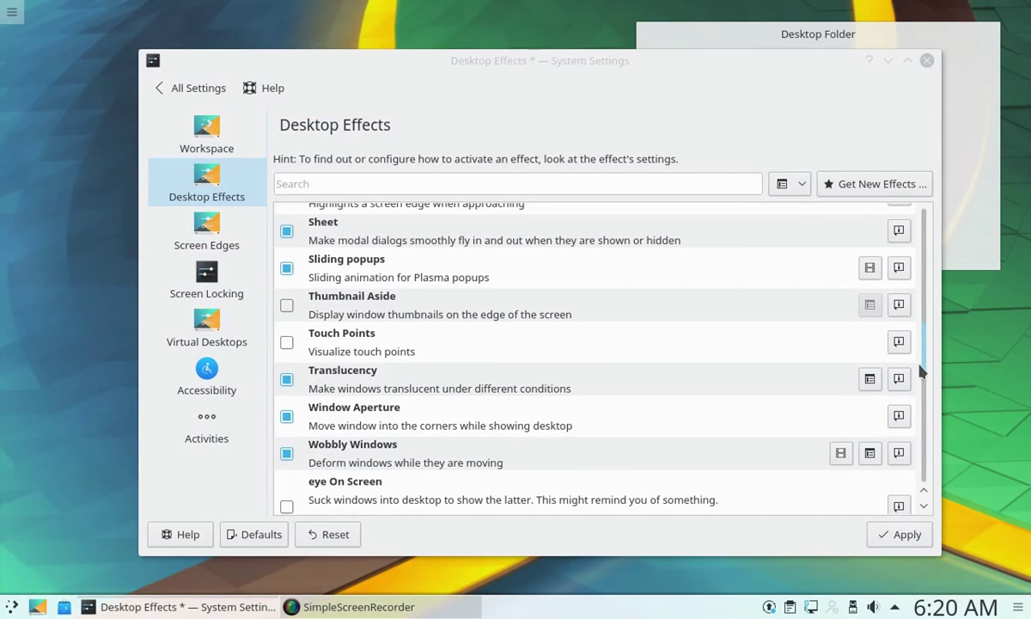
pyautogui.moveTo(920, 341); pyautogui.dragTo(923, 322)
pyautogui.click(290, 341)
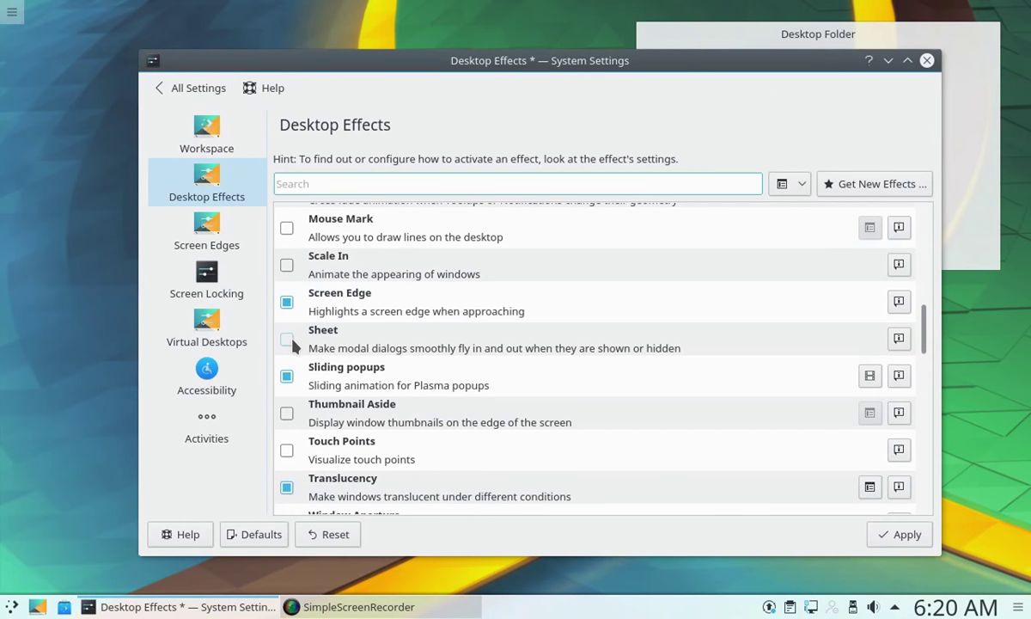
pyautogui.click(879, 534)
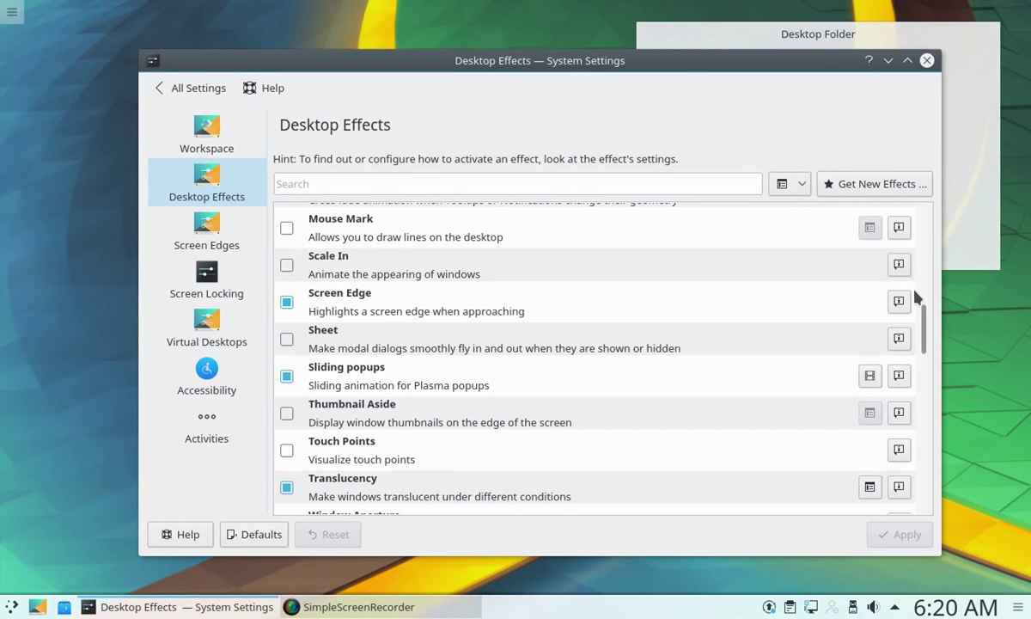
# Select Magic Lamp as the window minimizing effect and apply the change
pyautogui.moveTo(926, 342); pyautogui.dragTo(925, 384)
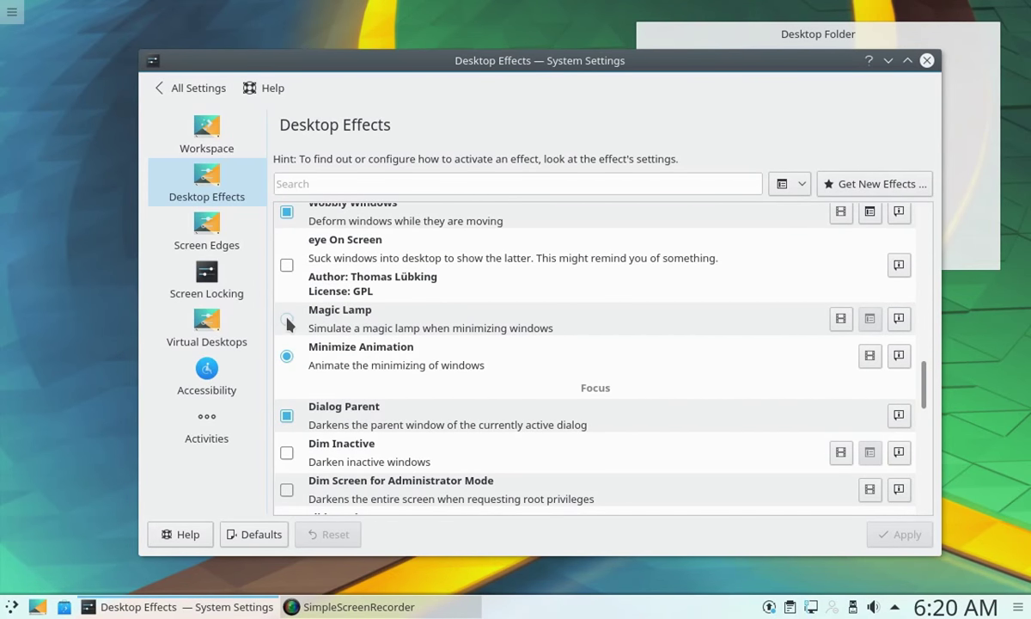
pyautogui.click(287, 319)
pyautogui.click(898, 537)
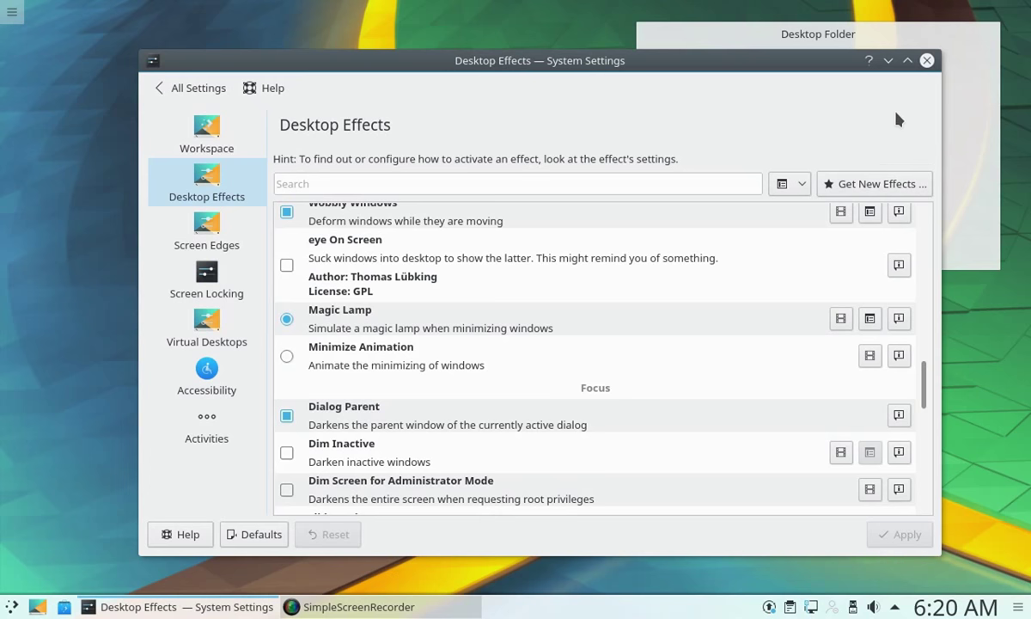
# Try the Magic Lamp effect by minimizing and restoring the System Settings window
pyautogui.click(888, 60)
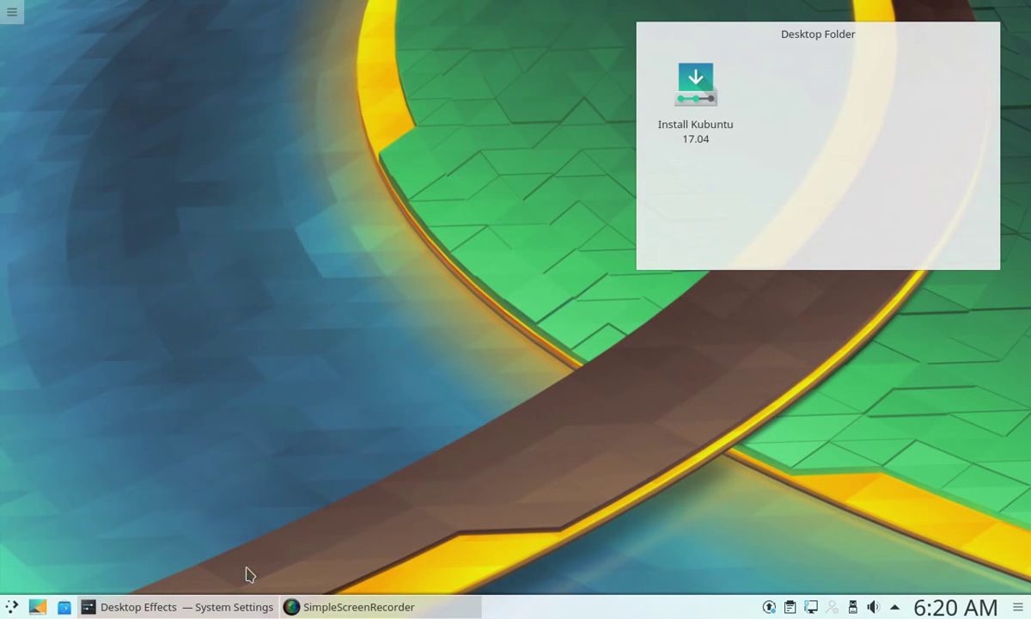
pyautogui.click(221, 606)
pyautogui.click(215, 606)
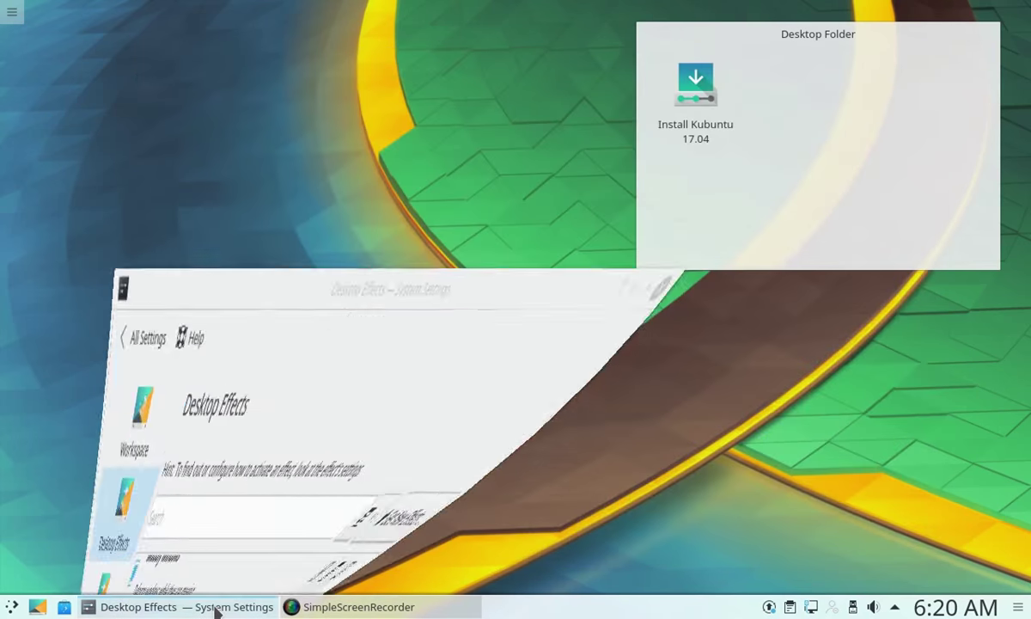
pyautogui.click(214, 607)
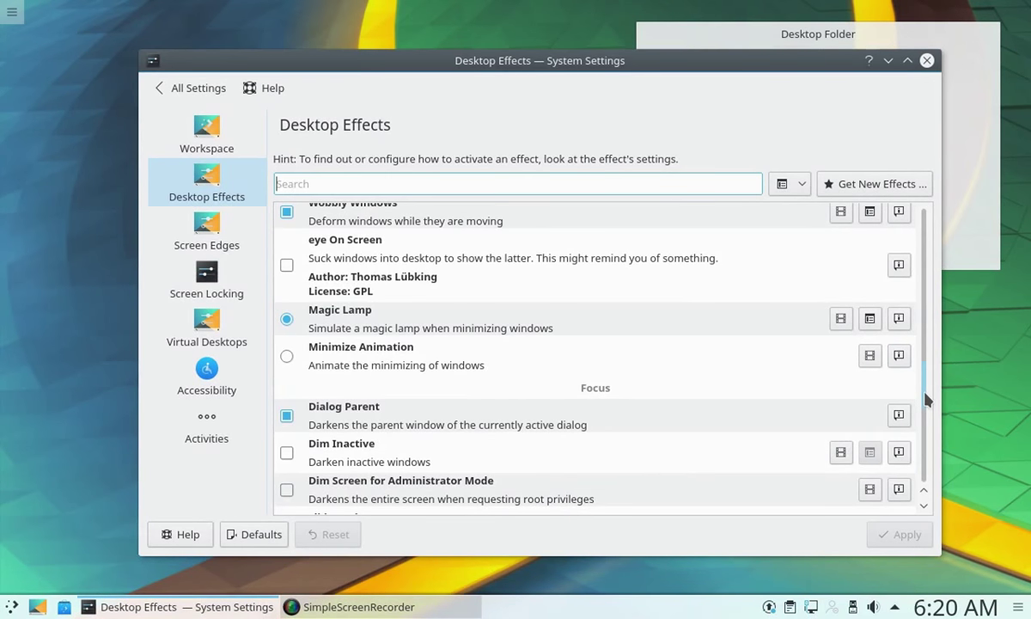
# Enable the Slide Back effect in the Focus group and apply the change
pyautogui.moveTo(926, 400); pyautogui.dragTo(926, 418)
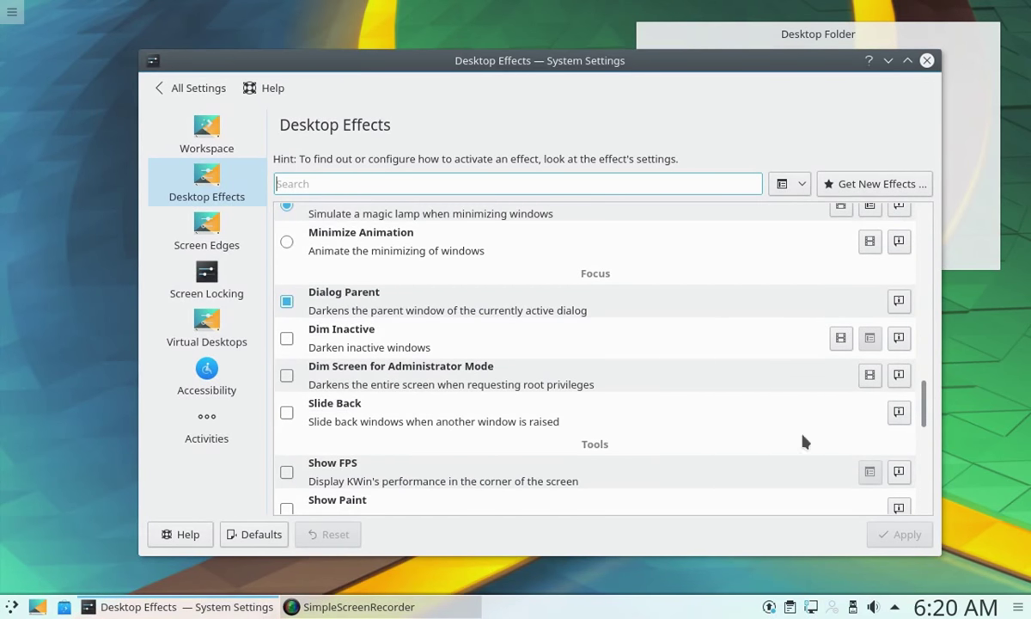
pyautogui.click(287, 413)
pyautogui.click(902, 534)
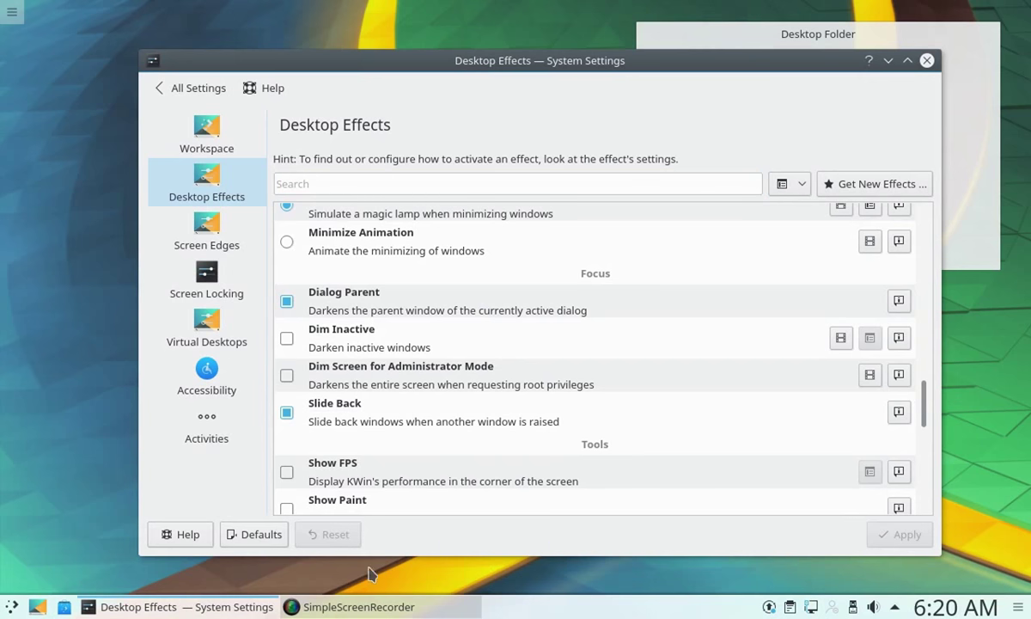
# Try the Slide Back effect by alternately raising the SimpleScreenRecorder and System Settings windows
pyautogui.click(257, 607)
pyautogui.click(240, 607)
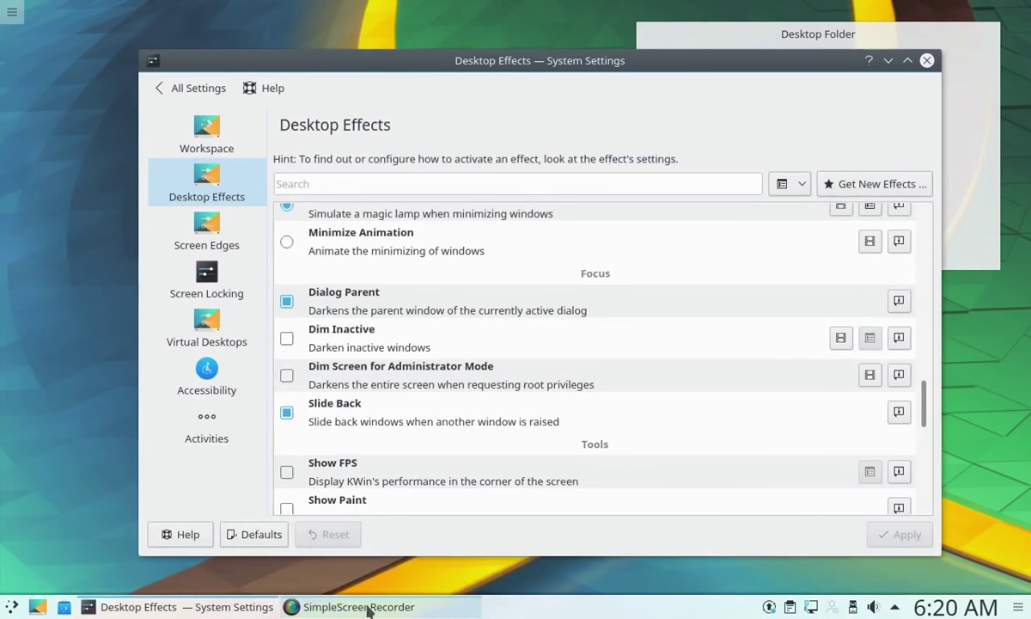
pyautogui.click(344, 607)
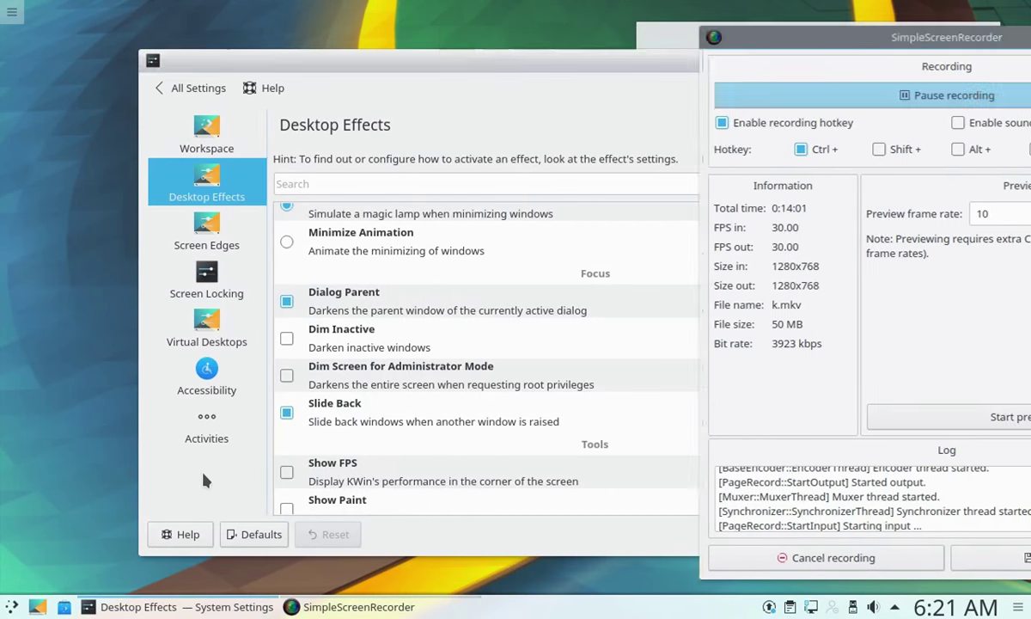
pyautogui.click(204, 481)
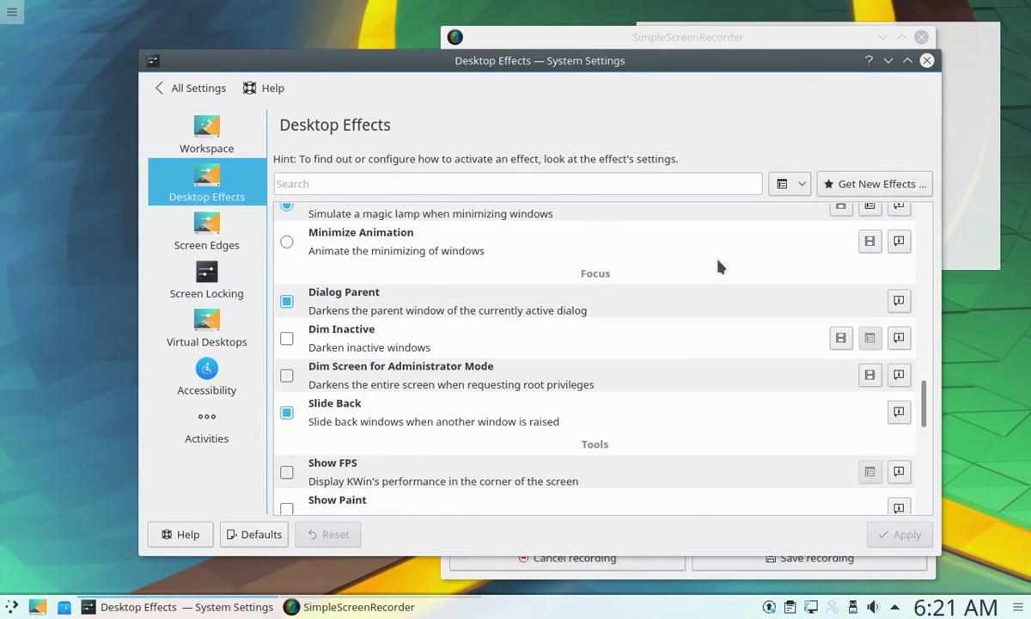
pyautogui.click(713, 40)
pyautogui.click(393, 83)
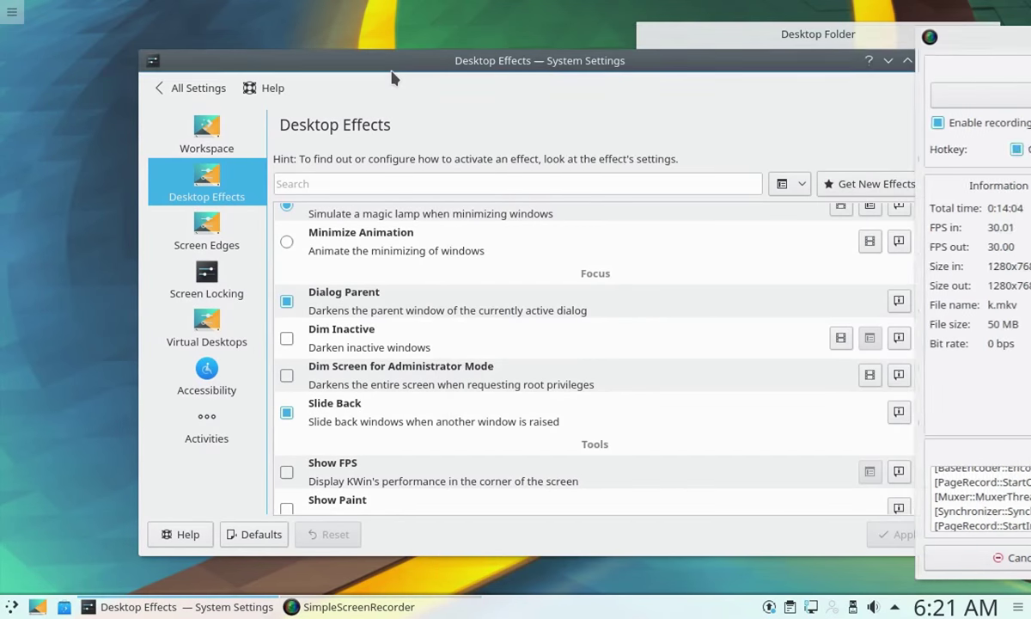
# Look through the Tools, Virtual Desktop Switching Animation and Window Management effects
pyautogui.scroll(-3, 925, 420)
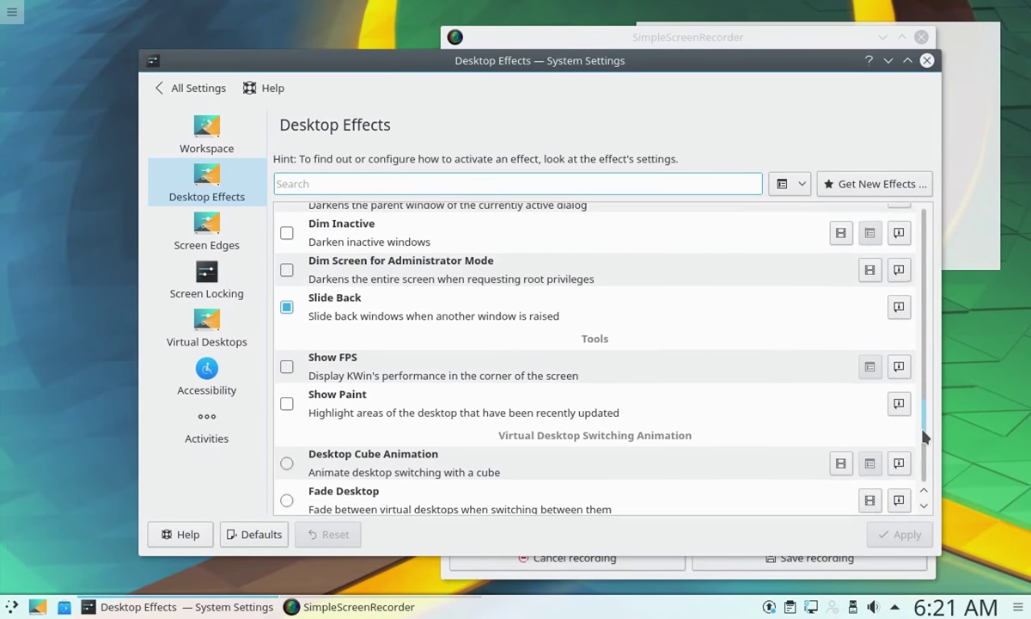
pyautogui.moveTo(925, 446); pyautogui.dragTo(925, 453)
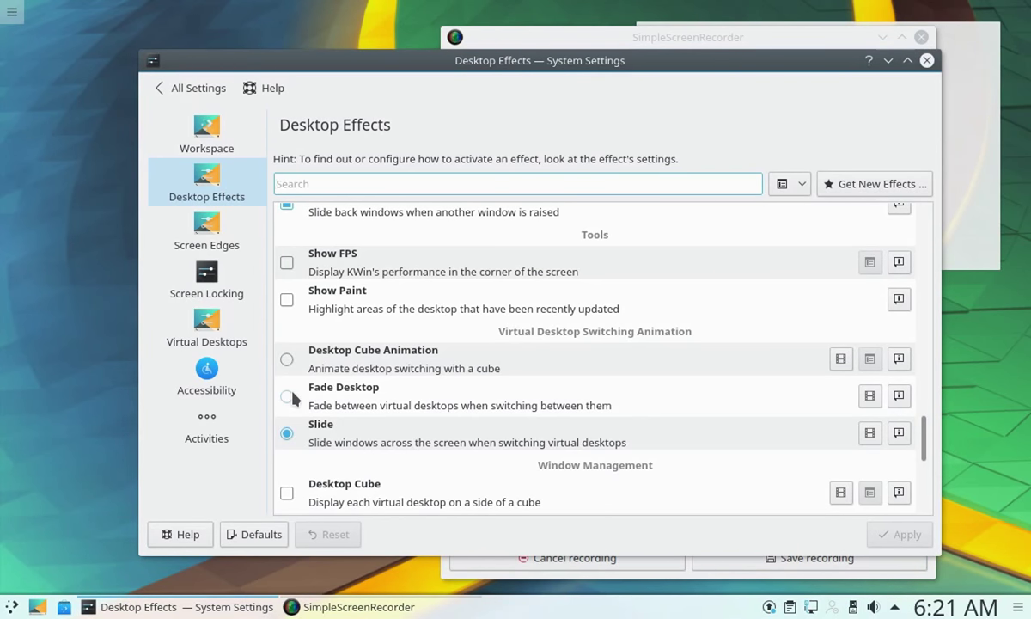
pyautogui.scroll(-4, 605, 451)
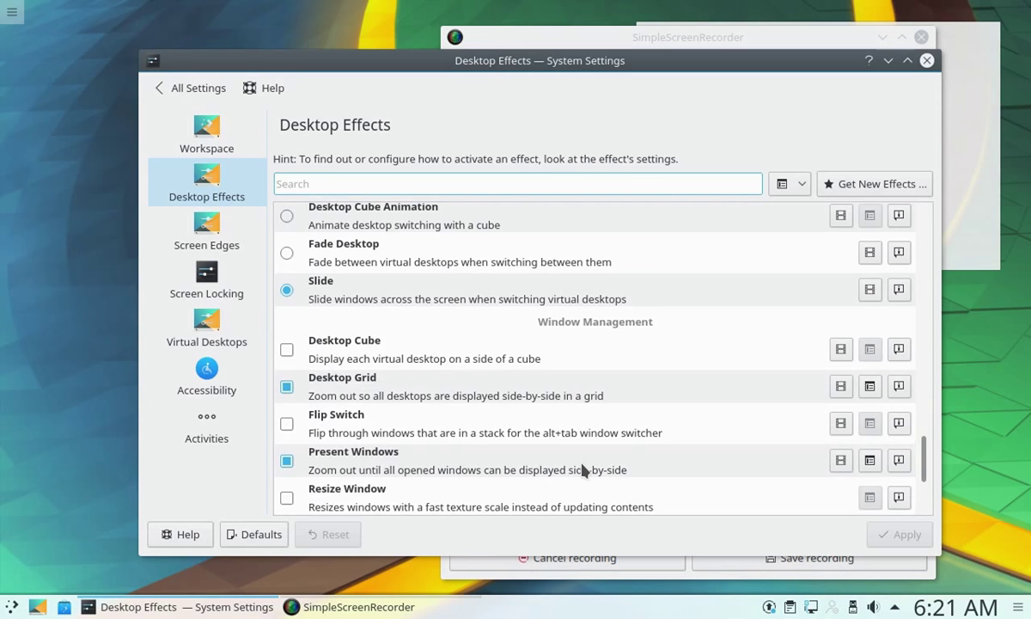
pyautogui.moveTo(908, 462); pyautogui.dragTo(921, 264)
# In the Screen Edges settings, assign No Action to the top-left screen corner and apply the change
pyautogui.click(204, 244)
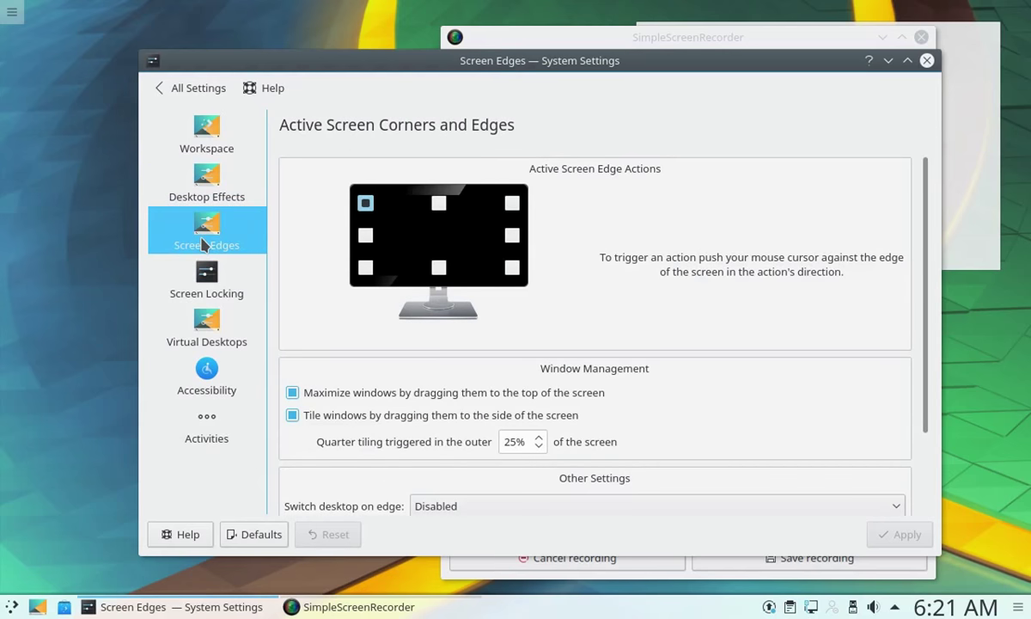
pyautogui.click(10, 8)
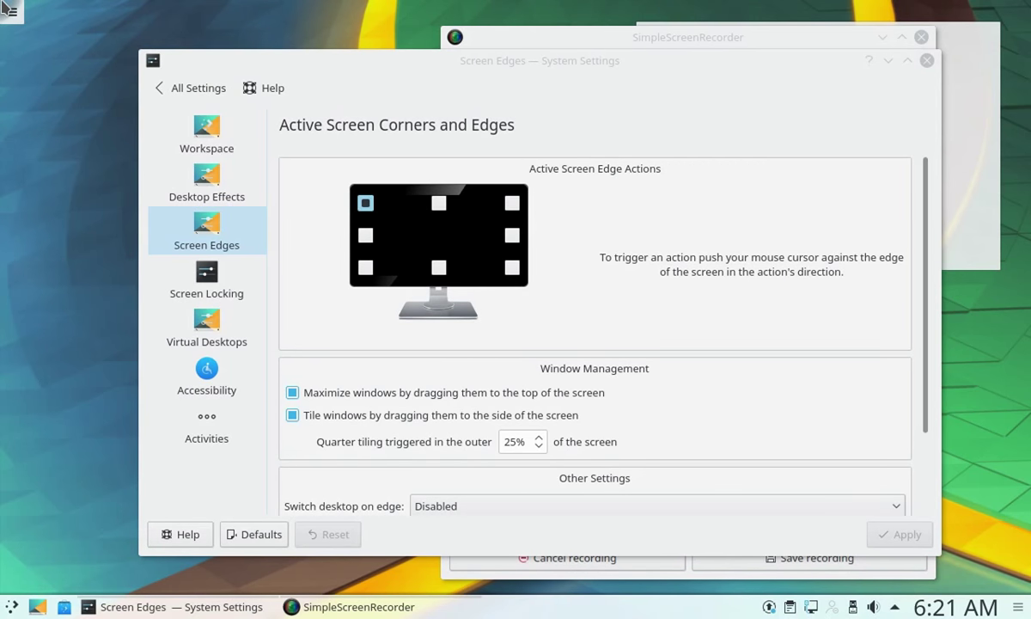
pyautogui.click(365, 203)
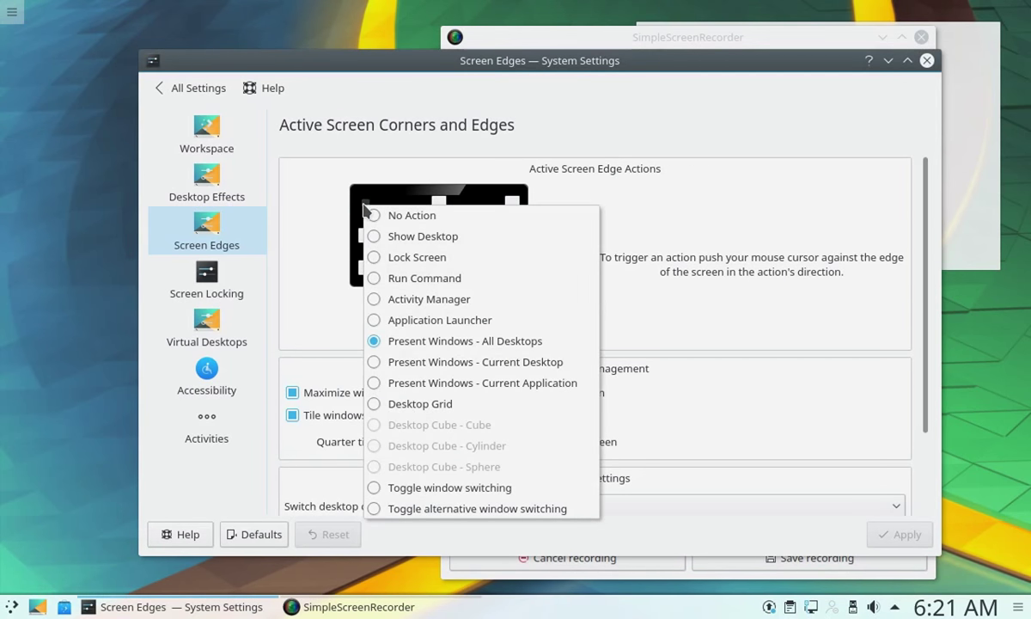
pyautogui.click(414, 221)
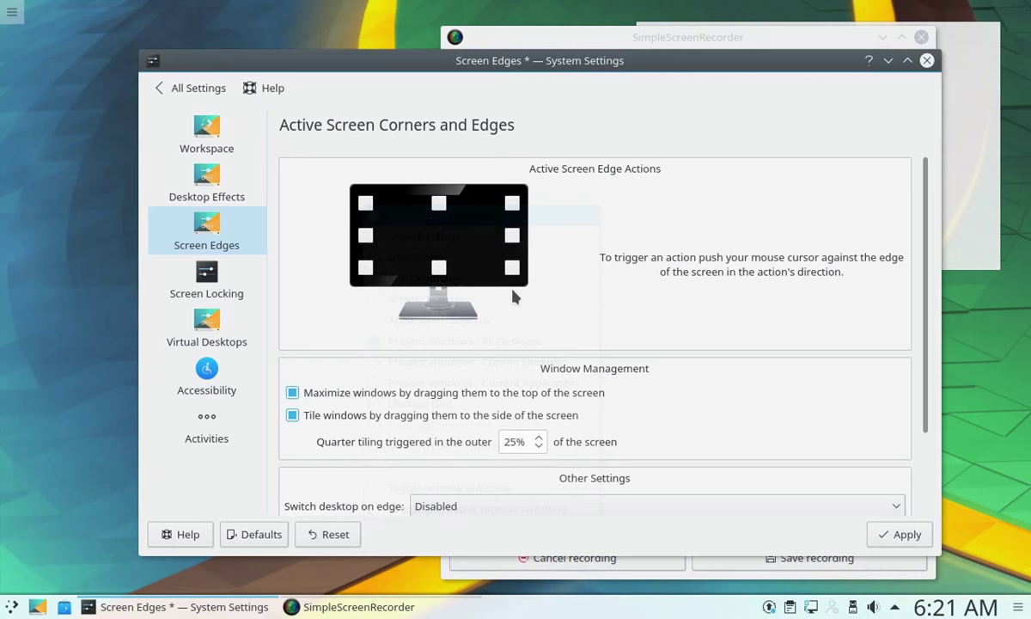
pyautogui.click(885, 533)
# View the Screen Locking settings, and configure four virtual desktops in two rows in the Virtual Desktops settings
pyautogui.click(229, 297)
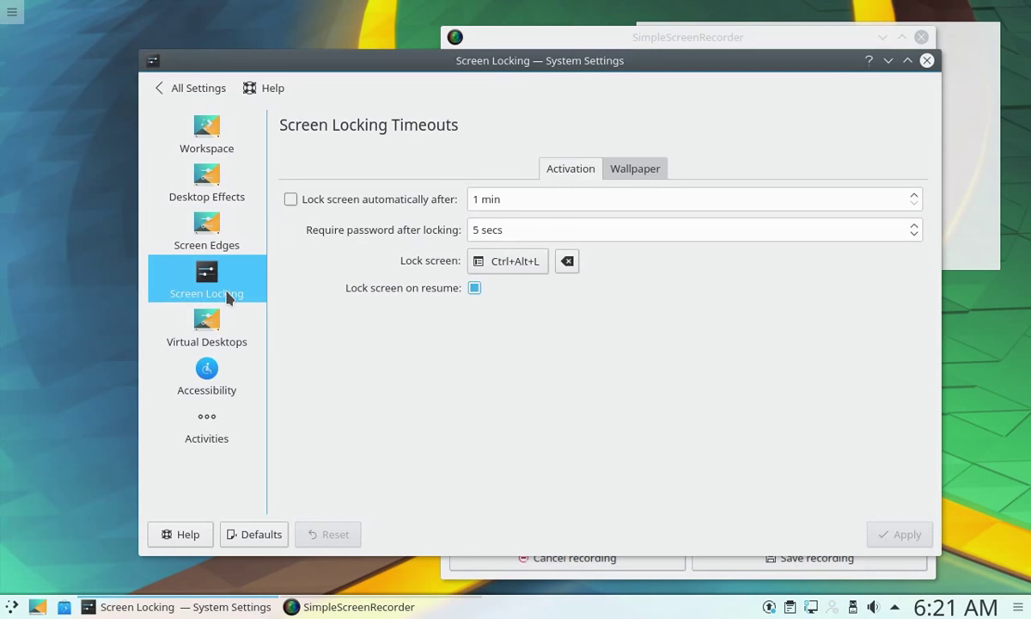
pyautogui.click(206, 327)
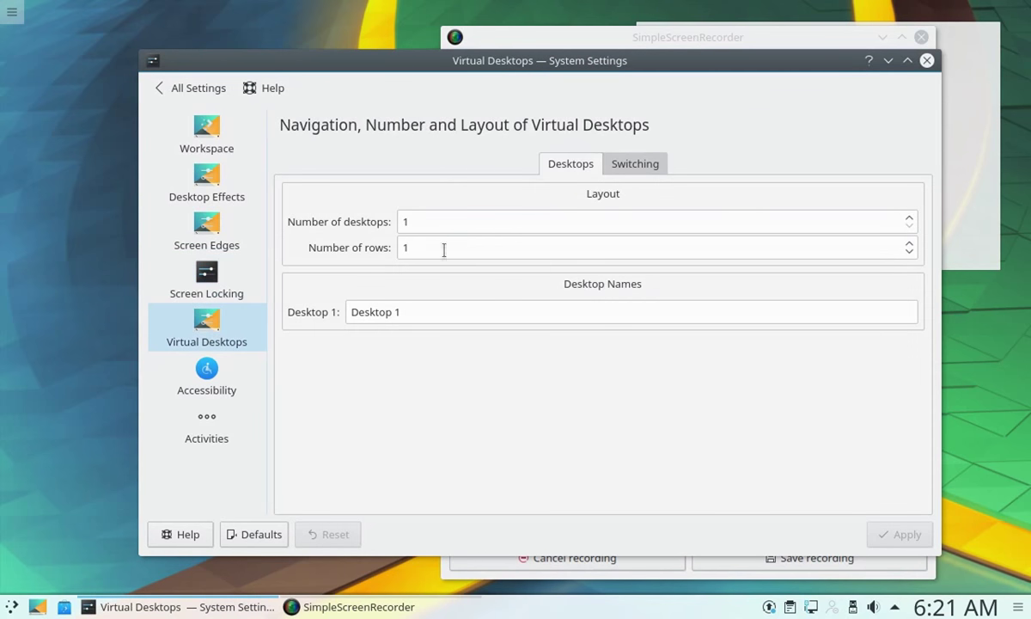
pyautogui.click(911, 217)
pyautogui.click(910, 217)
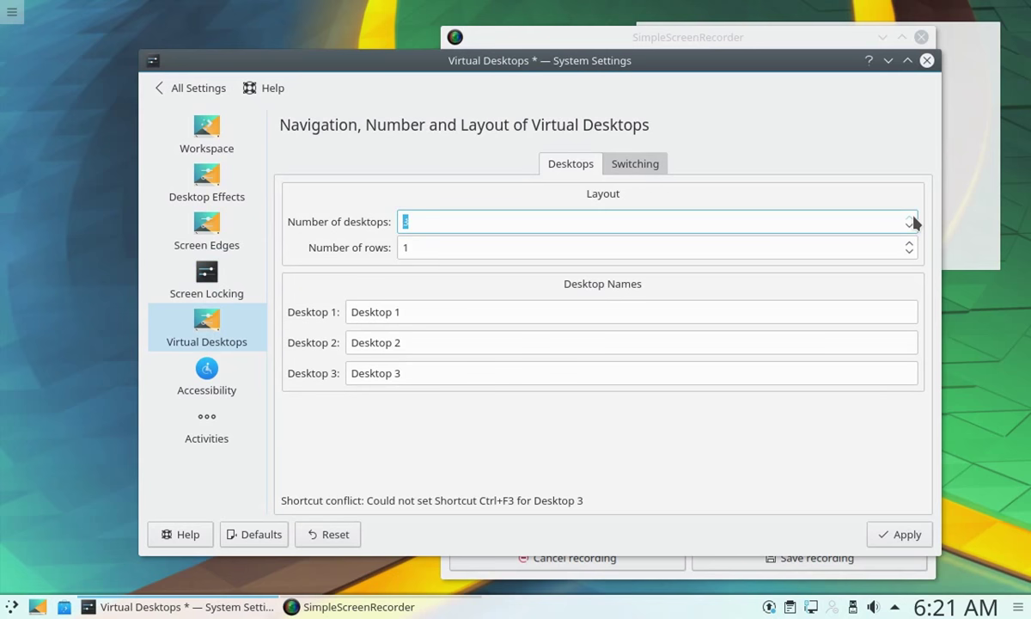
pyautogui.click(911, 218)
pyautogui.click(908, 243)
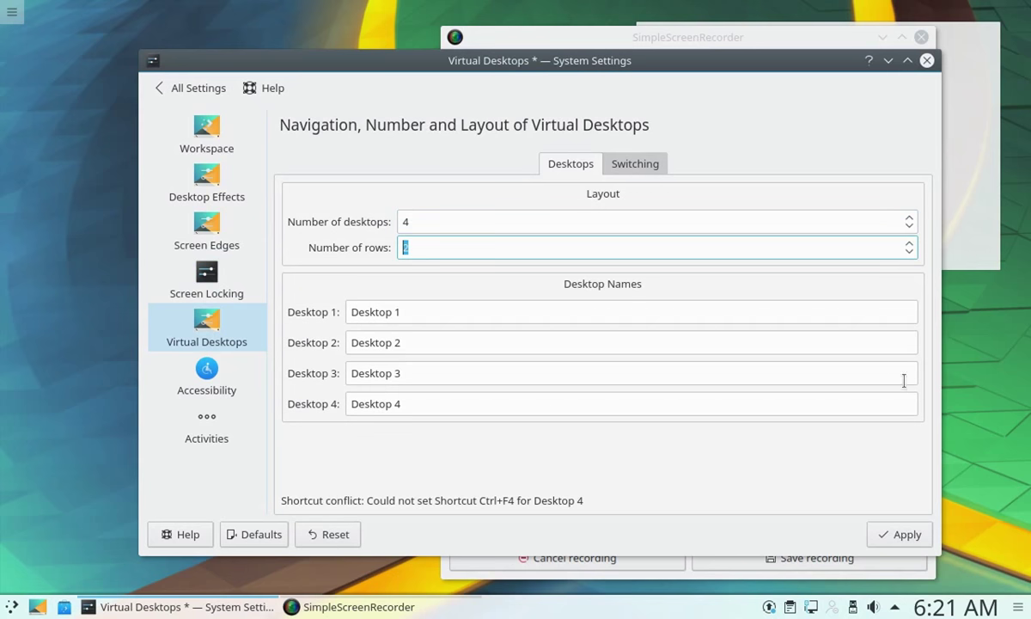
pyautogui.click(885, 534)
# Switch through the virtual desktops with the panel's Pager and return to Desktop 1
pyautogui.click(51, 601)
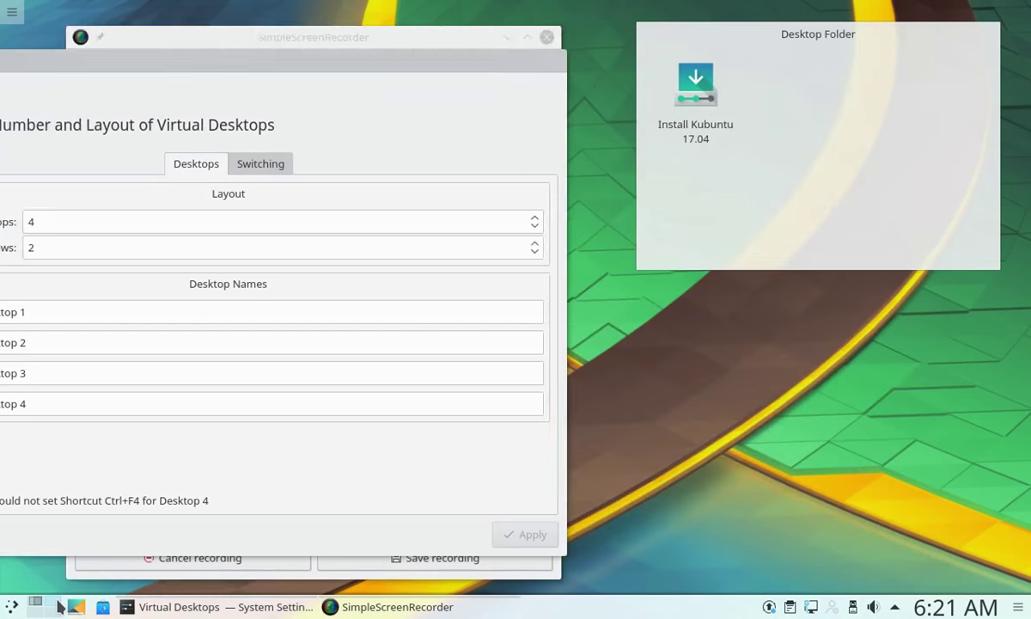
pyautogui.click(51, 611)
pyautogui.click(37, 613)
pyautogui.click(36, 601)
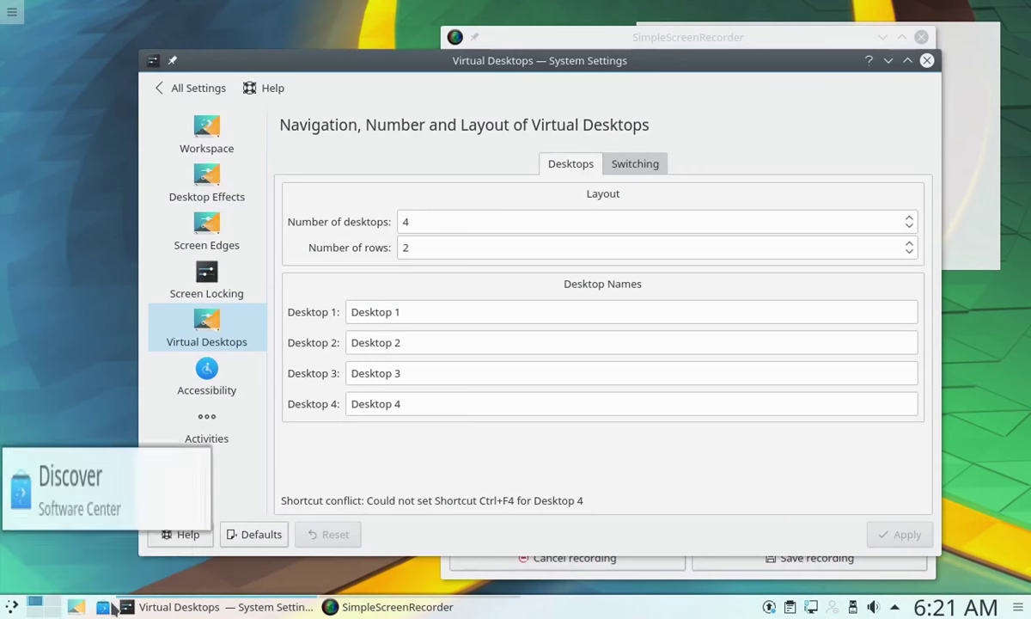
pyautogui.moveTo(369, 612)
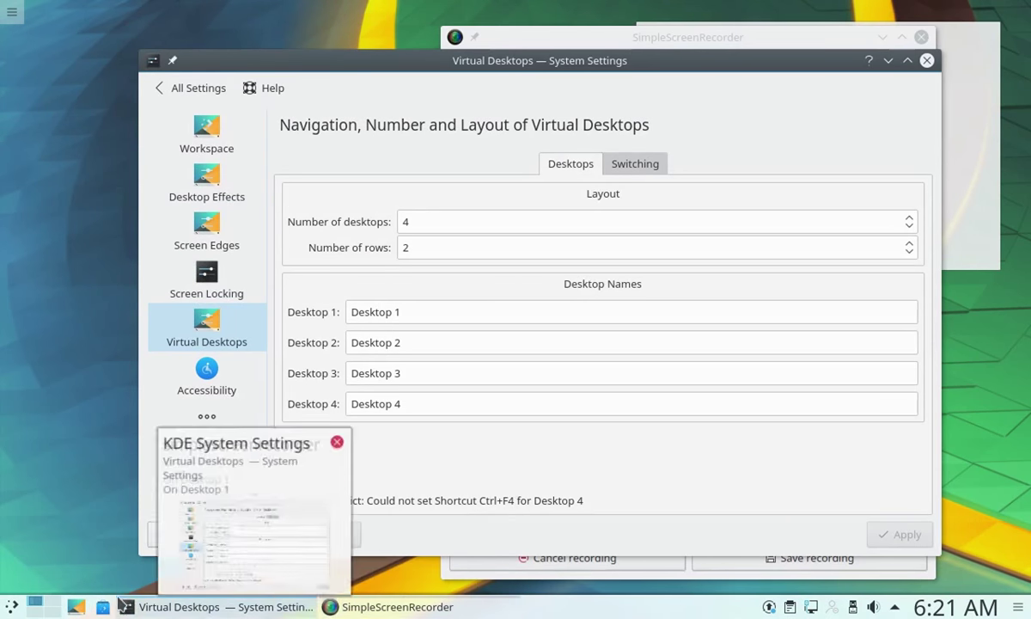
# Launch the Dolphin file manager and move its window to Desktop 4
pyautogui.click(13, 606)
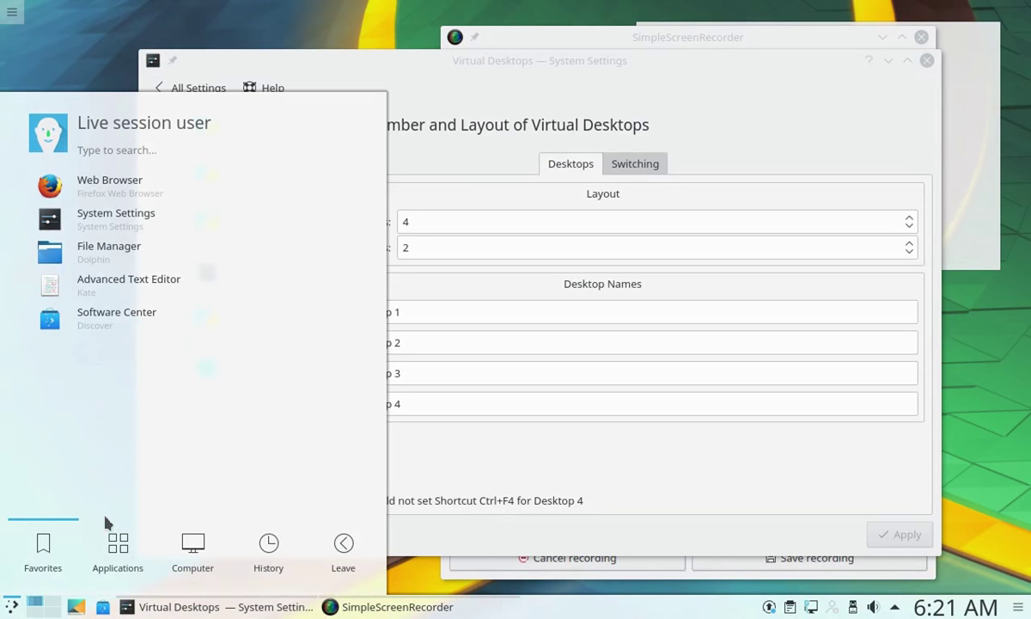
pyautogui.click(180, 247)
pyautogui.rightClick(355, 12)
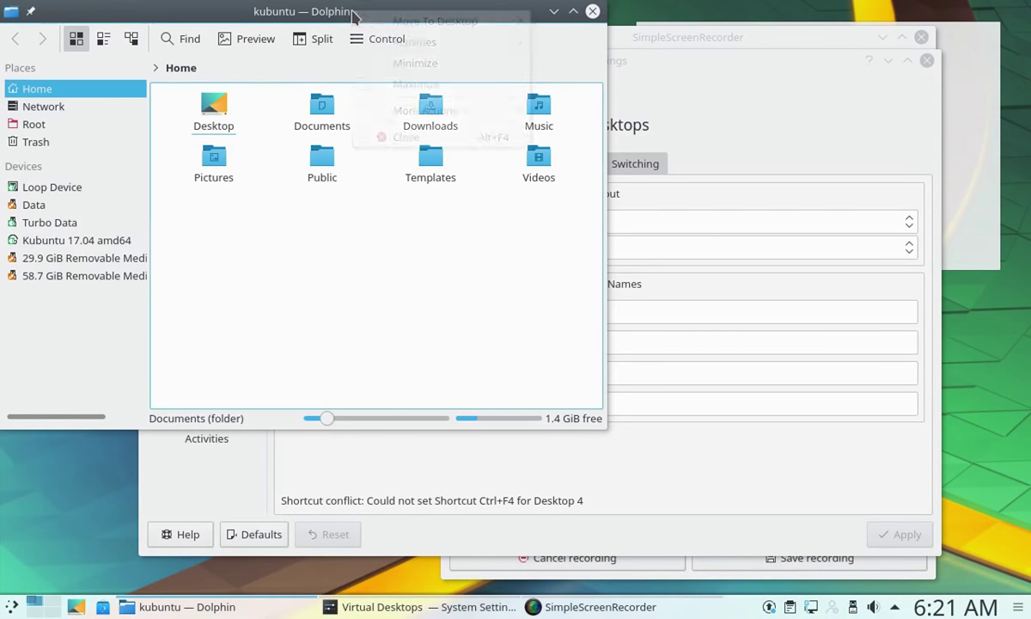
pyautogui.moveTo(478, 26)
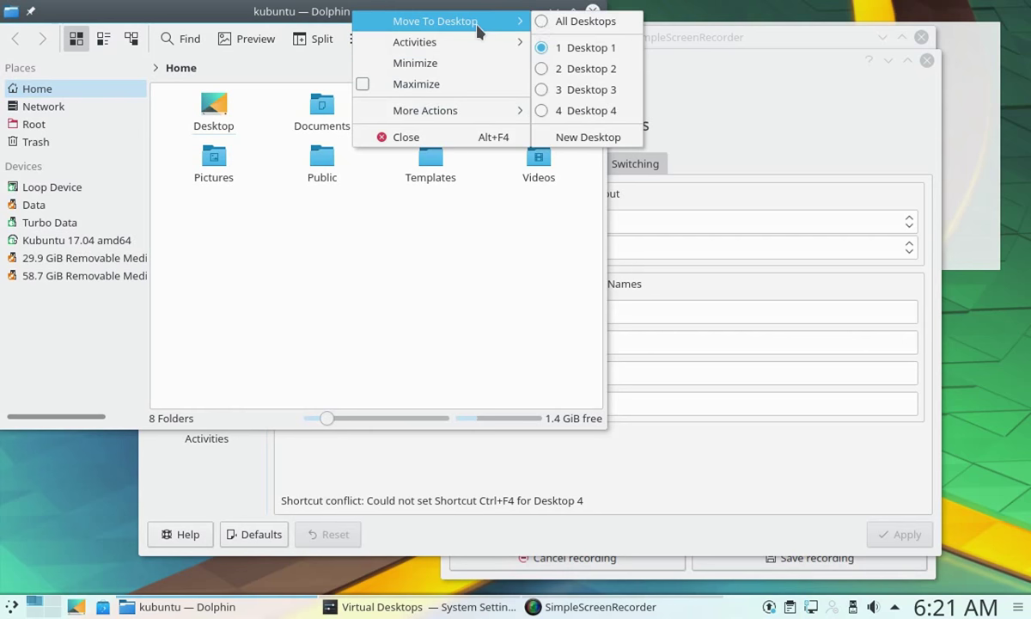
pyautogui.click(591, 112)
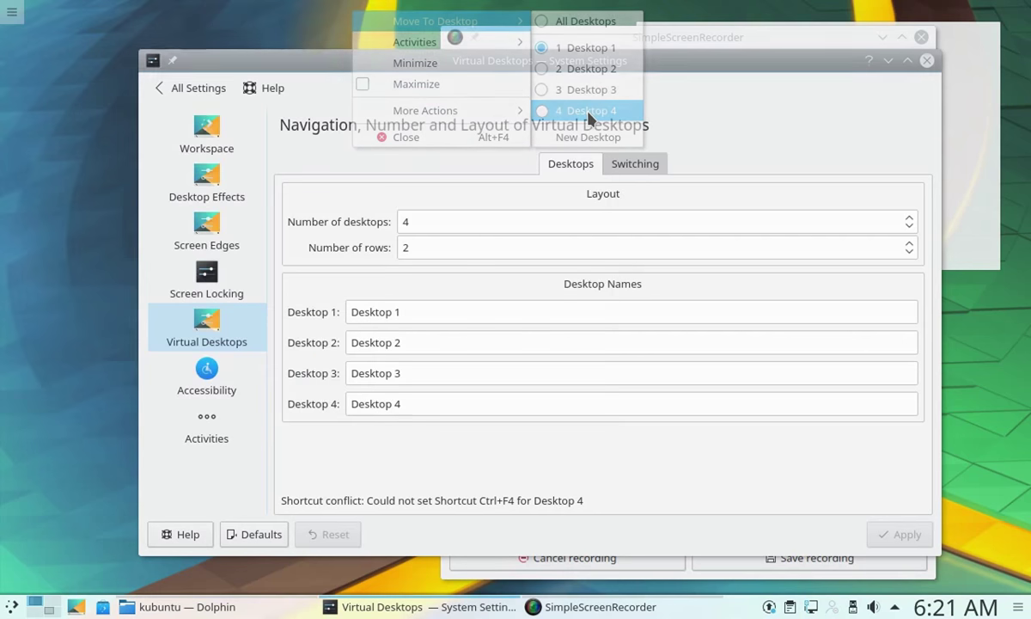
# Switch between Desktop 4 and Desktop 1 with the Pager to check the moved Dolphin window, ending on Desktop 1
pyautogui.click(53, 610)
pyautogui.click(36, 605)
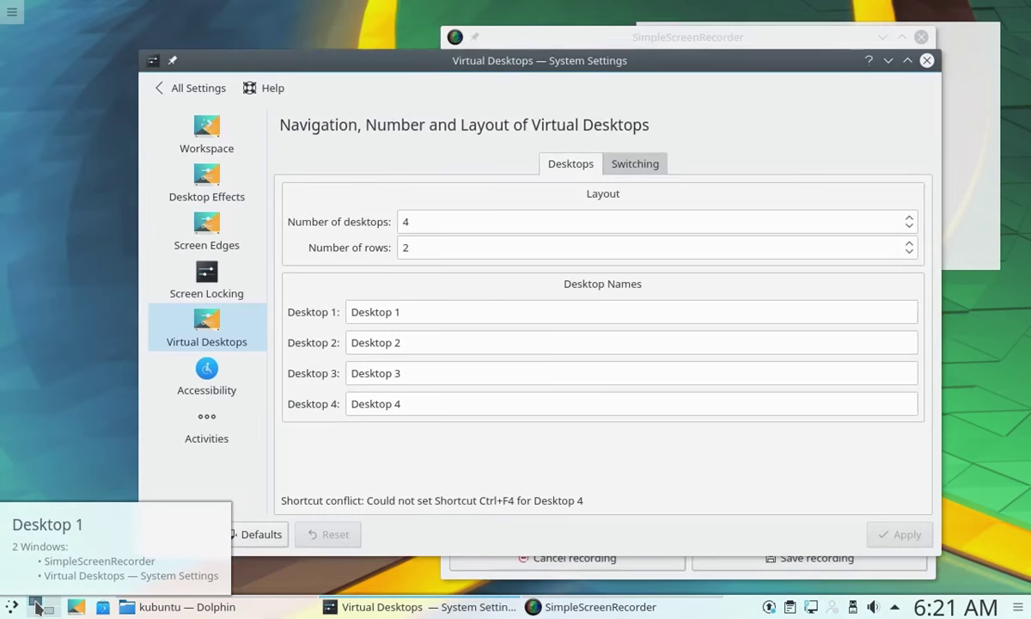
pyautogui.click(50, 611)
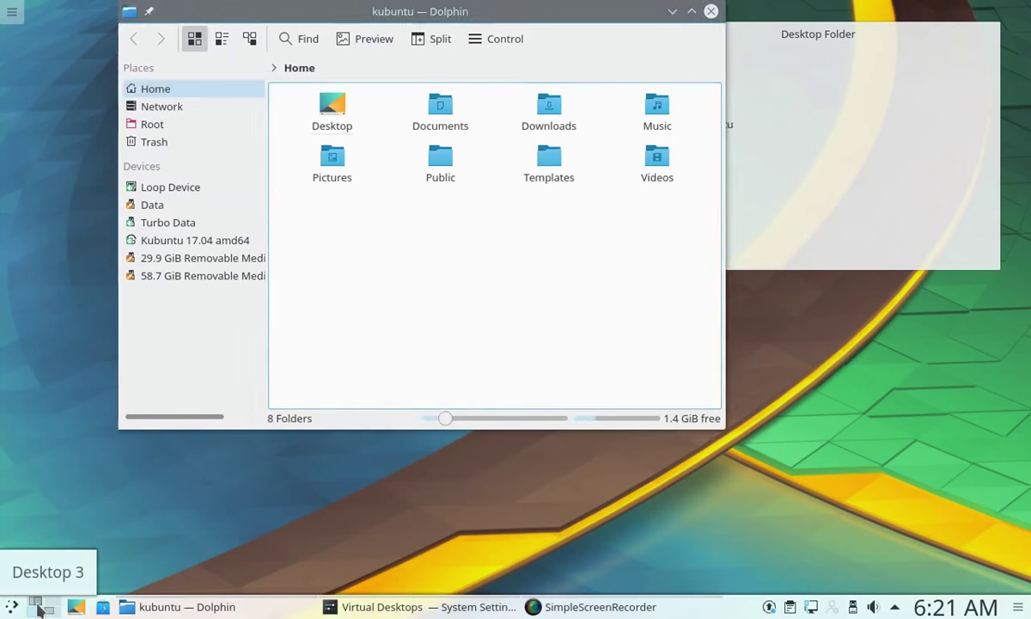
pyautogui.click(36, 604)
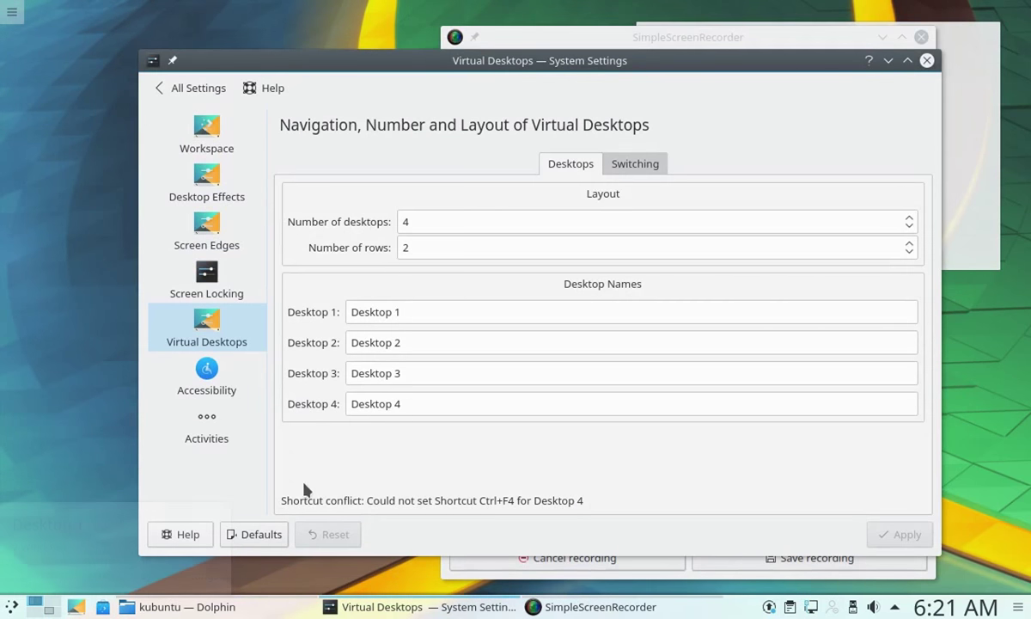
# Open the Desktop Effects settings and browse the effects list through to the Window Management section
pyautogui.click(210, 182)
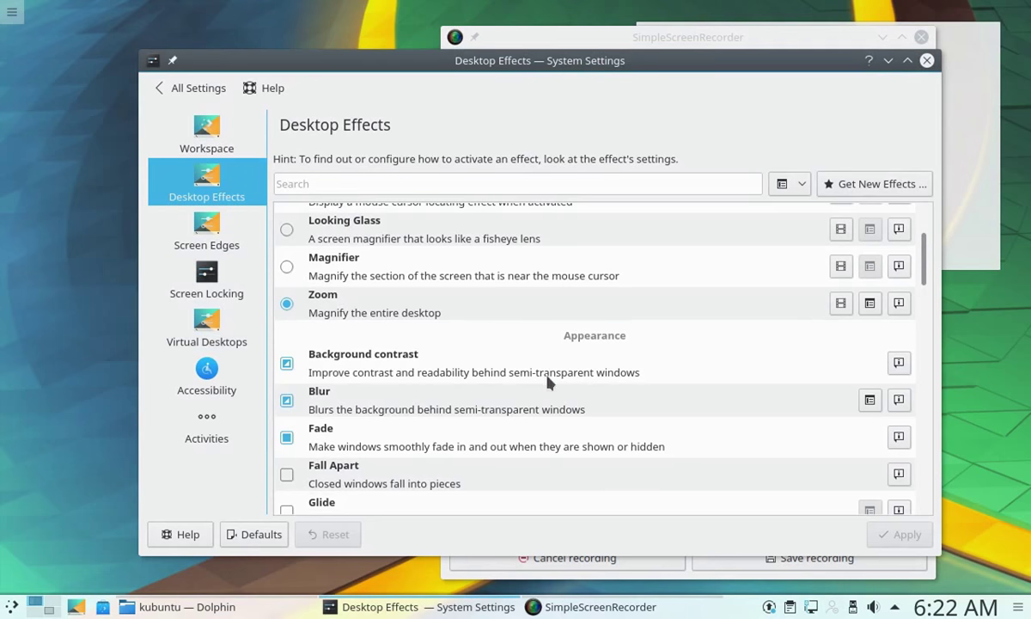
pyautogui.scroll(-5, 646, 478)
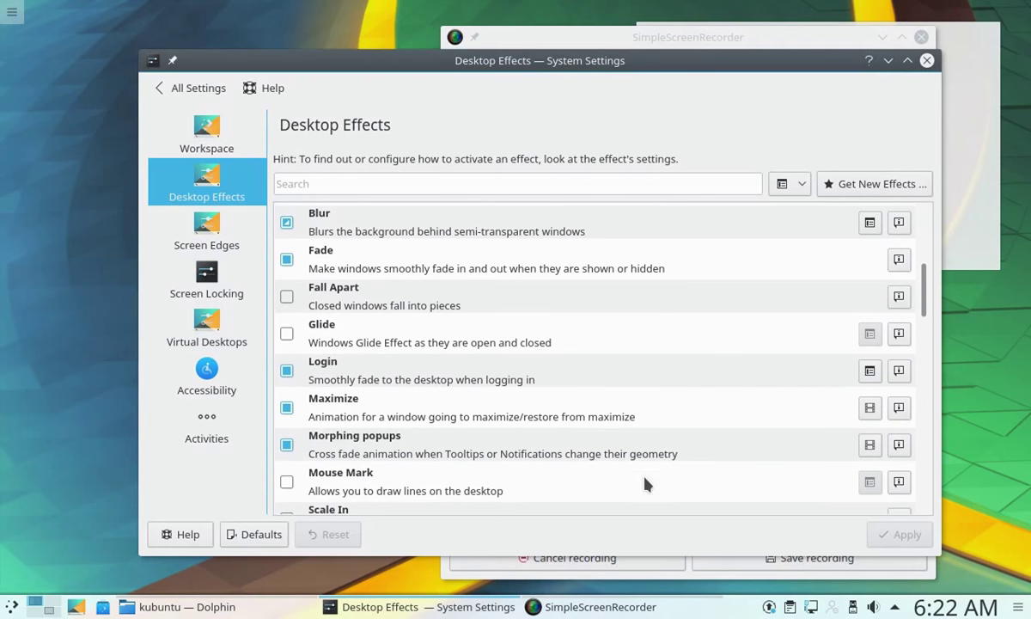
pyautogui.scroll(-12, 911, 370)
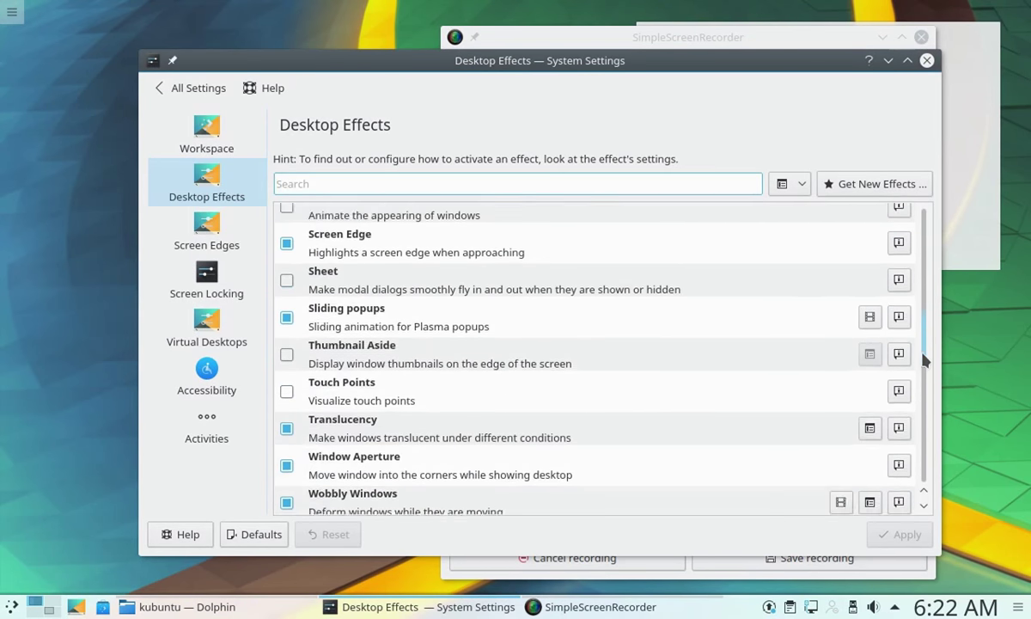
pyautogui.scroll(-12, 921, 379)
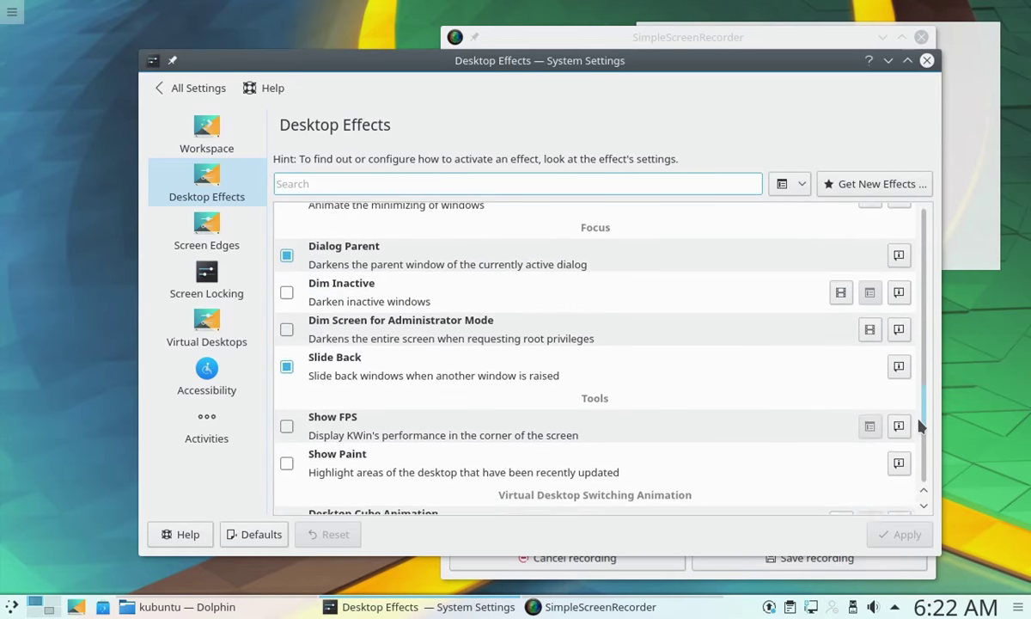
pyautogui.scroll(-5, 916, 446)
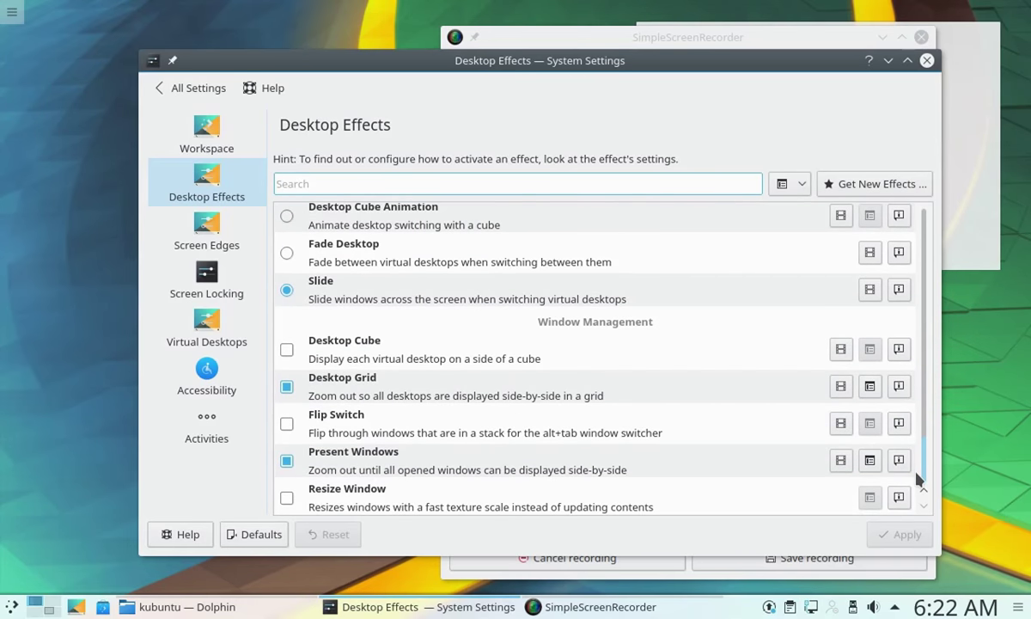
pyautogui.click(286, 348)
pyautogui.click(286, 385)
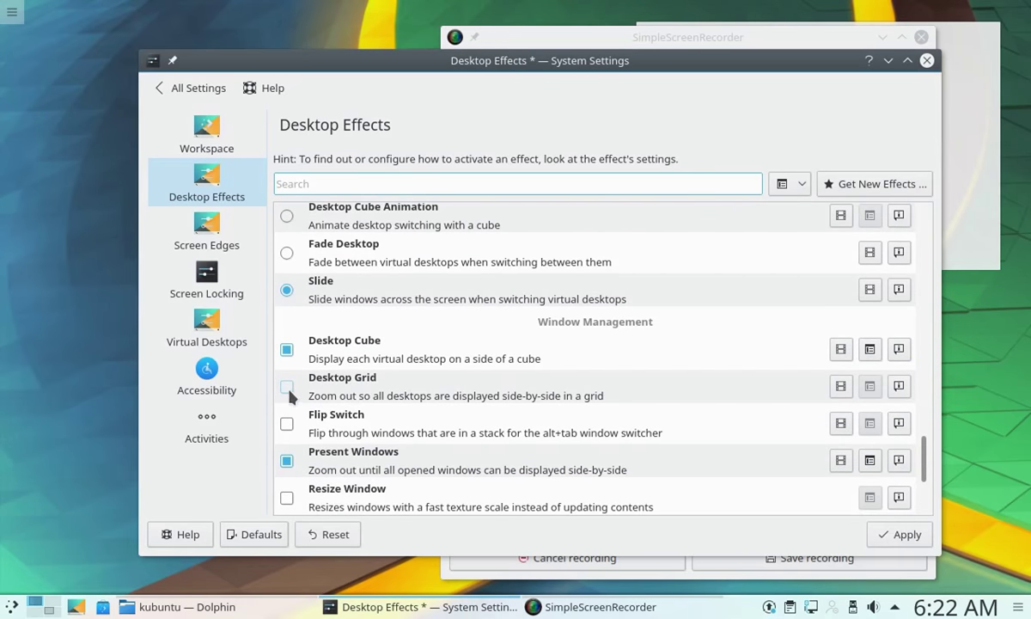
pyautogui.click(286, 385)
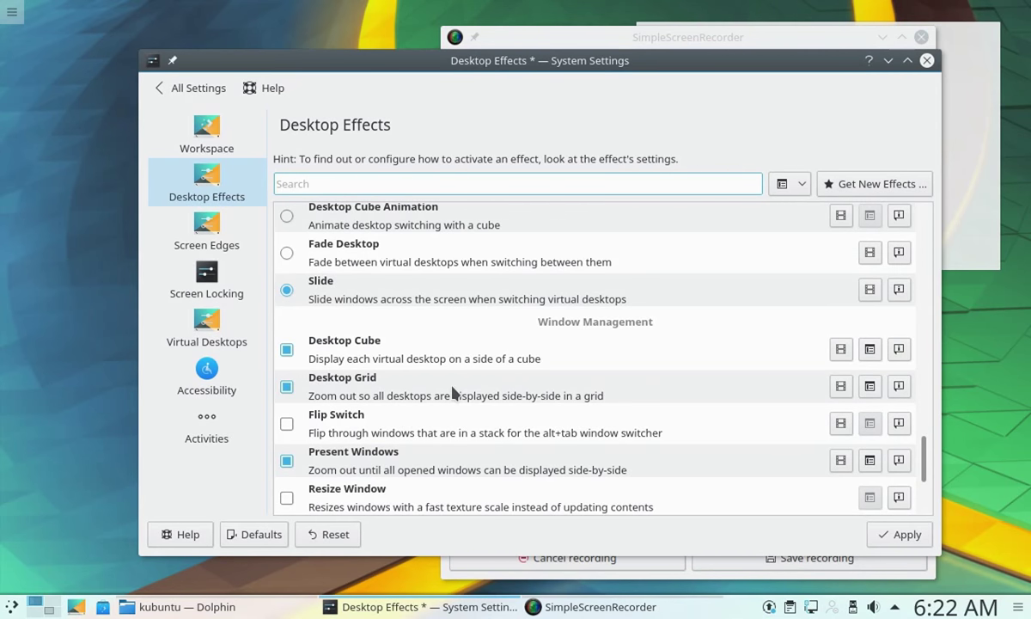
pyautogui.click(286, 349)
# Choose Desktop Cube Animation as the virtual desktop switching animation and apply the change
pyautogui.scroll(1, 399, 378)
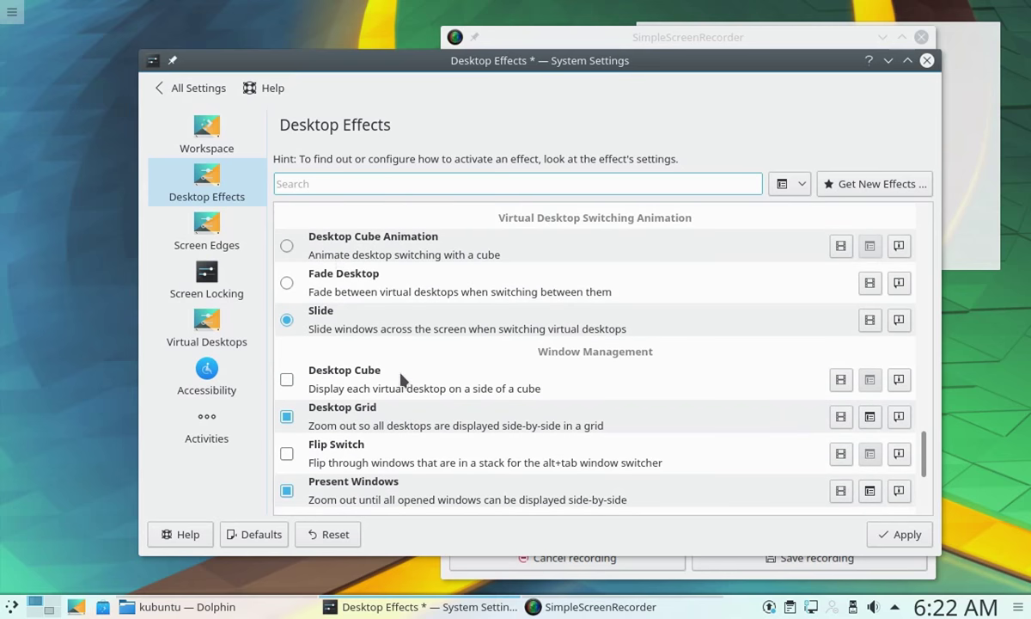
pyautogui.click(288, 246)
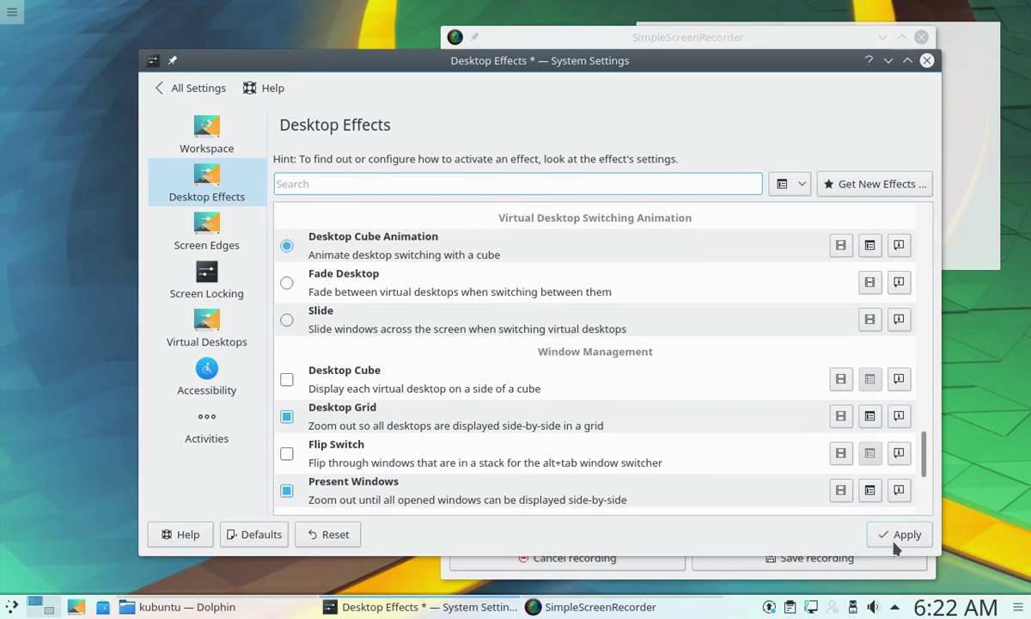
pyautogui.click(898, 537)
# Preview the cube animation by switching to Desktop 4 with the Pager and returning to Desktop 1
pyautogui.click(51, 605)
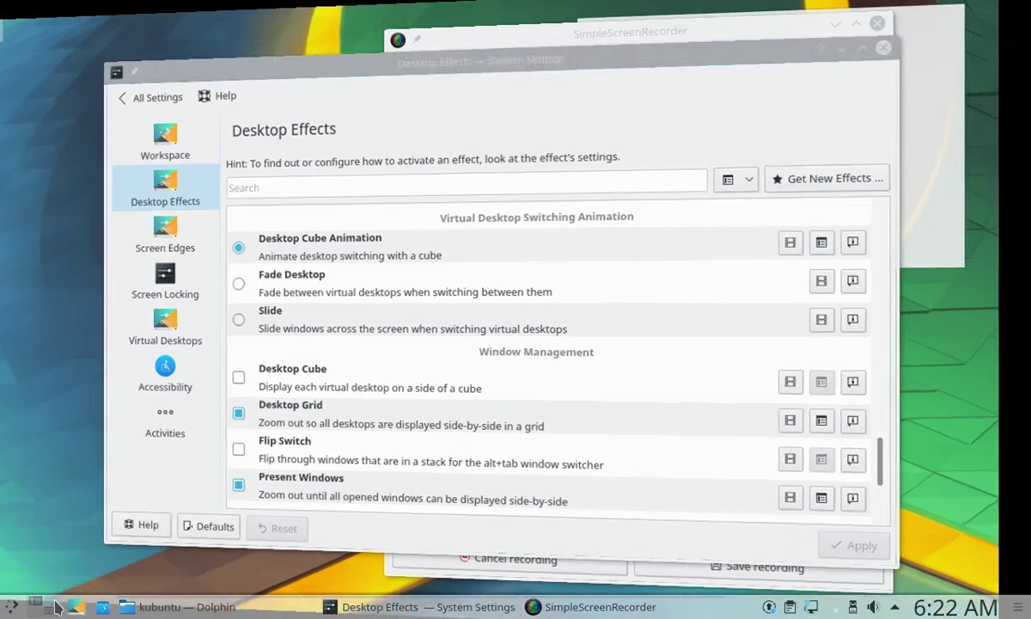
pyautogui.click(51, 606)
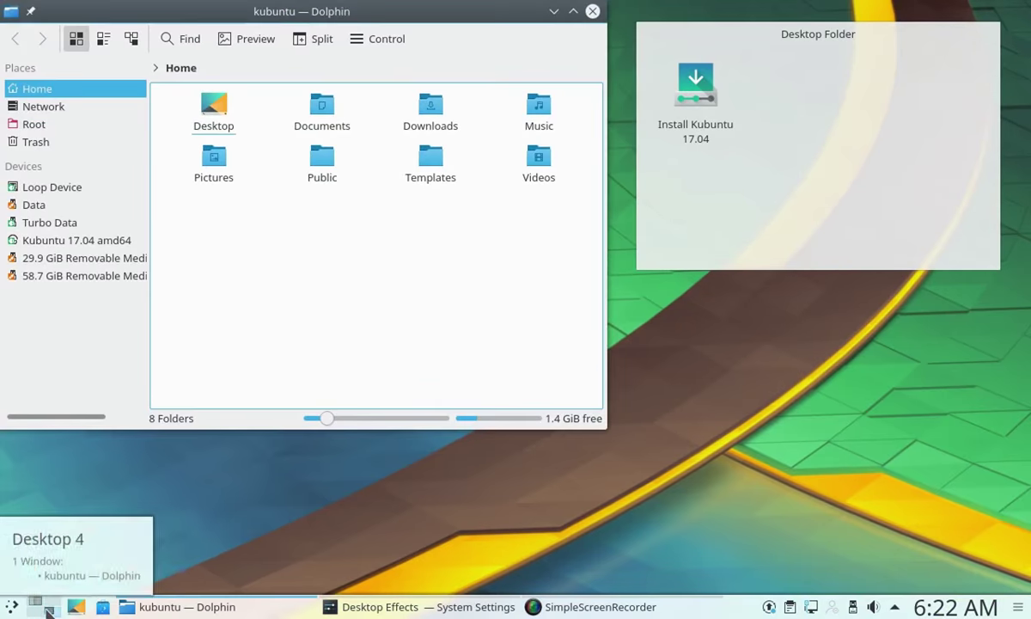
pyautogui.click(36, 607)
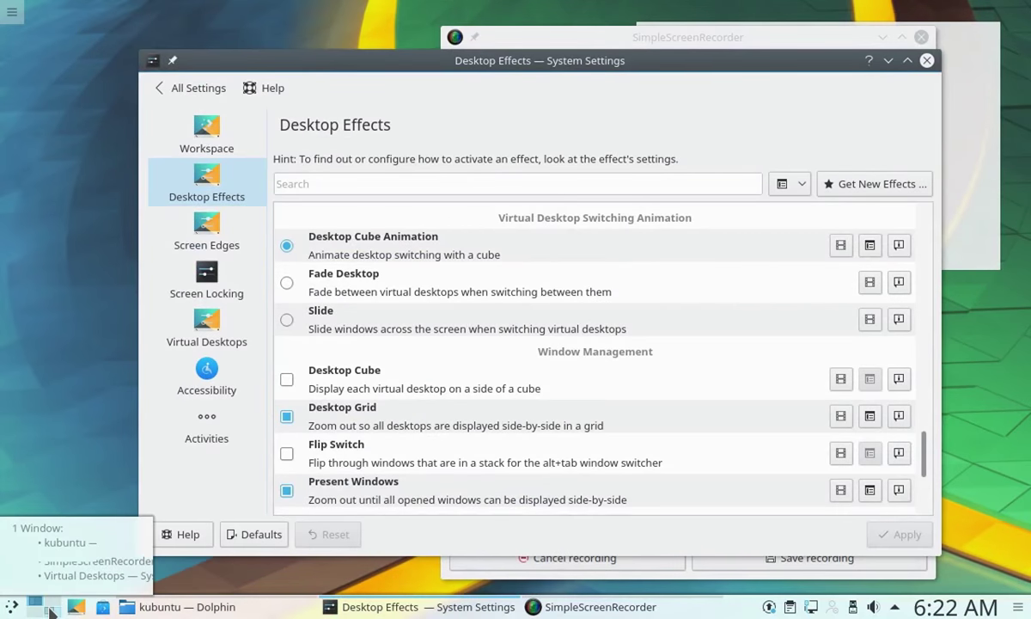
# Switch to the other virtual desktop and back to preview the Desktop Cube Animation
pyautogui.click(38, 607)
pyautogui.click(38, 606)
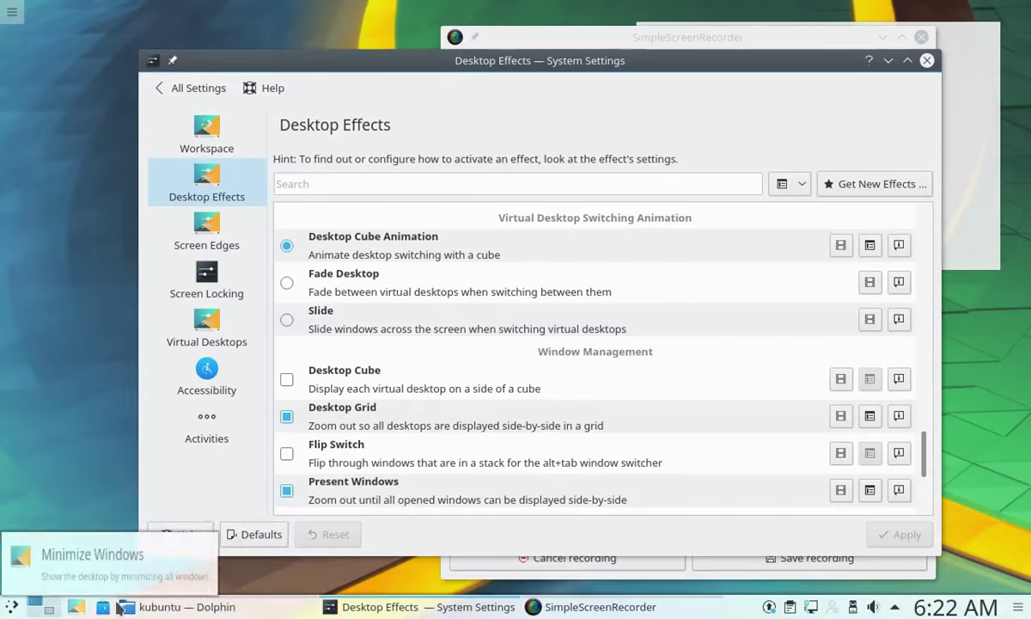
pyautogui.click(846, 420)
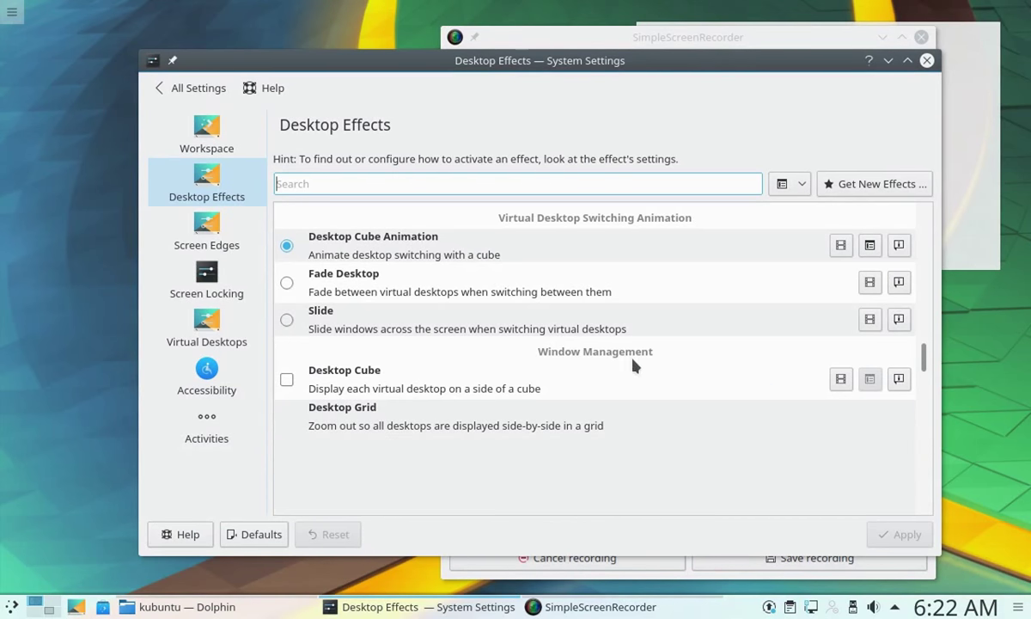
# Enable "Do not animate windows on all desktops" for the Desktop Cube Animation and test it by switching virtual desktops
pyautogui.click(870, 246)
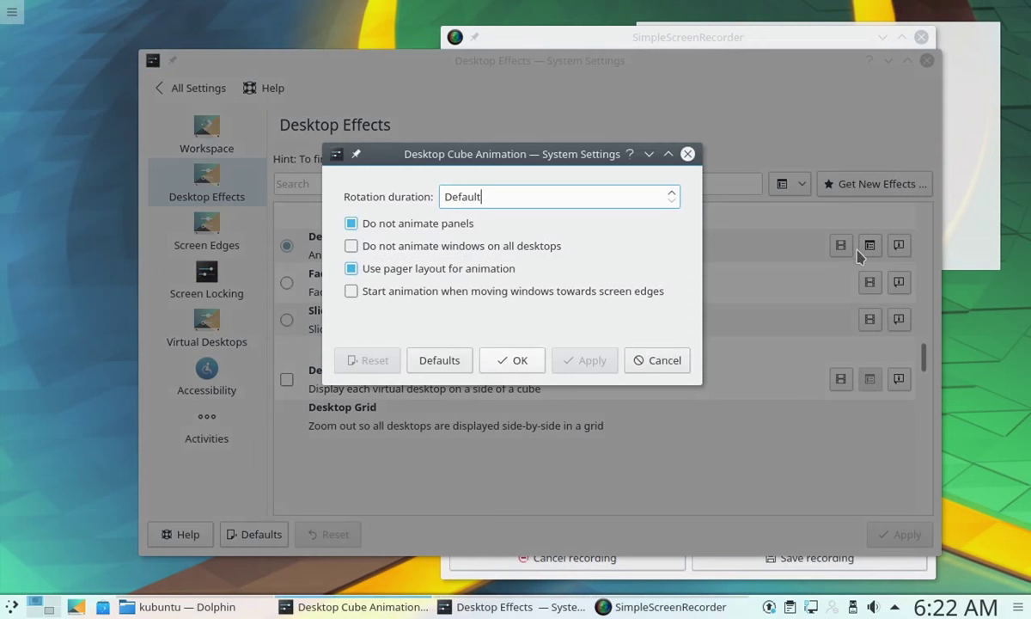
pyautogui.click(431, 251)
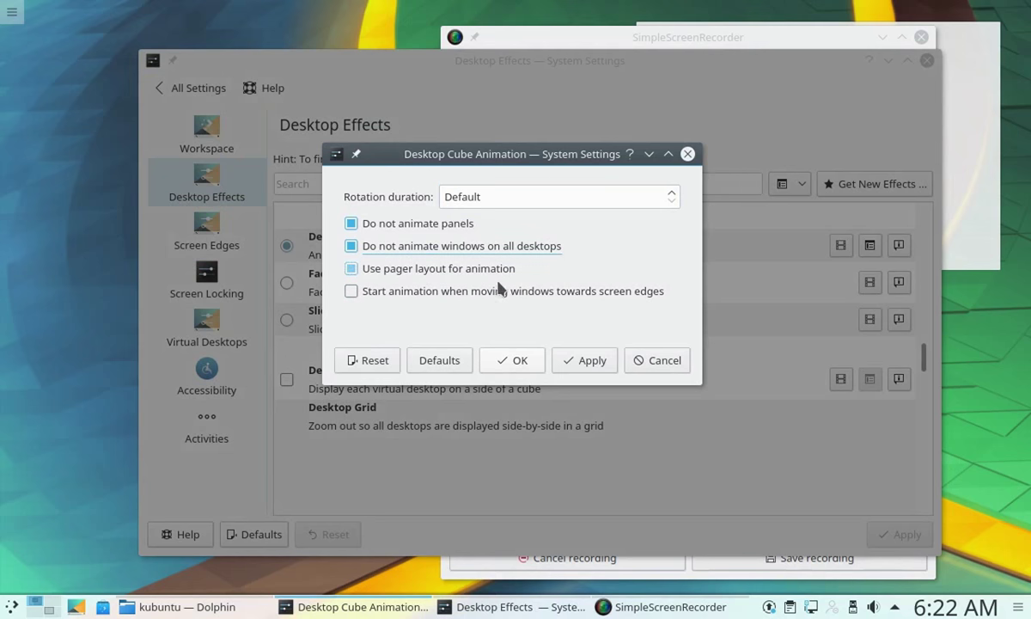
pyautogui.click(579, 365)
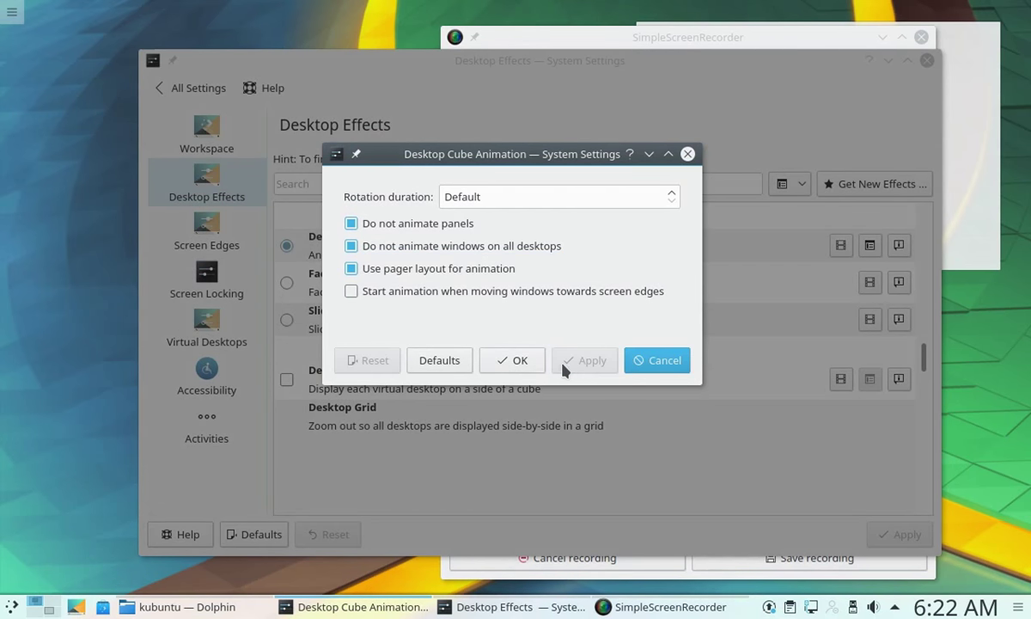
pyautogui.click(518, 364)
pyautogui.click(50, 608)
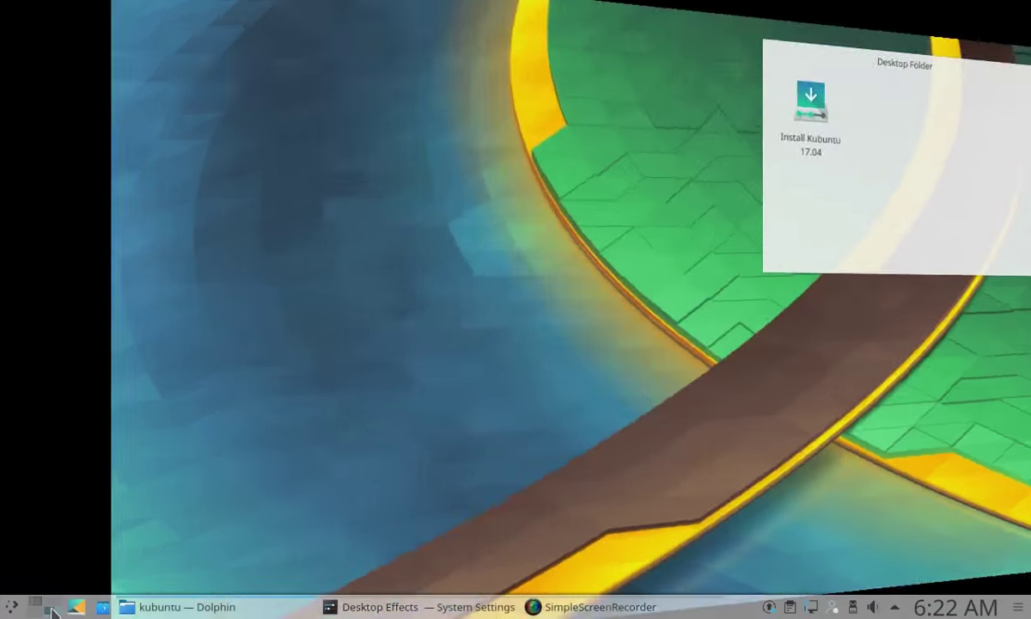
pyautogui.click(40, 609)
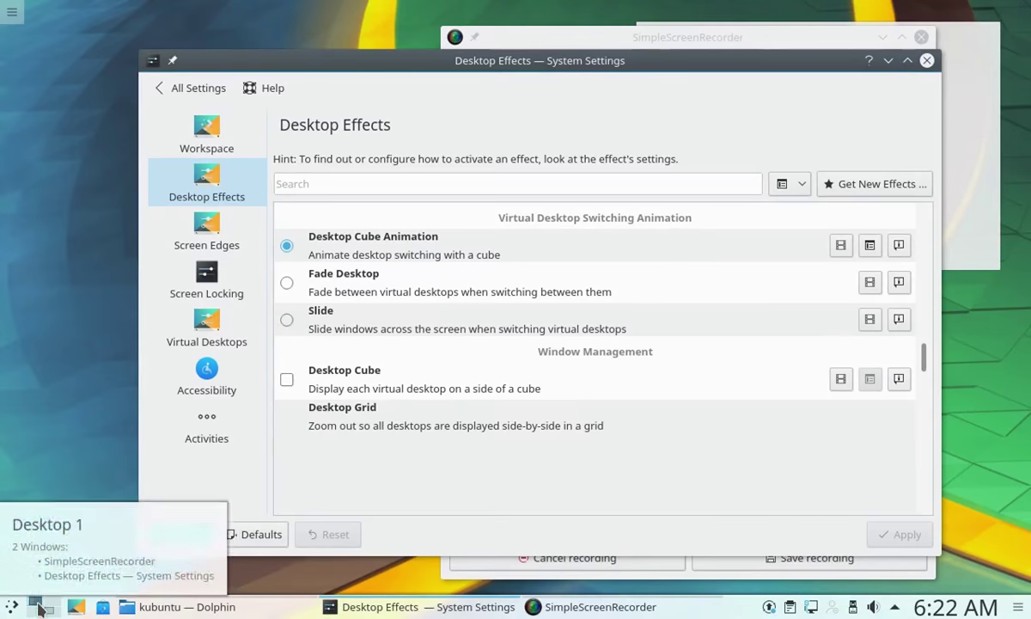
# Disable "Do not animate windows on all desktops" and "Do not animate panels" for the Desktop Cube Animation and test by switching virtual desktops
pyautogui.click(869, 246)
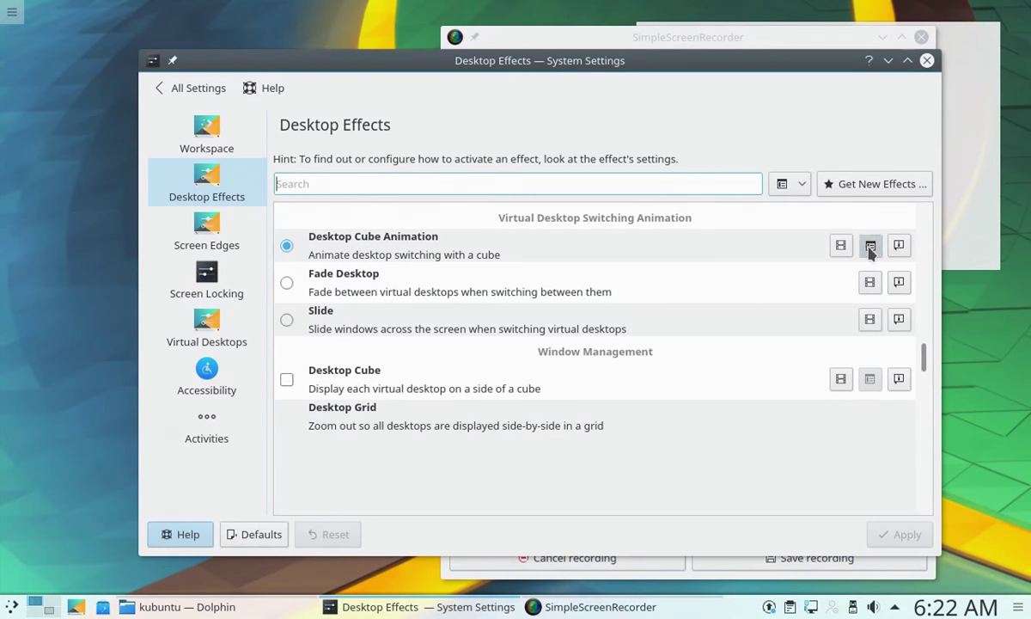
pyautogui.click(411, 248)
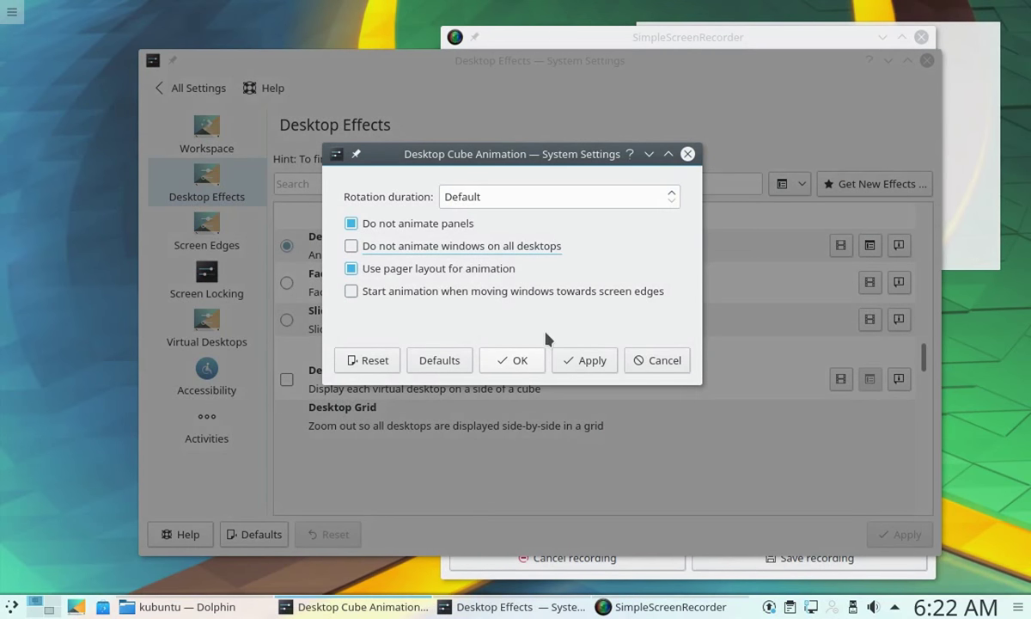
pyautogui.click(400, 224)
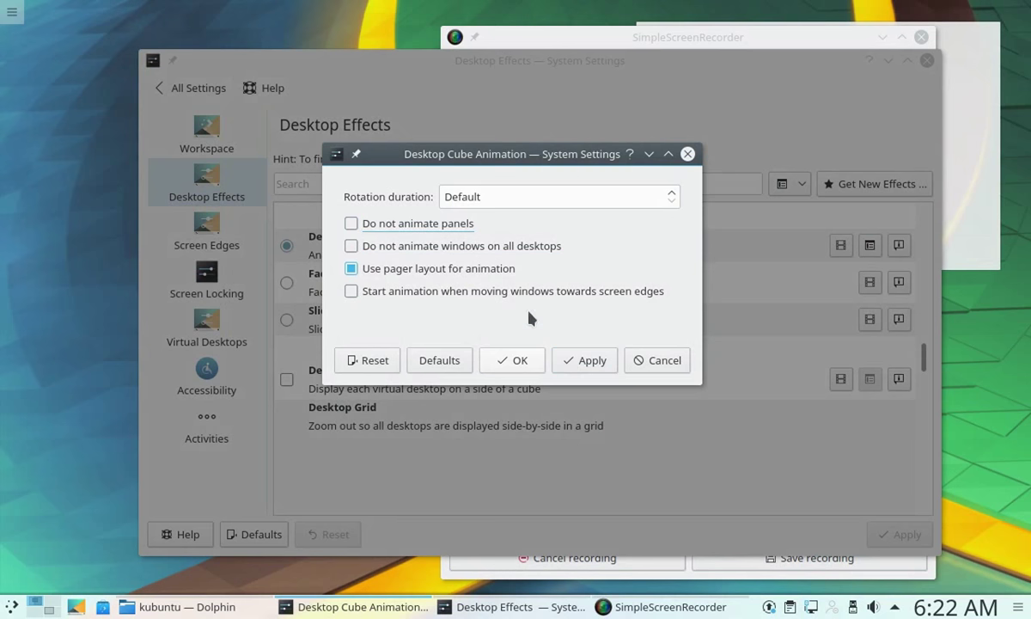
pyautogui.click(575, 362)
pyautogui.click(518, 361)
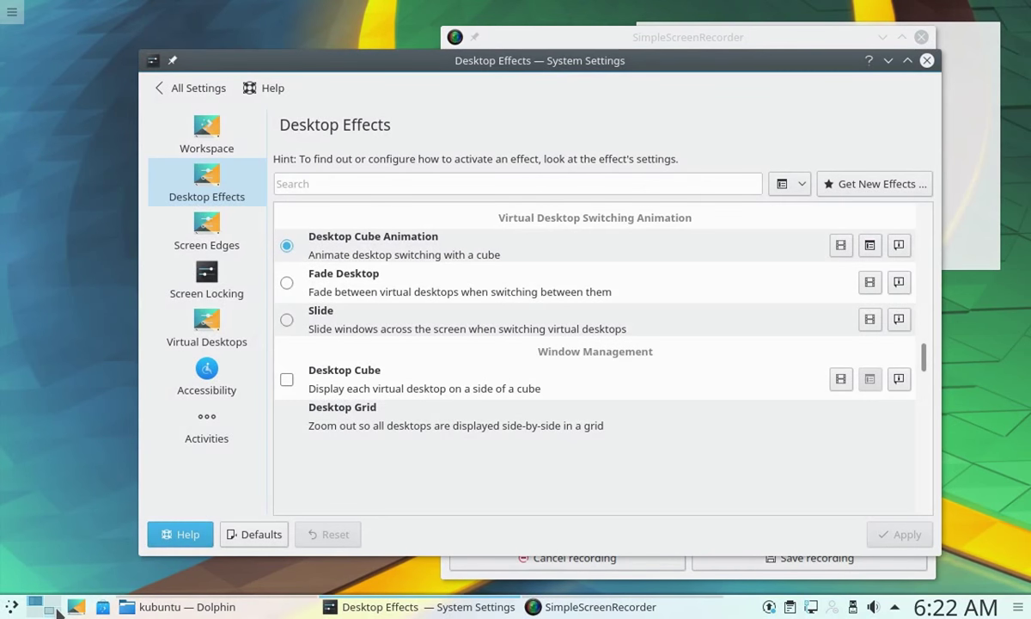
pyautogui.click(54, 609)
pyautogui.click(39, 603)
# Re-enable "Do not animate panels" in the Desktop Cube Animation settings and apply it
pyautogui.click(869, 245)
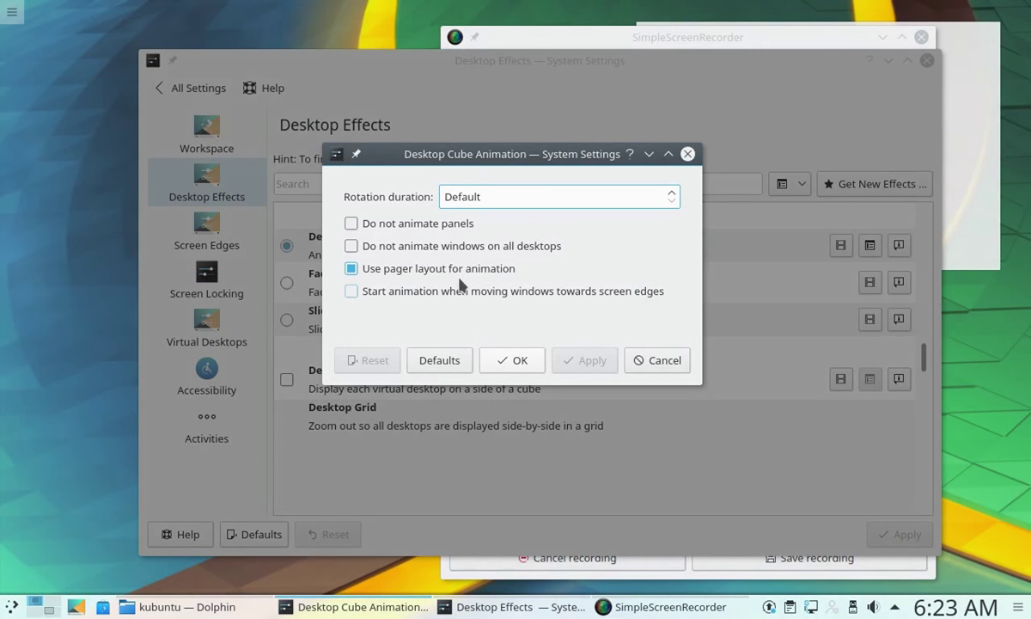
pyautogui.click(456, 225)
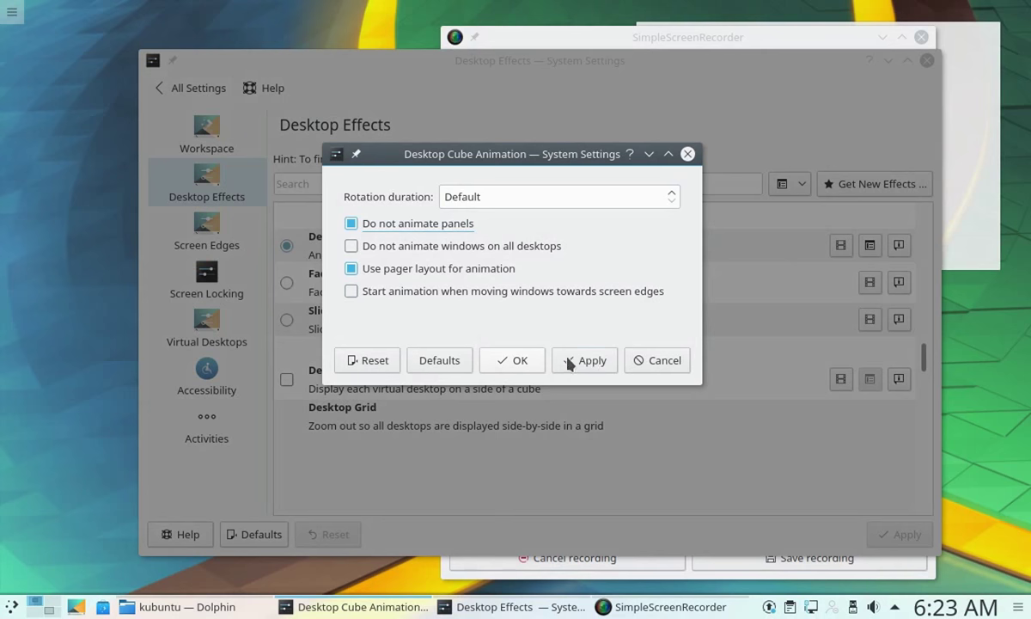
pyautogui.click(572, 360)
pyautogui.click(526, 363)
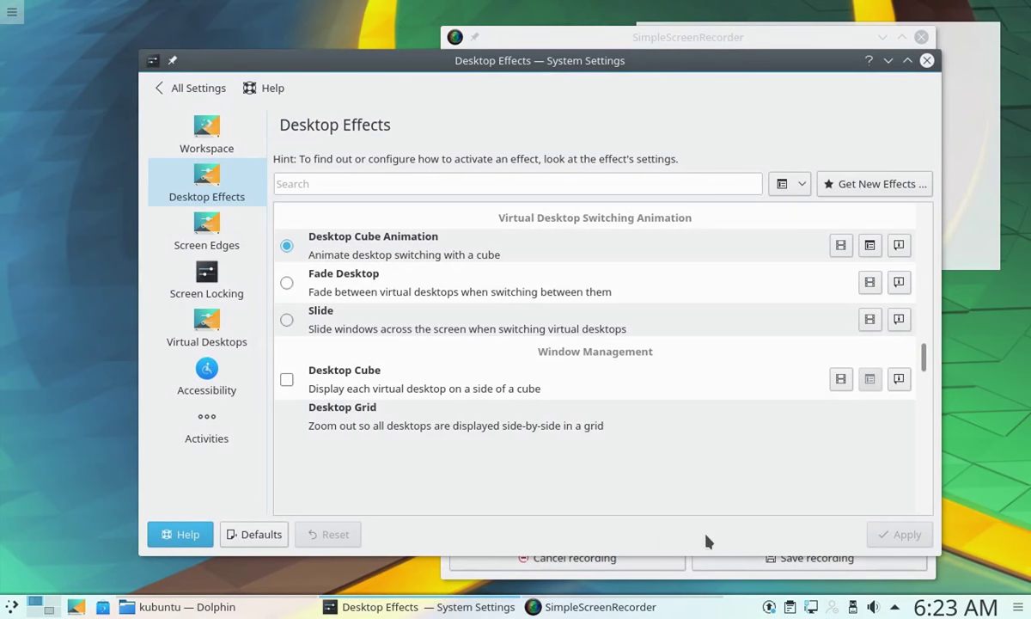
# Look through the Screen Edges, Screen Locking, Virtual Desktops, Accessibility and Activities settings, including the Accessibility option pages
pyautogui.click(214, 228)
pyautogui.click(223, 289)
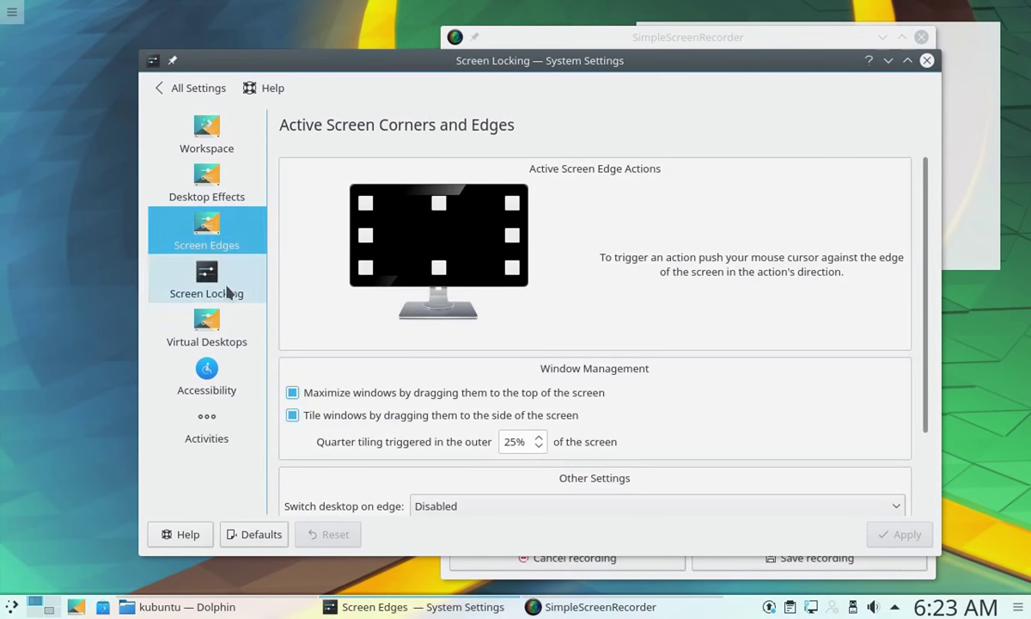
pyautogui.click(222, 335)
pyautogui.click(215, 382)
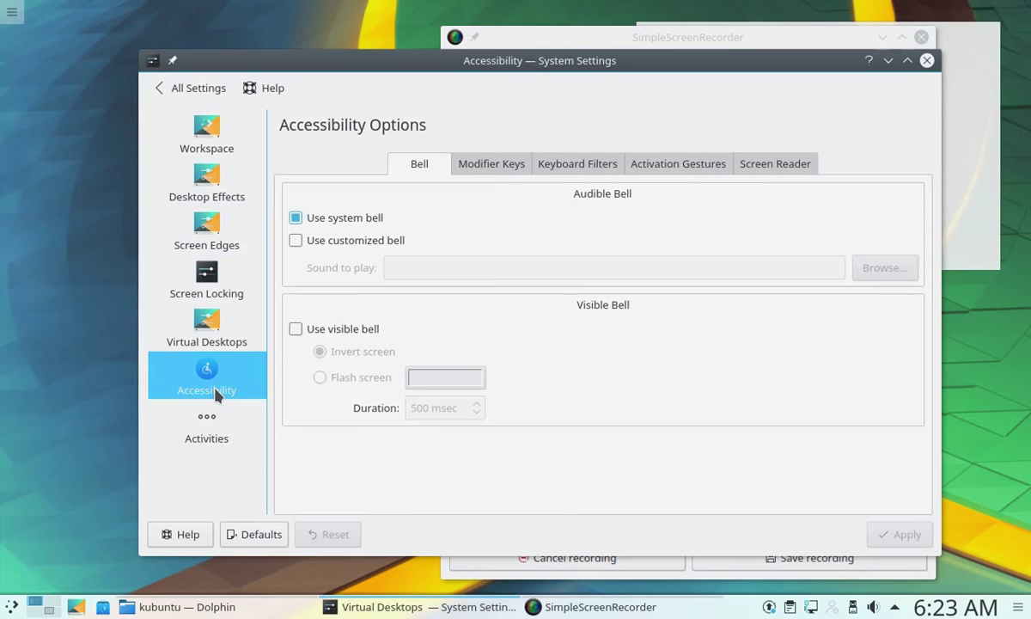
pyautogui.click(492, 165)
pyautogui.click(593, 164)
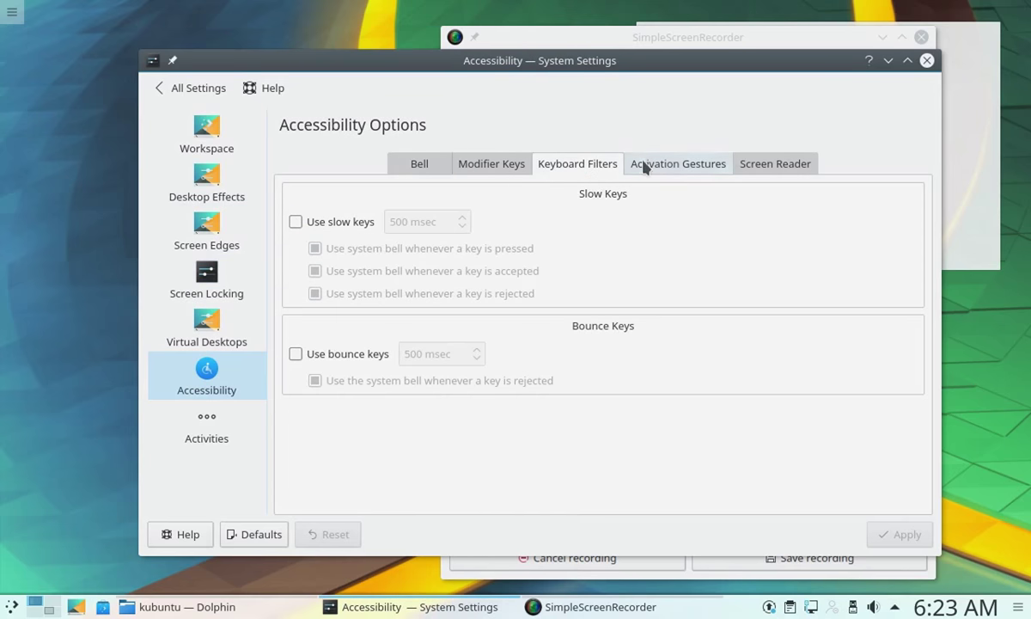
pyautogui.click(671, 167)
pyautogui.click(772, 165)
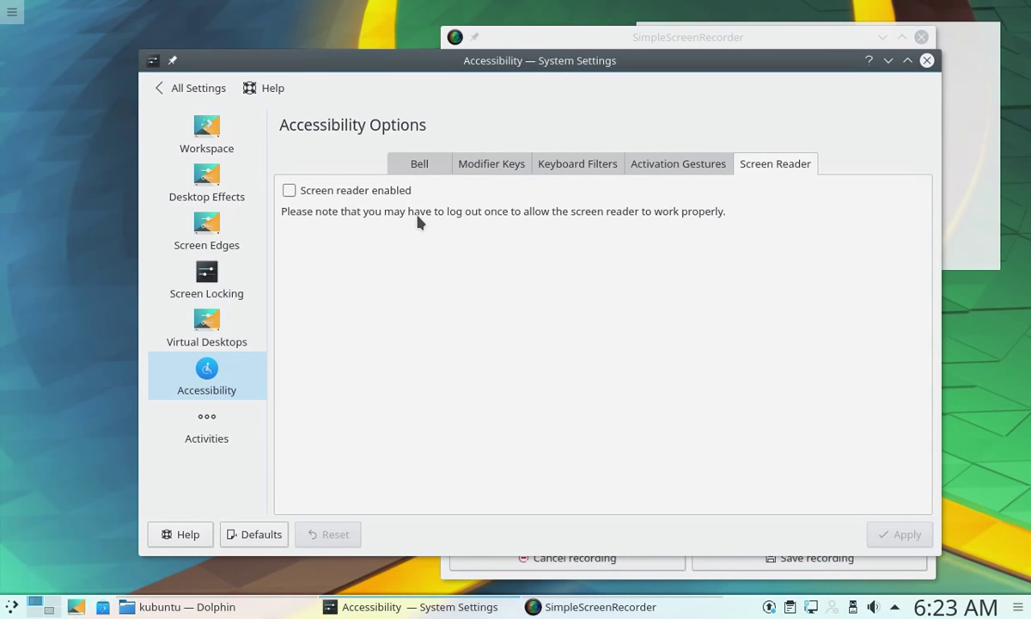
pyautogui.click(218, 435)
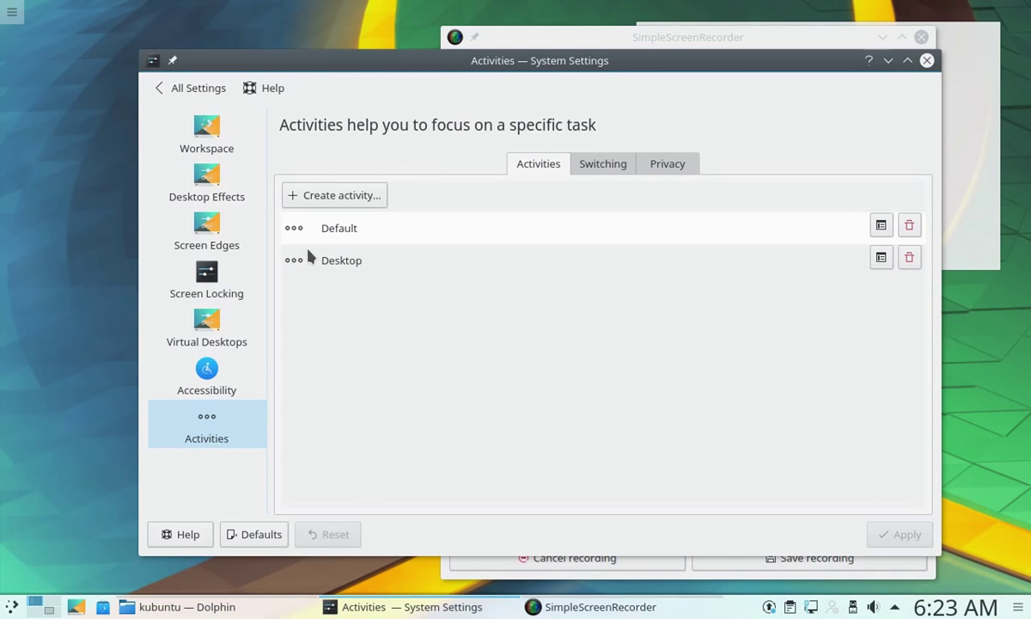
# Go to the Window Behavior settings and examine the Focus and Titlebar Actions options
pyautogui.click(168, 85)
pyautogui.click(255, 273)
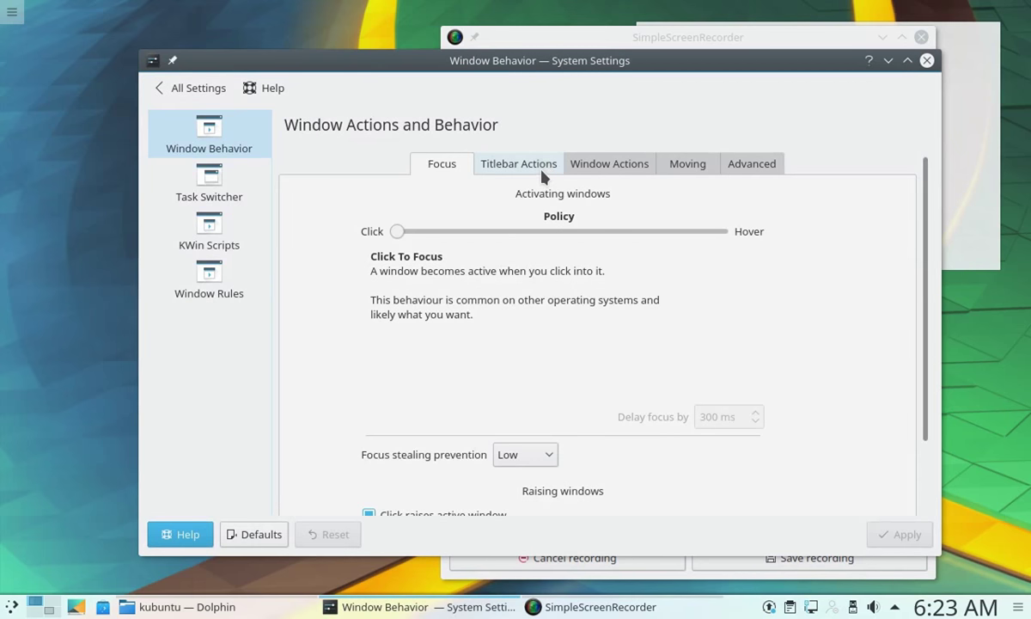
pyautogui.scroll(-1, 842, 390)
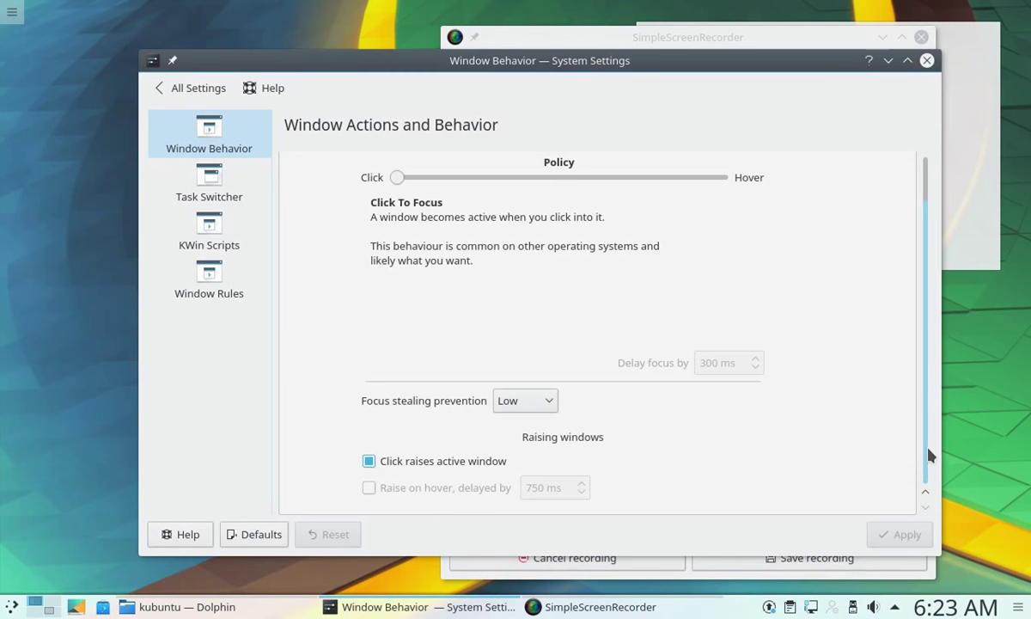
pyautogui.scroll(1, 902, 281)
pyautogui.click(534, 170)
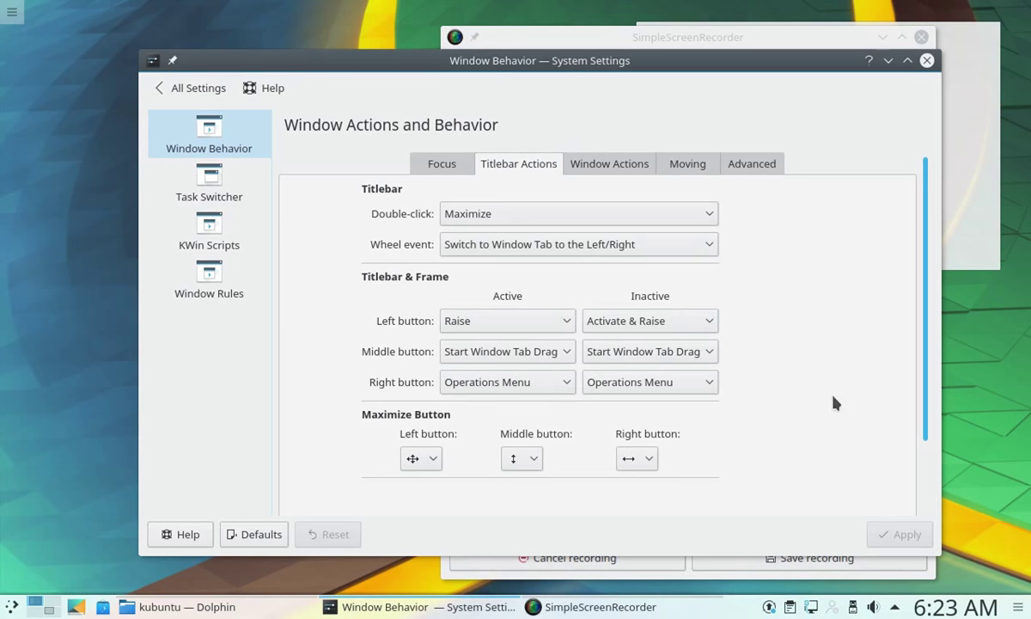
pyautogui.scroll(-1, 927, 390)
pyautogui.scroll(1, 925, 442)
# Set the modifier key for inner window, titlebar and frame actions to Meta and apply the change
pyautogui.click(612, 164)
pyautogui.click(404, 419)
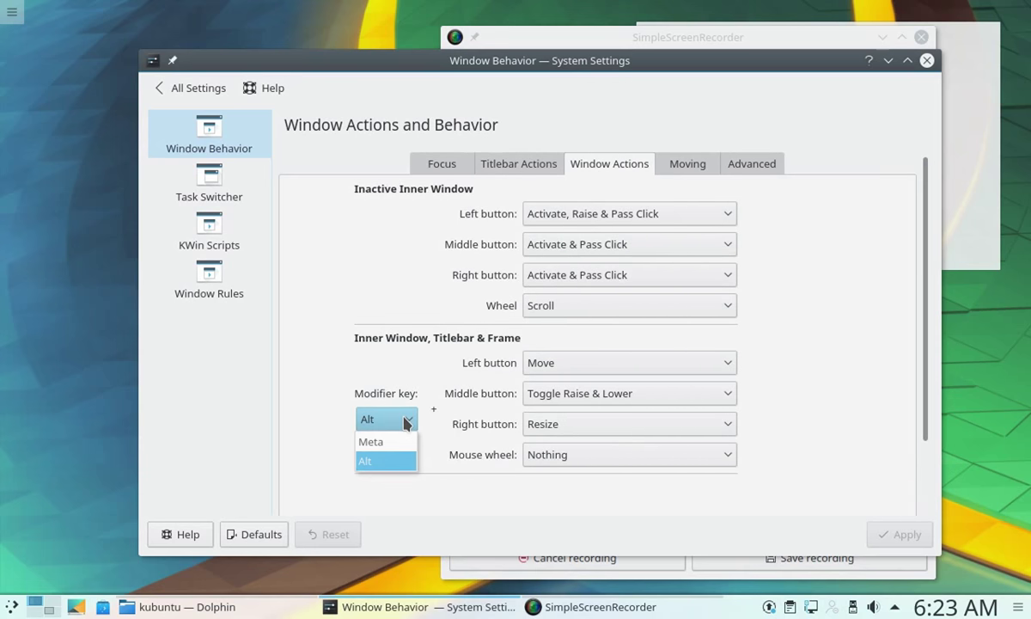
pyautogui.click(403, 437)
pyautogui.click(895, 536)
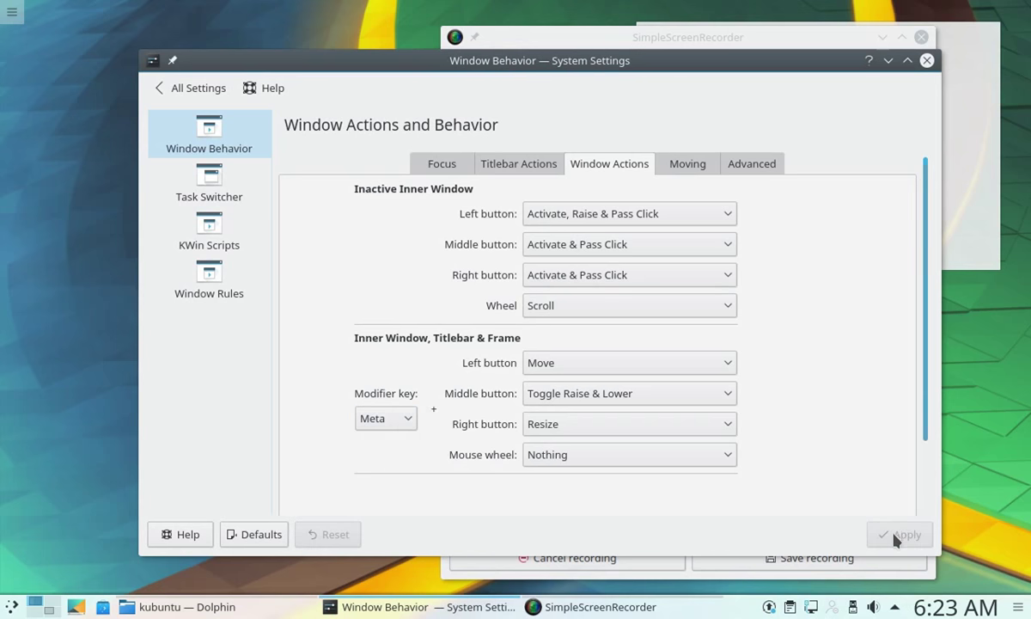
# Examine the Moving and Advanced window behavior options, including the available window placement modes
pyautogui.click(700, 170)
pyautogui.click(751, 168)
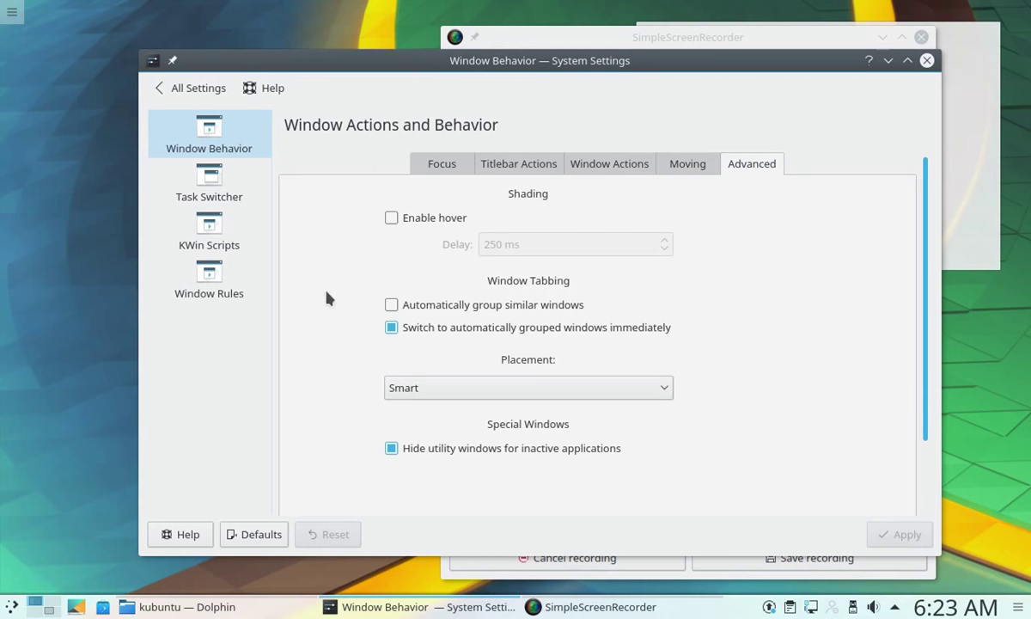
pyautogui.click(636, 388)
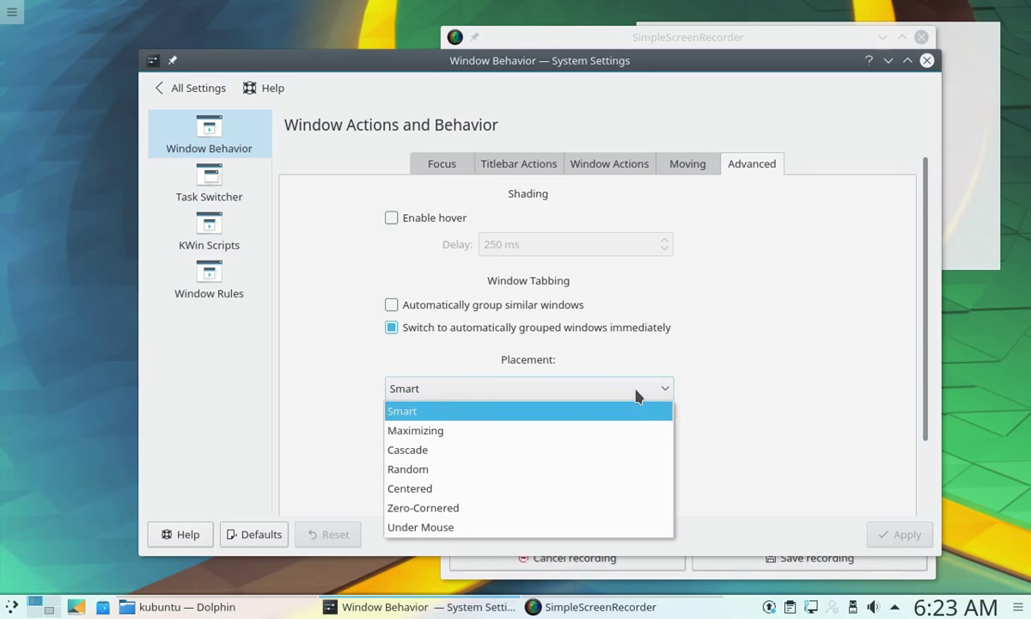
pyautogui.click(637, 393)
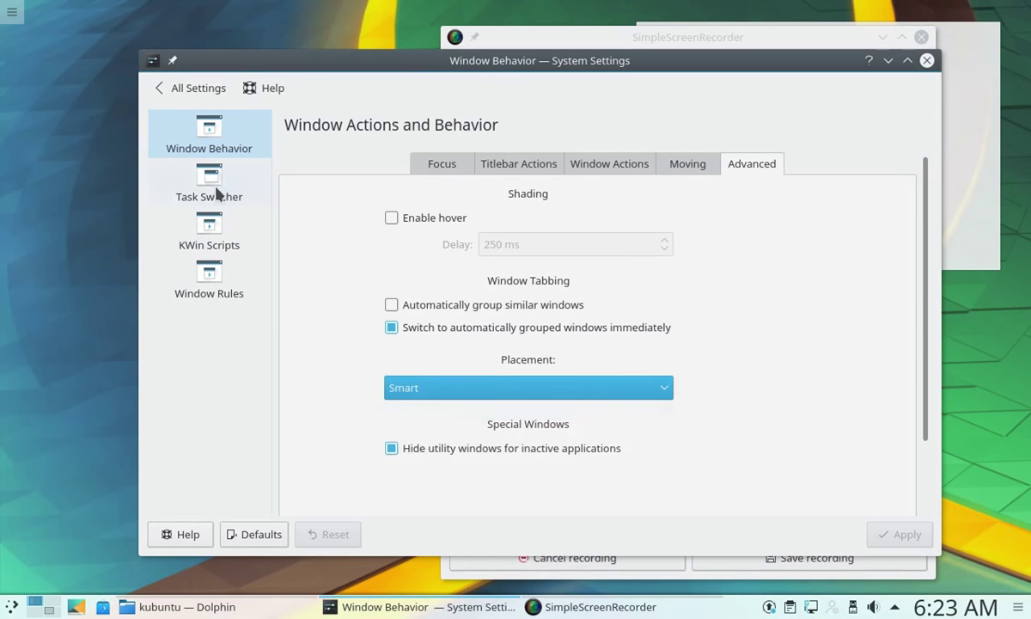
# Show the Task Switcher settings and cycle through the open windows to preview the Breeze switcher
pyautogui.click(215, 191)
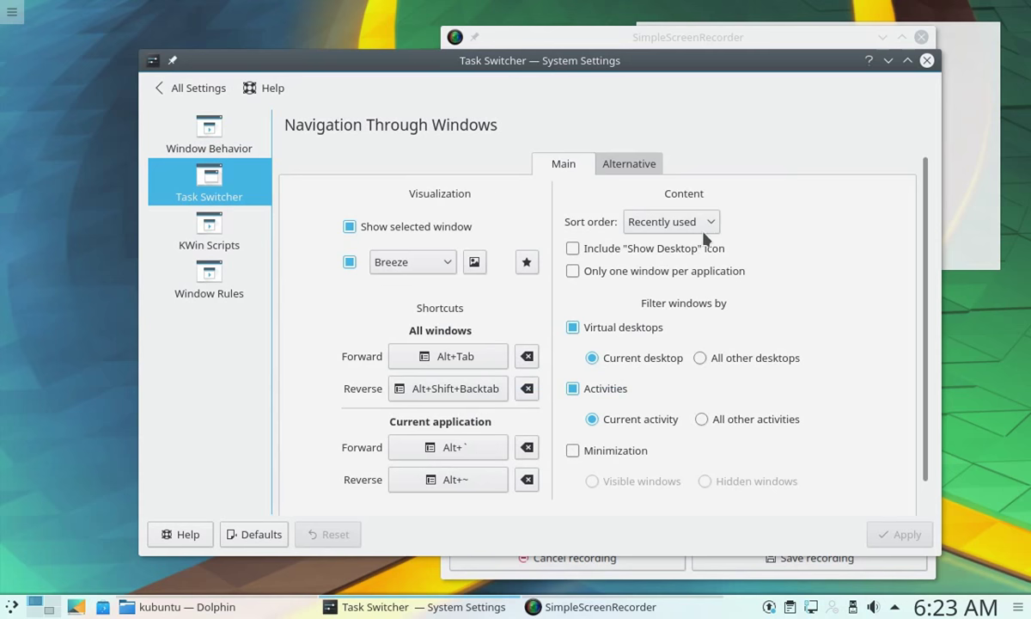
pyautogui.hotkey('alt', 'Tab')
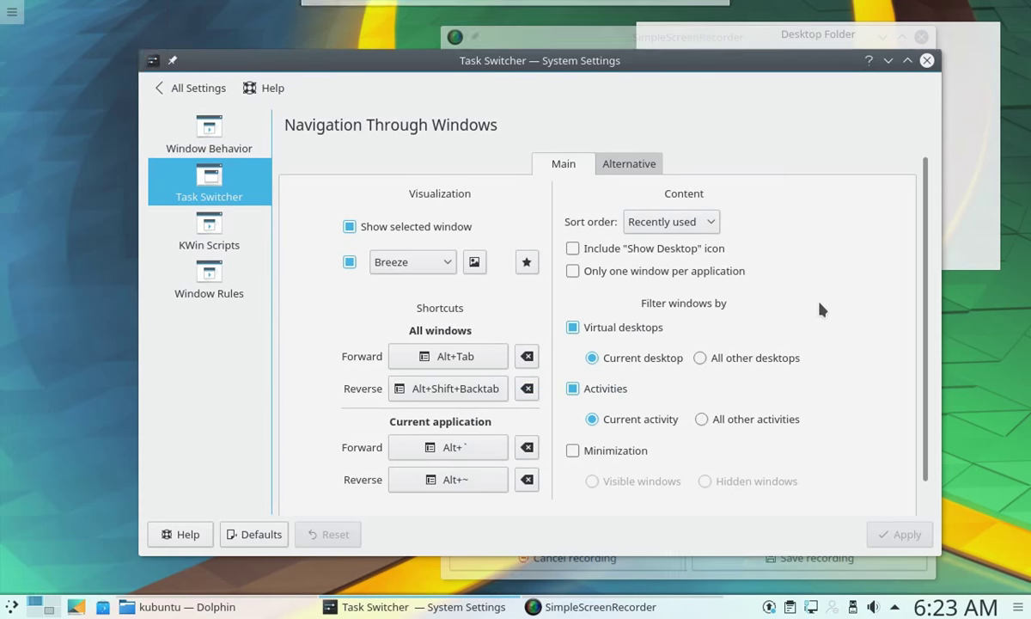
pyautogui.press('Tab')
pyautogui.press('Tab')
pyautogui.press('Tab')
pyautogui.press('Tab')
pyautogui.press('Tab')
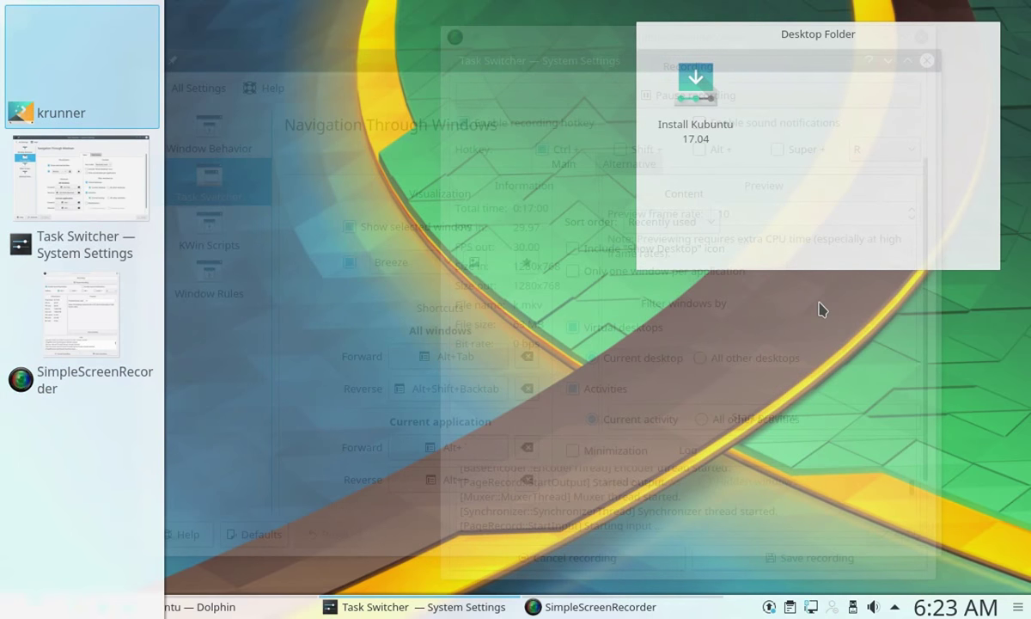
pyautogui.press('Tab')
pyautogui.press('Tab')
pyautogui.press('Tab')
pyautogui.press('Tab')
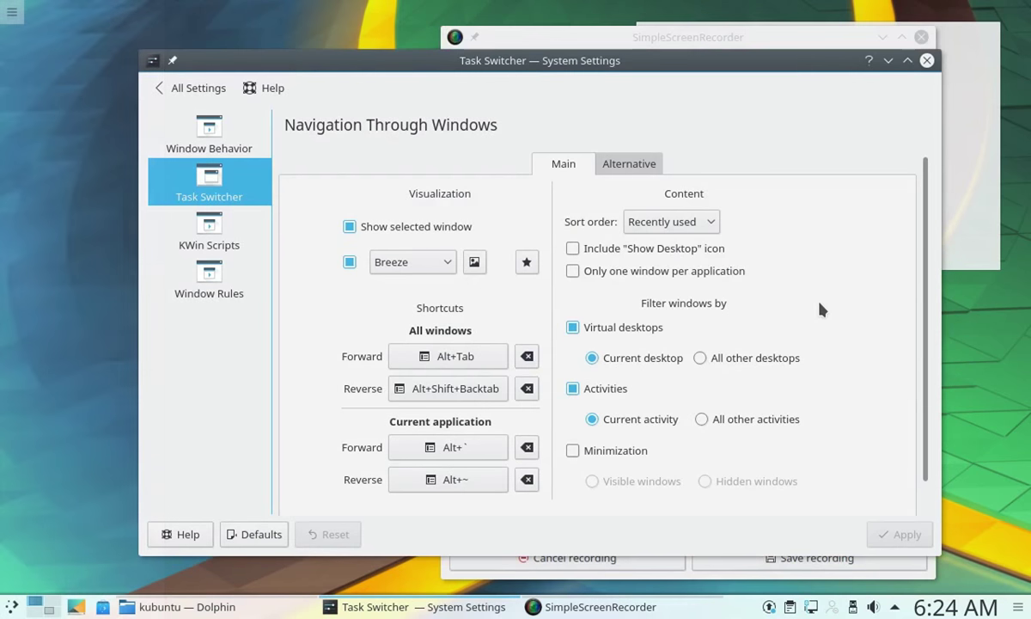
# Include the "Show Desktop" icon in the task switcher, apply the change and cycle through the window entries to test it
pyautogui.click(683, 251)
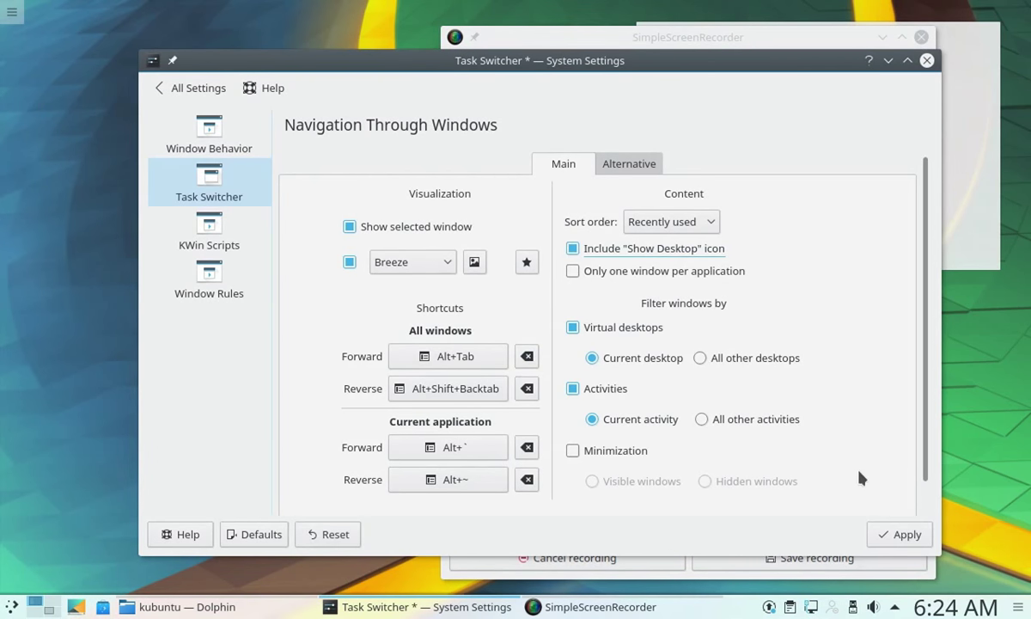
pyautogui.click(892, 540)
pyautogui.hotkey('alt', 'Tab')
pyautogui.press('Tab')
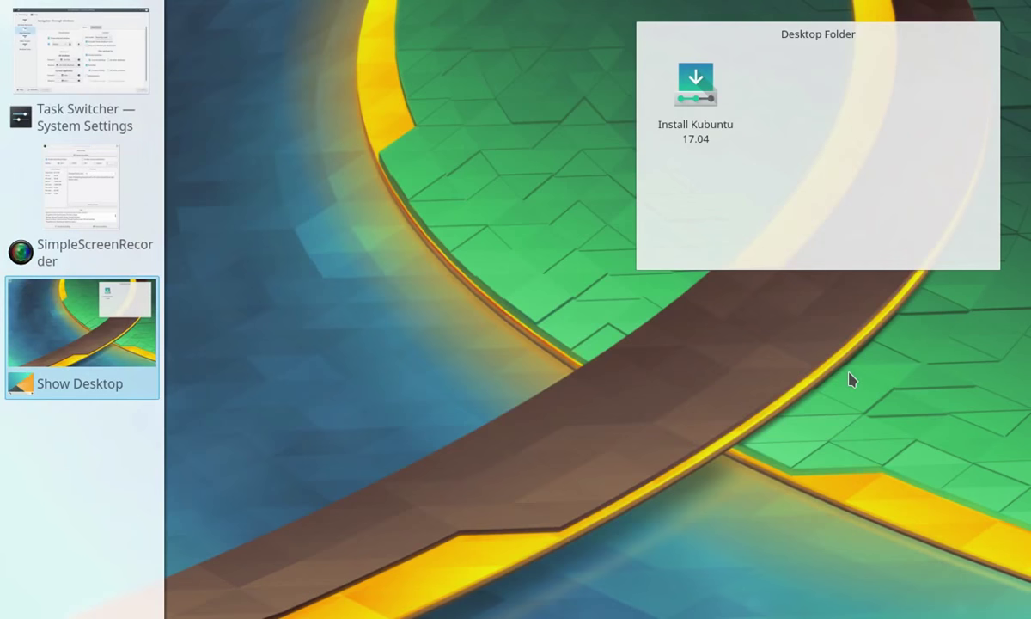
pyautogui.press('Tab')
pyautogui.press('Tab')
pyautogui.press('Tab')
pyautogui.press('Tab')
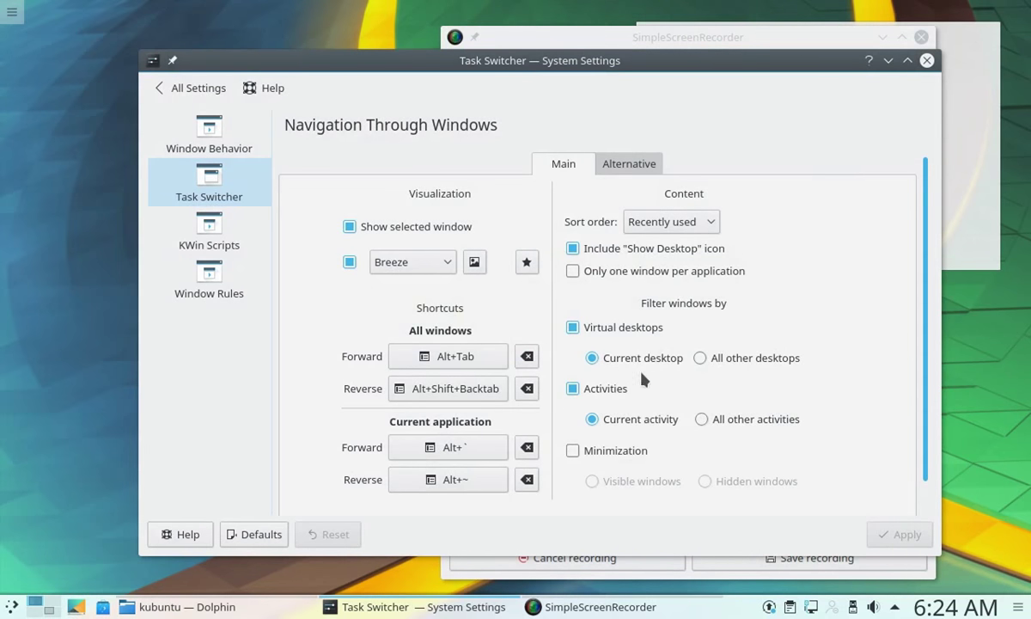
# Set the task switcher visualization to Breeze Dark, apply the change and cycle through the windows to test it
pyautogui.click(446, 267)
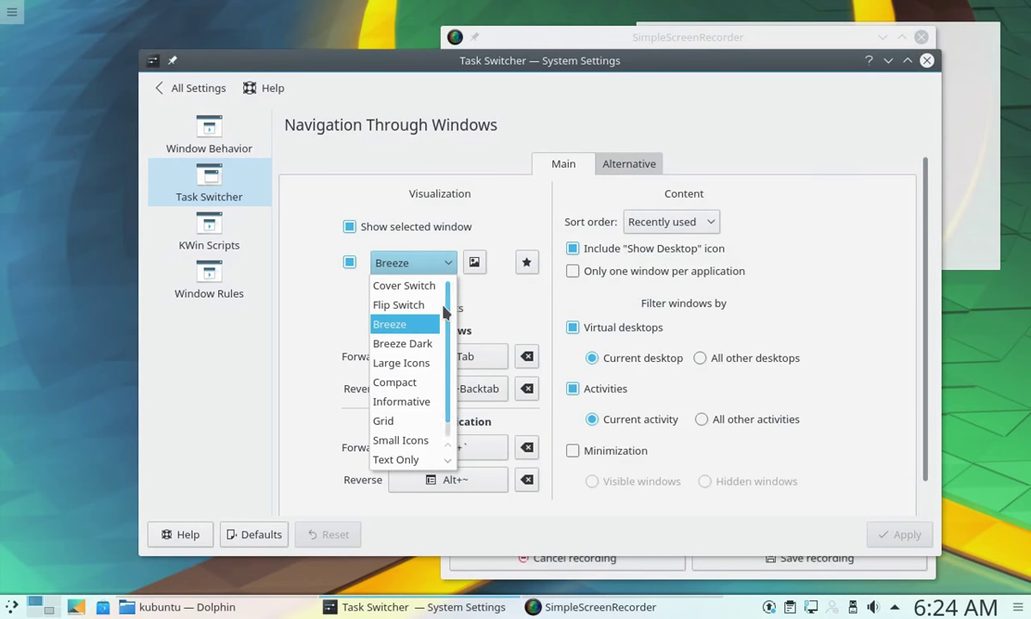
pyautogui.scroll(-1, 424, 413)
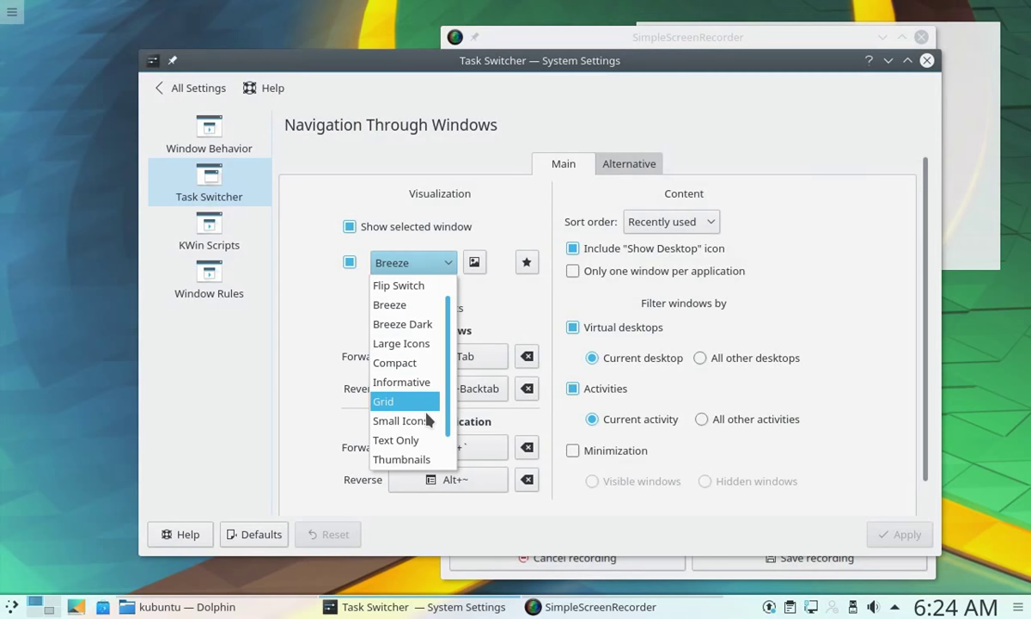
pyautogui.scroll(1, 427, 419)
pyautogui.click(402, 341)
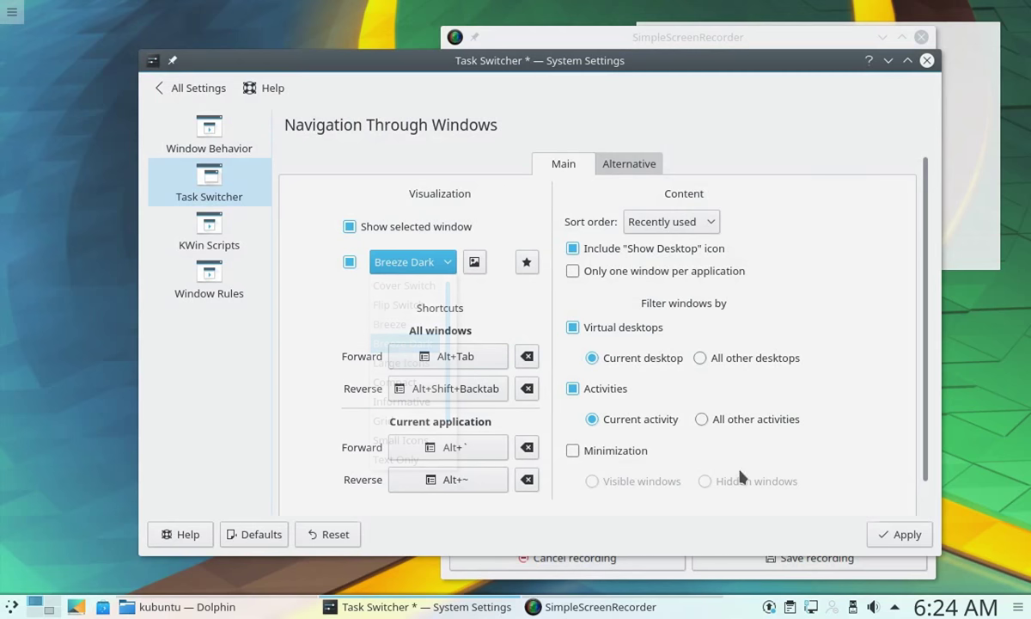
pyautogui.click(896, 533)
pyautogui.hotkey('alt', 'Tab')
pyautogui.hotkey('alt', 'Tab')
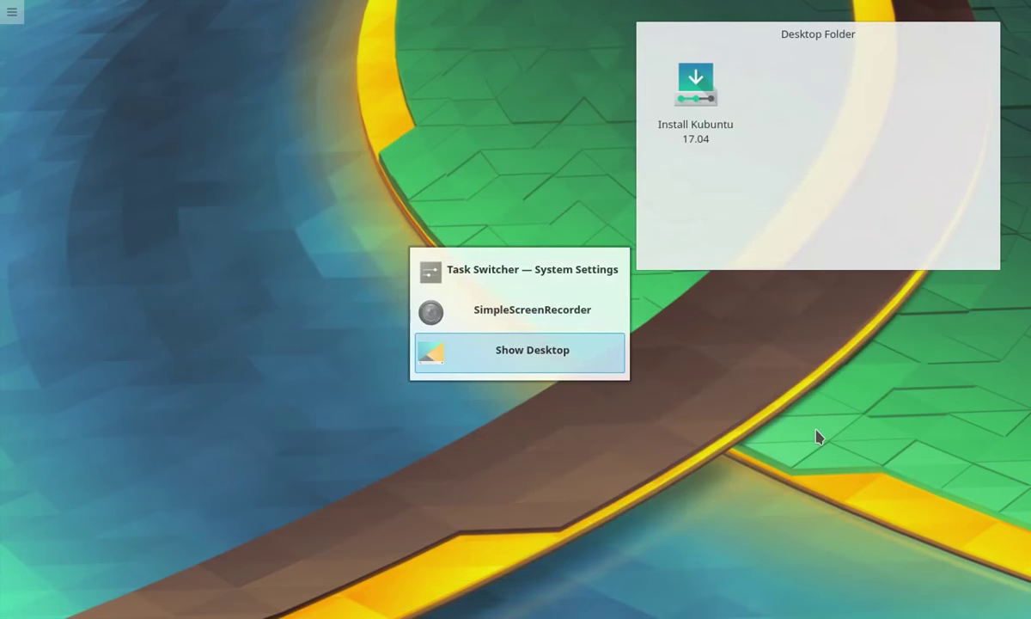
pyautogui.hotkey('alt', 'Tab')
pyautogui.hotkey('alt', 'Tab')
pyautogui.hotkey('alt', 'Tab')
pyautogui.hotkey('alt', 'Tab')
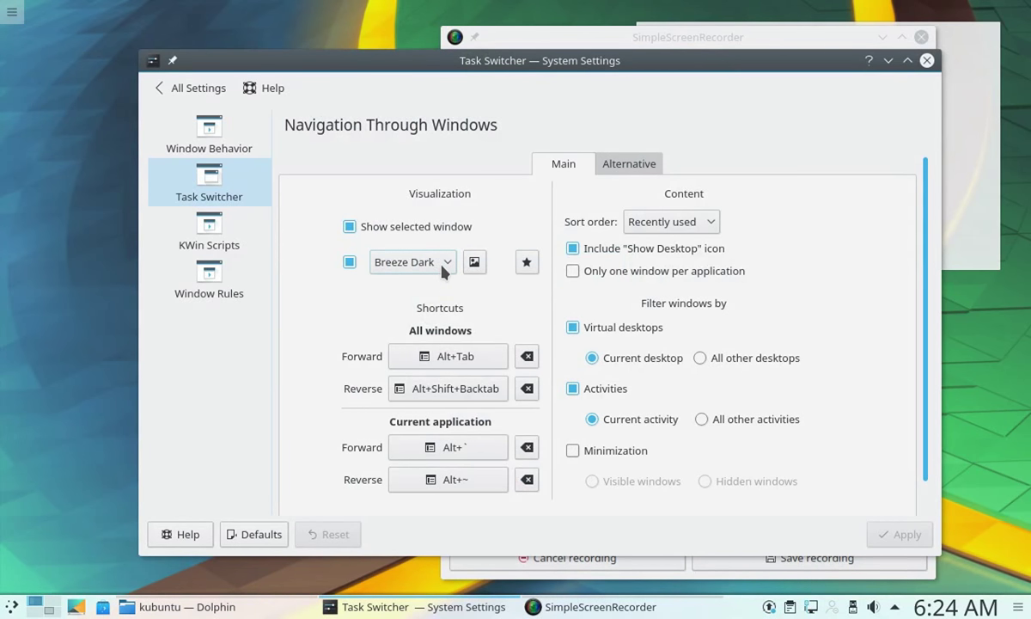
# Set the task switcher visualization back to Breeze, apply the change and cycle through the windows
pyautogui.click(442, 264)
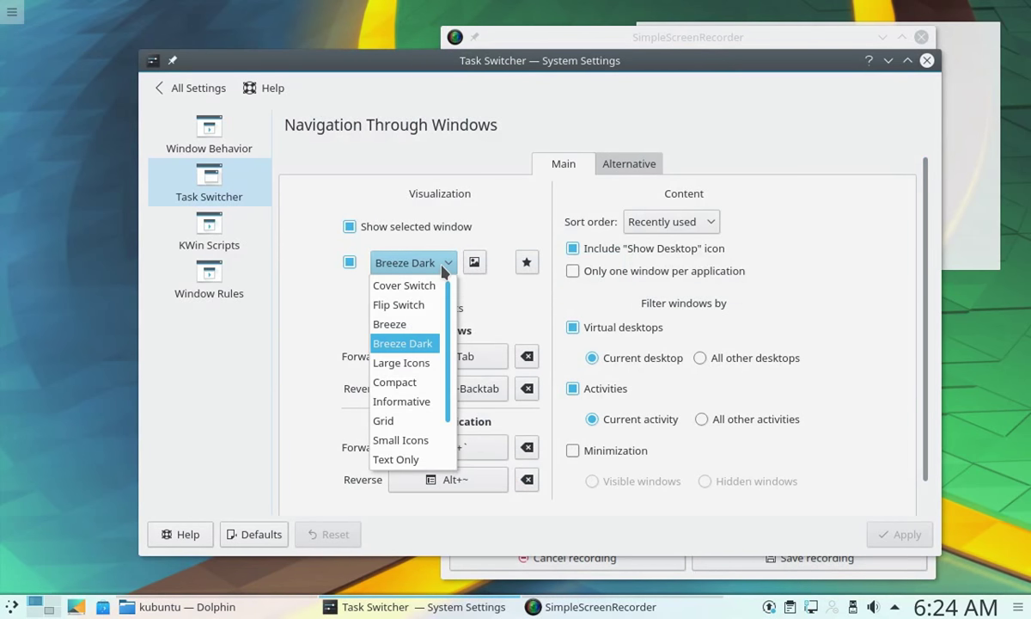
pyautogui.click(424, 326)
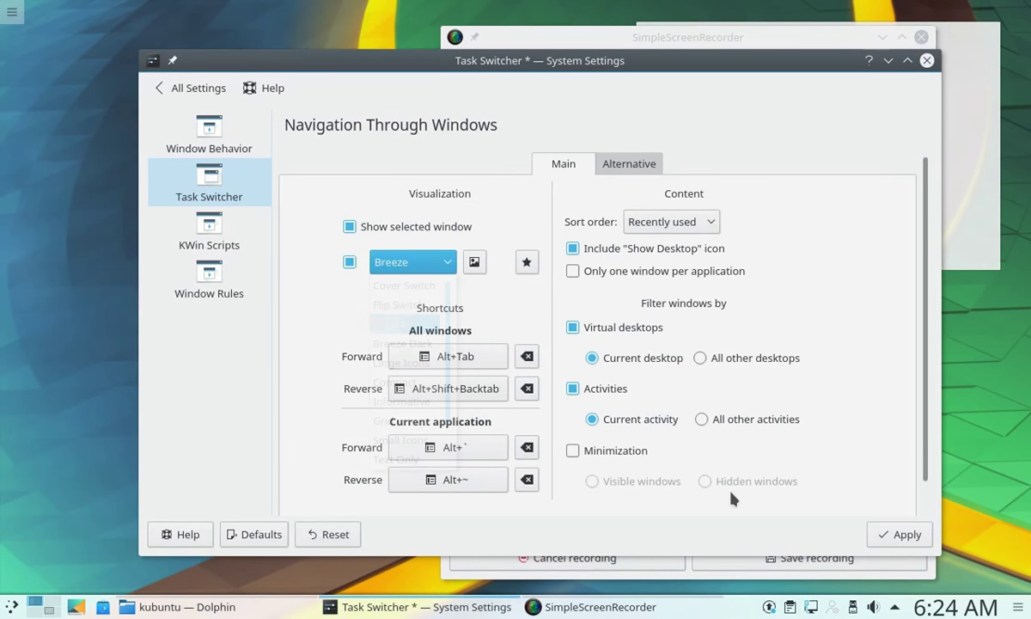
pyautogui.click(903, 537)
pyautogui.hotkey('alt', 'Tab')
pyautogui.hotkey('alt', 'Tab')
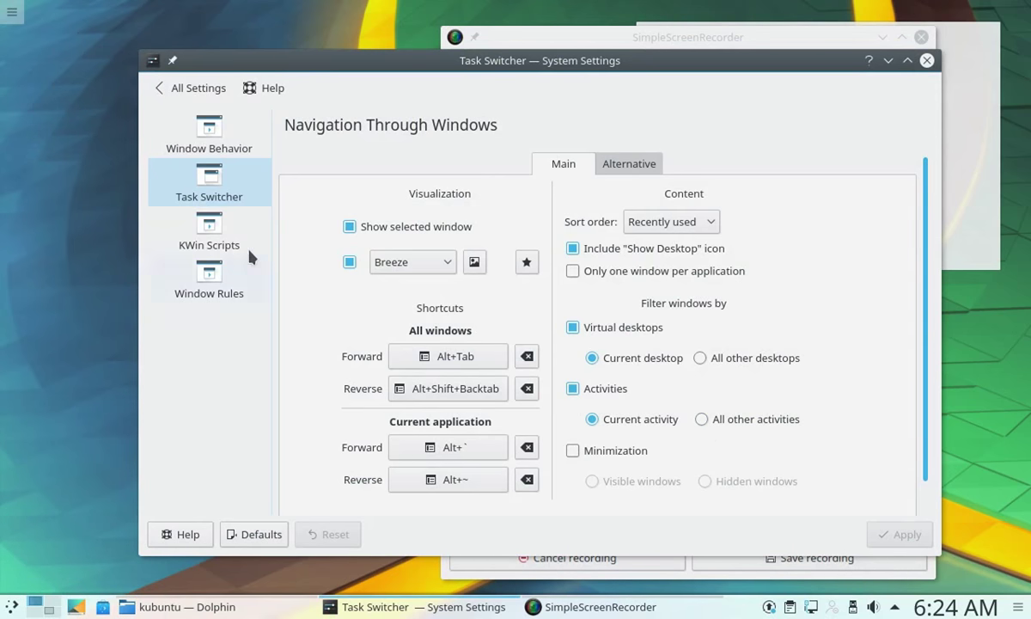
# View the KWin Scripts and Window Rules pages, then return to the overview of all settings
pyautogui.click(223, 225)
pyautogui.click(224, 284)
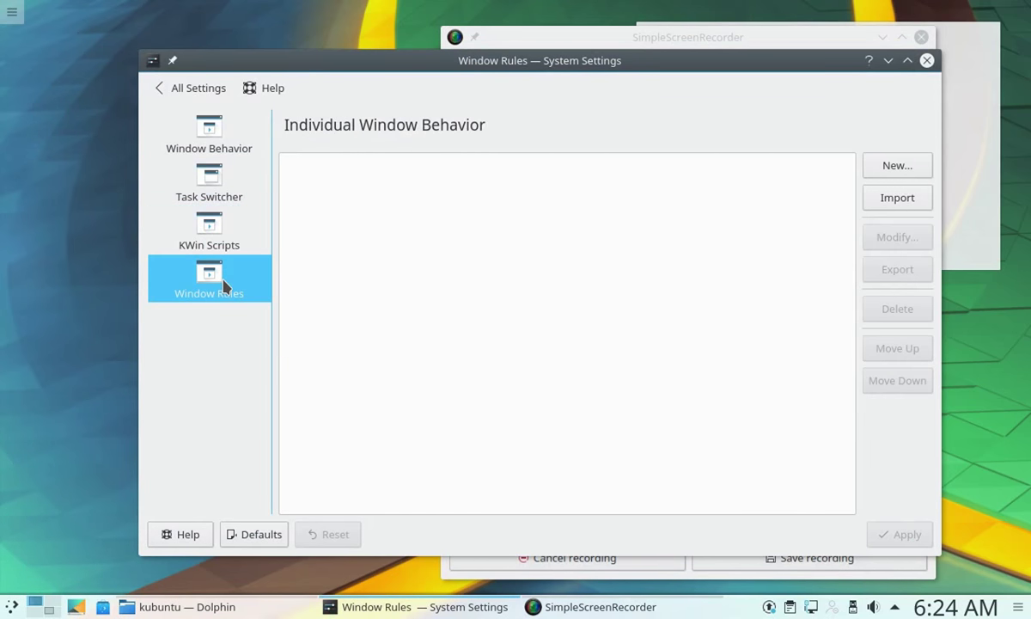
pyautogui.click(192, 90)
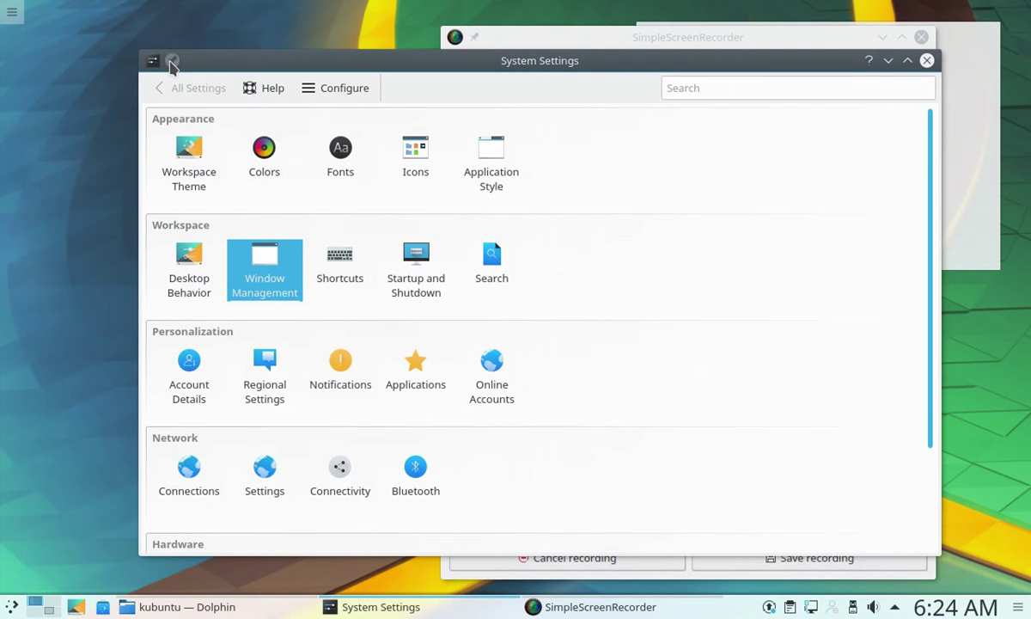
# Show the System Settings window on all desktops and check it by switching between the virtual desktops, ending on the first one
pyautogui.click(172, 61)
pyautogui.click(60, 607)
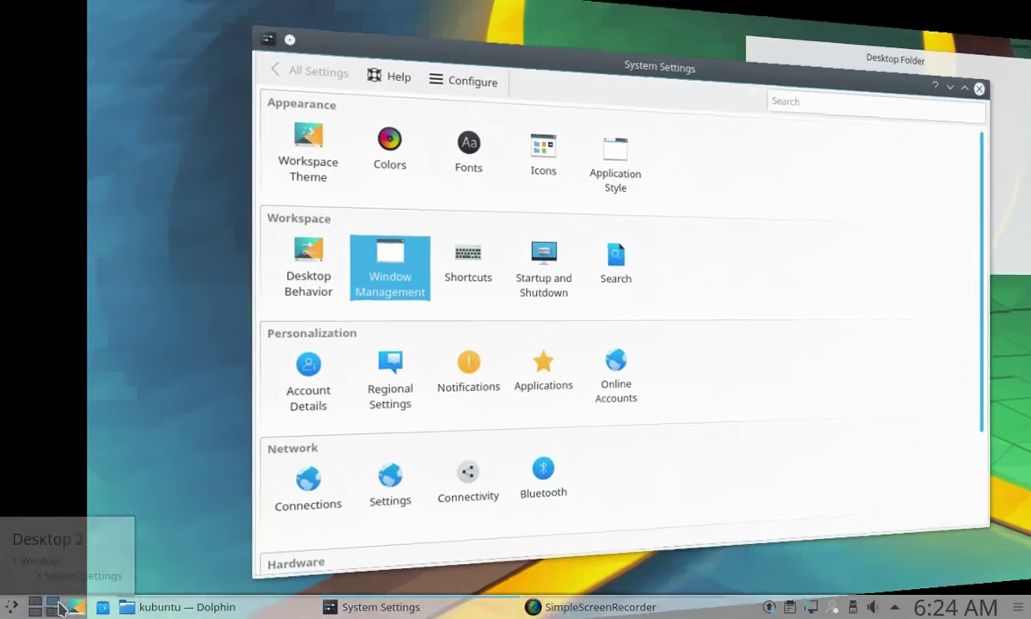
pyautogui.click(56, 610)
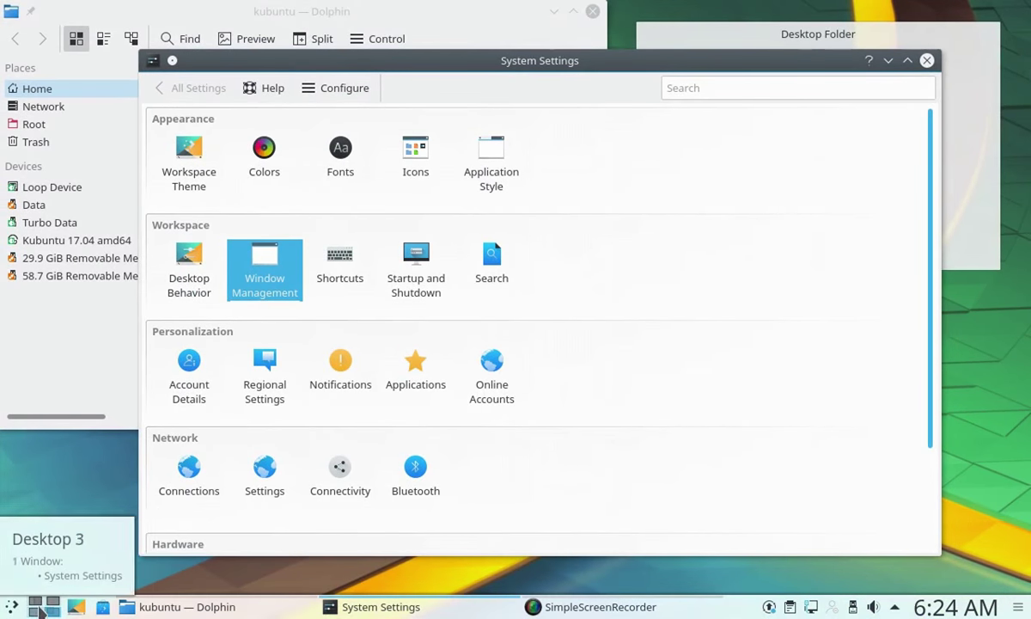
pyautogui.click(35, 606)
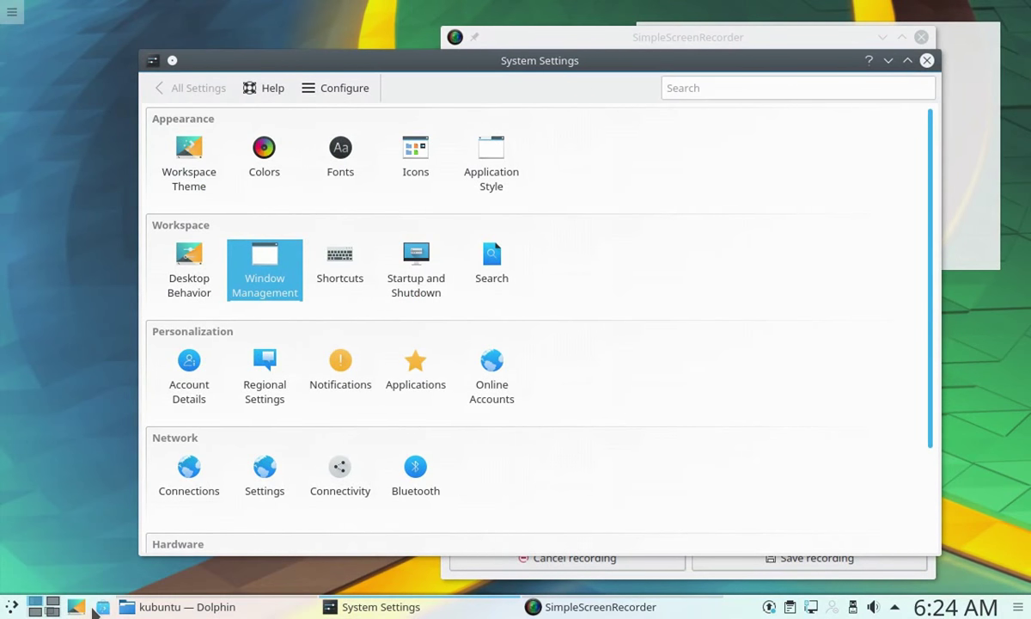
# Unpin the launcher directly before the Dolphin entry from the task manager
pyautogui.rightClick(101, 606)
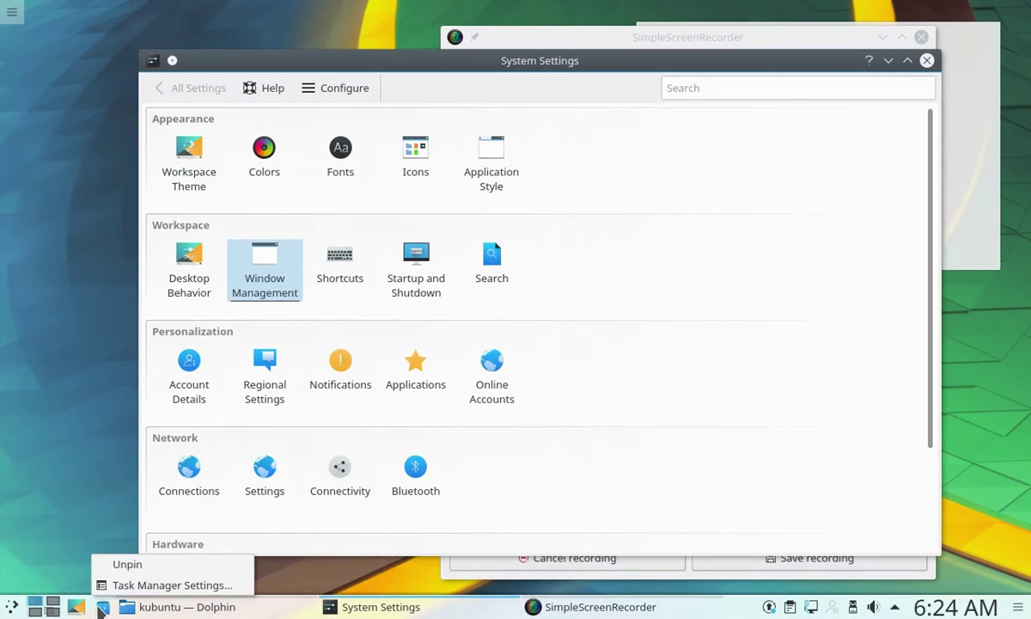
pyautogui.click(136, 565)
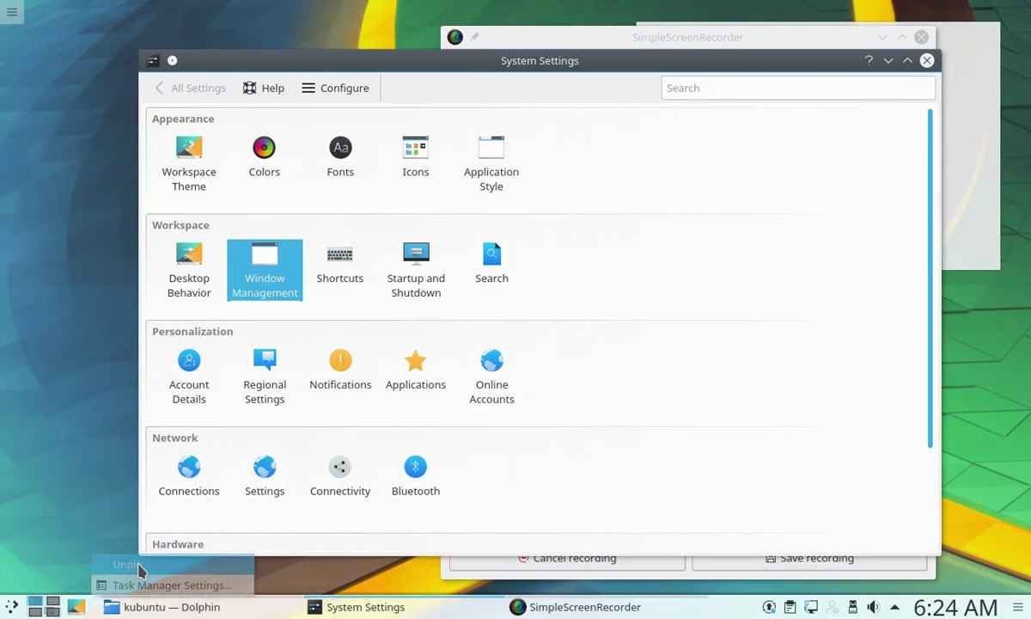
# Examine the list of standard keyboard shortcuts for applications in the Shortcuts settings
pyautogui.click(340, 270)
pyautogui.scroll(-2, 726, 377)
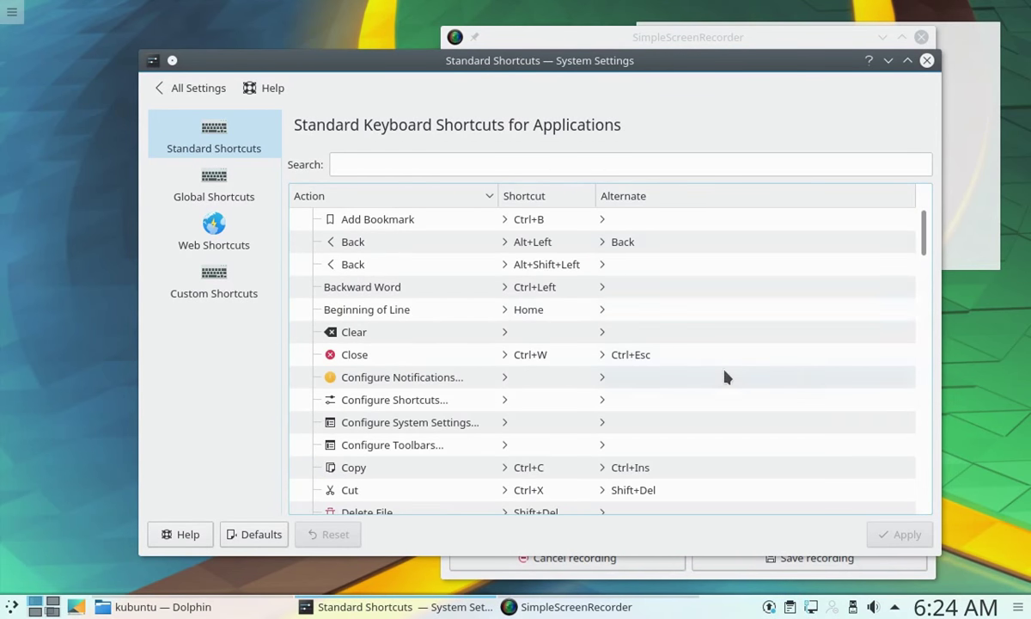
pyautogui.moveTo(925, 237); pyautogui.dragTo(600, 221)
# Examine the global keyboard shortcuts of the listed components, including the alternate shortcut options for Decrease Microphone Volume under Audio Volume
pyautogui.click(243, 194)
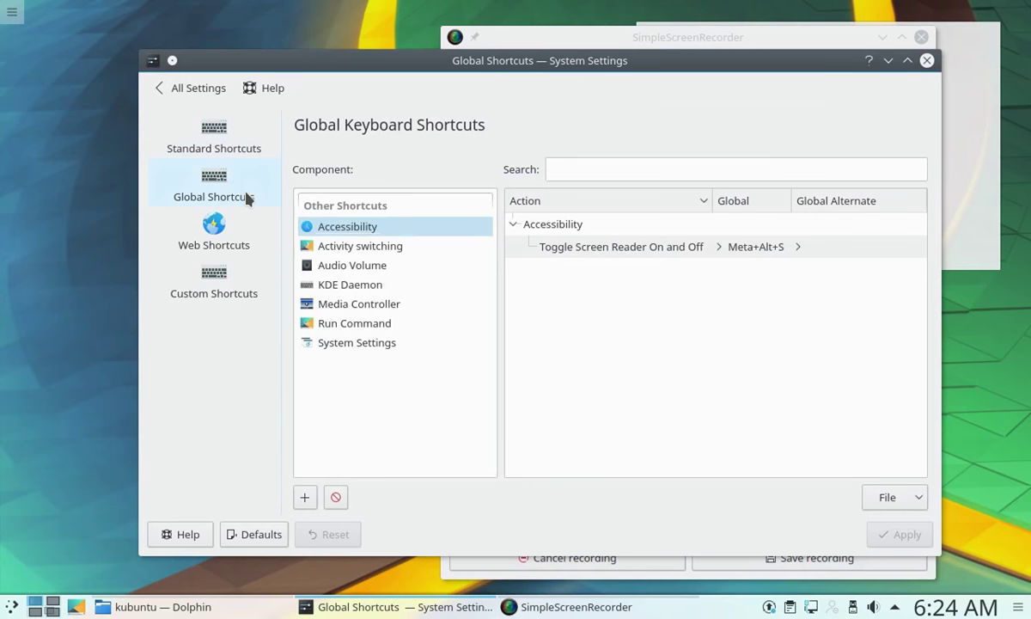
pyautogui.click(356, 247)
pyautogui.click(364, 270)
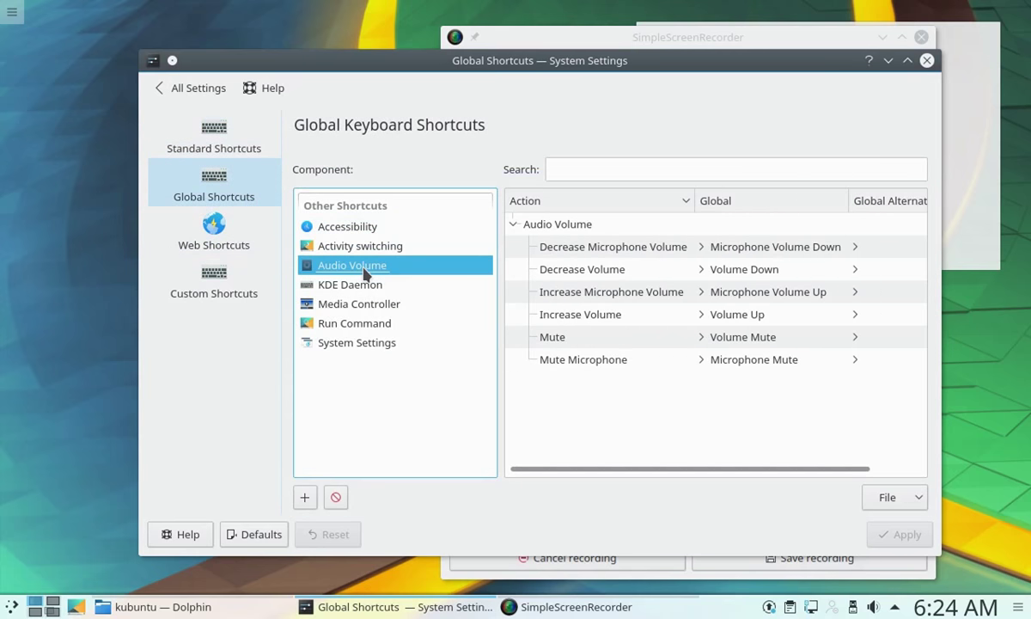
pyautogui.click(858, 254)
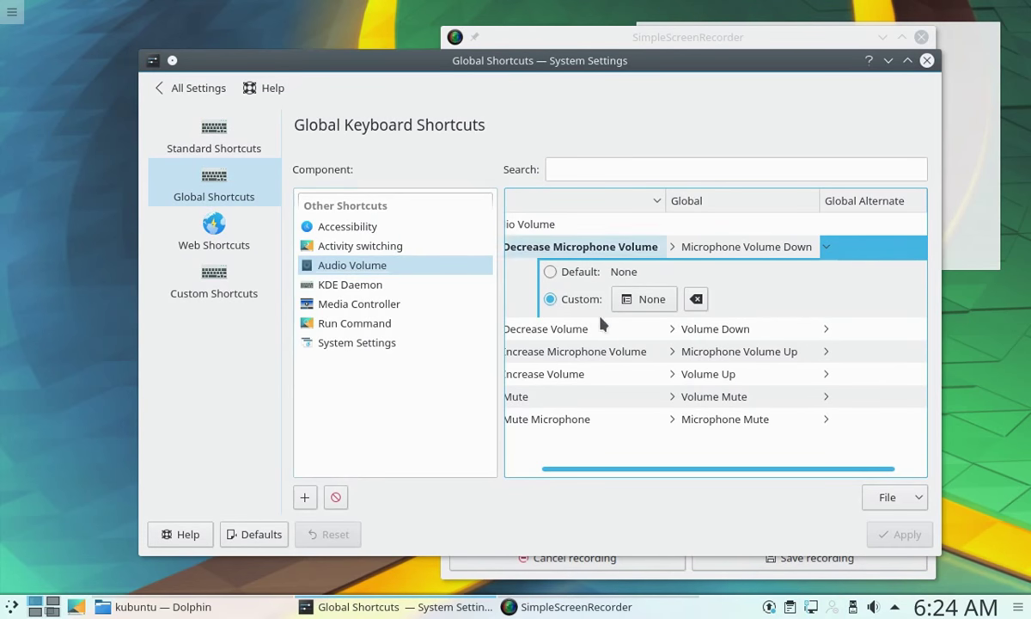
pyautogui.click(394, 287)
pyautogui.click(387, 304)
pyautogui.click(378, 323)
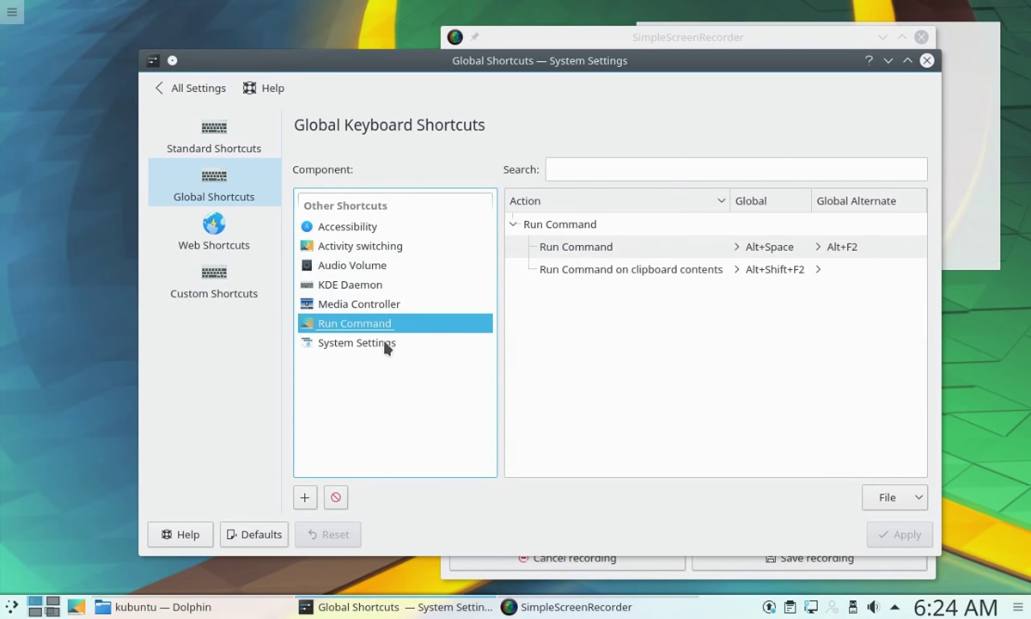
pyautogui.click(372, 341)
# View the Web Shortcuts and Custom Shortcuts pages and go back to the overview of all settings
pyautogui.click(214, 225)
pyautogui.click(239, 286)
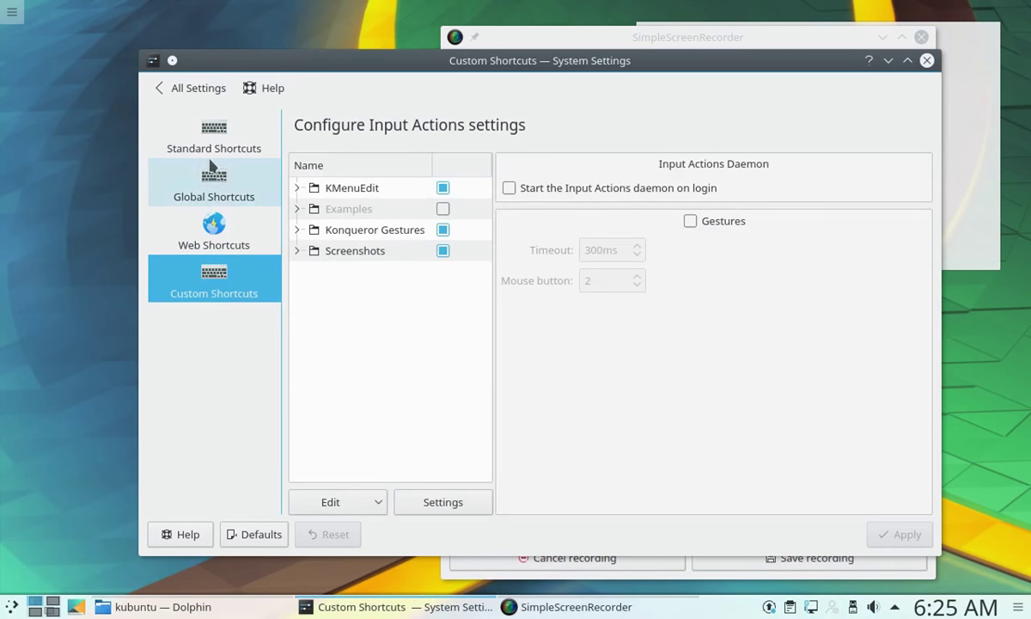
pyautogui.click(185, 88)
# Look through the Startup and Shutdown pages for Login Screen, Autostart, Background Services and Desktop Session, and return to the overview
pyautogui.click(391, 262)
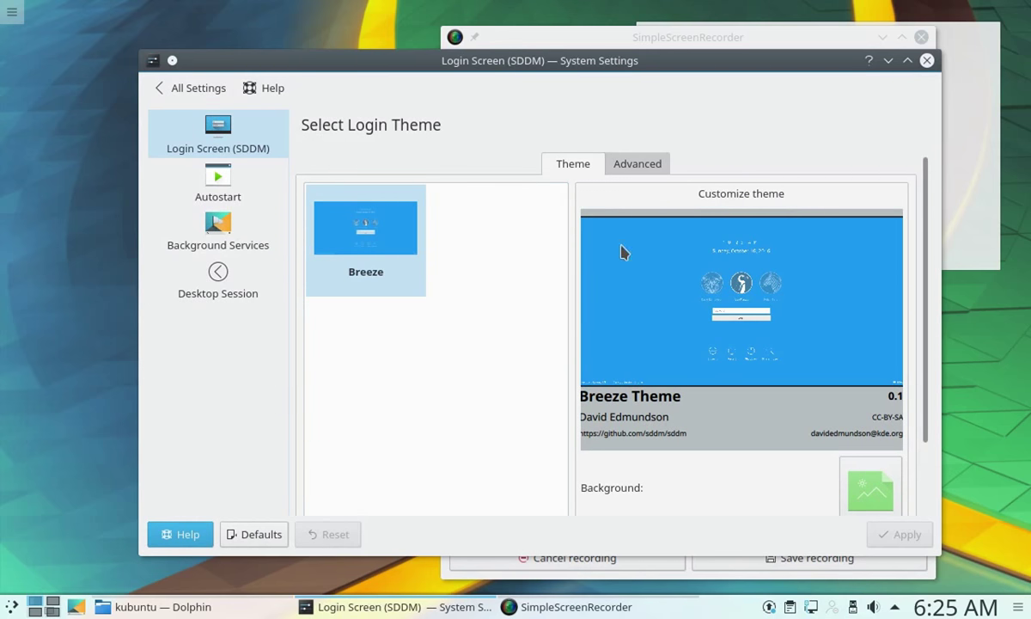
pyautogui.click(244, 198)
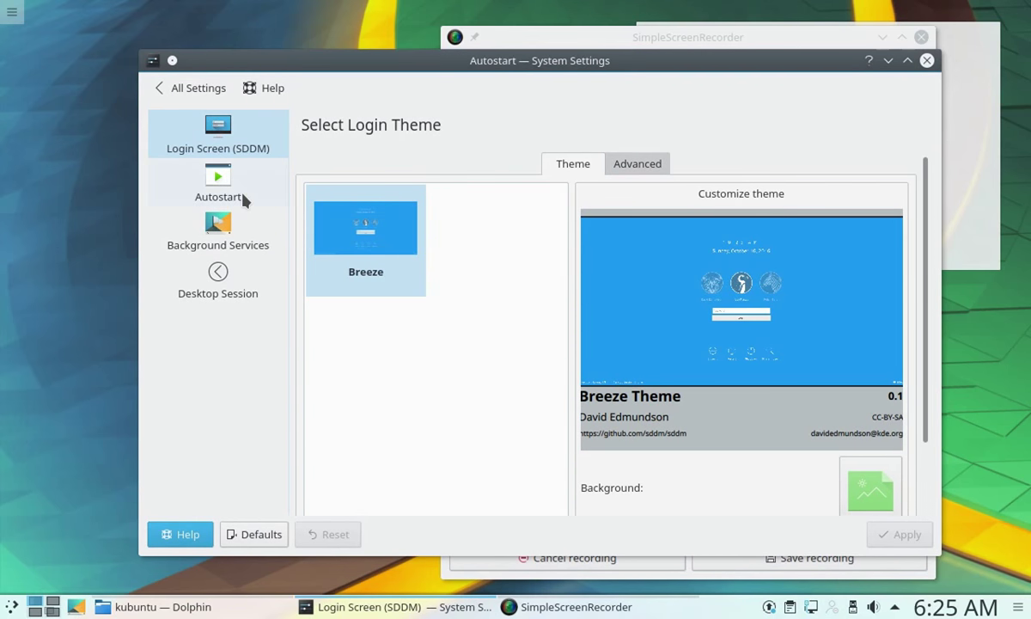
pyautogui.click(247, 231)
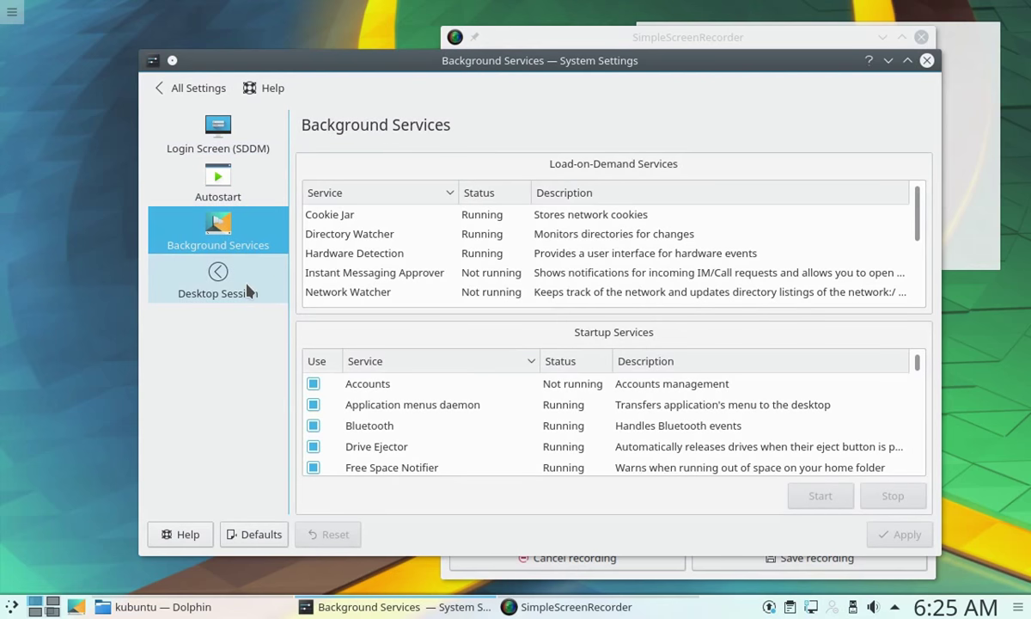
pyautogui.click(247, 290)
pyautogui.click(172, 87)
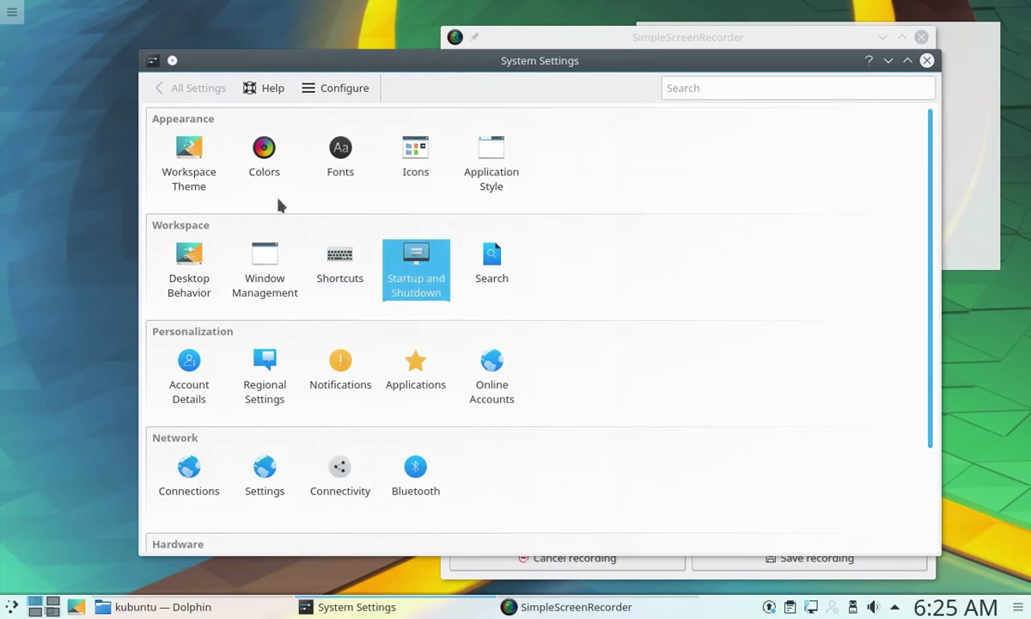
# Examine the File Search options and the Plasma Search plugin list, and return to the overview of all settings
pyautogui.click(493, 263)
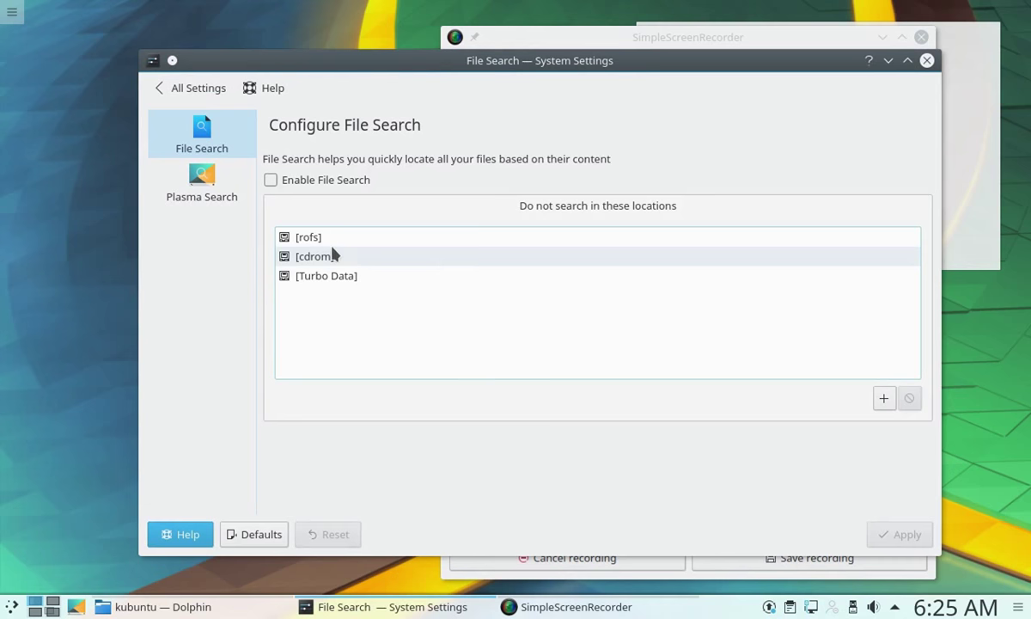
pyautogui.click(196, 186)
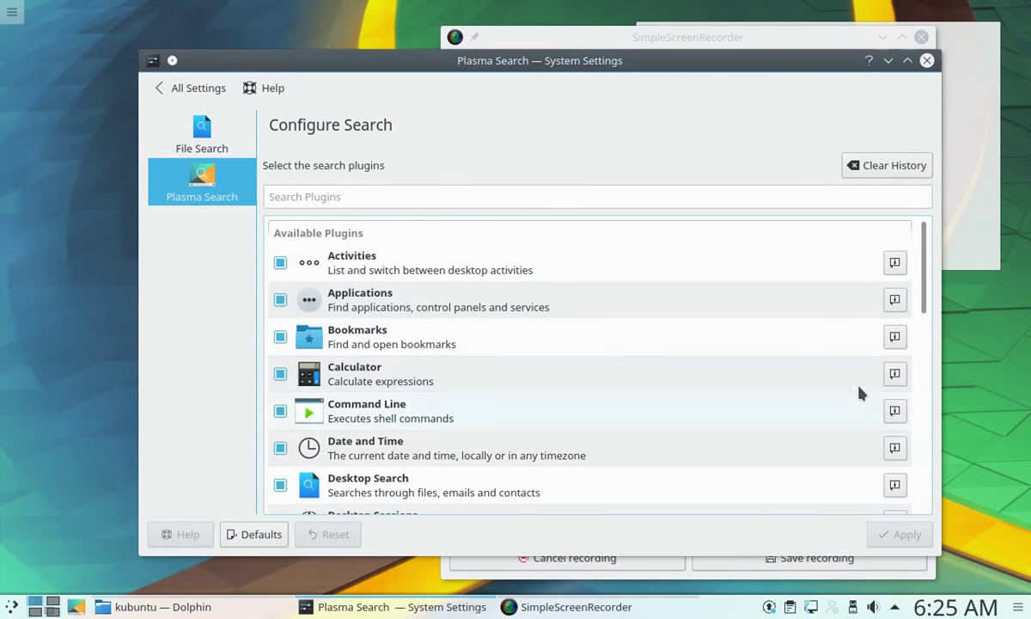
pyautogui.moveTo(924, 288); pyautogui.dragTo(912, 480)
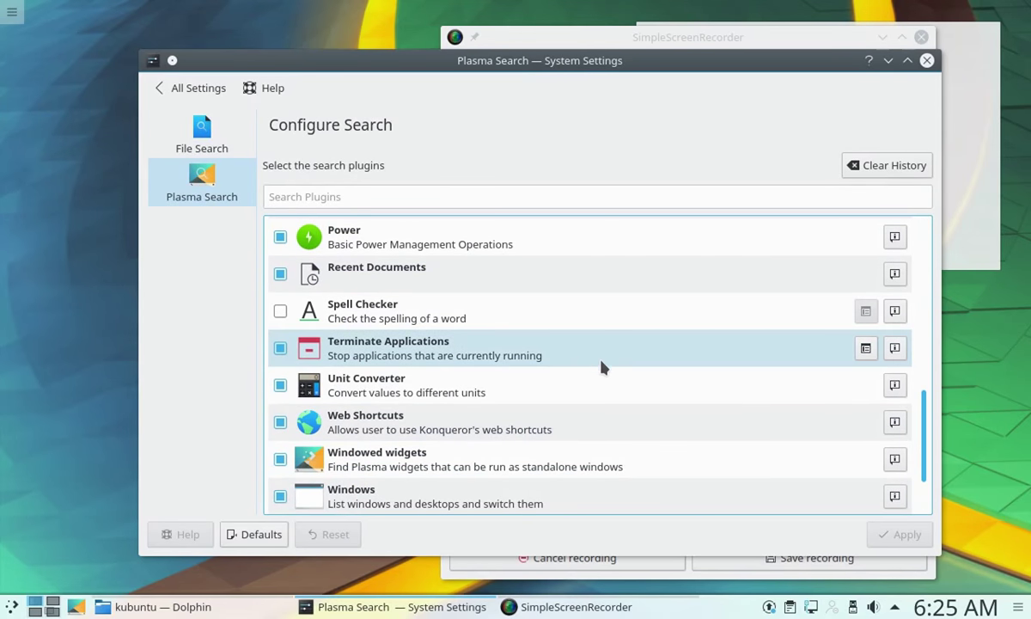
pyautogui.click(196, 86)
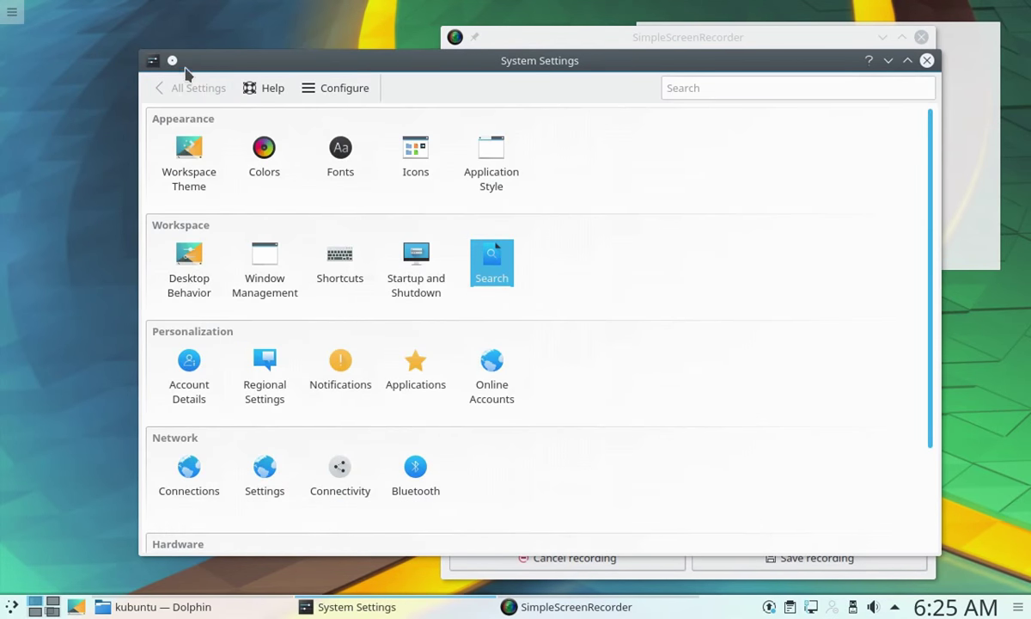
# Stop showing the System Settings window on all desktops
pyautogui.click(173, 61)
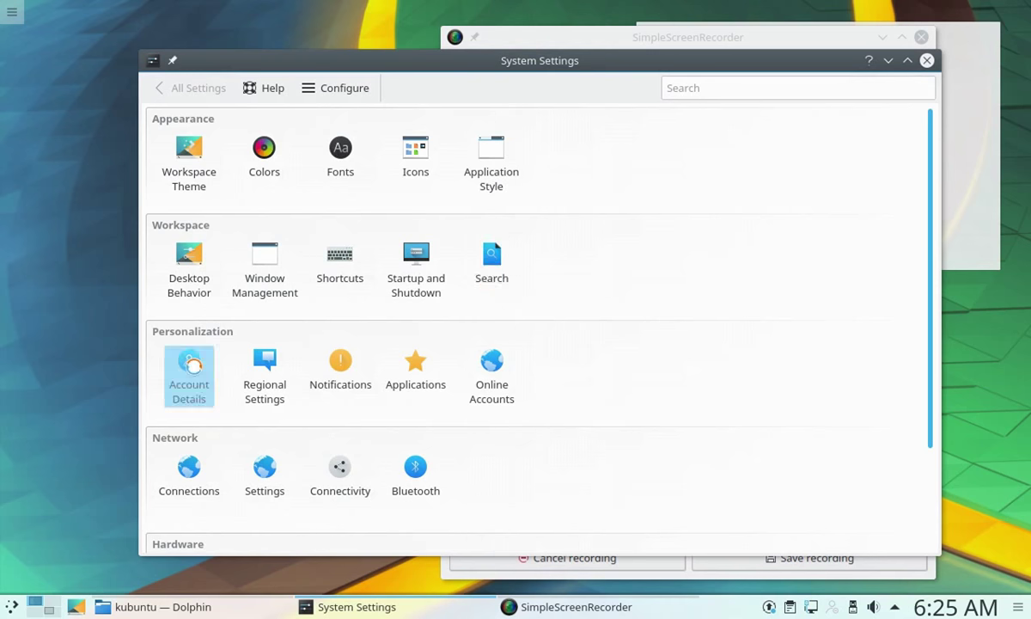
# Examine the Account Details settings: KDE Wallet preferences, wallet access control and the New User form in User Manager
pyautogui.click(190, 370)
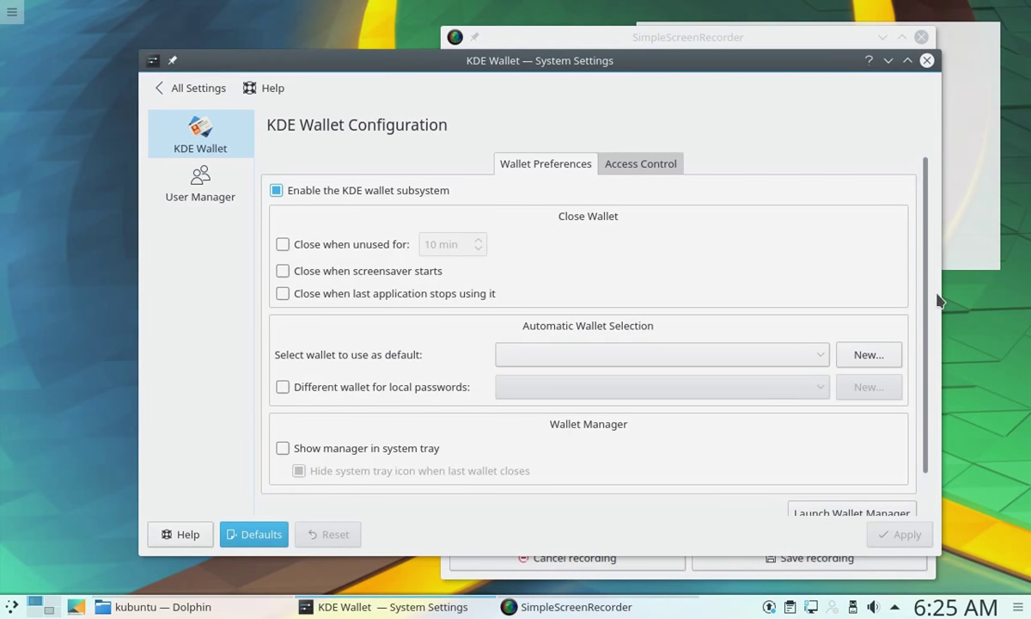
pyautogui.moveTo(926, 292); pyautogui.dragTo(916, 237)
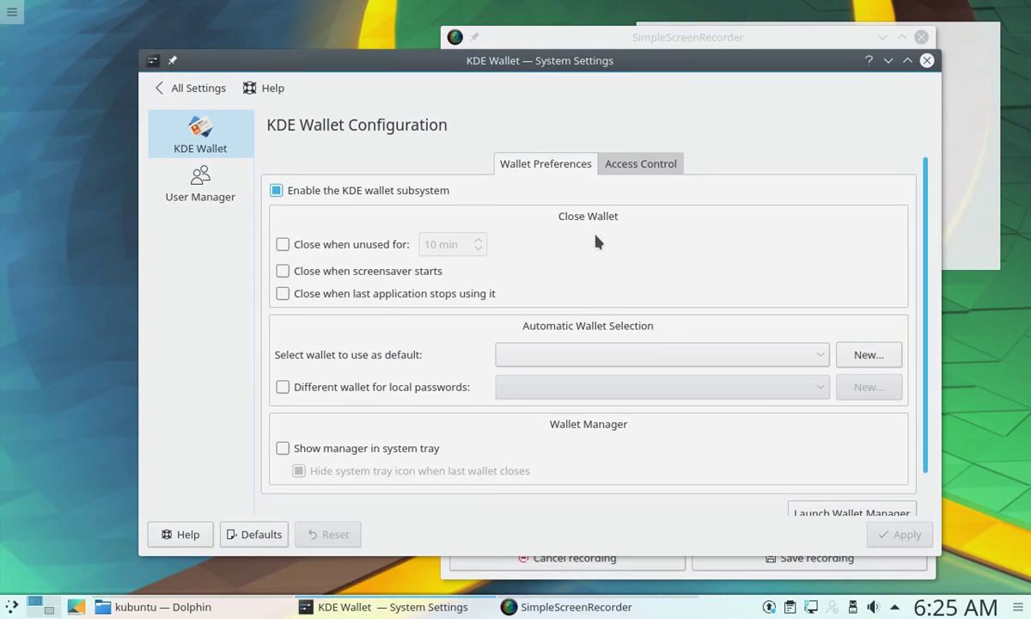
pyautogui.click(631, 165)
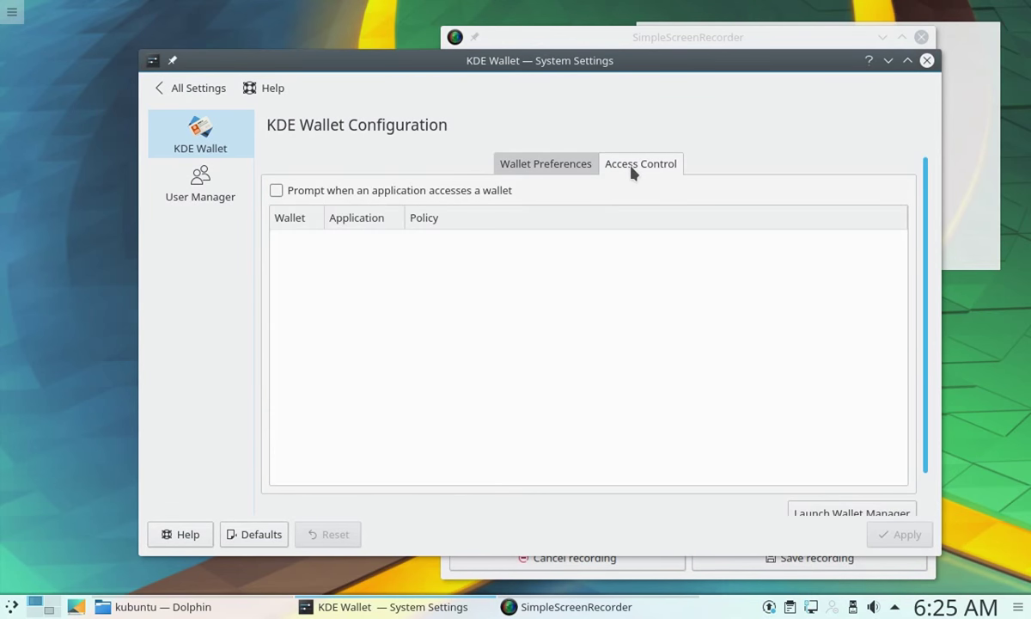
pyautogui.click(203, 185)
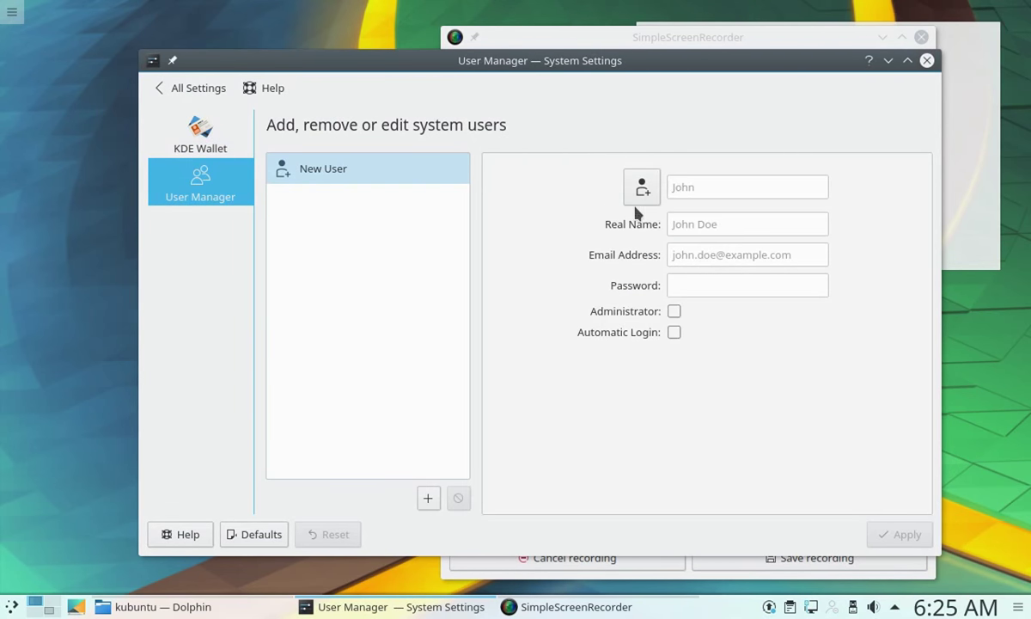
pyautogui.click(315, 174)
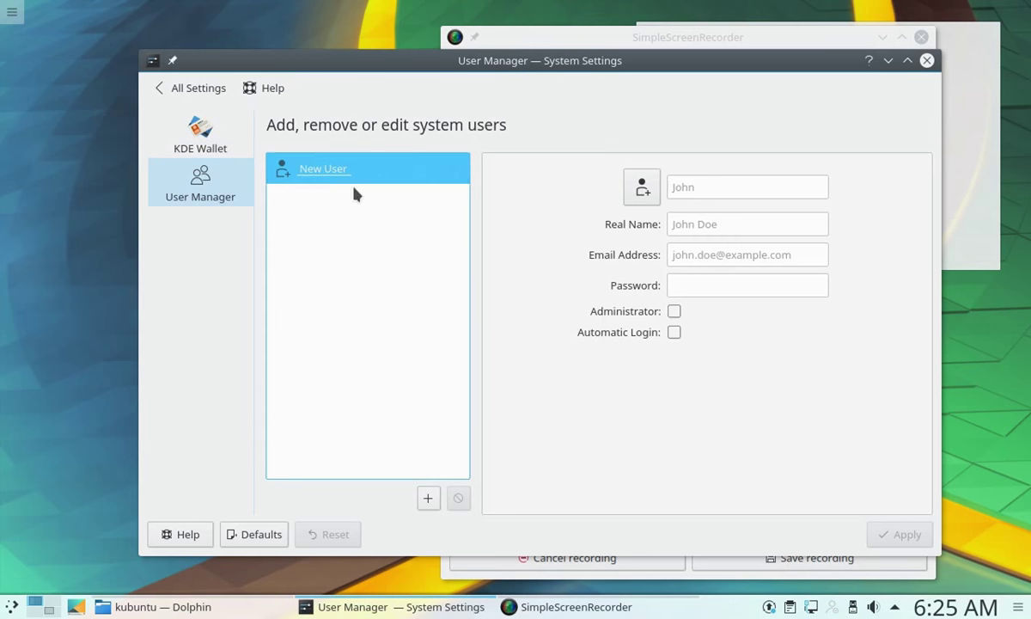
# Check the avatar options for the new user in User Manager and return to the overview of all settings
pyautogui.click(644, 196)
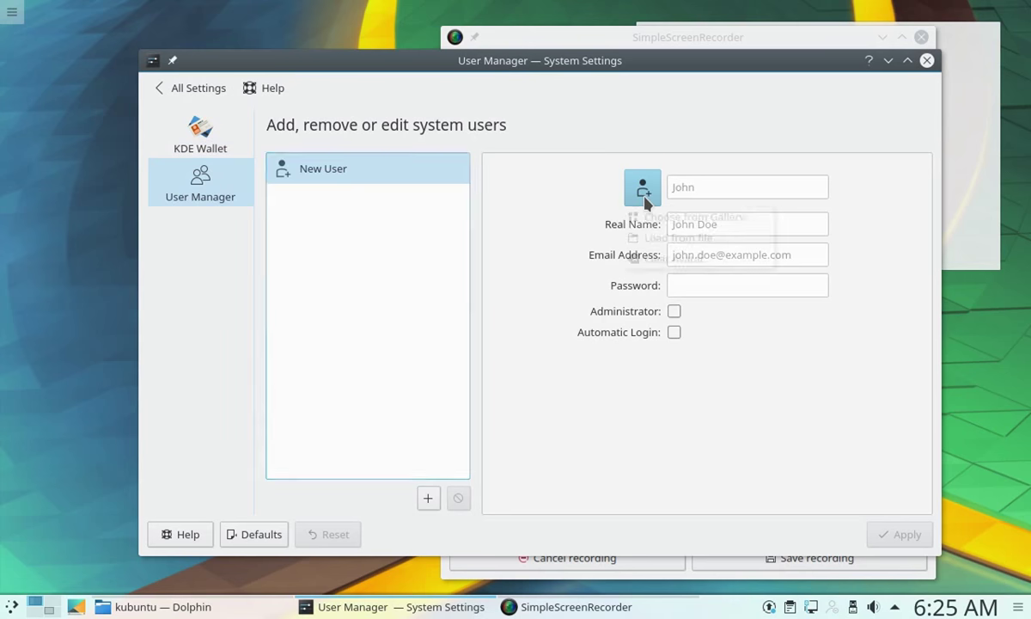
pyautogui.click(565, 401)
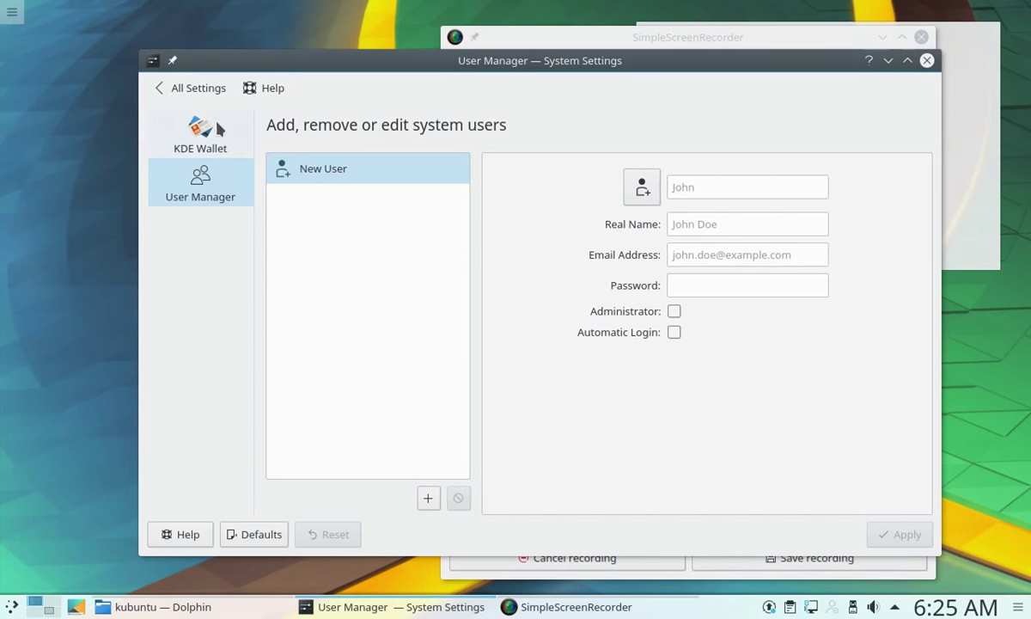
pyautogui.click(177, 89)
# Open Regional Settings and browse the list of available languages on the Language page
pyautogui.click(273, 374)
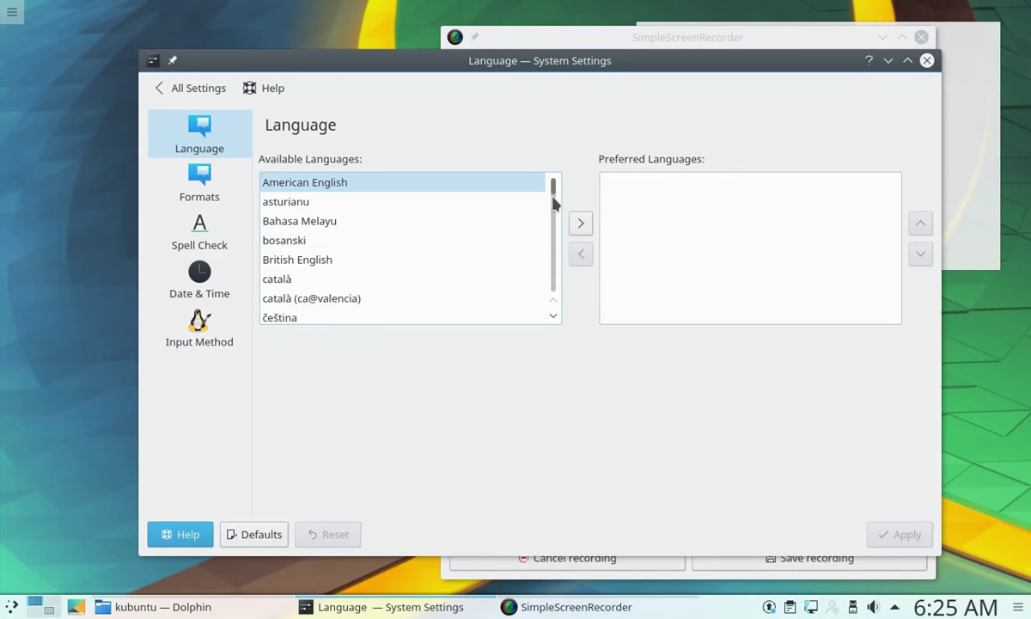
pyautogui.moveTo(554, 202); pyautogui.dragTo(559, 225)
pyautogui.scroll(2, 552, 306)
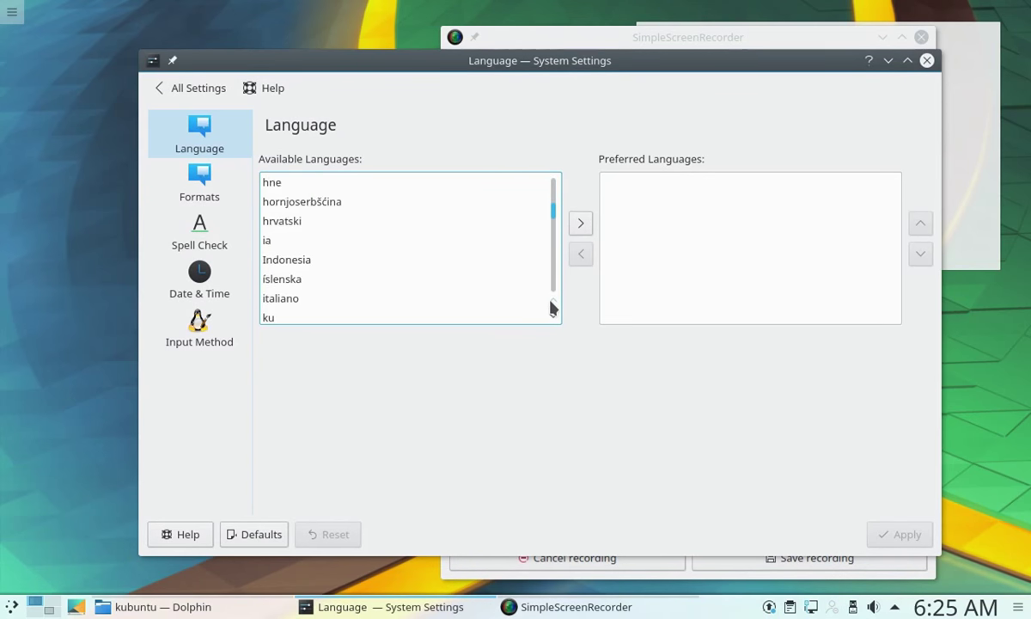
pyautogui.scroll(6, 552, 306)
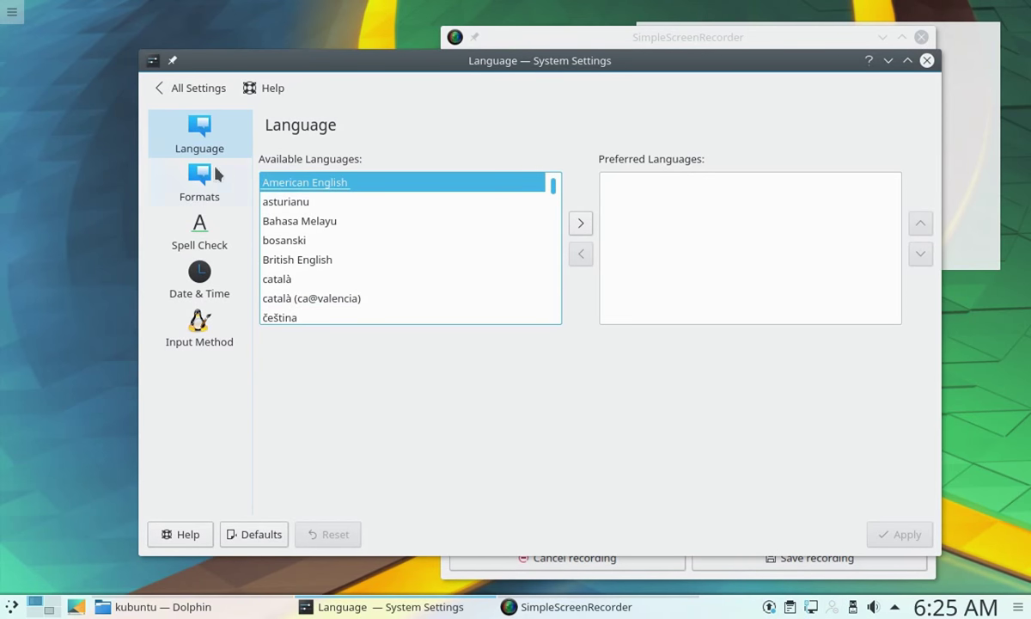
# Browse the regions offered for numeric, currency and time formats on the Formats page
pyautogui.click(208, 197)
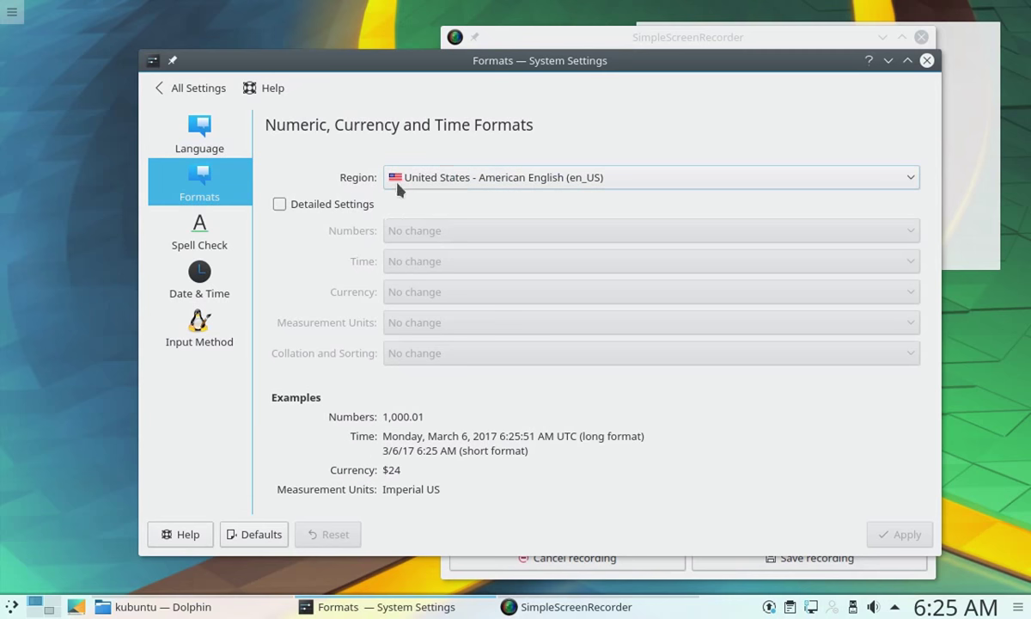
pyautogui.click(513, 176)
pyautogui.scroll(-8, 599, 290)
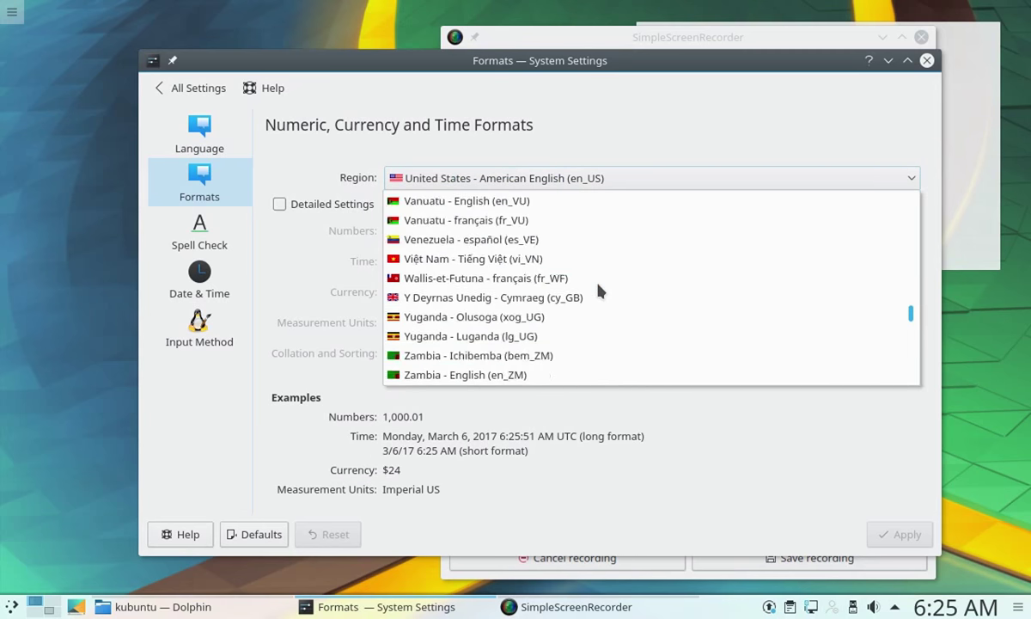
pyautogui.moveTo(911, 316); pyautogui.dragTo(910, 225)
pyautogui.scroll(-20, 621, 315)
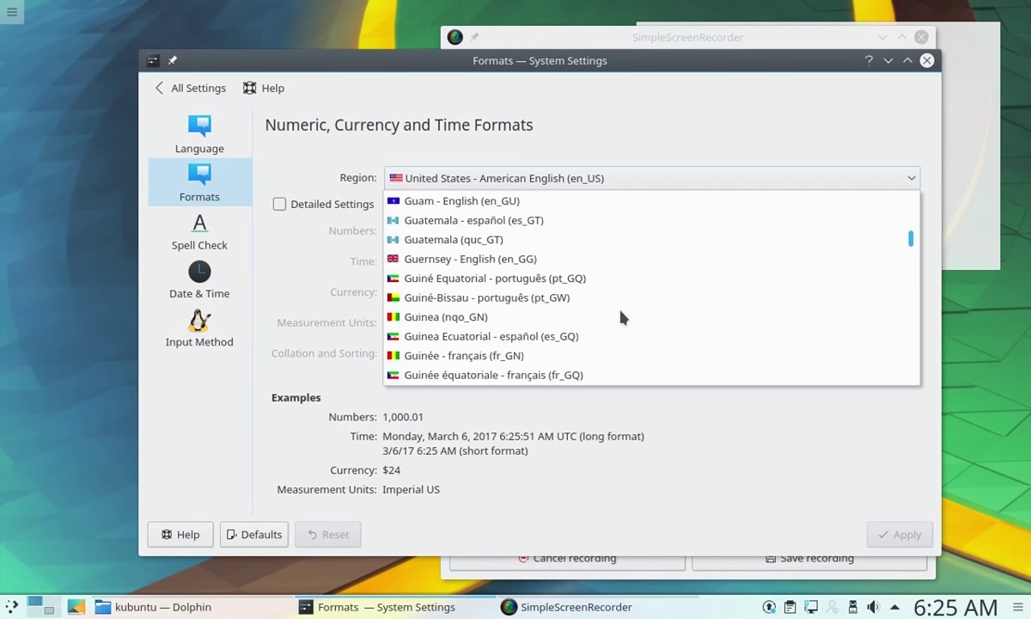
# Look through the Spell Check, Date & Time with Time Zone, and Input Method pages, and return to the overview
pyautogui.click(186, 249)
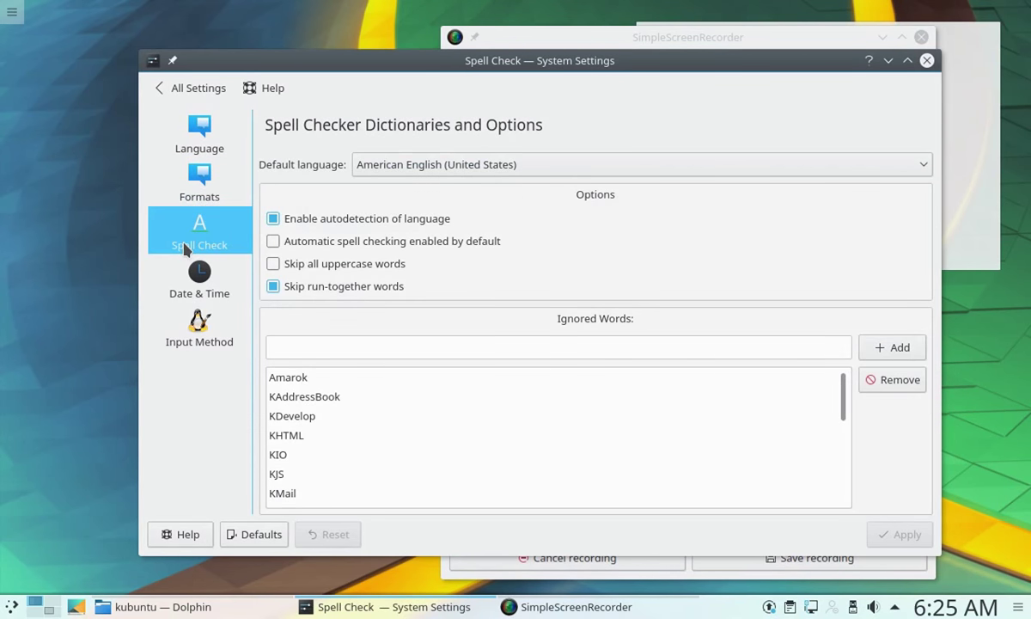
pyautogui.click(211, 298)
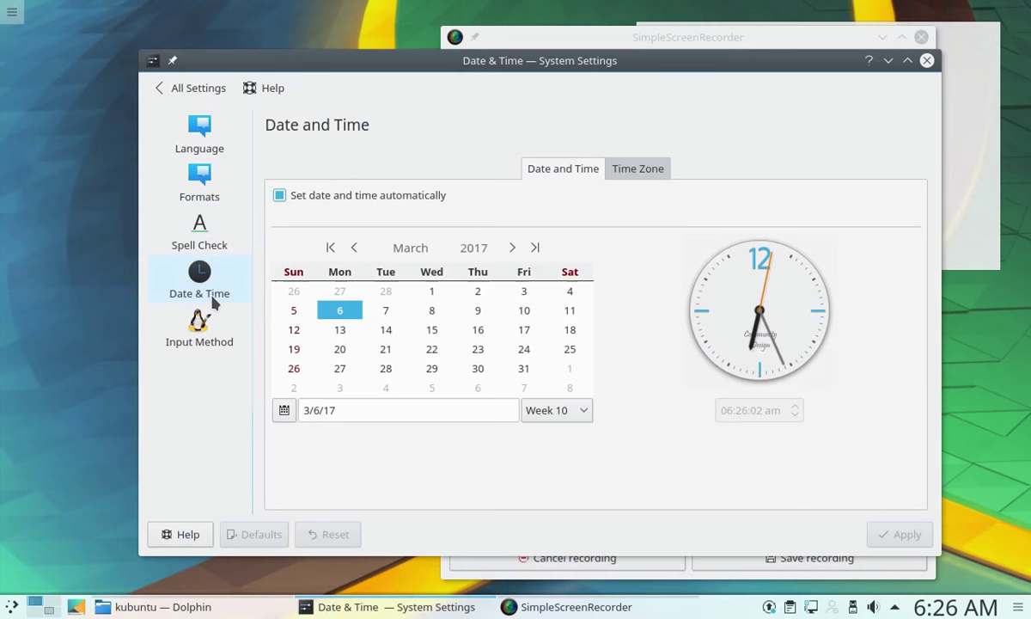
pyautogui.click(662, 171)
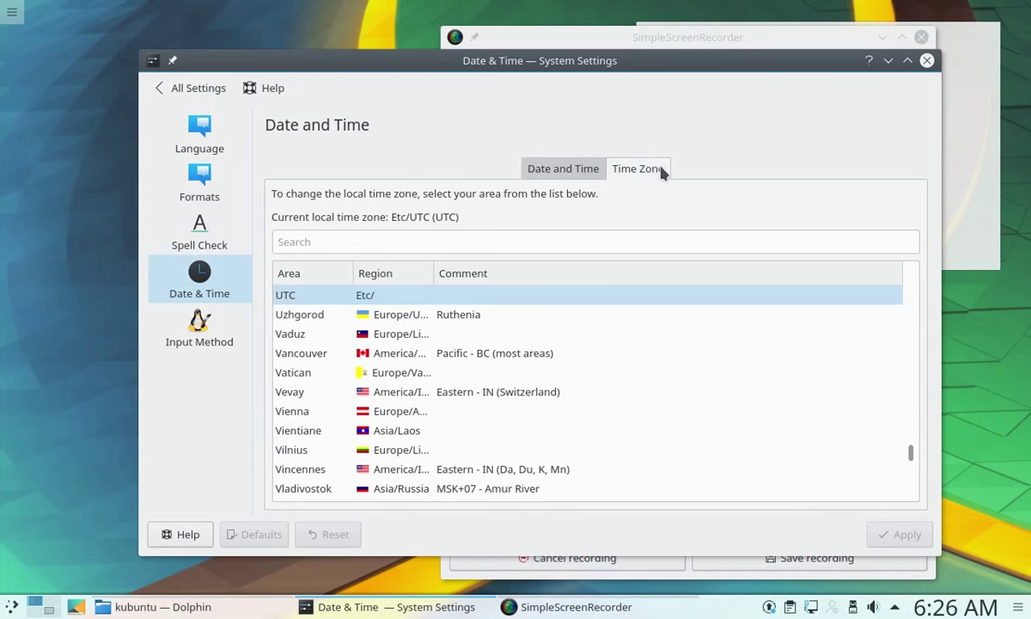
pyautogui.click(564, 171)
pyautogui.click(196, 332)
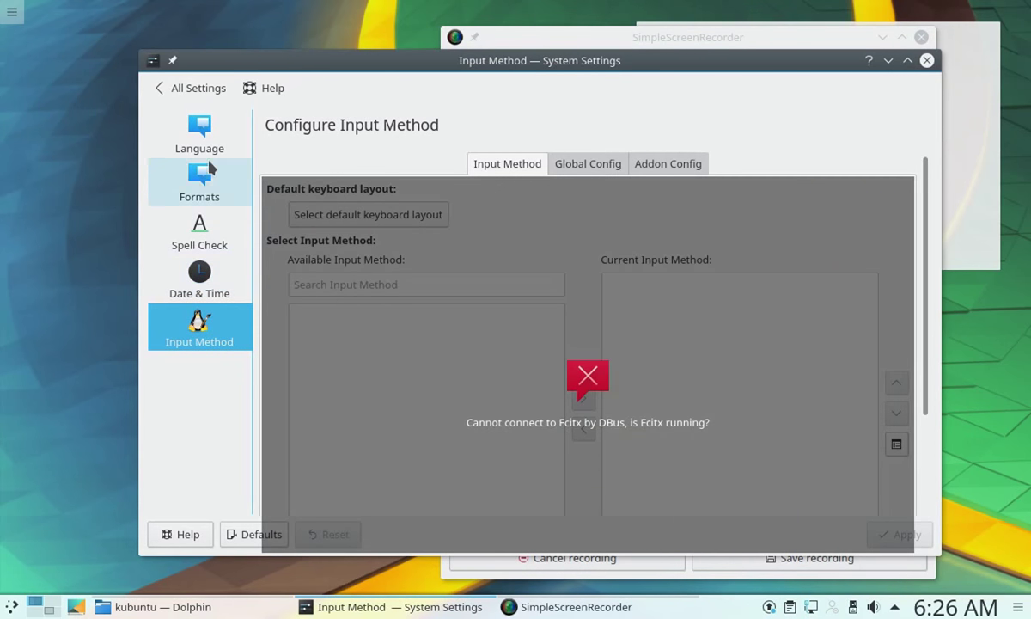
pyautogui.click(184, 88)
# Look through the Notifications and Other Notifications pages and return to the overview of all settings
pyautogui.click(337, 368)
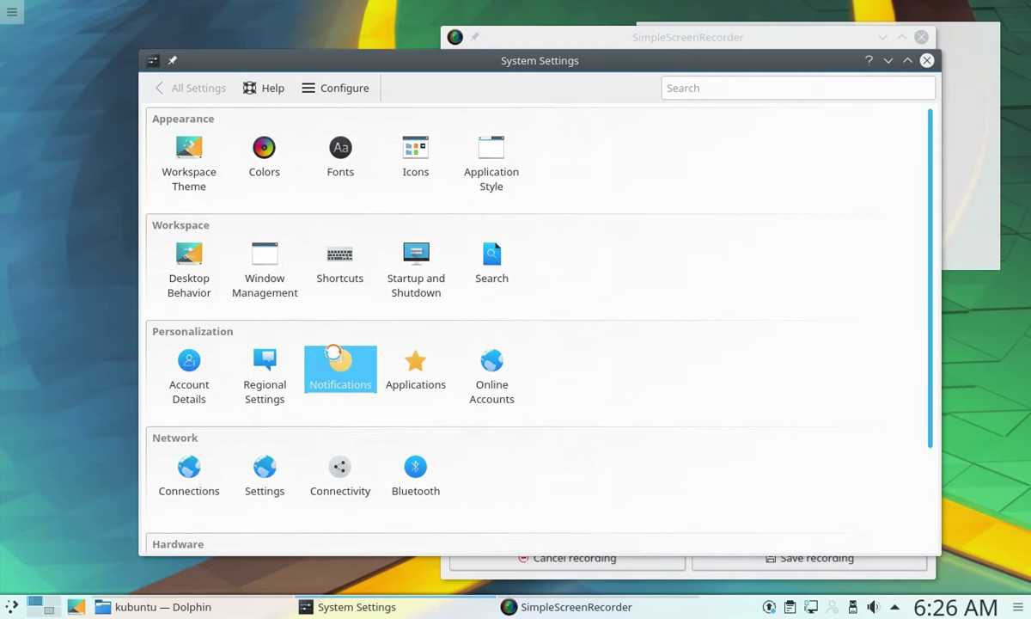
pyautogui.click(226, 189)
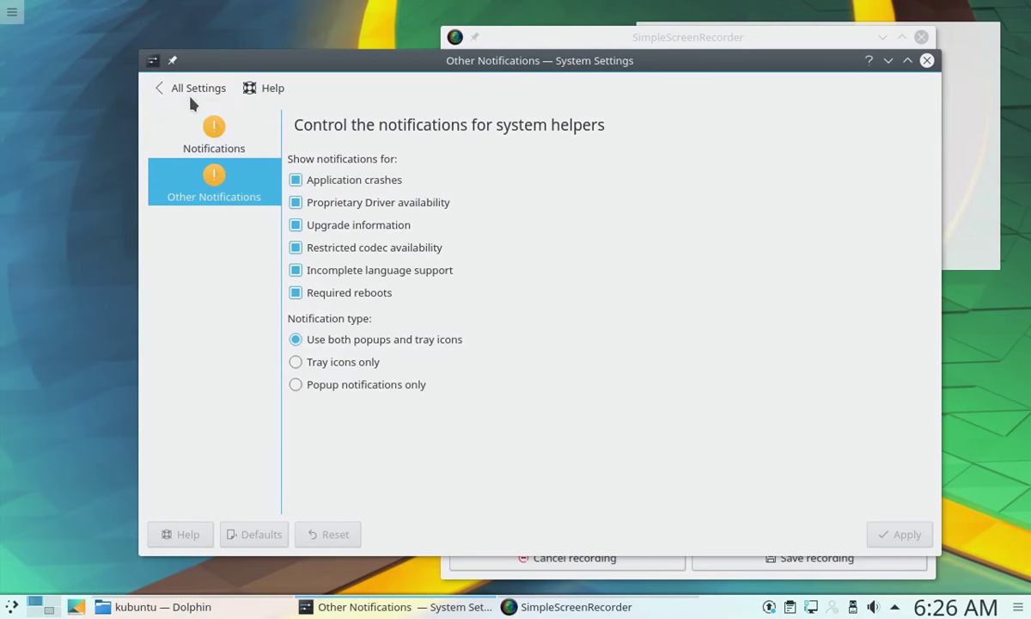
pyautogui.click(184, 88)
# Examine the Default Applications page and the General and Embedding options of the application/mac-binhex40 file association, and return to the overview
pyautogui.click(388, 368)
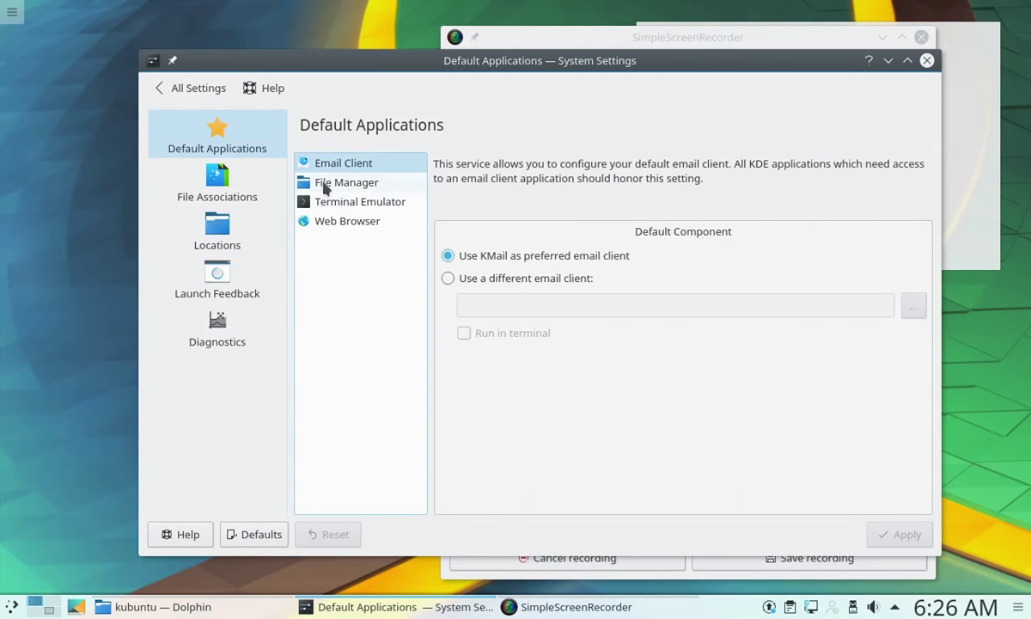
pyautogui.click(245, 189)
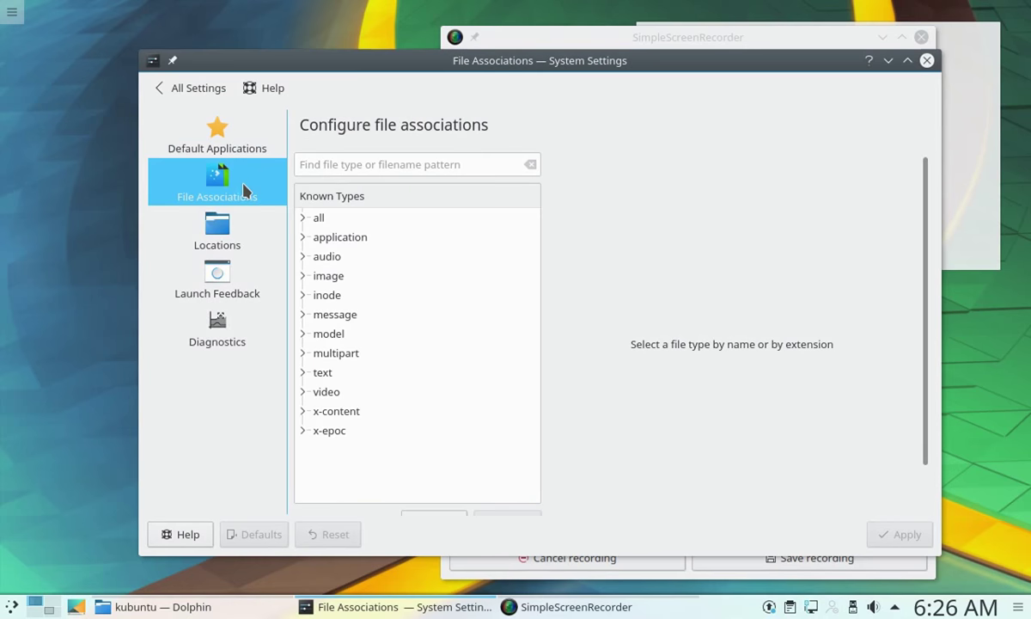
pyautogui.click(304, 240)
pyautogui.scroll(-4, 451, 380)
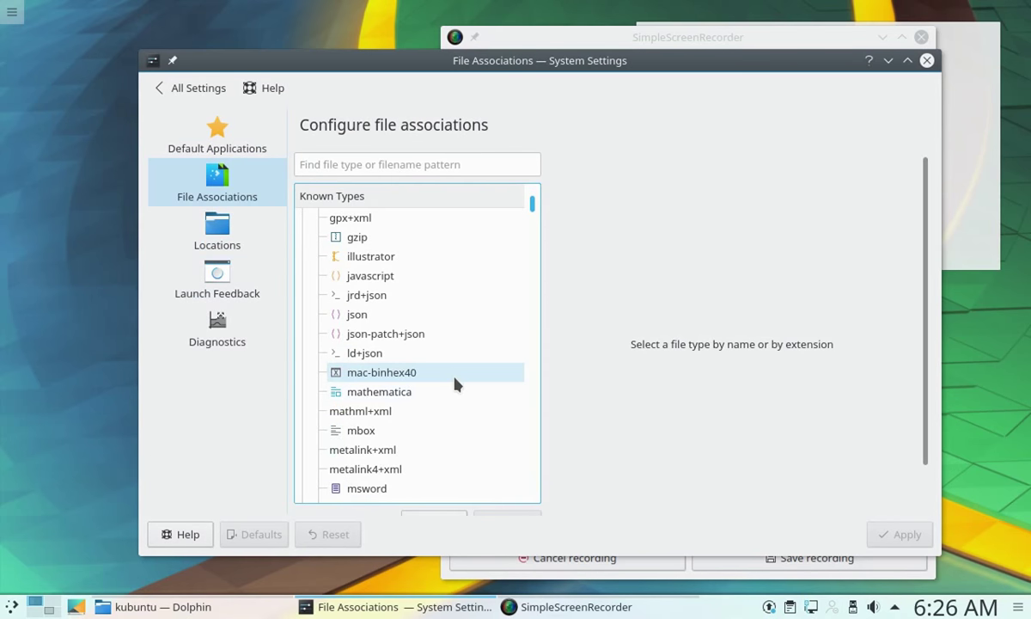
pyautogui.click(418, 375)
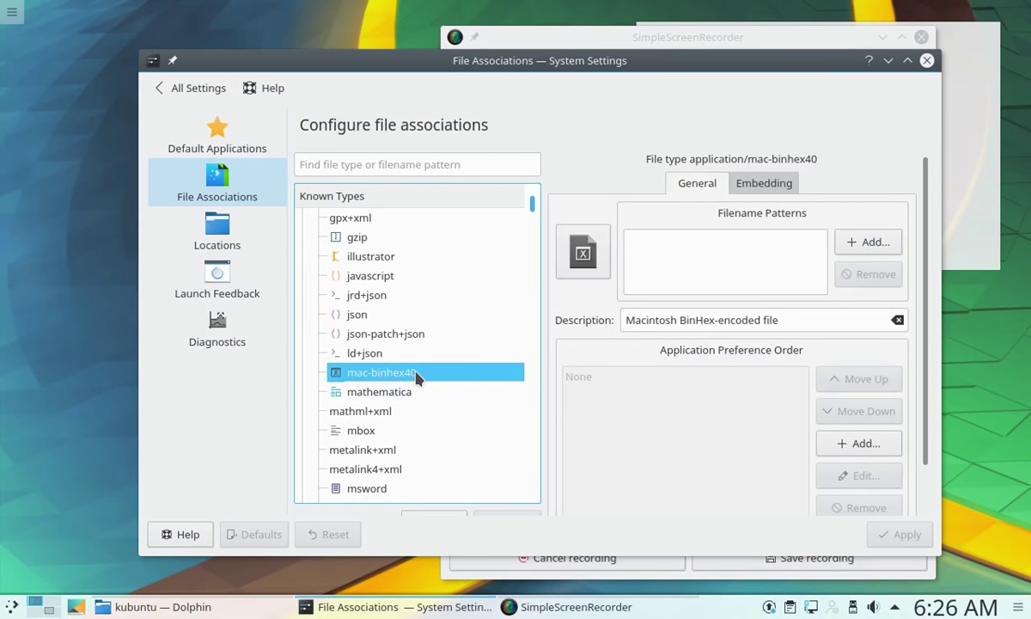
pyautogui.click(777, 184)
pyautogui.click(716, 186)
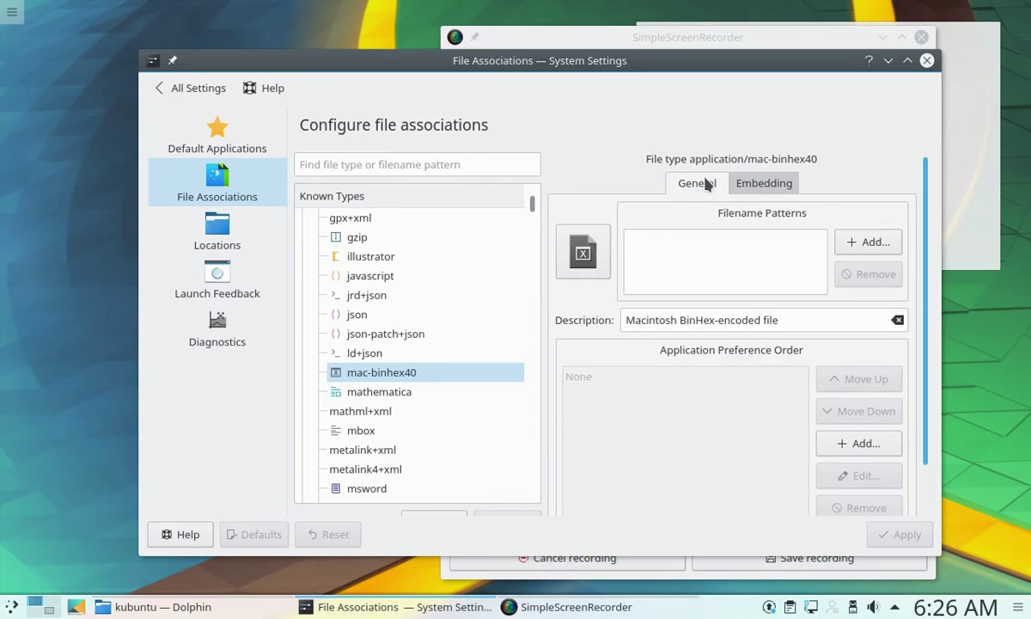
pyautogui.click(197, 88)
# Maximize the System Settings window and examine the providers available for creating an online account, returning to the overview
pyautogui.click(908, 63)
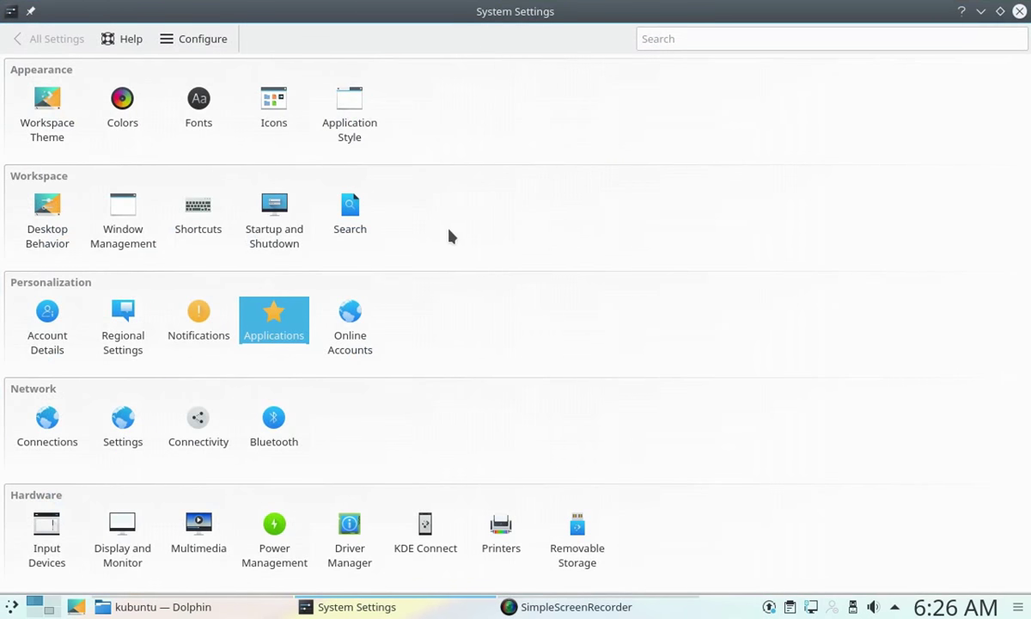
pyautogui.click(352, 349)
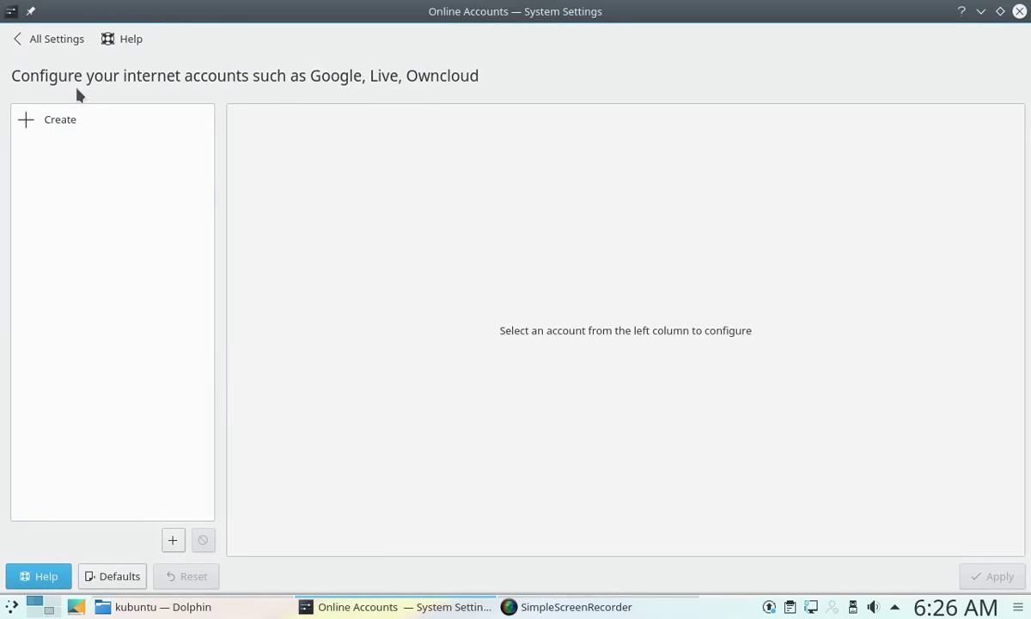
pyautogui.click(55, 120)
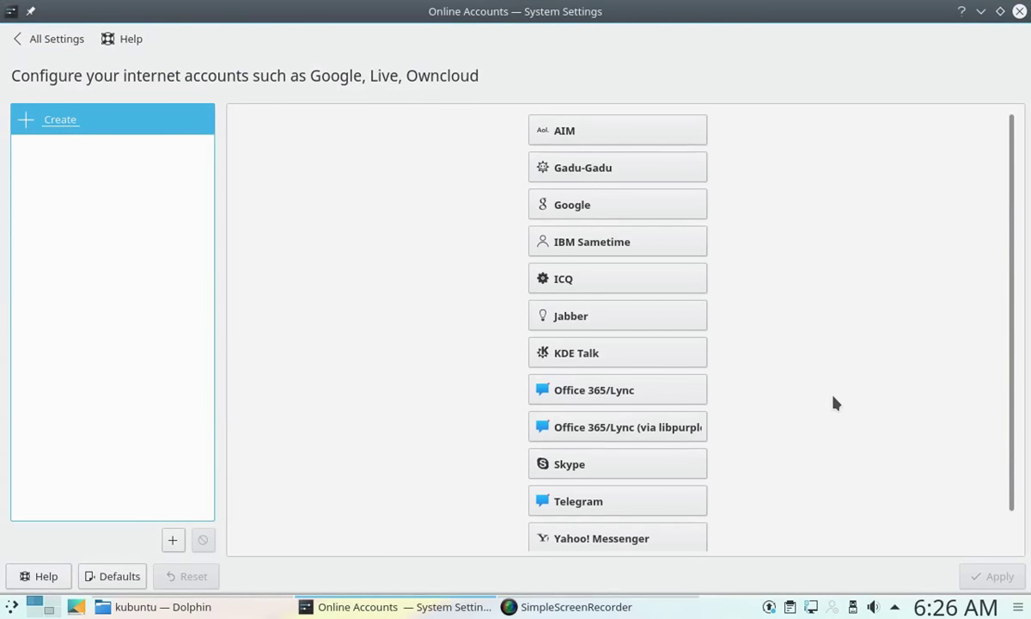
pyautogui.click(50, 40)
# Examine the general, wired, 802.1x security, IPv4 and IPv6 settings of Wired connection 1, and return to the overview
pyautogui.click(45, 412)
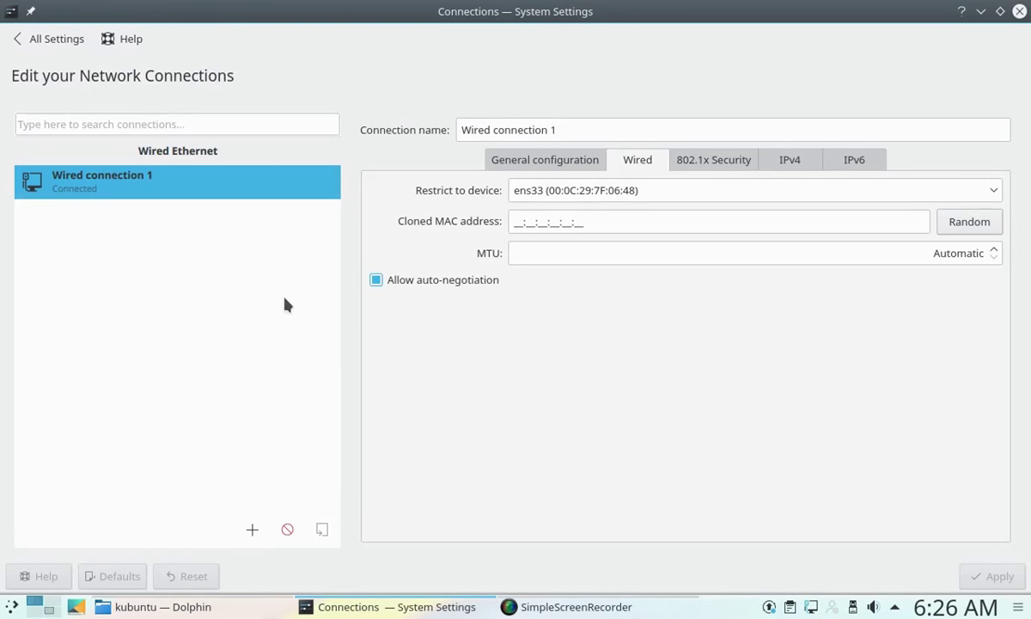
pyautogui.click(568, 161)
pyautogui.click(653, 160)
pyautogui.click(730, 160)
pyautogui.click(795, 163)
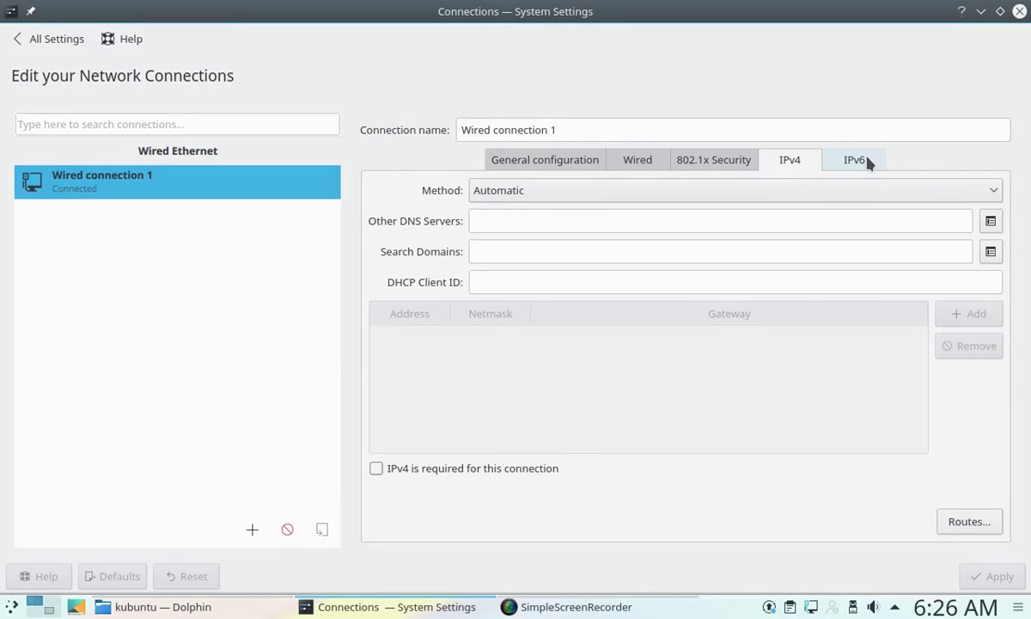
pyautogui.click(865, 163)
pyautogui.click(621, 161)
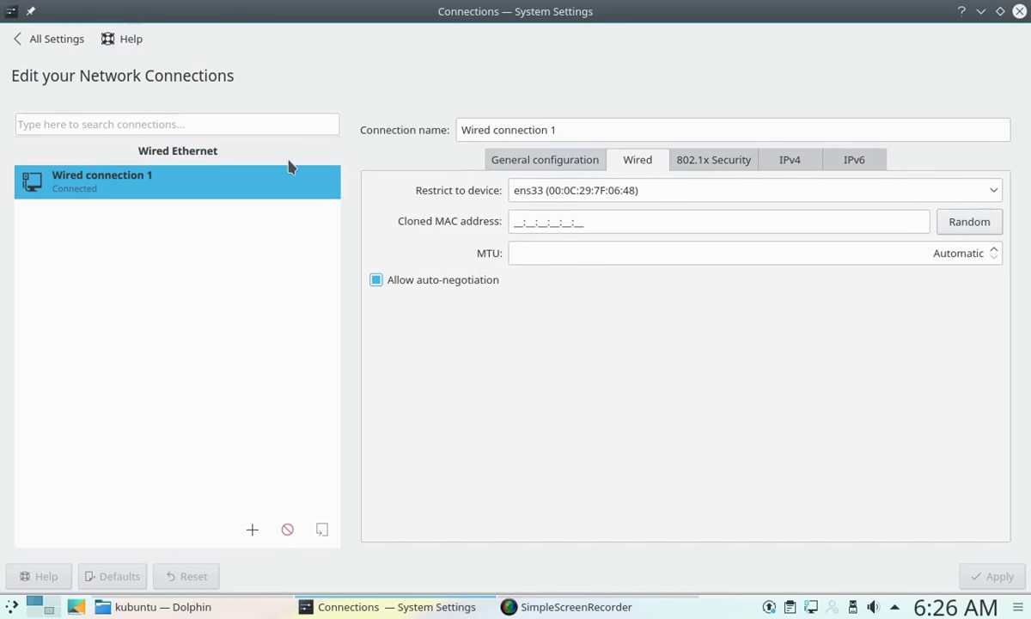
pyautogui.click(55, 45)
# Look through the network settings for Proxy, Connection Preferences, SSL, Cache, Cookies and Browser Identification, and return to the overview
pyautogui.click(134, 419)
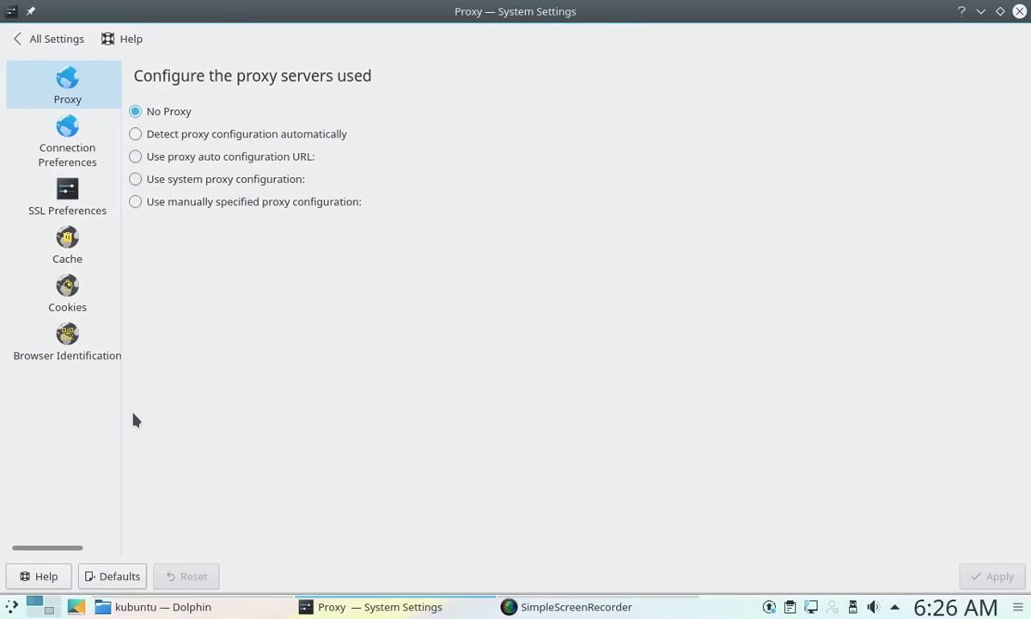
pyautogui.click(76, 152)
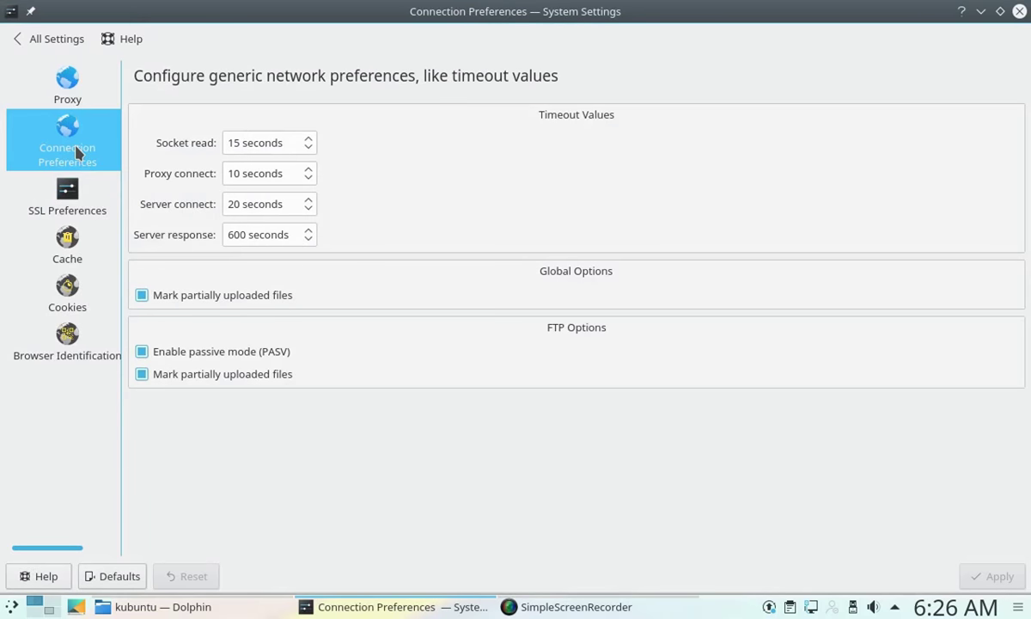
pyautogui.click(79, 209)
pyautogui.click(72, 249)
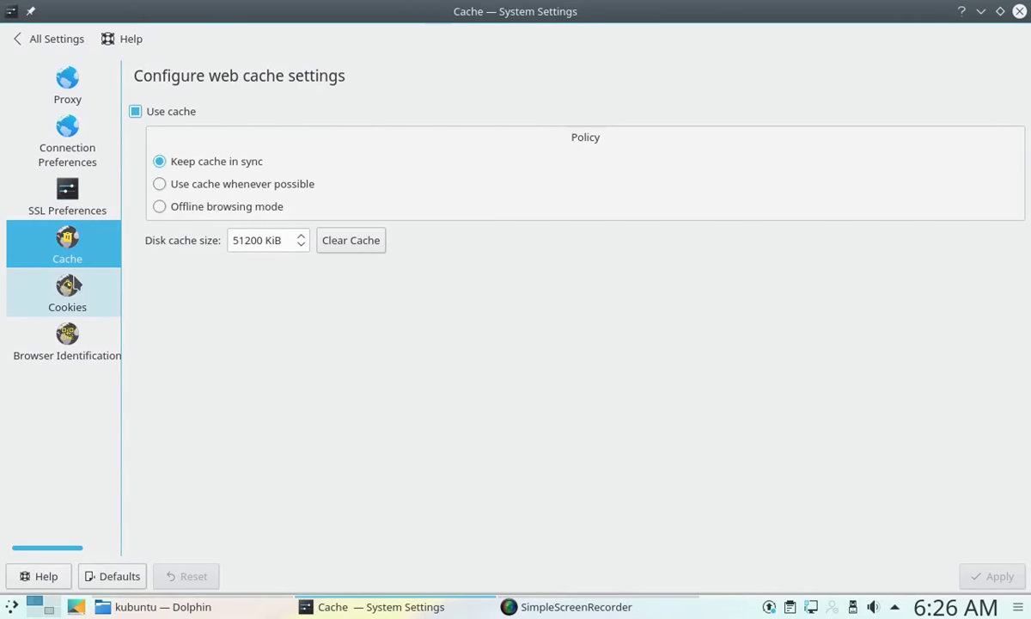
pyautogui.click(74, 296)
pyautogui.click(83, 351)
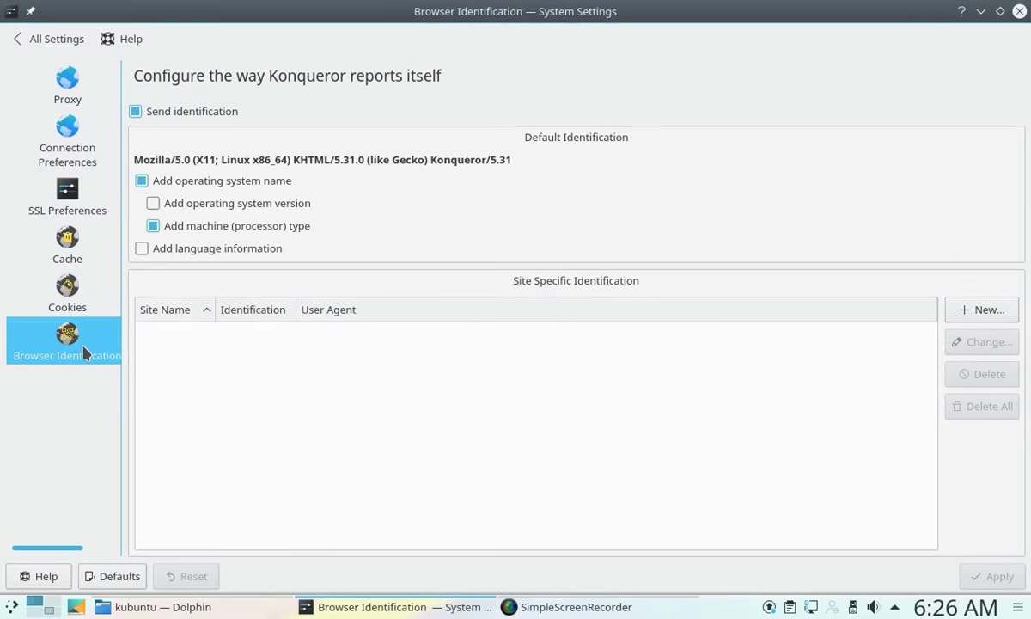
pyautogui.click(35, 38)
# Examine the Windows Shares settings and the Bluetooth Devices, Adapters and Advanced Settings pages, and return to the overview
pyautogui.click(200, 418)
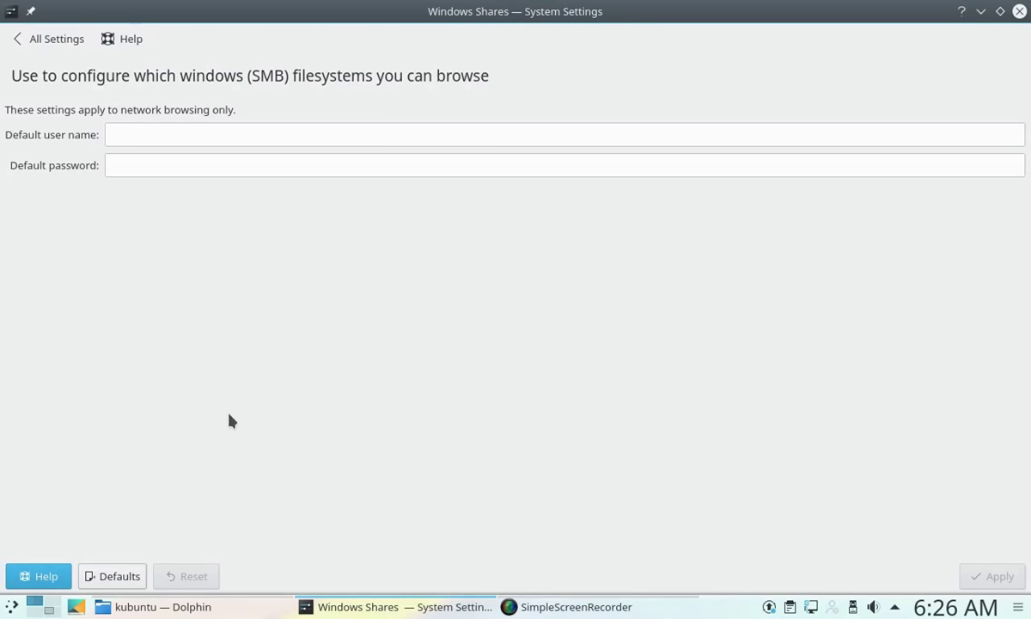
pyautogui.click(47, 40)
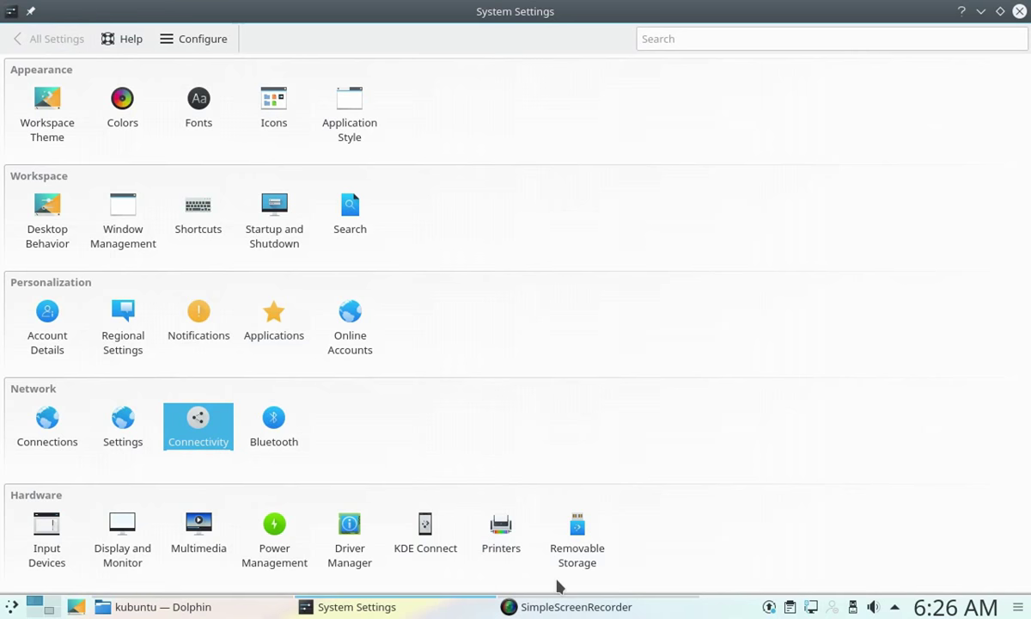
pyautogui.click(287, 442)
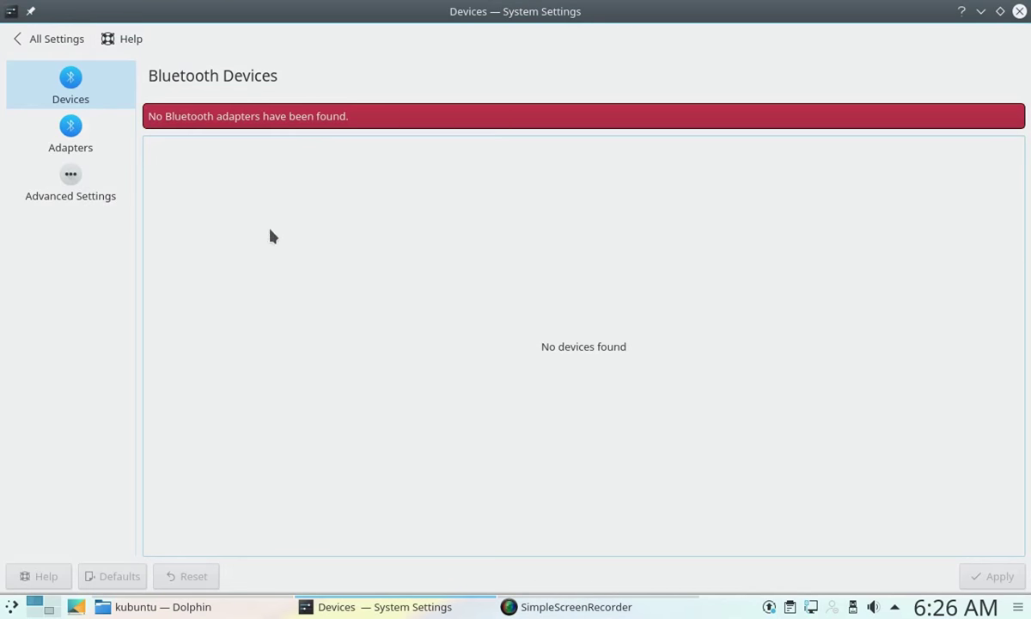
pyautogui.click(67, 141)
pyautogui.click(83, 167)
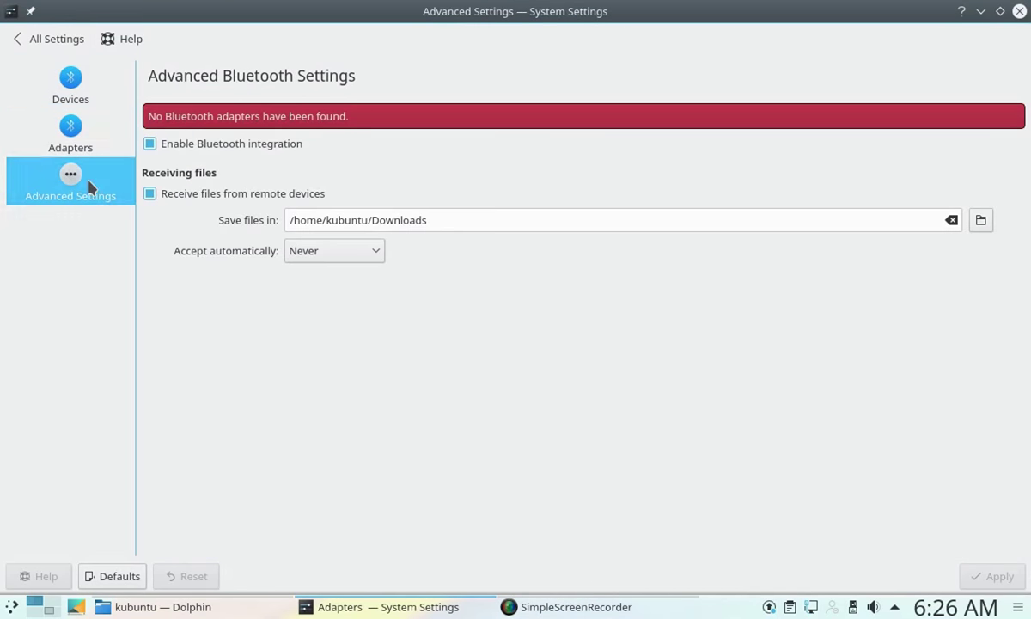
pyautogui.click(37, 36)
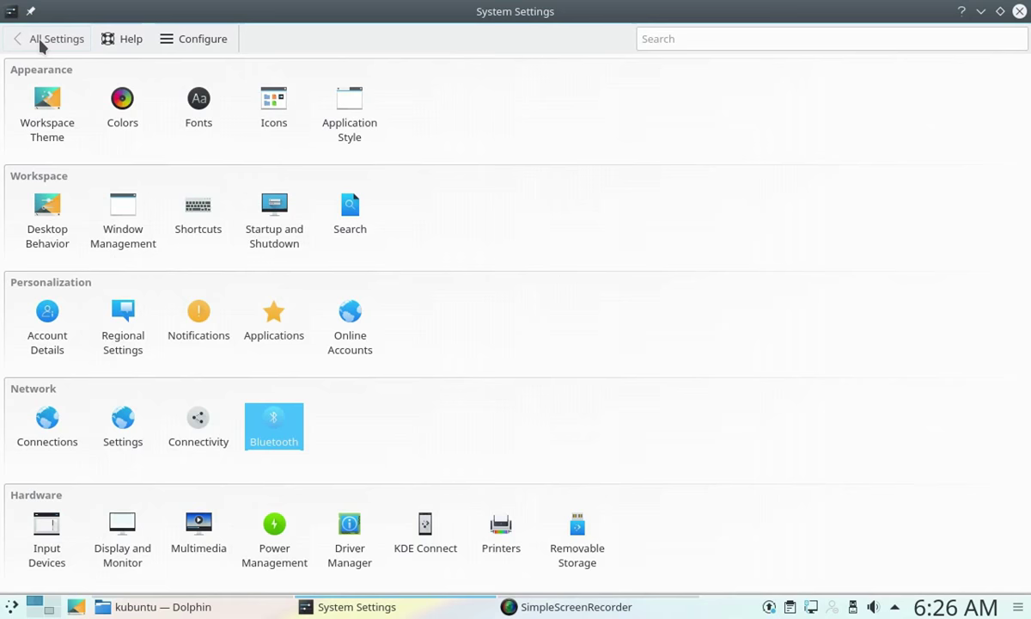
# Examine the keyboard's Hardware, Layouts and Advanced settings and the touchpad settings under Input Devices, and return to the overview
pyautogui.click(47, 534)
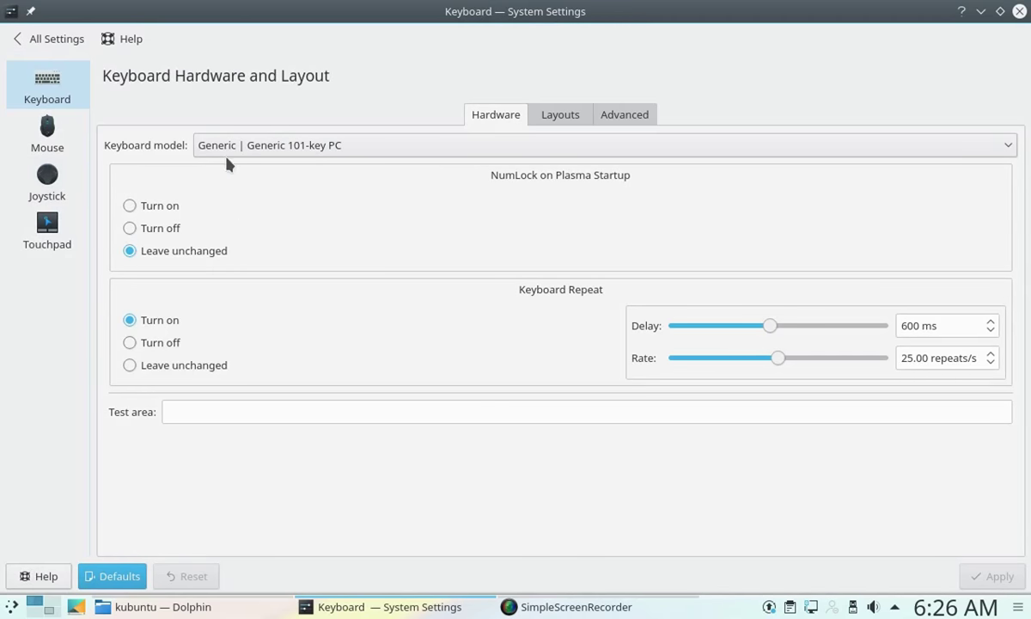
pyautogui.click(554, 121)
pyautogui.click(625, 113)
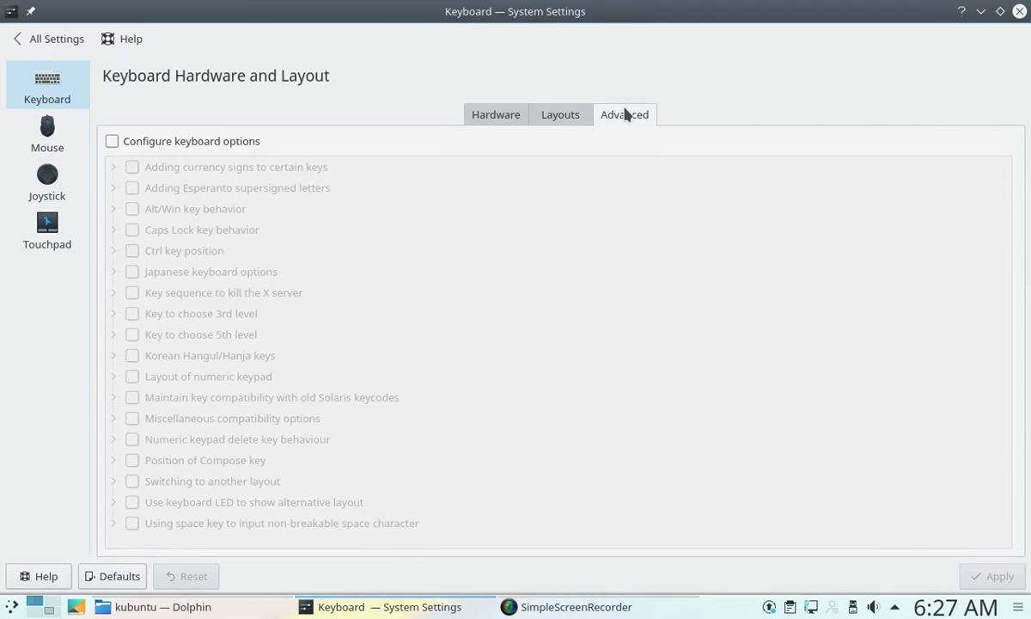
pyautogui.click(507, 118)
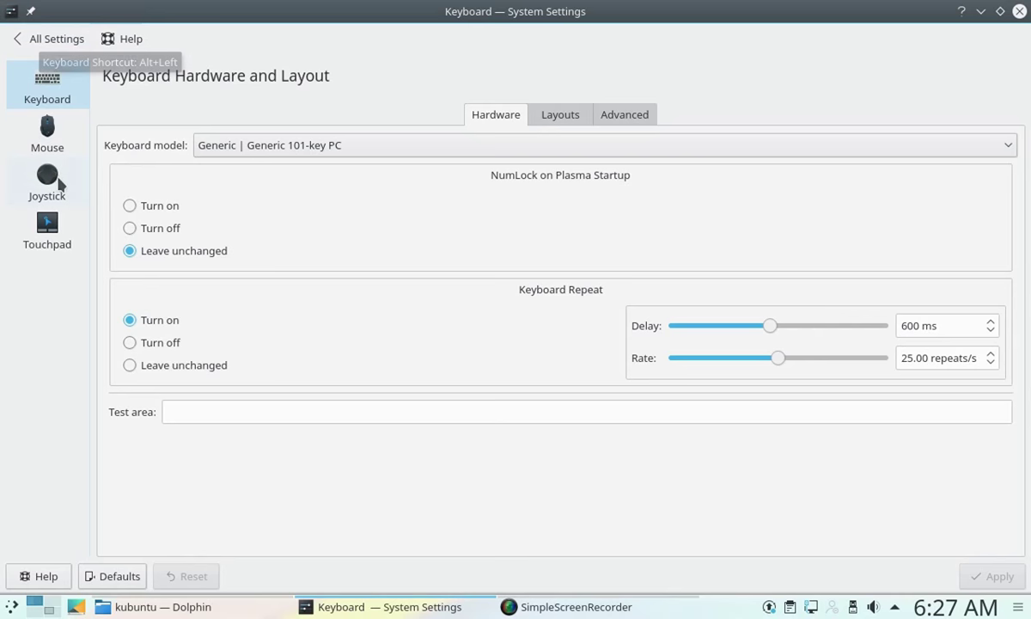
pyautogui.click(44, 233)
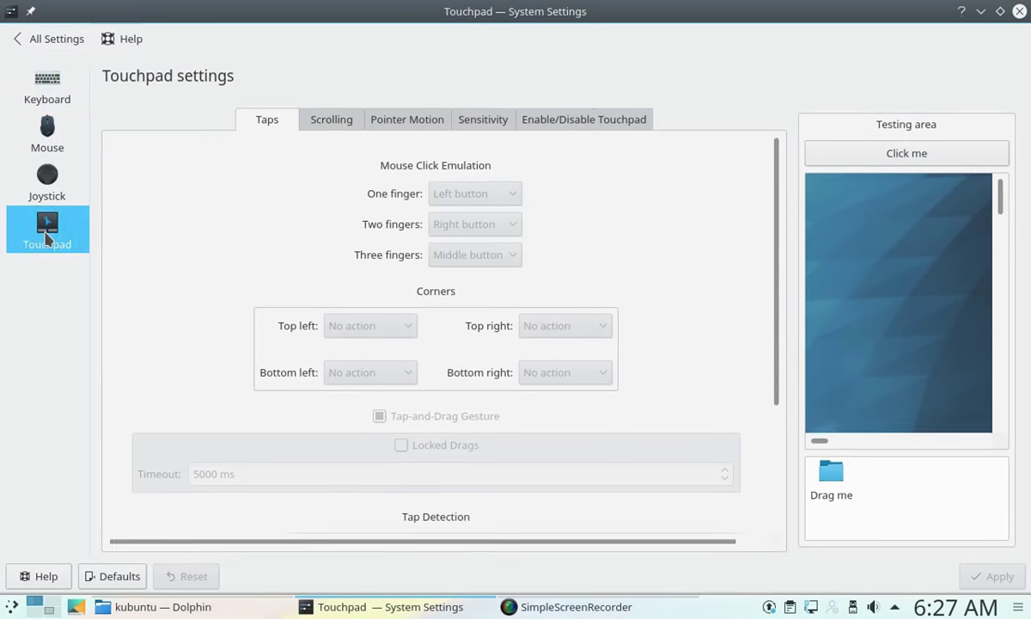
pyautogui.click(28, 39)
# Examine the orientation and resolution choices in the Displays settings and identify the Virtual1 output on screen
pyautogui.click(110, 538)
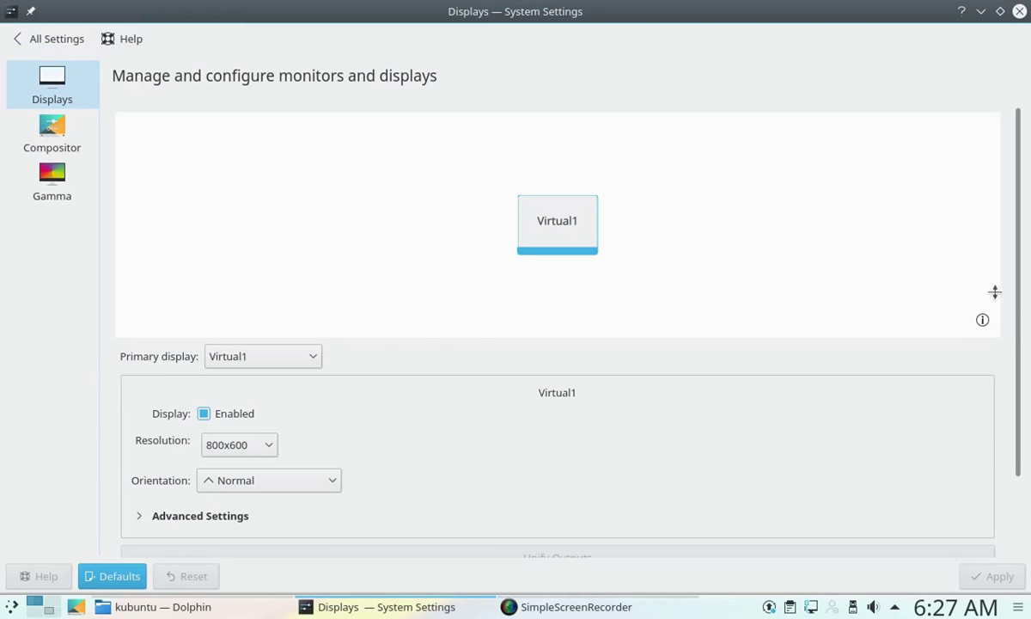
pyautogui.scroll(-2, 1011, 352)
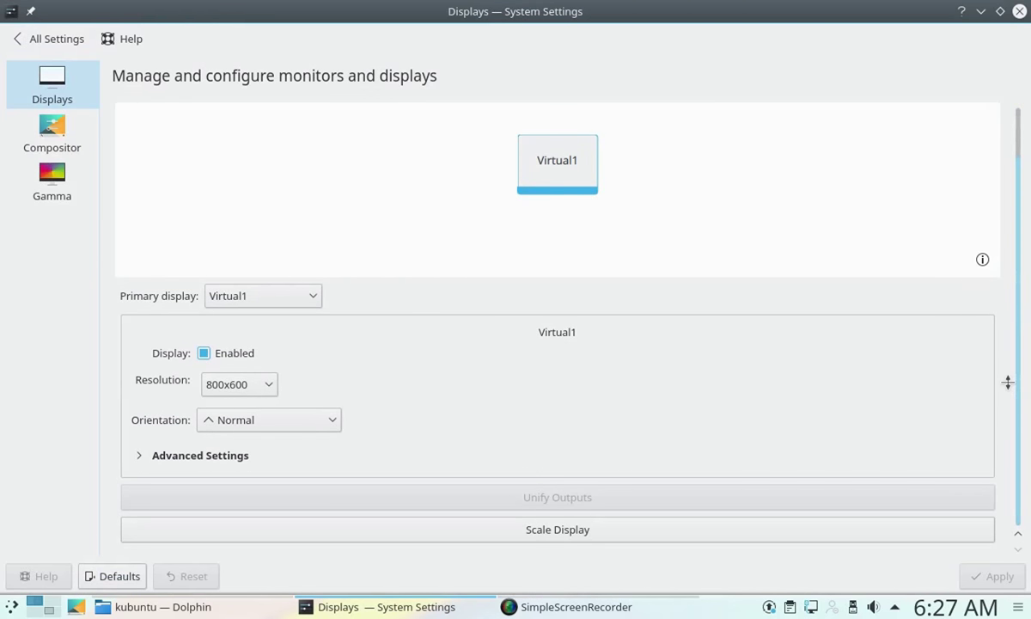
pyautogui.click(326, 426)
pyautogui.click(264, 386)
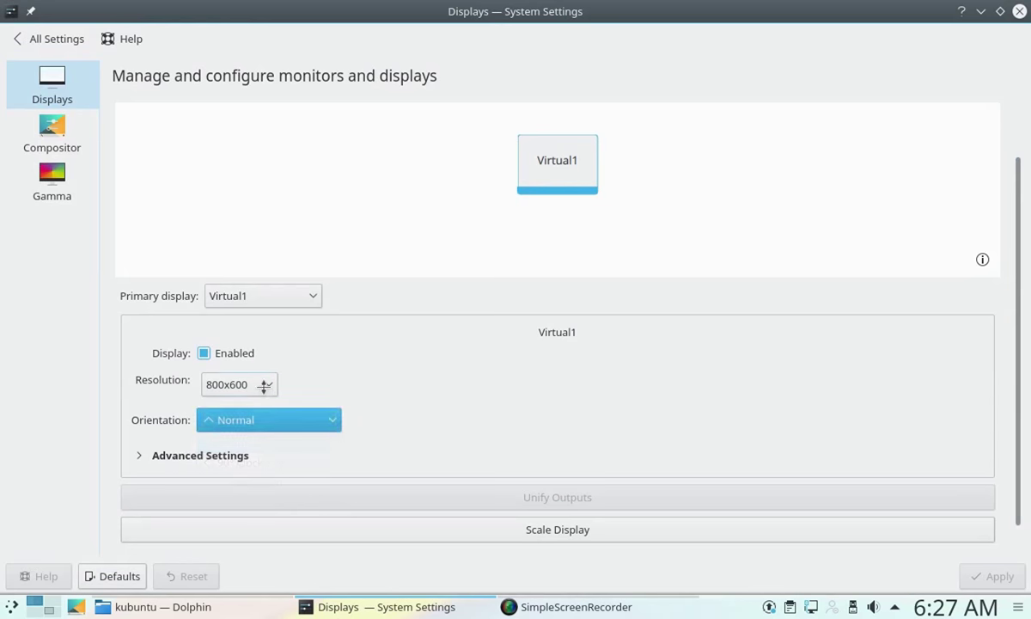
pyautogui.click(264, 386)
pyautogui.click(262, 385)
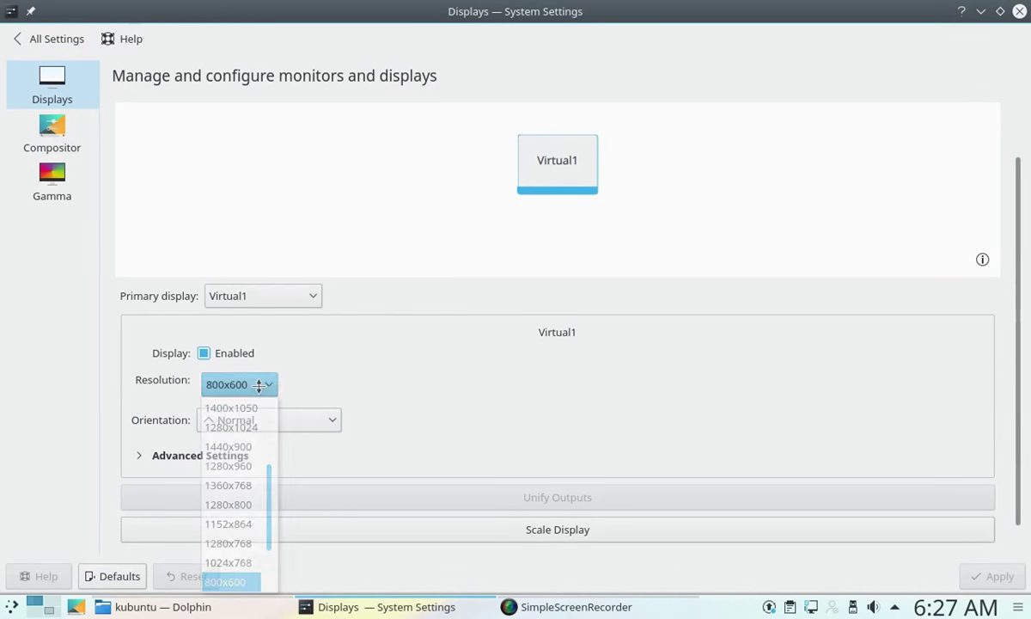
pyautogui.click(571, 193)
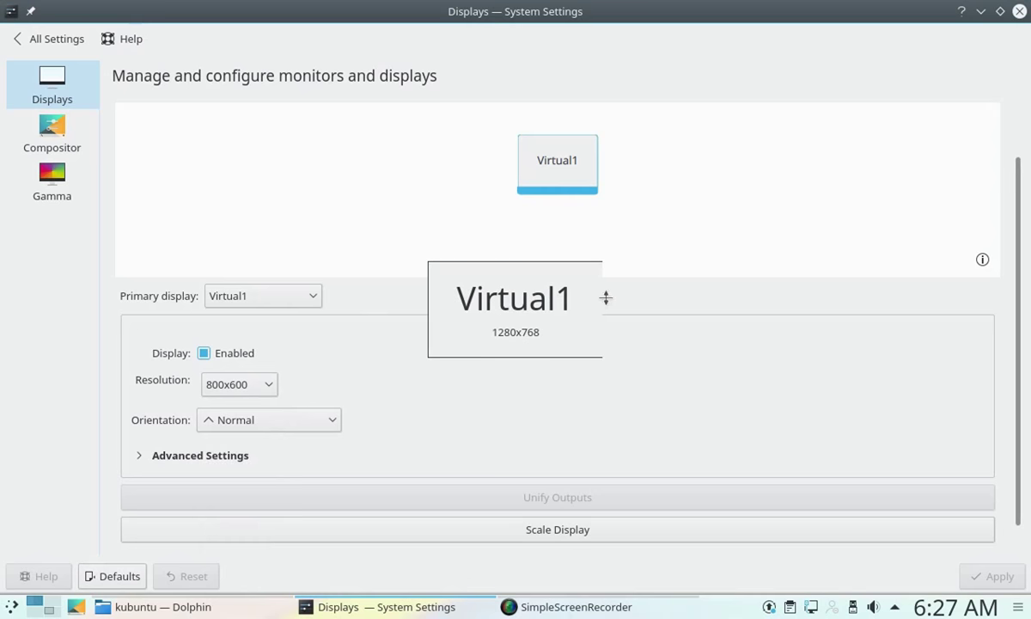
# Examine the compositor's rendering backend, scale method and tearing prevention options
pyautogui.click(73, 142)
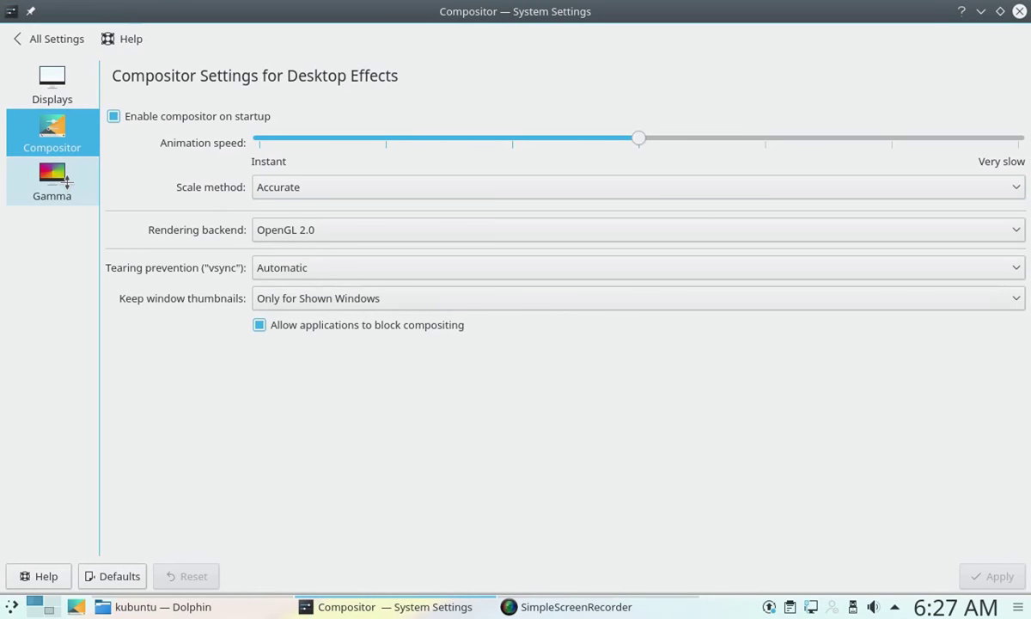
pyautogui.click(343, 231)
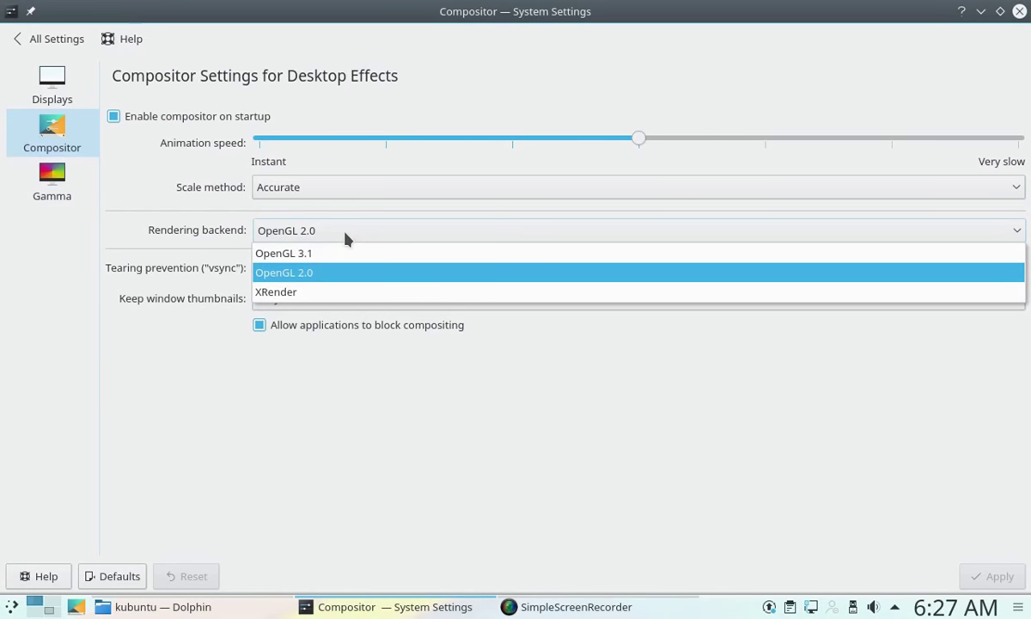
pyautogui.click(346, 239)
pyautogui.click(354, 187)
pyautogui.click(342, 194)
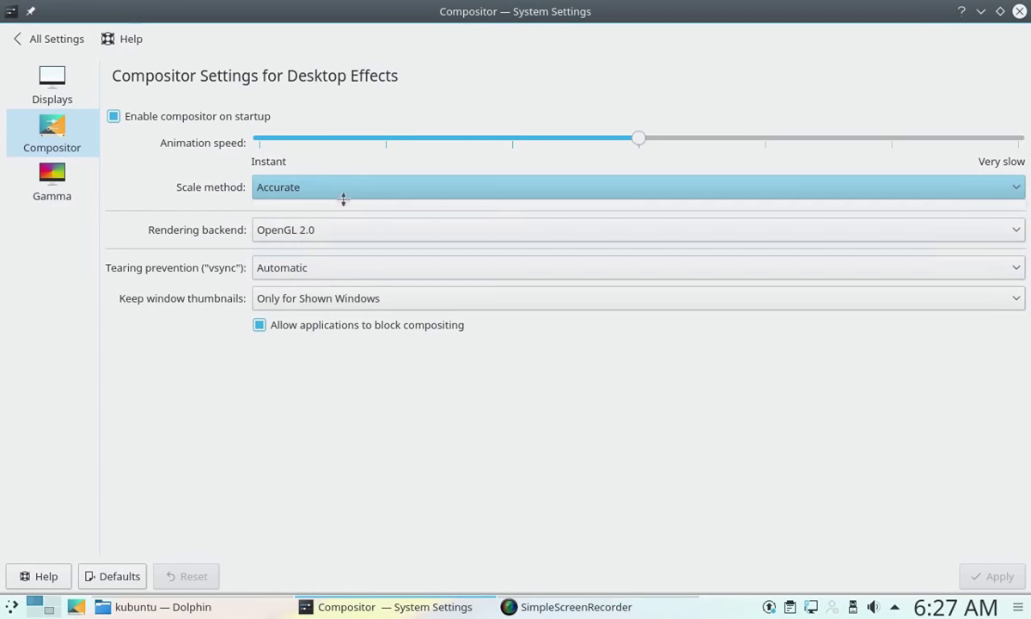
pyautogui.click(352, 274)
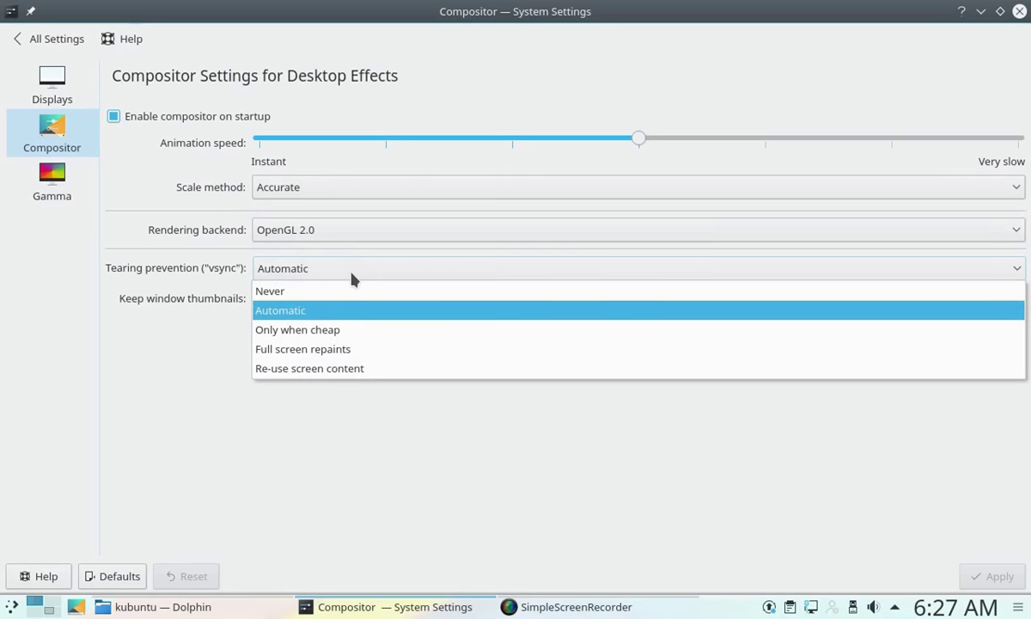
pyautogui.click(352, 274)
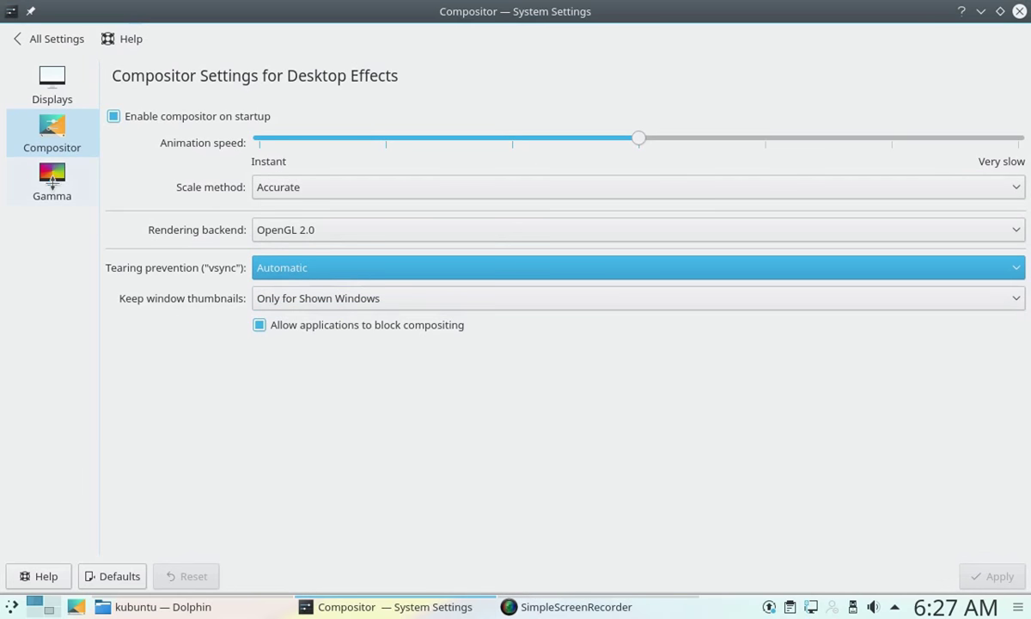
# Try a gamma of 0.85 in the monitor calibration tool and reset the change
pyautogui.click(52, 181)
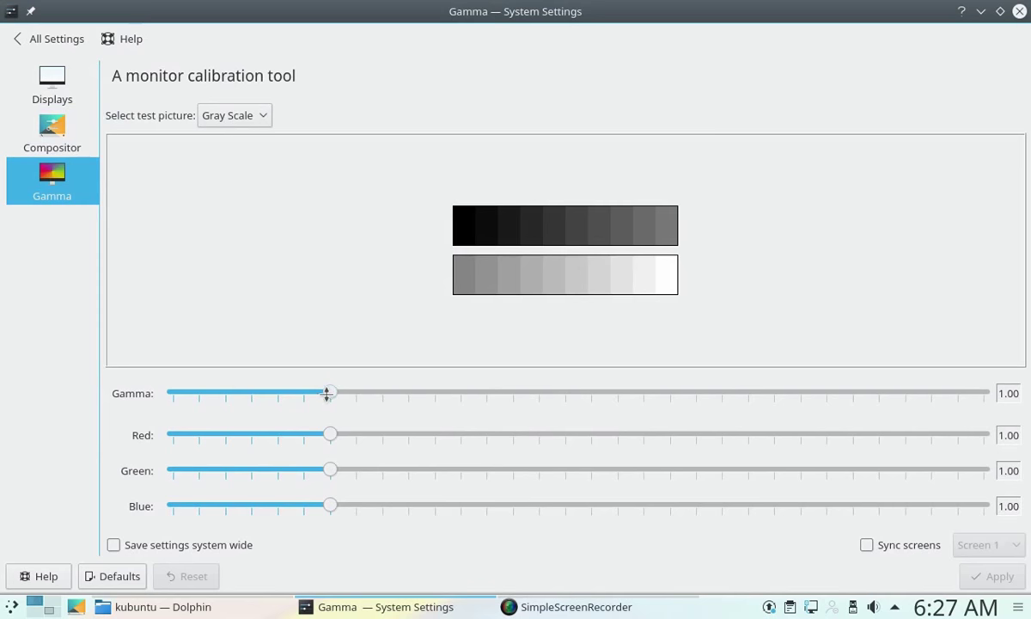
pyautogui.moveTo(327, 393); pyautogui.dragTo(286, 402)
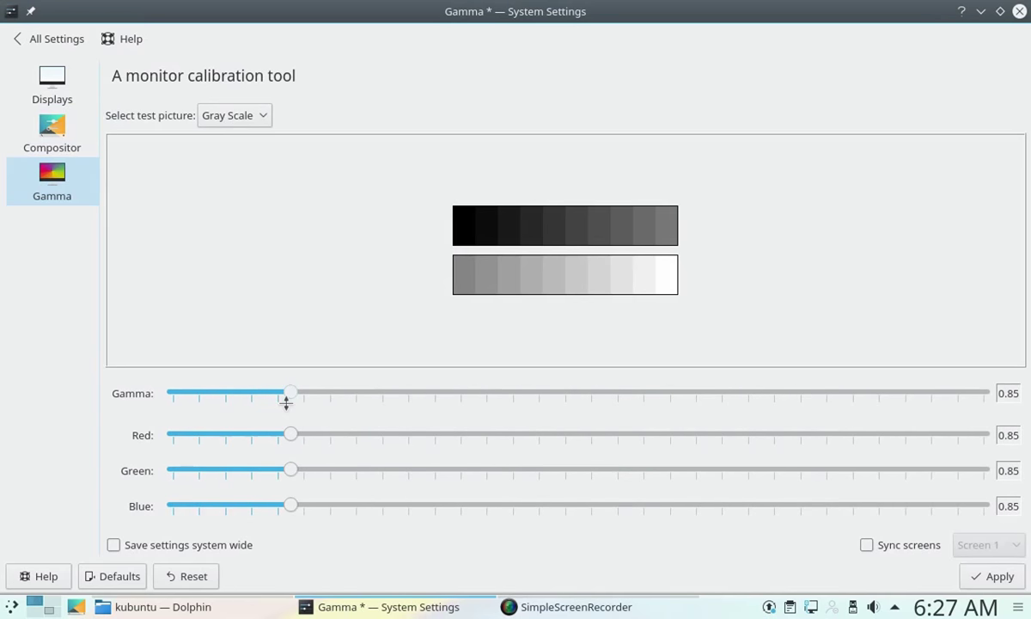
pyautogui.click(170, 577)
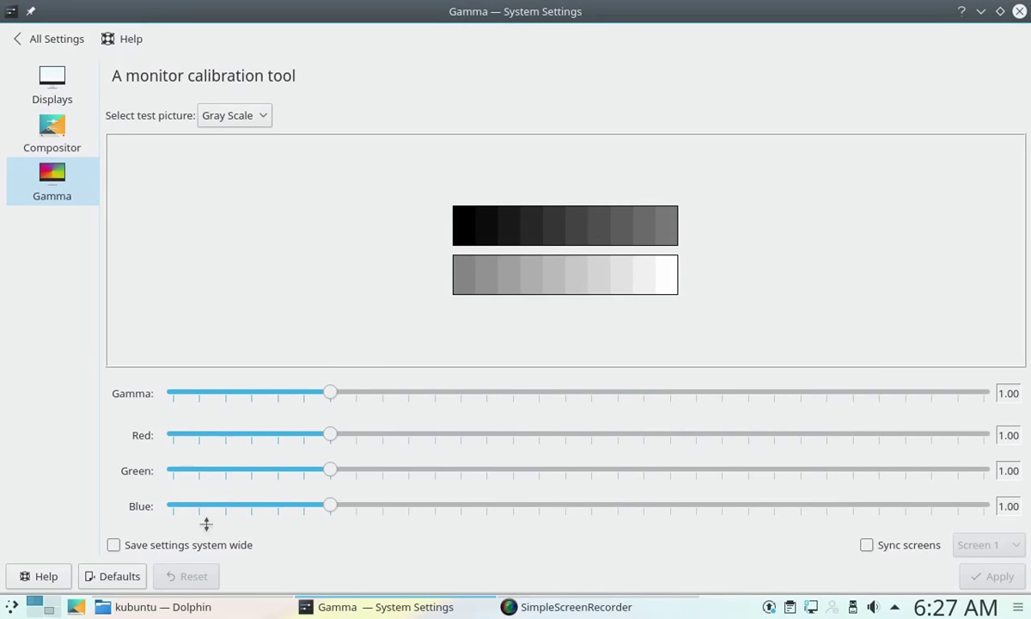
# Switch the gamma test picture to RGB Scale and return to the settings overview
pyautogui.click(240, 123)
pyautogui.click(239, 159)
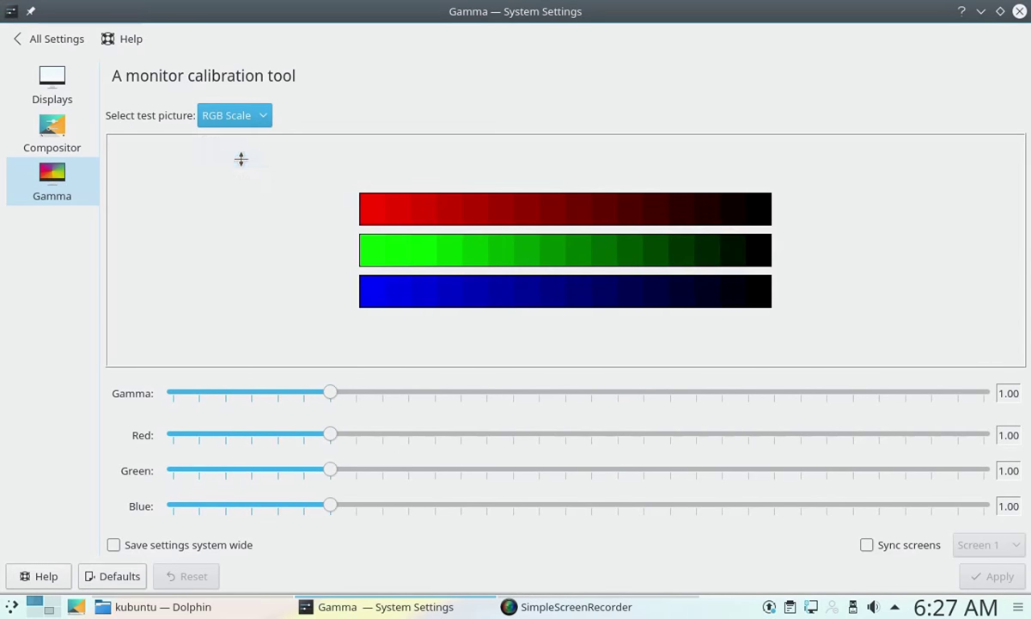
pyautogui.click(32, 52)
# Look through the Multimedia audio volume settings for applications, recording, output devices and input devices
pyautogui.click(206, 533)
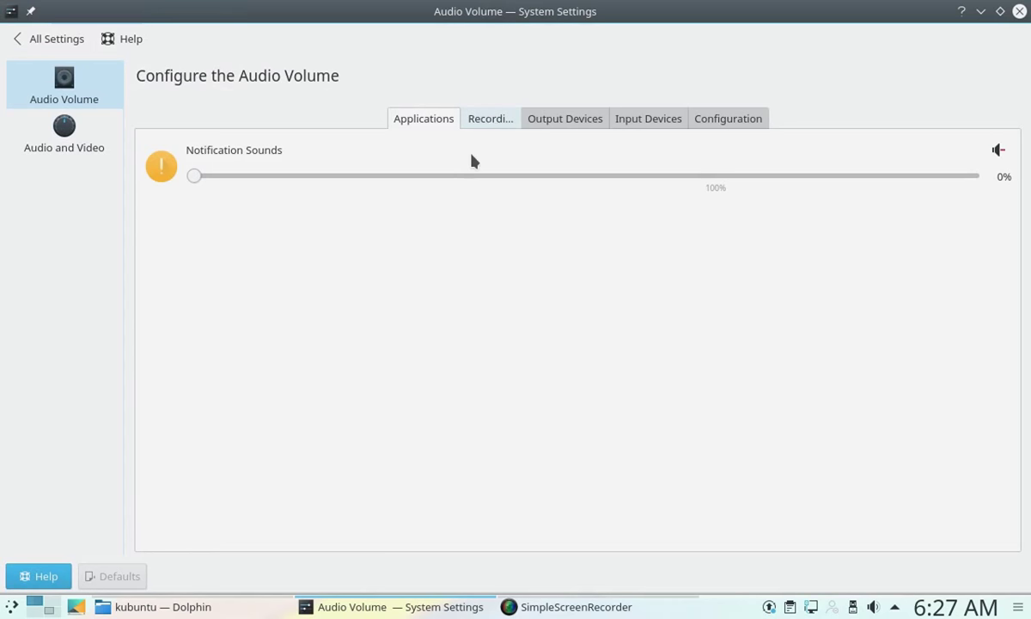
pyautogui.click(495, 127)
pyautogui.click(574, 122)
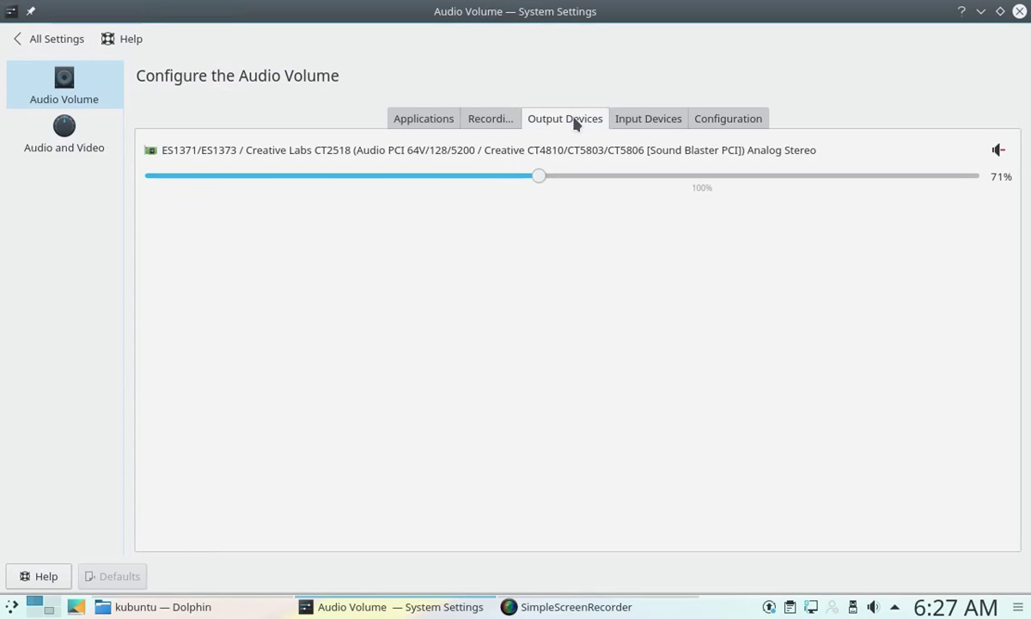
pyautogui.click(675, 127)
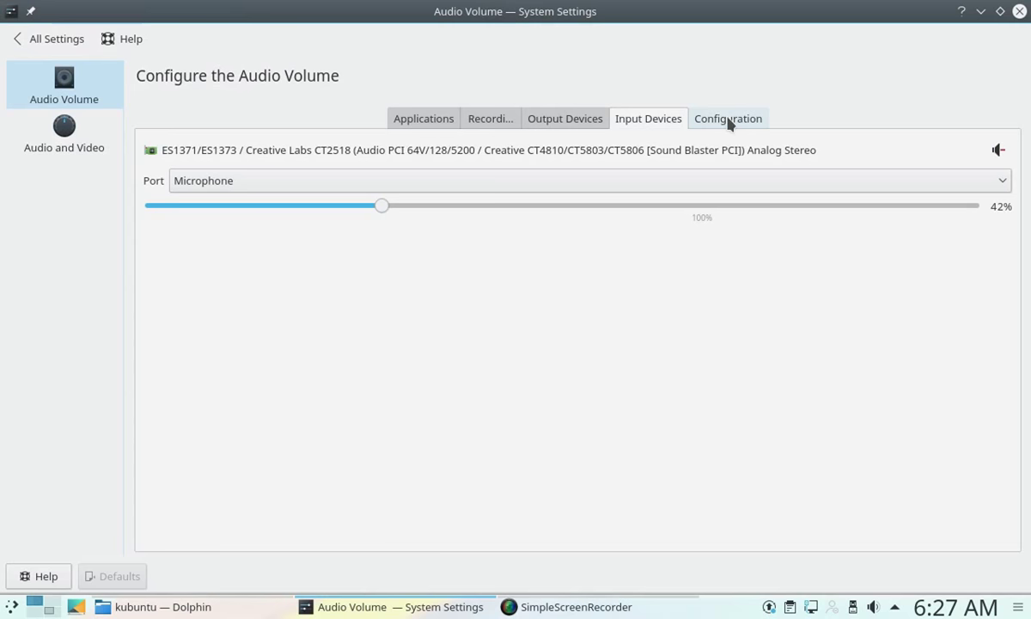
# Review the port choices of the sound card's input device and set its port to Video
pyautogui.click(714, 180)
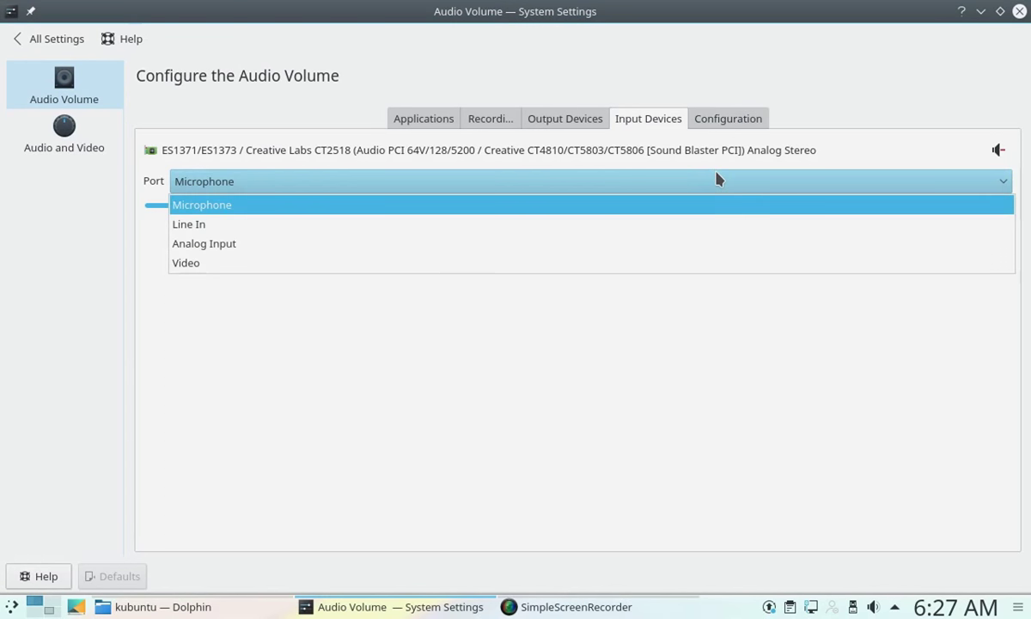
pyautogui.click(715, 178)
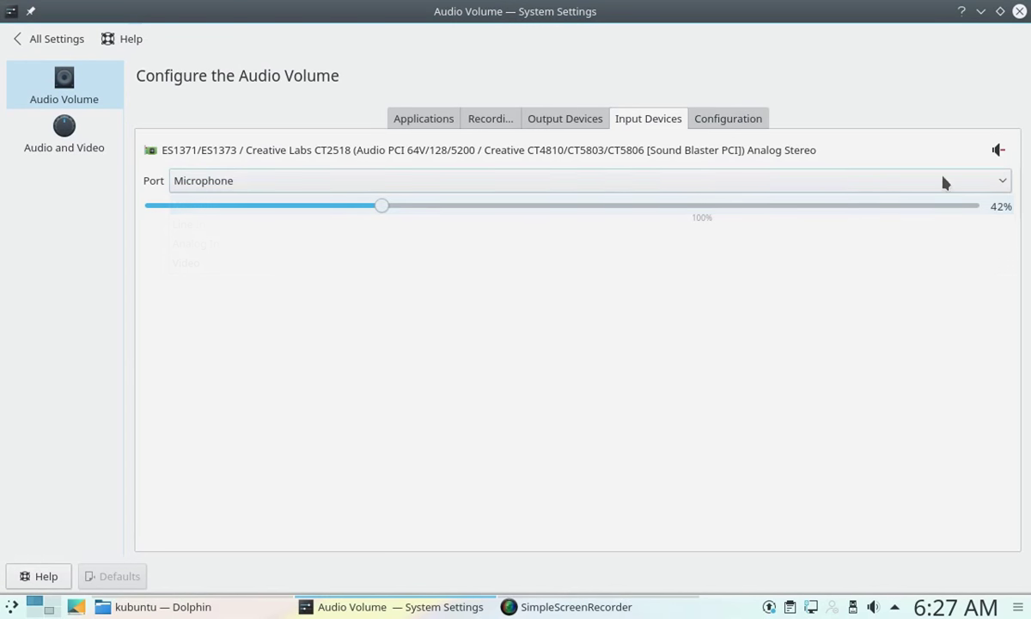
pyautogui.click(675, 182)
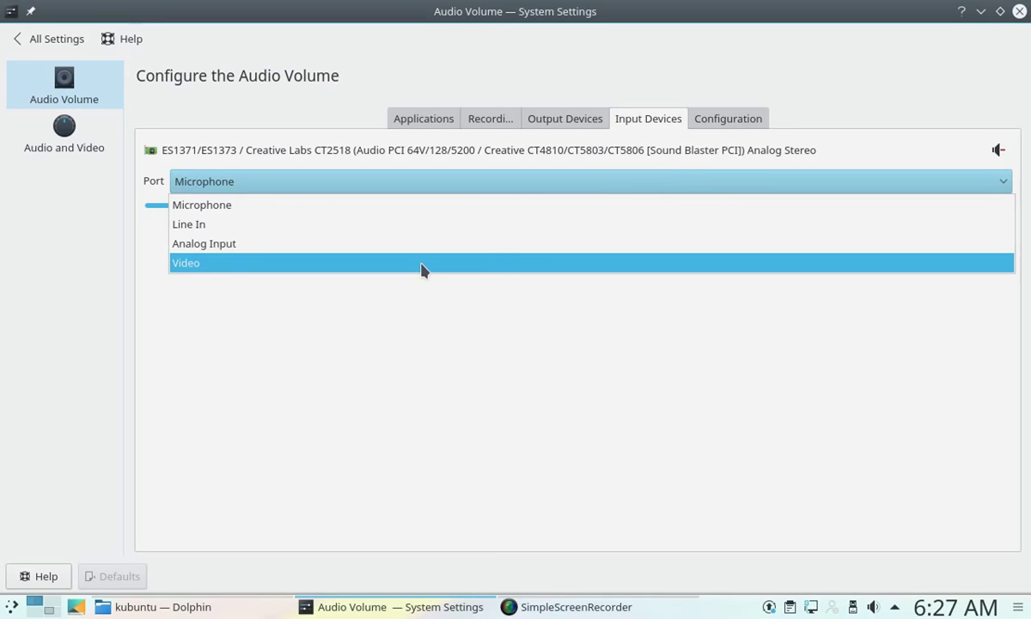
pyautogui.click(421, 263)
# Examine the sound card's available profiles in the audio configuration and return to the input devices
pyautogui.click(727, 120)
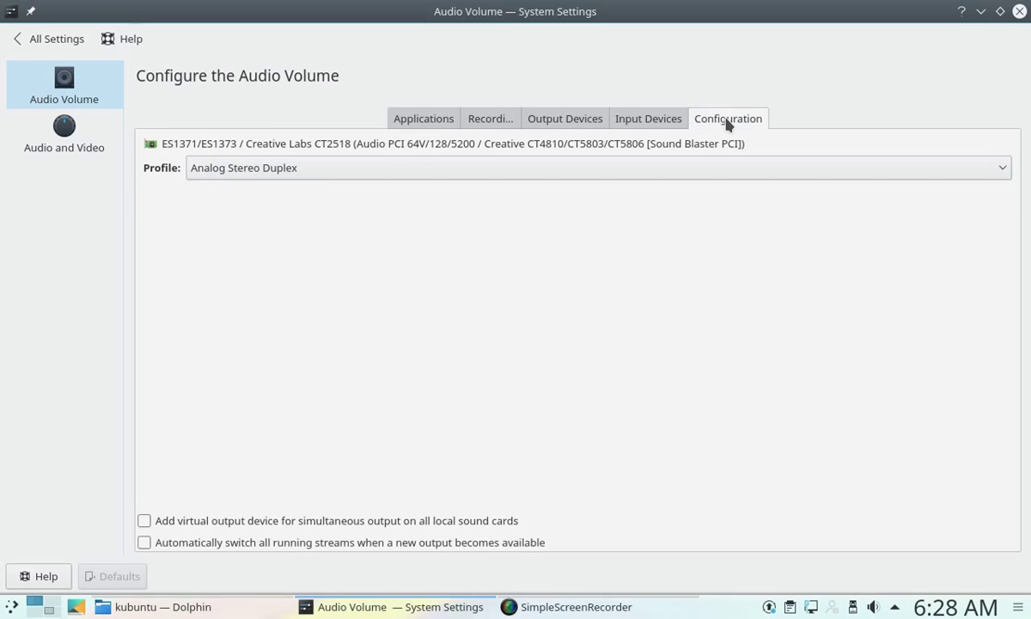
pyautogui.click(593, 168)
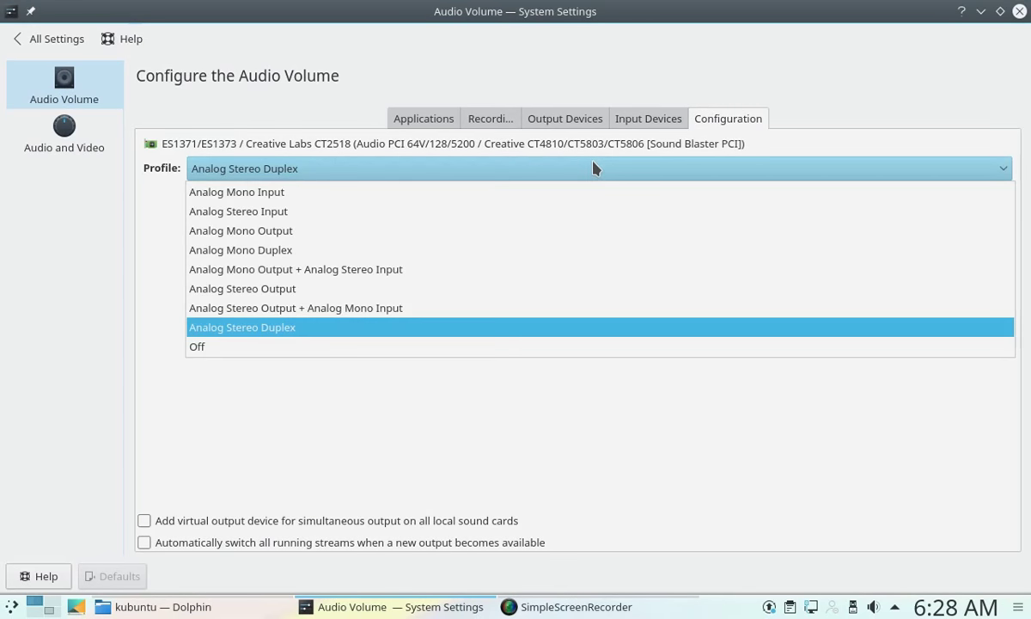
pyautogui.click(593, 167)
pyautogui.click(637, 120)
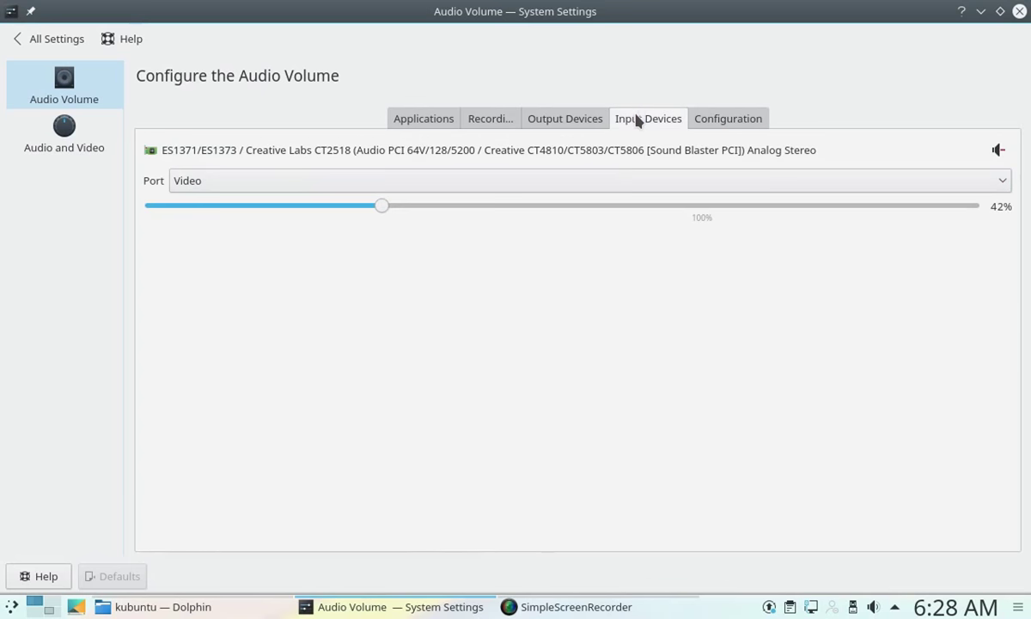
# Select the playback device for the Music category in the Phonon Audio and Video settings and play its test sound
pyautogui.click(83, 137)
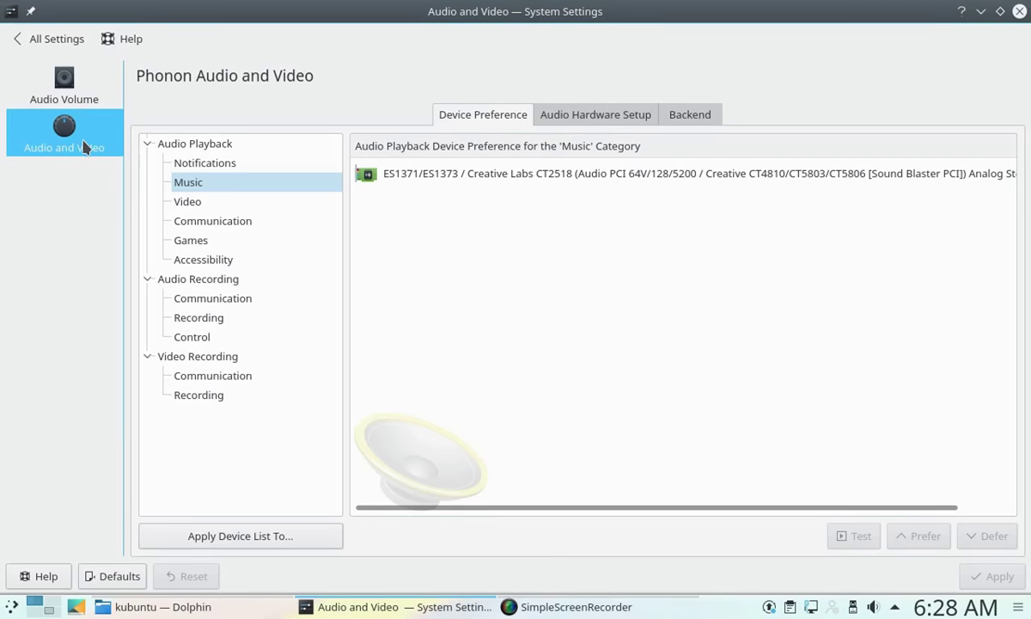
pyautogui.moveTo(458, 508); pyautogui.dragTo(363, 511)
pyautogui.click(481, 174)
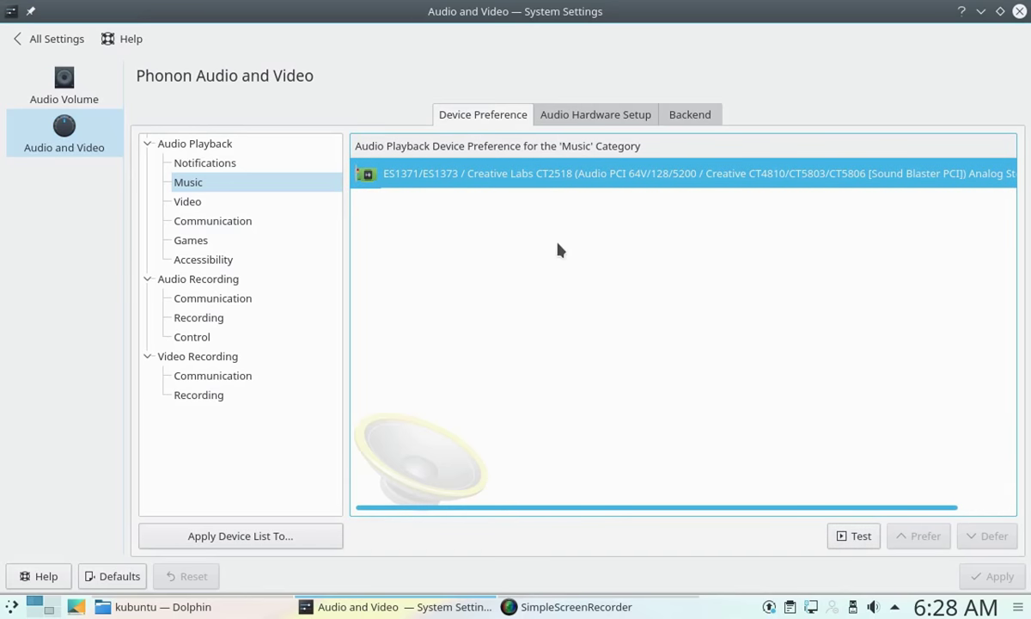
pyautogui.click(839, 536)
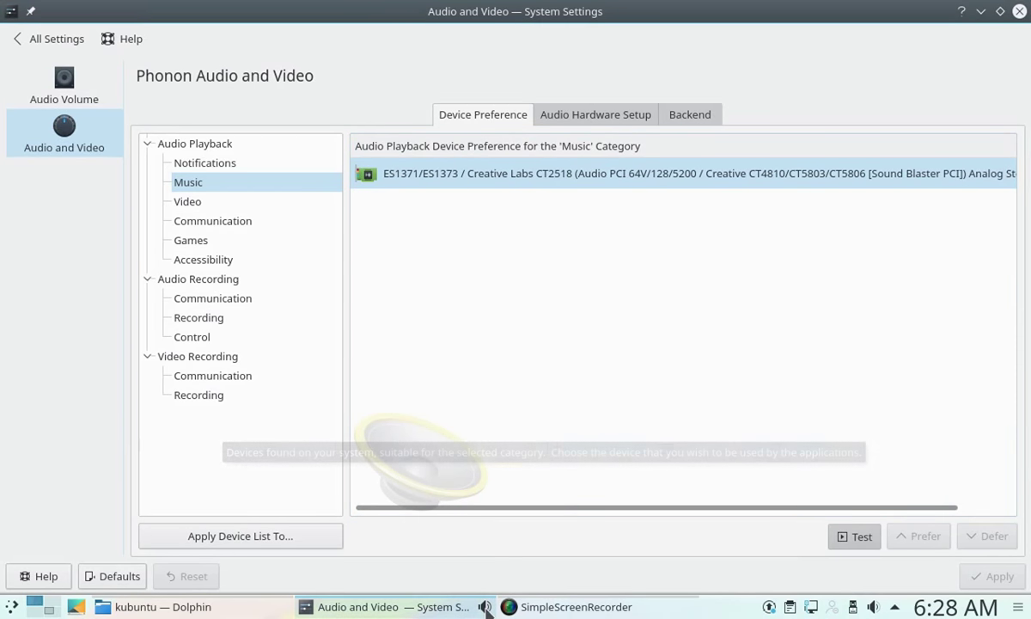
# Mute and unmute the audio of the System Settings window twice through its window options while the test sound plays
pyautogui.rightClick(438, 606)
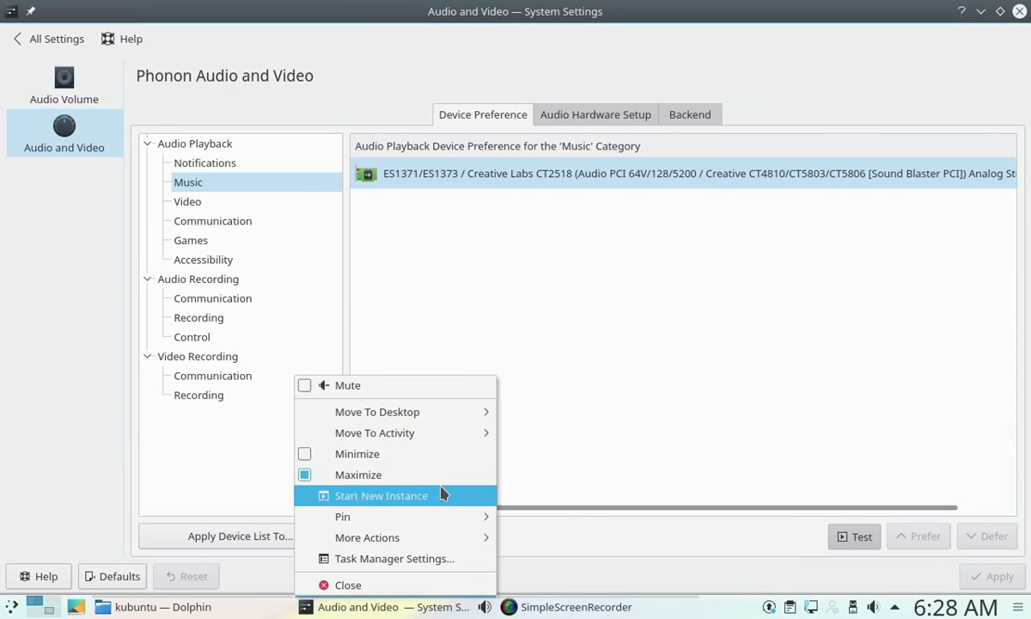
pyautogui.click(424, 386)
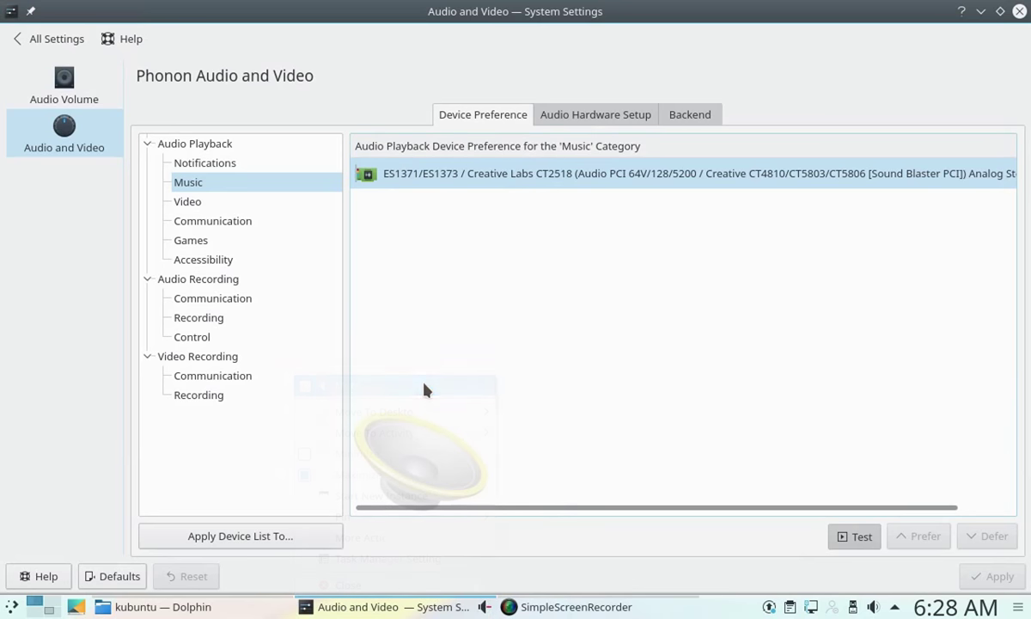
pyautogui.rightClick(447, 604)
pyautogui.click(432, 387)
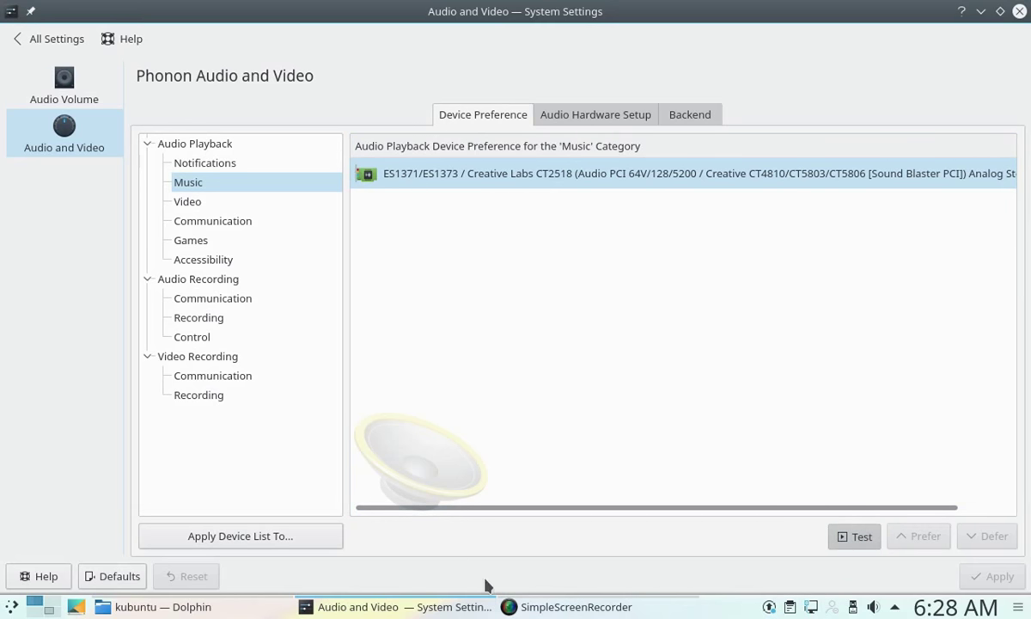
pyautogui.rightClick(461, 608)
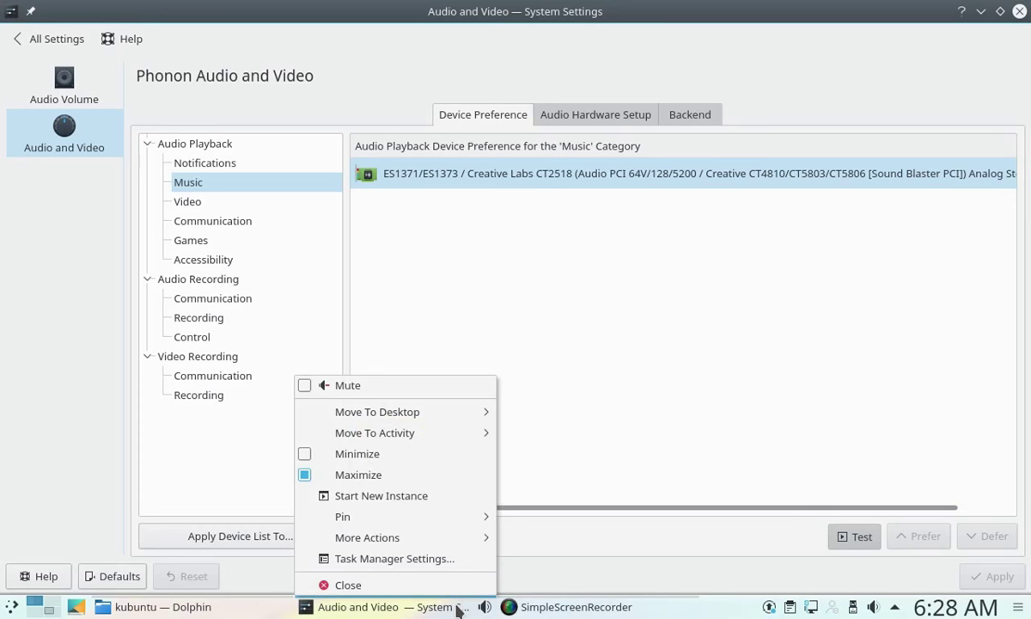
pyautogui.click(421, 386)
pyautogui.rightClick(407, 606)
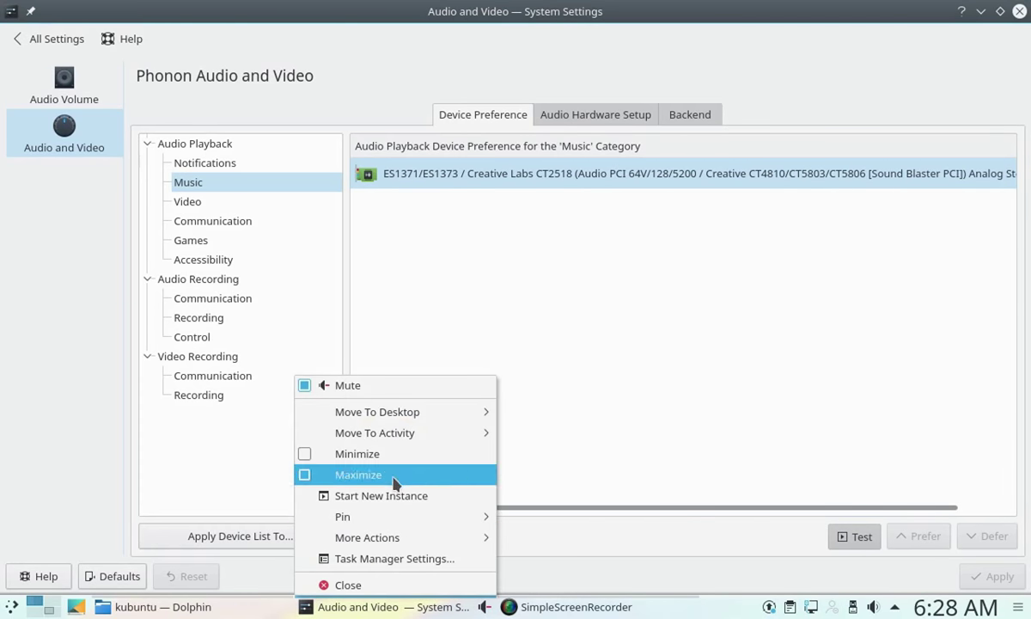
pyautogui.click(443, 393)
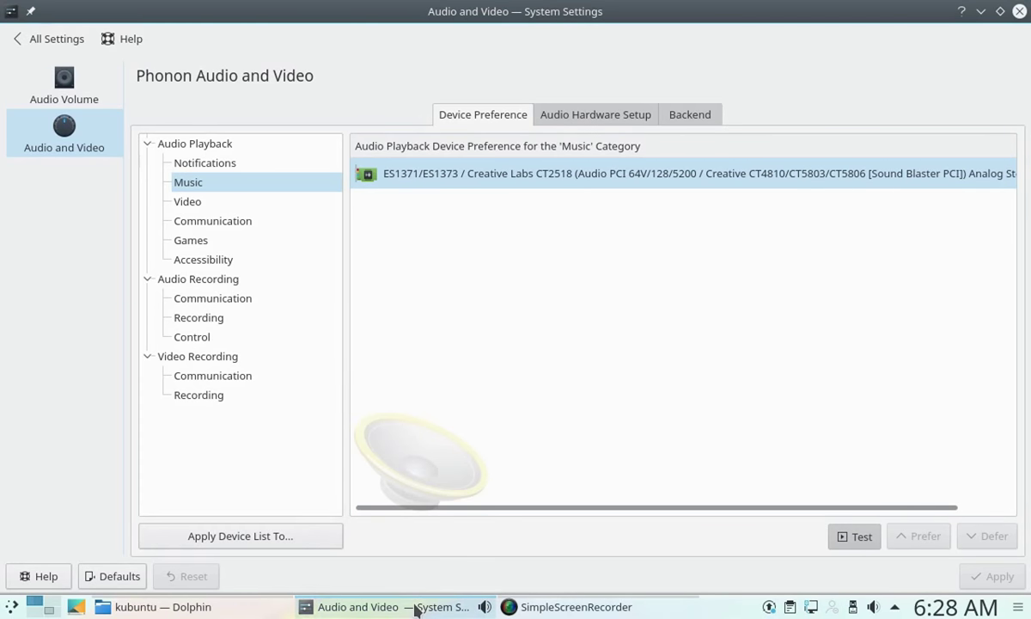
pyautogui.rightClick(435, 608)
pyautogui.click(871, 603)
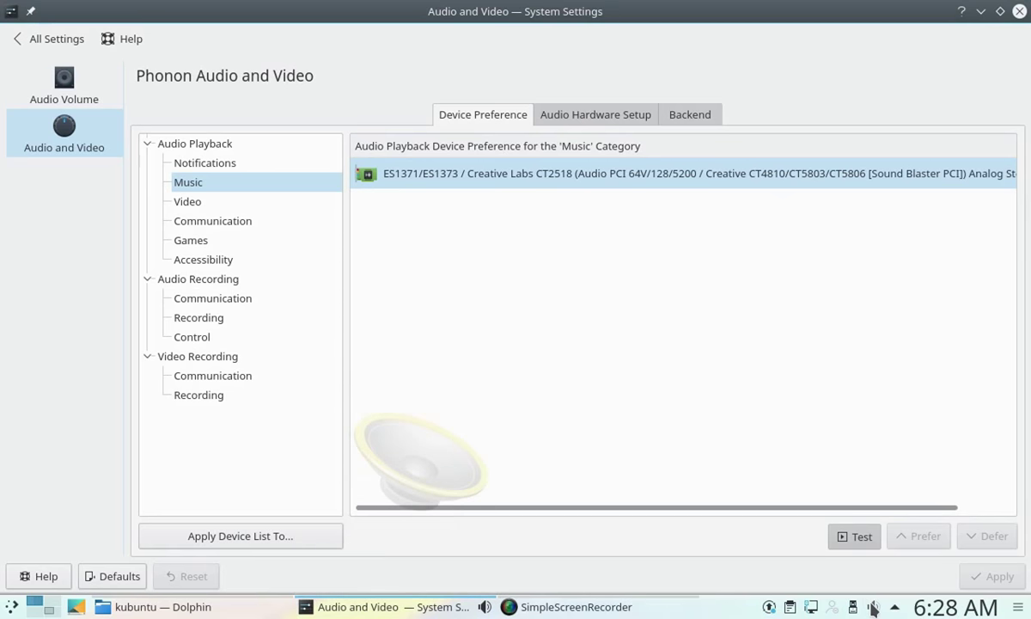
# Replay the test sound, lower the System Settings playback stream to 11% and raise it back to 100% in the Audio Volume applet
pyautogui.click(873, 606)
pyautogui.click(915, 340)
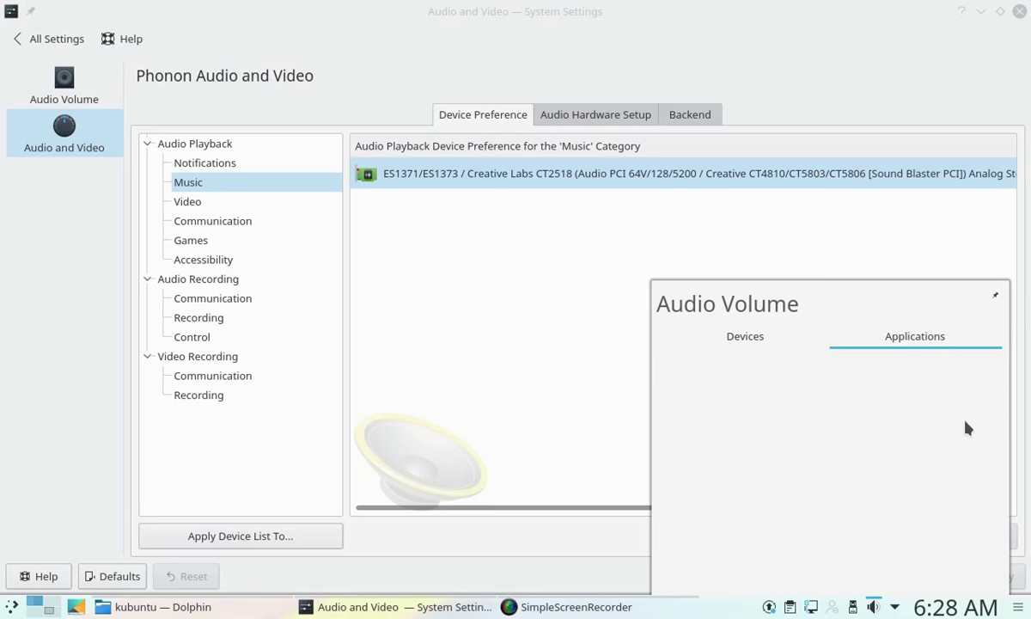
pyautogui.click(570, 547)
pyautogui.click(853, 542)
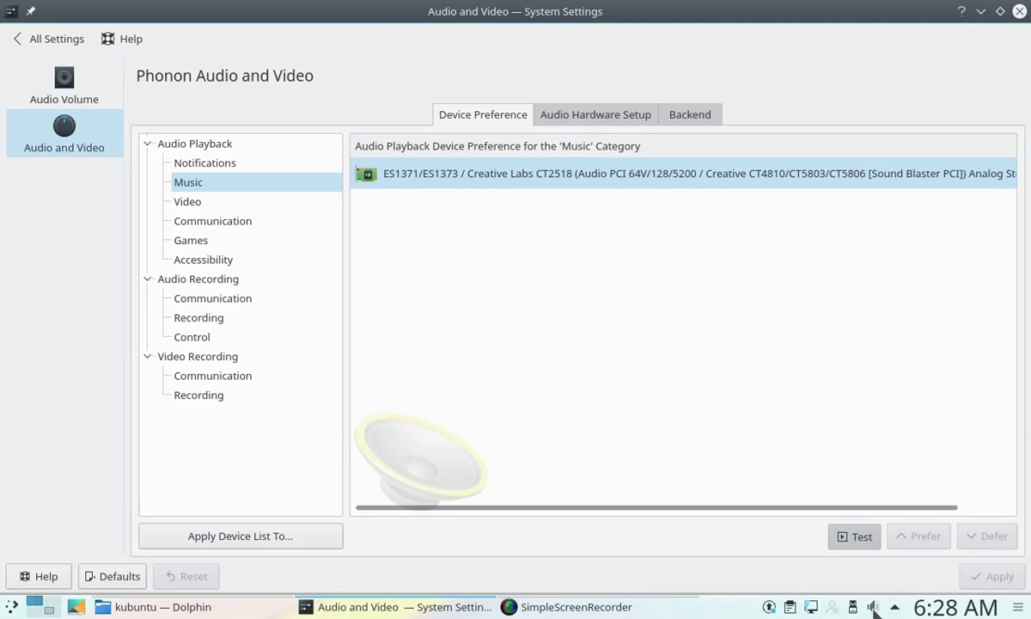
pyautogui.click(873, 606)
pyautogui.moveTo(959, 422); pyautogui.dragTo(747, 425)
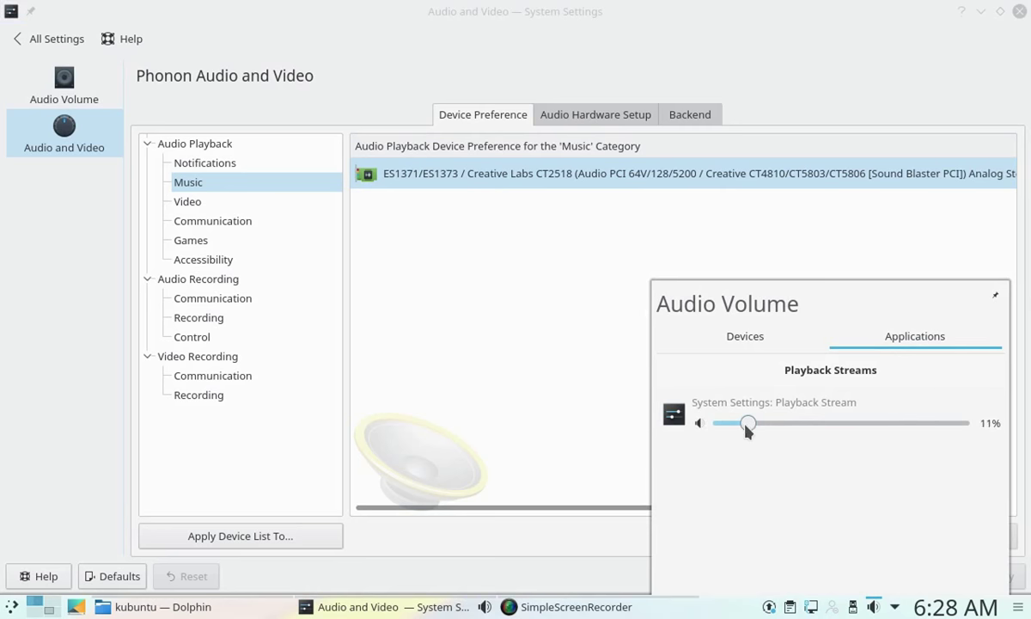
pyautogui.moveTo(832, 431); pyautogui.dragTo(973, 433)
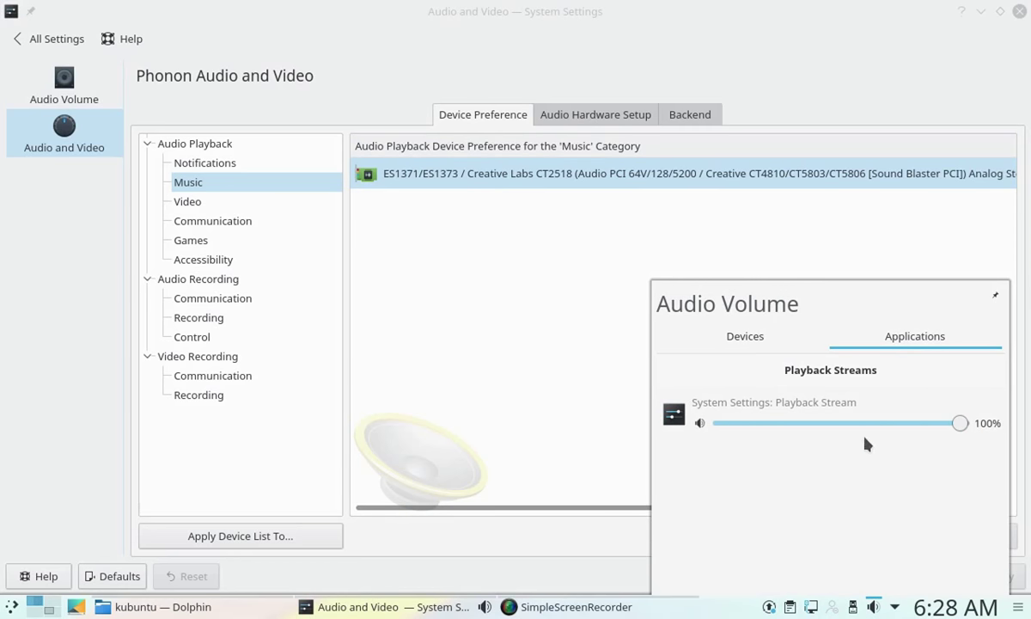
pyautogui.click(532, 528)
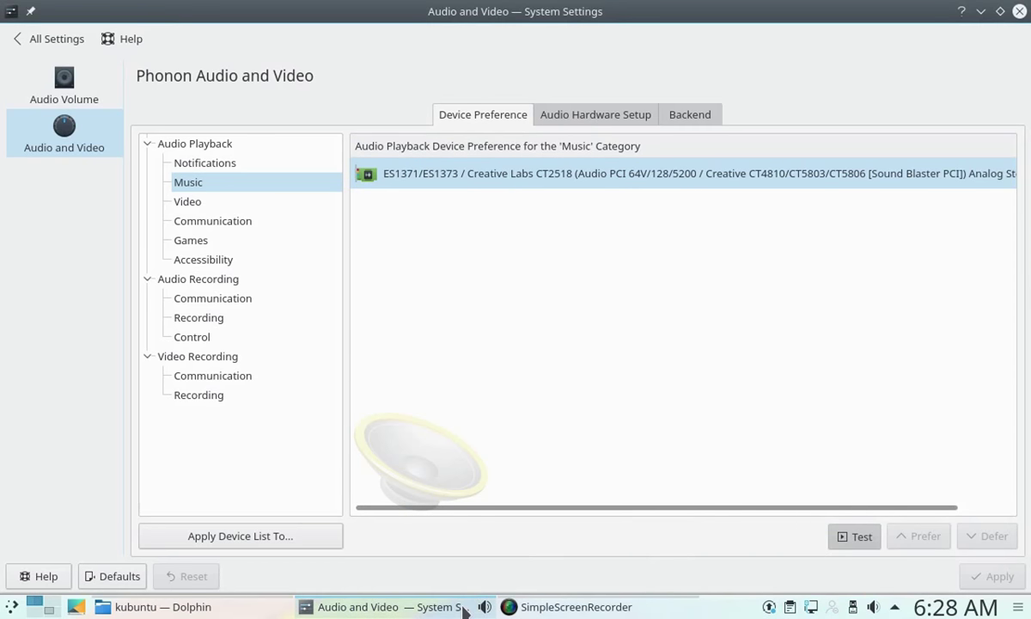
# Review the pinning and Move To Activity options available for the System Settings window
pyautogui.rightClick(446, 606)
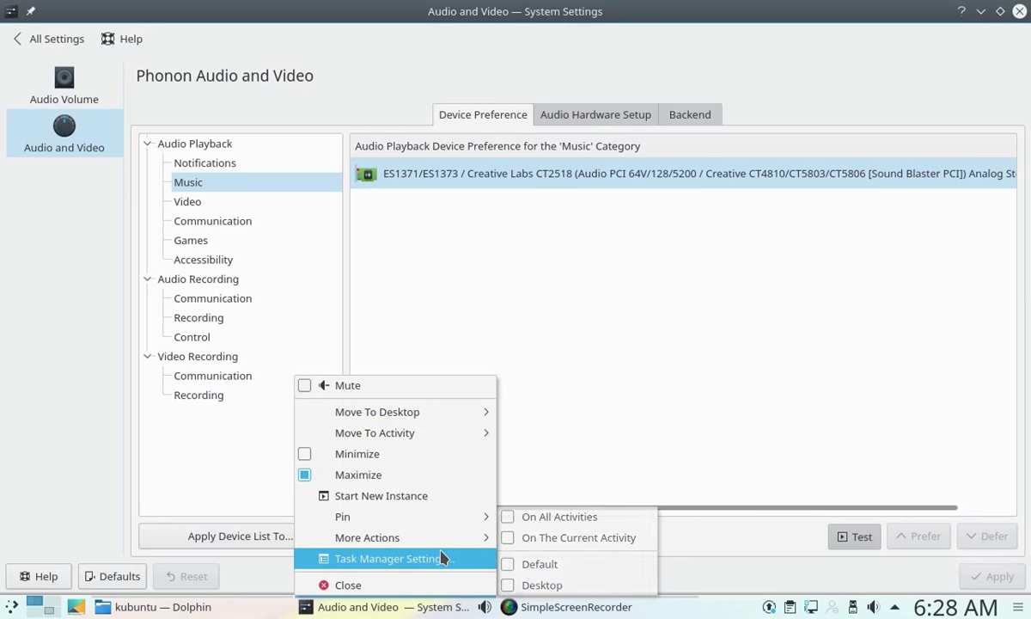
pyautogui.moveTo(453, 522)
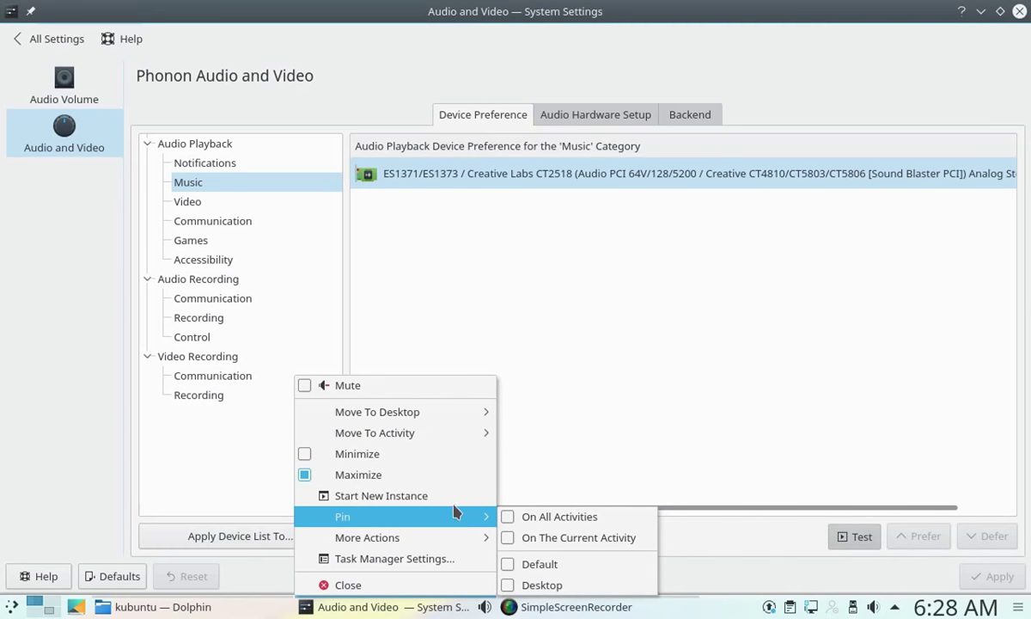
pyautogui.moveTo(480, 430)
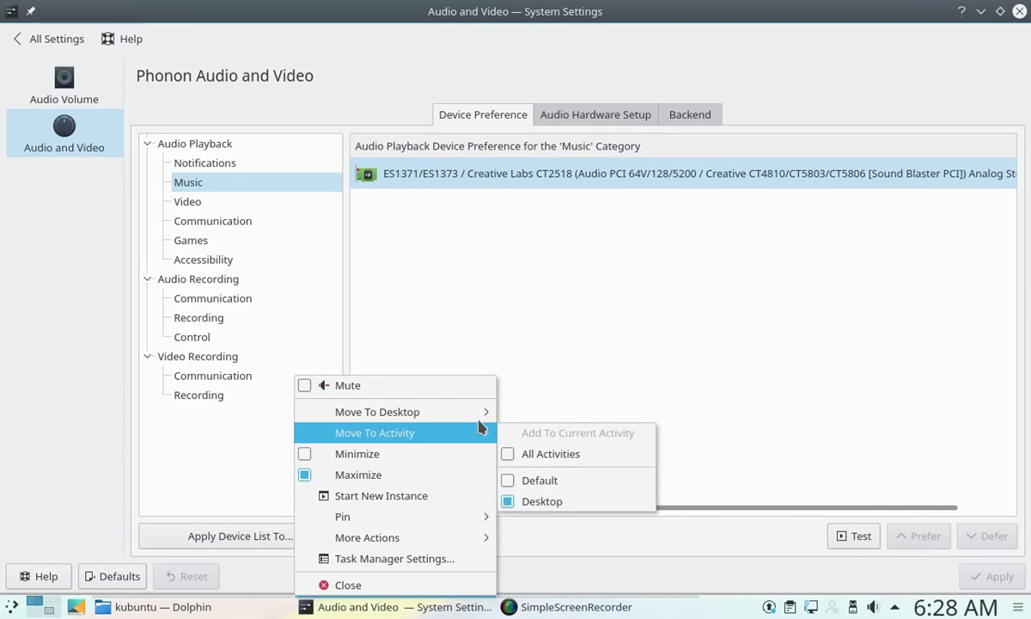
pyautogui.click(739, 516)
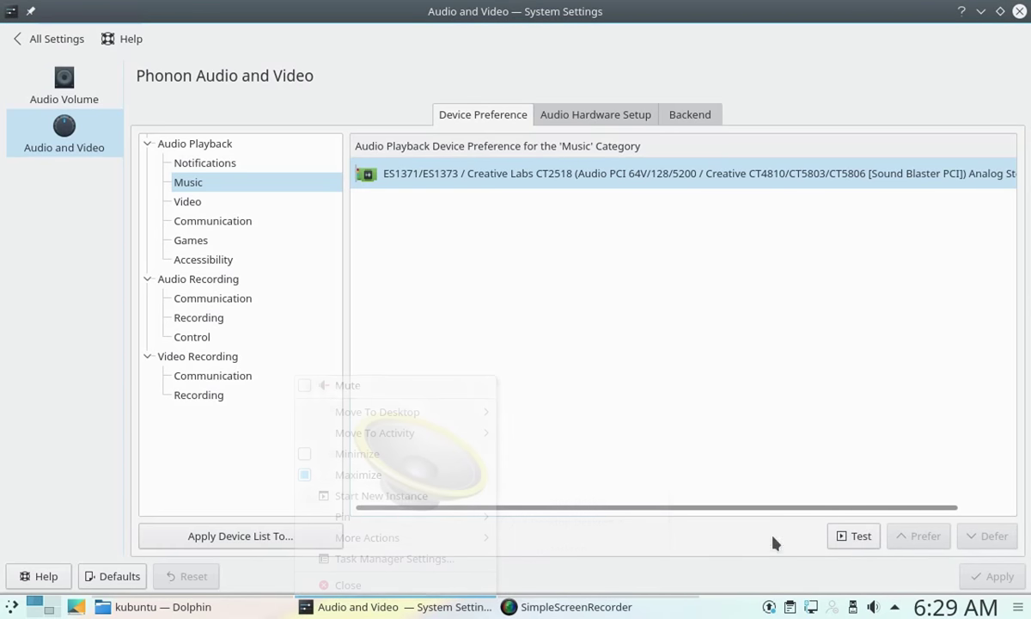
# Look over the Phonon Audio Hardware Setup and Backend settings and return to the settings overview
pyautogui.click(606, 117)
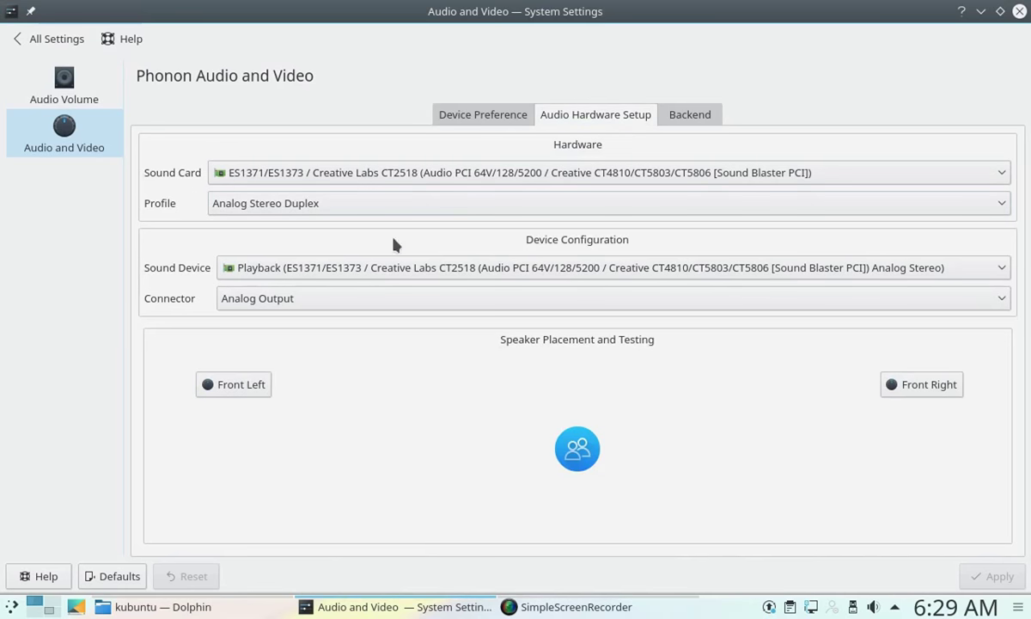
pyautogui.click(689, 117)
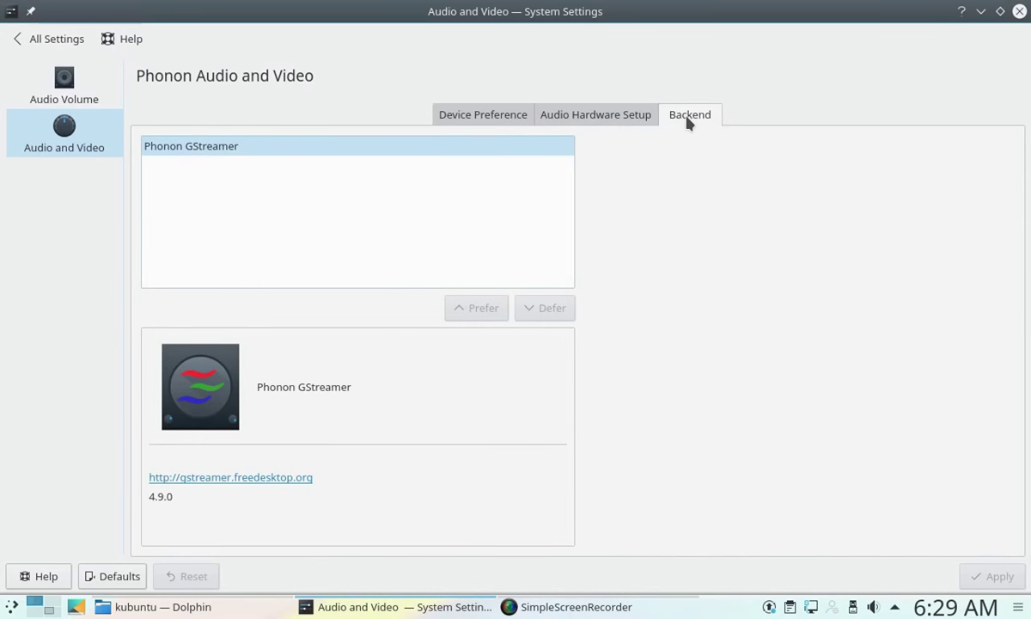
pyautogui.click(33, 39)
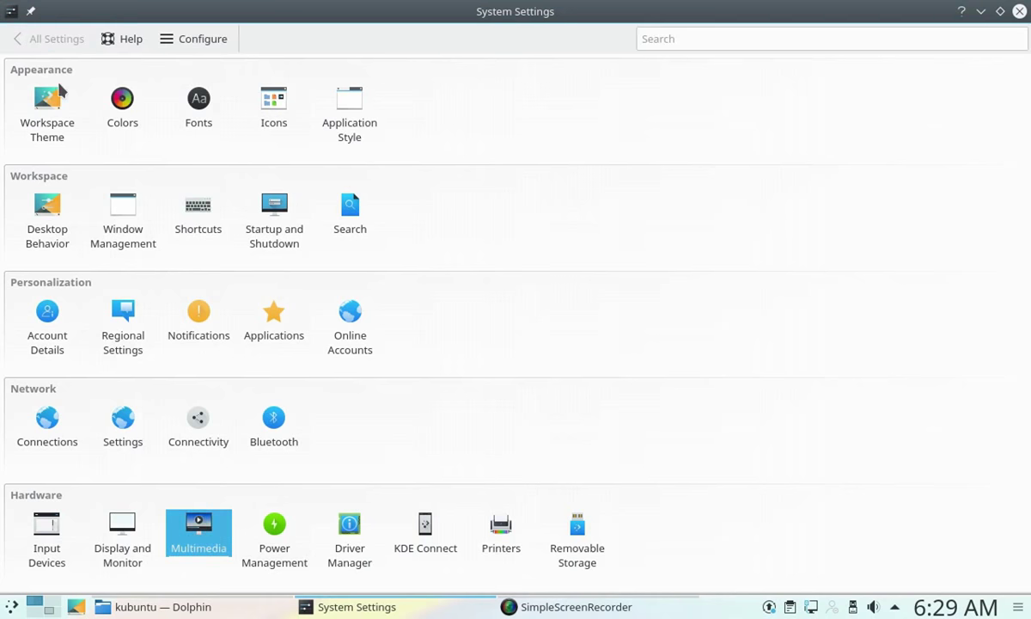
# Look through the Energy Saving, Activity Settings and Advanced Settings pages of Power Management and return to the overview
pyautogui.click(273, 521)
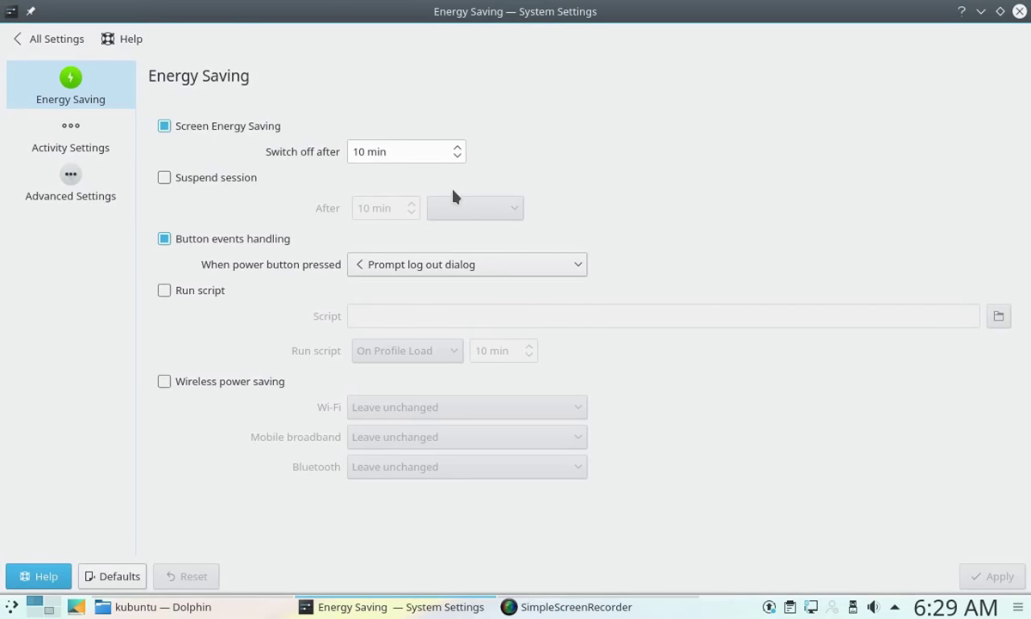
pyautogui.click(97, 149)
pyautogui.click(95, 173)
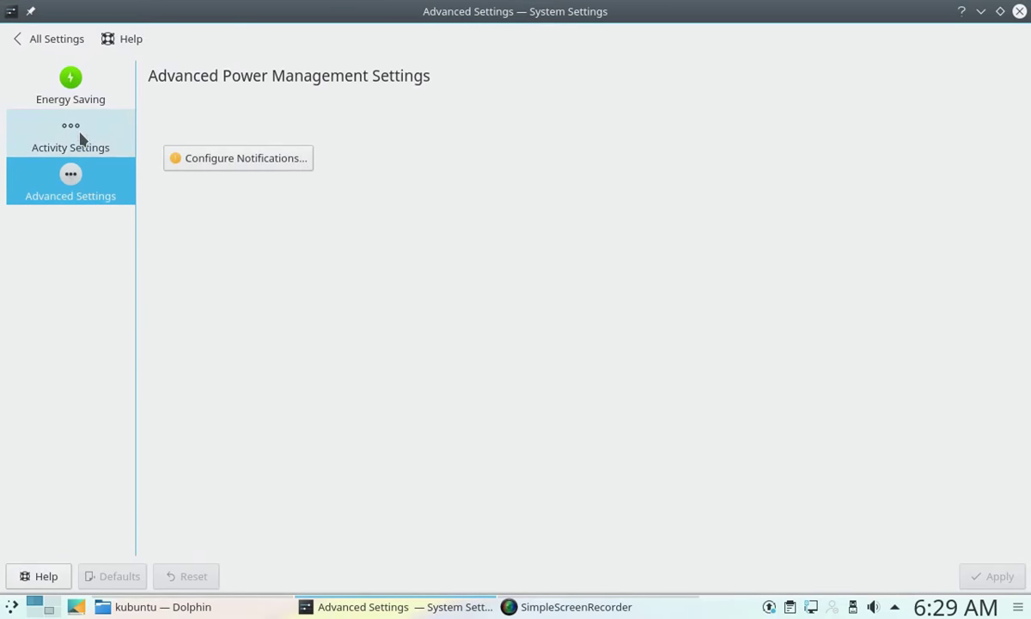
pyautogui.click(49, 38)
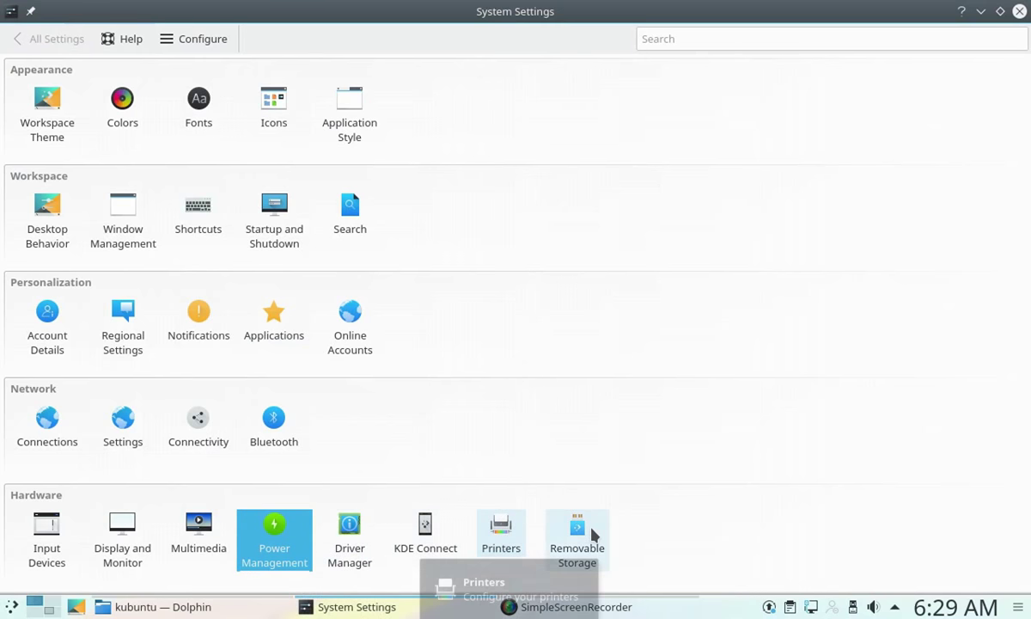
# View the Printers and Driver Manager pages, returning to the settings overview after each
pyautogui.click(502, 537)
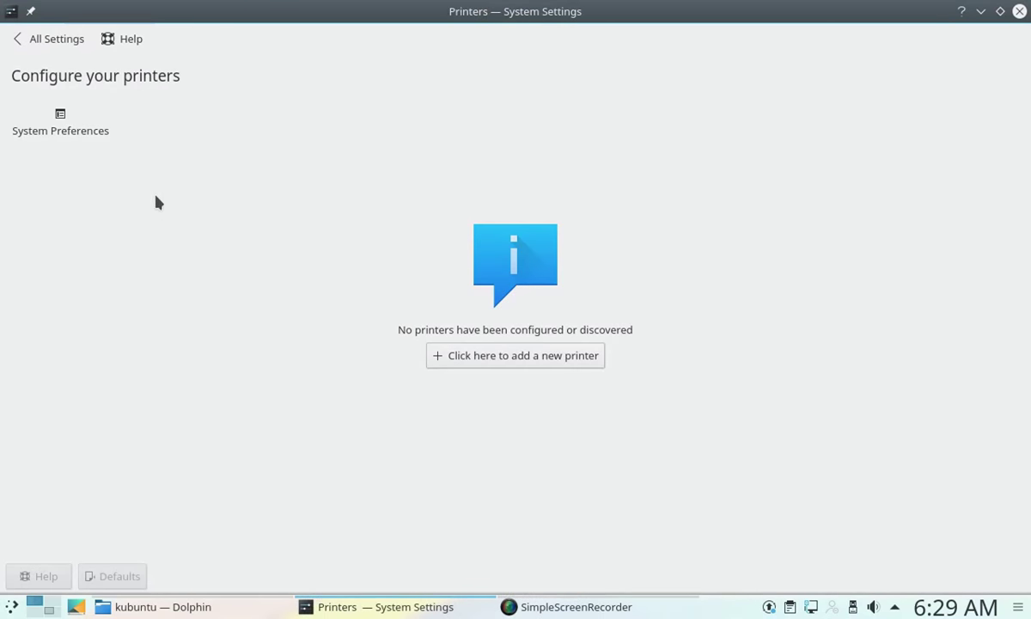
pyautogui.click(44, 42)
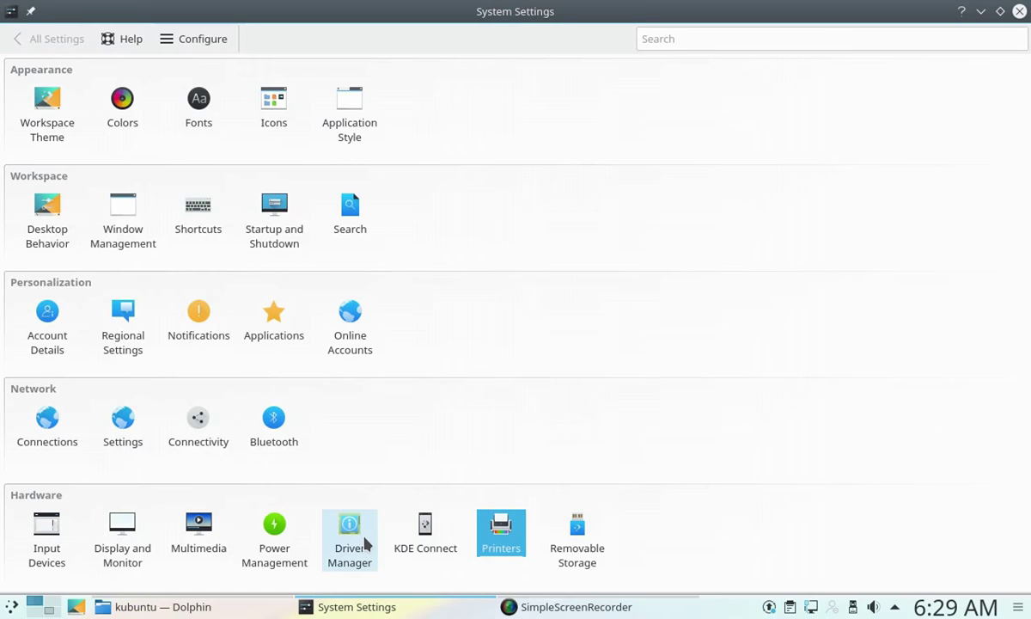
pyautogui.click(361, 533)
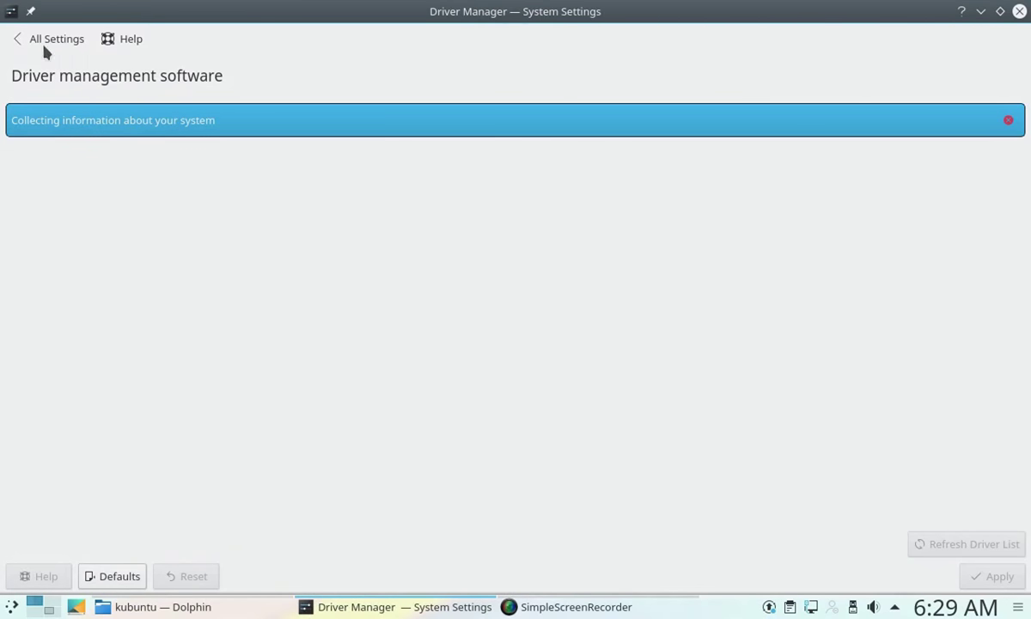
pyautogui.click(46, 39)
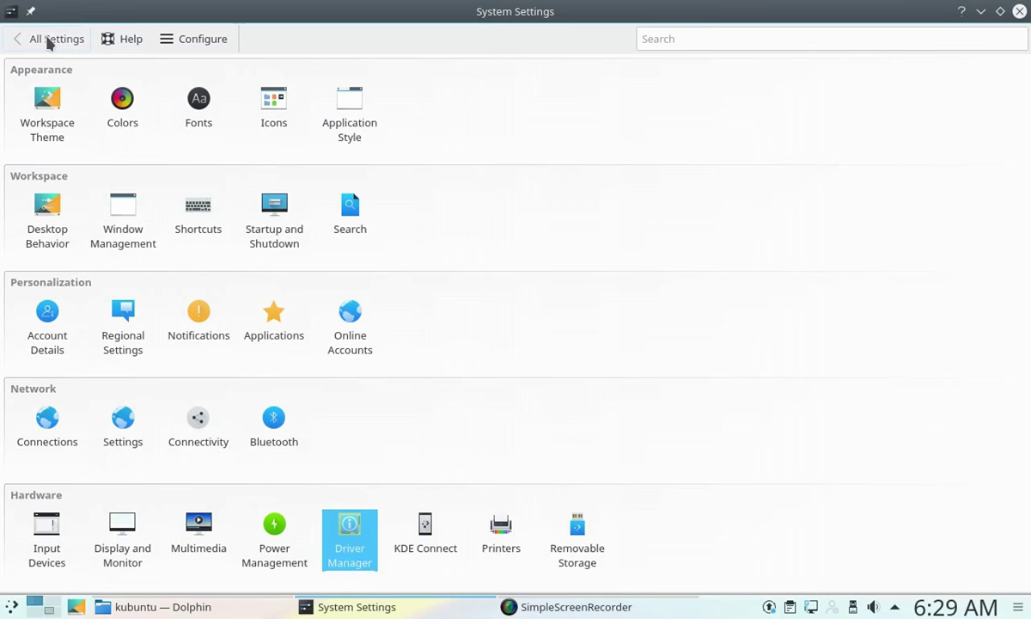
# Close System Settings and minimize the SimpleScreenRecorder window
pyautogui.click(1017, 14)
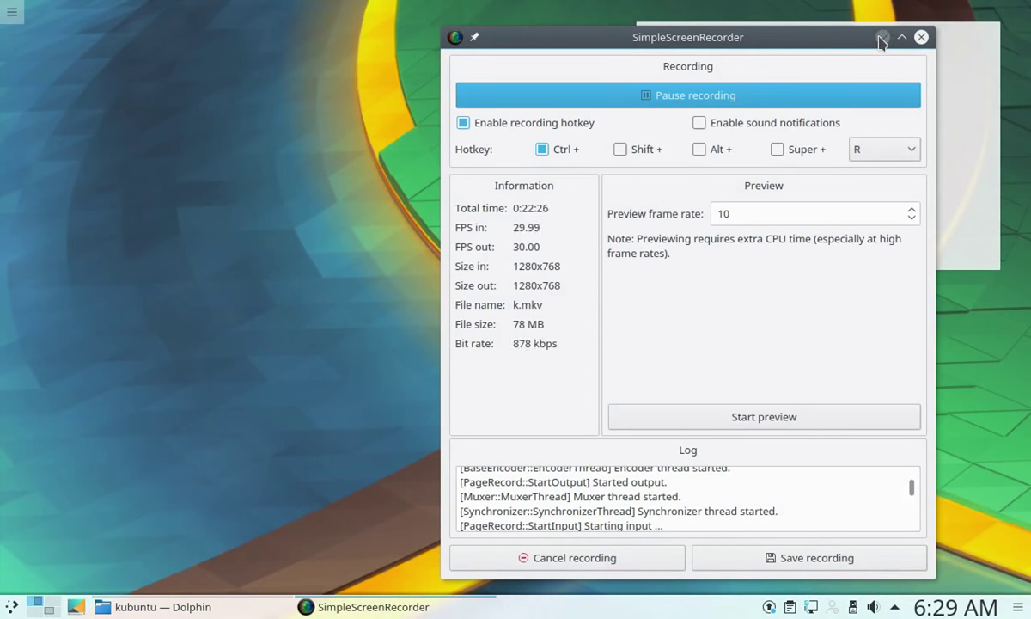
pyautogui.click(883, 38)
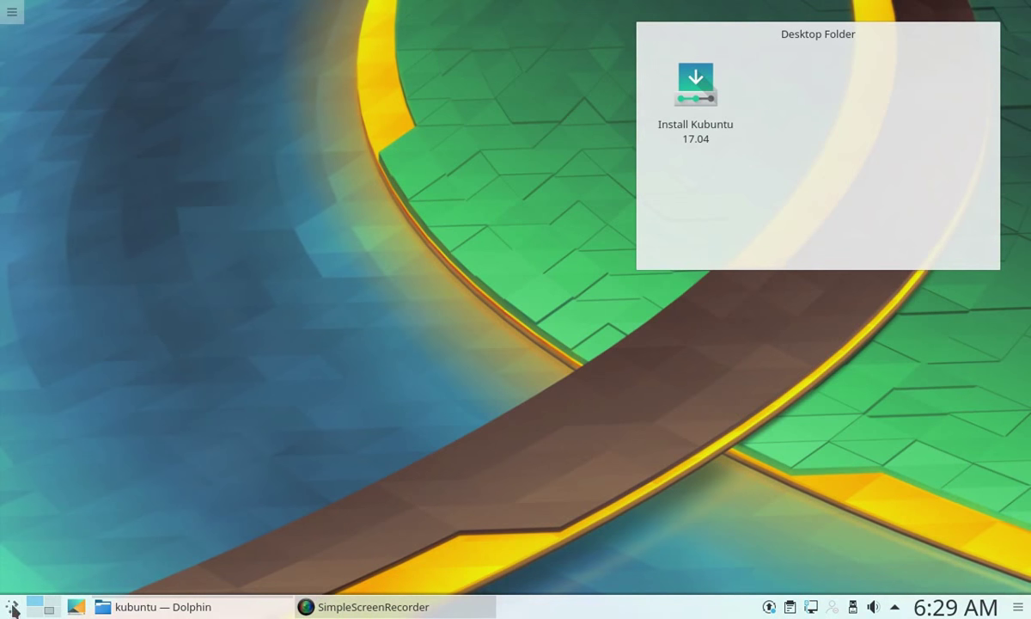
# On the second virtual desktop, reposition and enlarge the Dolphin file manager window and widen its Places sidebar
pyautogui.click(55, 610)
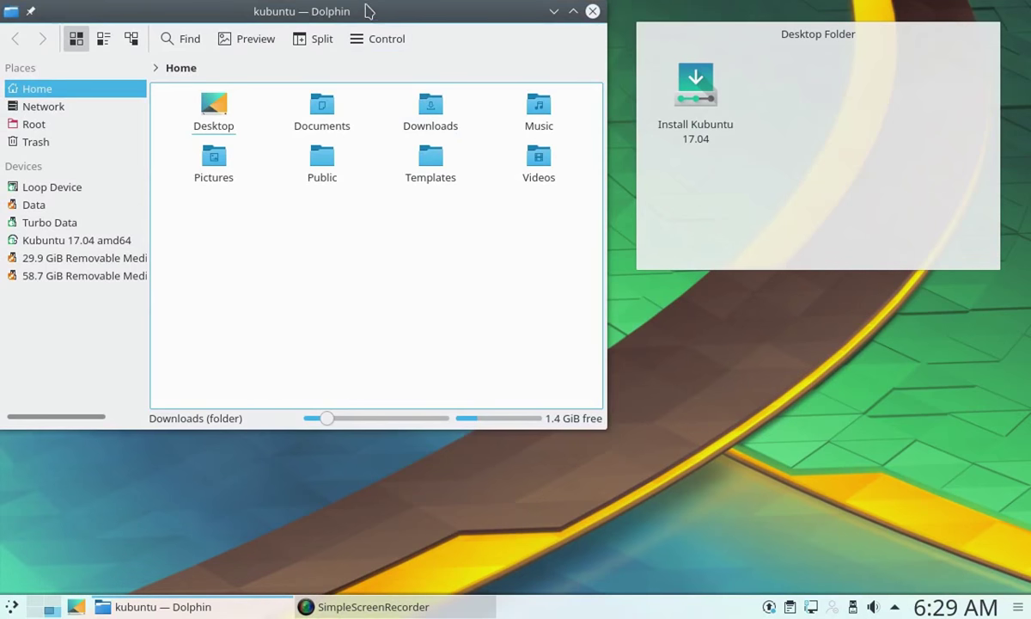
pyautogui.moveTo(432, 10); pyautogui.dragTo(546, 59)
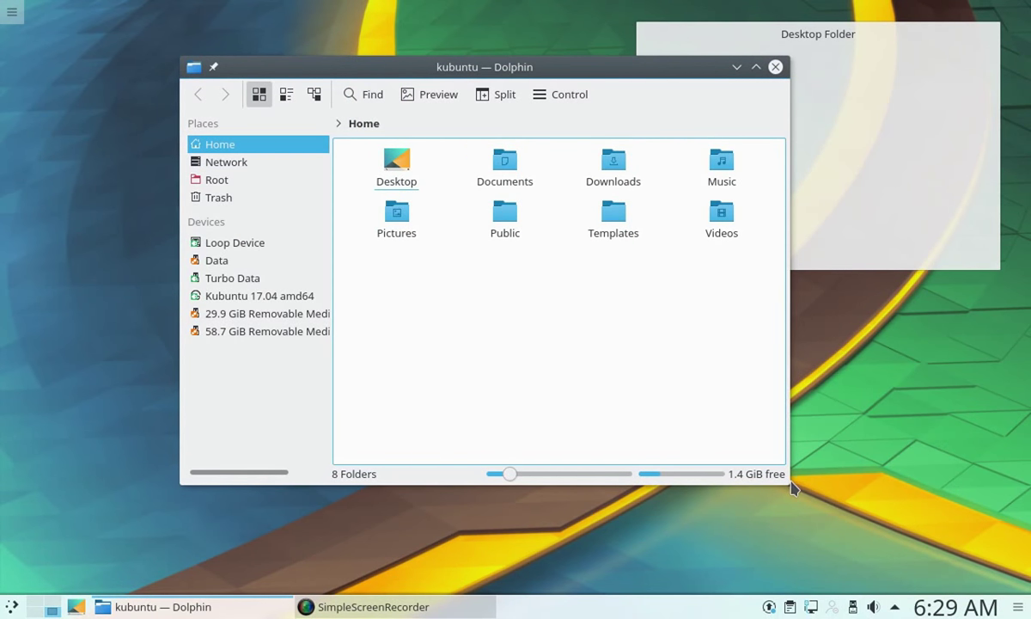
pyautogui.moveTo(789, 486); pyautogui.dragTo(909, 535)
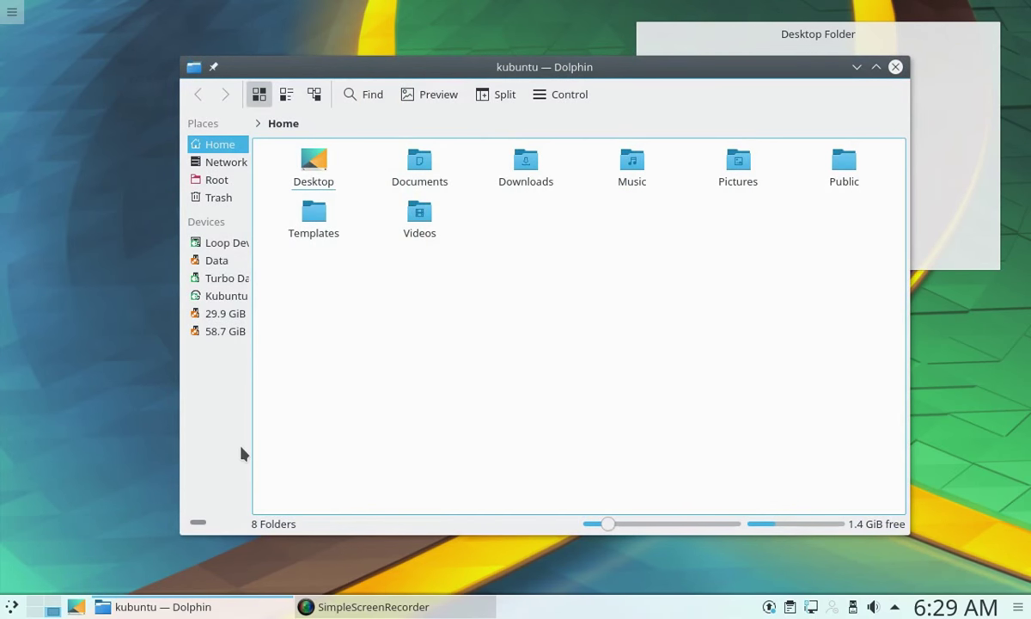
pyautogui.moveTo(250, 453); pyautogui.dragTo(336, 430)
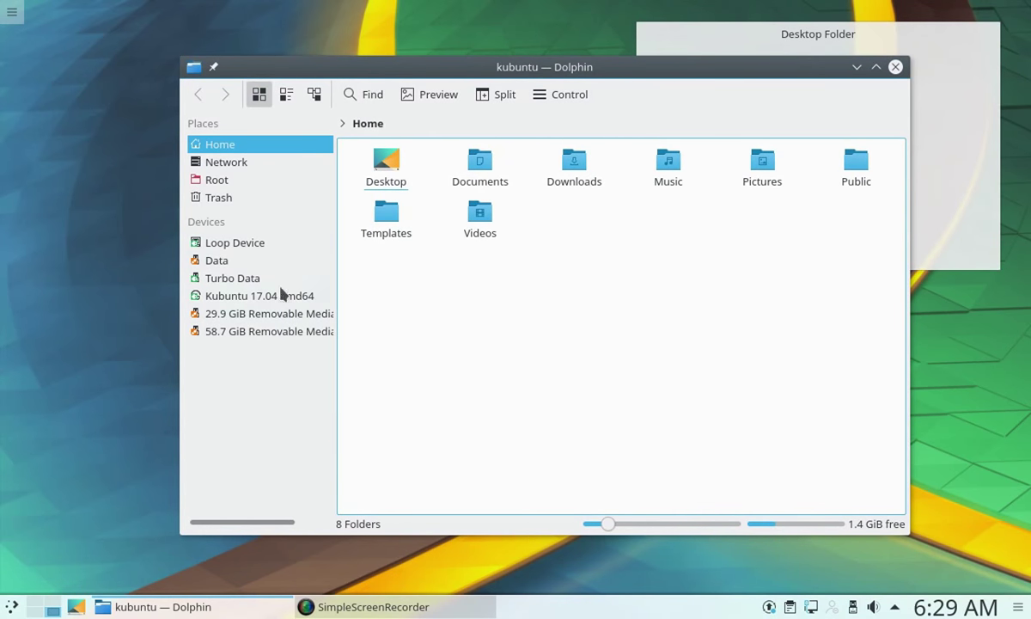
# Browse the Root location in Dolphin, open its usr folder and select the src folder
pyautogui.click(240, 187)
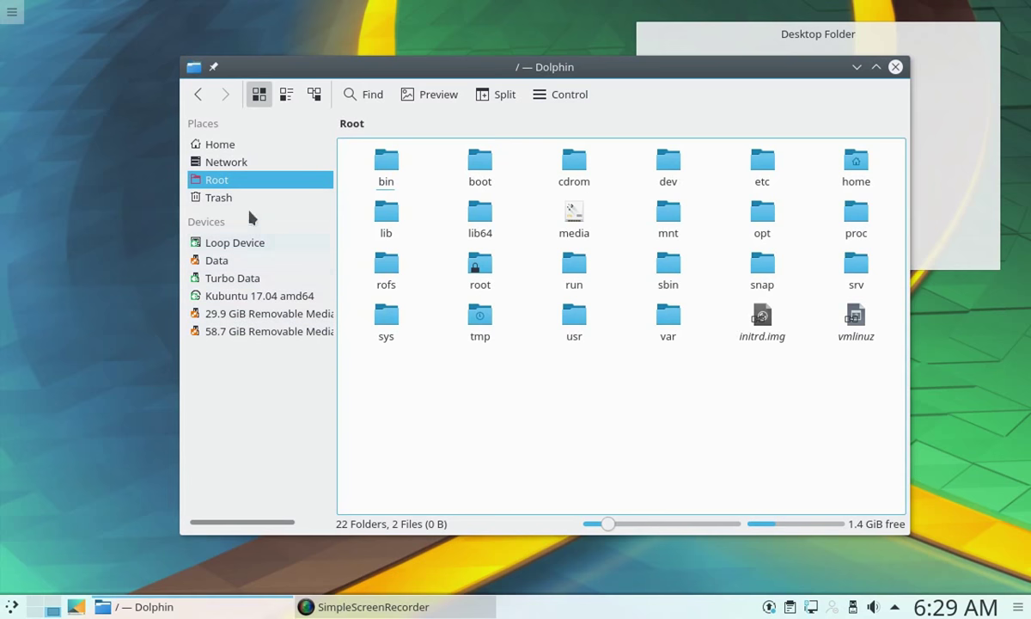
pyautogui.click(590, 329)
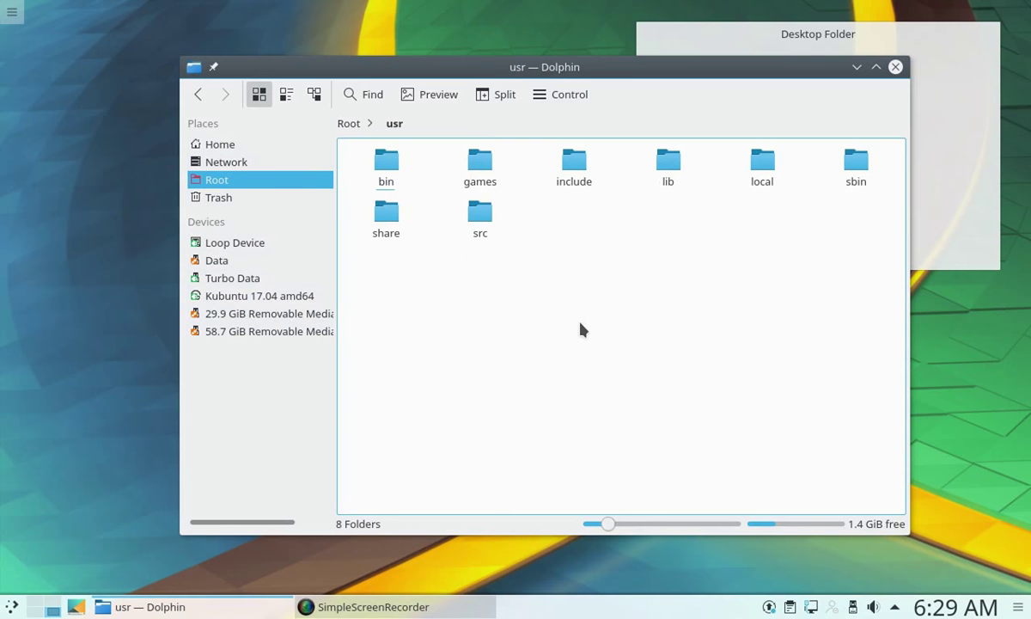
pyautogui.click(480, 201)
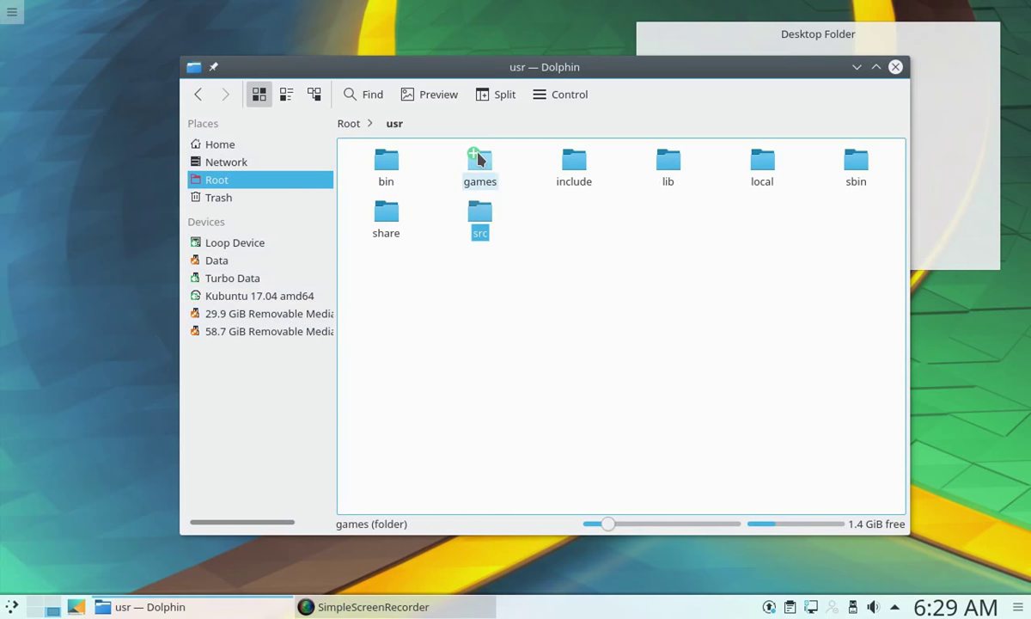
# Add the games, include and lib folders to the src selection and view their combined general and permissions properties, then cancel
pyautogui.click(474, 156)
pyautogui.click(568, 155)
pyautogui.moveTo(666, 160)
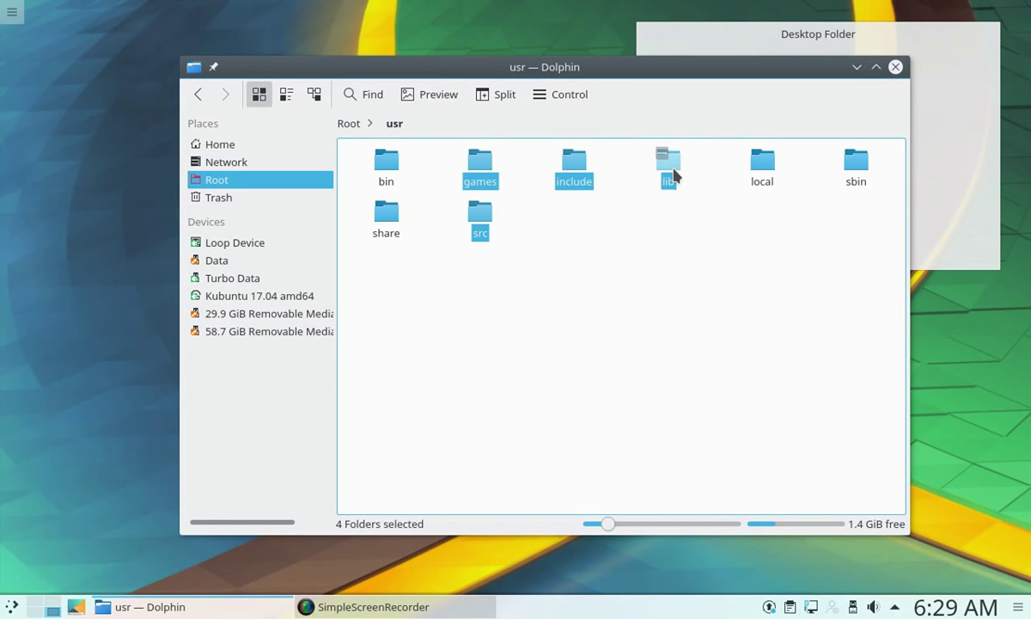
pyautogui.rightClick(673, 174)
pyautogui.click(727, 386)
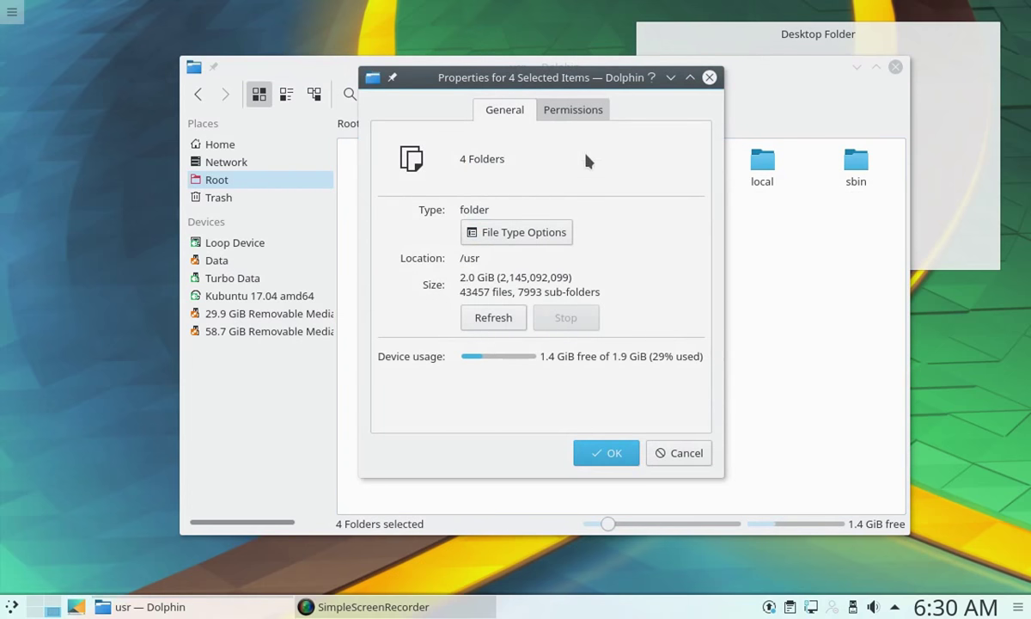
pyautogui.click(569, 110)
pyautogui.click(494, 110)
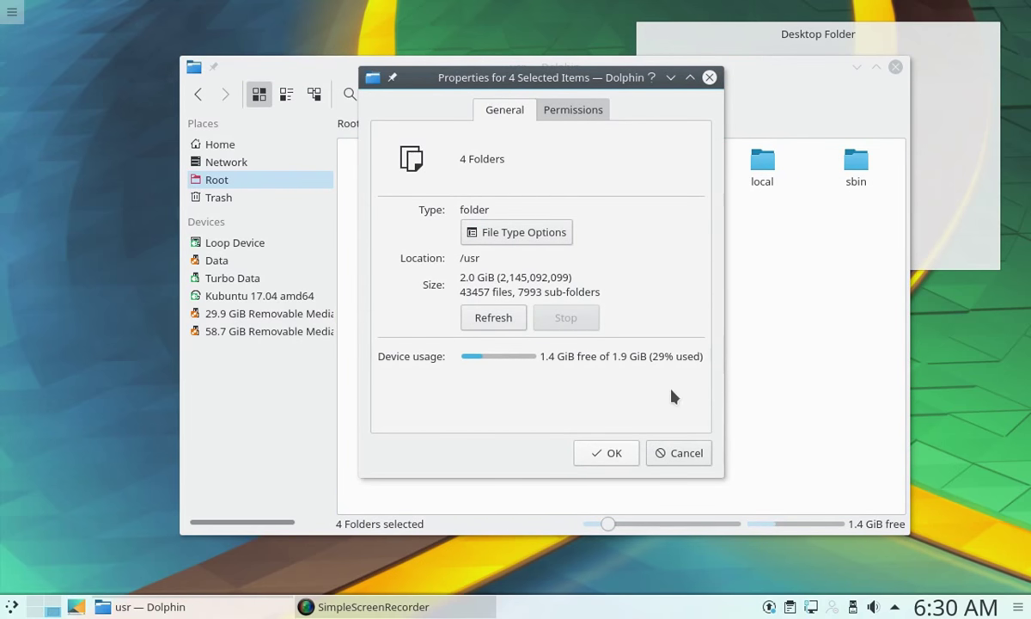
pyautogui.moveTo(723, 413)
pyautogui.mouseDown()
pyautogui.moveTo(993, 412)
pyautogui.moveTo(484, 394)
pyautogui.moveTo(575, 373)
pyautogui.moveTo(724, 395)
pyautogui.mouseUp()
pyautogui.click(670, 452)
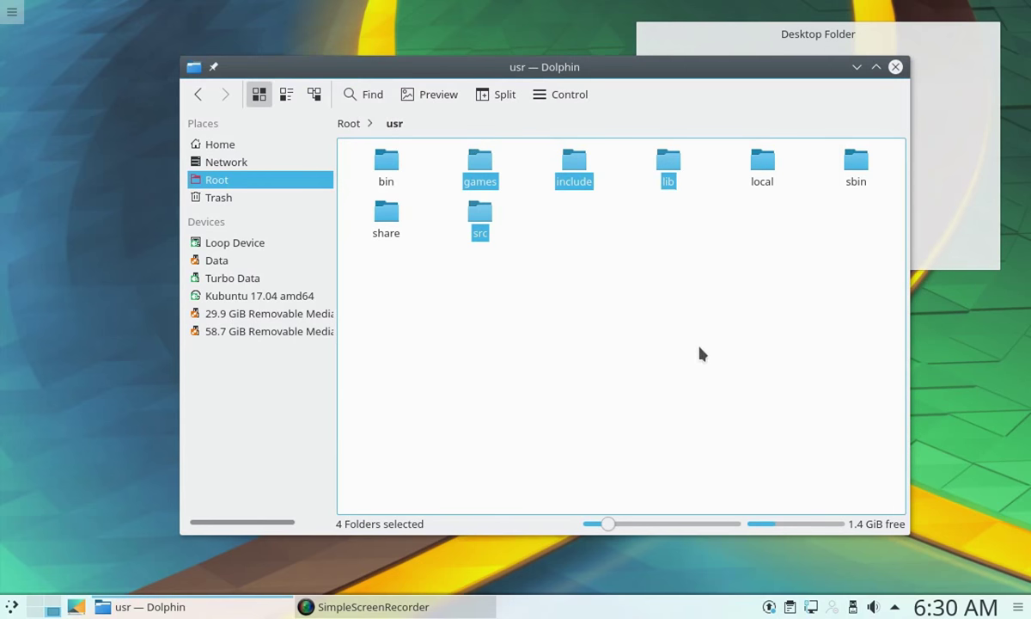
# Clear the folder selection, then open the share folder inside usr and browse its contents
pyautogui.click(662, 281)
pyautogui.moveTo(739, 335); pyautogui.dragTo(623, 334)
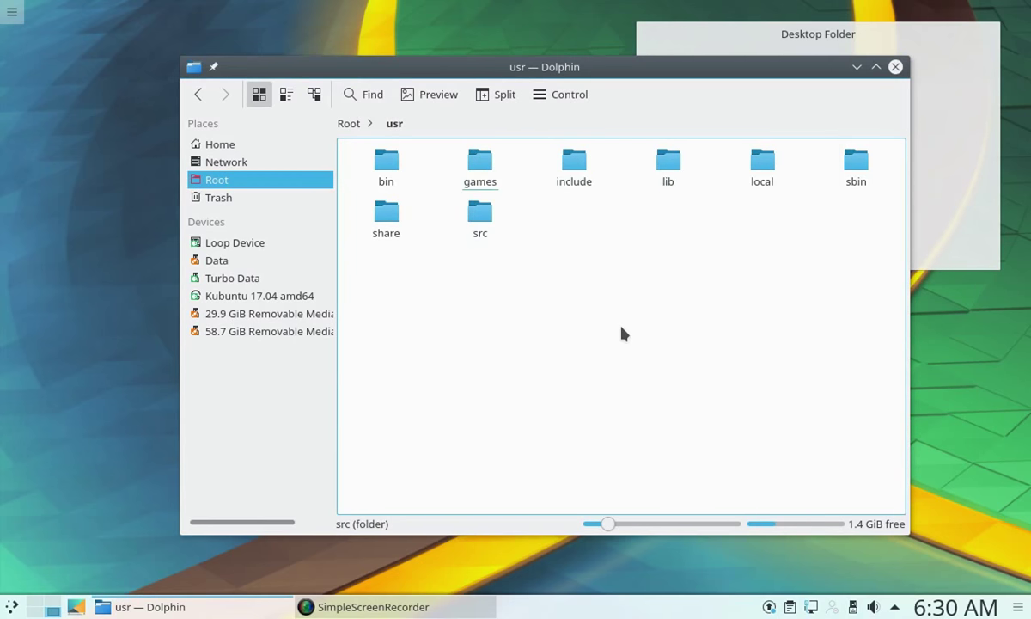
pyautogui.click(391, 225)
pyautogui.scroll(-10, 674, 403)
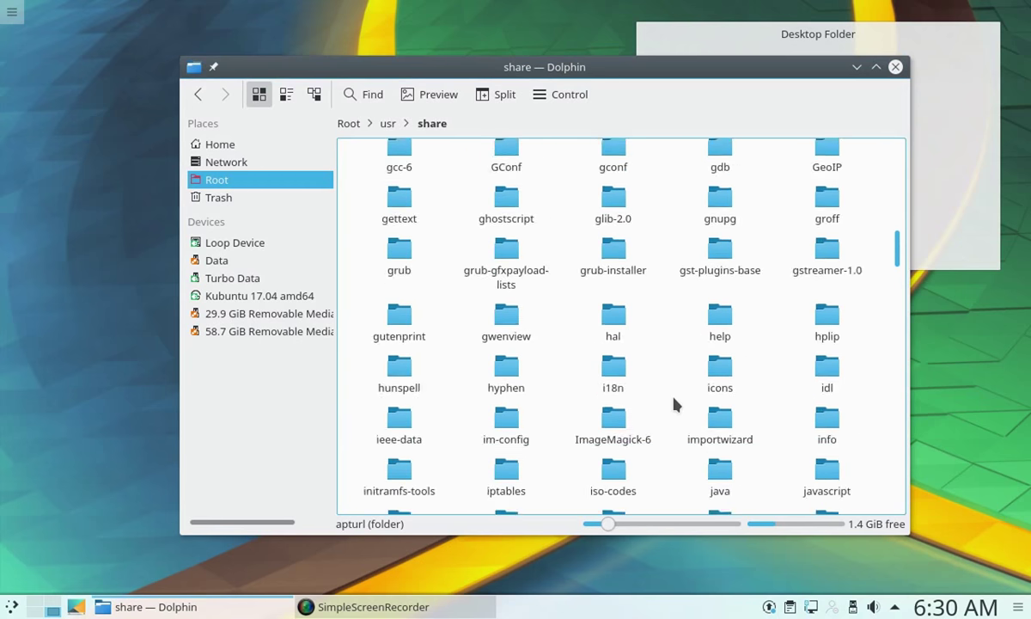
pyautogui.scroll(-5, 674, 403)
pyautogui.scroll(15, 675, 403)
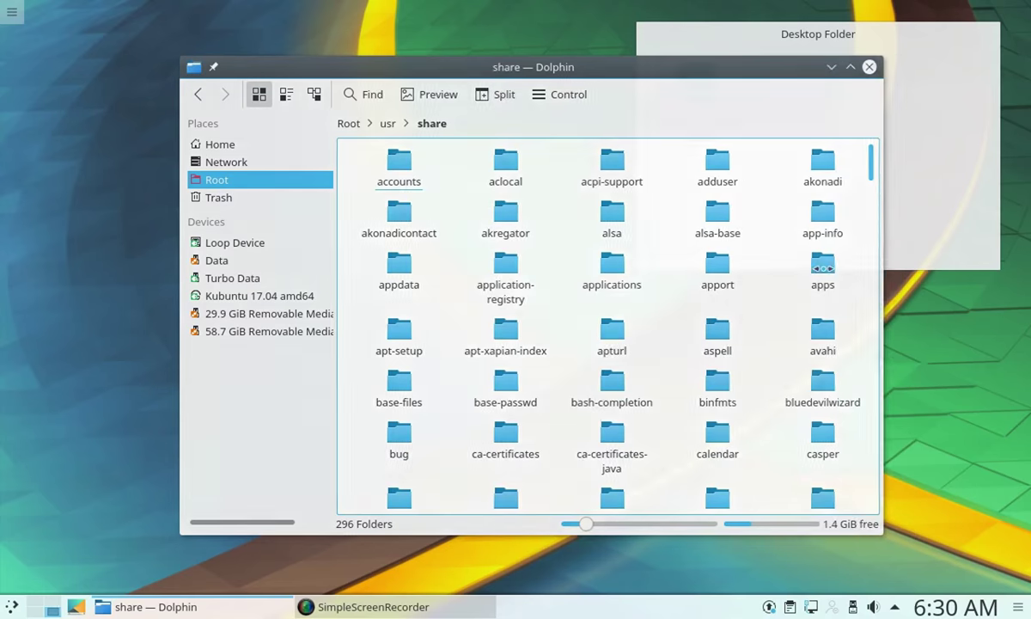
# Widen the Dolphin window slightly and enlarge the folder icons to 128 pixels
pyautogui.moveTo(908, 297)
pyautogui.mouseDown()
pyautogui.moveTo(663, 297)
pyautogui.moveTo(987, 298)
pyautogui.moveTo(656, 297)
pyautogui.moveTo(924, 297)
pyautogui.mouseUp()
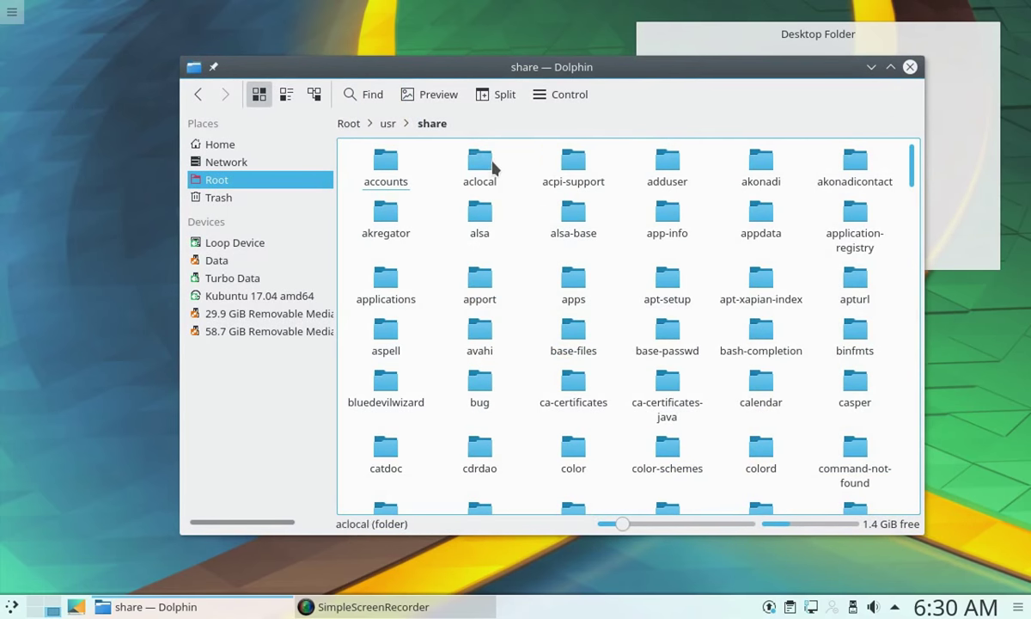
pyautogui.moveTo(628, 532); pyautogui.dragTo(677, 526)
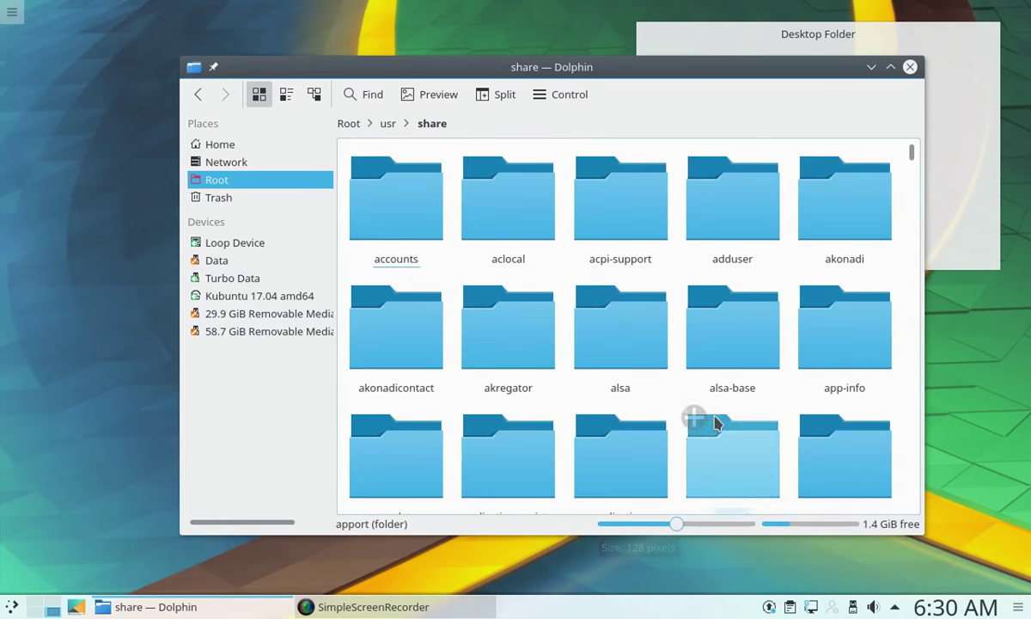
pyautogui.scroll(-5, 711, 421)
pyautogui.scroll(-10, 636, 404)
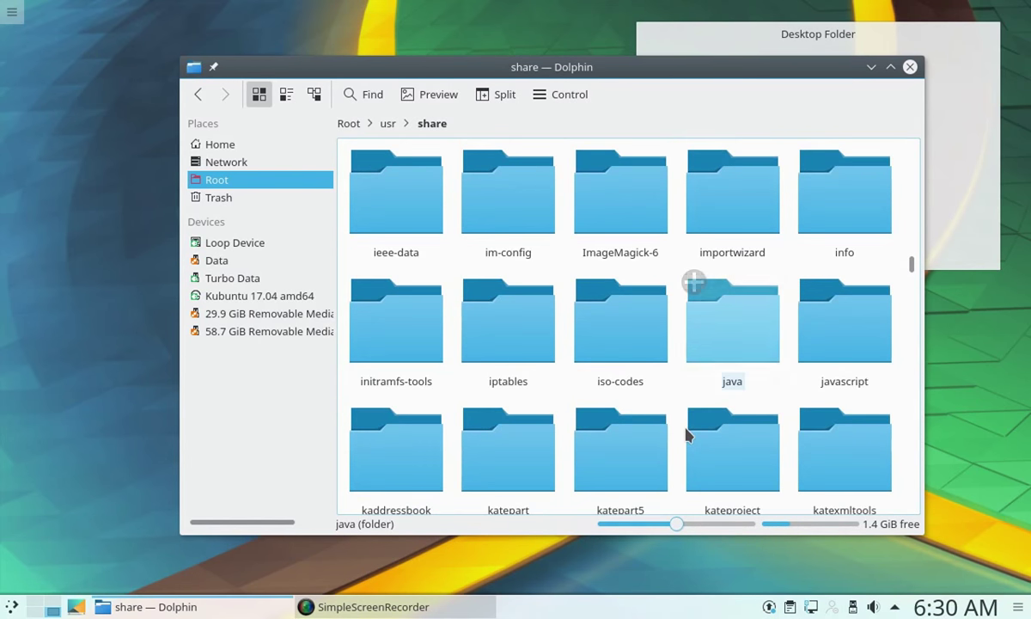
# Toggle the file previews for the share folder and switch them back
pyautogui.click(438, 96)
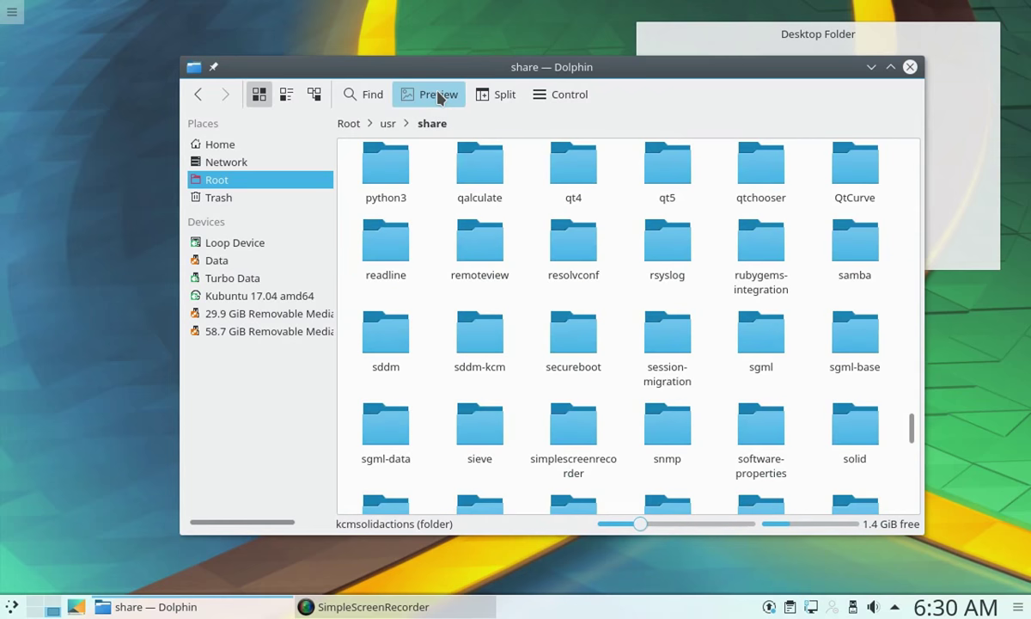
pyautogui.click(438, 94)
# Search the share folder for the file name backgrounds, then clear and close the search
pyautogui.click(354, 99)
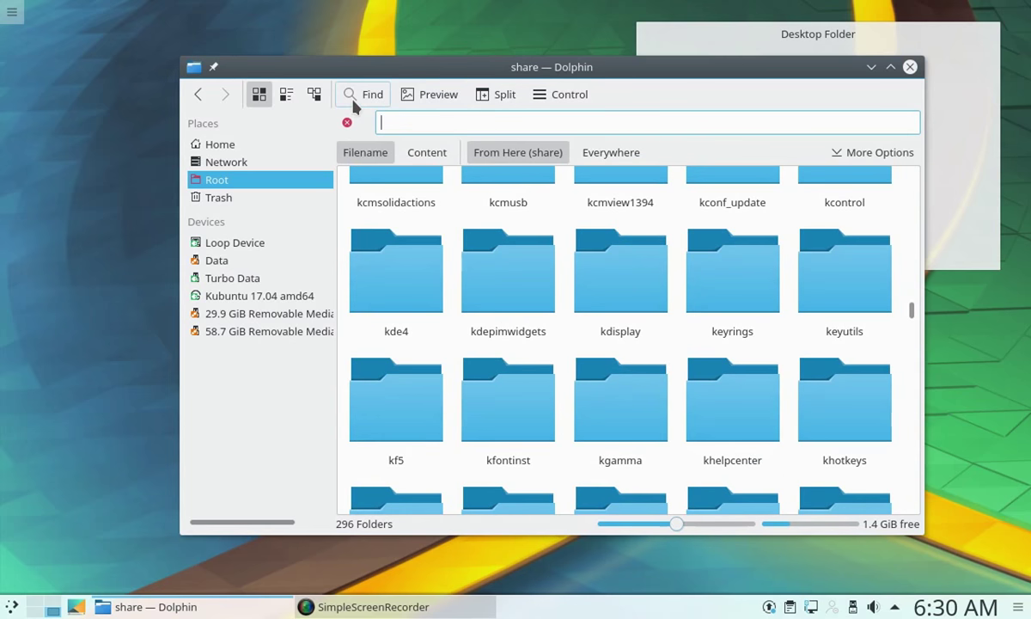
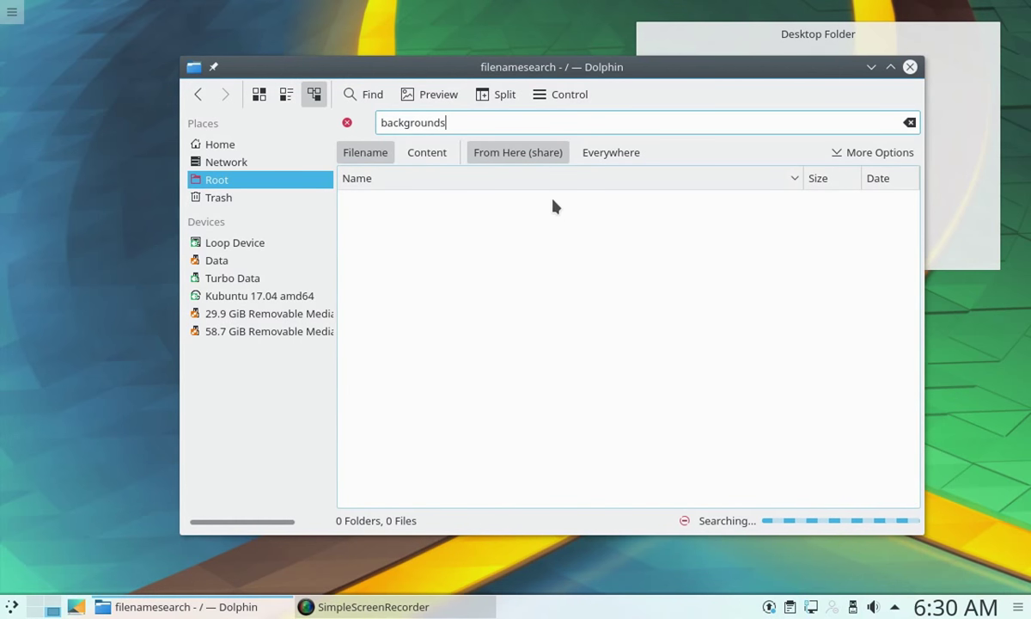
pyautogui.click(909, 124)
pyautogui.click(347, 123)
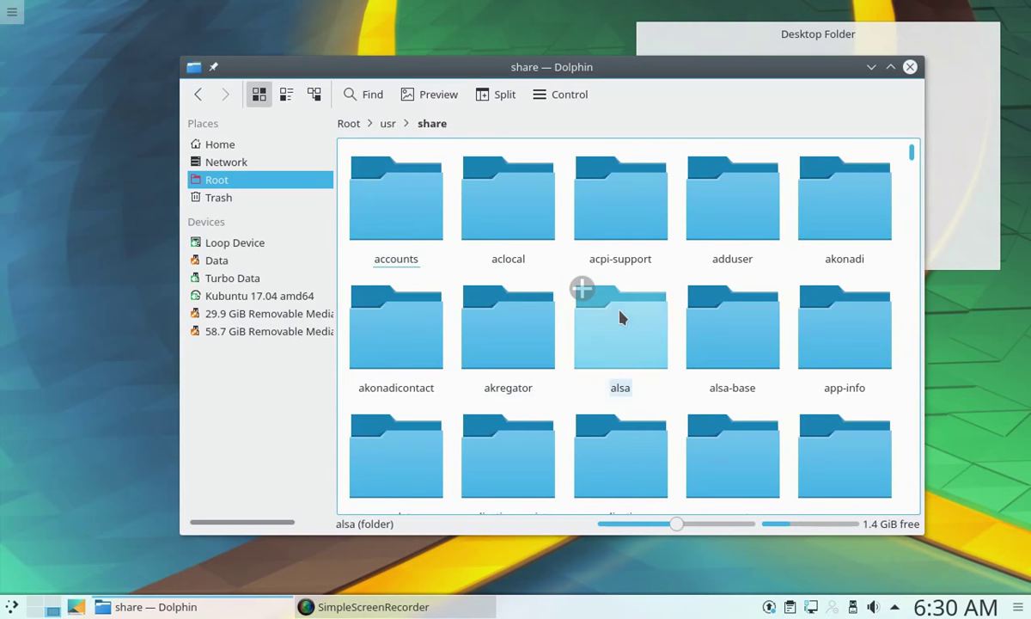
# Search the share folder for the file name pixmaps and briefly show the additional search options
pyautogui.click(354, 93)
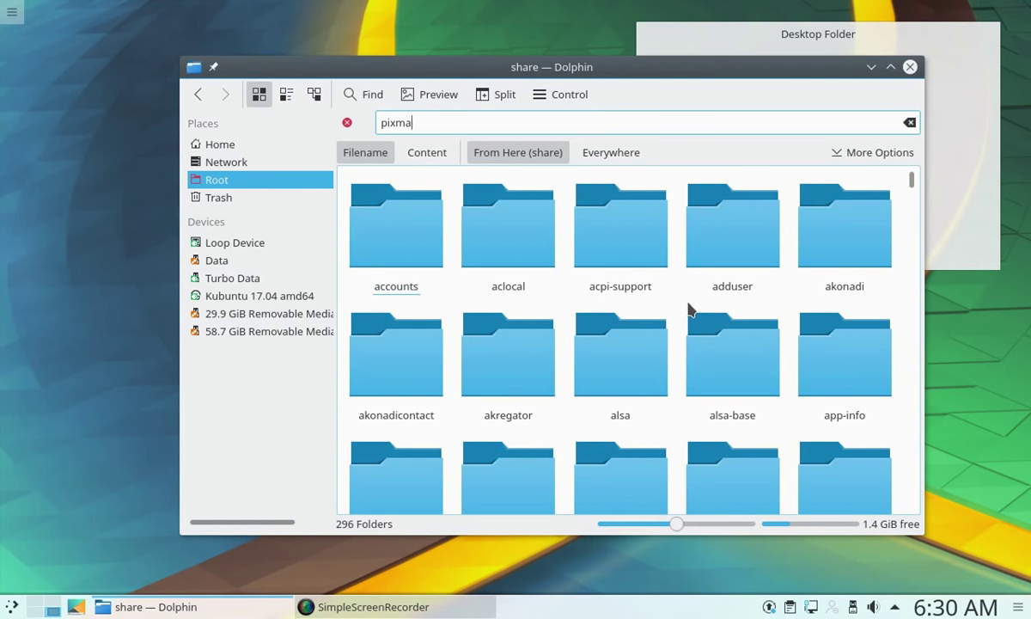
pyautogui.press('Return')
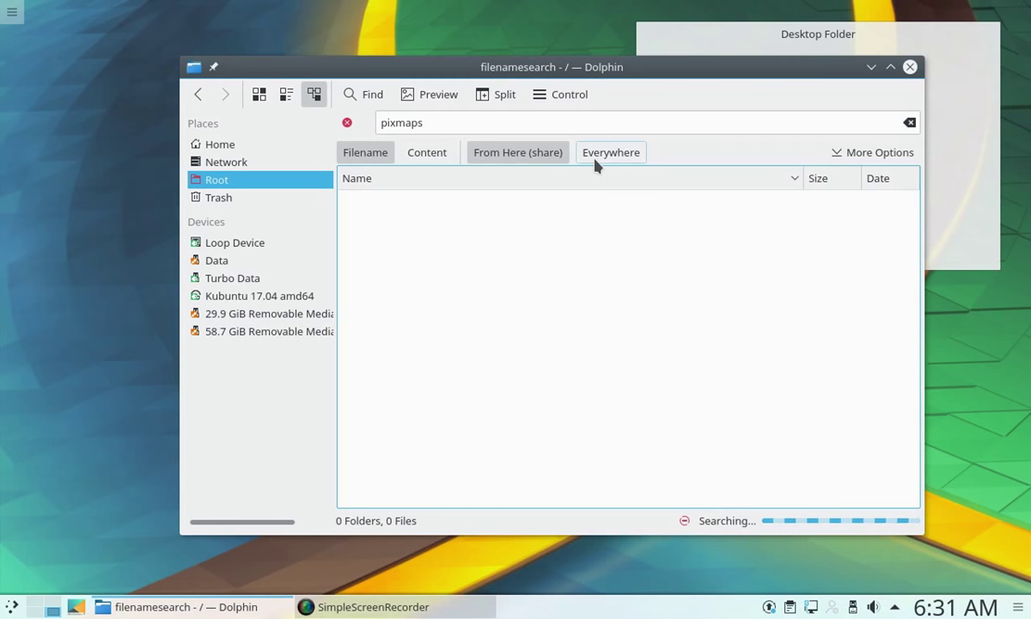
pyautogui.click(855, 152)
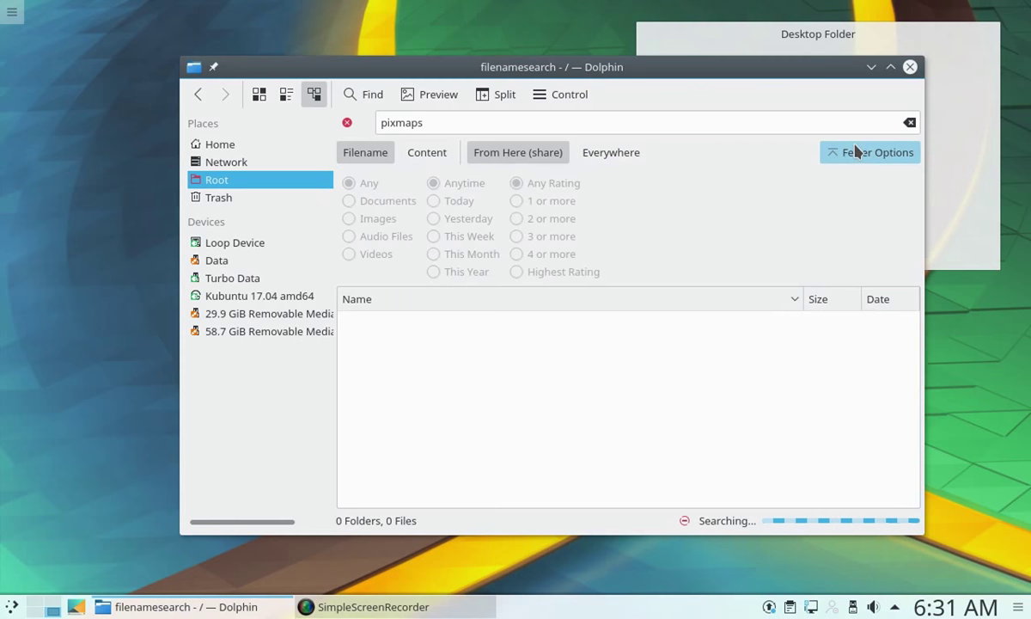
pyautogui.click(845, 153)
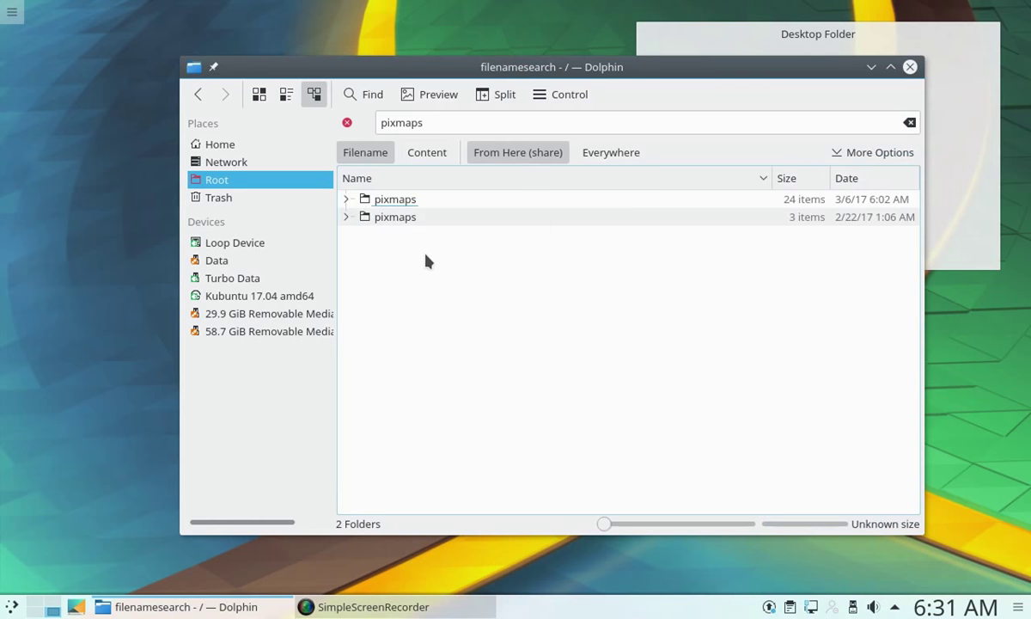
# Expand and collapse both pixmaps folders in the search results, then close the search
pyautogui.click(348, 199)
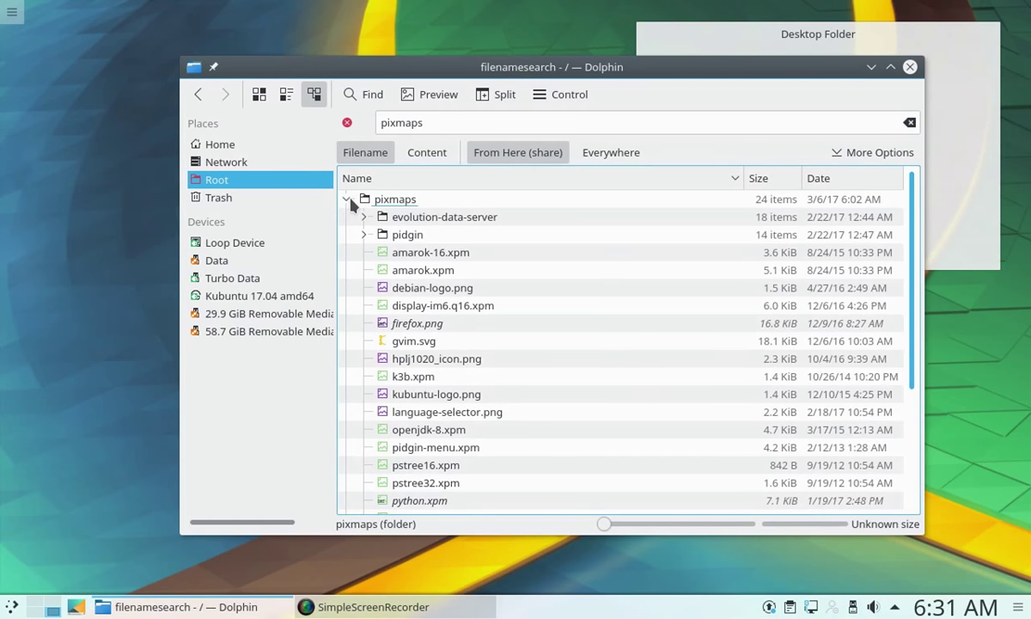
pyautogui.click(348, 200)
pyautogui.click(347, 217)
pyautogui.click(347, 217)
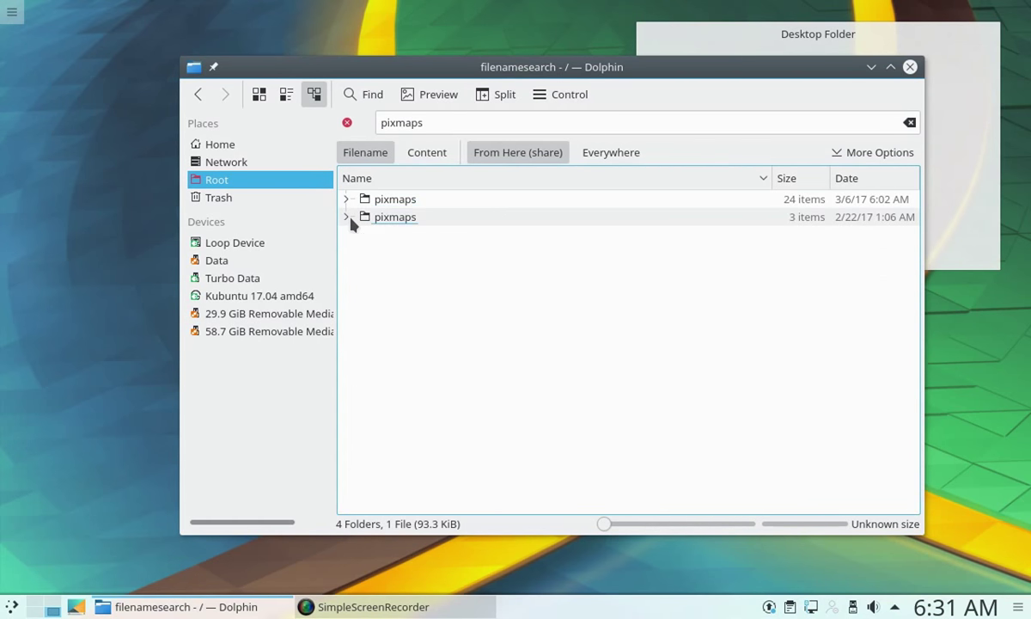
pyautogui.press('Escape')
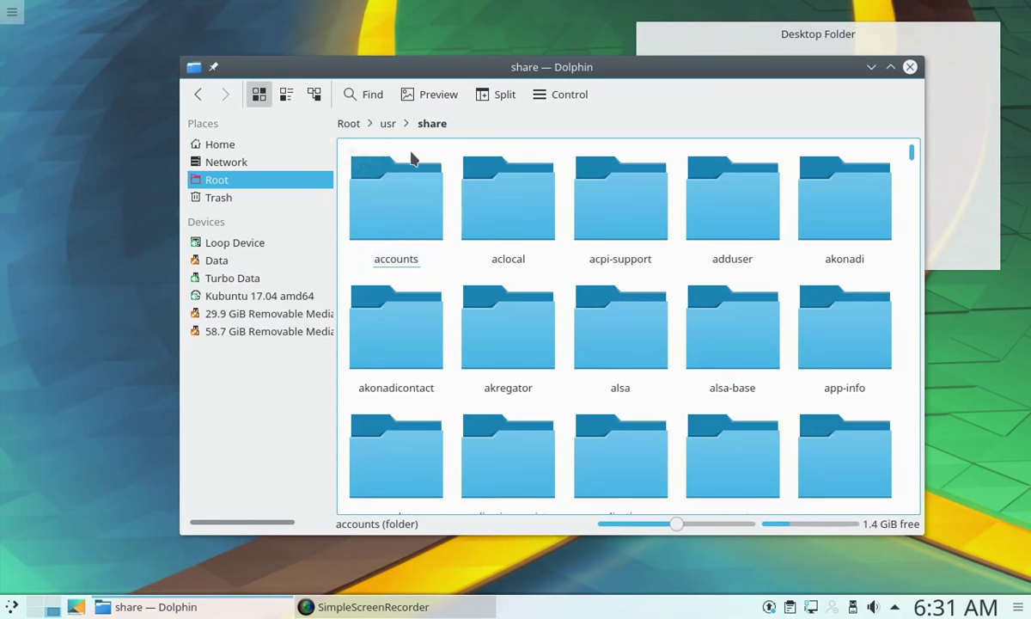
# Switch the share folder to the compact view and browse through its columns of folders and back
pyautogui.click(287, 94)
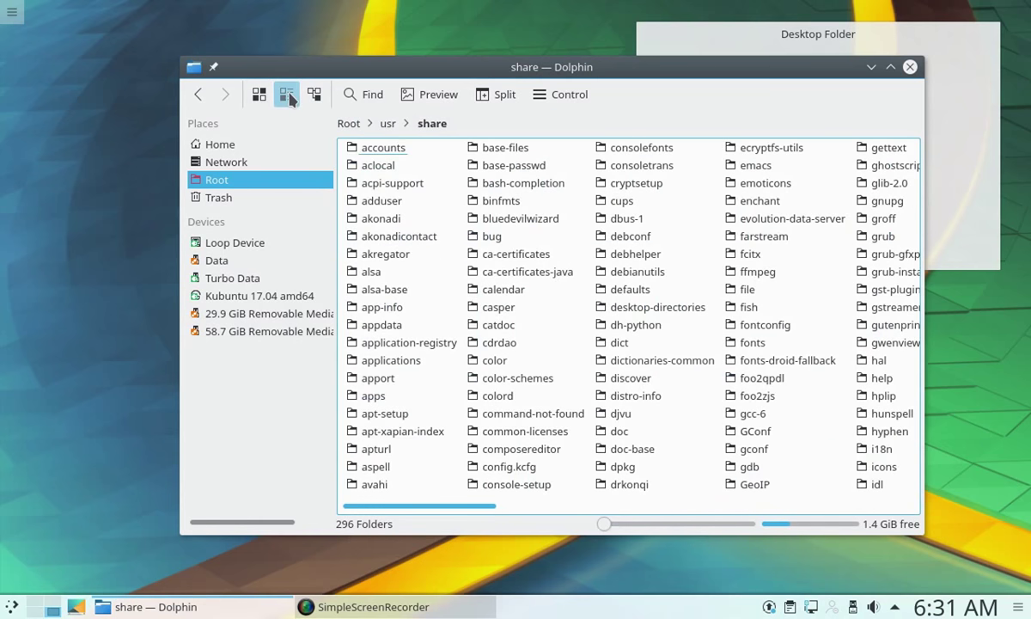
pyautogui.moveTo(605, 524)
pyautogui.mouseDown()
pyautogui.moveTo(715, 527)
pyautogui.moveTo(610, 529)
pyautogui.mouseUp()
pyautogui.click(702, 506)
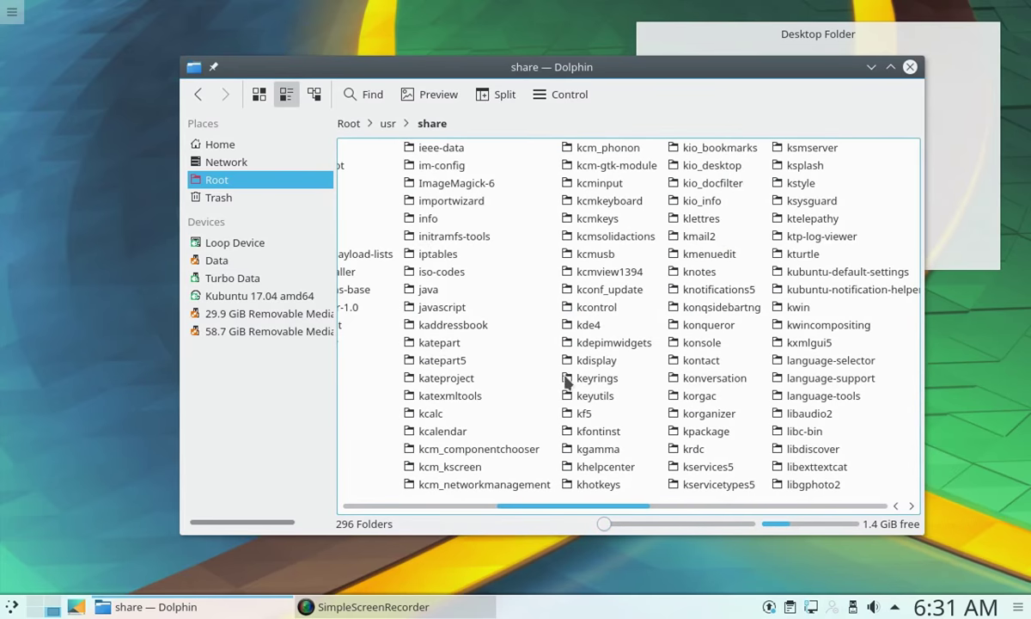
pyautogui.click(664, 506)
pyautogui.moveTo(678, 509); pyautogui.dragTo(844, 512)
pyautogui.moveTo(884, 466); pyautogui.dragTo(284, 162)
pyautogui.click(687, 488)
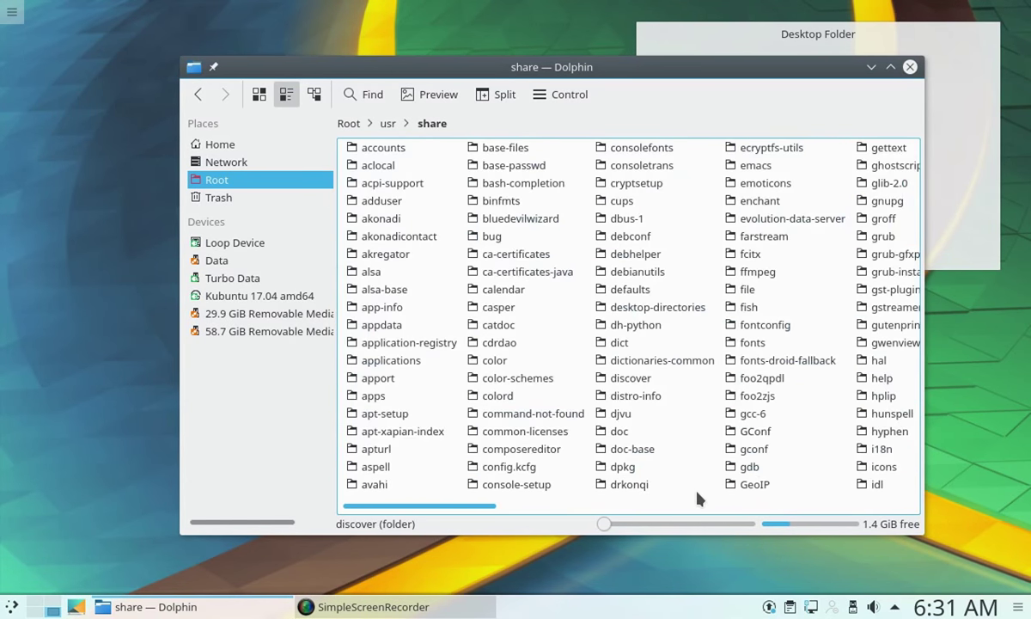
# Switch the share folder to the details view and add a Type column
pyautogui.click(316, 97)
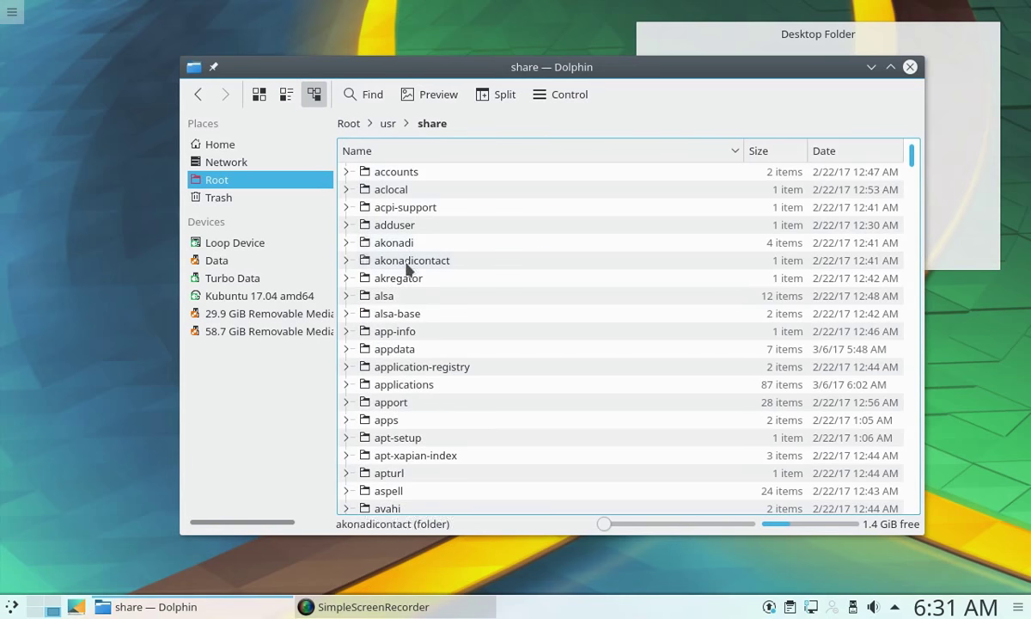
pyautogui.scroll(-20, 518, 330)
pyautogui.scroll(-1, 518, 330)
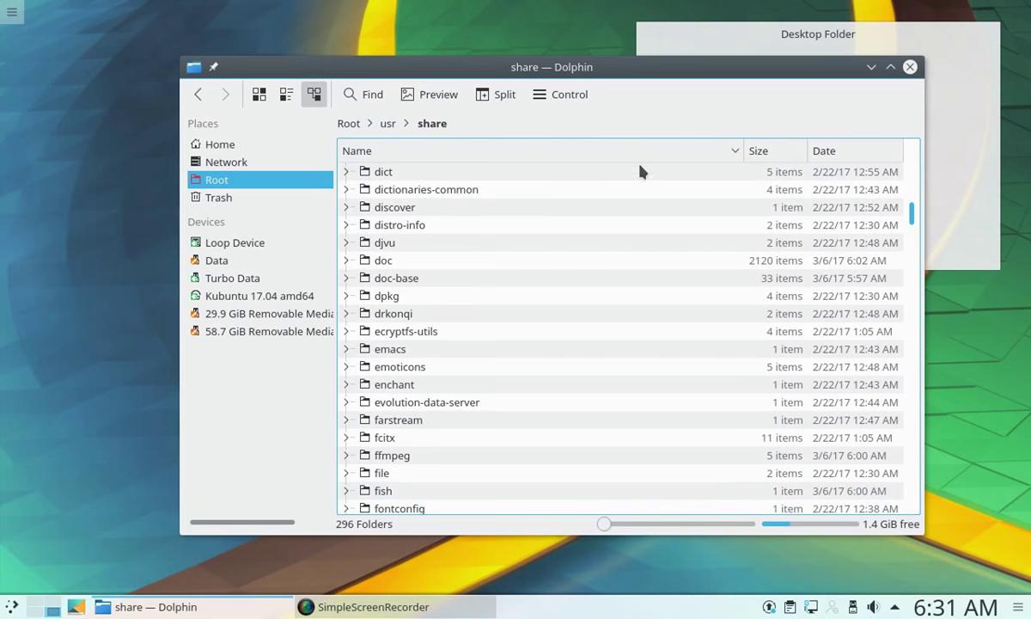
pyautogui.rightClick(648, 152)
pyautogui.click(683, 206)
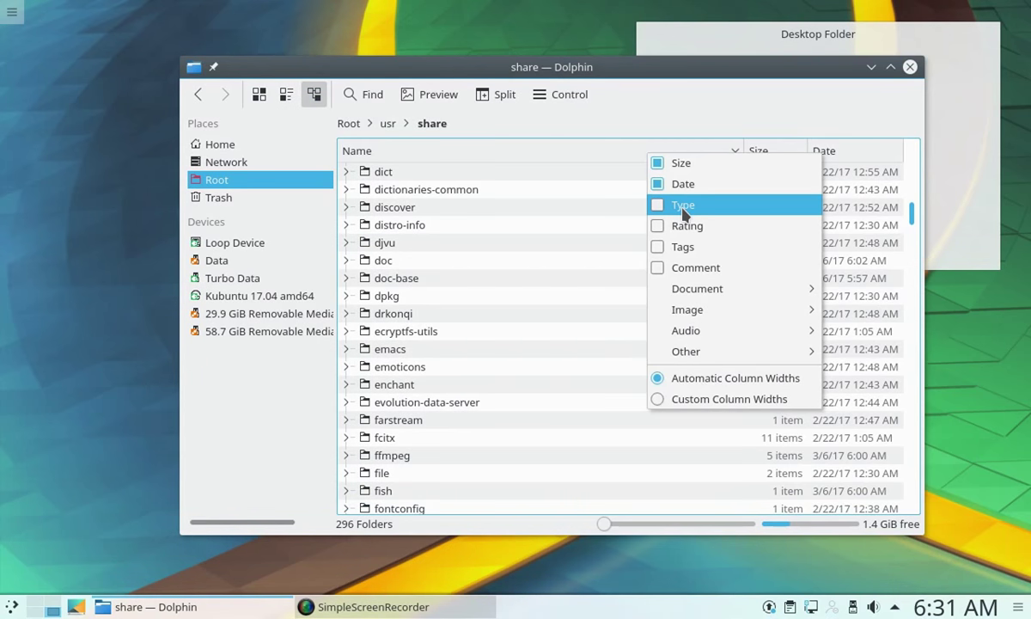
# Add the document Word Count and the Image Size columns to the details view
pyautogui.rightClick(606, 154)
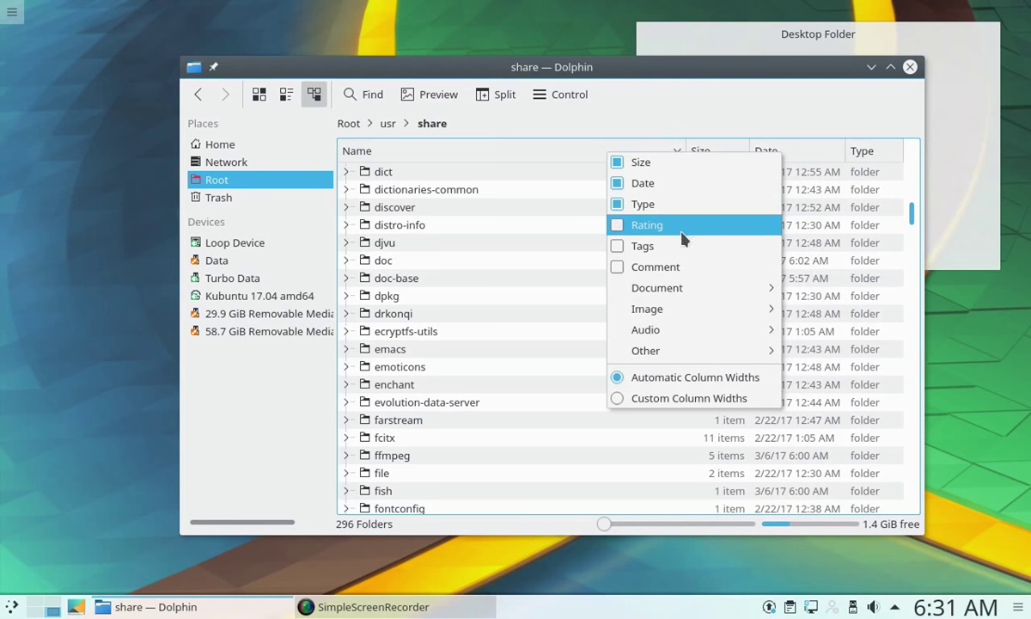
pyautogui.moveTo(677, 300)
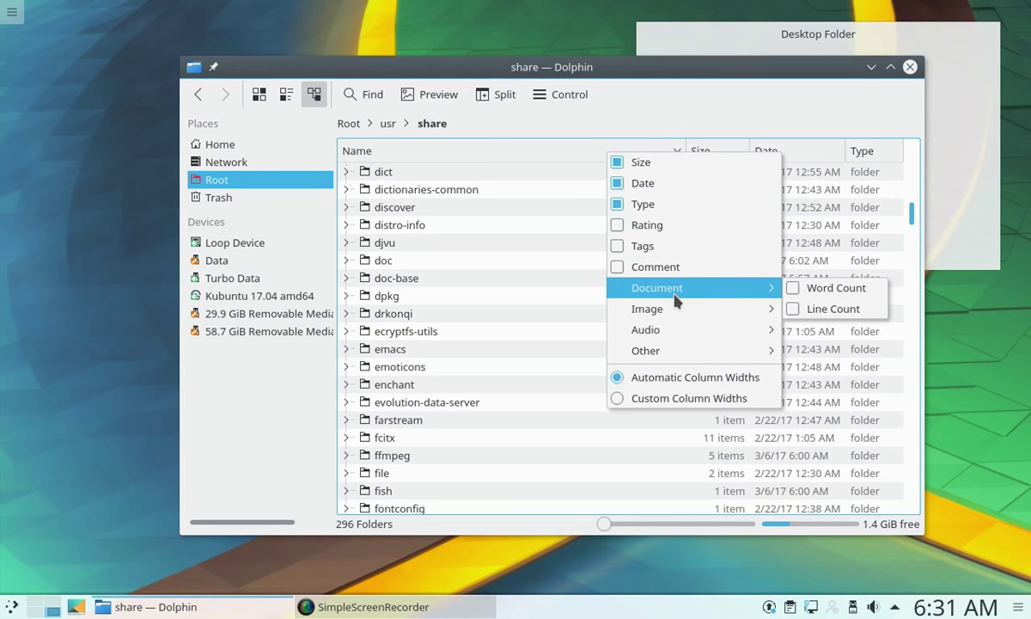
pyautogui.click(841, 298)
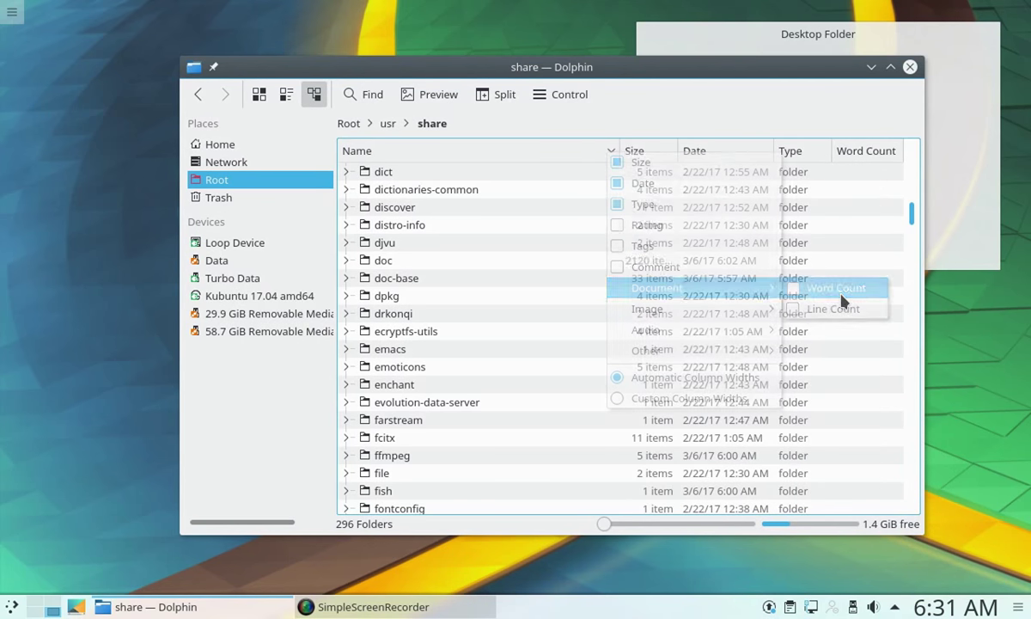
pyautogui.rightClick(540, 155)
pyautogui.moveTo(657, 295)
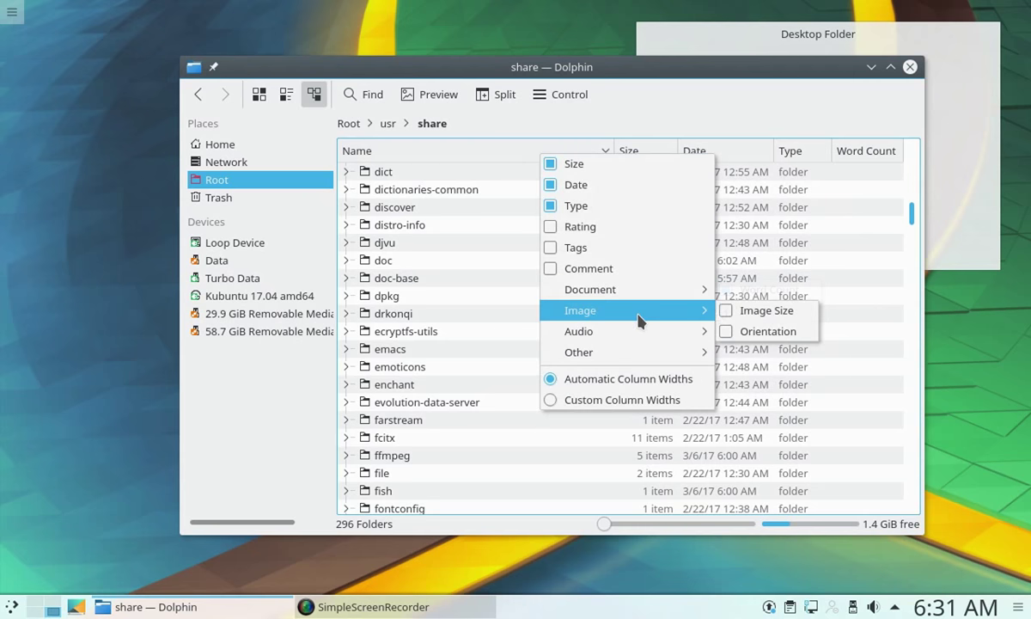
pyautogui.click(749, 311)
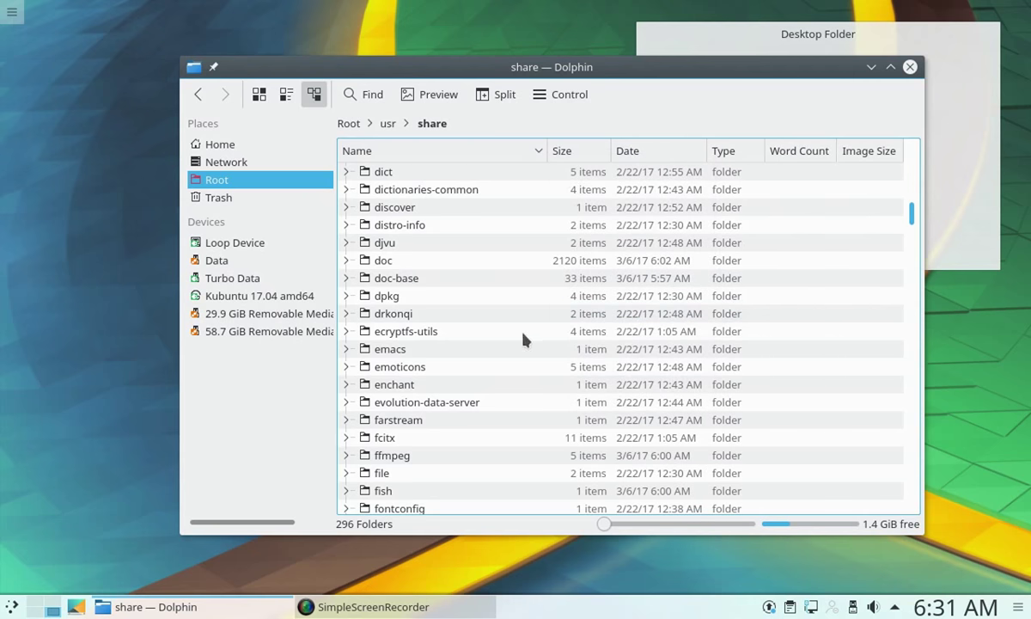
# Browse the detailed share listing and jump to the pixmaps folder by its initial letters "pix"
pyautogui.scroll(-15, 551, 392)
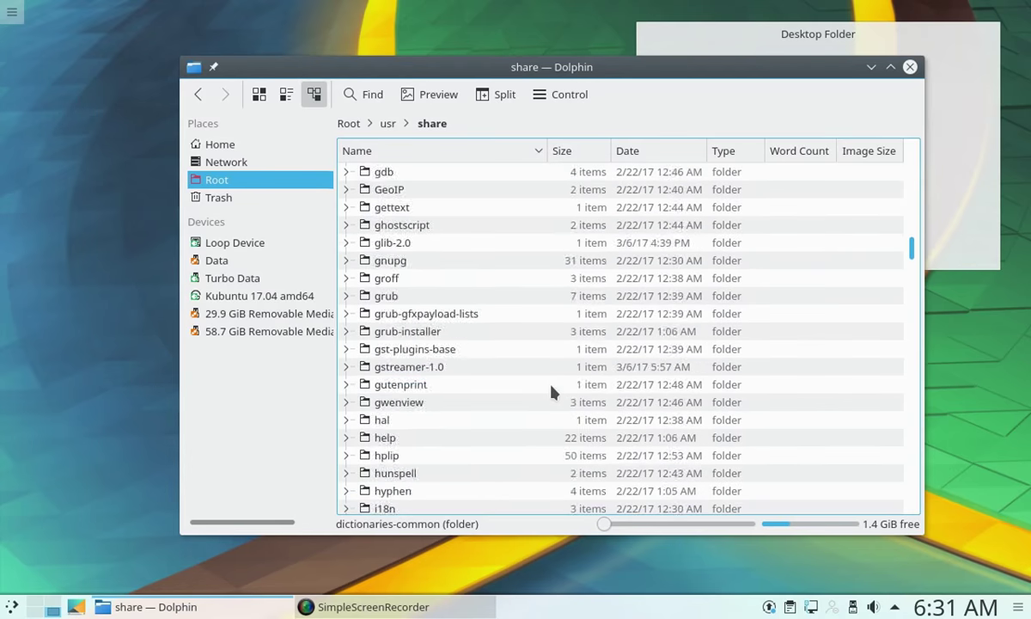
pyautogui.scroll(-12, 553, 392)
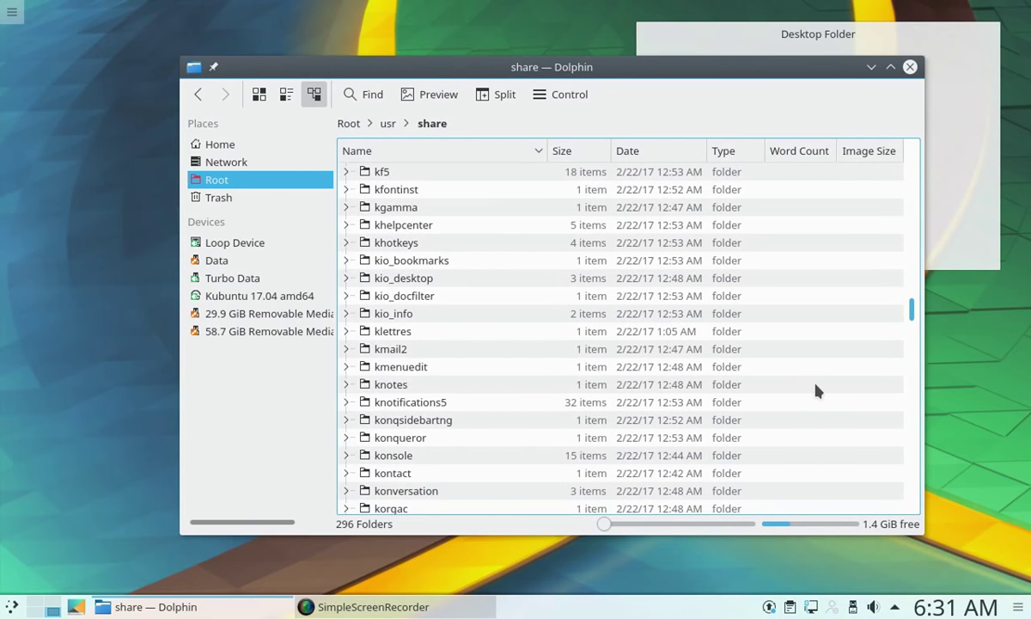
pyautogui.write('pix')
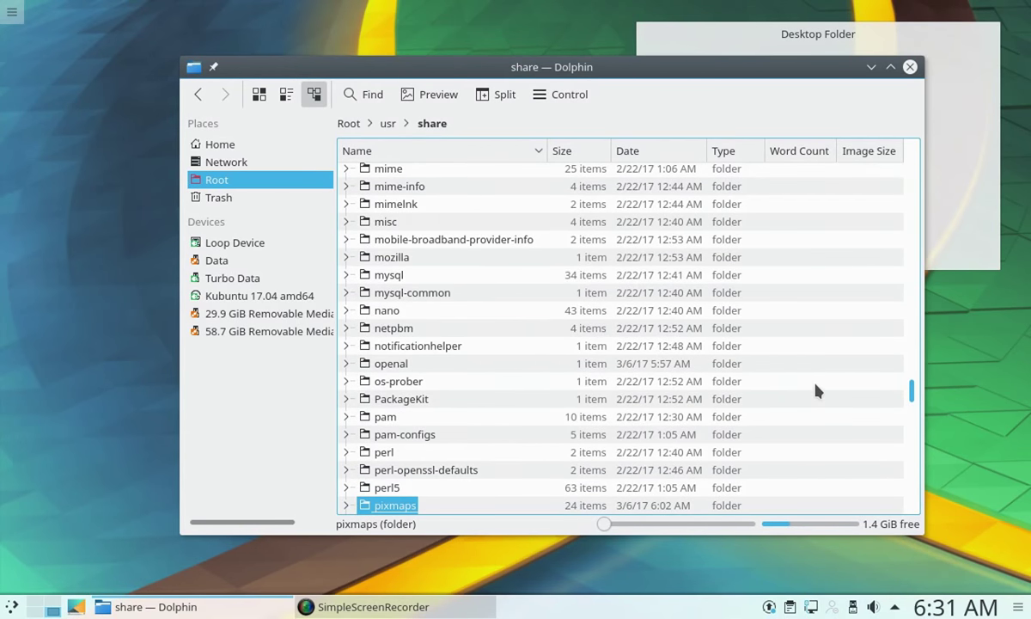
# Expand the pixmaps folder in the share listing and open its firefox.png in the image viewer
pyautogui.press('Right')
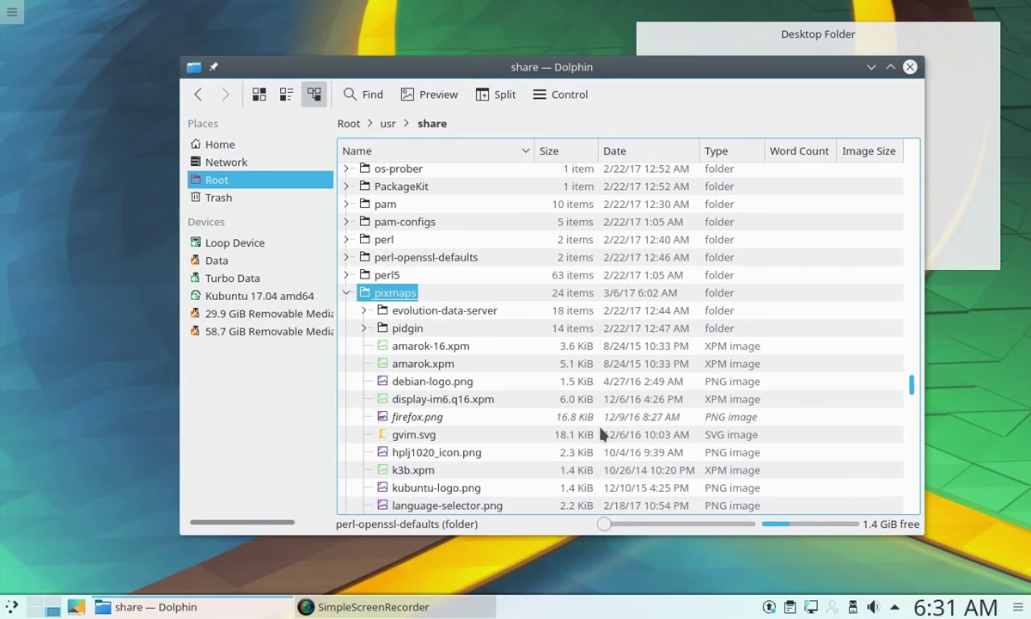
pyautogui.scroll(-6, 644, 404)
pyautogui.scroll(3, 678, 408)
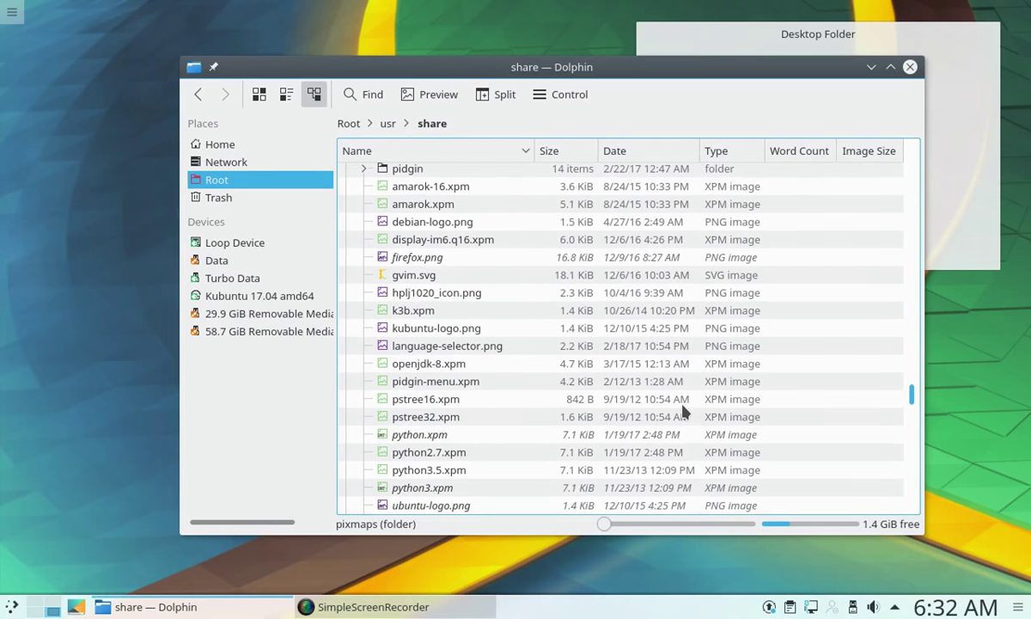
pyautogui.scroll(-2, 683, 412)
pyautogui.scroll(2, 683, 412)
pyautogui.doubleClick(413, 257)
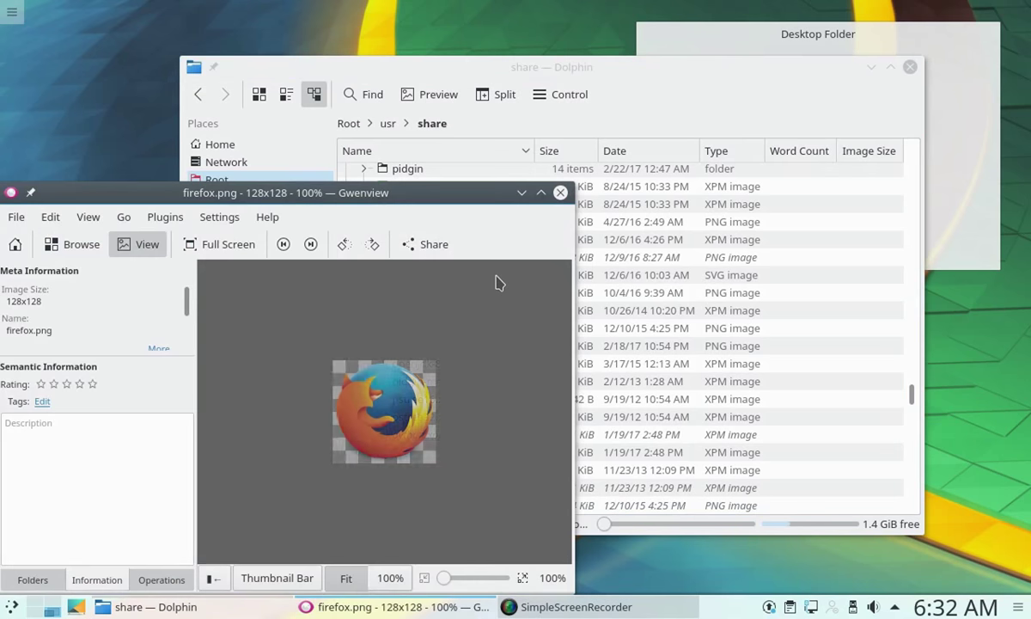
# Move the Gwenview window up toward the middle of the desktop and give firefox.png a four-star rating
pyautogui.moveTo(360, 202); pyautogui.dragTo(466, 108)
pyautogui.scroll(-1, 281, 203)
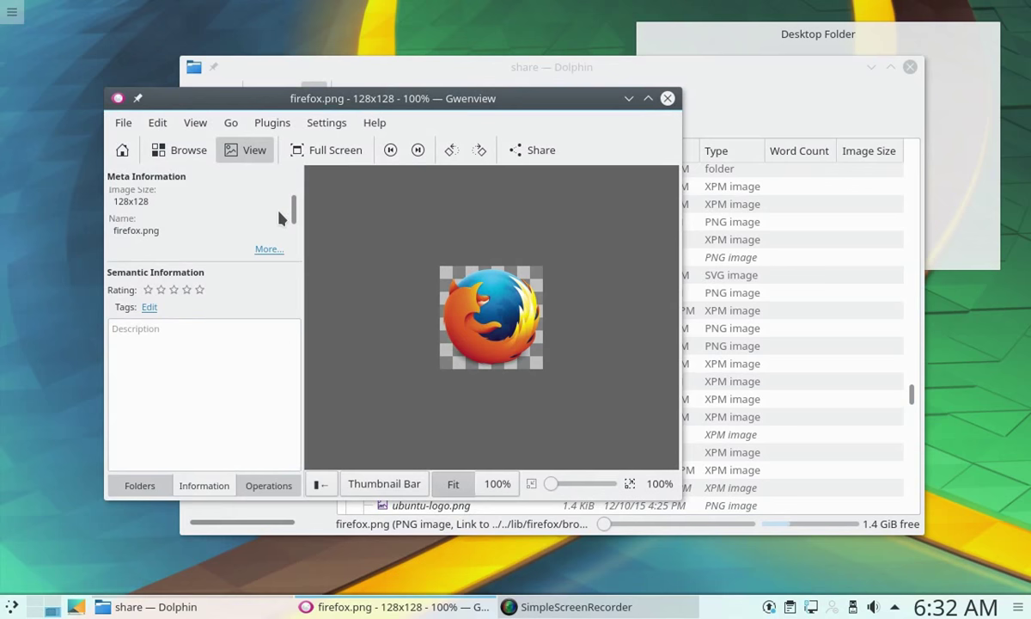
pyautogui.scroll(1, 281, 218)
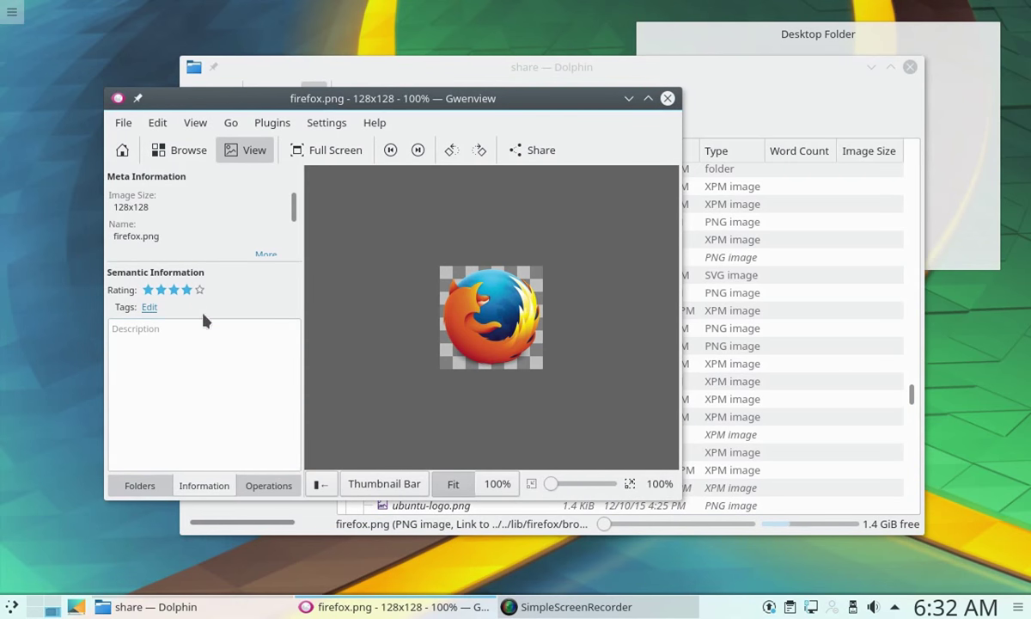
# Enlarge the Gwenview window and inspect firefox.png by zooming in and out, finishing at 600%
pyautogui.moveTo(661, 492); pyautogui.dragTo(853, 552)
pyautogui.click(855, 546)
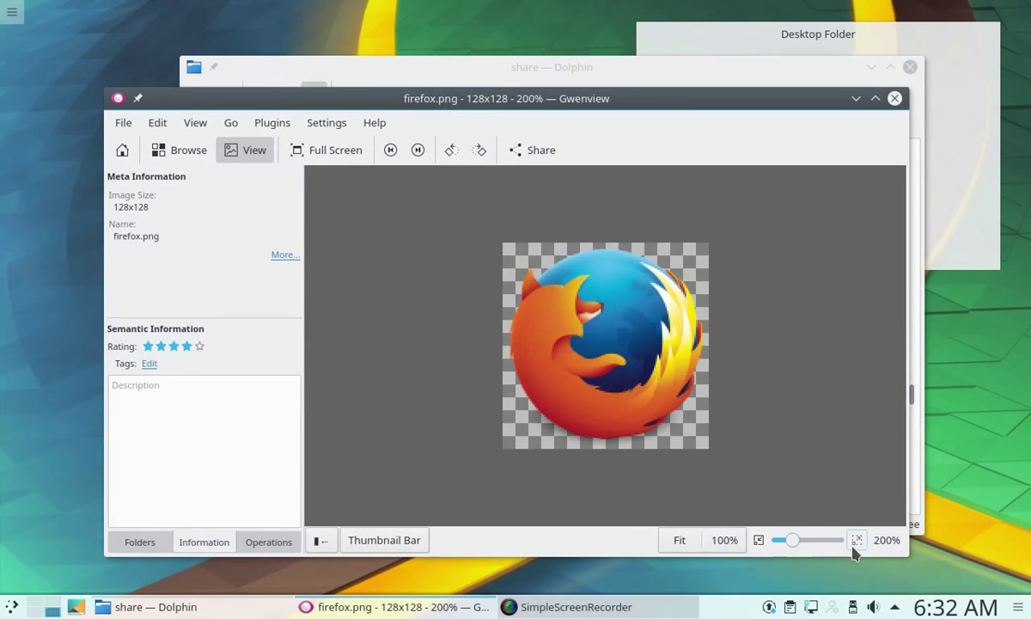
pyautogui.click(855, 546)
pyautogui.click(855, 546)
pyautogui.click(855, 546)
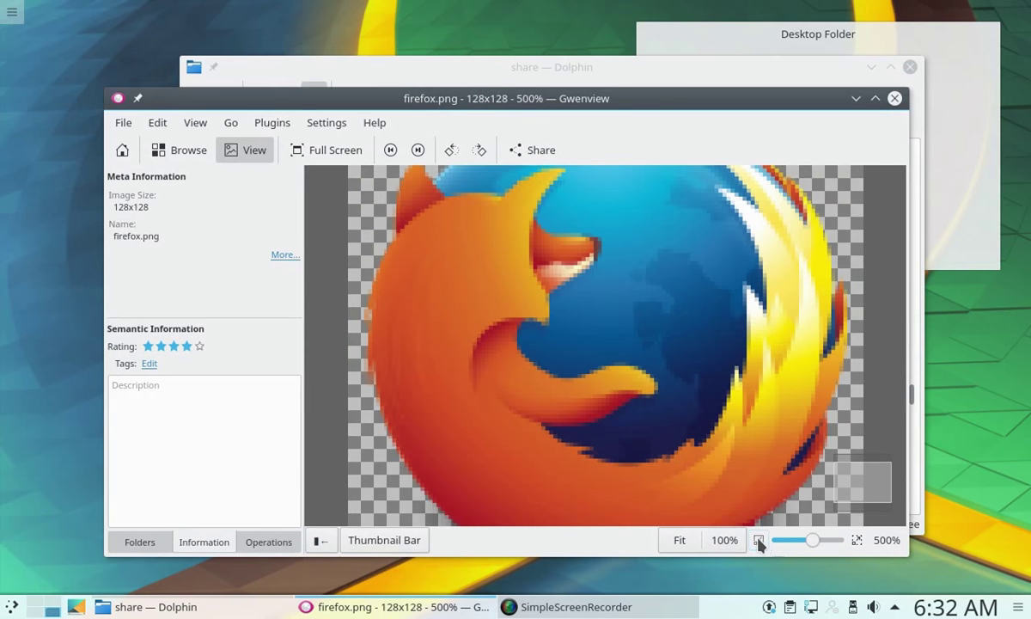
pyautogui.click(760, 541)
pyautogui.click(759, 542)
pyautogui.click(854, 543)
pyautogui.click(855, 544)
pyautogui.click(855, 544)
pyautogui.moveTo(811, 455); pyautogui.dragTo(812, 481)
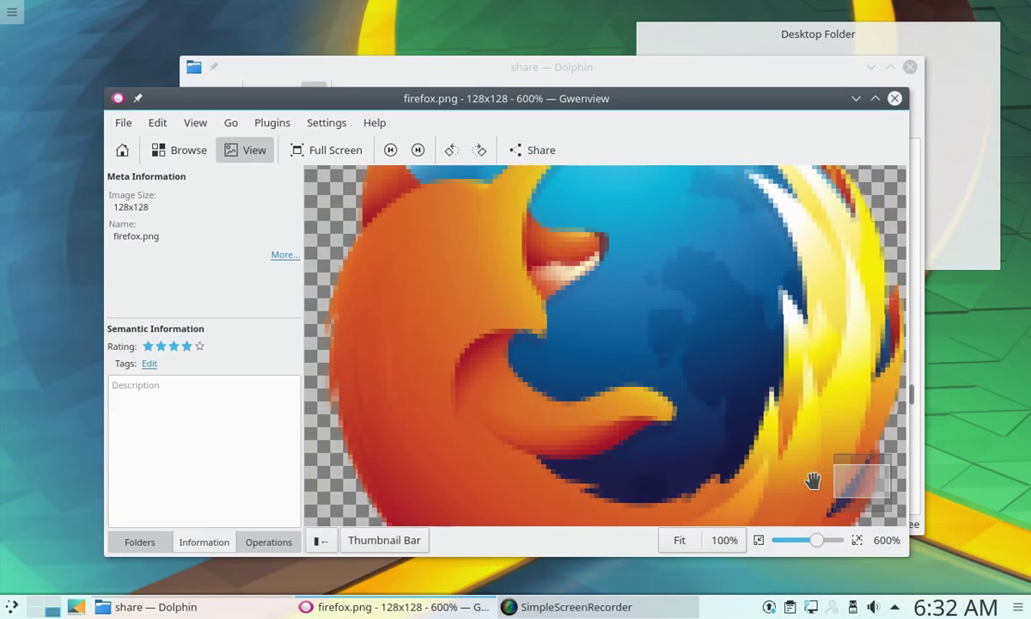
# Rotate the Firefox image clockwise in quarter turns until it is upside down, fitting it to the window along the way
pyautogui.click(479, 150)
pyautogui.click(479, 150)
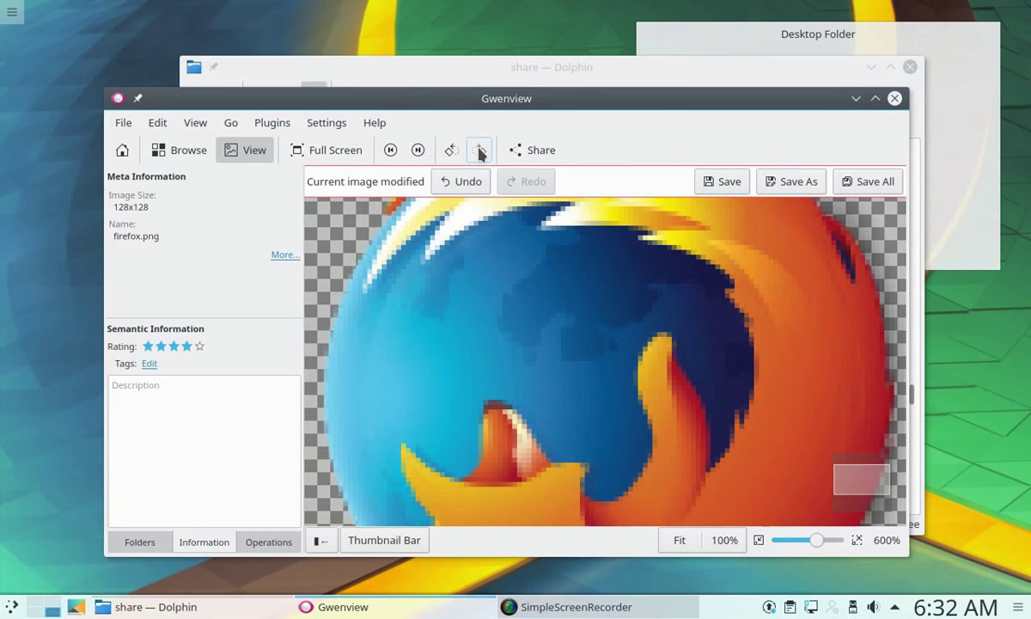
pyautogui.click(478, 151)
pyautogui.click(479, 151)
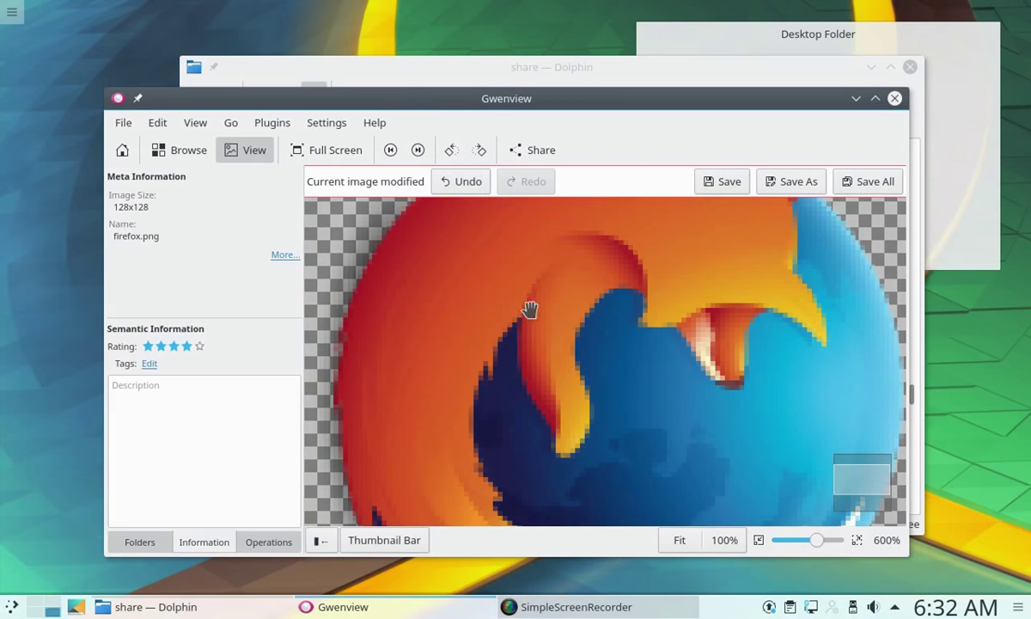
pyautogui.click(678, 541)
pyautogui.click(481, 151)
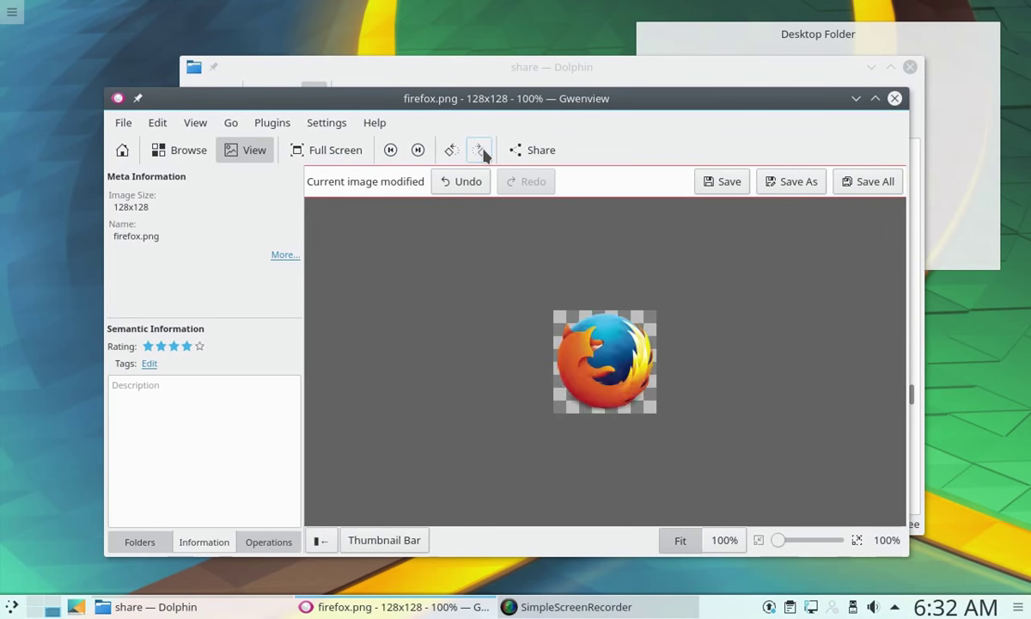
pyautogui.click(481, 151)
# Show the thumbnail bar and use it to view debian-logo.png and return to firefox.png
pyautogui.click(391, 539)
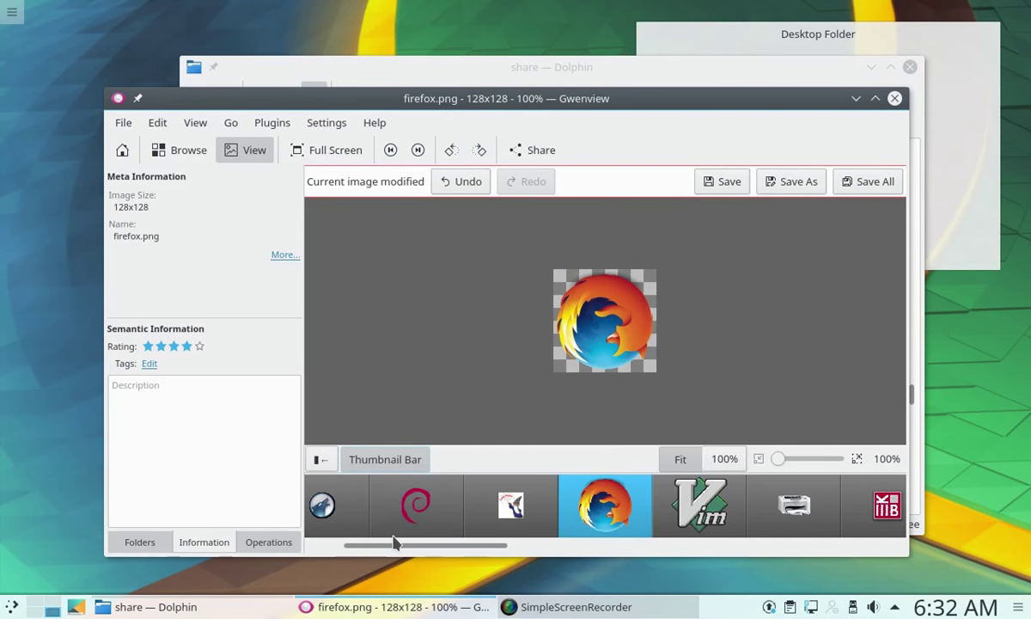
pyautogui.click(524, 531)
pyautogui.click(510, 506)
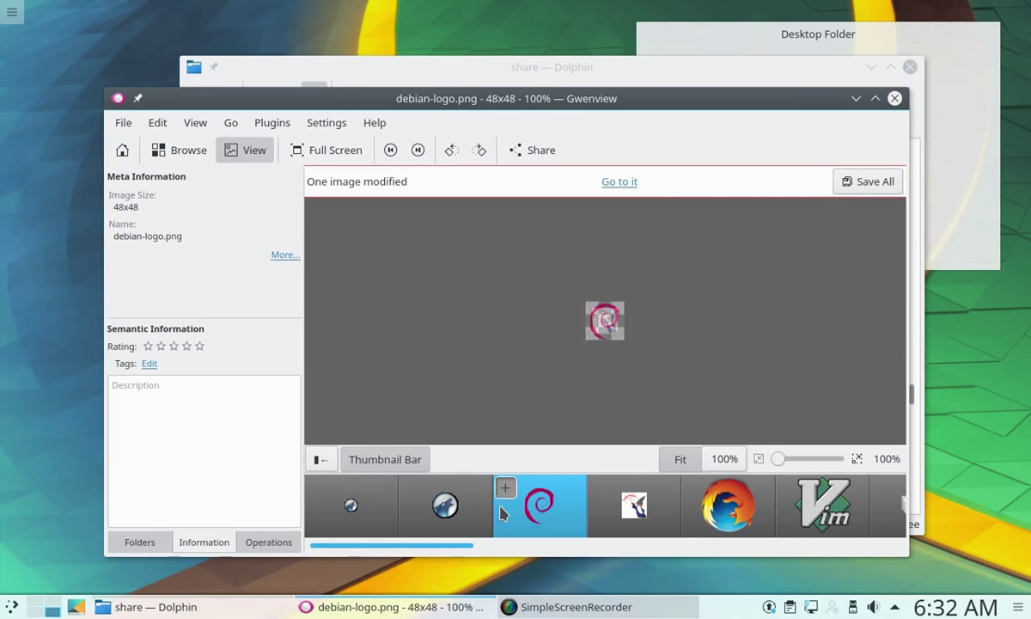
pyautogui.click(754, 507)
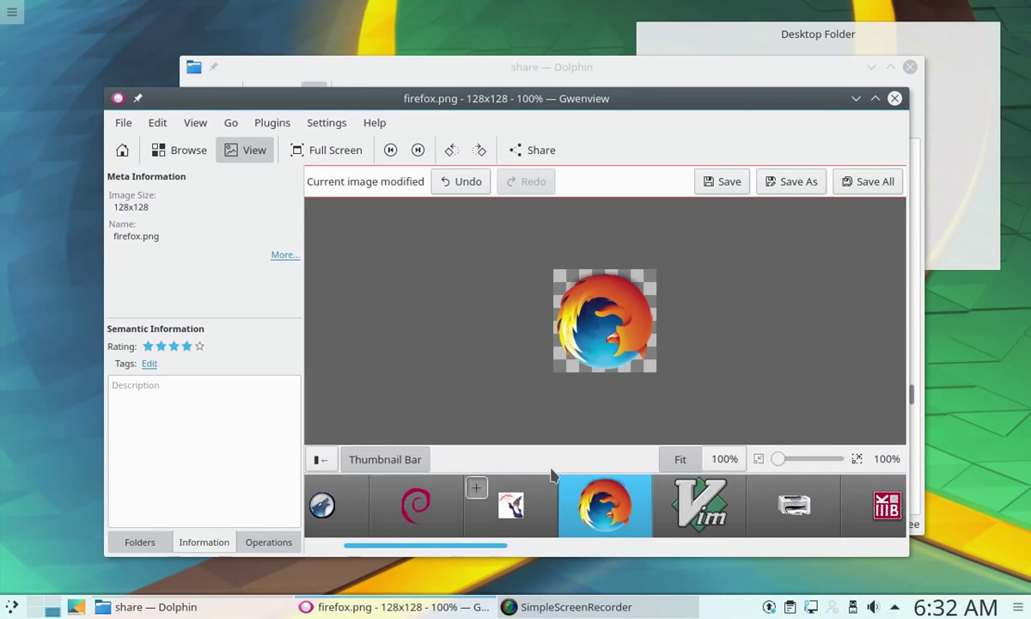
# Crop the rotated Firefox image to its lower-right part, about 80 × 67 pixels
pyautogui.click(269, 543)
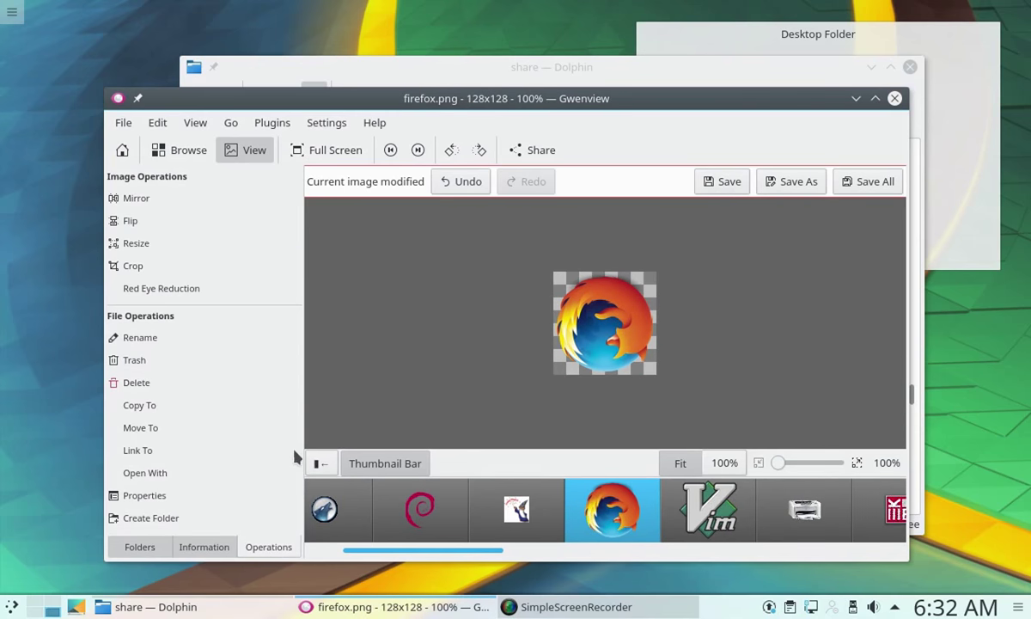
pyautogui.click(163, 265)
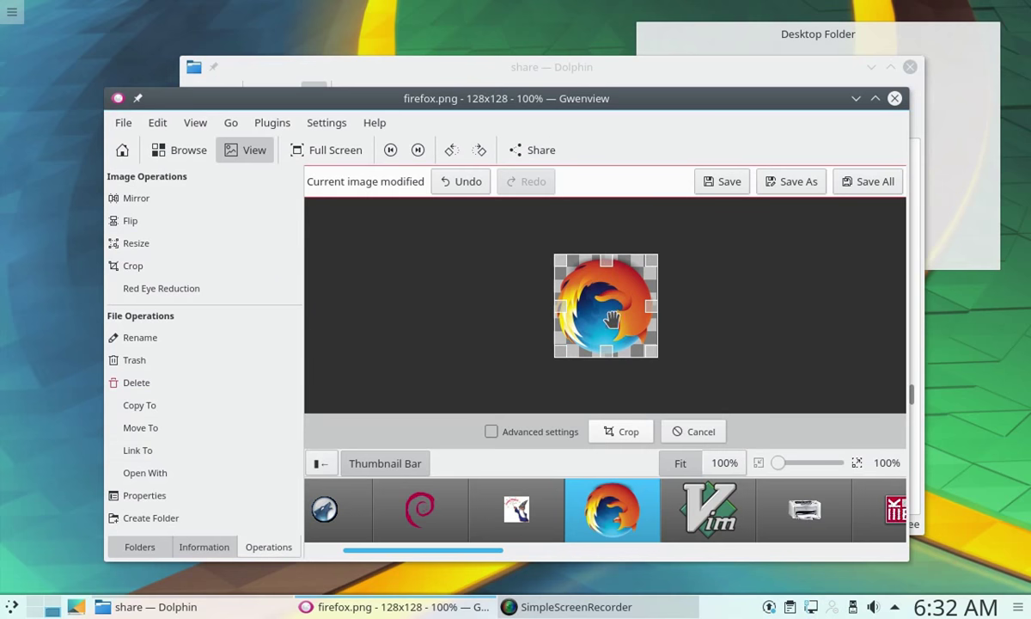
pyautogui.moveTo(555, 255); pyautogui.dragTo(595, 311)
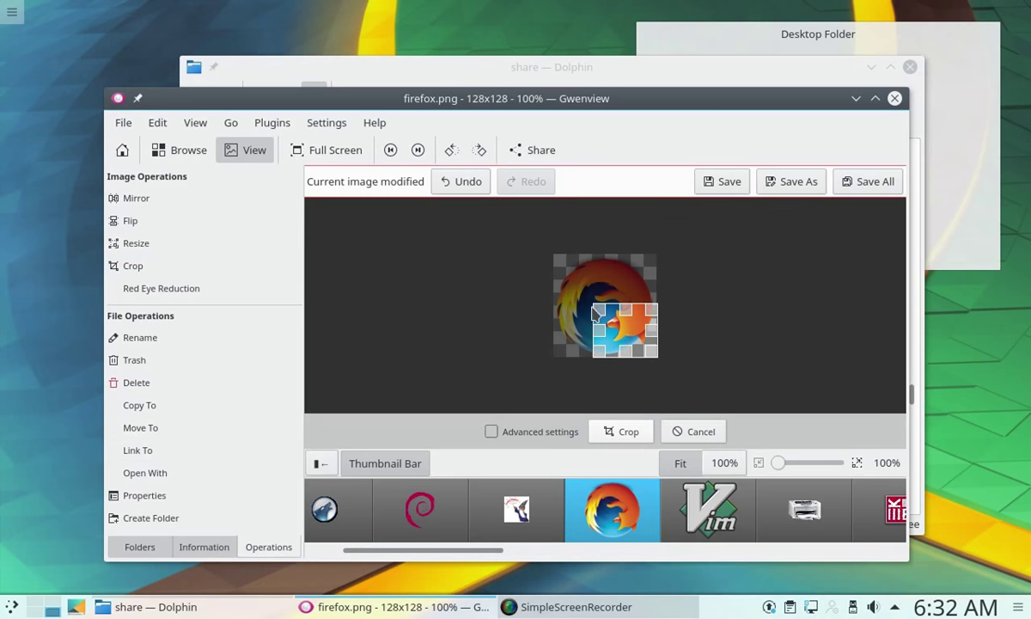
pyautogui.click(625, 437)
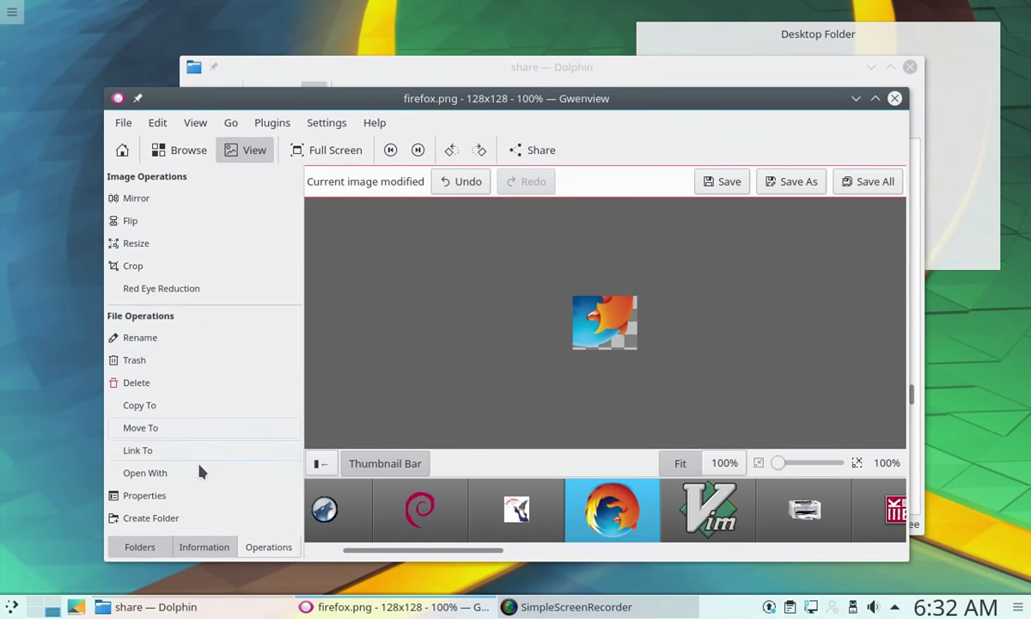
# Examine the general and permissions properties of firefox.png, leaving the dialog without changes
pyautogui.click(210, 497)
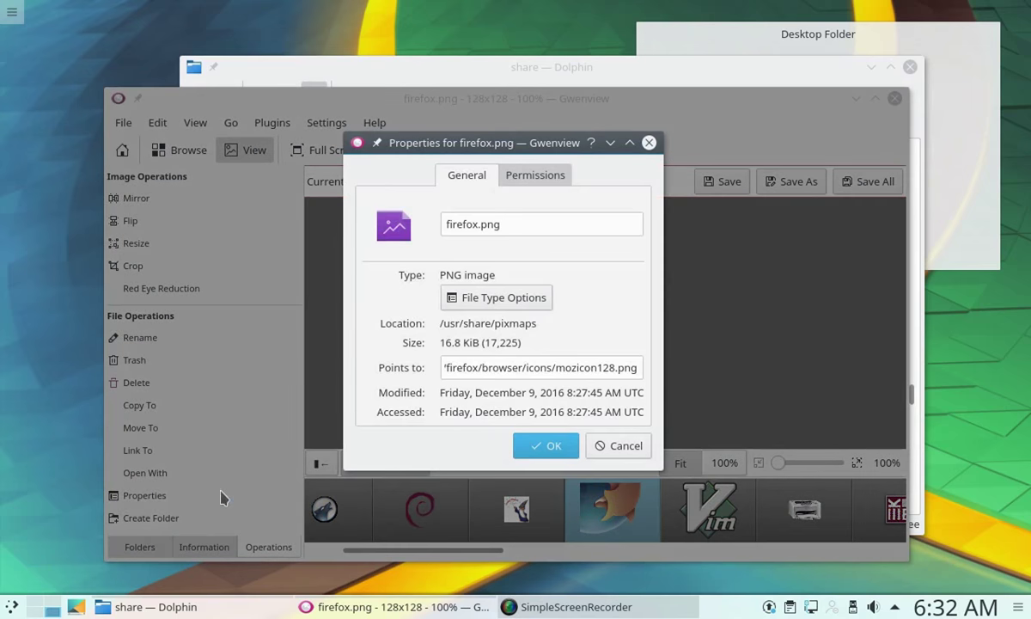
pyautogui.click(543, 178)
pyautogui.click(475, 176)
pyautogui.click(617, 446)
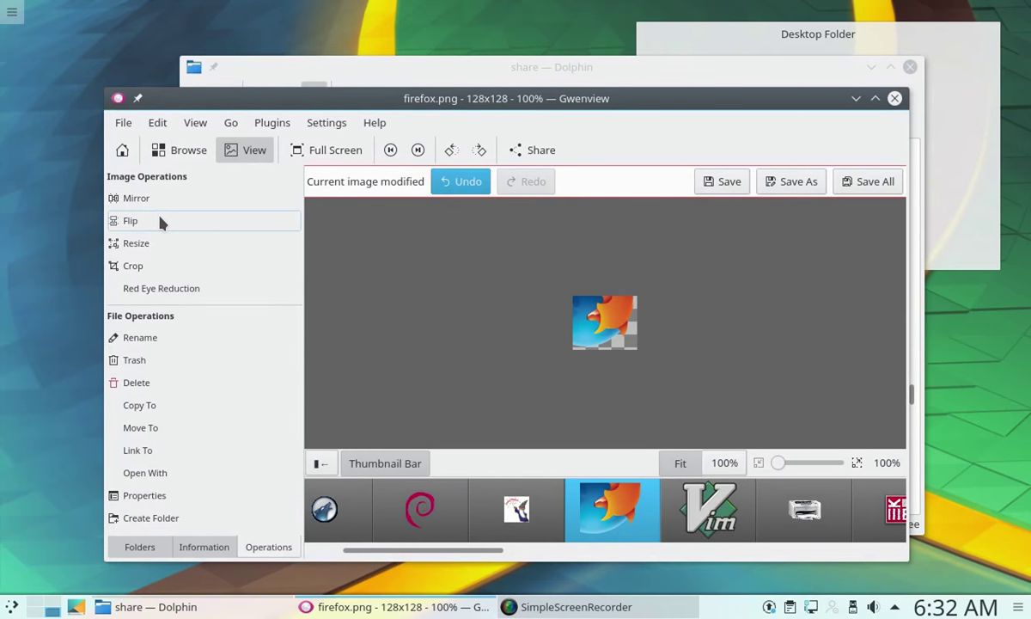
# Flip the cropped image twice, mirror it twice, and look at the resize dialog without applying a new size
pyautogui.click(159, 221)
pyautogui.click(159, 221)
pyautogui.click(171, 200)
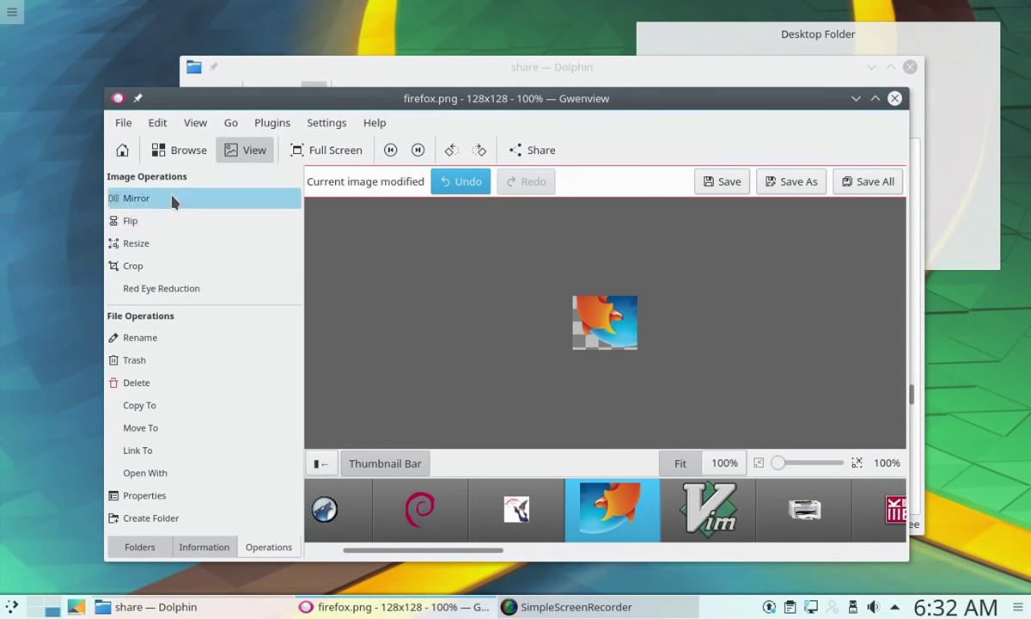
pyautogui.click(172, 200)
pyautogui.click(170, 246)
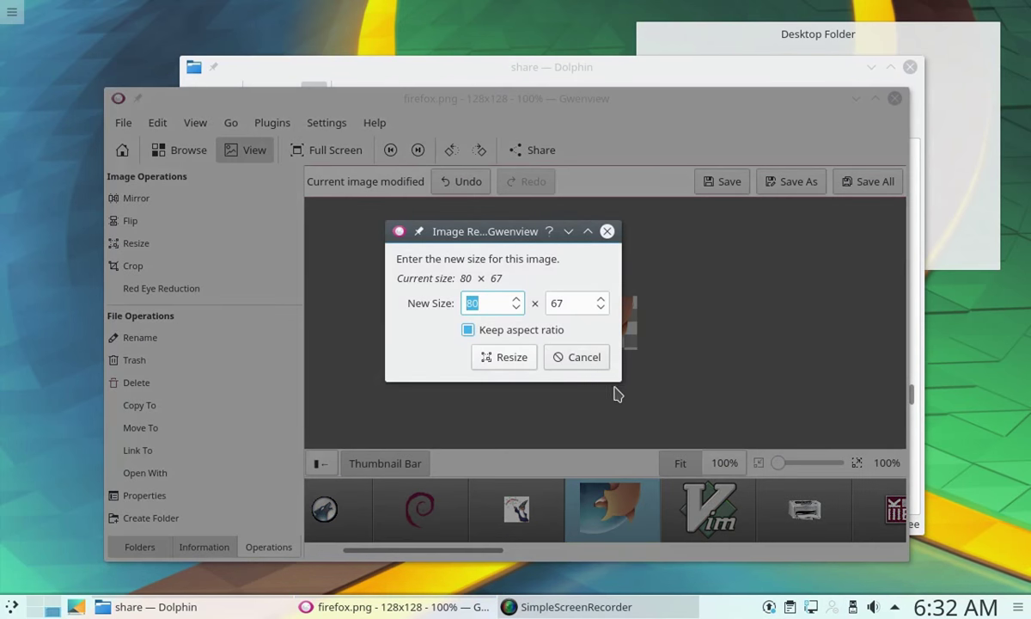
pyautogui.click(592, 357)
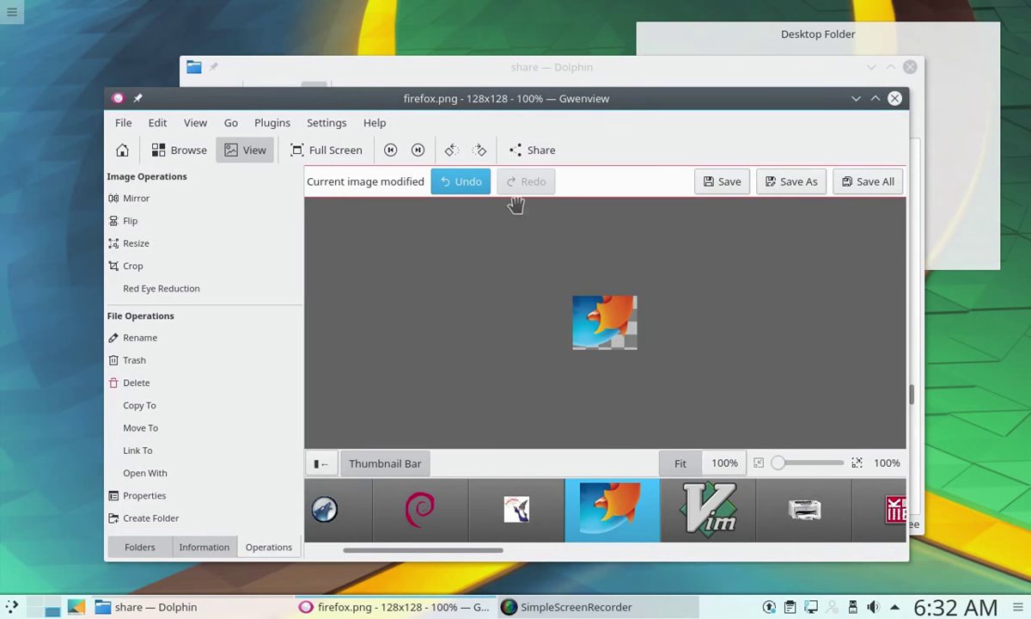
# Step back through the previous images to amarok-16.xpm and close Gwenview without saving the modified image
pyautogui.click(390, 149)
pyautogui.click(390, 149)
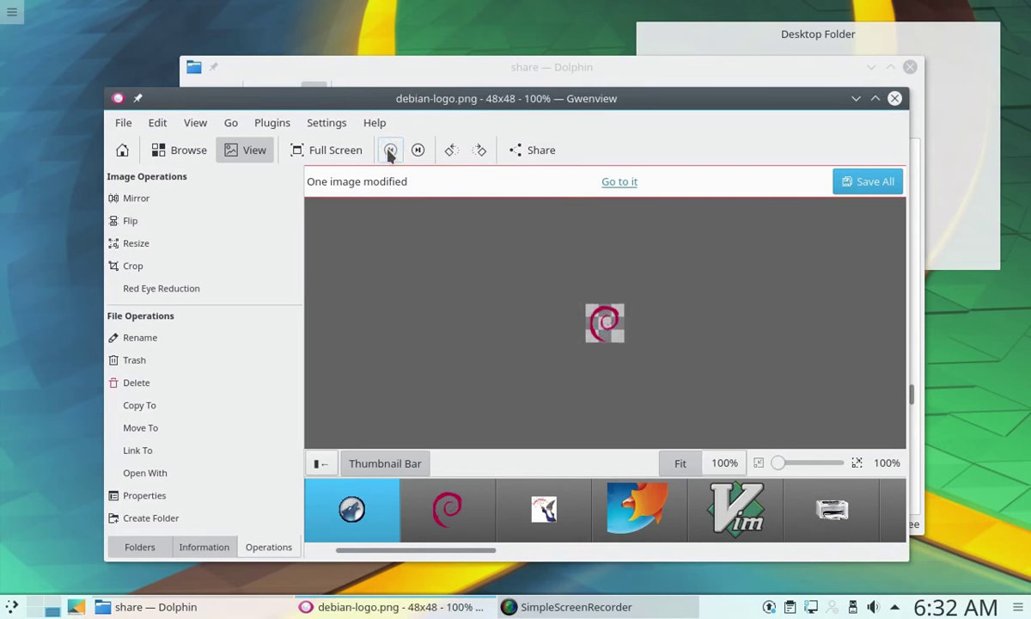
pyautogui.click(390, 149)
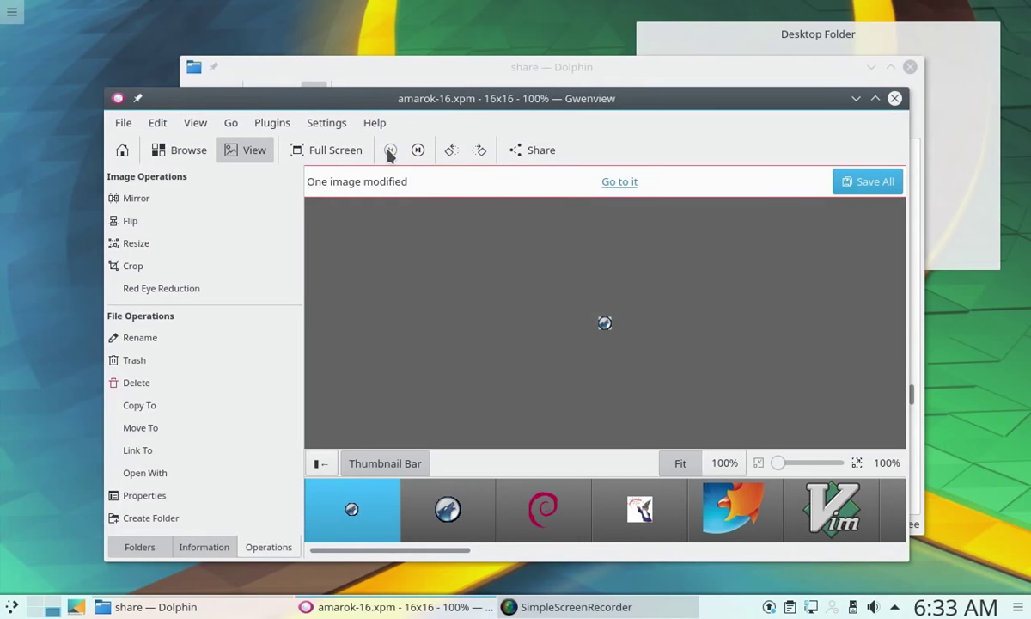
pyautogui.click(895, 99)
pyautogui.click(540, 346)
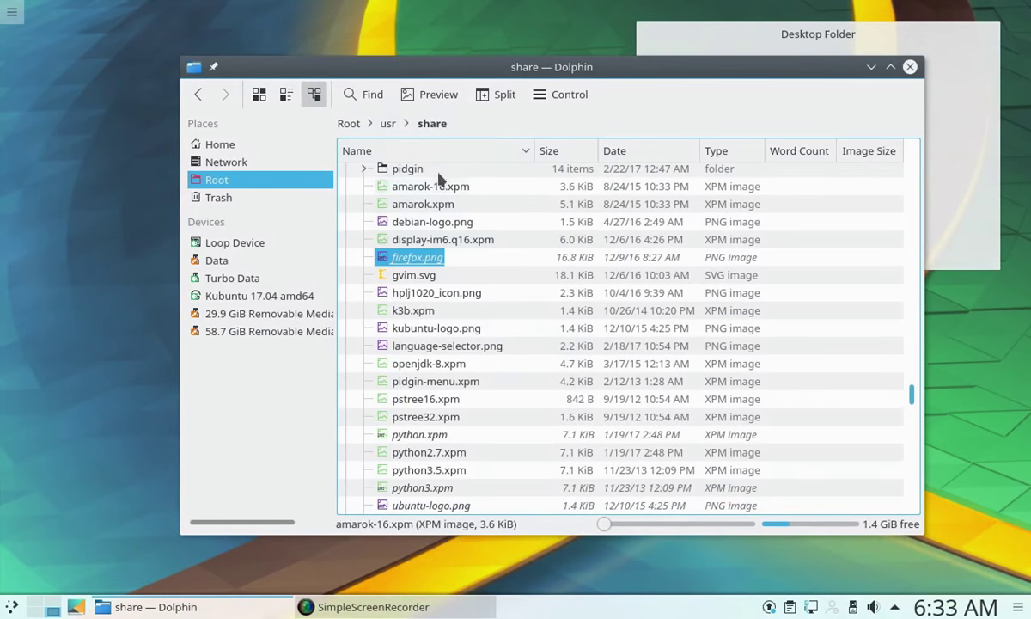
# Switch the share folder to the icons view and reduce the icon size
pyautogui.click(259, 94)
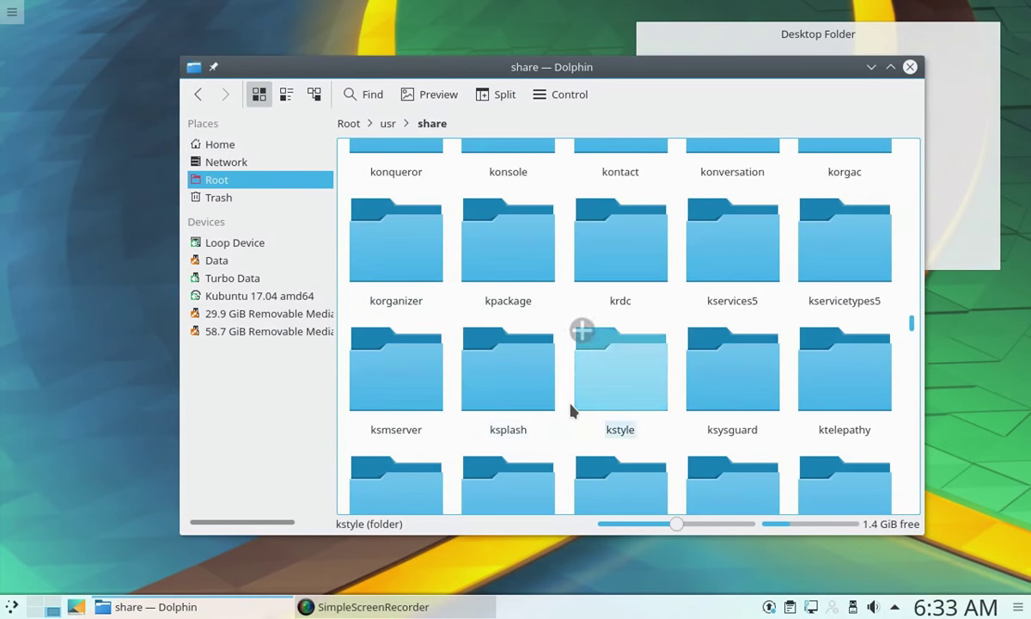
pyautogui.scroll(-5, 582, 335)
pyautogui.moveTo(678, 528); pyautogui.dragTo(631, 530)
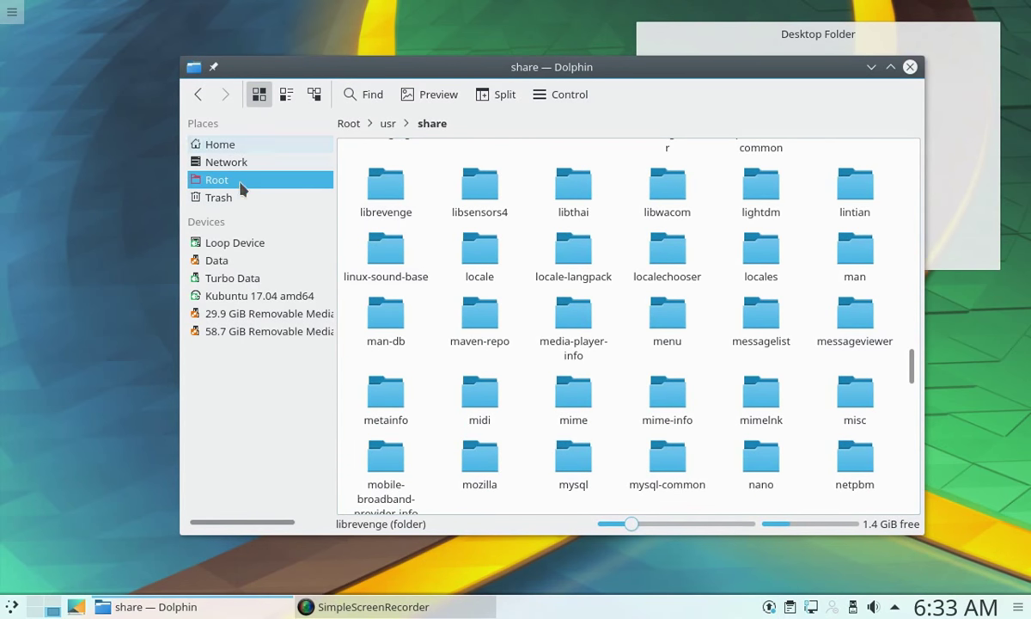
# Go to the Home folder and add it to Places
pyautogui.click(239, 146)
pyautogui.rightClick(633, 259)
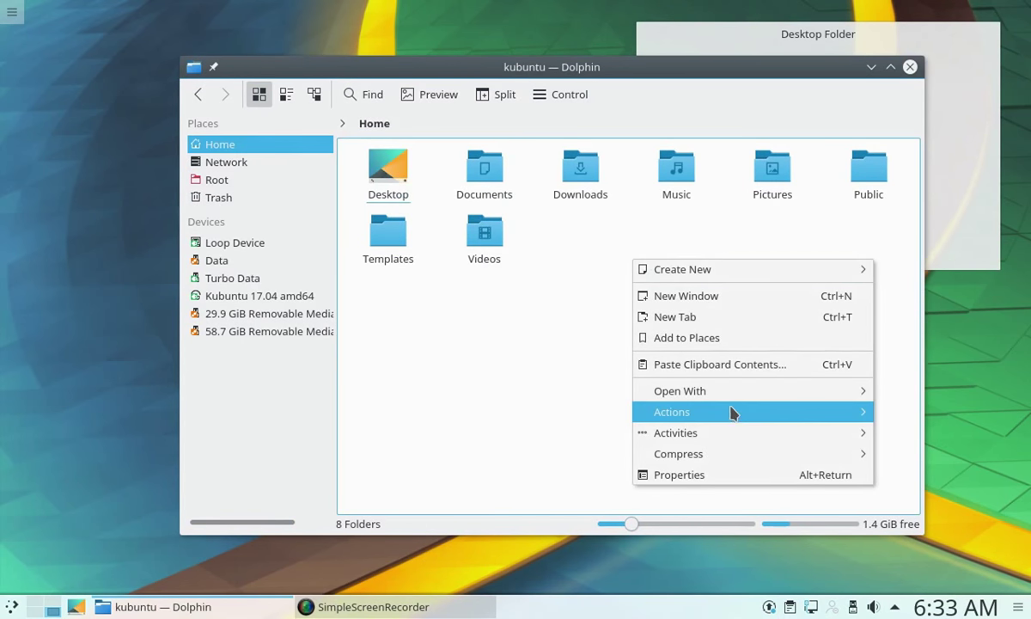
pyautogui.click(783, 343)
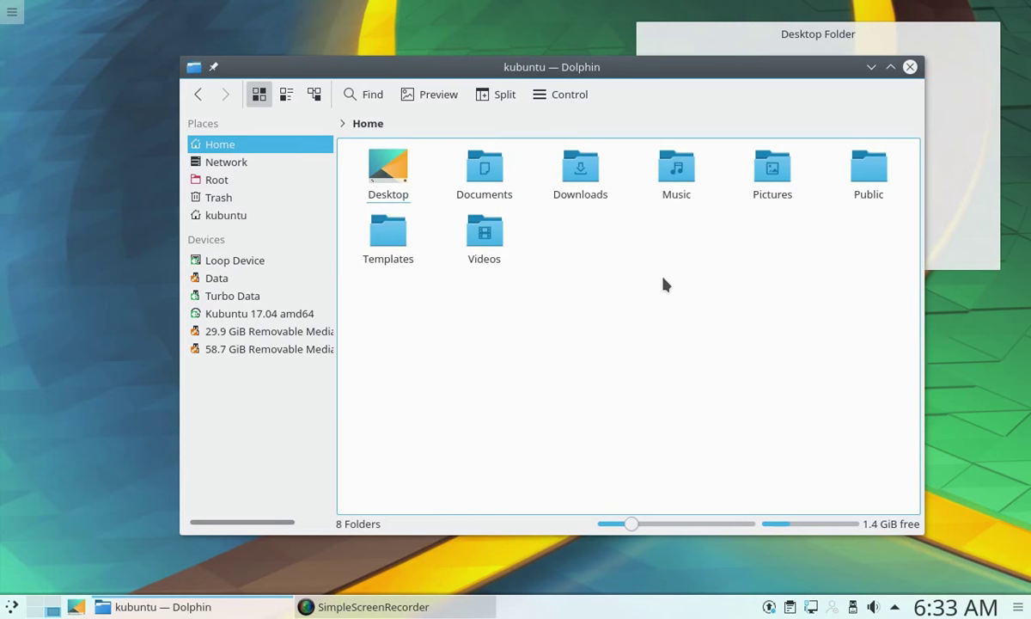
# Examine the Home folder's properties, including its permissions, general details and file type options, and close the dialogs without changing anything
pyautogui.rightClick(666, 284)
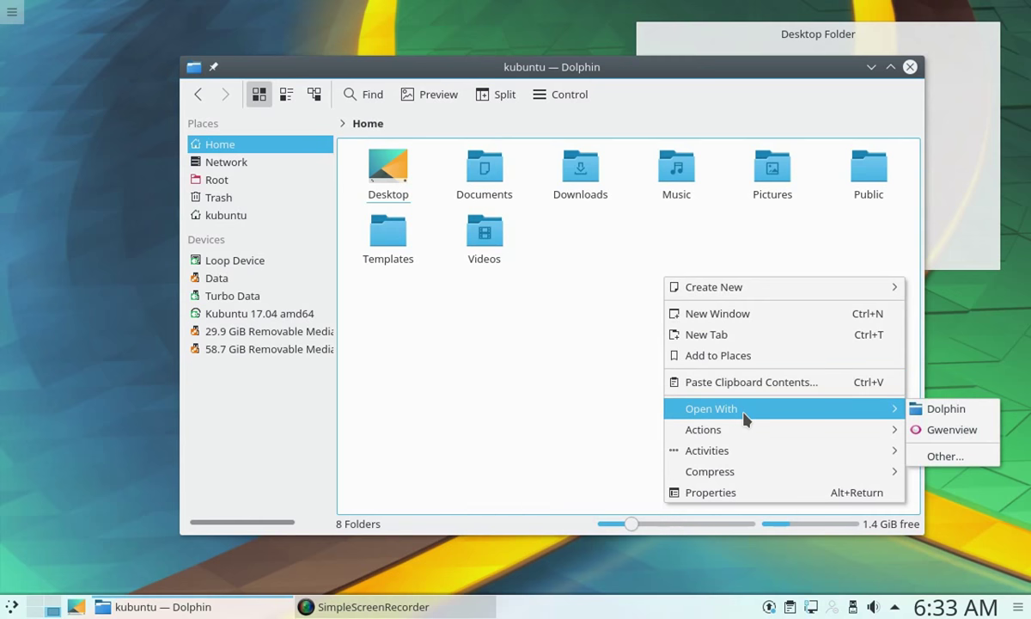
pyautogui.moveTo(743, 439)
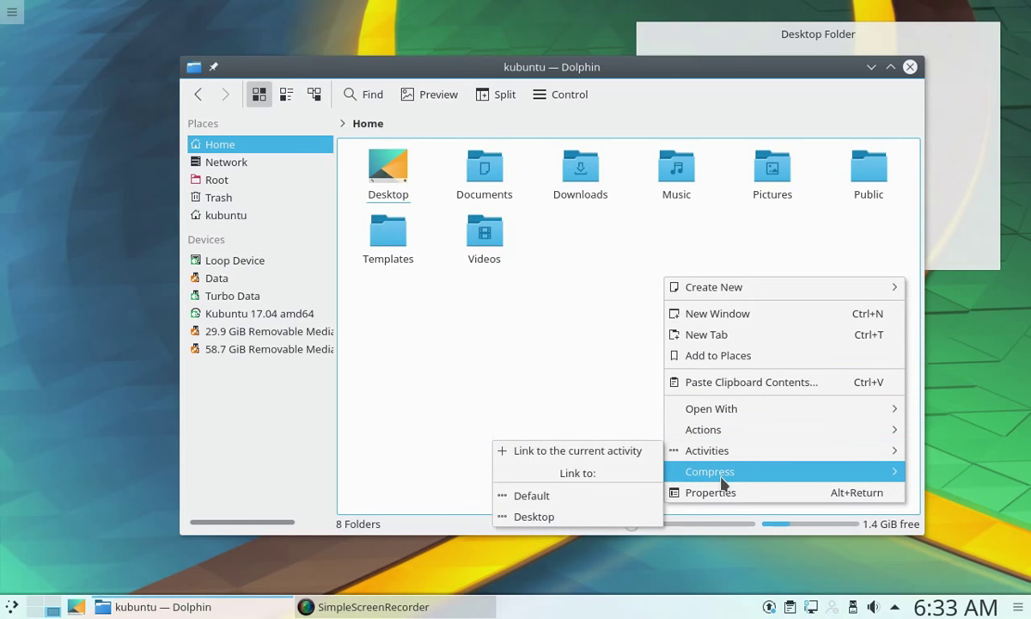
pyautogui.moveTo(721, 487)
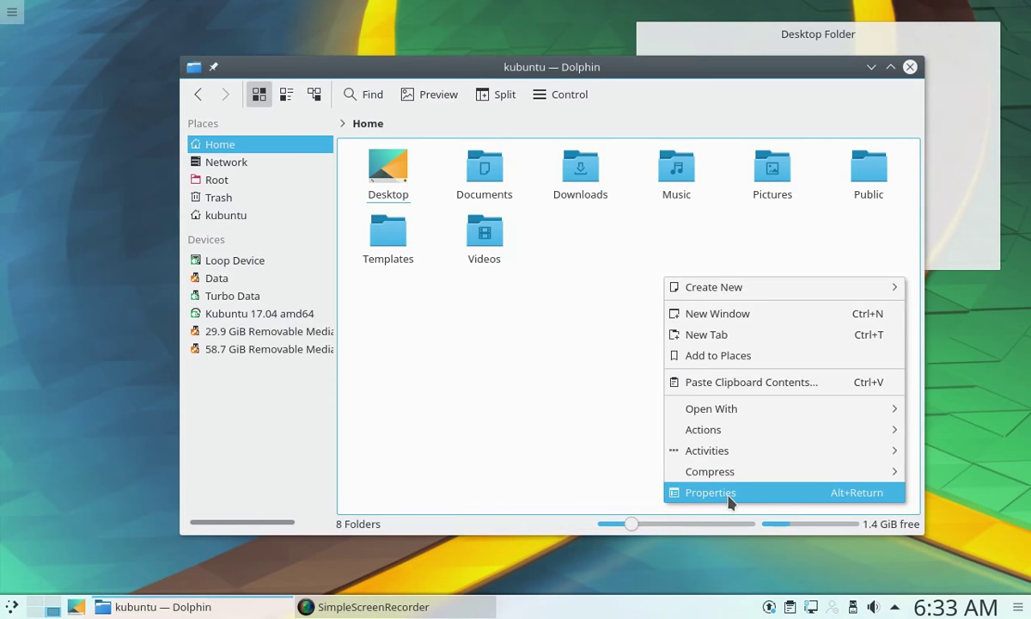
pyautogui.click(732, 495)
pyautogui.click(554, 111)
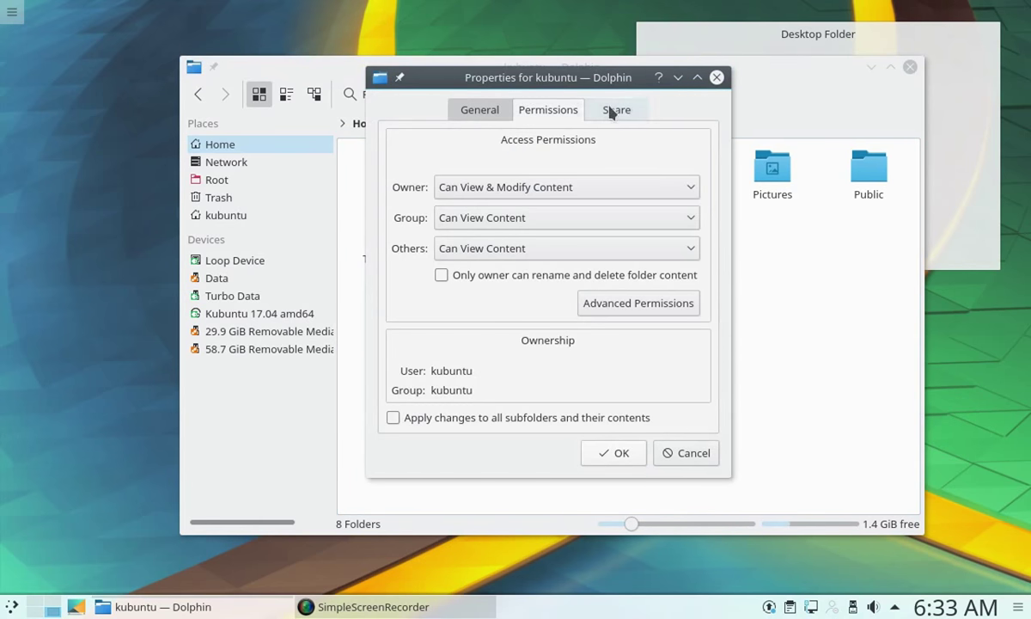
pyautogui.click(472, 110)
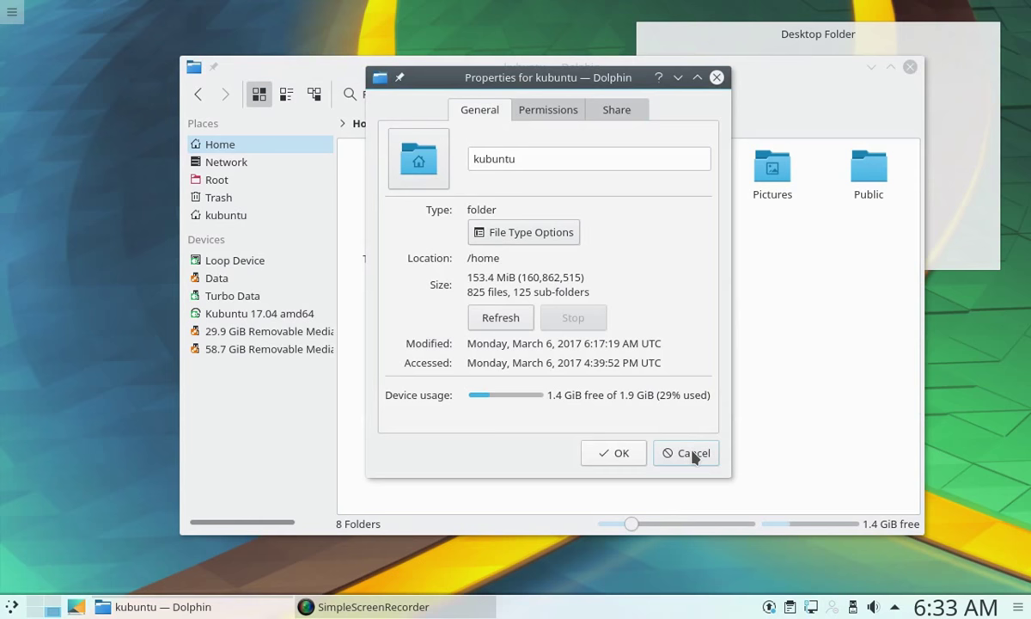
pyautogui.click(549, 232)
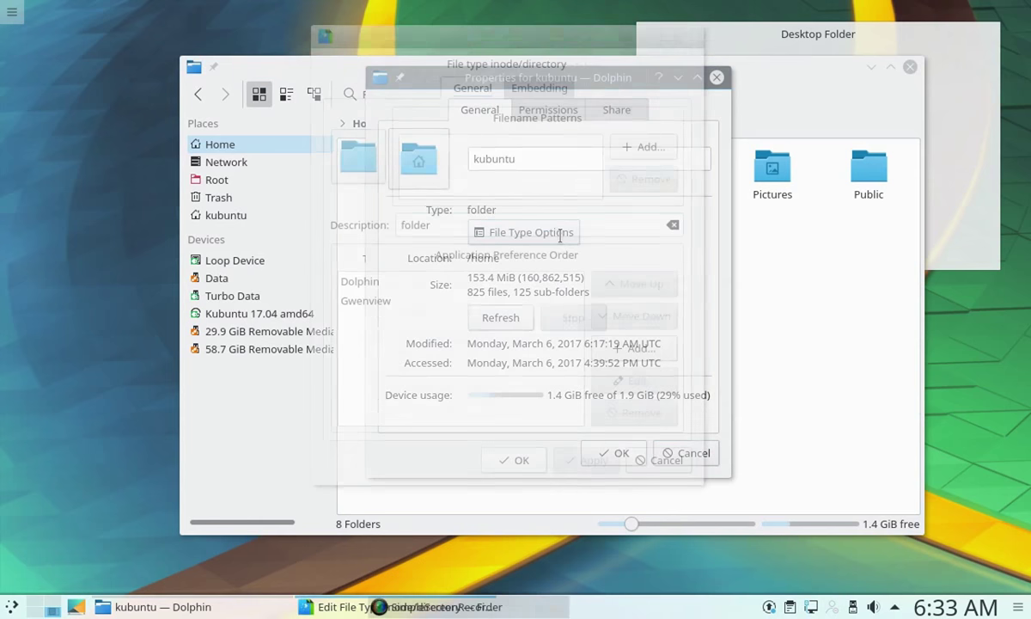
pyautogui.click(653, 462)
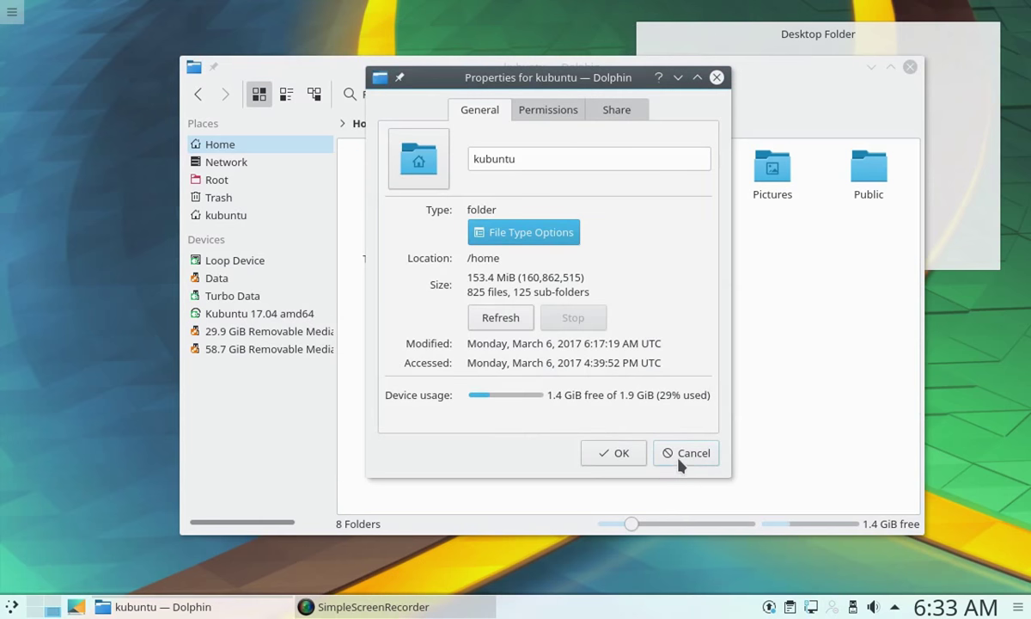
pyautogui.click(683, 455)
# Show the Information panel beside the Home folder's contents
pyautogui.click(563, 94)
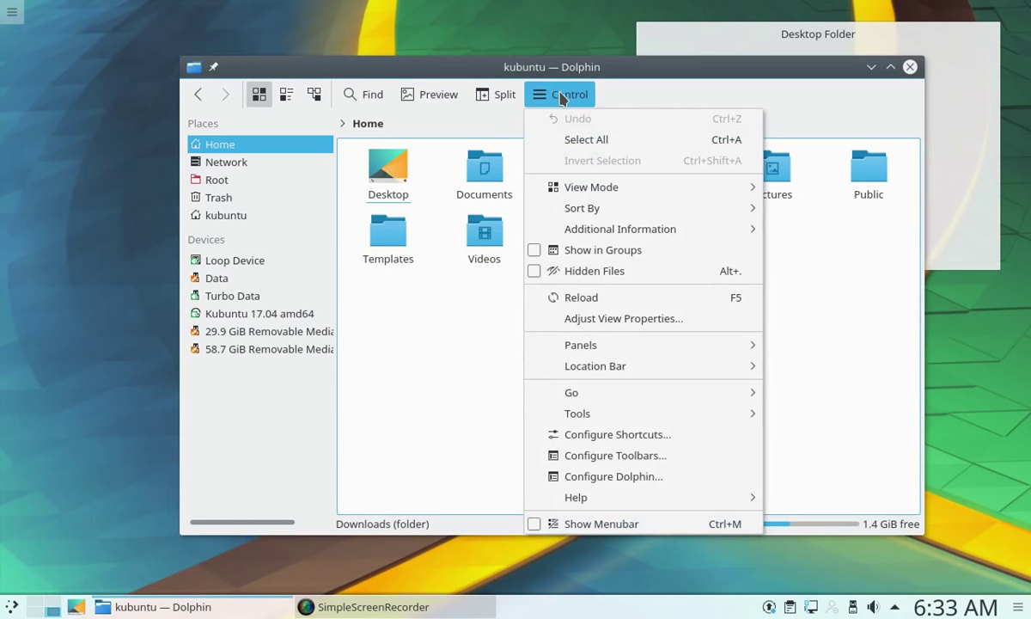
pyautogui.moveTo(678, 229)
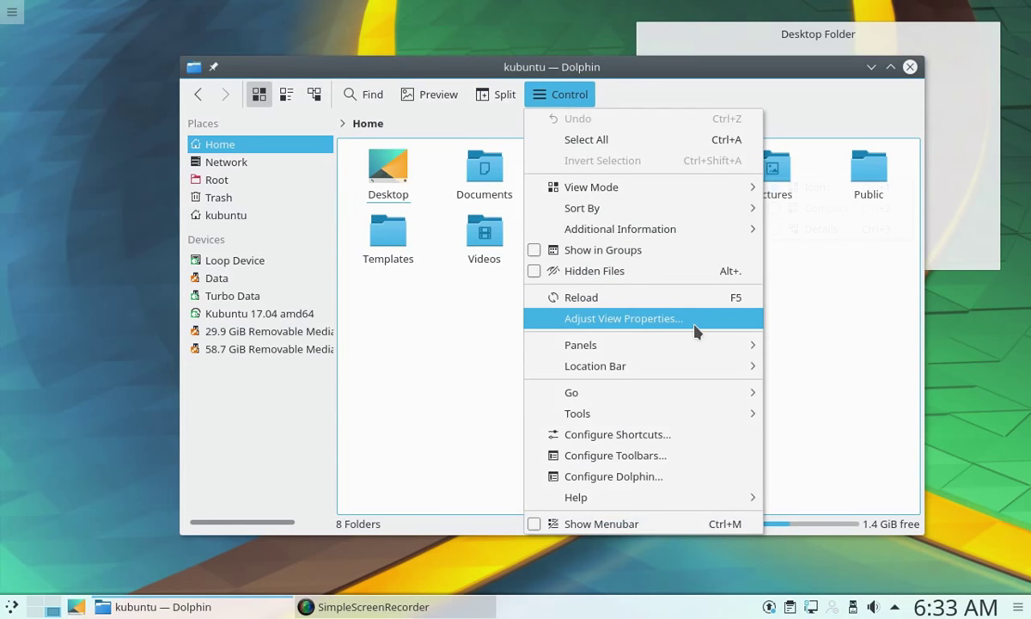
pyautogui.moveTo(681, 353)
pyautogui.click(802, 367)
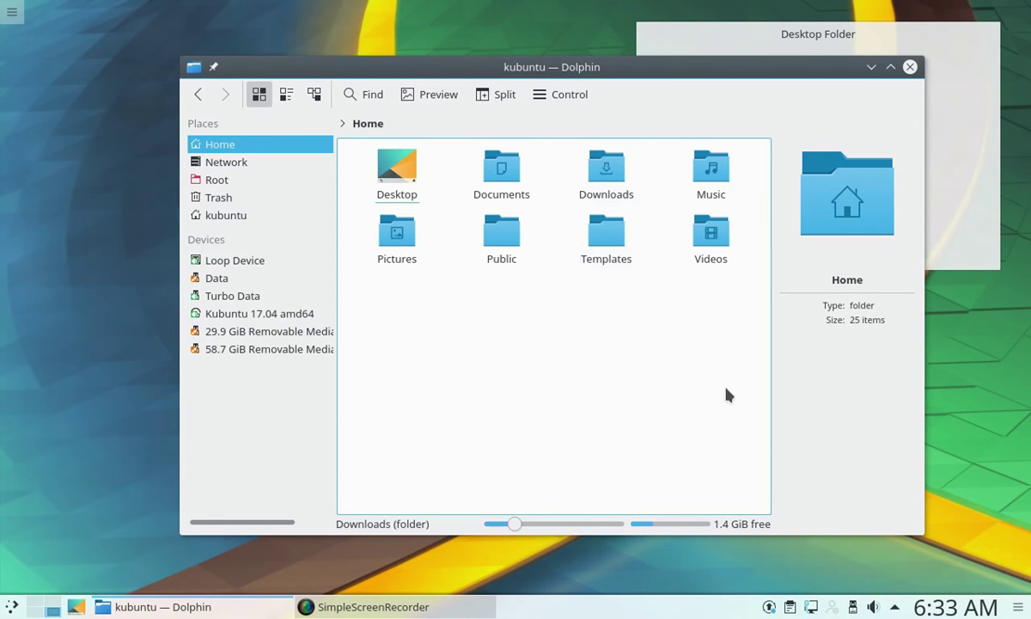
# Select groups of folders in Home to view their summary in the Information panel, and clear the selection
pyautogui.moveTo(719, 385); pyautogui.dragTo(570, 163)
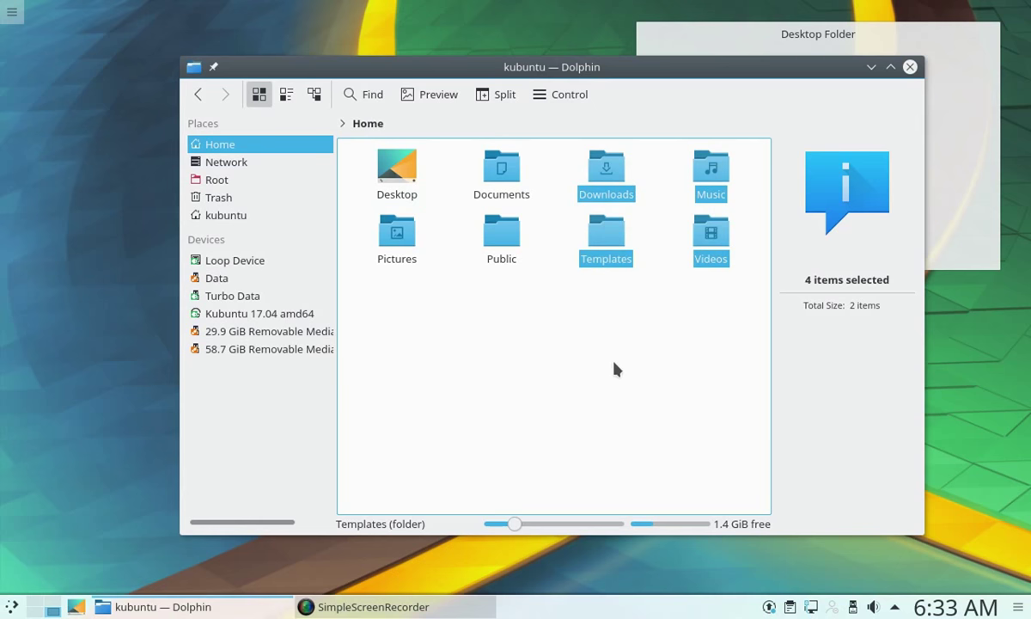
pyautogui.click(655, 357)
pyautogui.moveTo(644, 395); pyautogui.dragTo(391, 168)
pyautogui.click(638, 293)
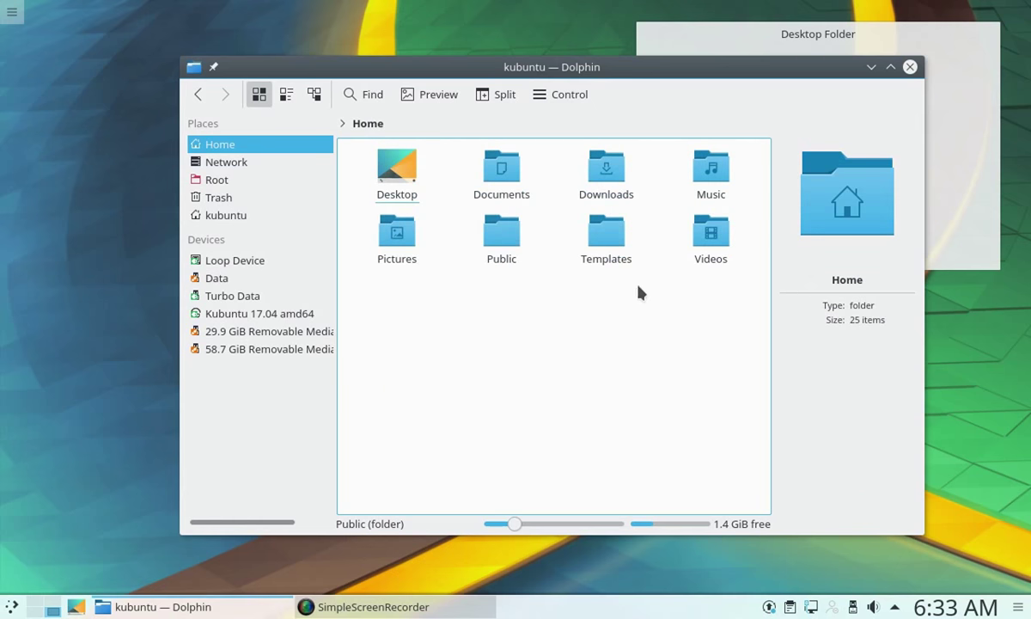
# Move the file manager window toward the desktop's upper left and enlarge it
pyautogui.moveTo(623, 76); pyautogui.dragTo(548, 48)
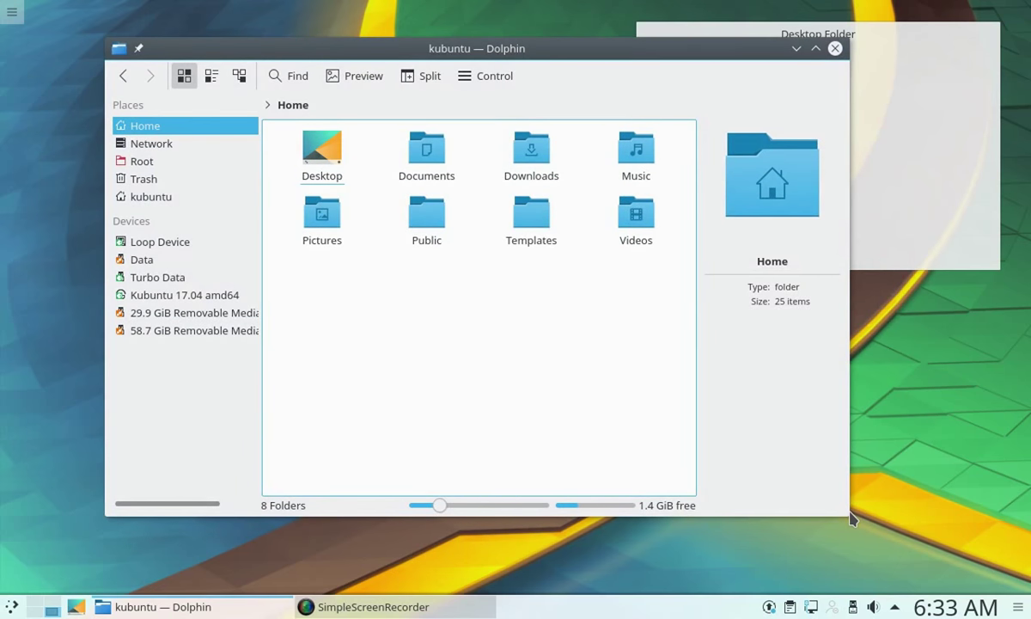
pyautogui.moveTo(850, 518); pyautogui.dragTo(951, 548)
# Look through the navigation and panel options without changing which panels are shown
pyautogui.click(495, 76)
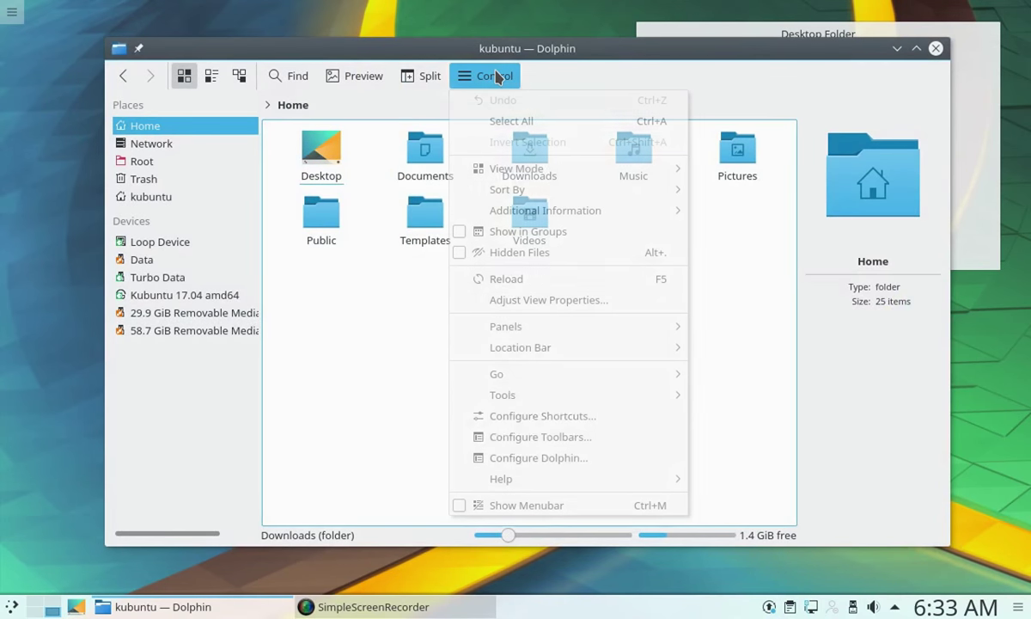
pyautogui.moveTo(614, 375)
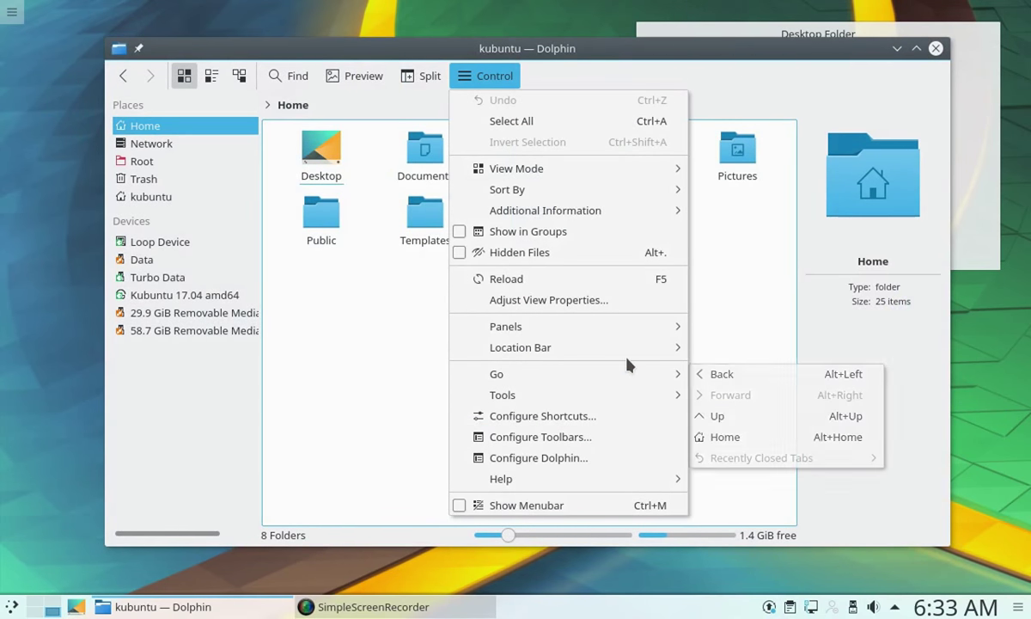
pyautogui.moveTo(630, 352)
pyautogui.moveTo(634, 323)
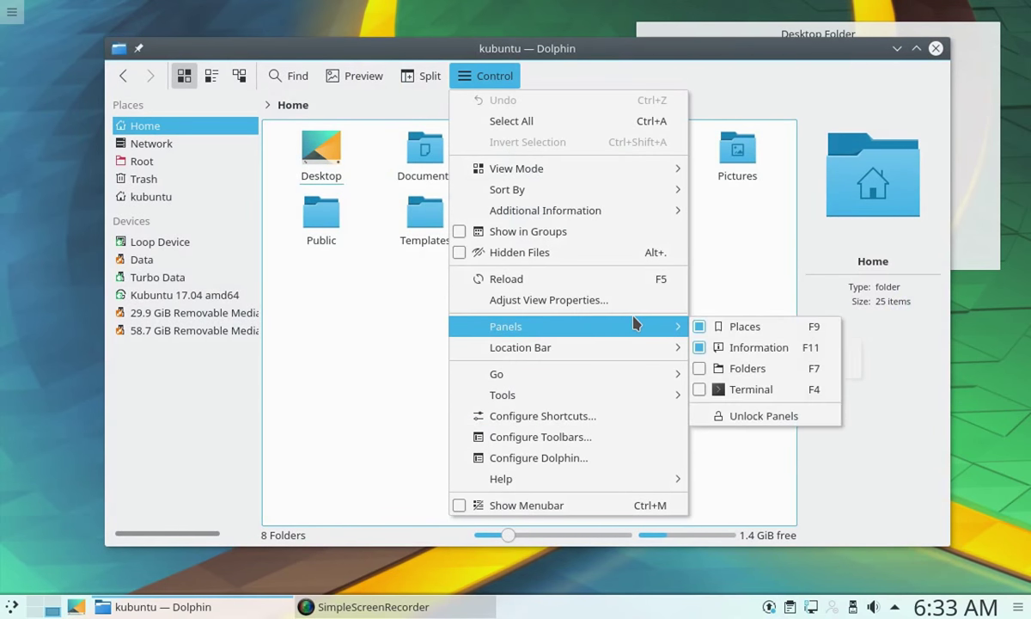
pyautogui.click(361, 349)
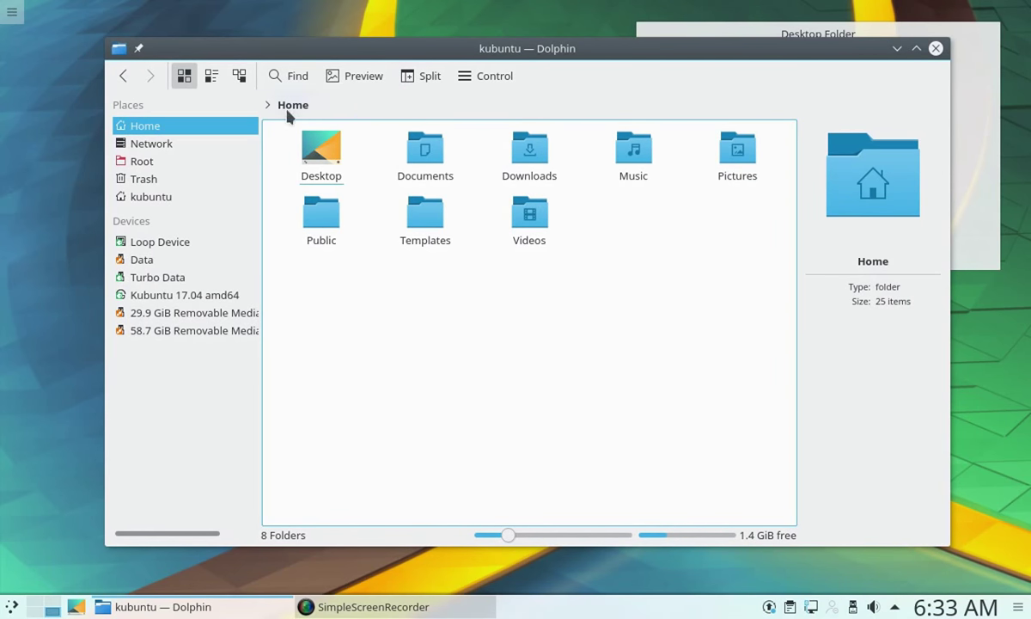
# Make the Home path editable and preview completions for "Do" and ".loca", leaving the entry at /home/kubuntu/. with only the dot
pyautogui.click(368, 104)
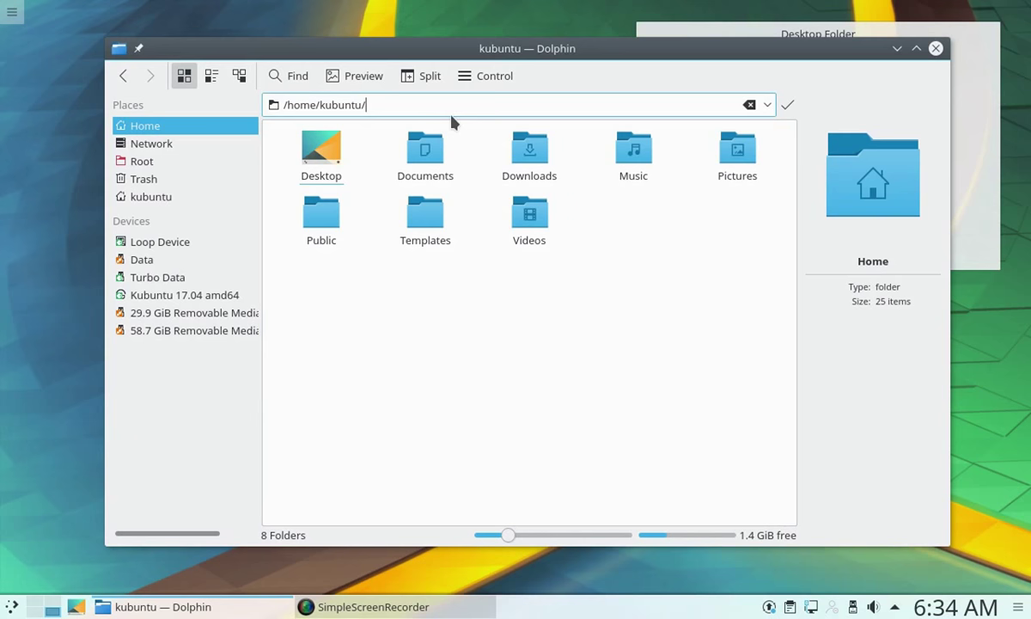
pyautogui.write('Do')
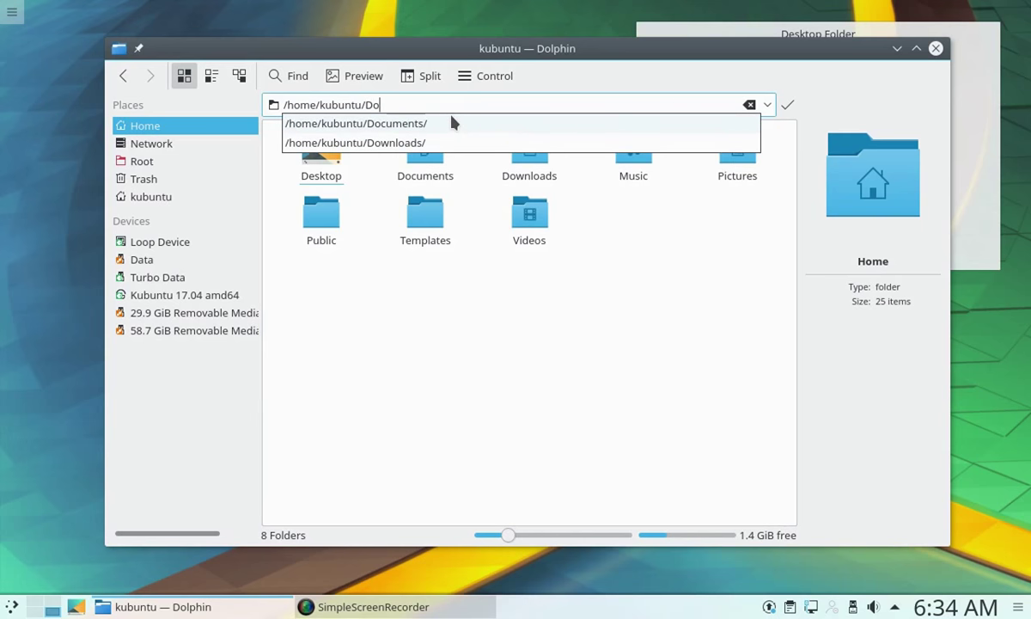
pyautogui.press('BackSpace')
pyautogui.press('BackSpace')
pyautogui.write('.')
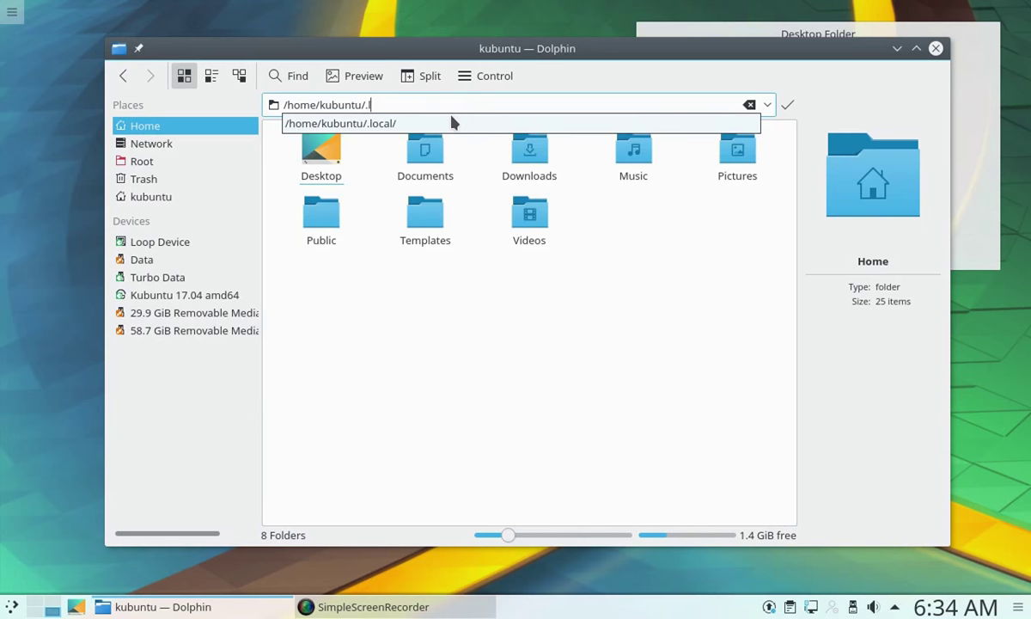
pyautogui.write('loca')
pyautogui.press('BackSpace')
pyautogui.press('BackSpace')
pyautogui.press('BackSpace')
pyautogui.press('BackSpace')
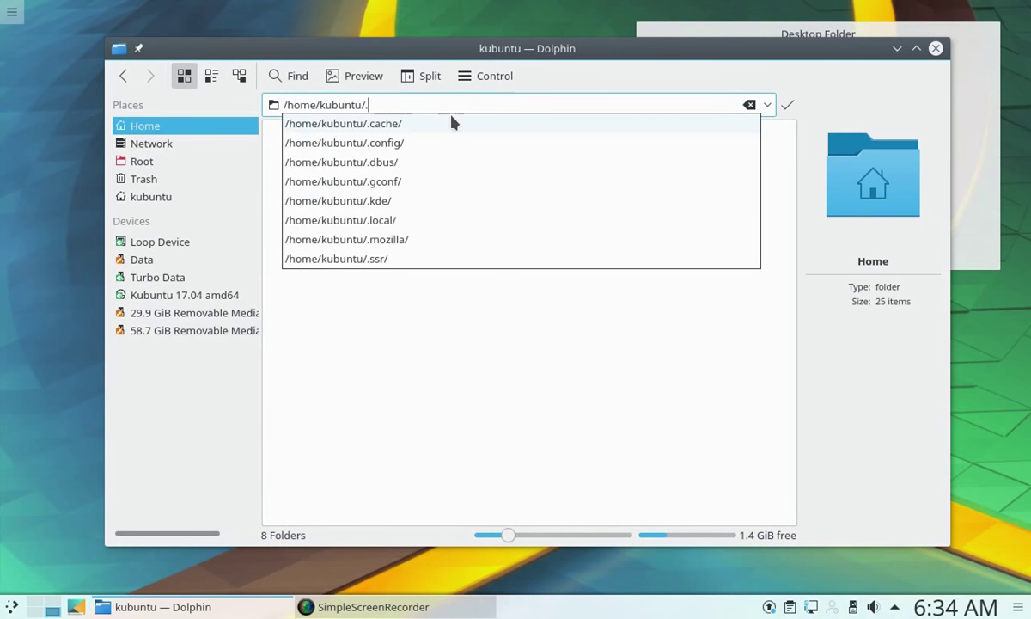
# Open the suggested hidden folder /home/kubuntu/.cache/ and return to Home
pyautogui.press('Down')
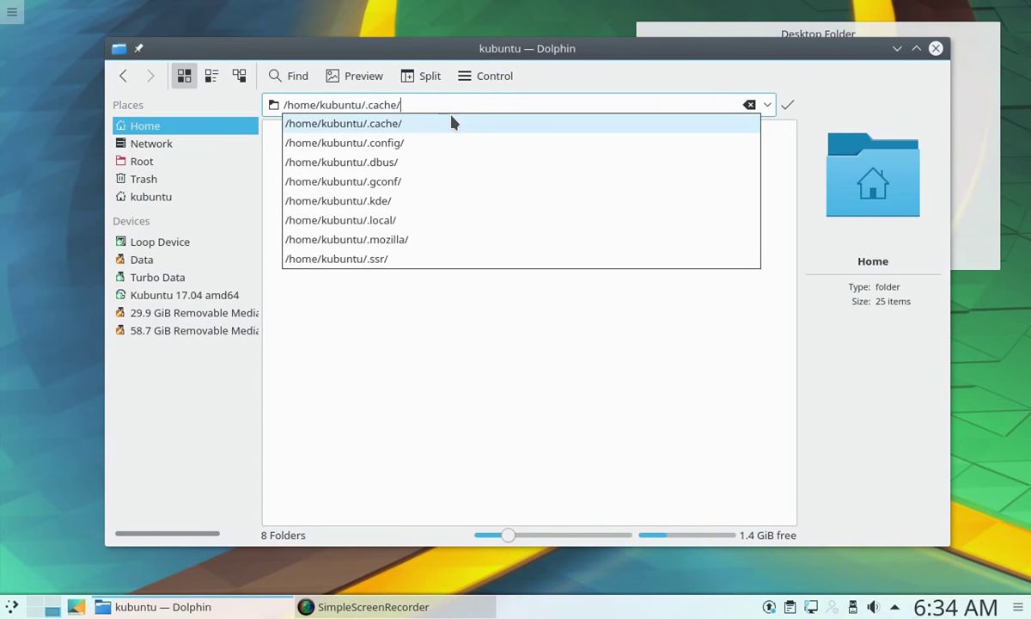
pyautogui.press('Return')
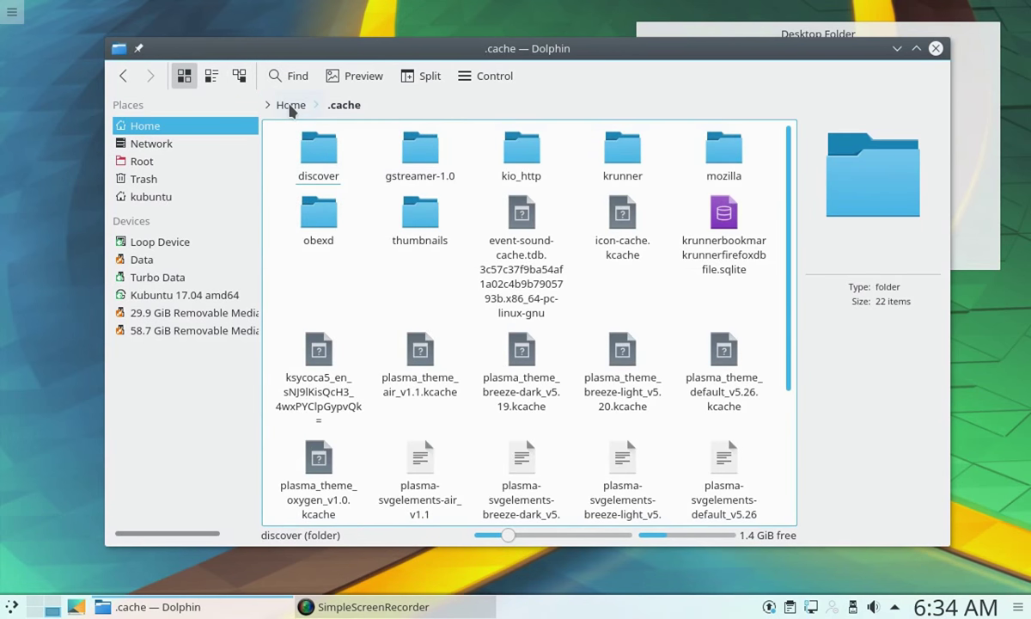
pyautogui.click(290, 105)
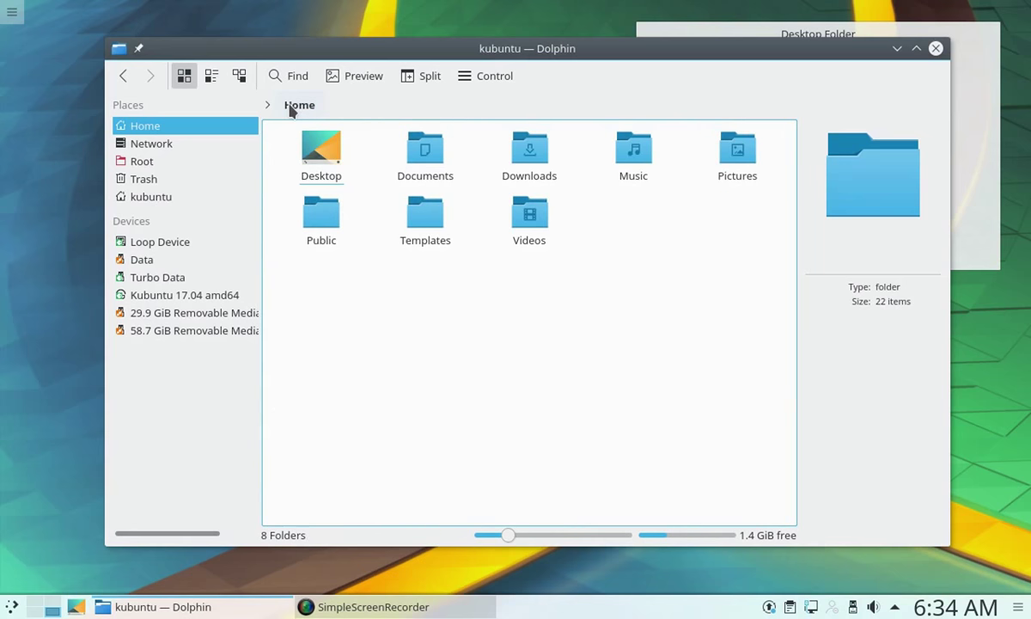
# Open the Dolphin preferences and look through the view mode settings for Icons, Compact and Details
pyautogui.click(506, 76)
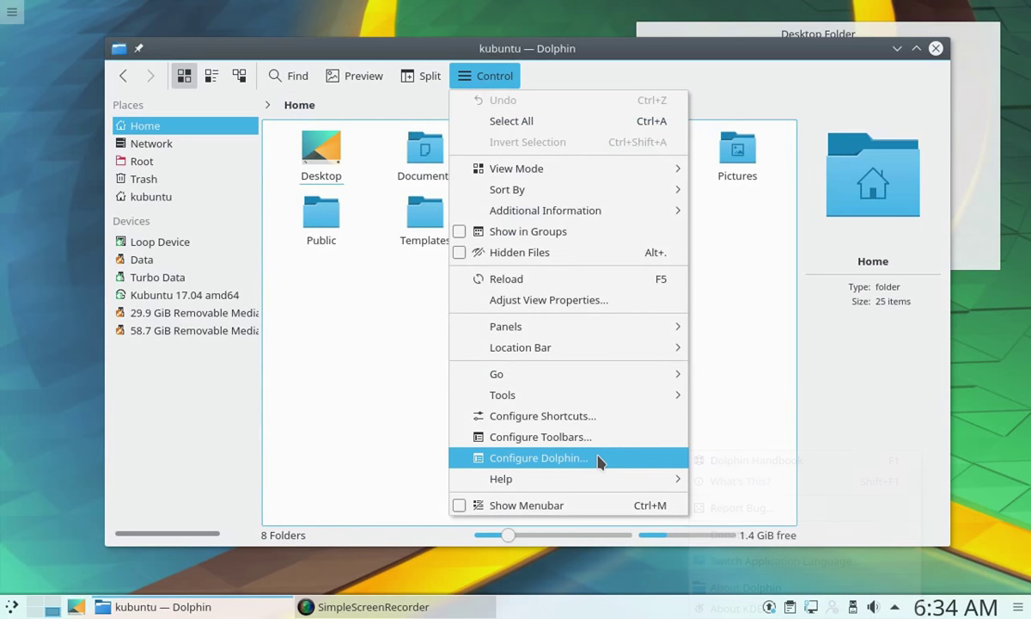
pyautogui.moveTo(587, 378)
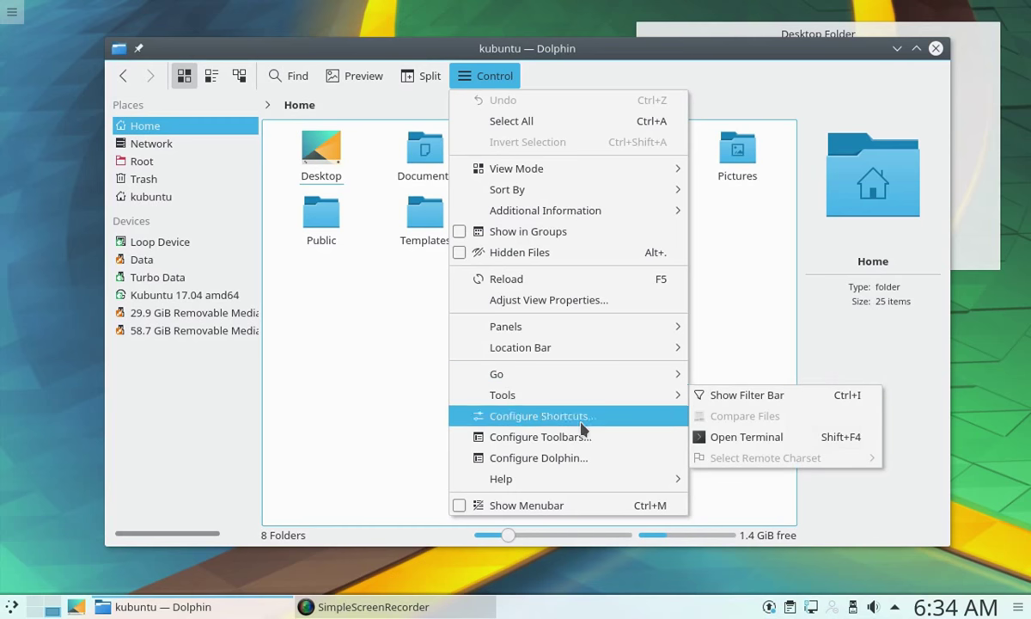
pyautogui.click(559, 457)
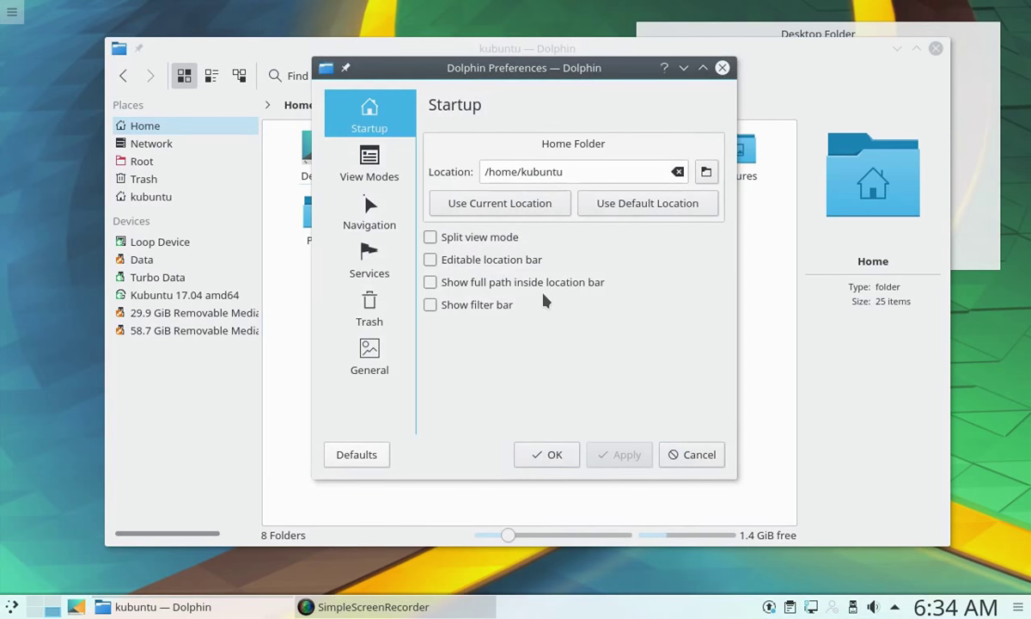
pyautogui.click(394, 166)
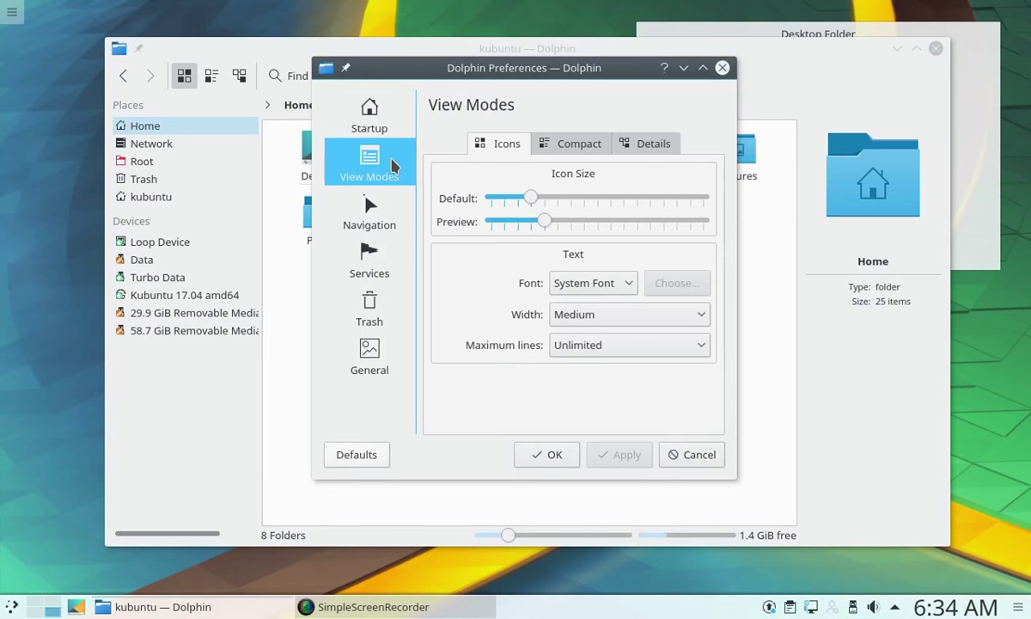
pyautogui.click(571, 148)
pyautogui.click(649, 146)
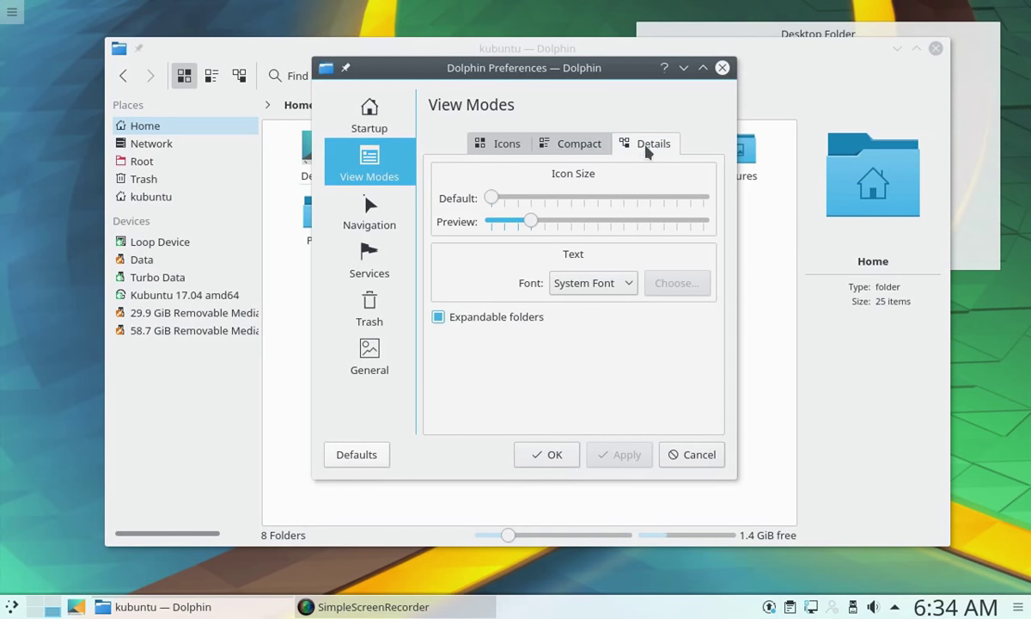
pyautogui.click(554, 146)
pyautogui.click(509, 149)
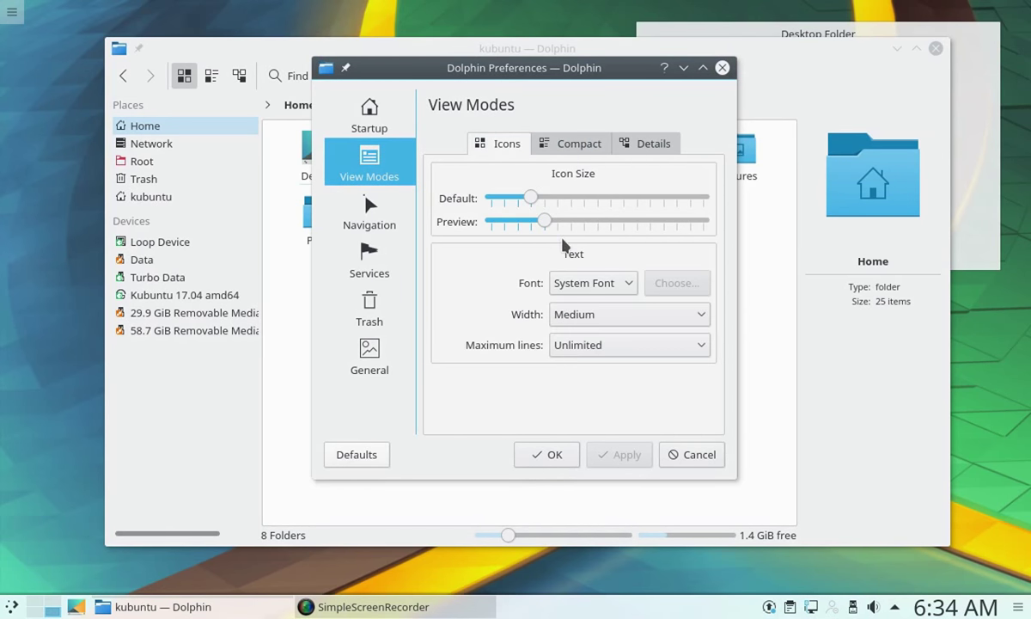
pyautogui.moveTo(533, 202)
pyautogui.mouseDown()
pyautogui.moveTo(548, 202)
pyautogui.moveTo(534, 203)
pyautogui.mouseUp()
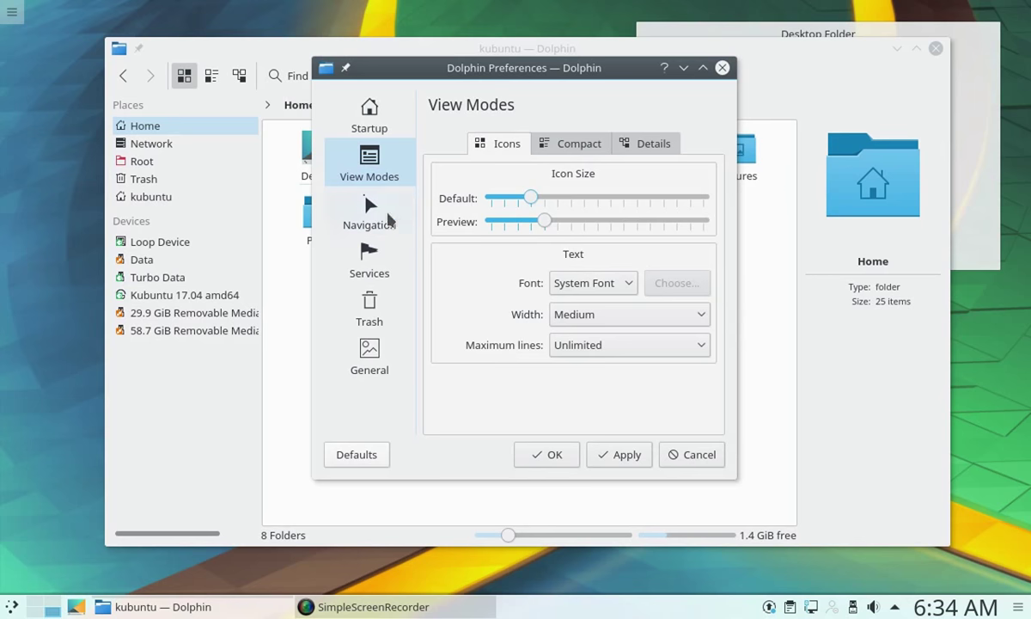
# Enable the 'Copy To' and 'Move To' commands and the Delete service for the context menu, and apply the change
pyautogui.click(389, 221)
pyautogui.click(385, 256)
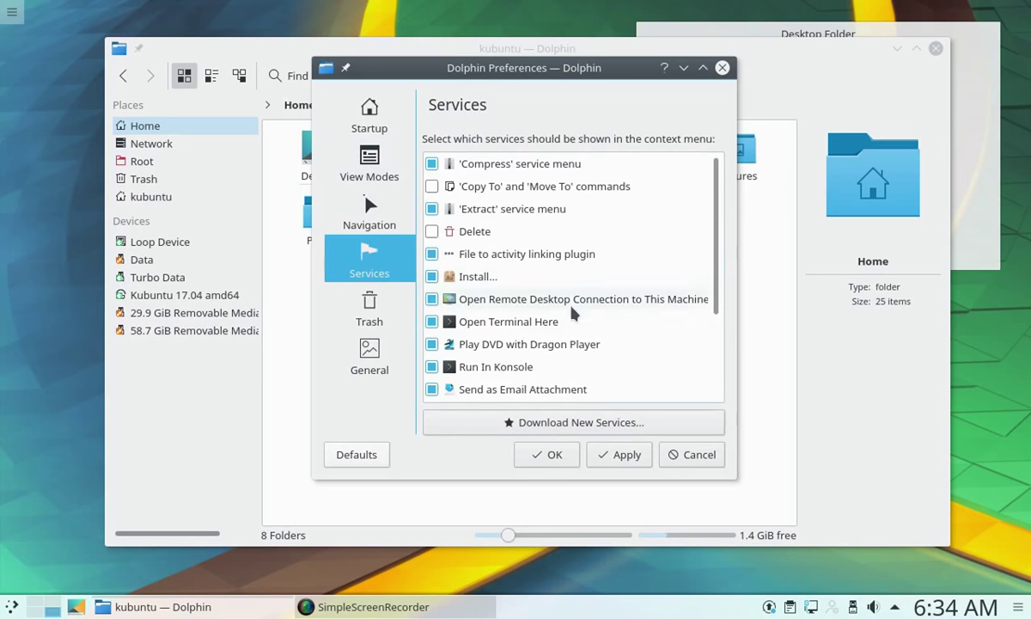
pyautogui.scroll(-2, 589, 325)
pyautogui.scroll(2, 587, 330)
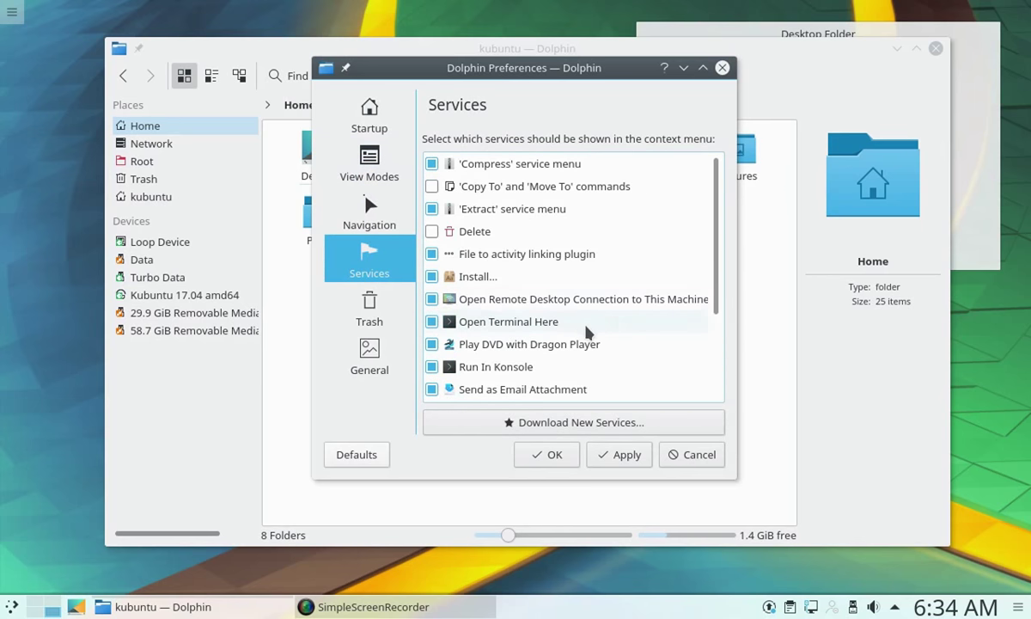
pyautogui.click(432, 186)
pyautogui.click(432, 232)
pyautogui.click(605, 447)
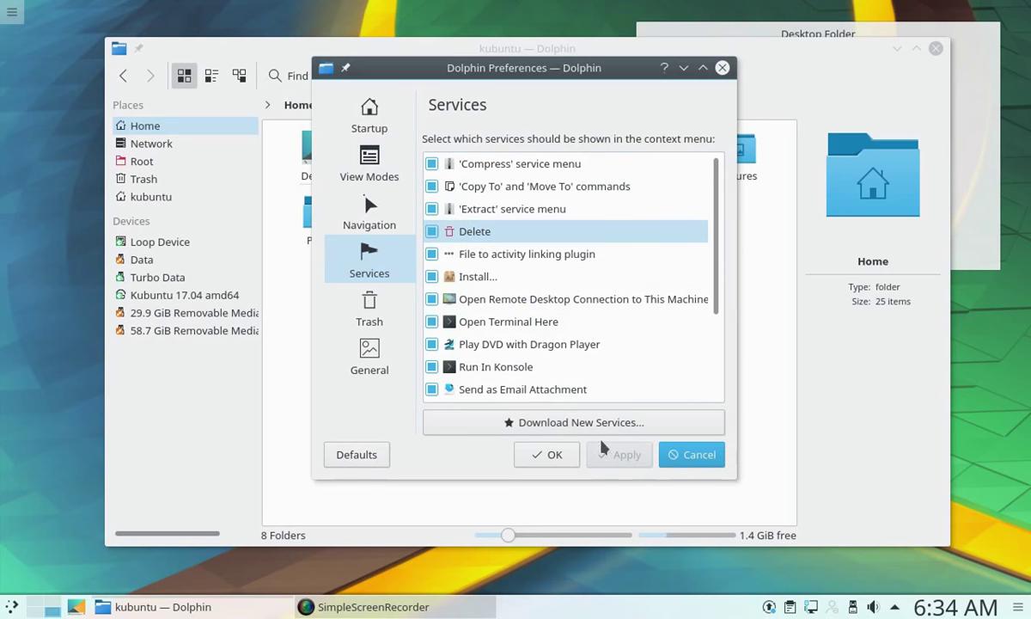
# Look at the Trash preferences and the General behavior settings
pyautogui.click(378, 318)
pyautogui.click(393, 354)
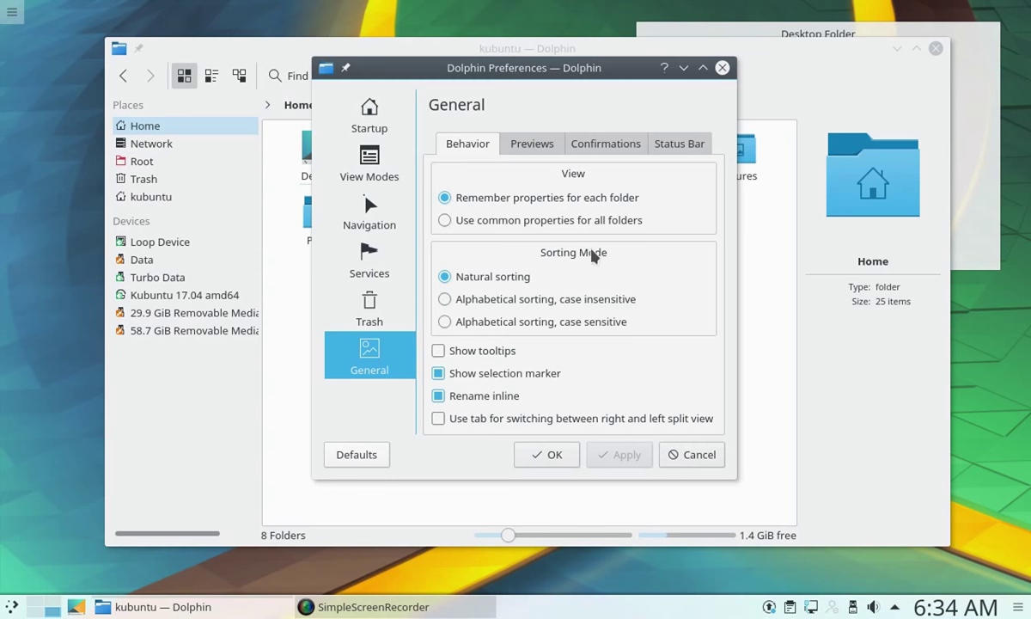
# Enable file previews for Video Files (ffmpegthumbs) and apply the change
pyautogui.click(531, 145)
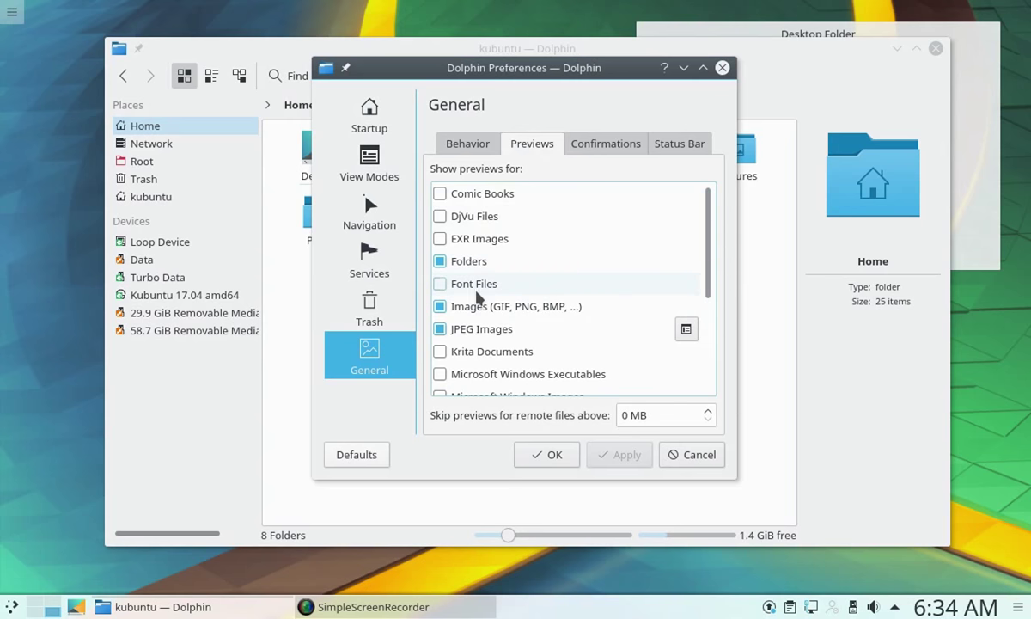
pyautogui.scroll(-2, 550, 329)
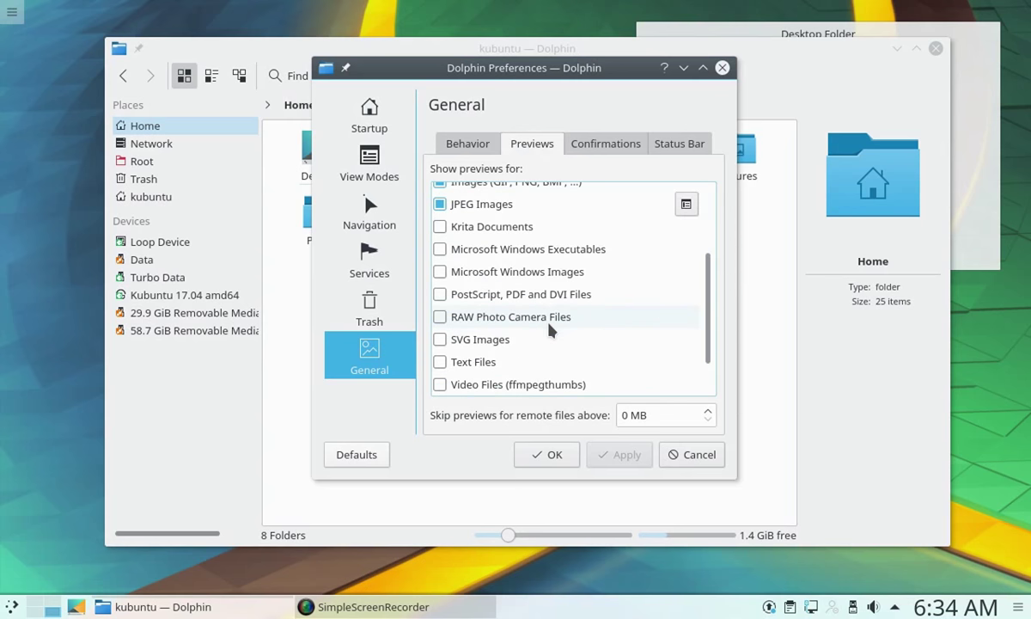
pyautogui.click(442, 386)
pyautogui.click(621, 455)
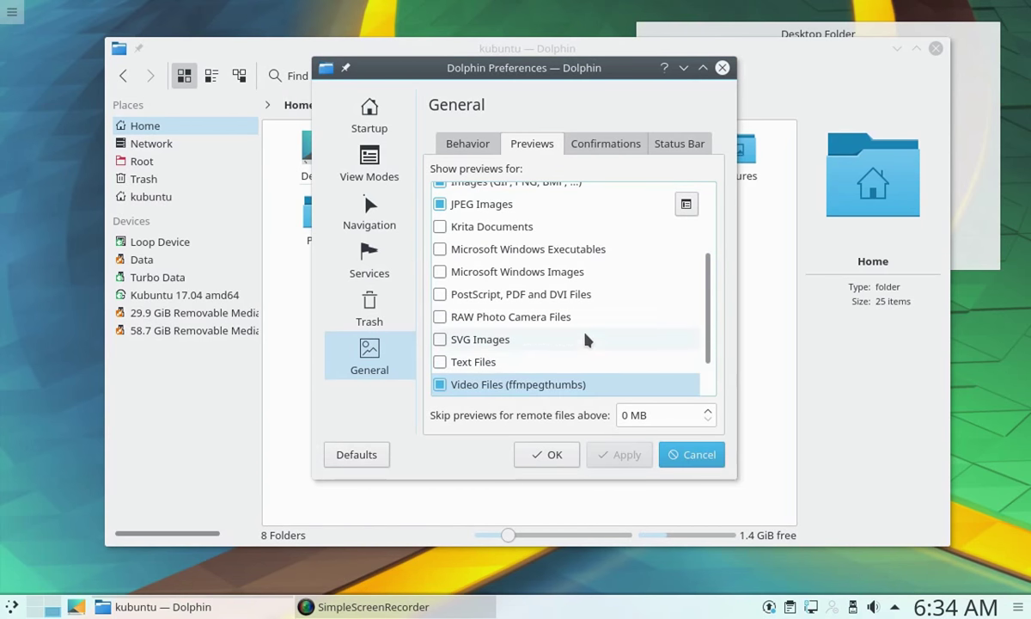
# Enable and apply previews for PostScript, PDF and DVI Files, SVG Images, Microsoft Windows Executables and Microsoft Windows Images
pyautogui.click(440, 293)
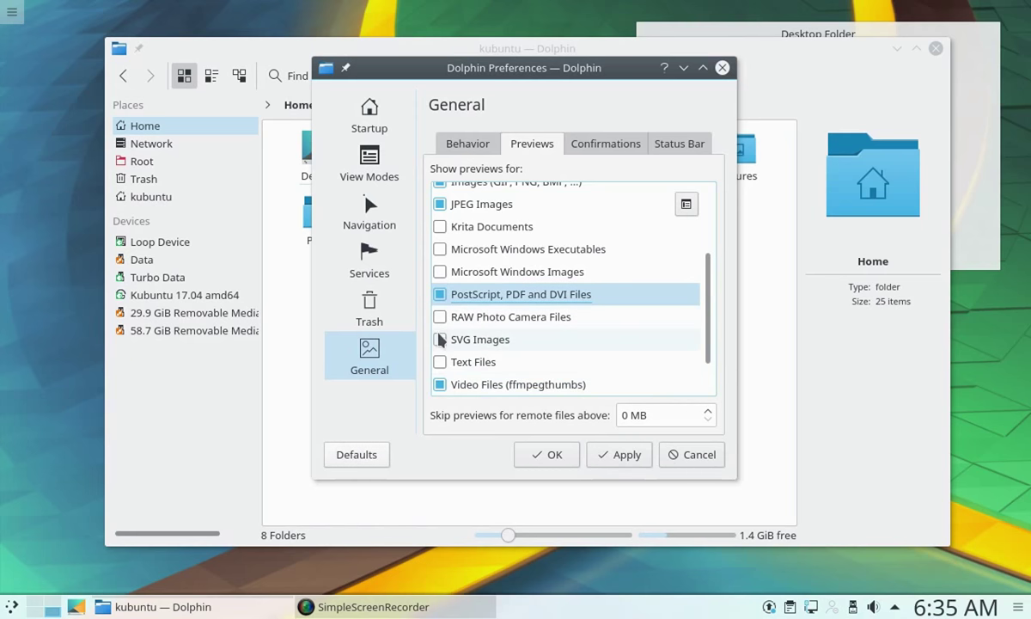
pyautogui.click(440, 339)
pyautogui.click(440, 250)
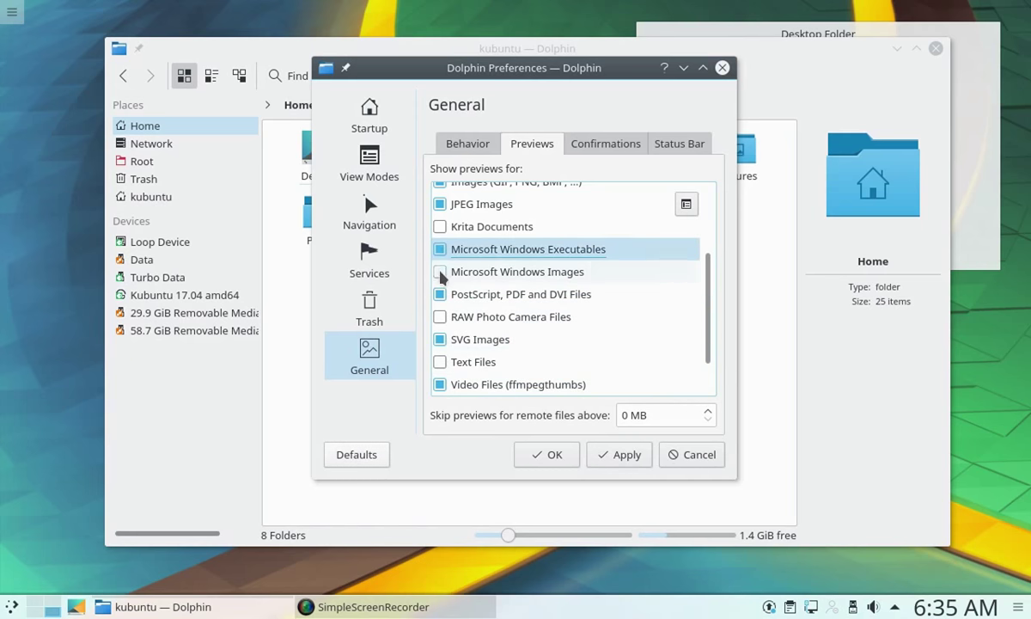
pyautogui.click(441, 272)
pyautogui.click(604, 455)
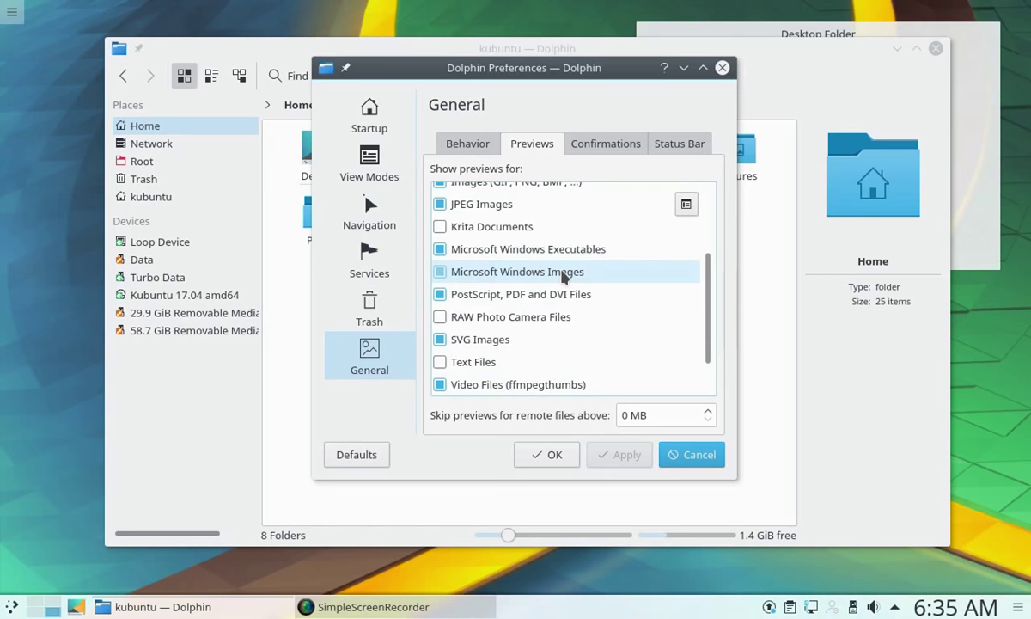
# Turn on the confirmation for moving files or folders to trash and apply the change
pyautogui.click(593, 144)
pyautogui.click(552, 192)
pyautogui.click(622, 455)
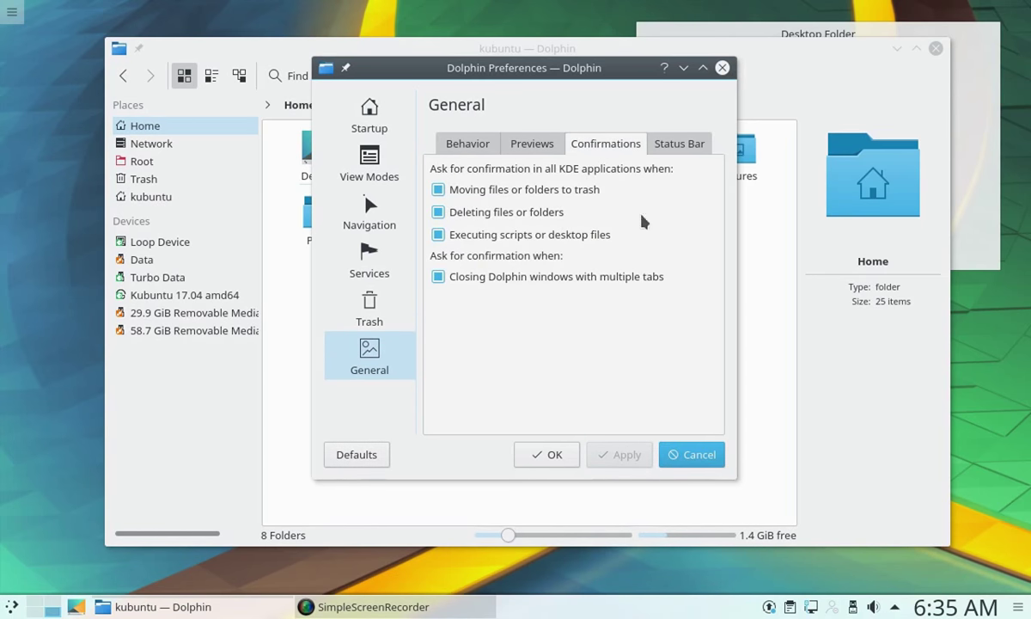
# View the Status Bar preferences, accept the Dolphin settings and close the file manager
pyautogui.click(662, 146)
pyautogui.click(550, 457)
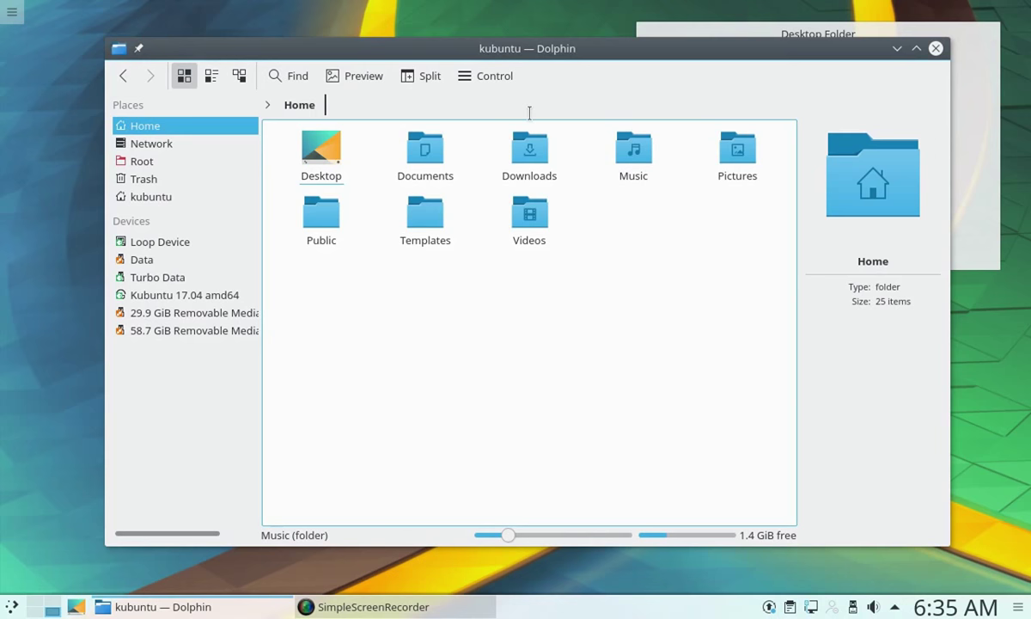
pyautogui.click(935, 49)
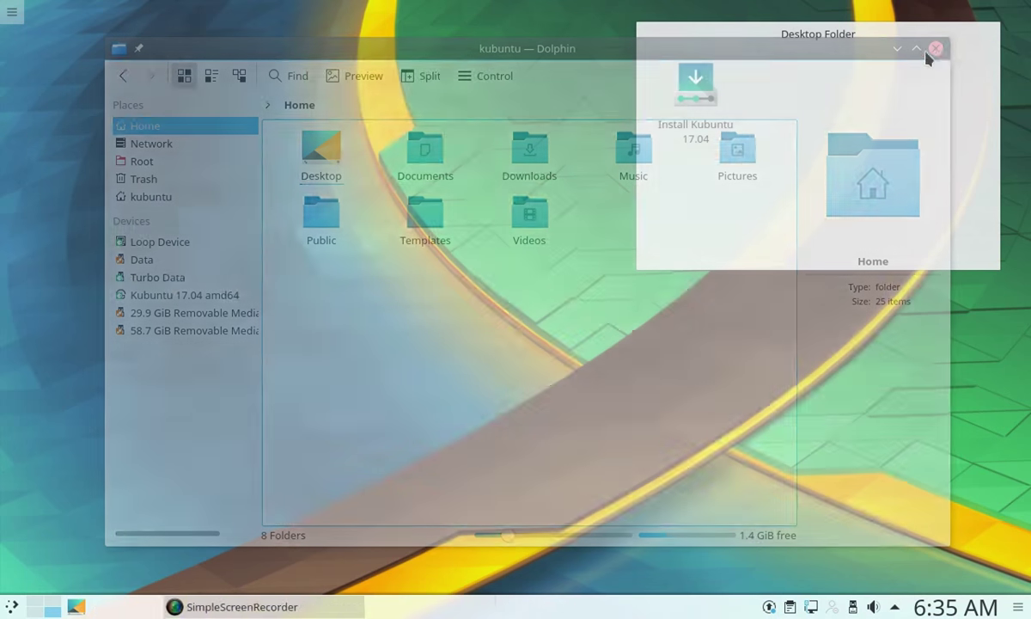
# Open the application launcher, browse the Mathematics and Science groups under Education, and return to All Applications
pyautogui.click(12, 605)
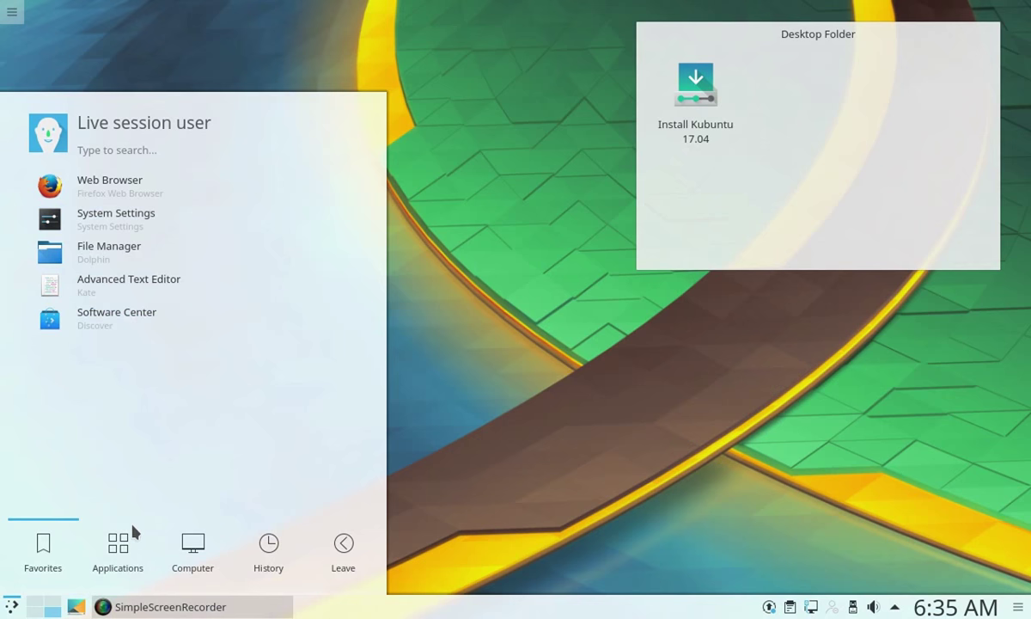
pyautogui.moveTo(129, 550)
pyautogui.click(187, 215)
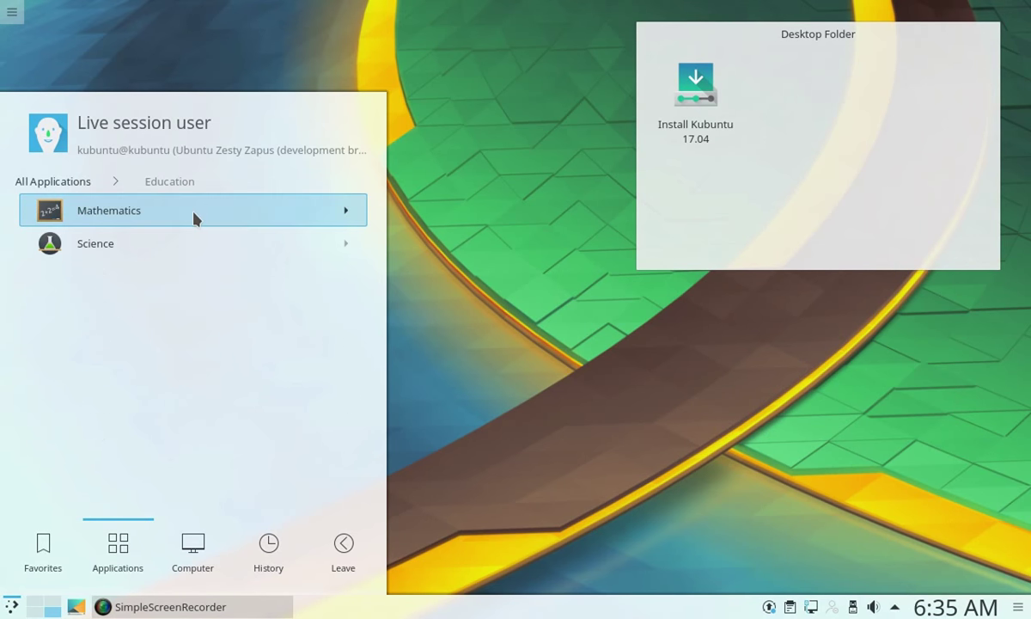
pyautogui.click(193, 216)
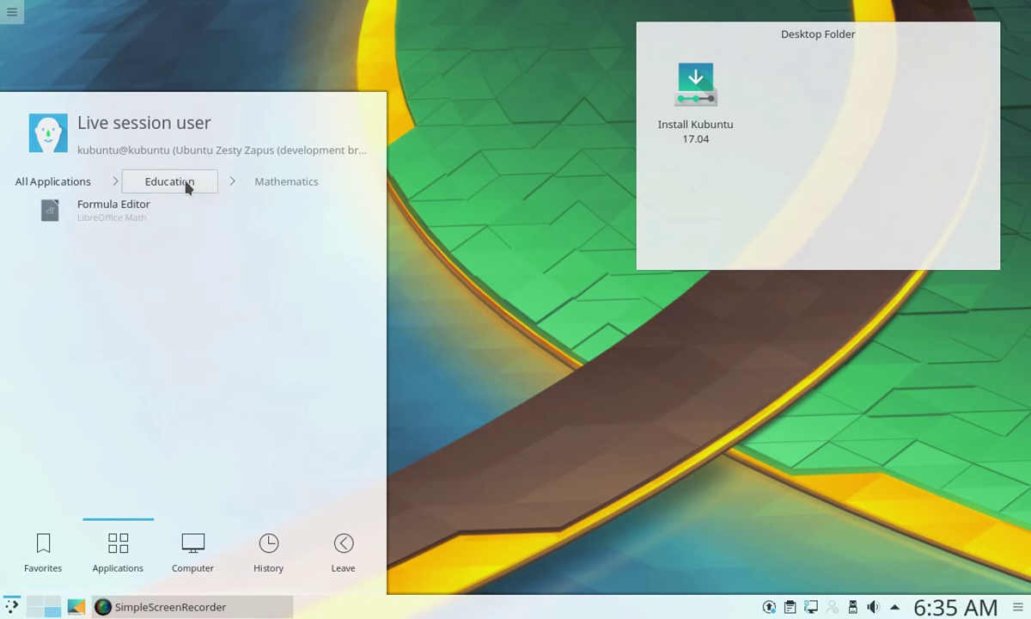
pyautogui.click(183, 182)
pyautogui.click(146, 243)
pyautogui.click(172, 183)
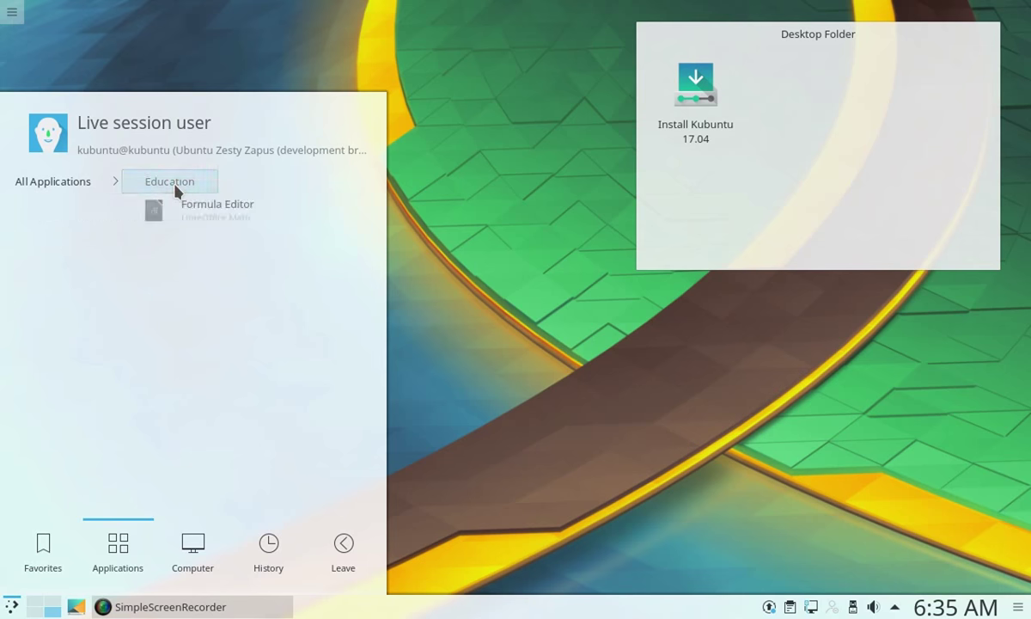
pyautogui.click(80, 186)
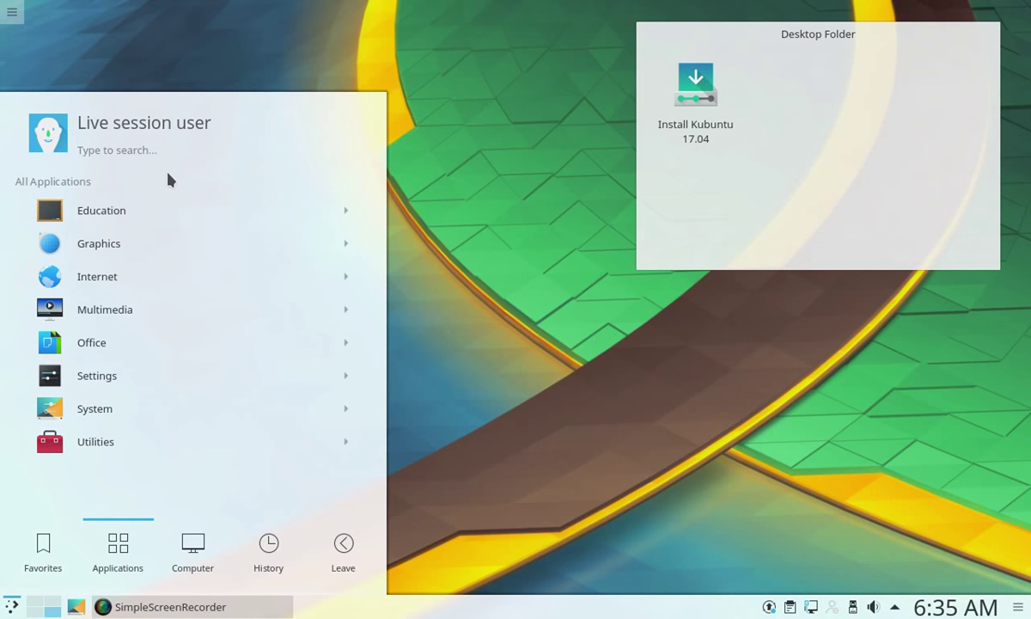
# Search the application launcher for "edit" and clear the search
pyautogui.write('edit')
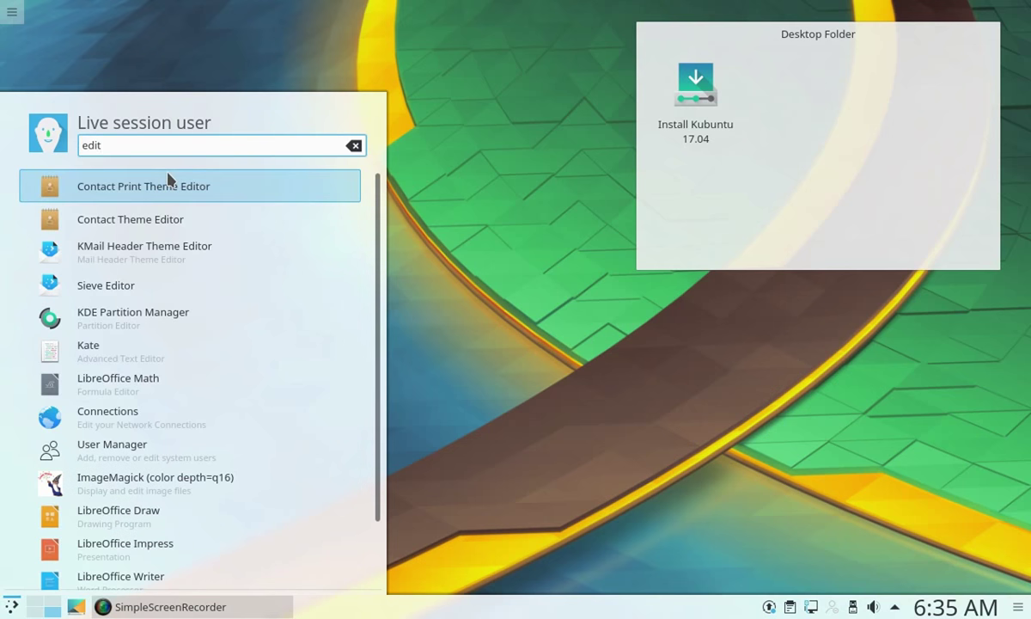
pyautogui.press('BackSpace')
pyautogui.press('BackSpace')
pyautogui.press('BackSpace')
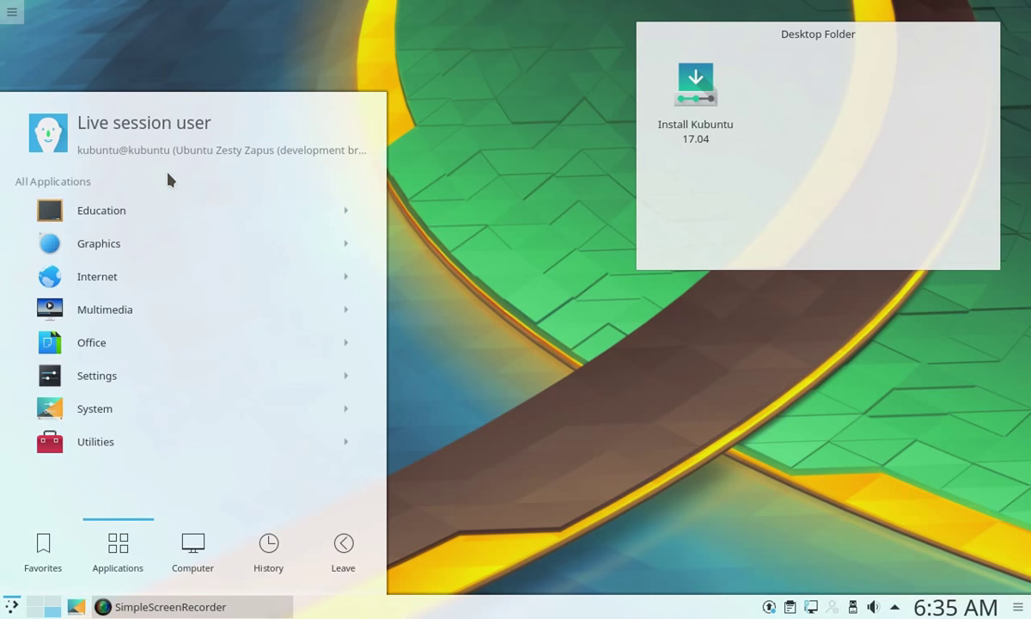
# Search the application launcher for "powe" and clear the search
pyautogui.write('powe')
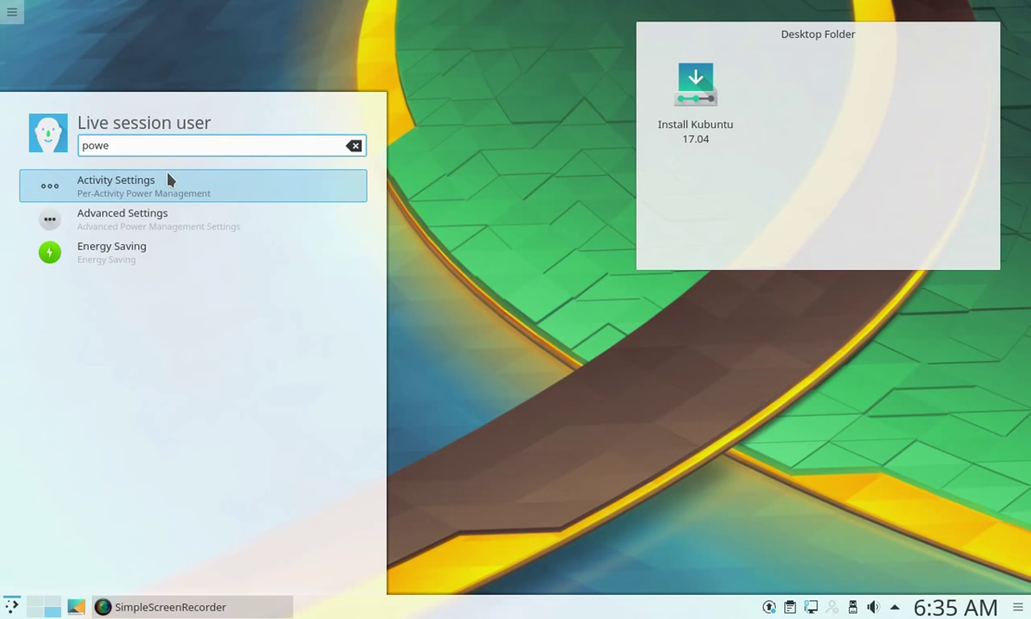
pyautogui.press('BackSpace')
pyautogui.press('BackSpace')
pyautogui.press('BackSpace')
pyautogui.press('BackSpace')
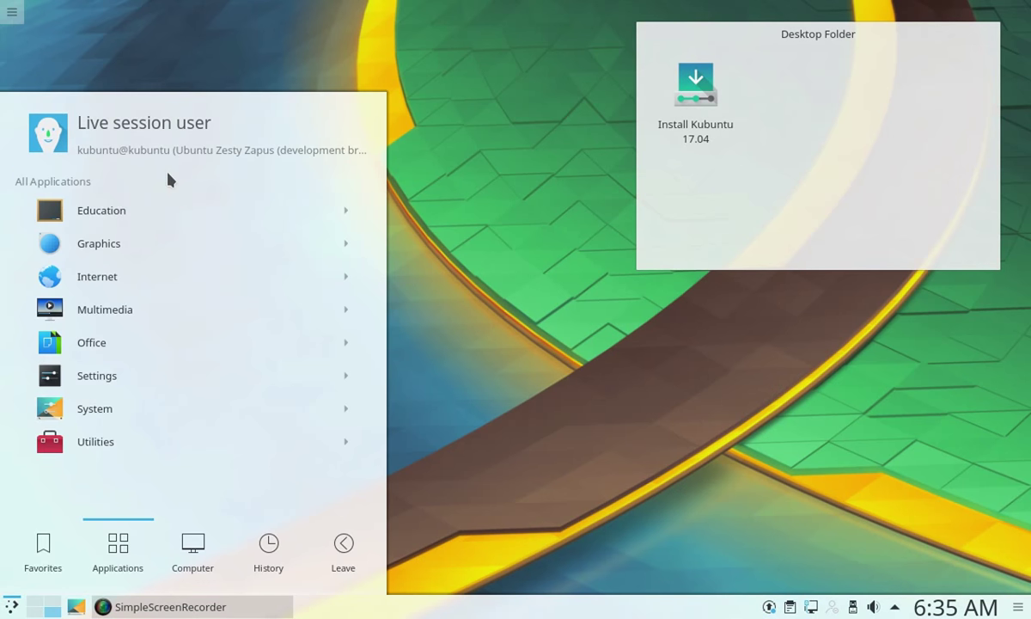
# Search the application launcher for "logout" and clear the search
pyautogui.write('logo')
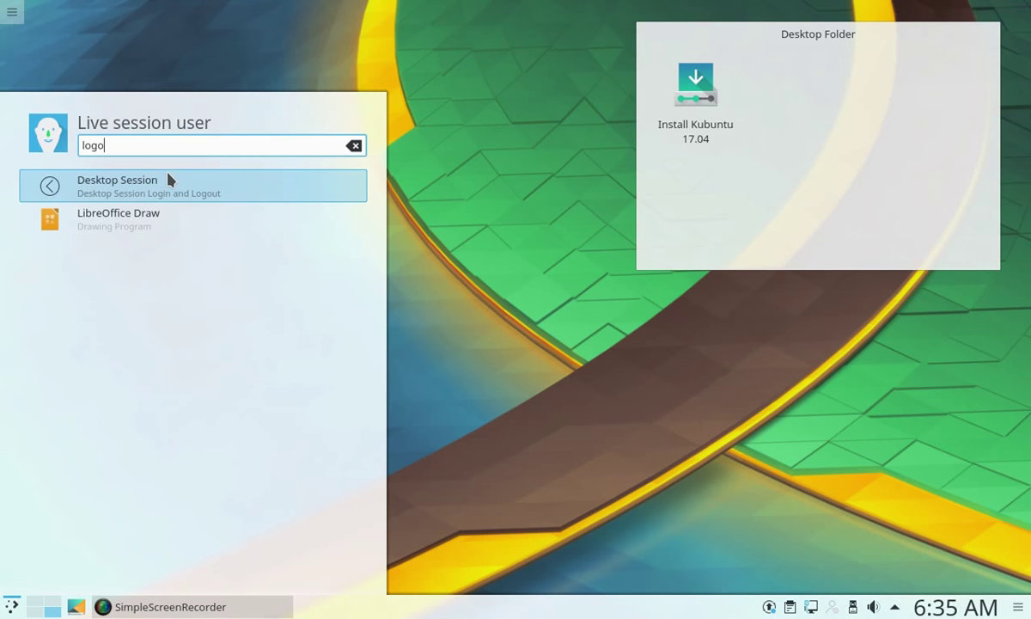
pyautogui.write('ut')
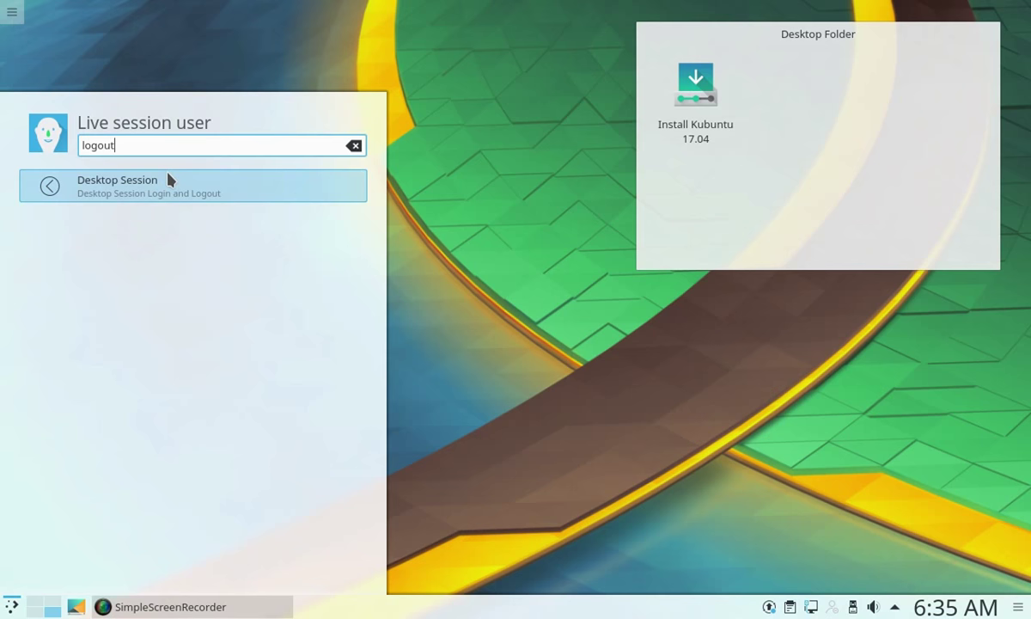
pyautogui.press('BackSpace')
pyautogui.press('BackSpace')
pyautogui.press('BackSpace')
pyautogui.press('BackSpace')
pyautogui.press('BackSpace')
pyautogui.press('BackSpace')
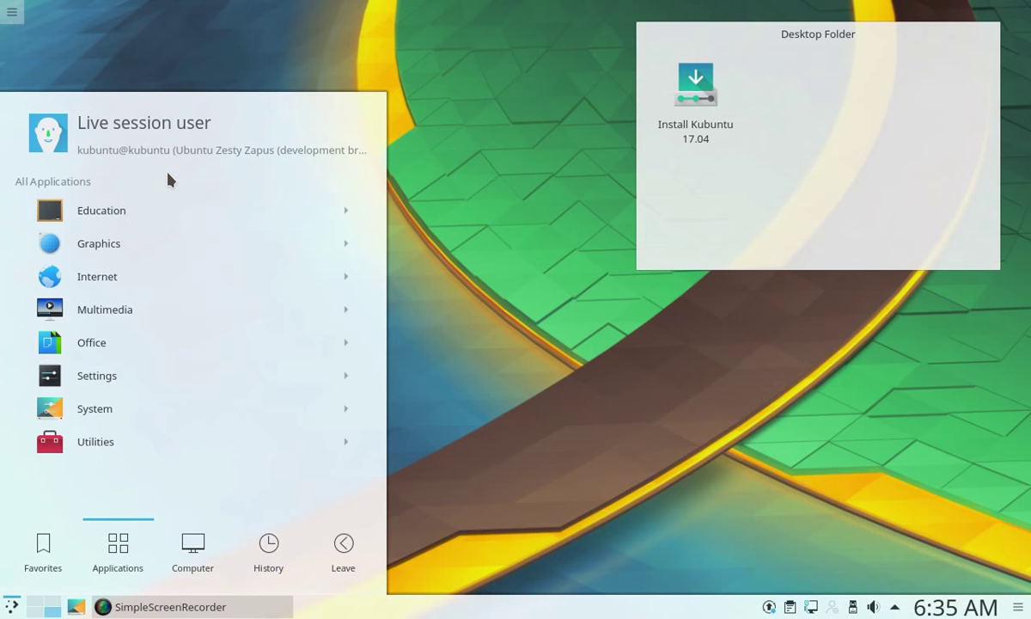
# Browse the applications in the Graphics category and look through the full Internet category
pyautogui.click(120, 240)
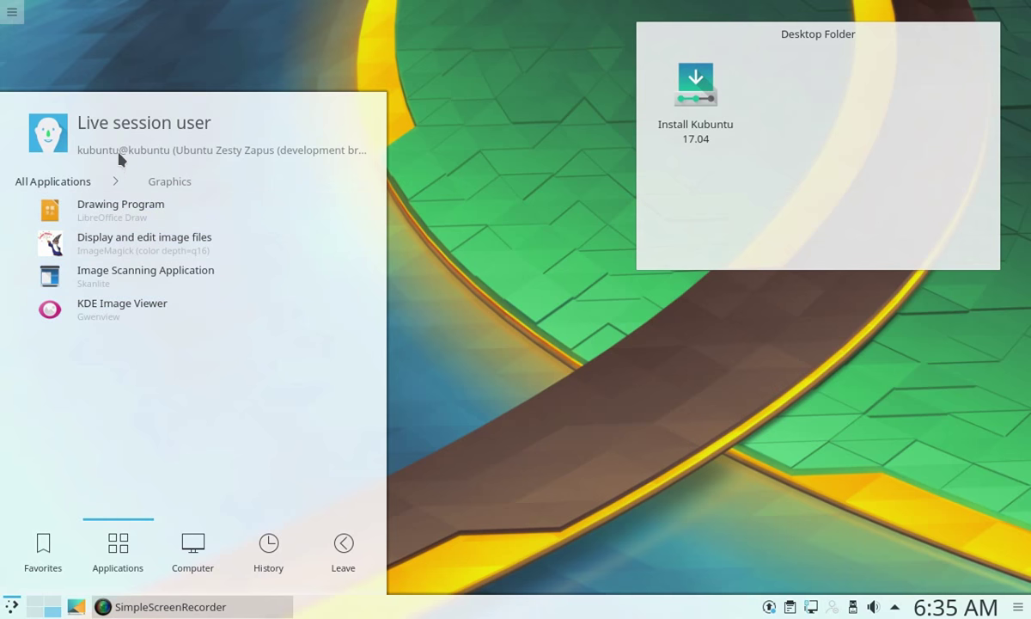
pyautogui.click(75, 185)
pyautogui.click(147, 279)
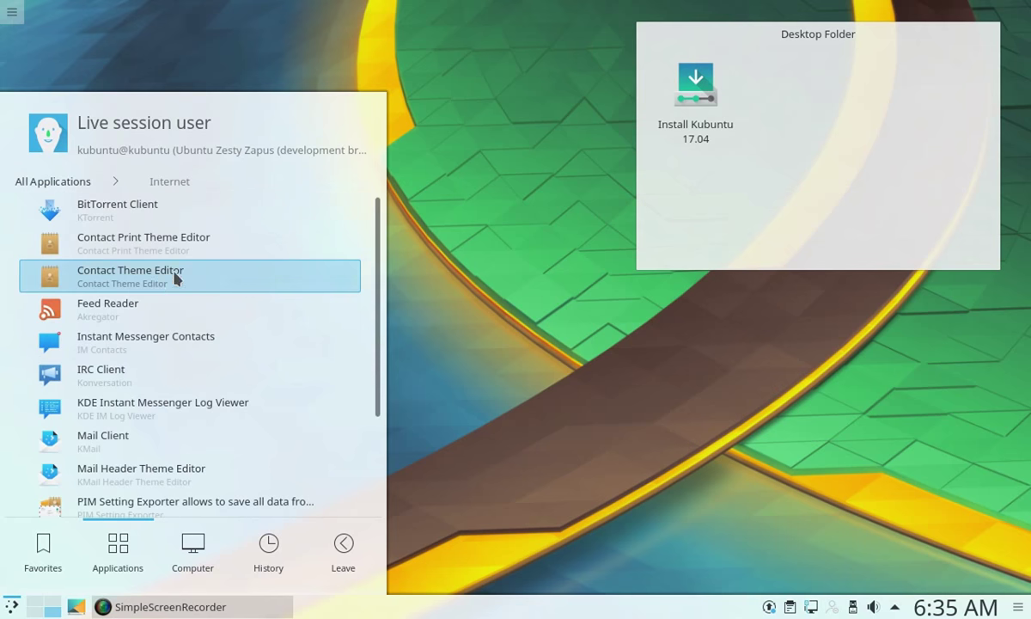
pyautogui.scroll(-2, 273, 403)
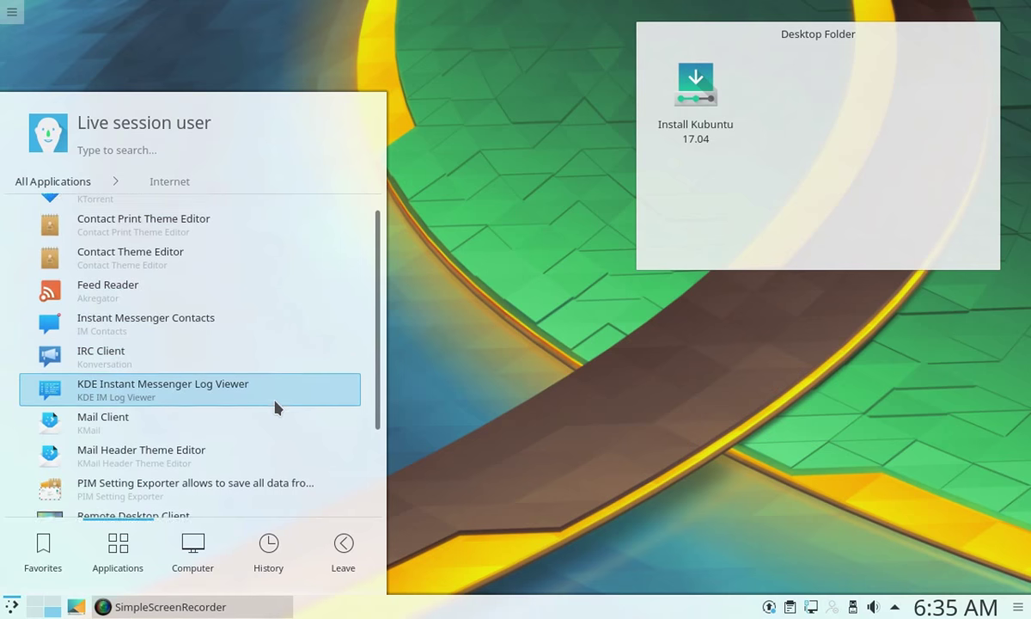
pyautogui.scroll(-3, 275, 407)
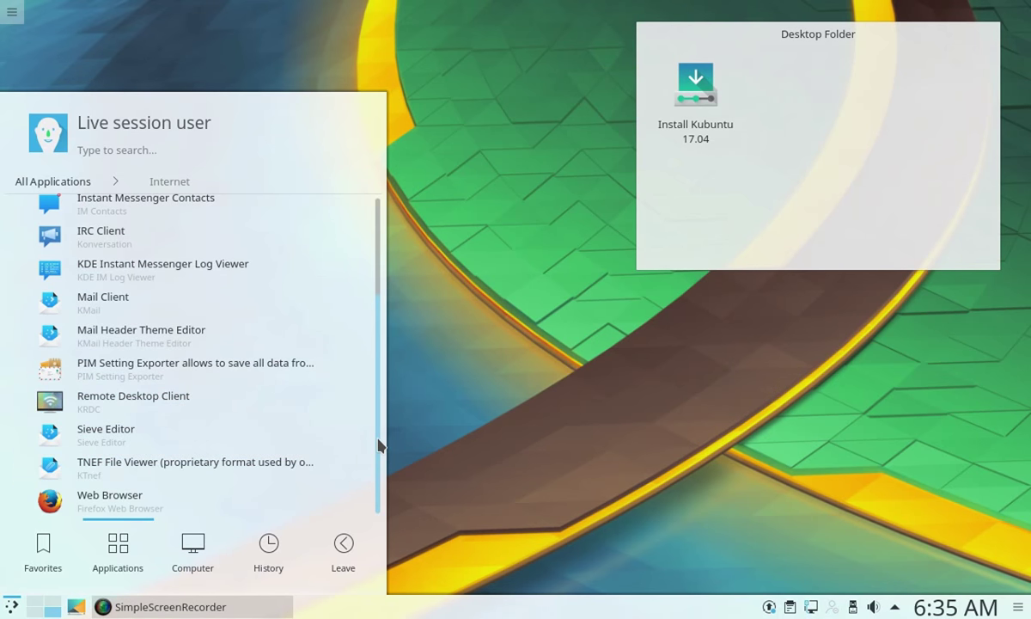
pyautogui.moveTo(380, 445); pyautogui.dragTo(379, 389)
# Launch the Amarok audio player from the Multimedia category of the application launcher
pyautogui.click(55, 181)
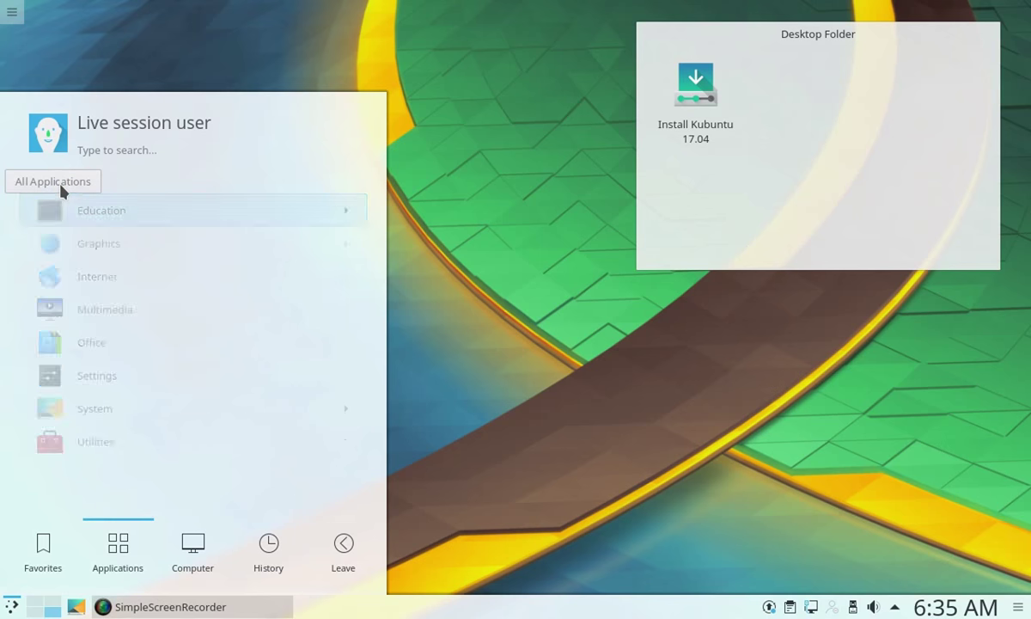
pyautogui.click(118, 310)
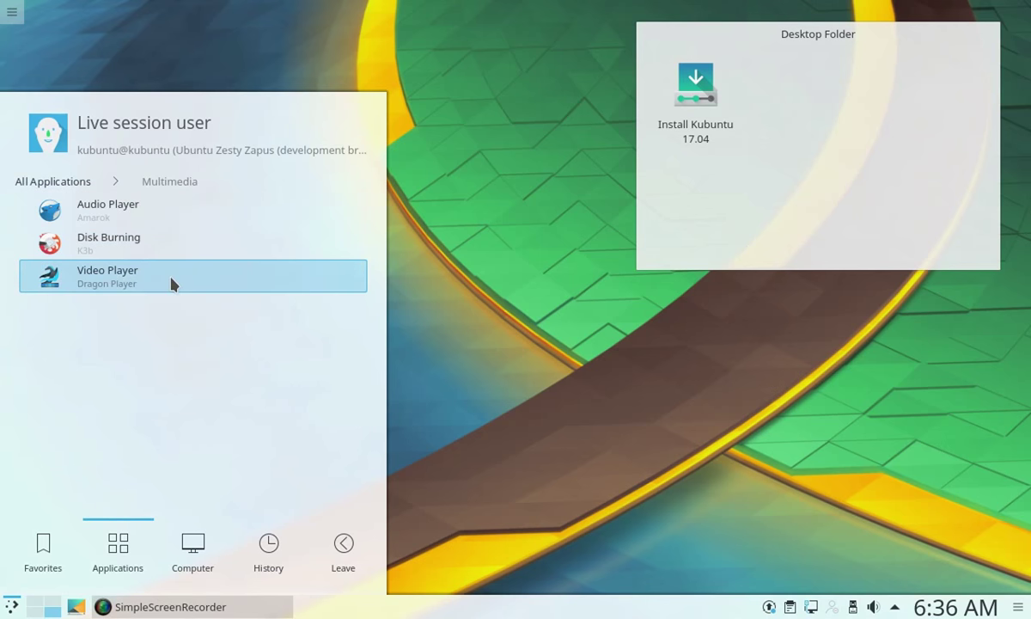
pyautogui.click(168, 217)
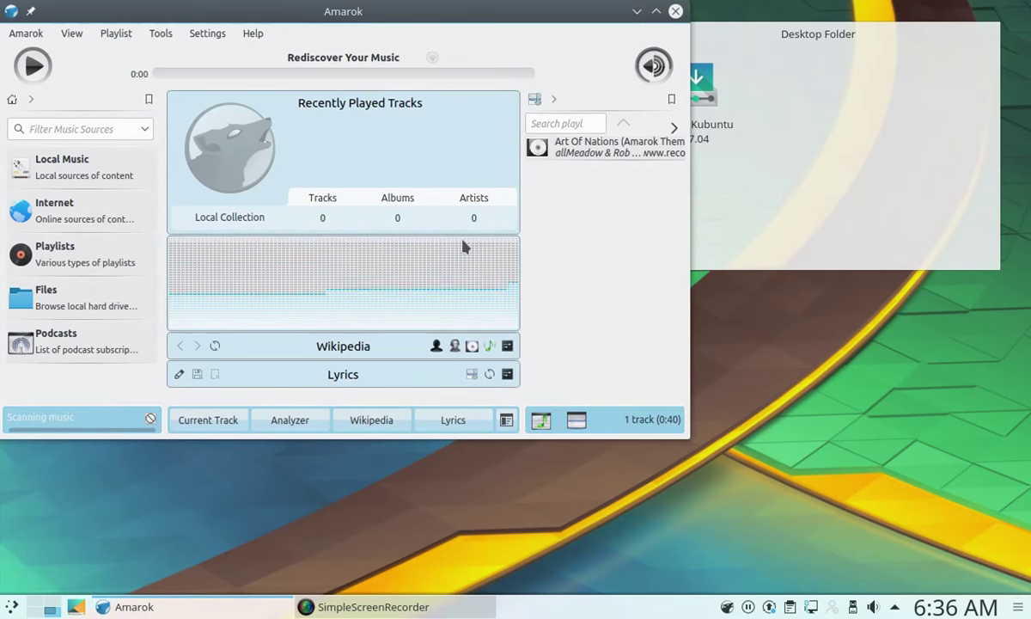
# Move the Amarok window away from the screen corner and enlarge it, dismissing its connection error notices
pyautogui.moveTo(359, 43); pyautogui.dragTo(440, 92)
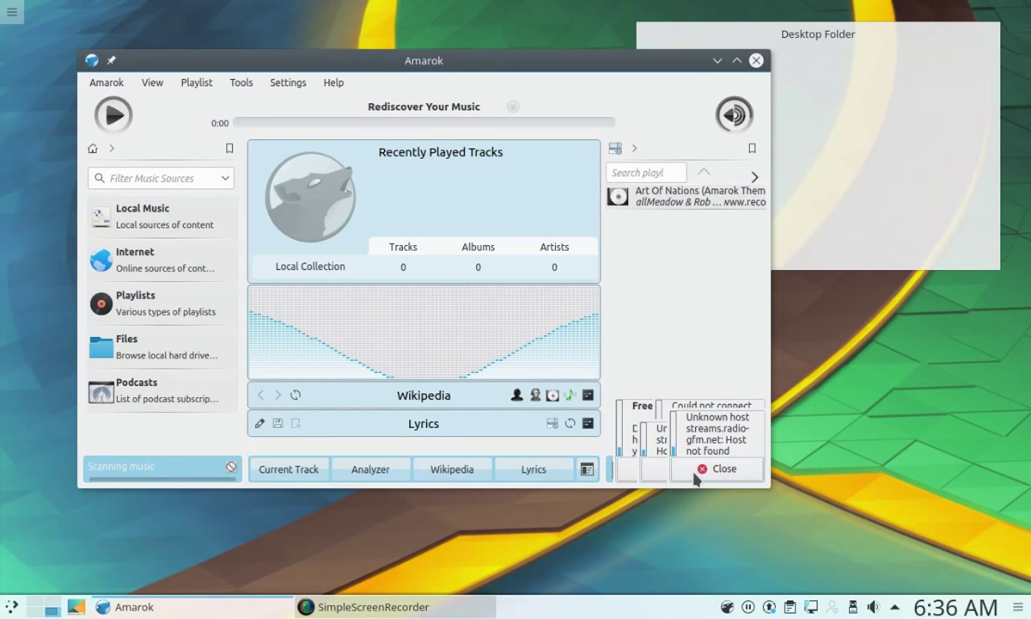
pyautogui.click(695, 469)
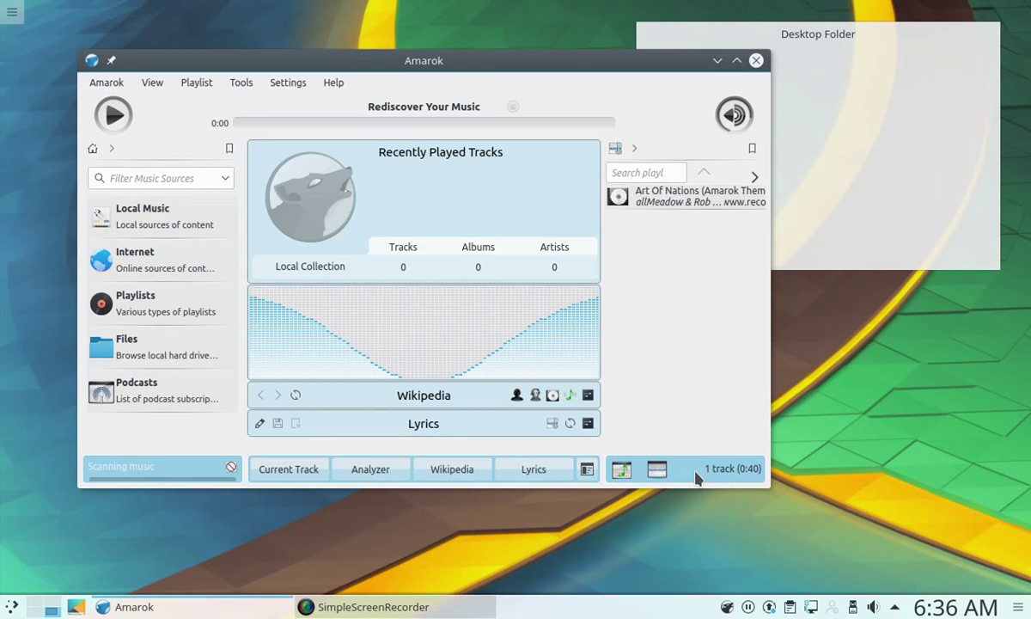
pyautogui.click(823, 512)
pyautogui.click(748, 484)
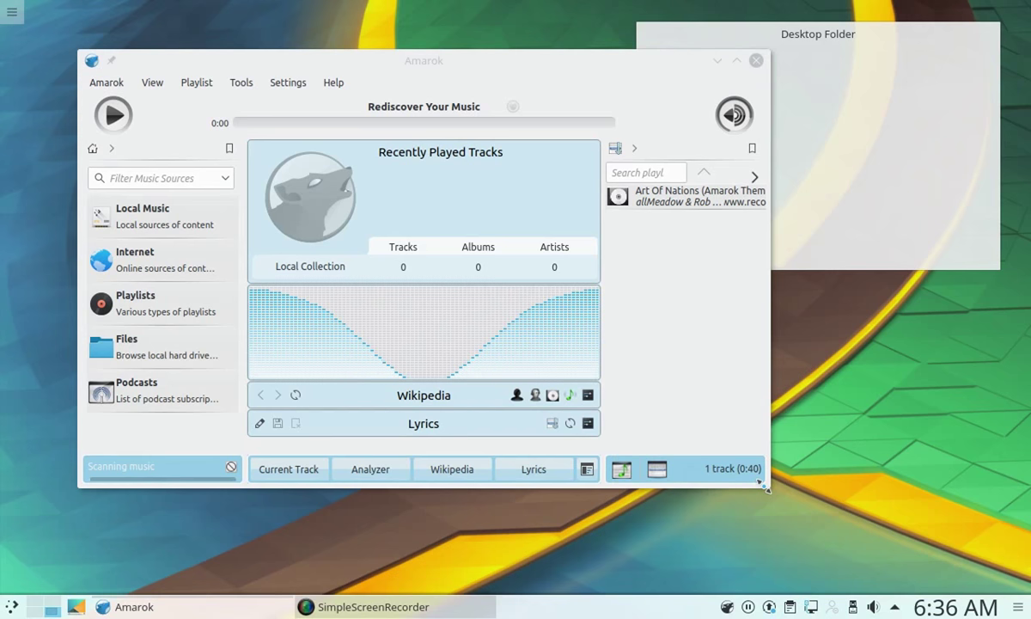
pyautogui.moveTo(763, 487); pyautogui.dragTo(931, 541)
# Play the Art Of Nations (Amarok Theme) track, then mute and unmute Amarok through its task manager entry
pyautogui.doubleClick(824, 197)
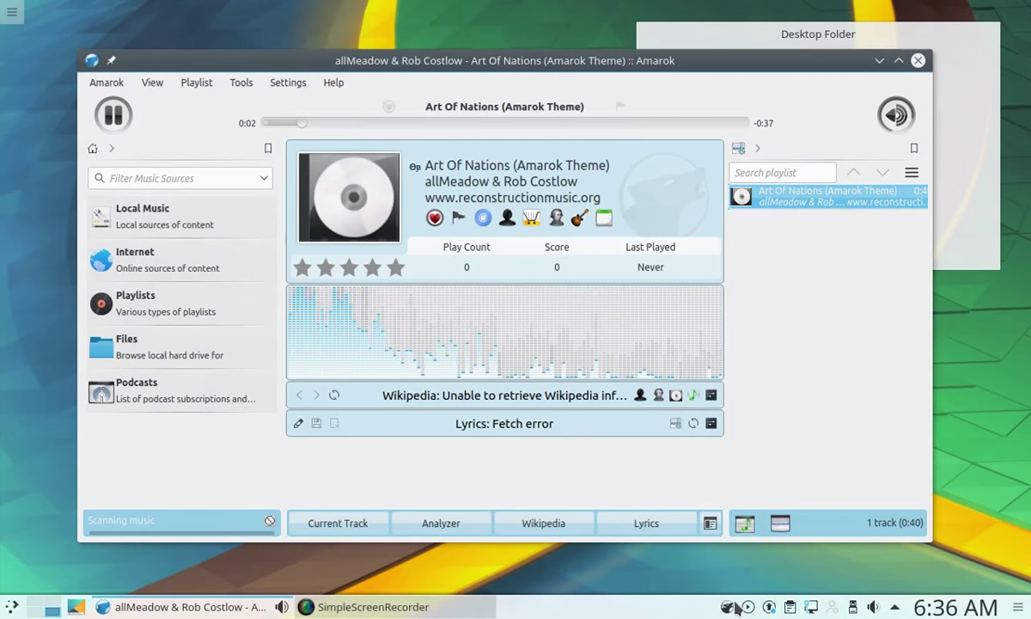
pyautogui.rightClick(269, 608)
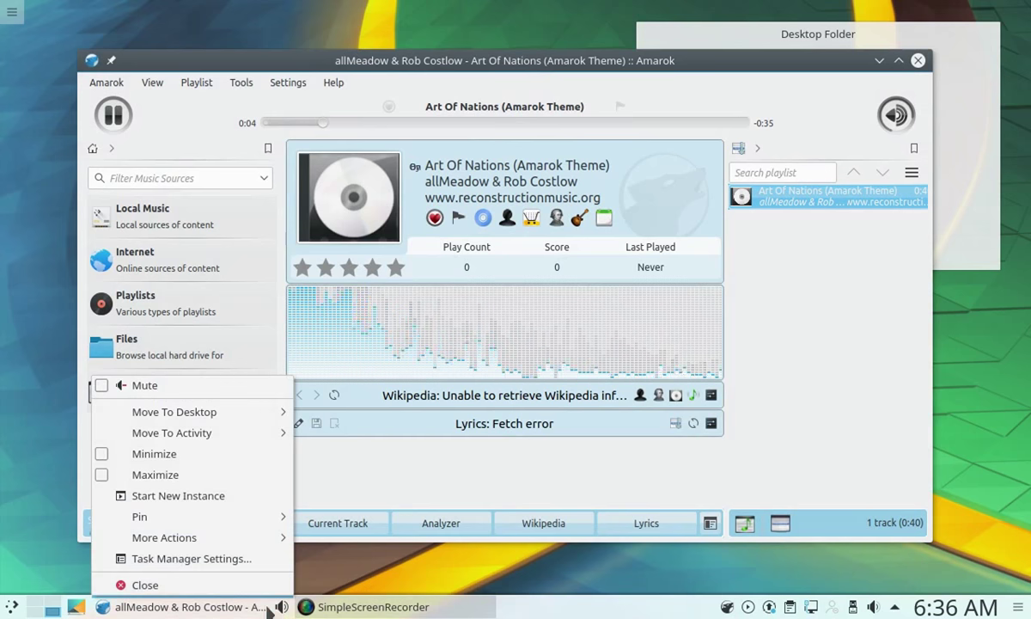
pyautogui.click(237, 386)
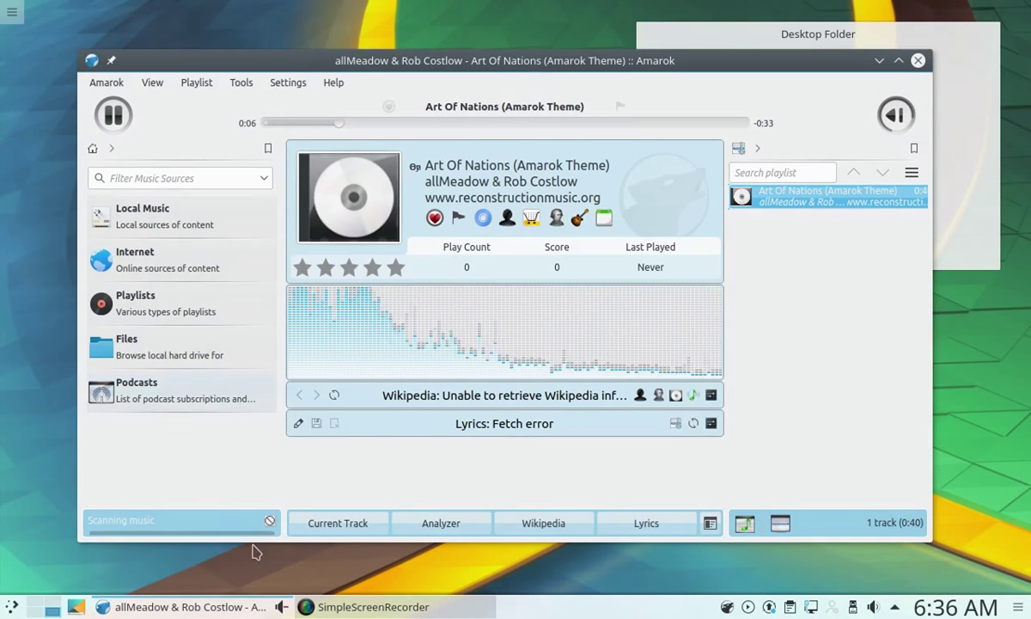
pyautogui.rightClick(247, 608)
pyautogui.click(228, 364)
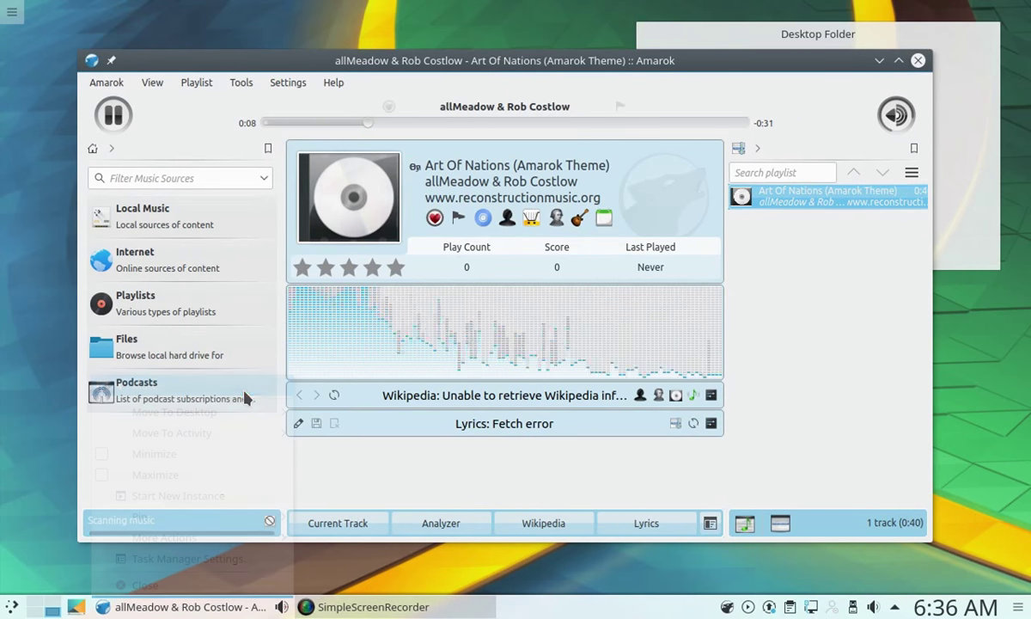
# Hide the Amarok window to the system tray and bring it back
pyautogui.click(727, 607)
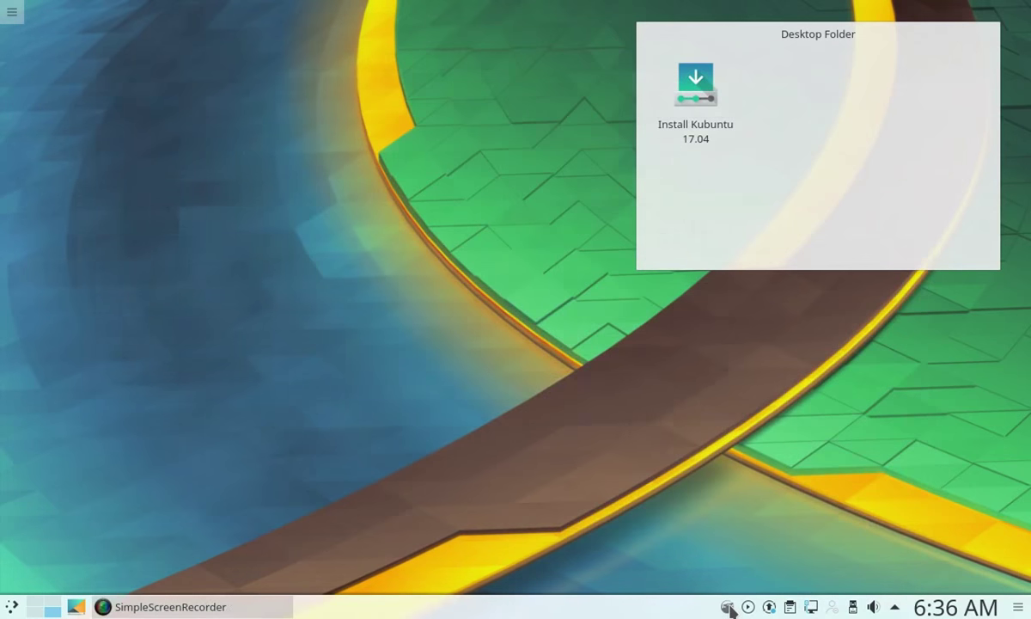
pyautogui.click(728, 607)
# Use the system tray's Media Player controls to pause and resume the track, seek back near its start and skip forward
pyautogui.click(748, 606)
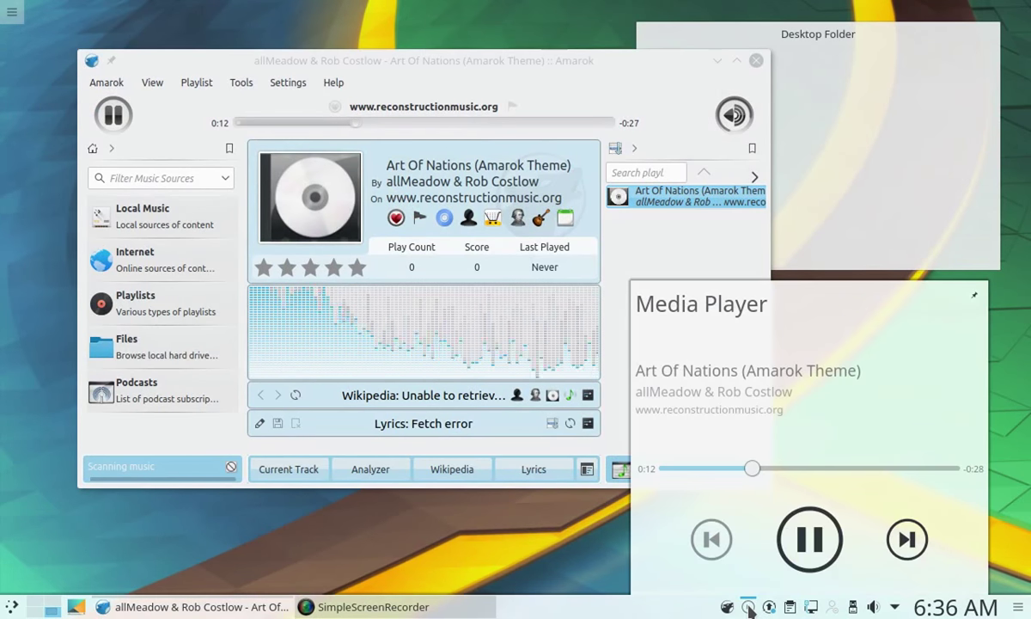
pyautogui.click(798, 501)
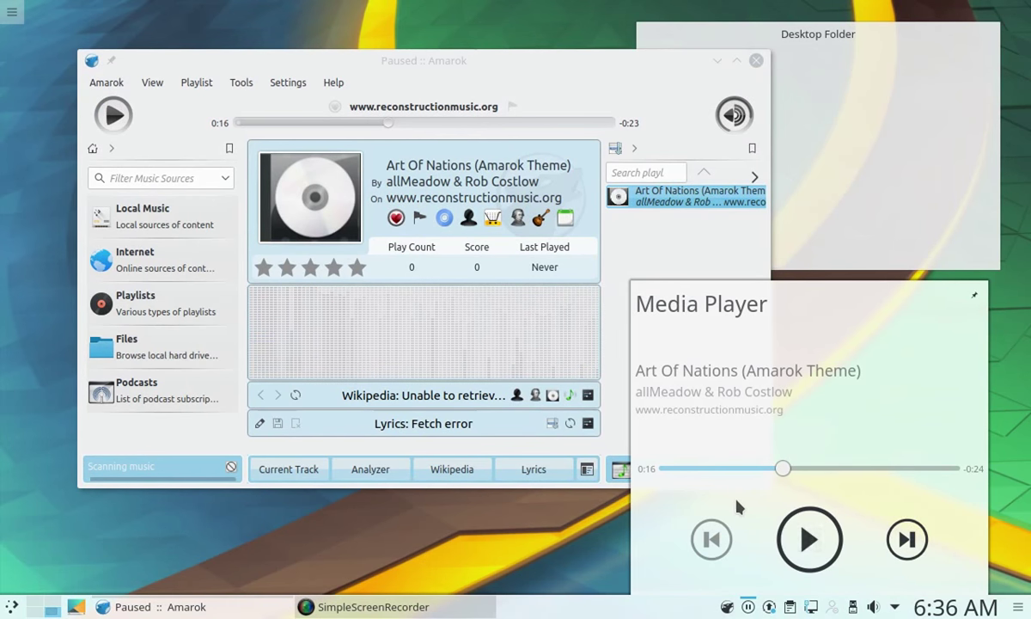
pyautogui.click(808, 536)
pyautogui.moveTo(785, 470); pyautogui.dragTo(664, 475)
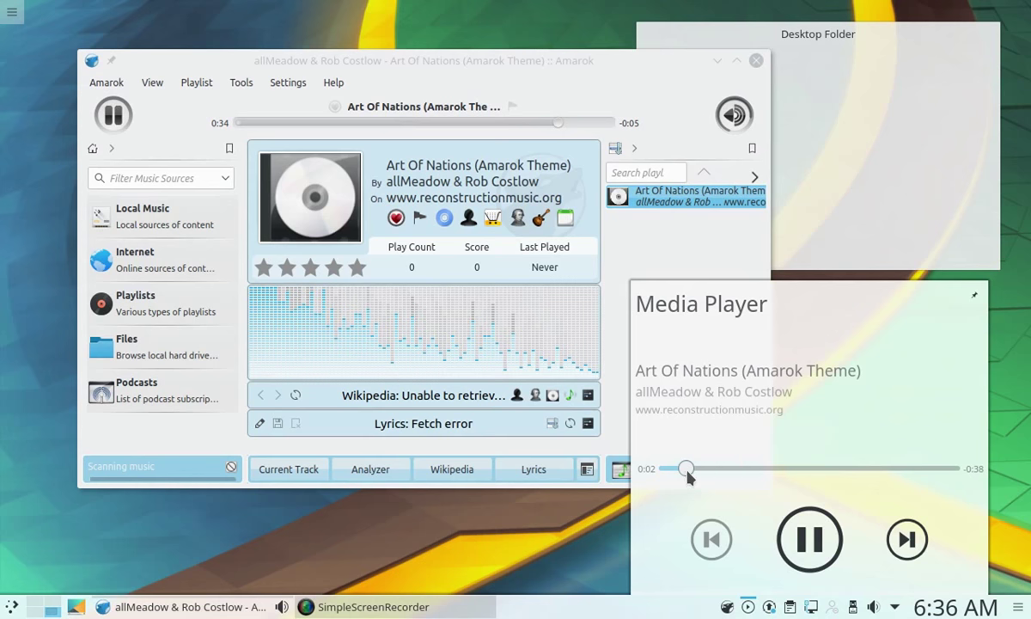
pyautogui.click(910, 539)
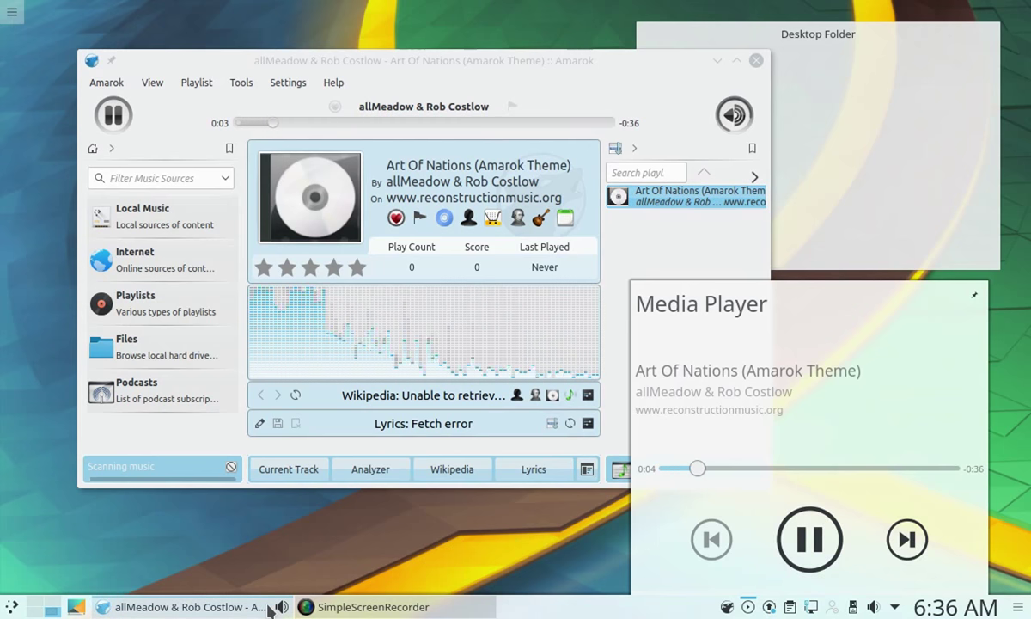
# Close the Amarok window, quit Amarok completely from the system tray and confirm quitting
pyautogui.moveTo(250, 607)
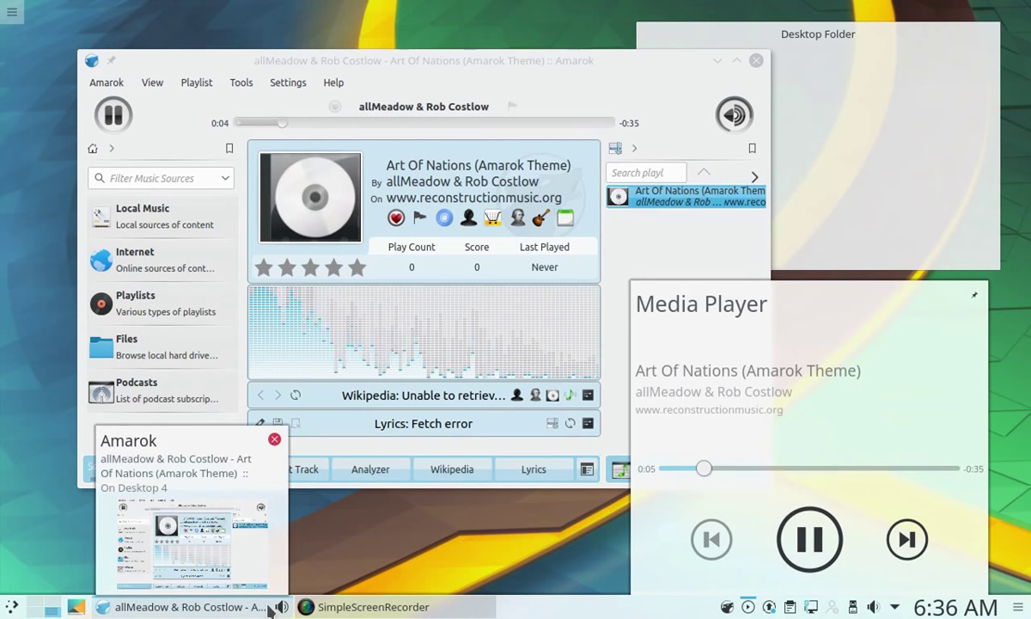
pyautogui.click(274, 439)
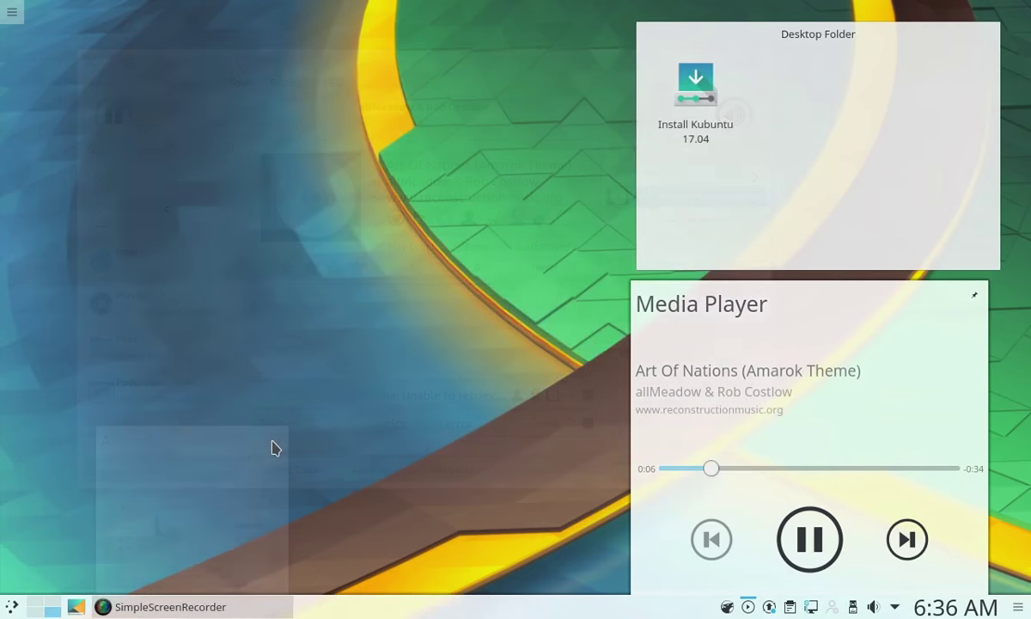
pyautogui.rightClick(749, 607)
pyautogui.click(727, 608)
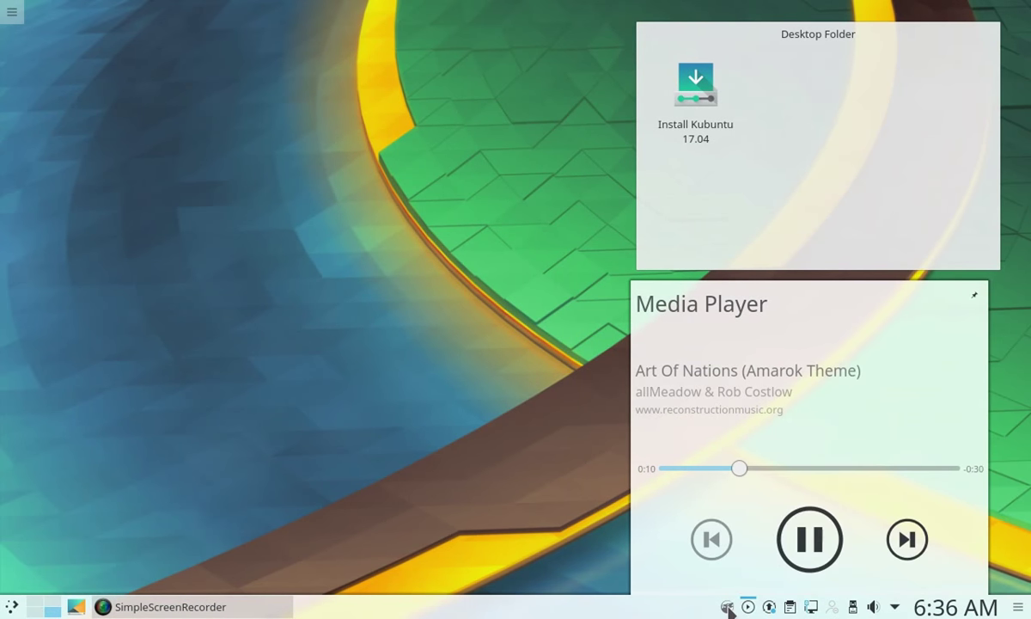
pyautogui.rightClick(728, 608)
pyautogui.click(761, 548)
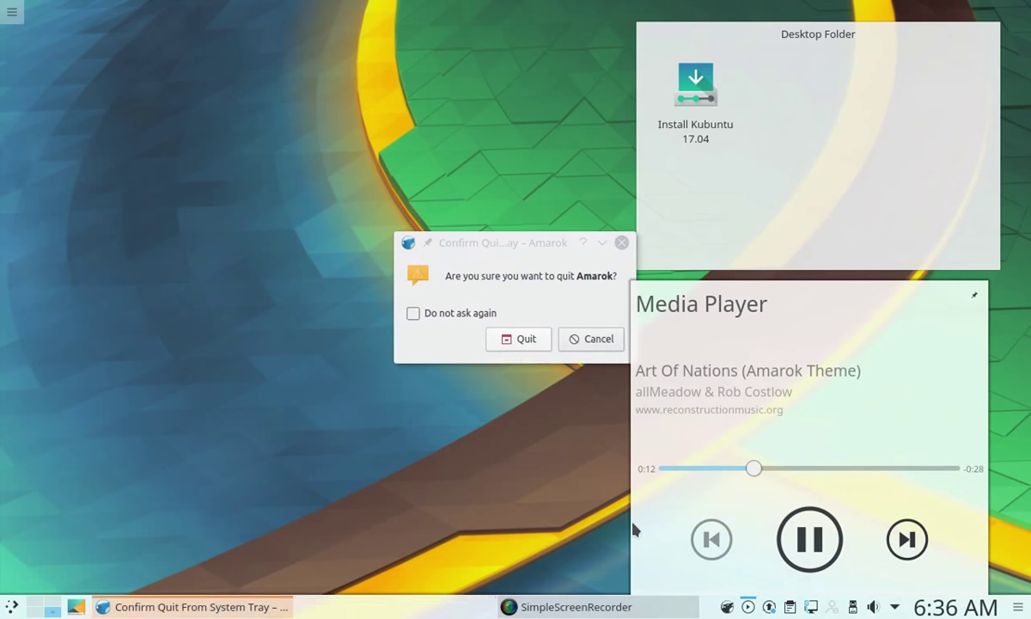
pyautogui.click(519, 341)
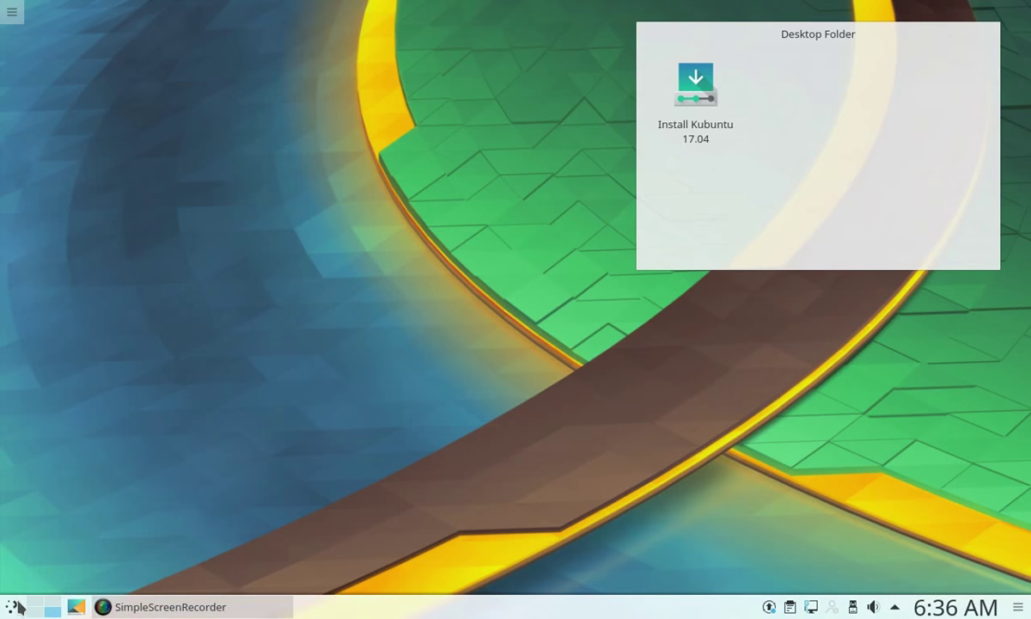
# Launch the LibreOffice Writer word processor from the Office applications category
pyautogui.click(12, 606)
pyautogui.click(118, 550)
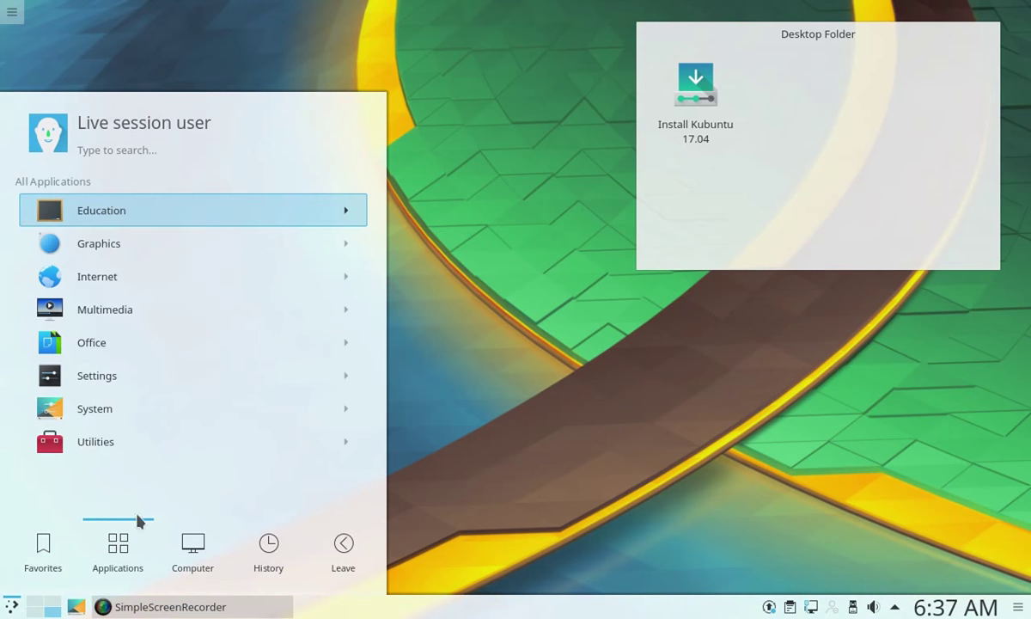
pyautogui.click(142, 340)
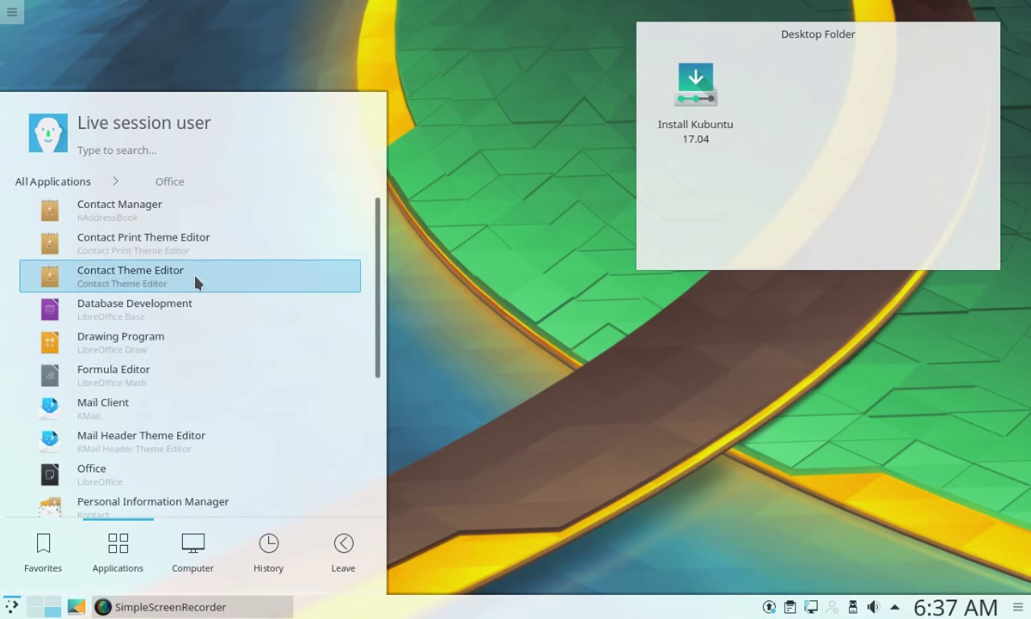
pyautogui.scroll(-3, 256, 348)
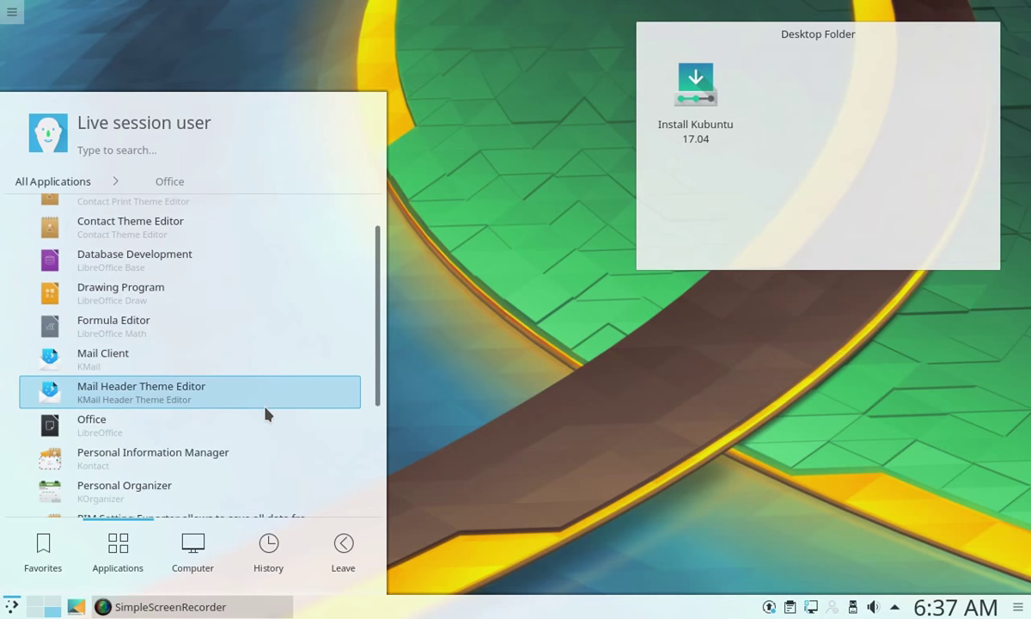
pyautogui.scroll(-1, 268, 423)
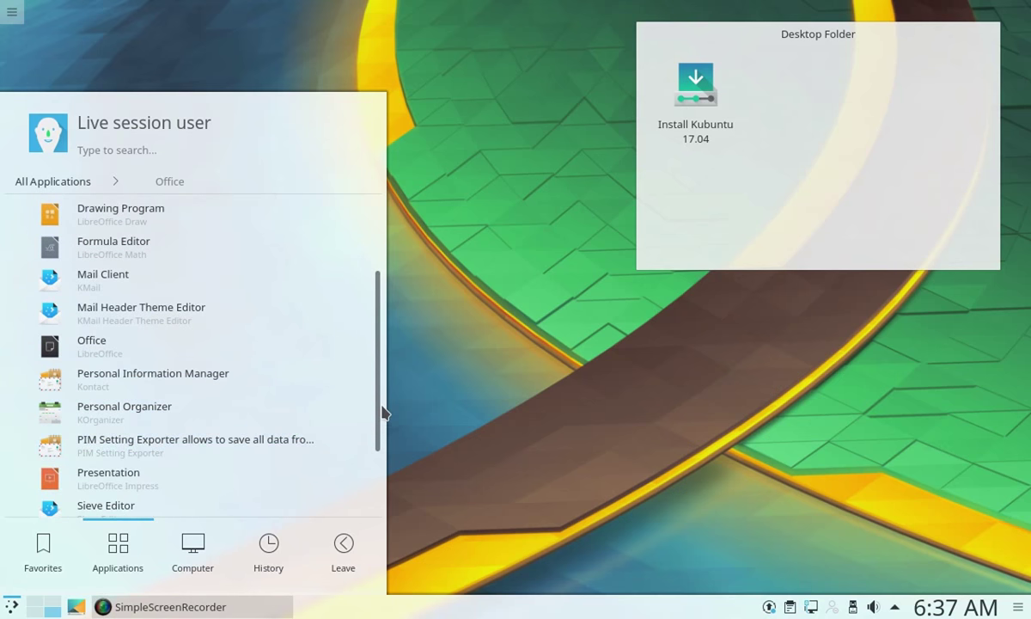
pyautogui.scroll(-3, 376, 464)
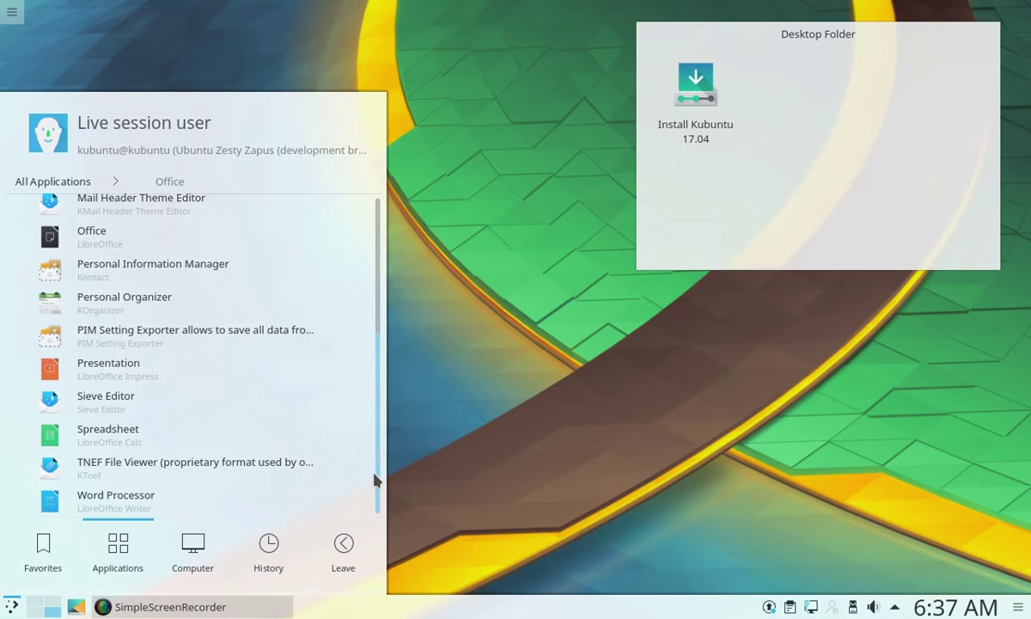
pyautogui.click(191, 501)
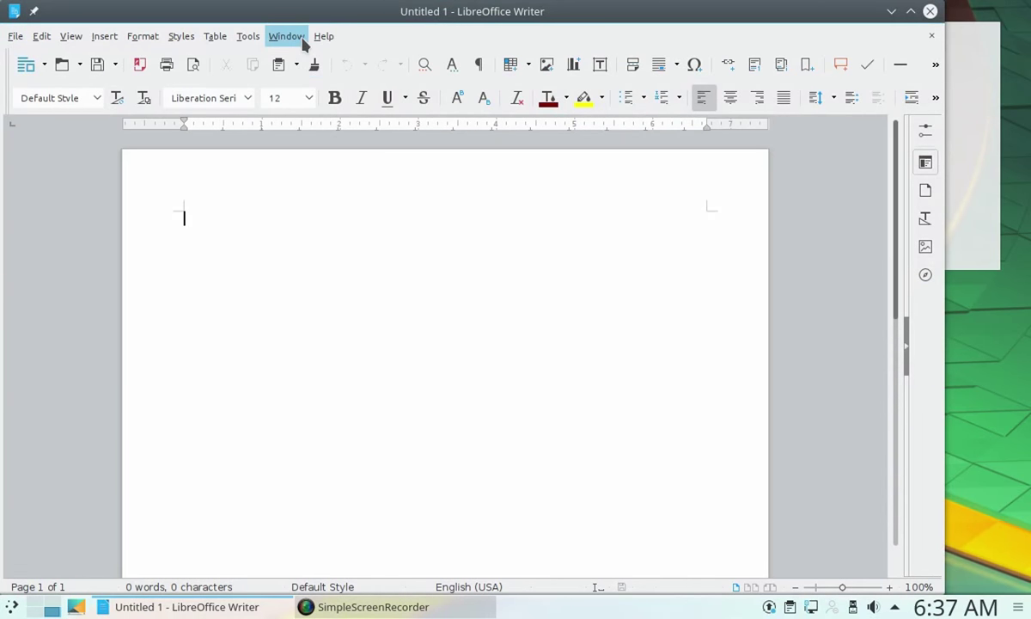
# Check the LibreOffice version and build details in its About information, then close the dialog
pyautogui.click(301, 40)
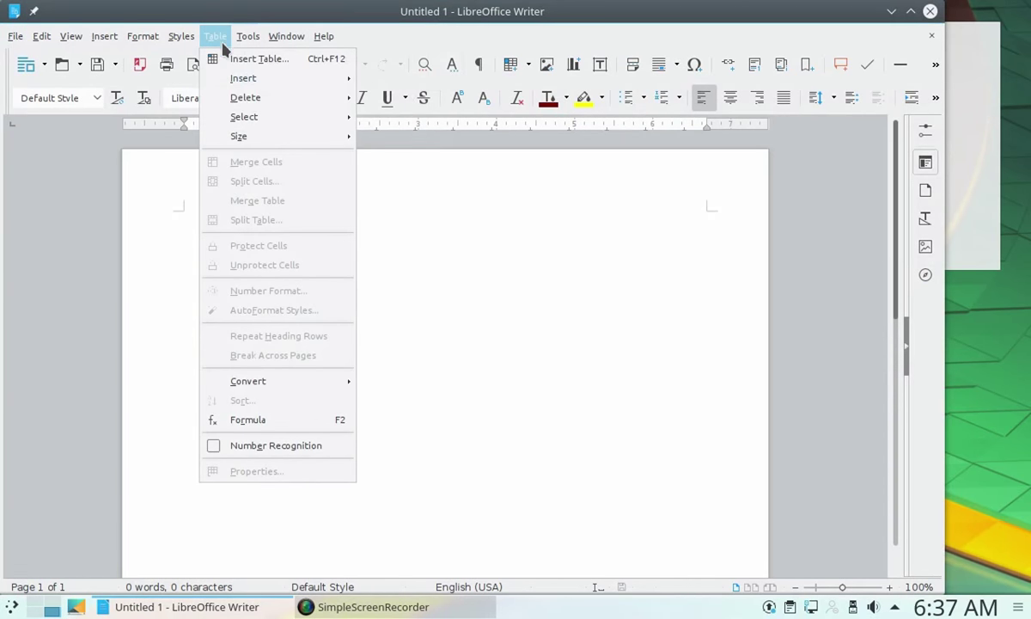
pyautogui.moveTo(321, 43)
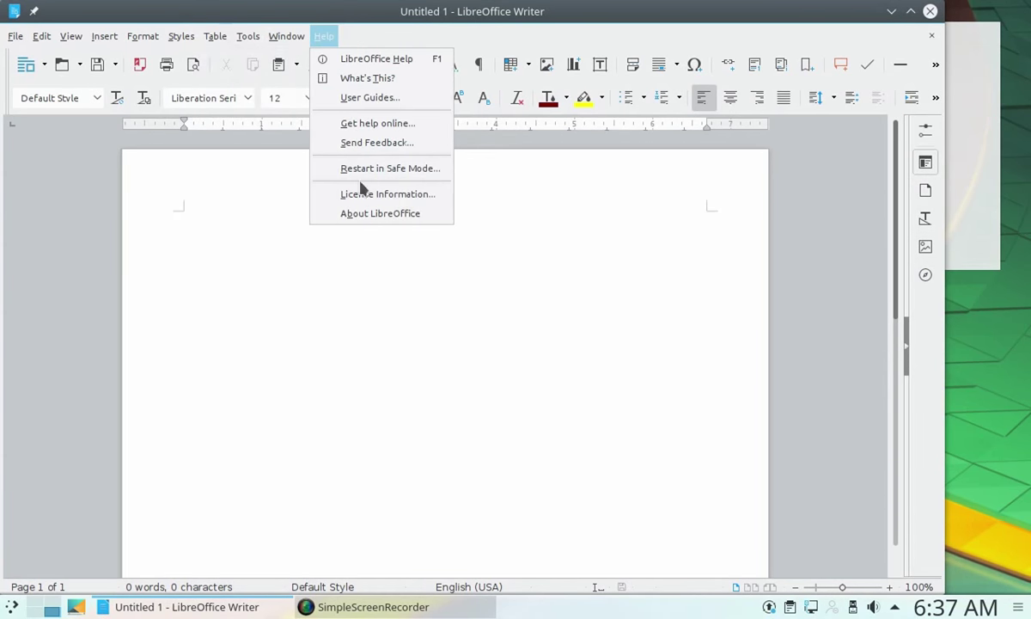
pyautogui.click(361, 213)
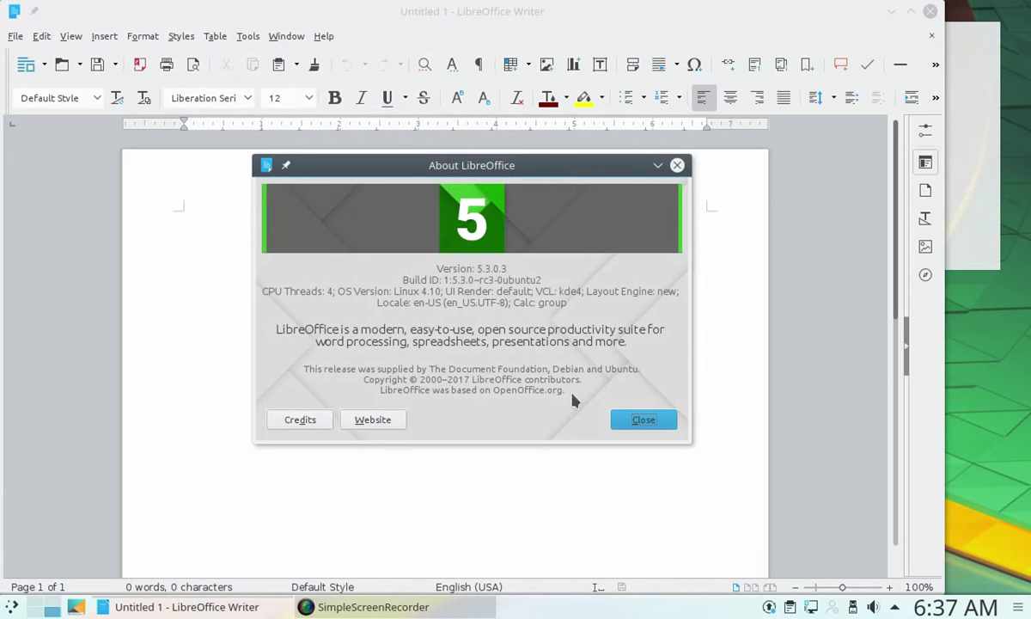
pyautogui.click(635, 421)
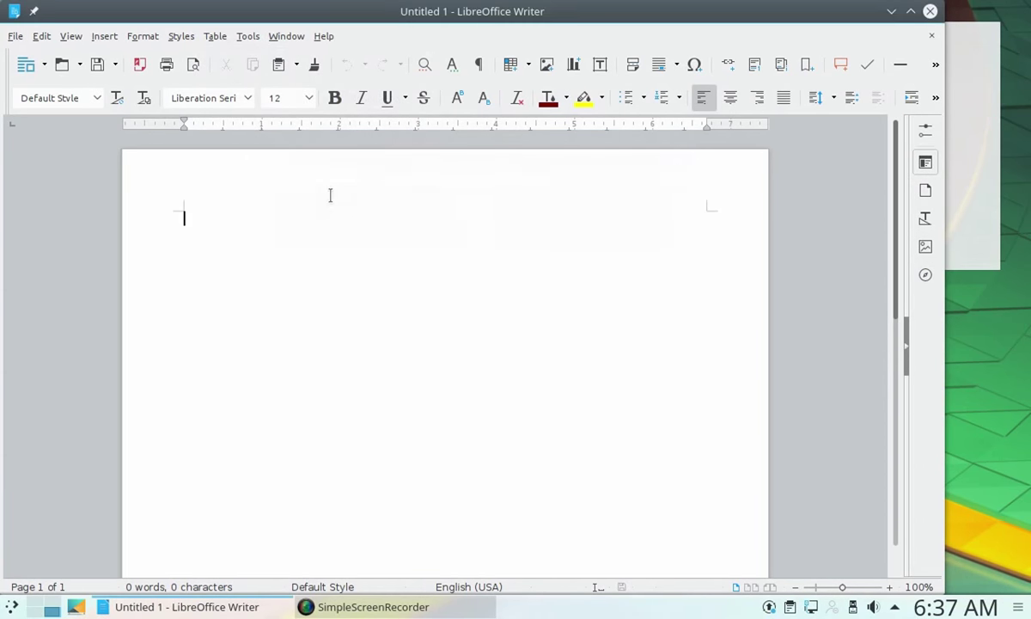
# Look through the available fonts and the file commands in Writer without choosing any
pyautogui.click(252, 100)
pyautogui.scroll(-5, 313, 258)
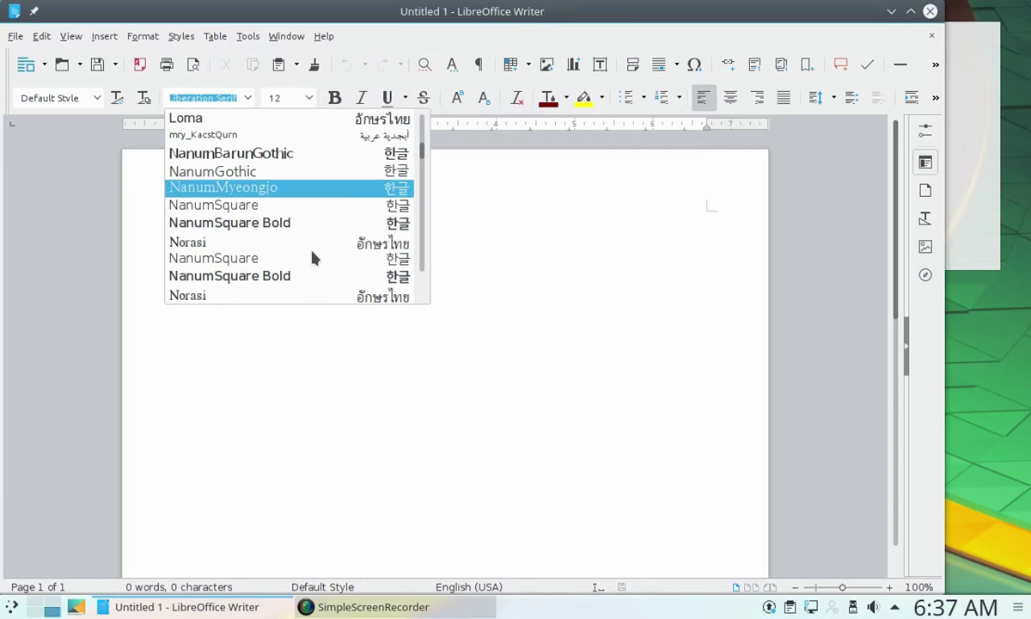
pyautogui.scroll(-3, 311, 206)
pyautogui.press('Escape')
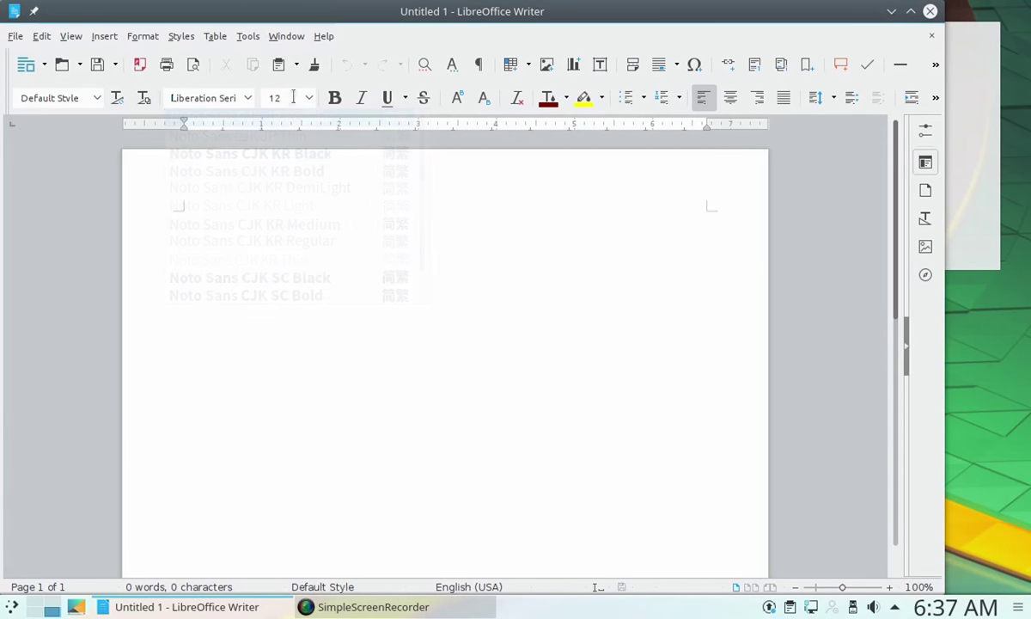
pyautogui.click(23, 37)
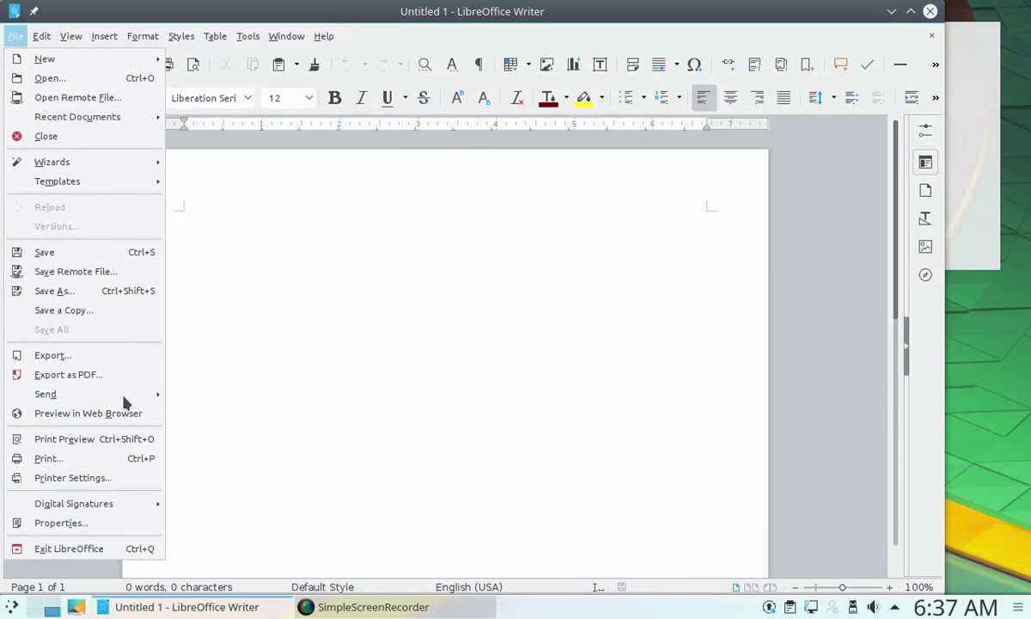
pyautogui.click(431, 414)
# Maximize the empty Writer document window and close it
pyautogui.click(909, 13)
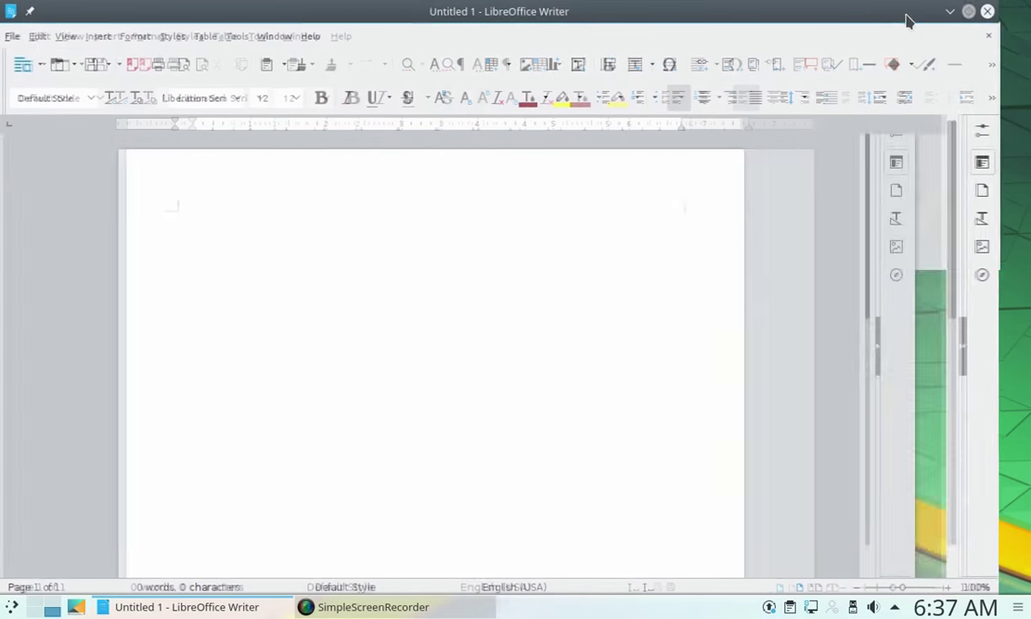
pyautogui.click(1020, 12)
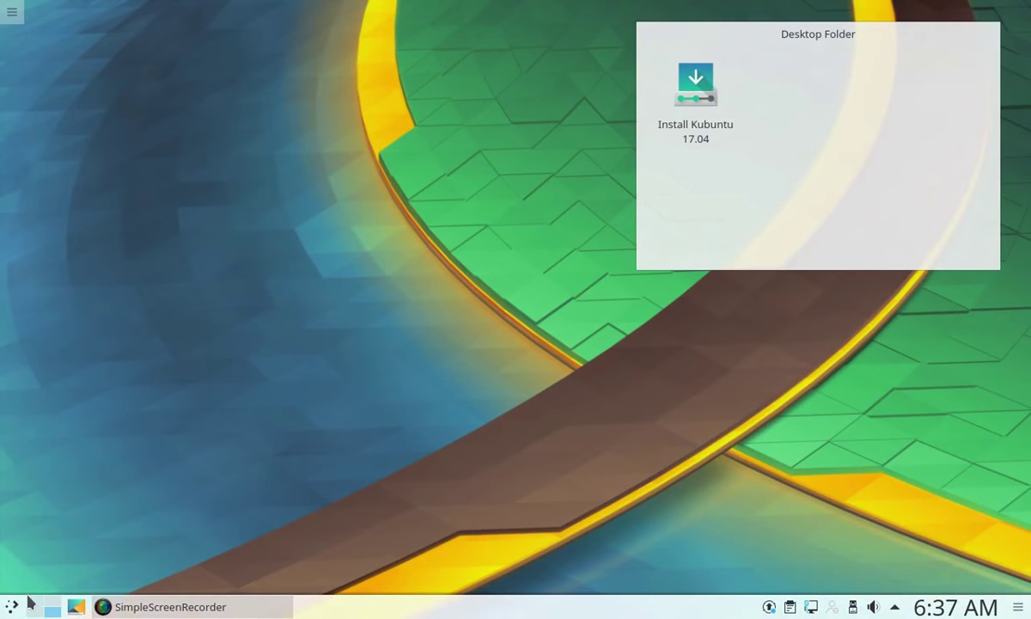
# Launch the KAddressBook contact manager from the Office applications category
pyautogui.click(12, 606)
pyautogui.click(115, 554)
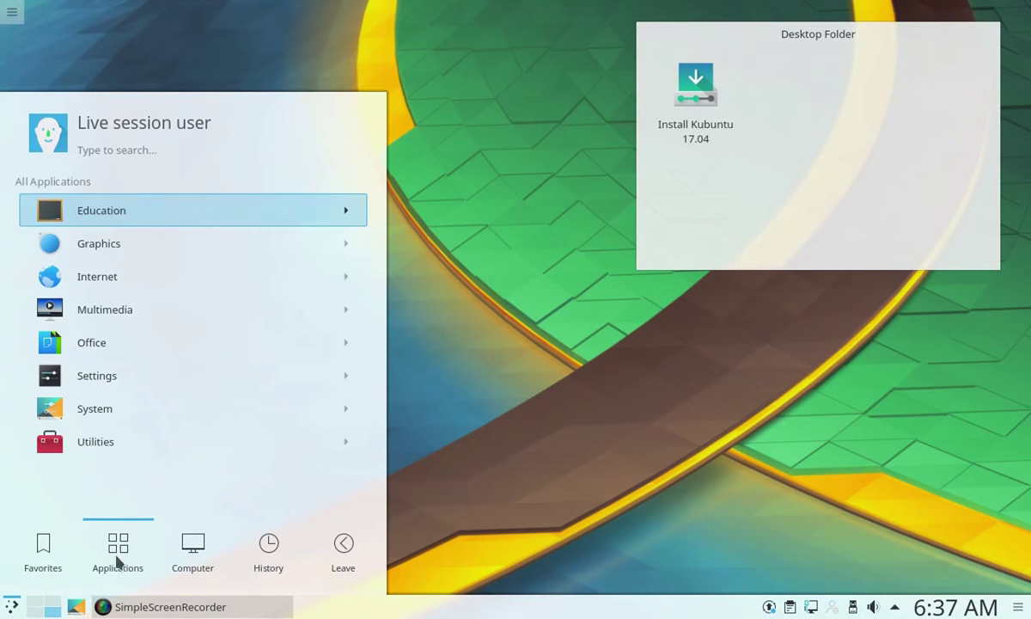
pyautogui.click(156, 354)
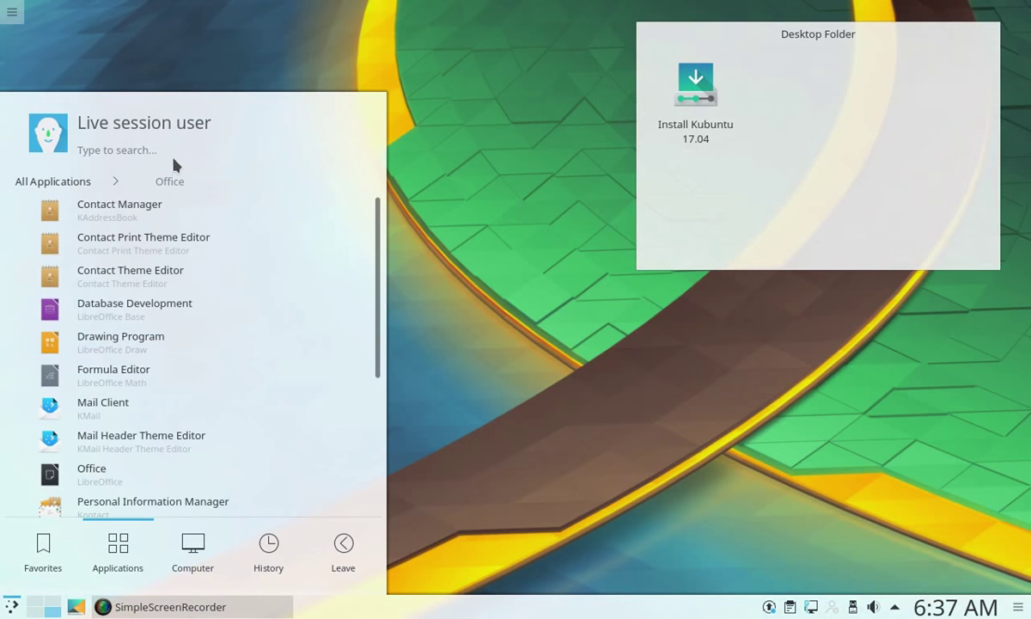
pyautogui.click(153, 204)
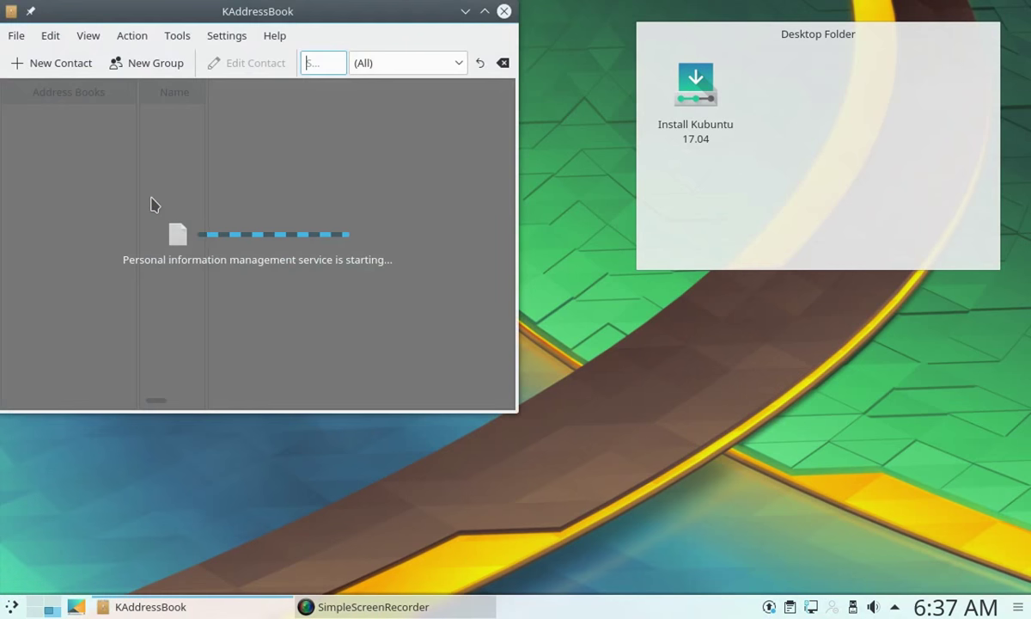
# Move and enlarge the KAddressBook window, then request the details of the Akonadi service error
pyautogui.moveTo(273, 12); pyautogui.dragTo(487, 82)
pyautogui.moveTo(723, 491); pyautogui.dragTo(952, 536)
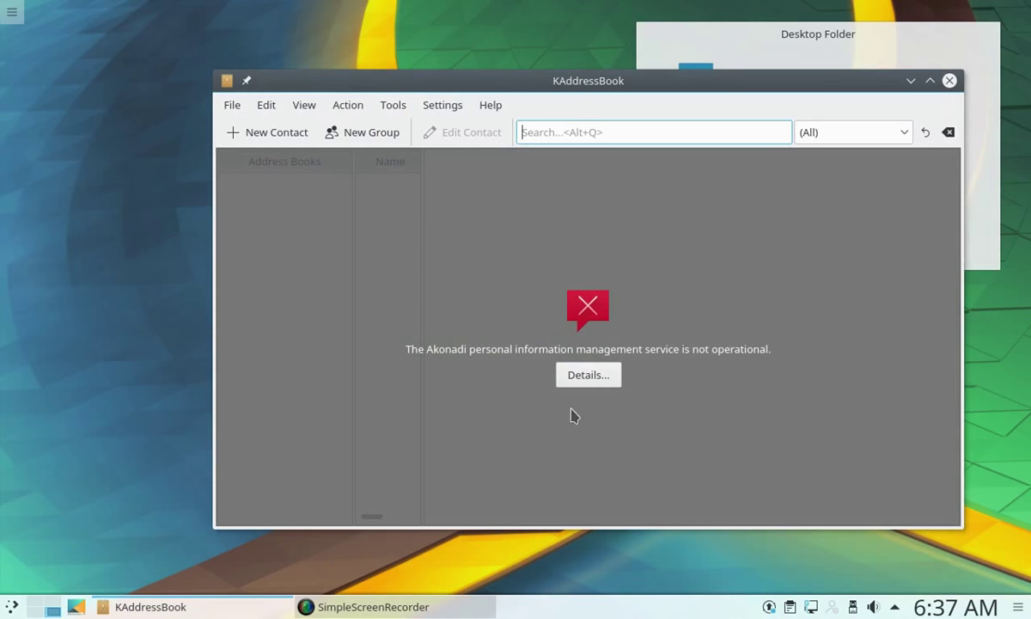
pyautogui.click(589, 377)
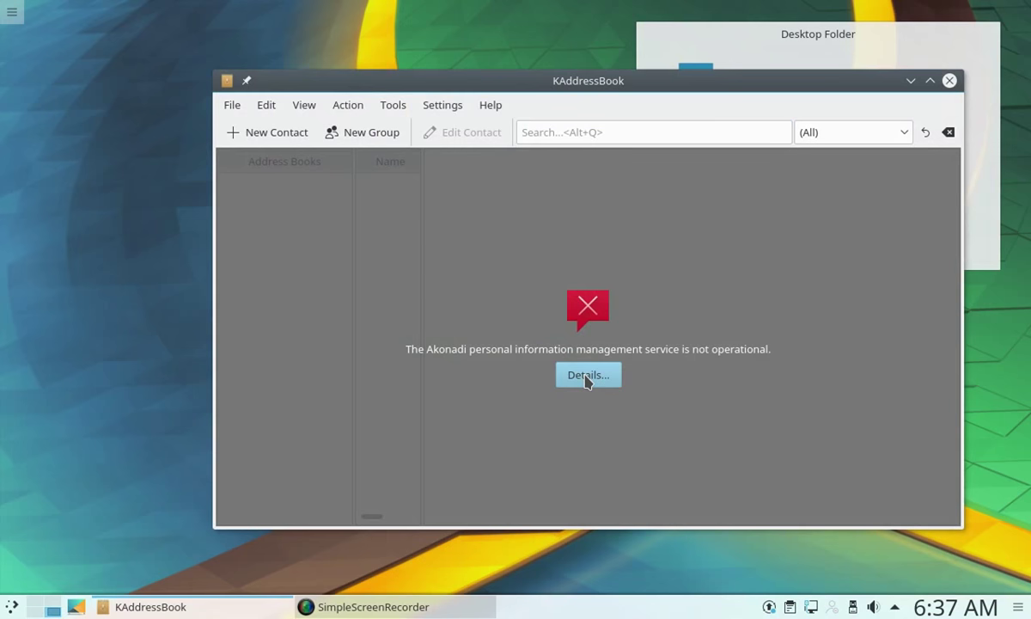
# Try to start a new contact in KAddressBook, dismiss the dialog and close the application
pyautogui.click(284, 133)
pyautogui.press('Escape')
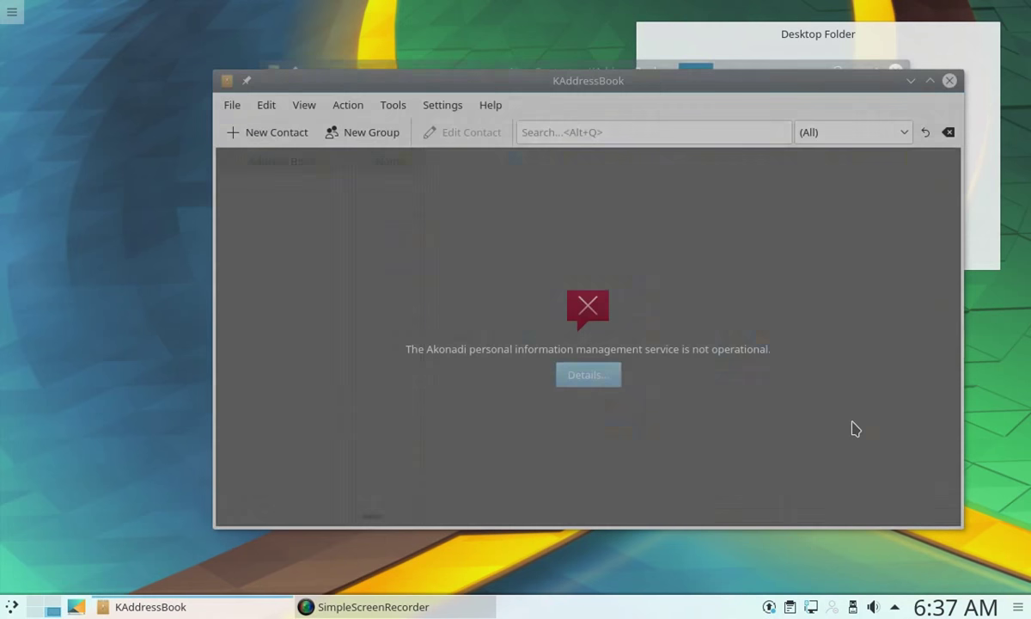
pyautogui.click(949, 81)
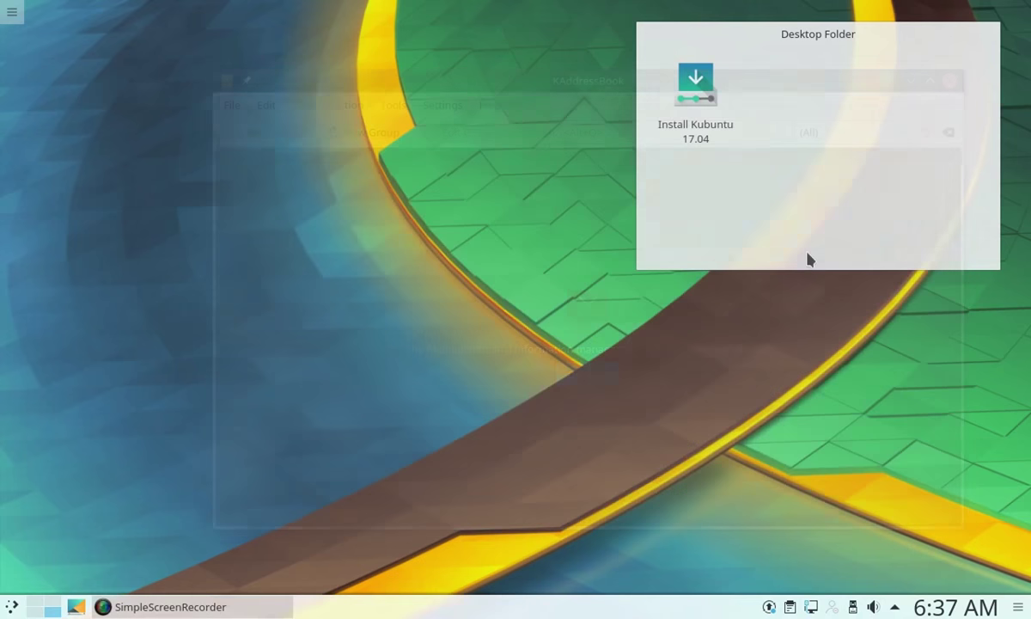
# Look through the Settings applications category and launch Info Center from the System category
pyautogui.click(12, 605)
pyautogui.click(116, 550)
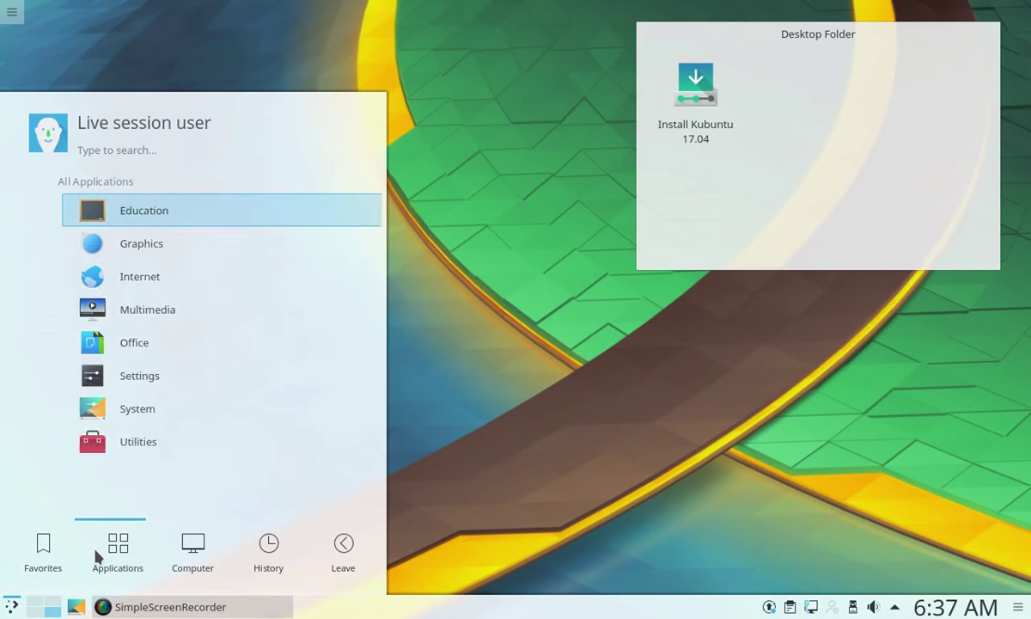
pyautogui.click(180, 374)
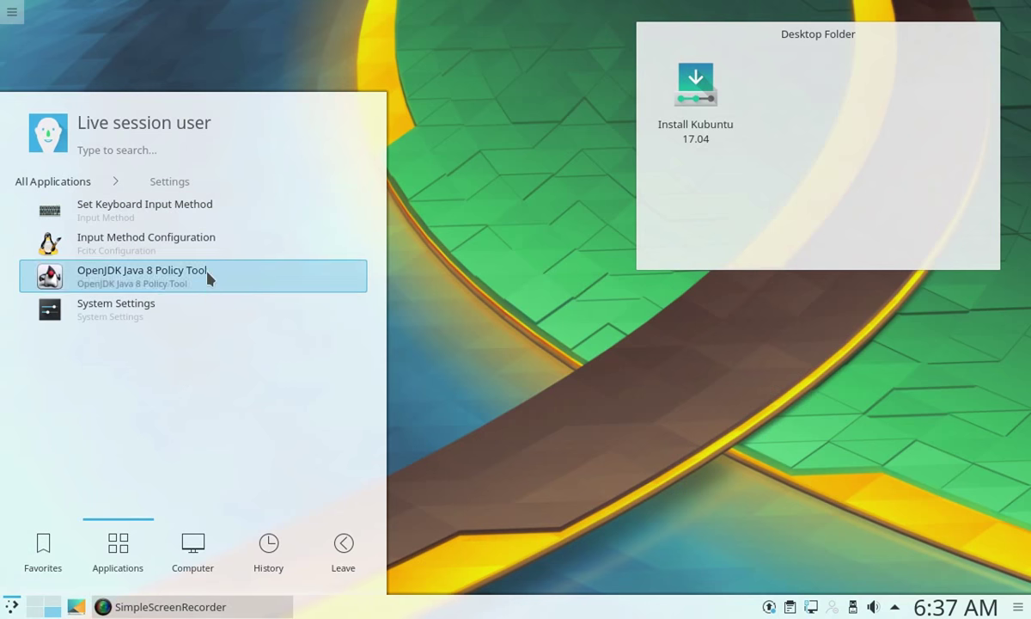
pyautogui.click(57, 181)
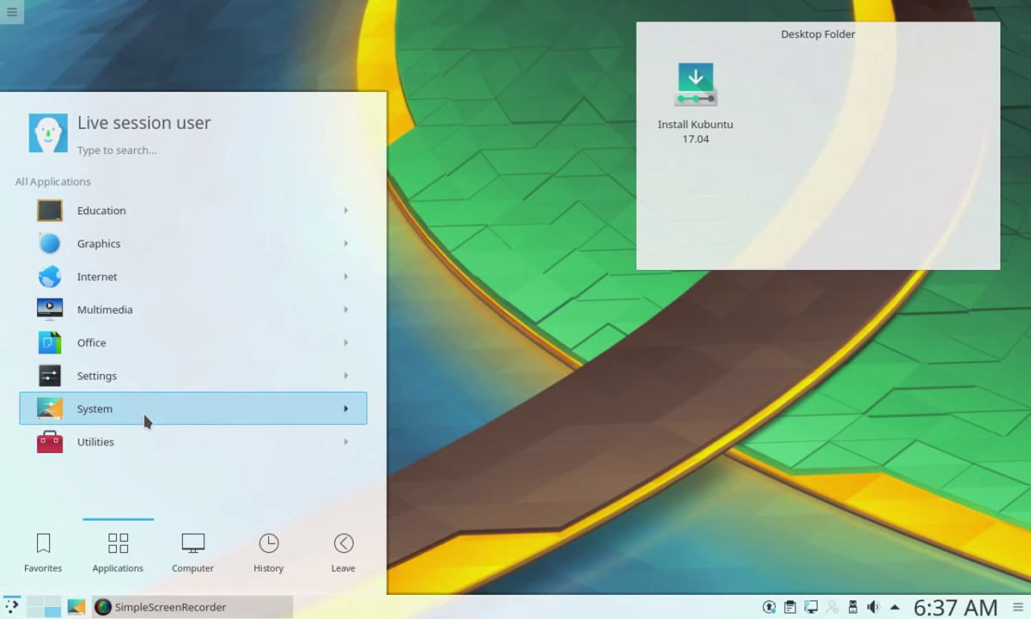
pyautogui.click(134, 385)
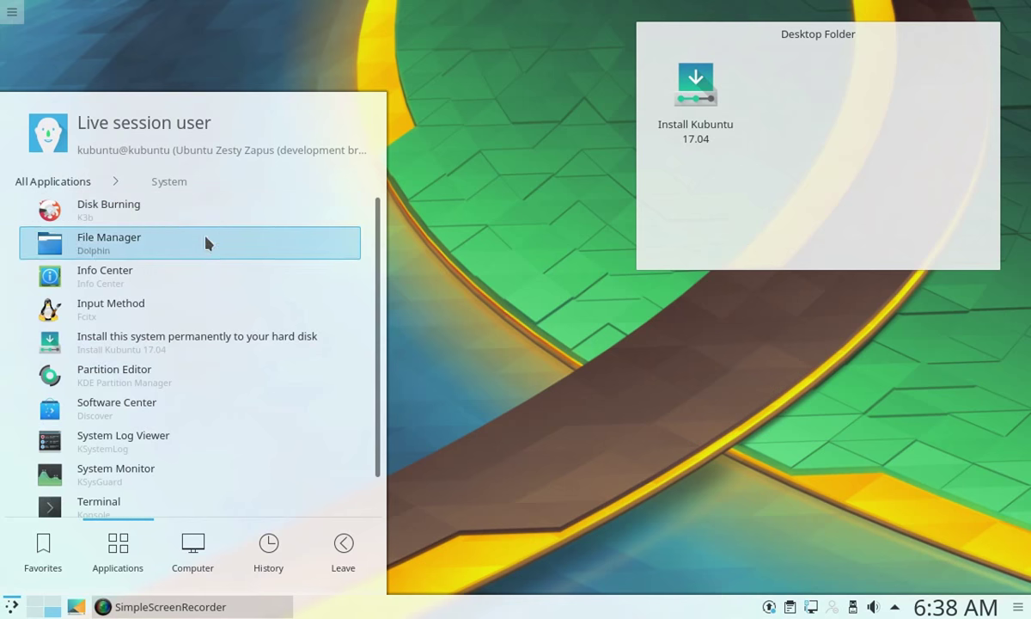
pyautogui.click(199, 288)
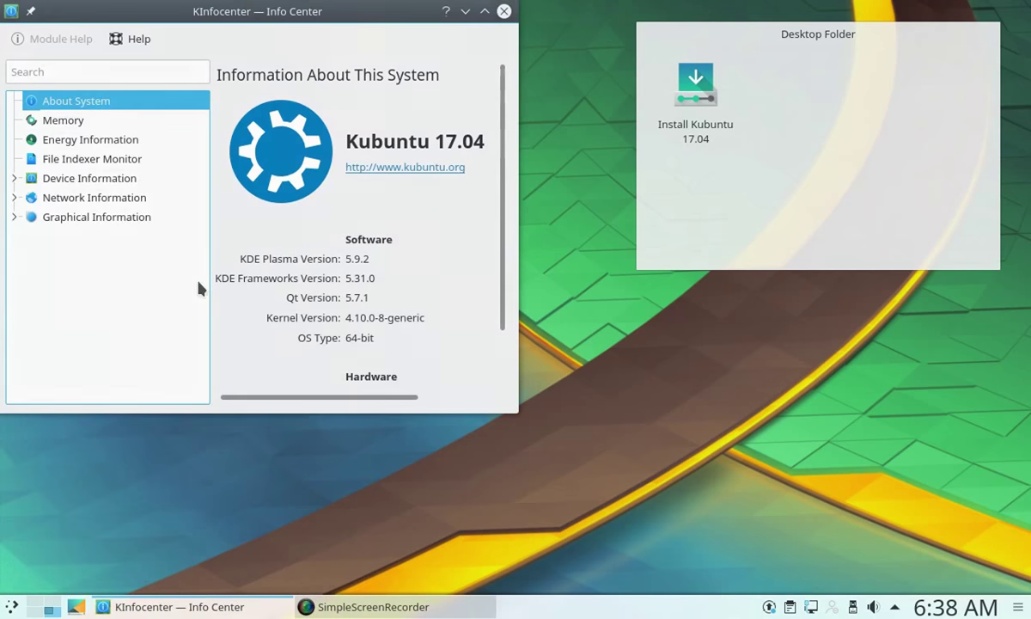
# Maximize the Info Center window to read the software and hardware information about the system
pyautogui.click(485, 12)
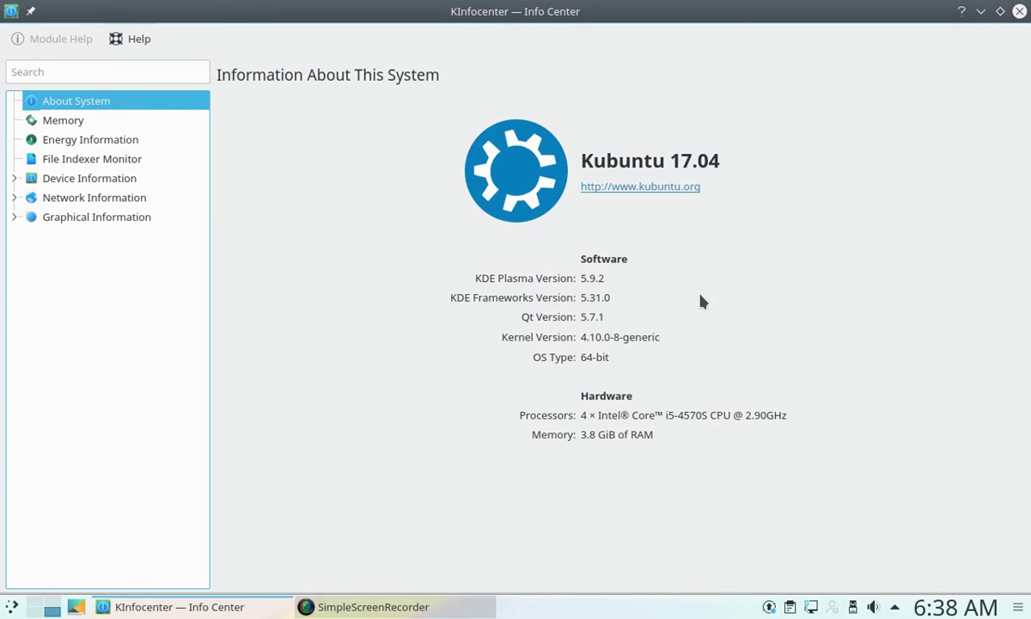
pyautogui.moveTo(608, 10); pyautogui.dragTo(653, 72)
pyautogui.click(834, 79)
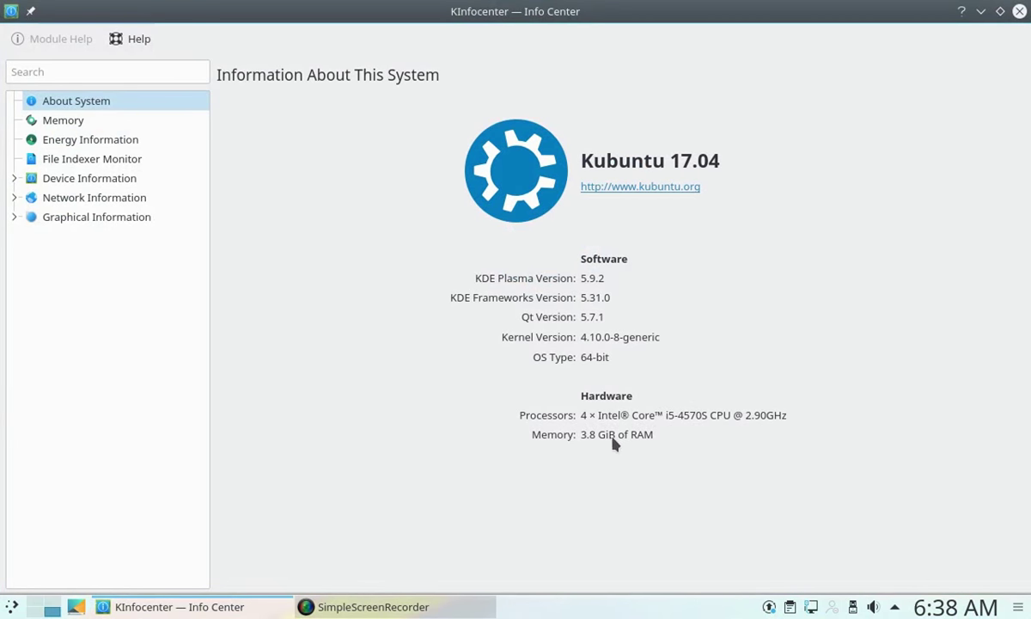
# View the Memory, Energy Information and File Indexer Monitor pages in turn
pyautogui.click(121, 124)
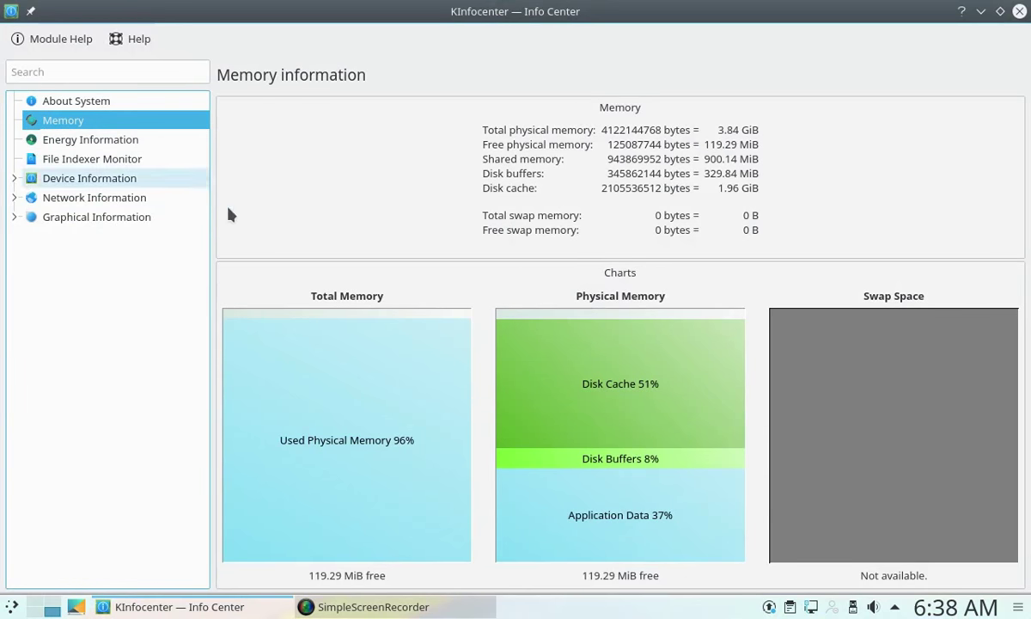
pyautogui.click(126, 139)
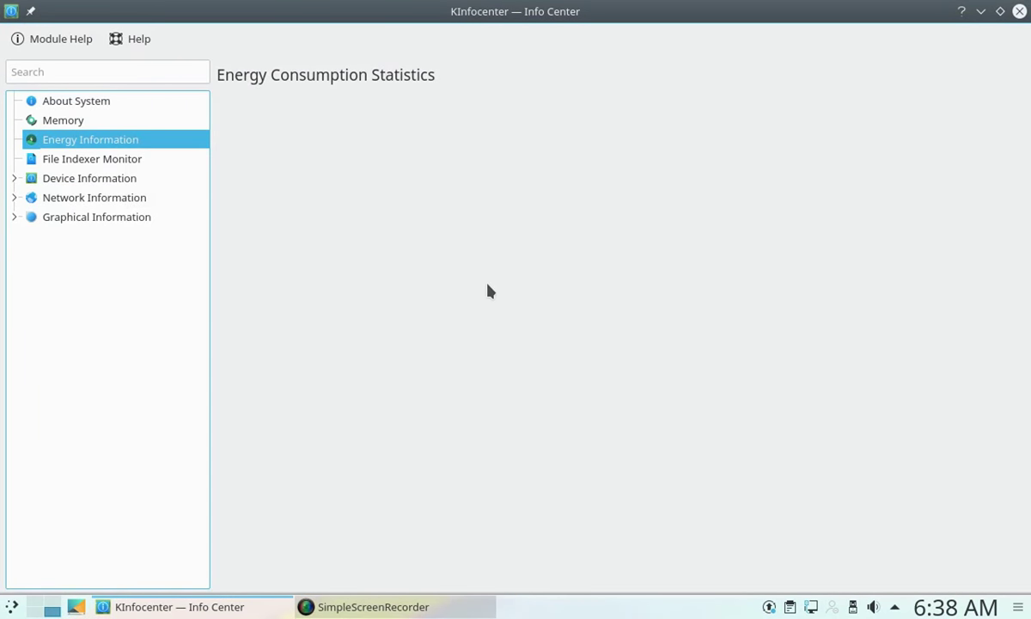
pyautogui.click(147, 160)
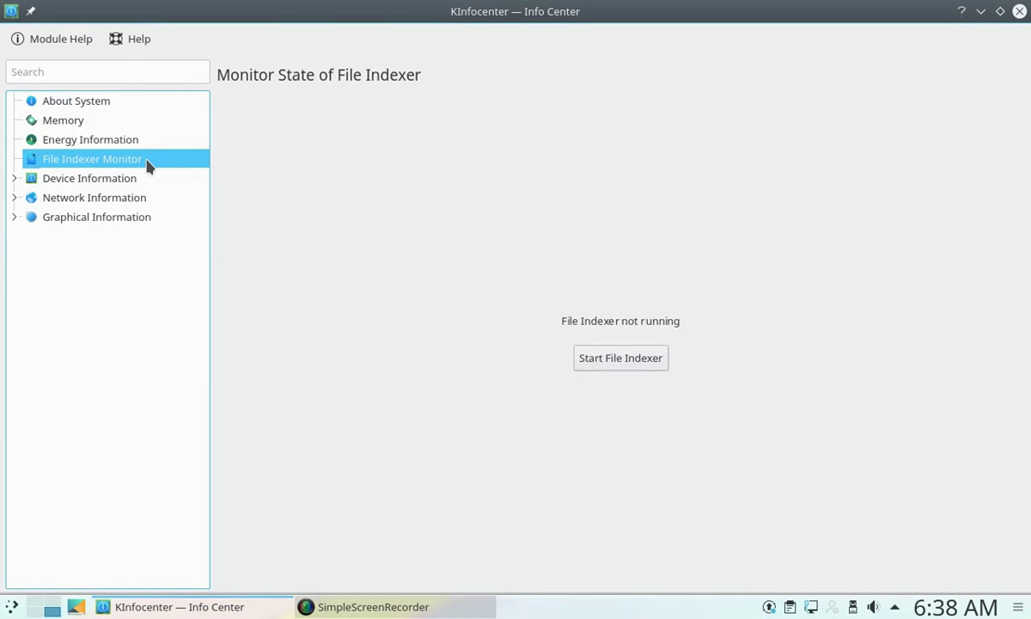
# Inspect the per-process details in Energy Information, including rcu_sched and plasmashell, and revisit File Indexer Monitor
pyautogui.click(153, 140)
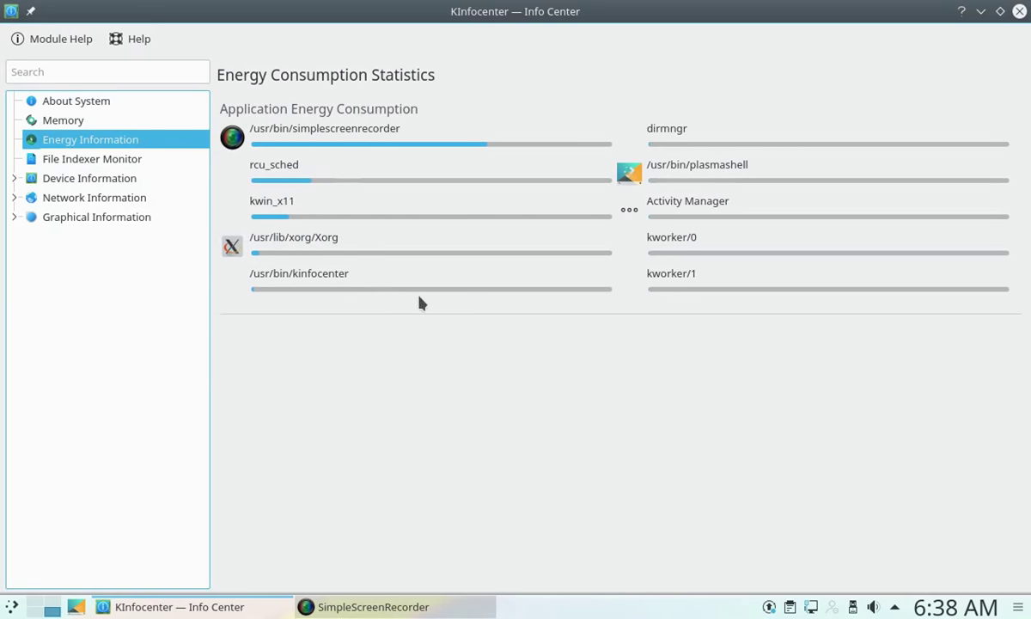
pyautogui.moveTo(352, 143)
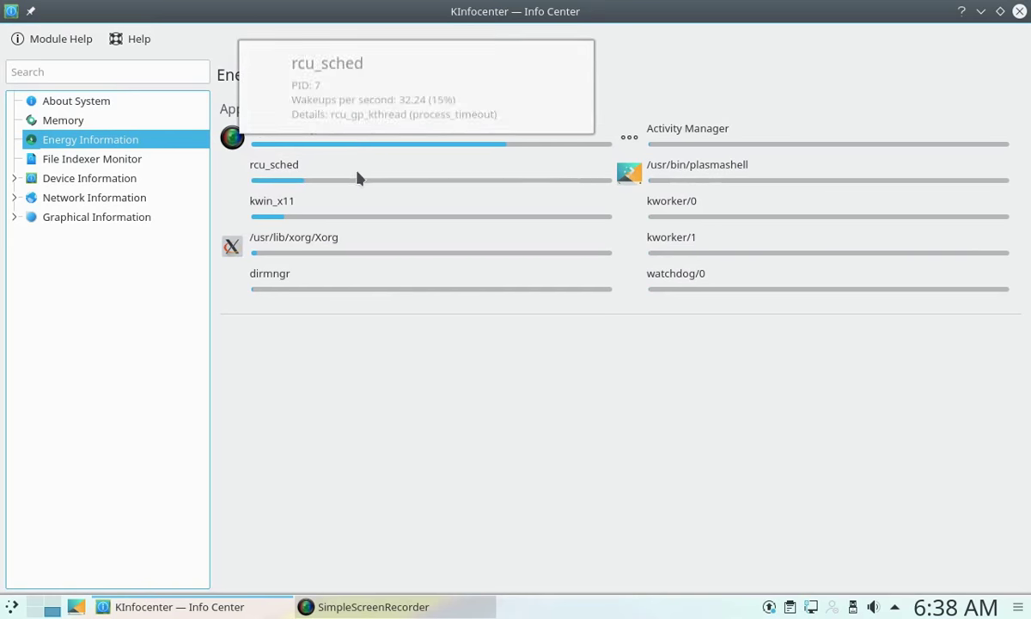
pyautogui.moveTo(457, 293)
pyautogui.moveTo(762, 173)
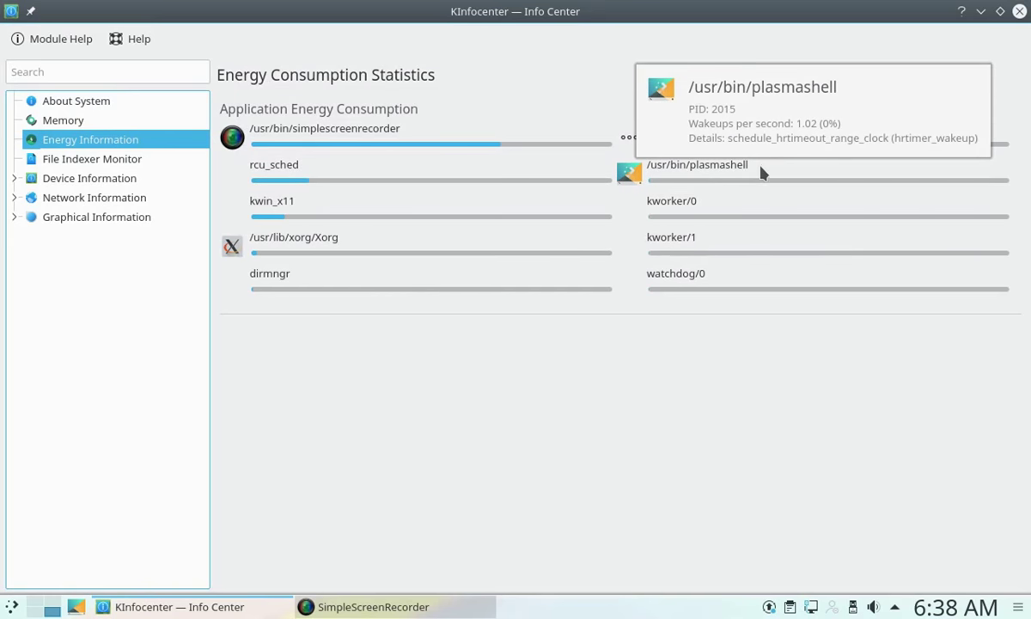
pyautogui.click(116, 163)
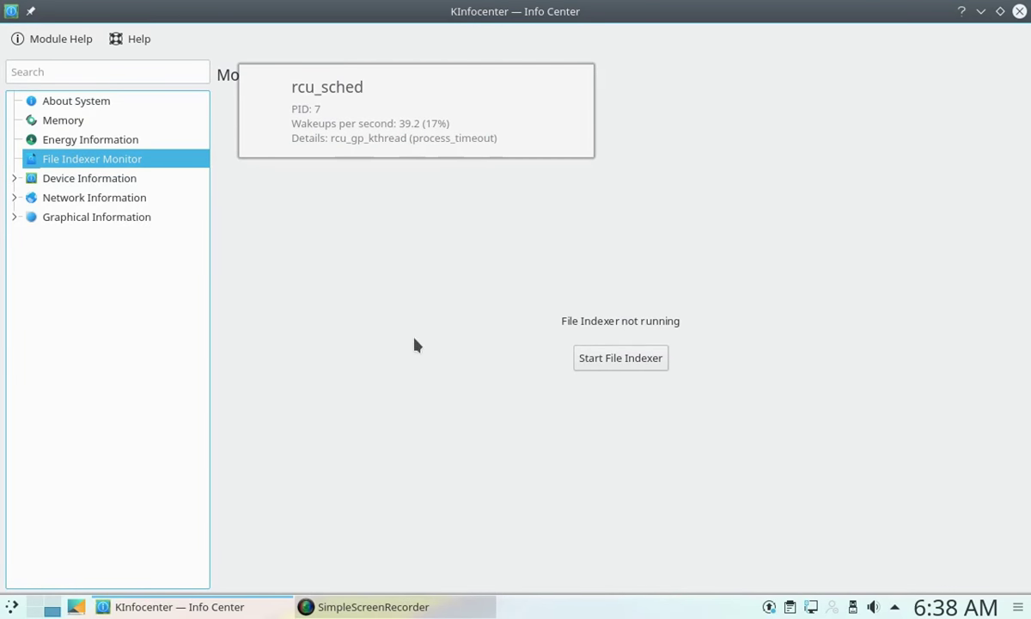
# Expand Device Information and examine the details of Processor 0 and Processor 1 in the Device Viewer
pyautogui.click(126, 180)
pyautogui.click(15, 179)
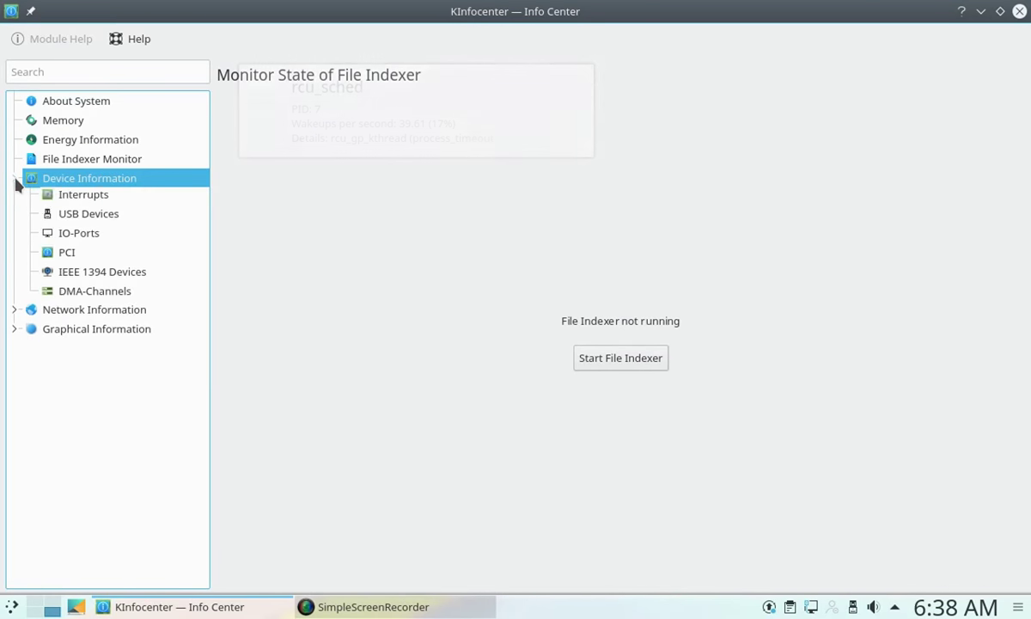
pyautogui.click(69, 197)
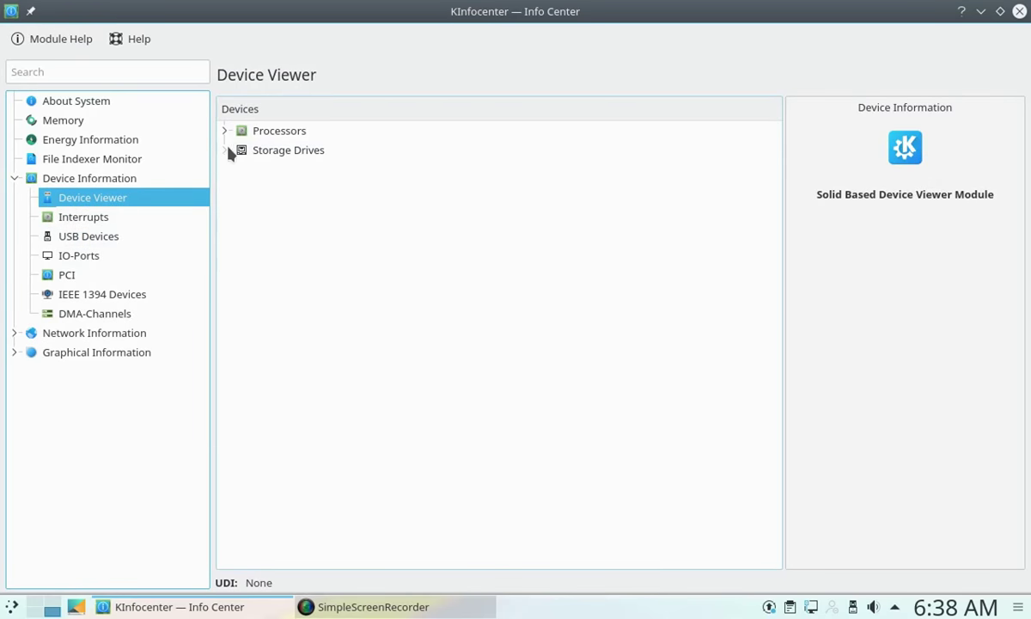
pyautogui.click(225, 132)
pyautogui.click(262, 152)
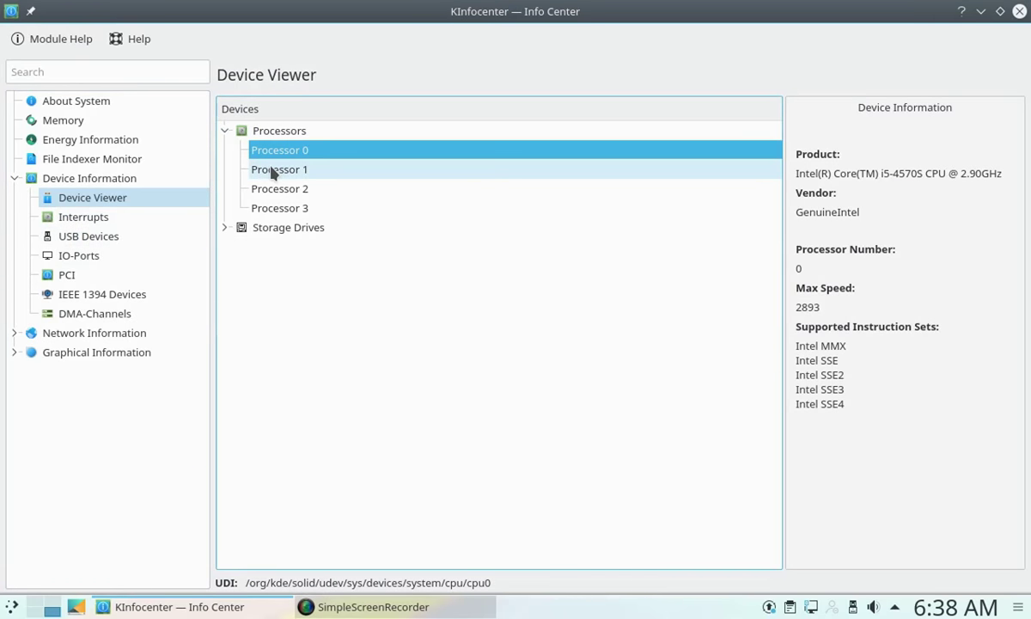
pyautogui.click(273, 171)
# Expand the storage drives and inspect the first hard disk's sdb6 and sdb2 partitions
pyautogui.click(224, 228)
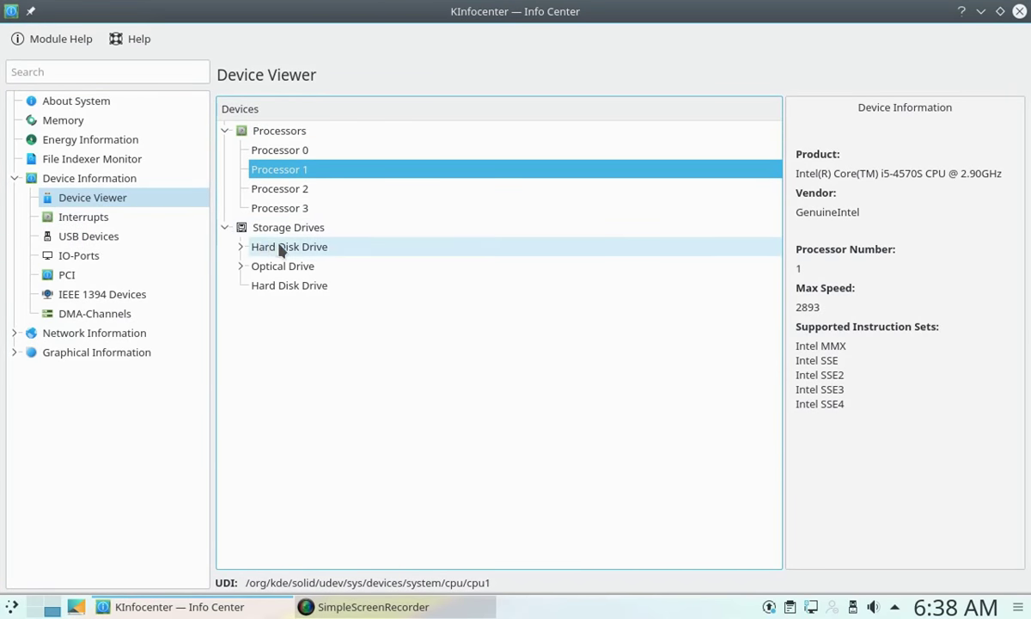
pyautogui.click(282, 248)
pyautogui.click(240, 247)
pyautogui.click(277, 266)
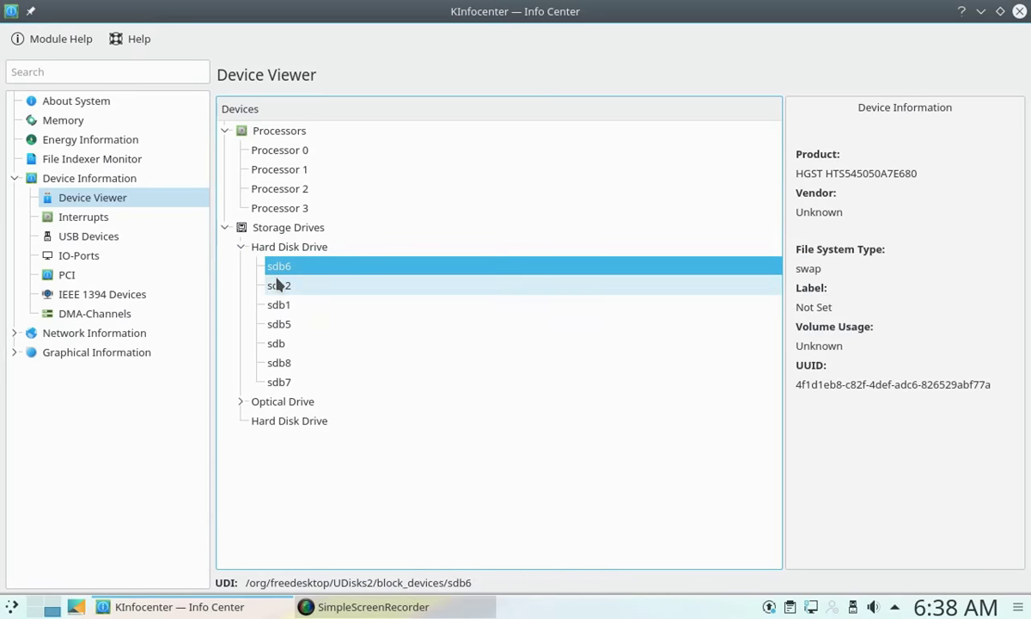
pyautogui.click(277, 285)
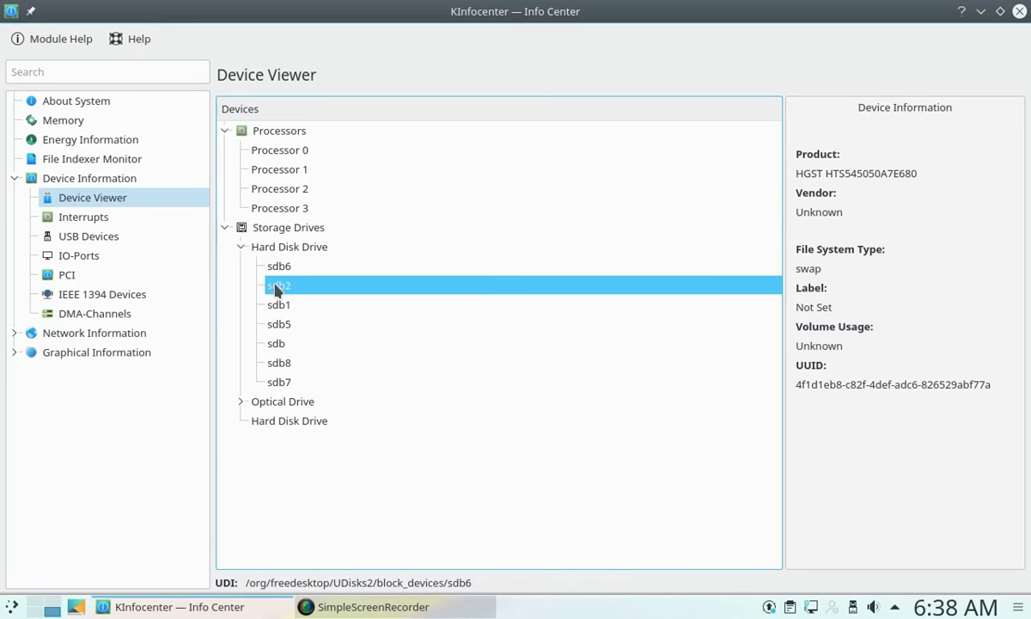
# Review the full interrupt list, then view the USB Devices and IO-Ports pages
pyautogui.click(103, 220)
pyautogui.scroll(-15, 541, 404)
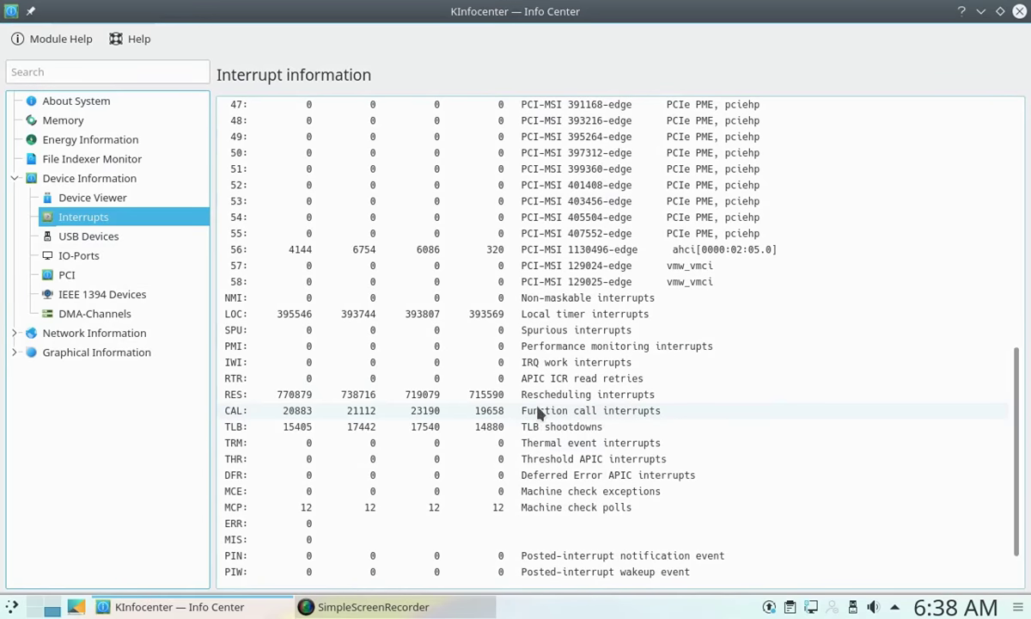
pyautogui.scroll(15, 626, 450)
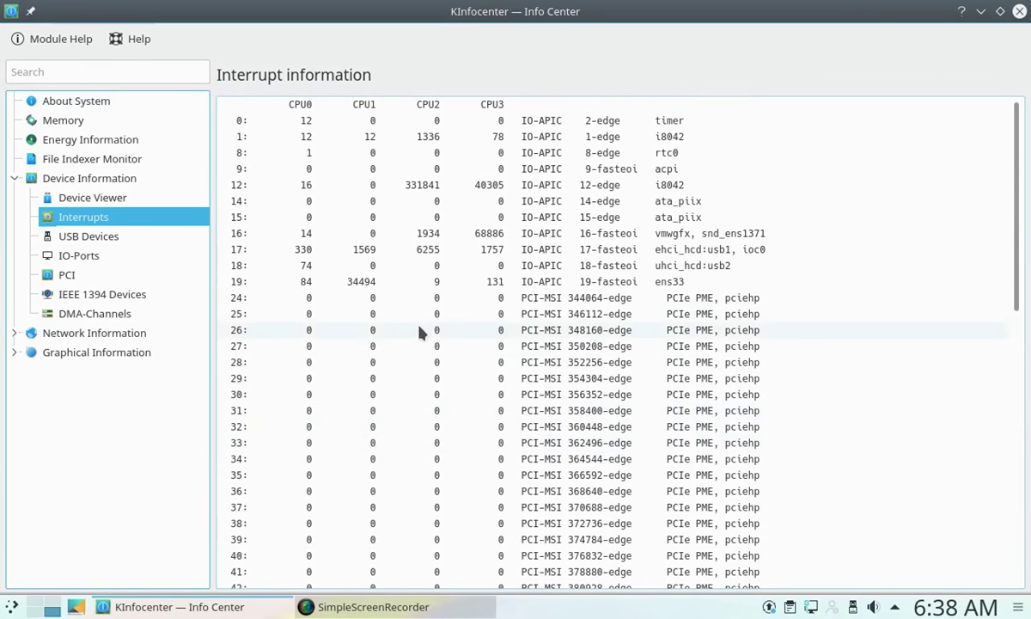
pyautogui.click(129, 237)
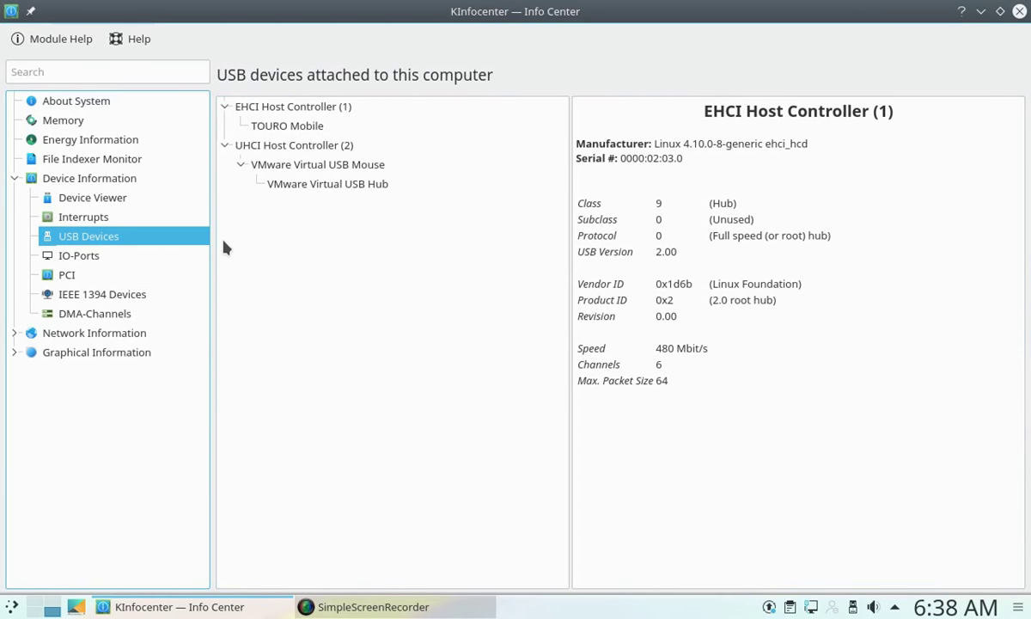
pyautogui.click(116, 256)
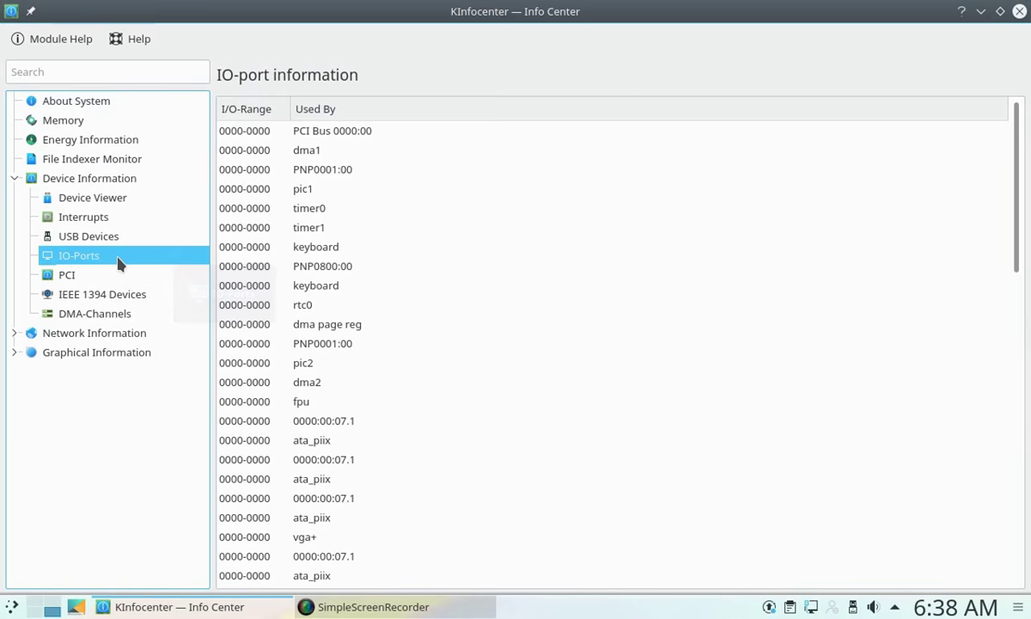
# Browse the PCI device list and expand entry 00:17.3 to examine its device details
pyautogui.click(120, 277)
pyautogui.scroll(-7, 396, 428)
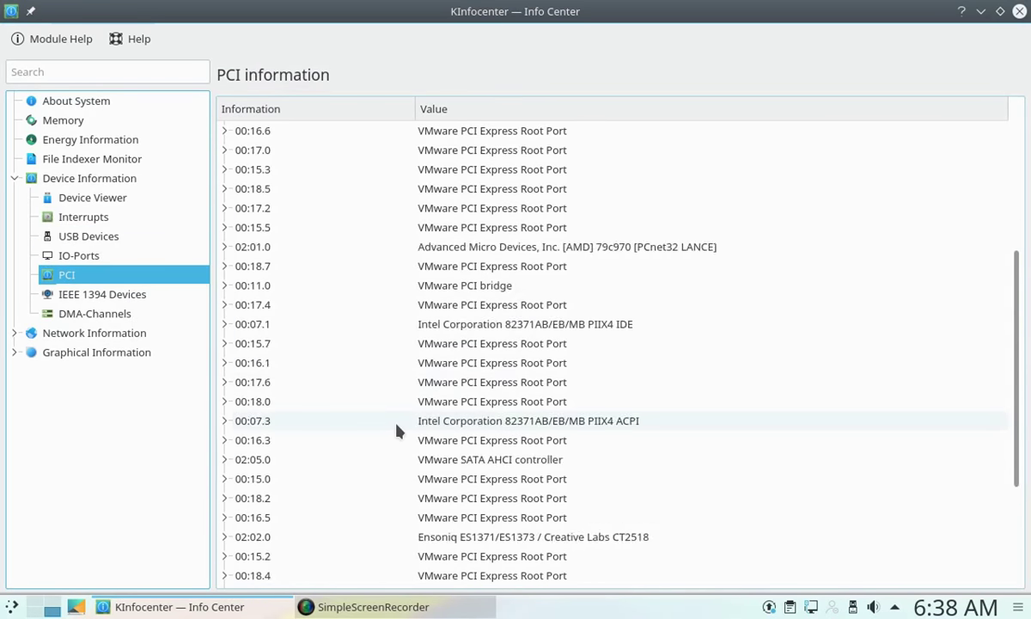
pyautogui.scroll(7, 317, 478)
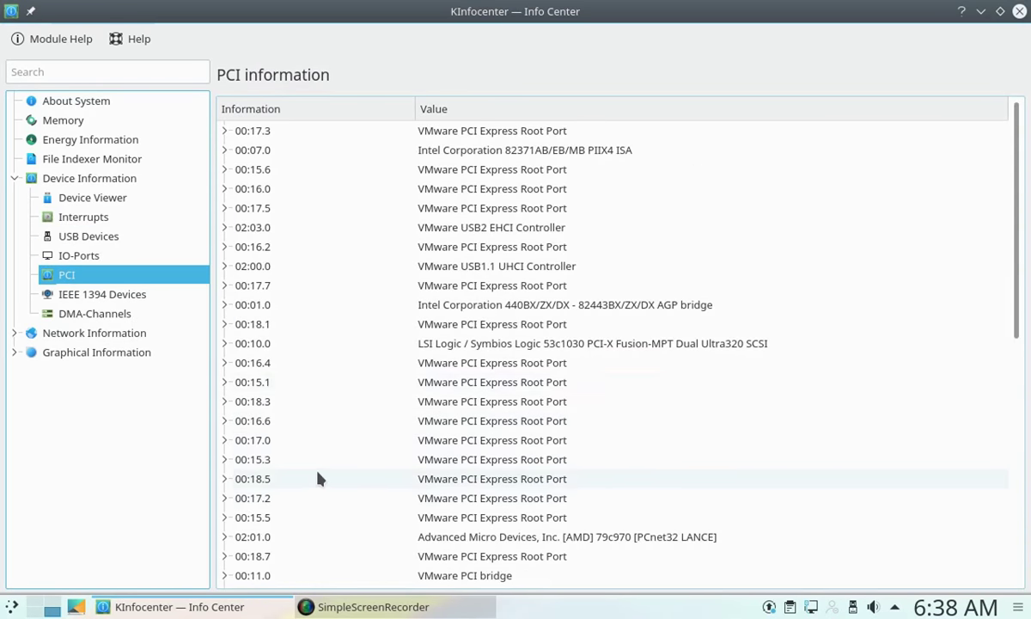
pyautogui.click(225, 131)
pyautogui.click(226, 132)
pyautogui.click(226, 132)
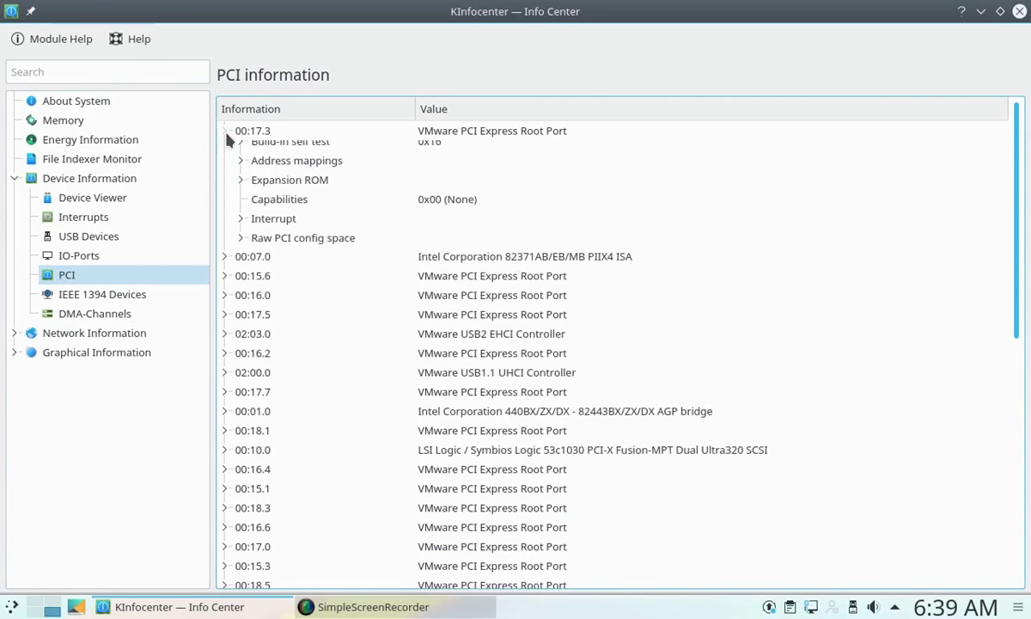
pyautogui.click(268, 248)
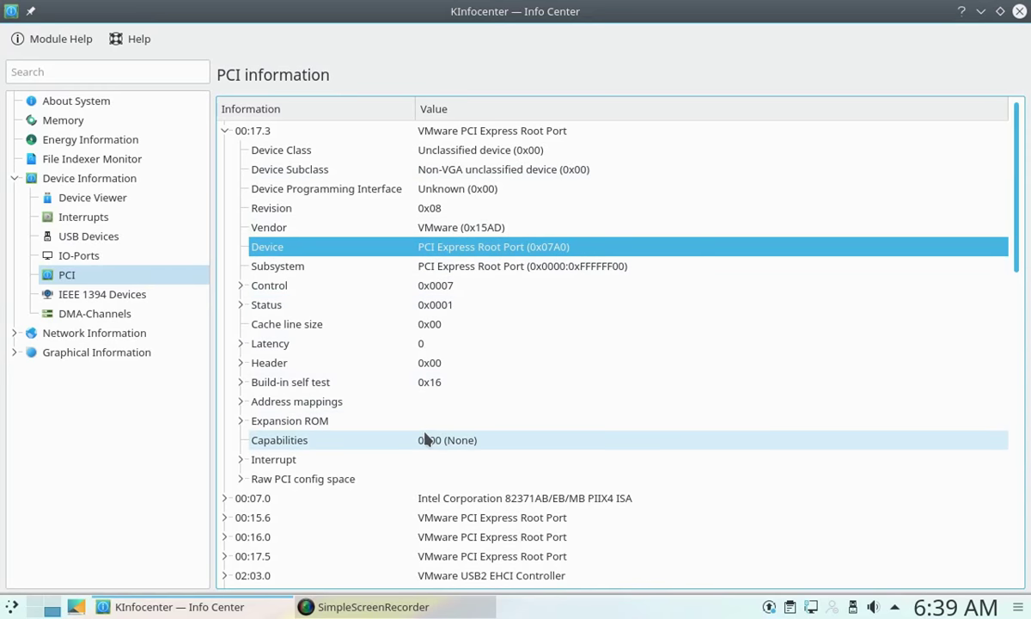
# Expand the VMware USB1.1 UHCI Controller entry in the PCI list and read through its properties
pyautogui.scroll(-4, 515, 473)
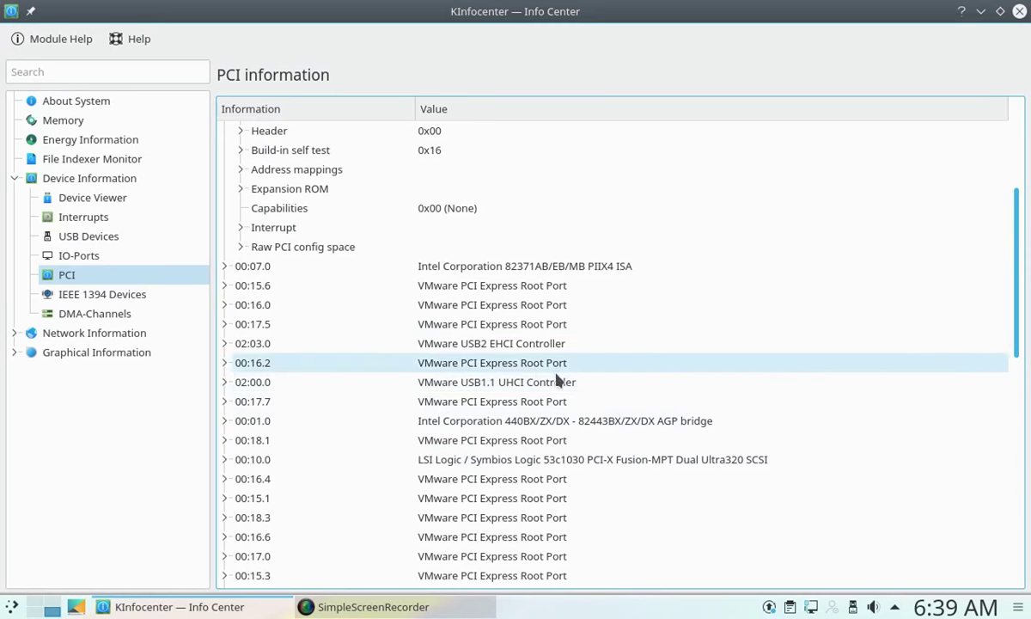
pyautogui.click(225, 383)
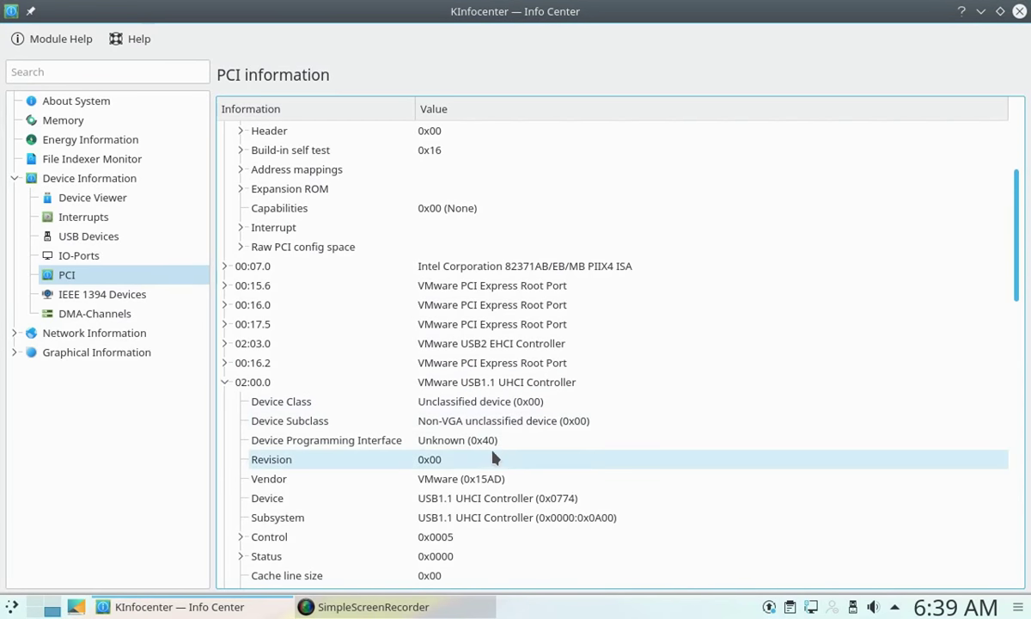
pyautogui.scroll(-2, 494, 459)
pyautogui.scroll(-4, 506, 461)
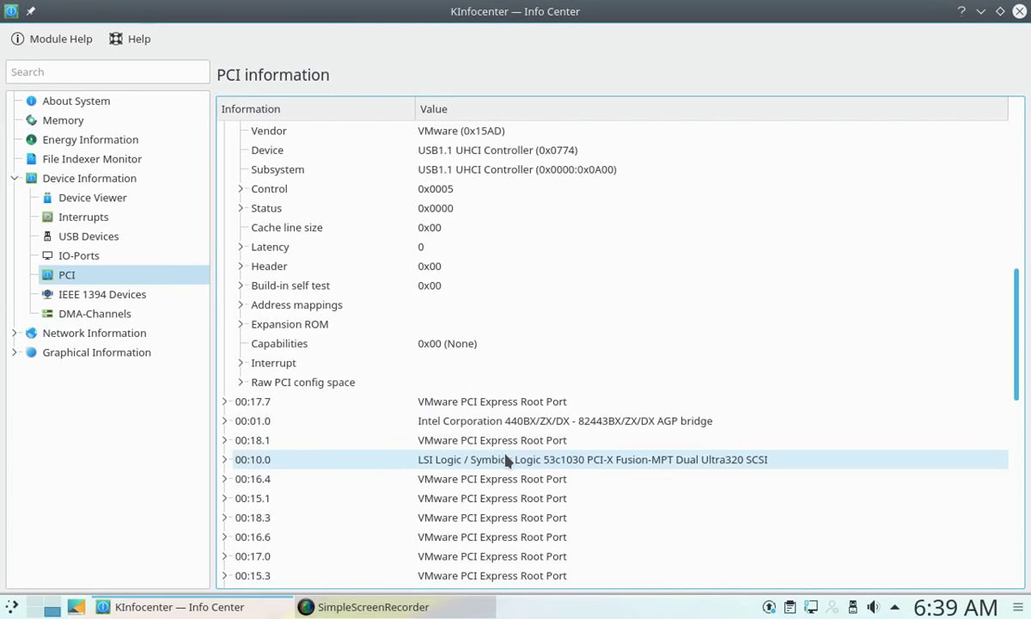
# Expand and collapse the USB1.1 UHCI Controller's Status details, and look through the remaining PCI entries
pyautogui.click(242, 209)
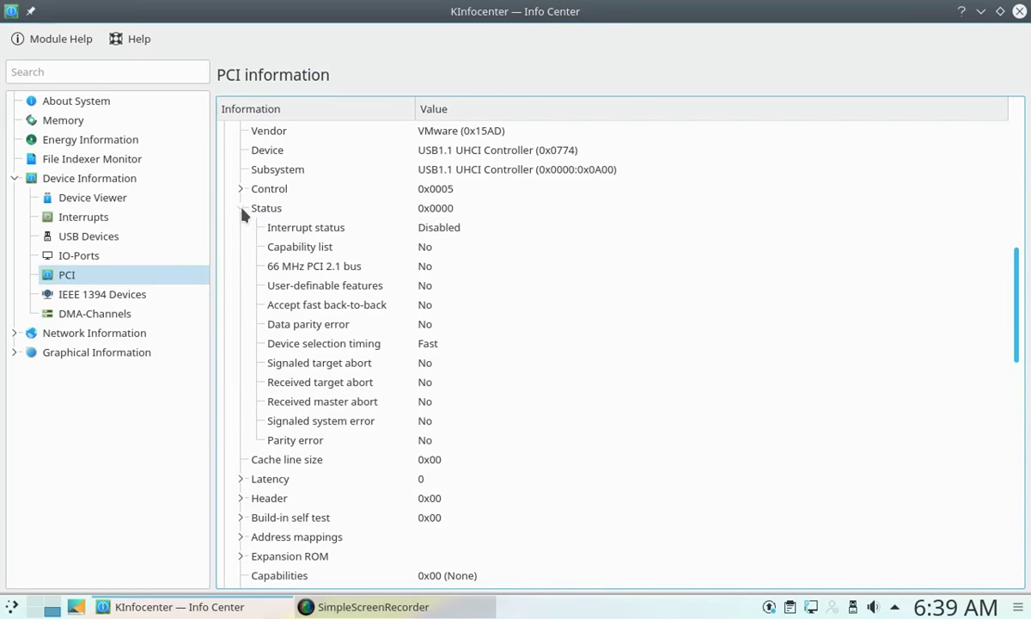
pyautogui.click(241, 209)
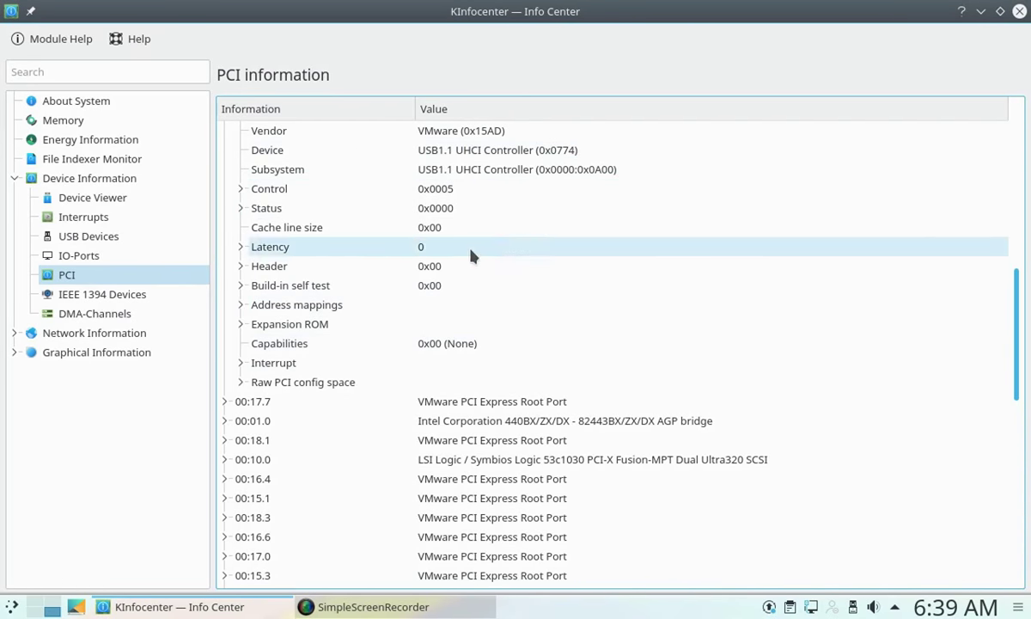
pyautogui.click(359, 153)
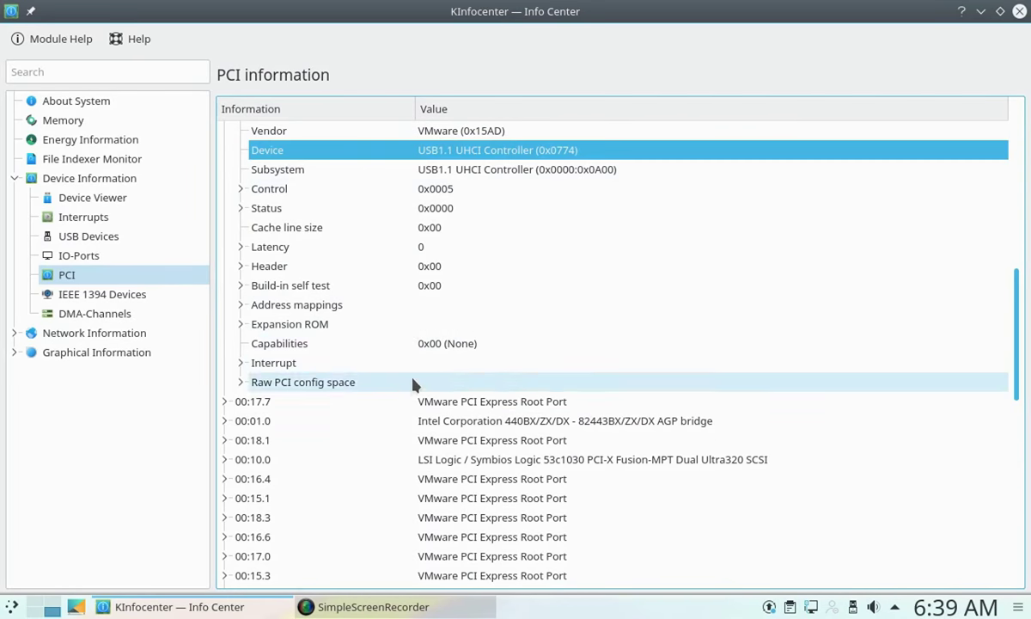
pyautogui.scroll(-4, 384, 352)
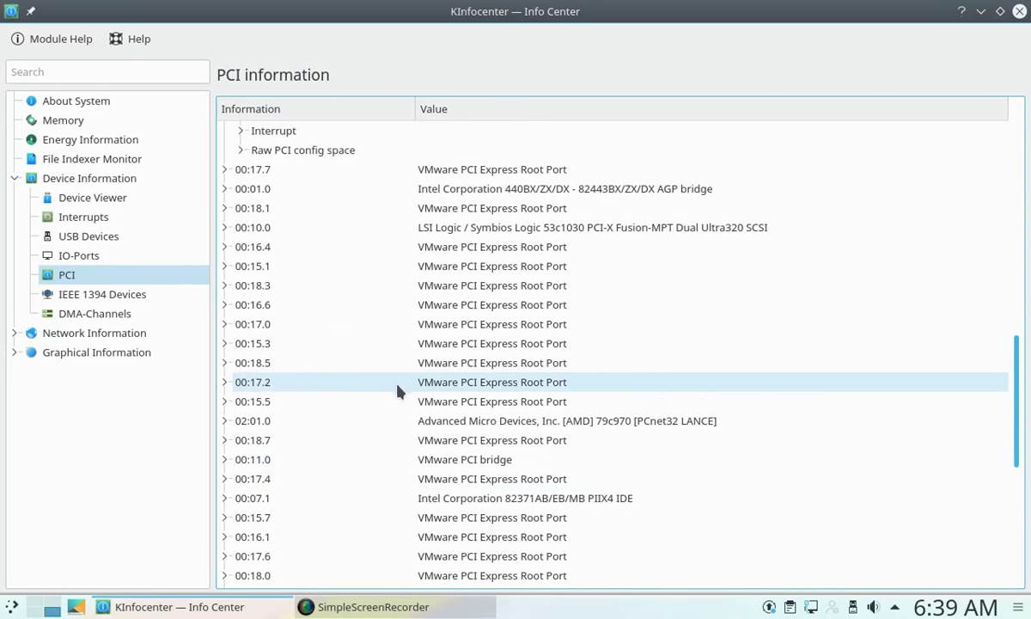
# View the DMA-Channels, IEEE 1394 Devices and Network Interfaces pages
pyautogui.click(120, 315)
pyautogui.click(129, 294)
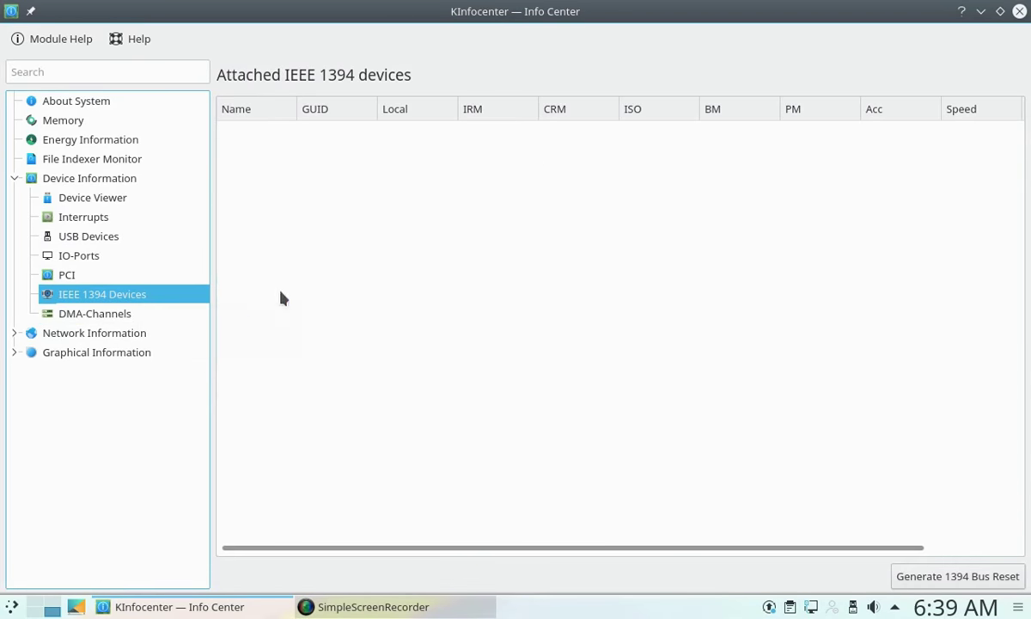
pyautogui.click(17, 338)
pyautogui.click(170, 374)
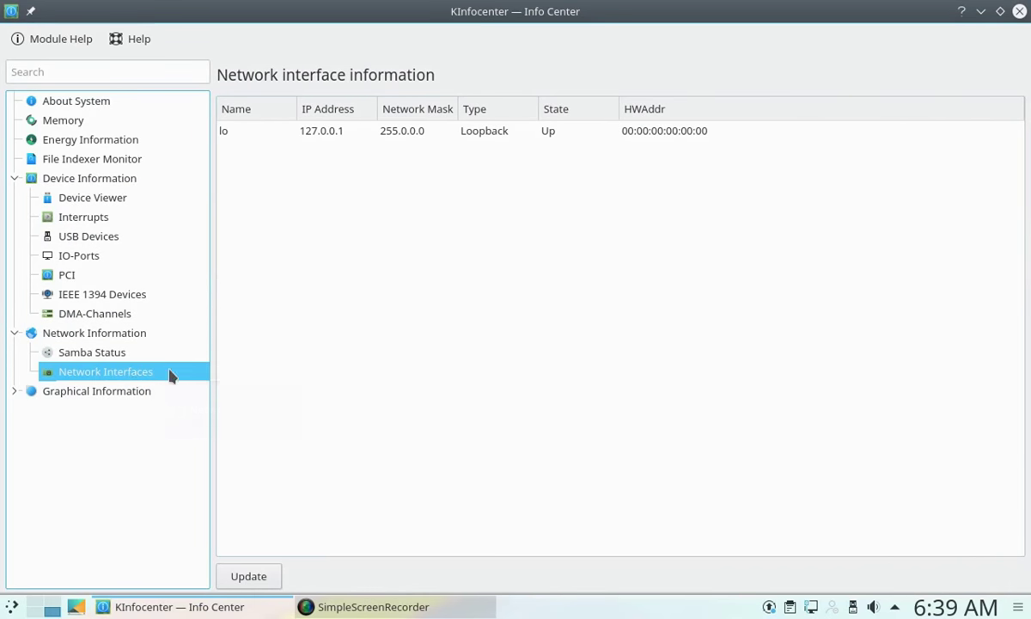
# View the OpenGL and X-Server graphical information, including the dimensions of Screen #0, and close Info Center
pyautogui.click(14, 391)
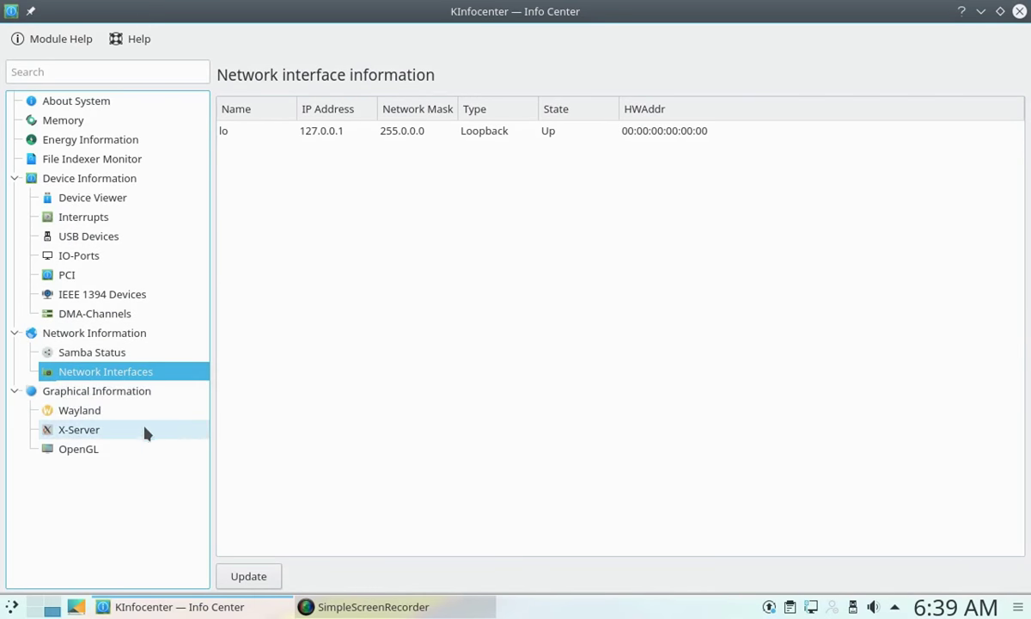
pyautogui.click(99, 451)
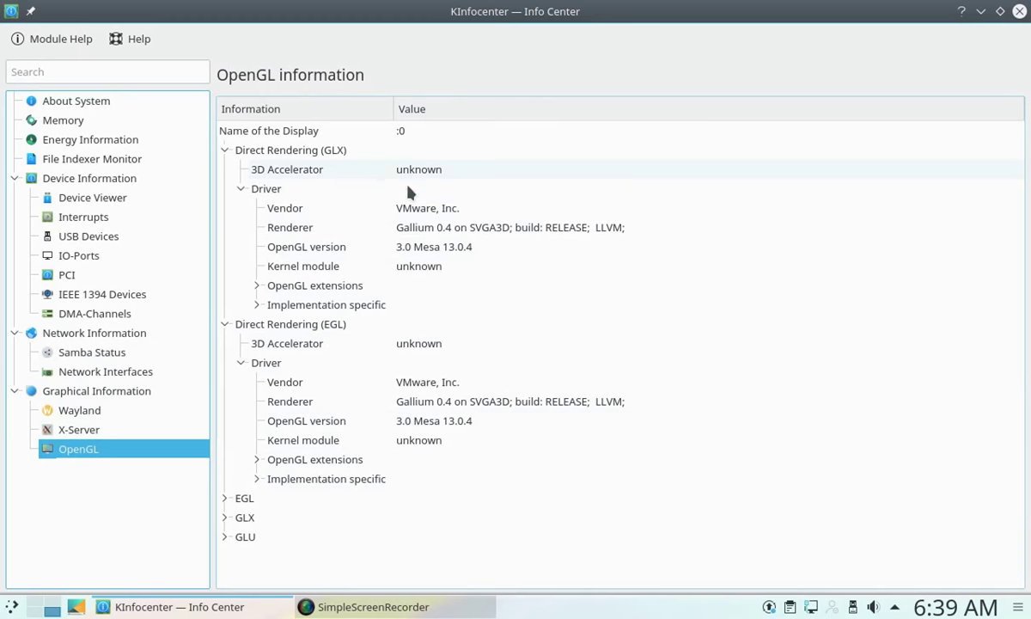
pyautogui.click(106, 430)
pyautogui.scroll(-1, 649, 329)
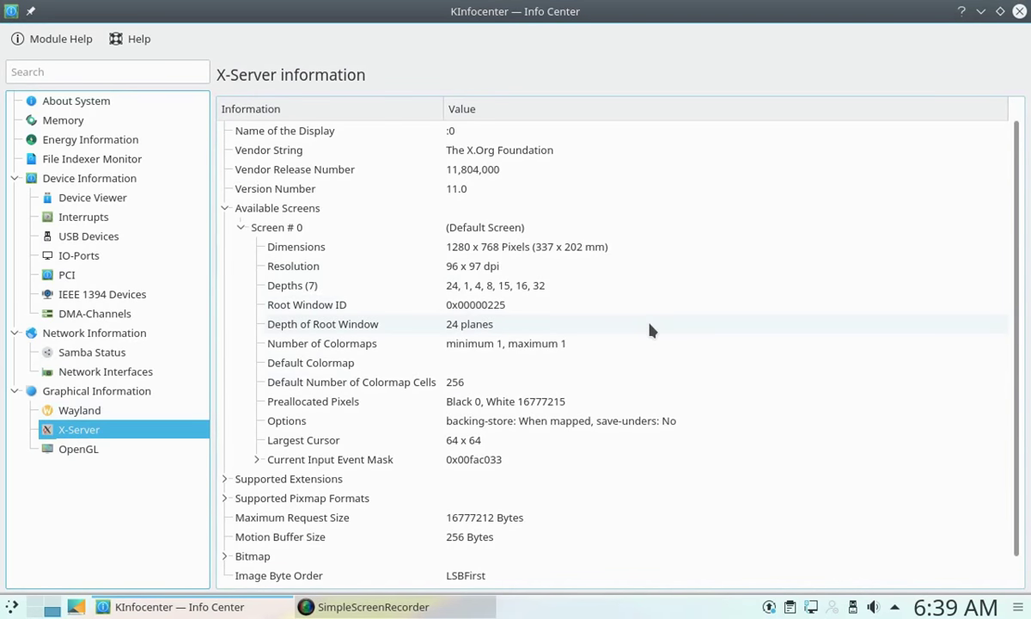
pyautogui.click(554, 246)
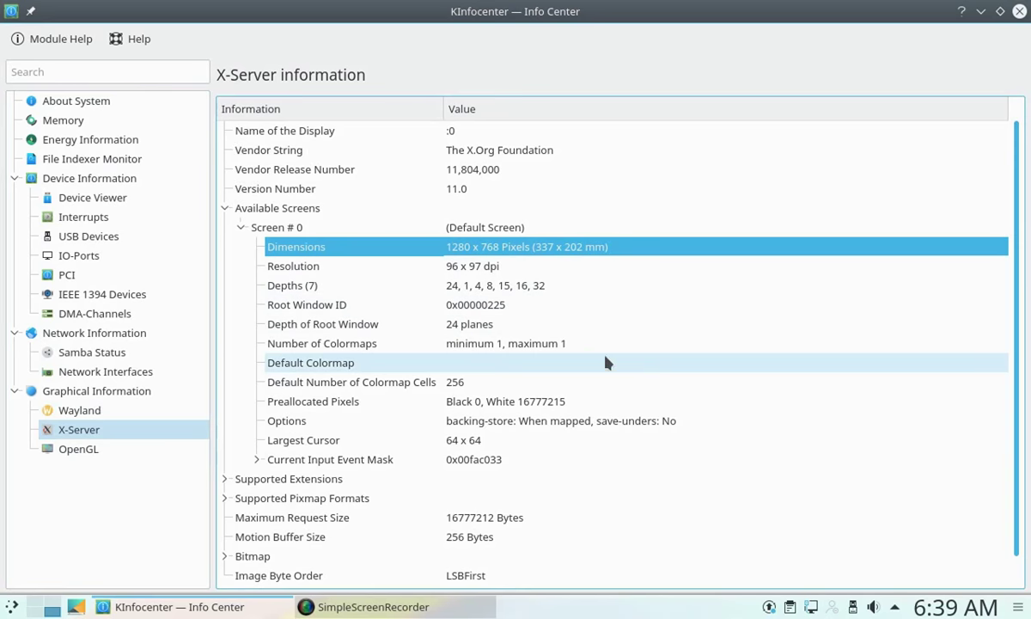
pyautogui.click(1019, 11)
# Launch System Monitor from the System application category and move its window away from the desktop's upper edge
pyautogui.click(10, 603)
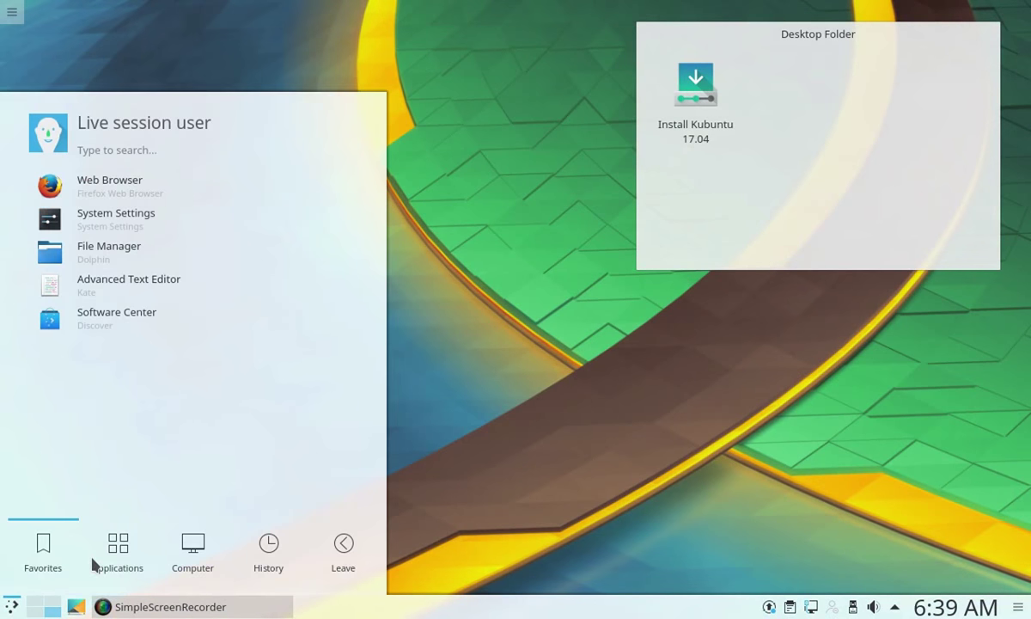
pyautogui.moveTo(94, 564)
pyautogui.click(154, 413)
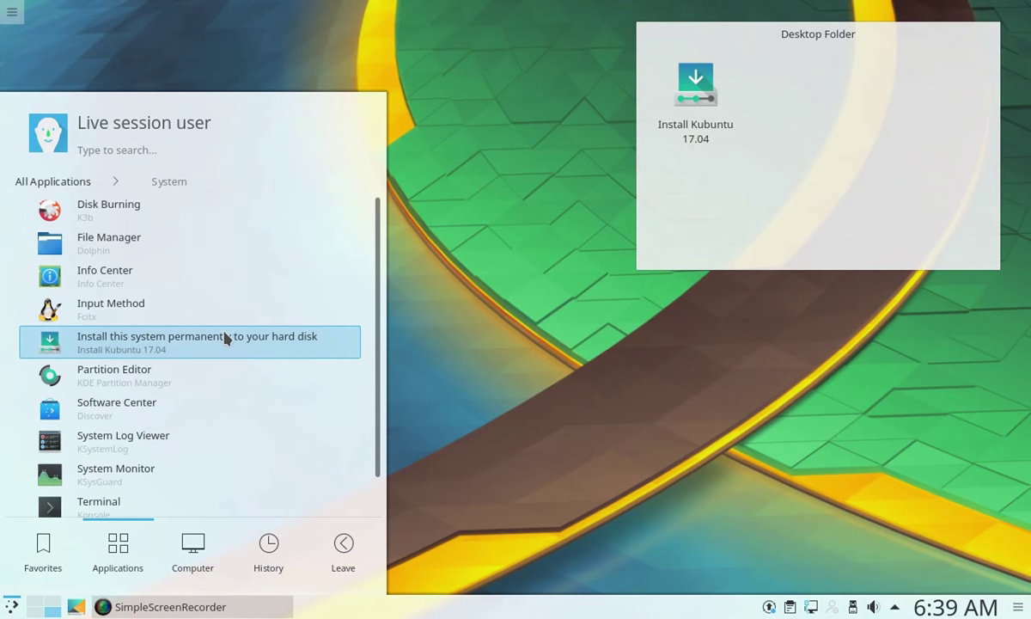
pyautogui.scroll(-1, 226, 430)
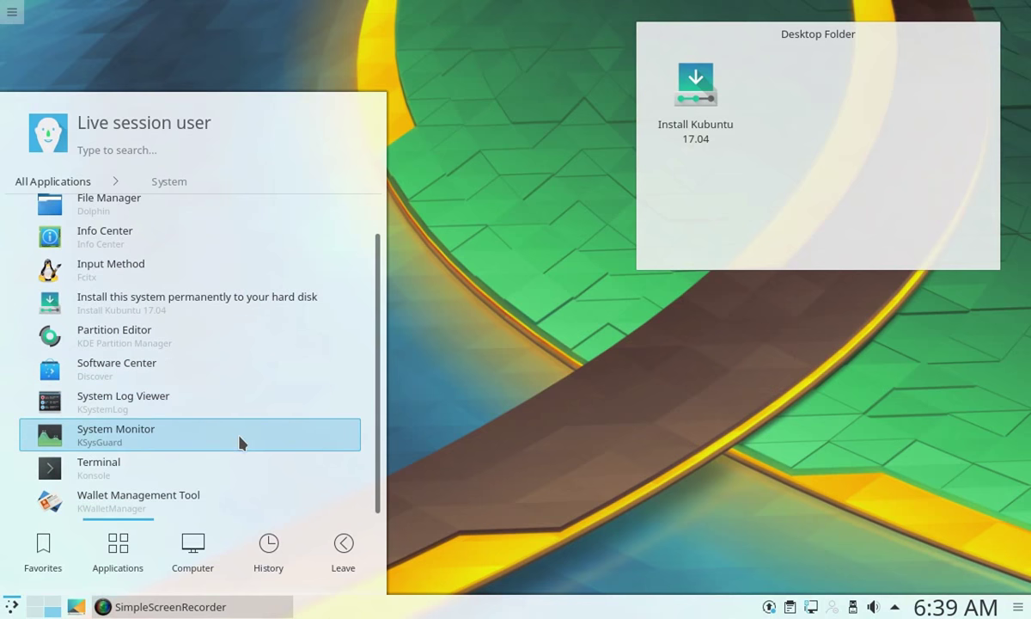
pyautogui.click(202, 443)
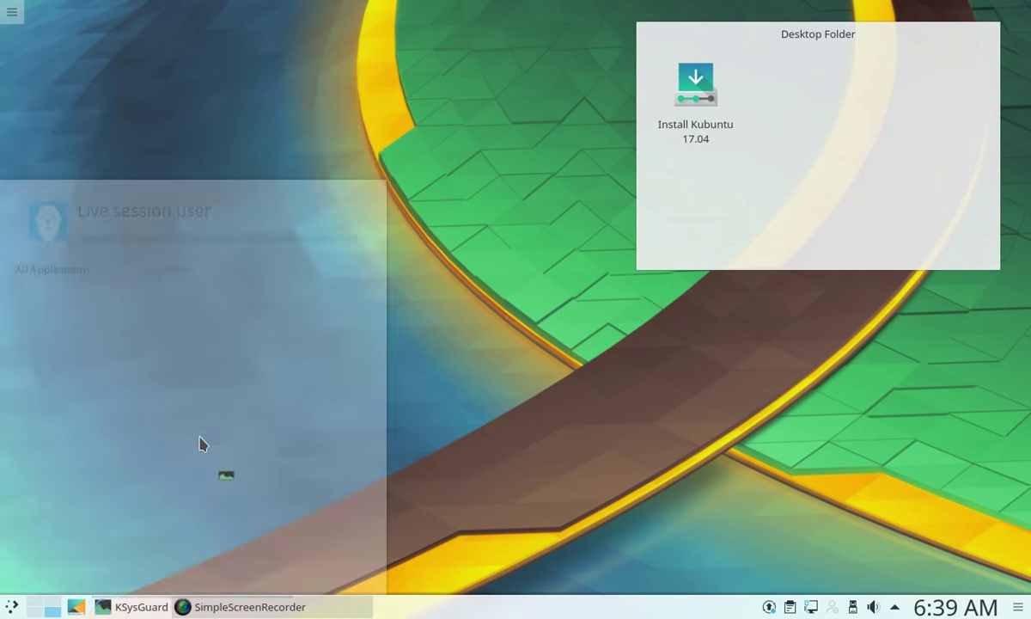
pyautogui.moveTo(424, 21); pyautogui.dragTo(489, 41)
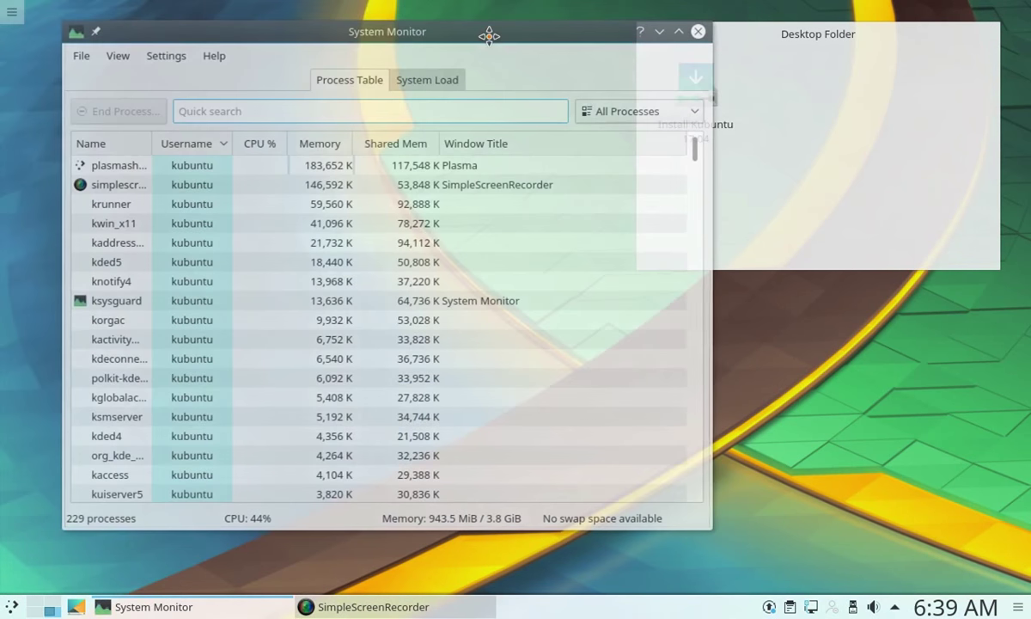
# Select the simplescreenrecorder process, adjust the process table's column widths and look over the process's available actions
pyautogui.click(214, 165)
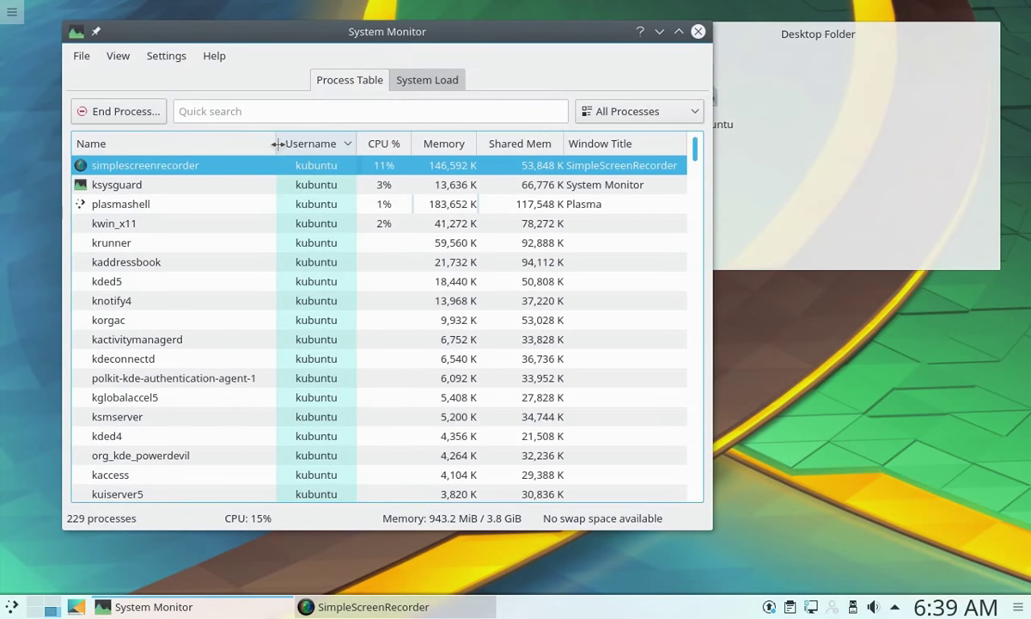
pyautogui.moveTo(362, 146); pyautogui.dragTo(409, 144)
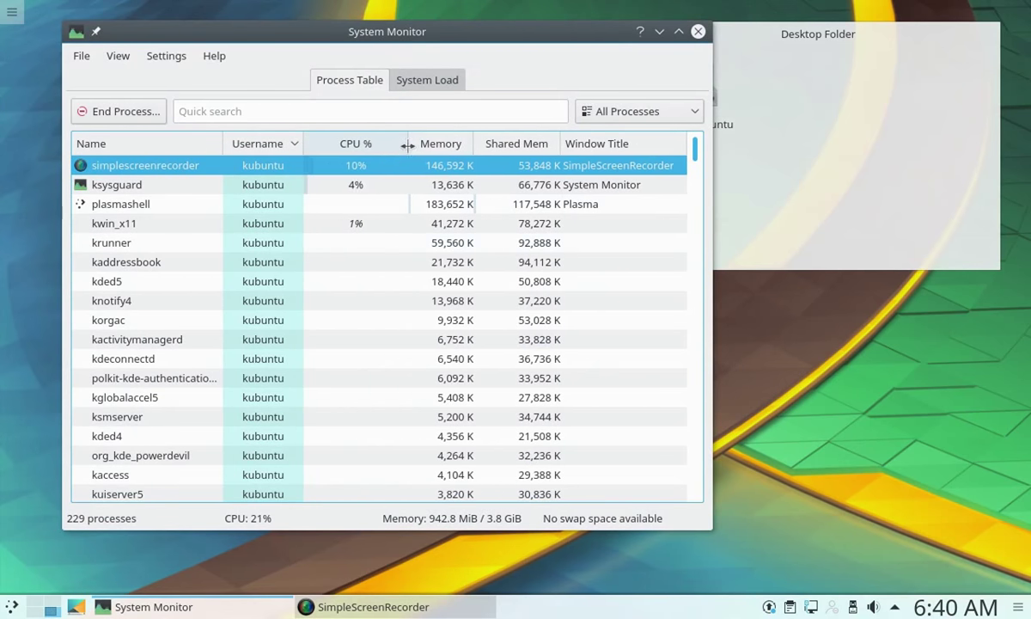
pyautogui.rightClick(351, 167)
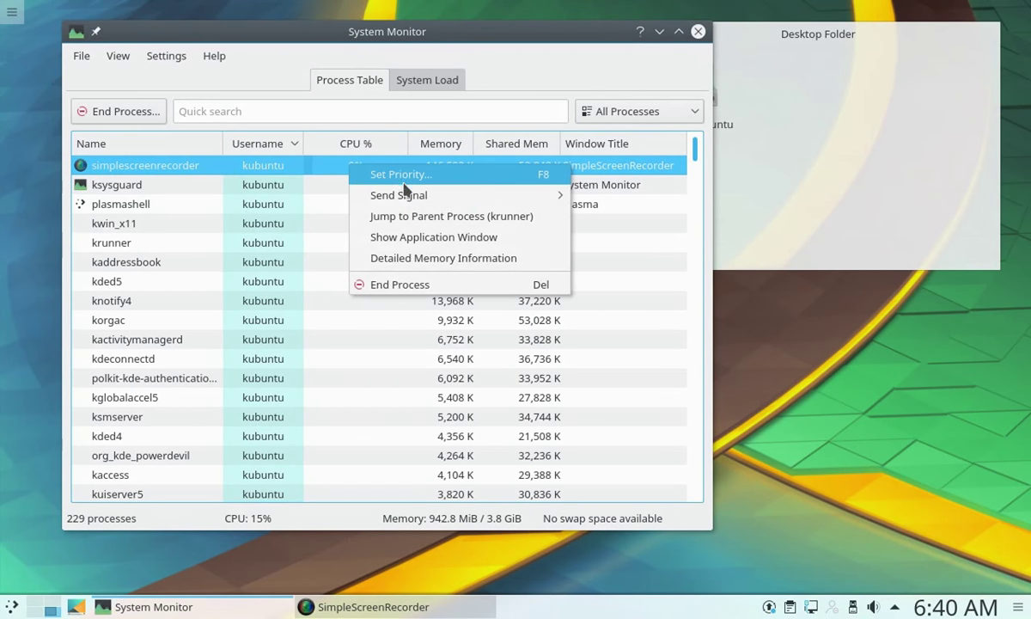
pyautogui.moveTo(412, 199)
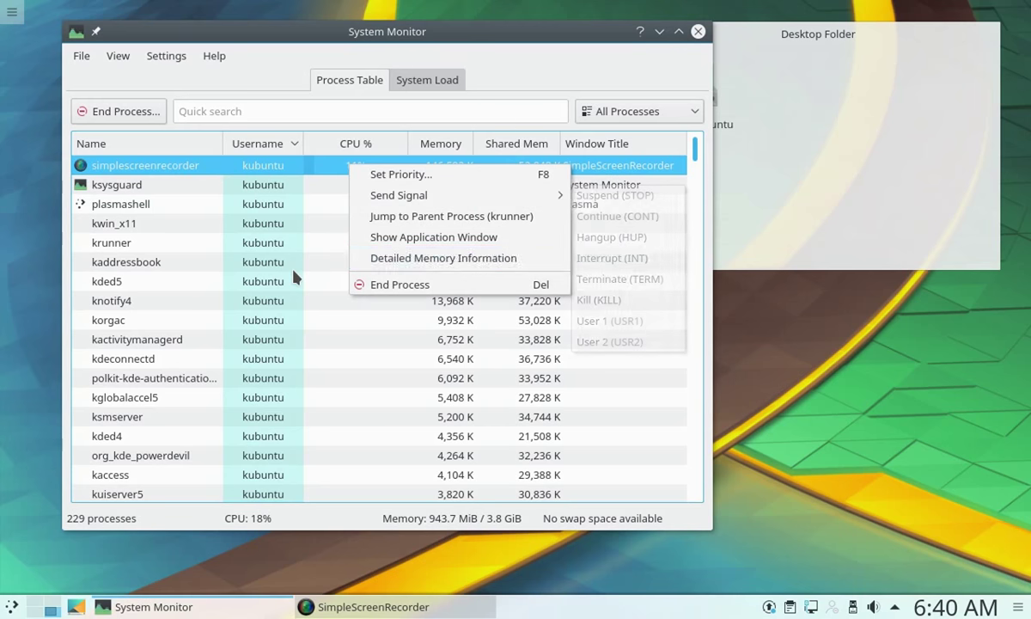
pyautogui.click(275, 251)
# View the System Load history graphs, return to the process table and close System Monitor
pyautogui.click(440, 81)
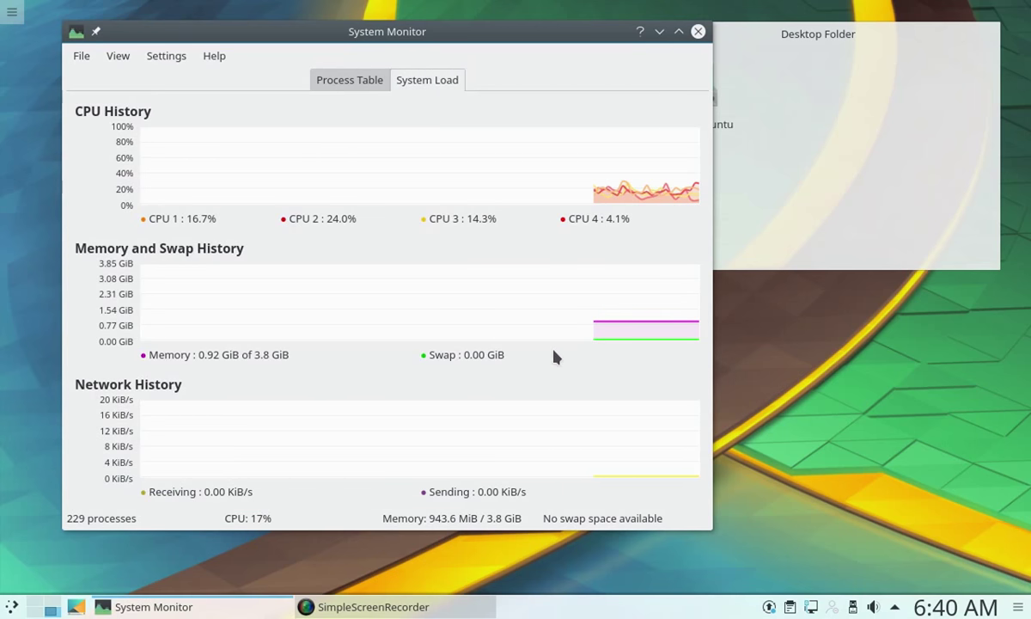
pyautogui.click(364, 84)
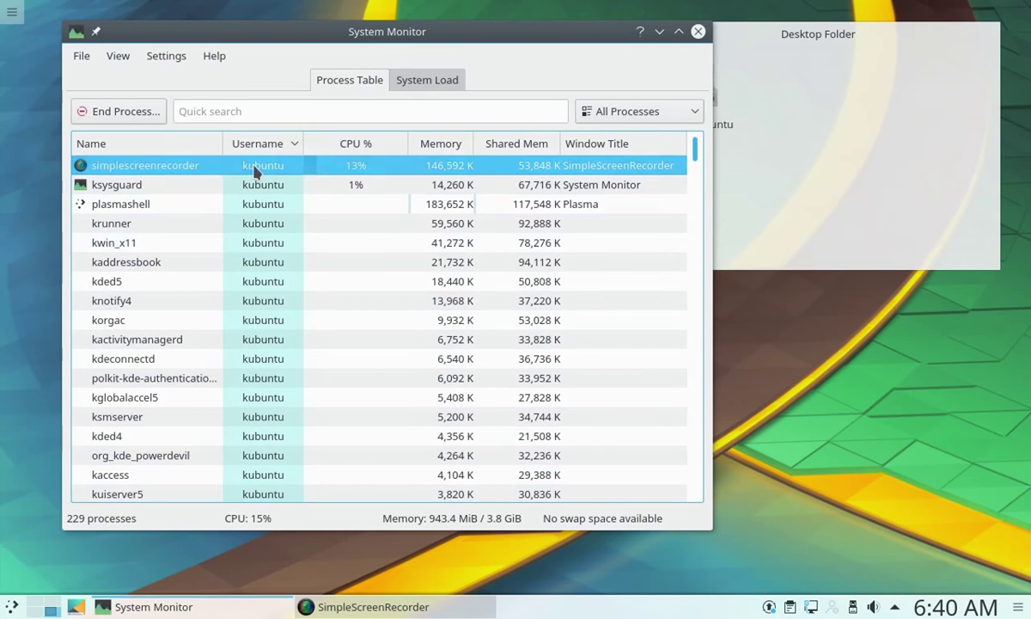
pyautogui.click(697, 34)
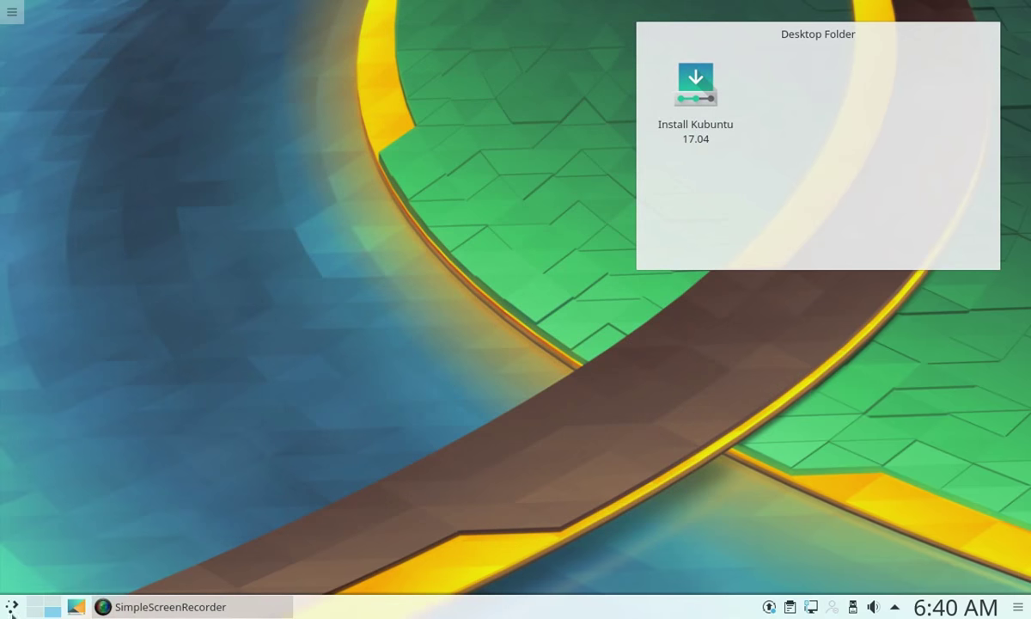
# Launch the Konsole terminal from the System application category and run uname -r to print the kernel release
pyautogui.click(12, 608)
pyautogui.click(97, 547)
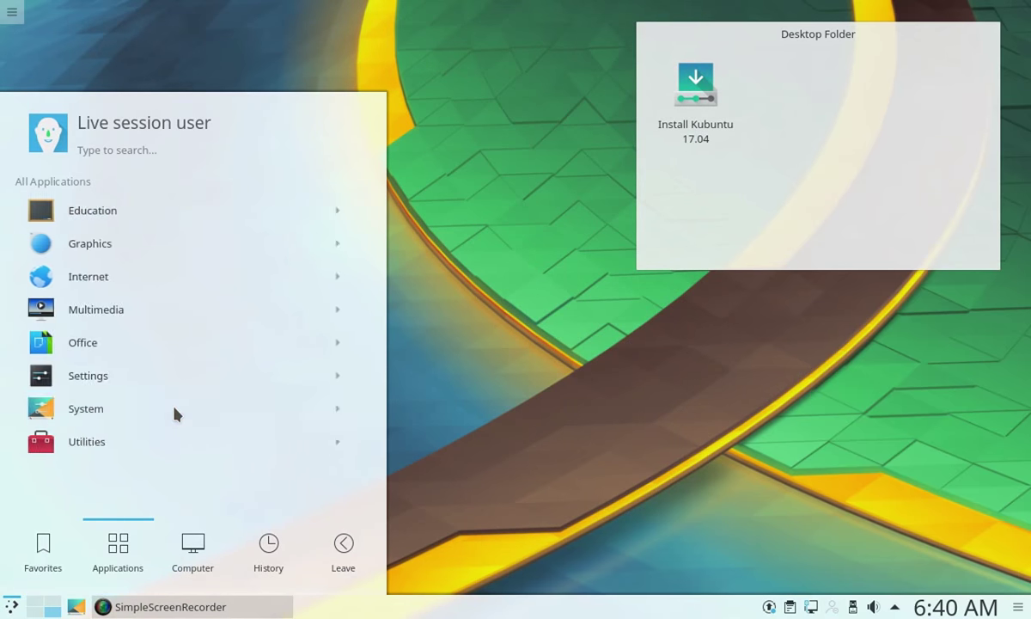
pyautogui.click(176, 414)
pyautogui.scroll(-2, 277, 419)
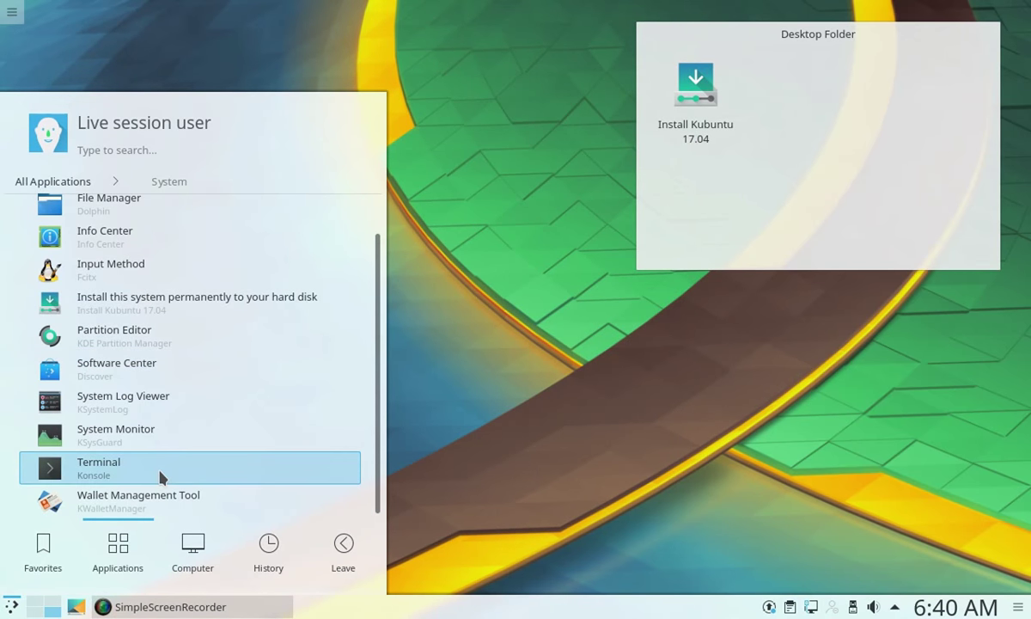
pyautogui.click(160, 471)
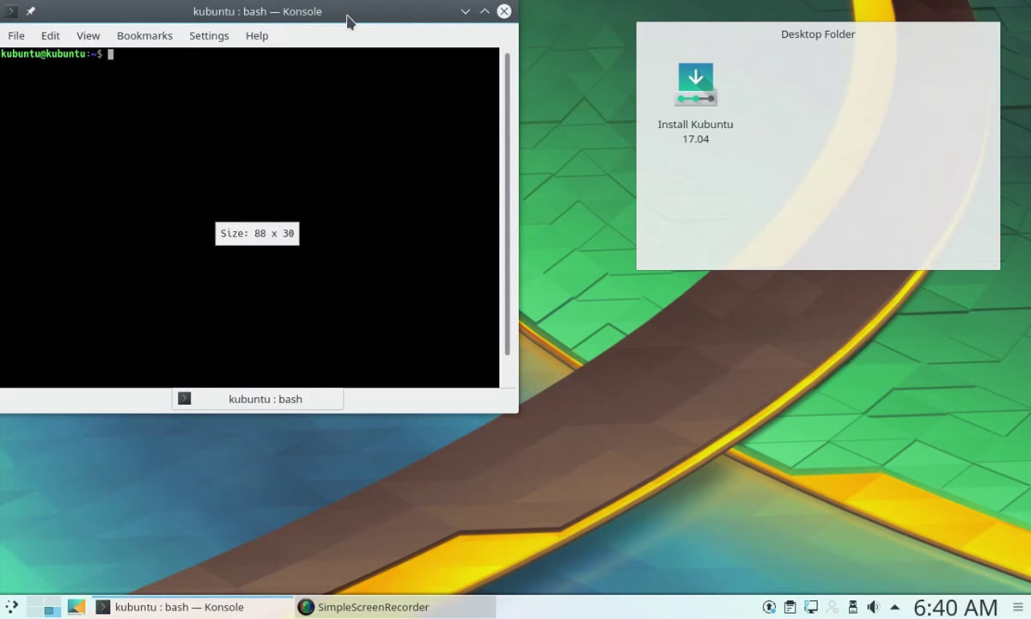
pyautogui.moveTo(341, 30); pyautogui.dragTo(484, 90)
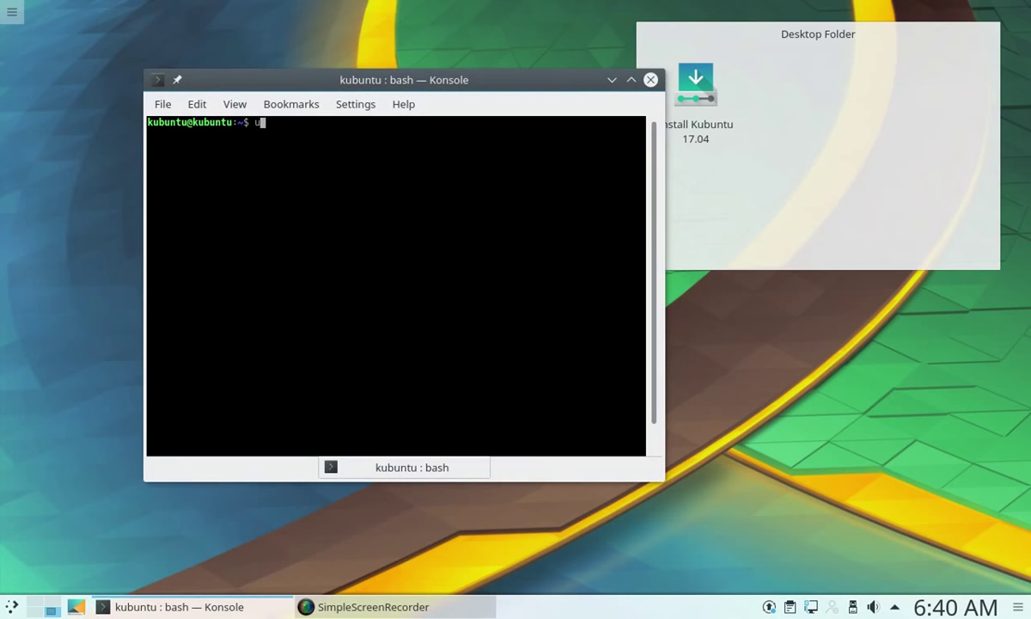
pyautogui.write('uname -r')
pyautogui.press('Return')
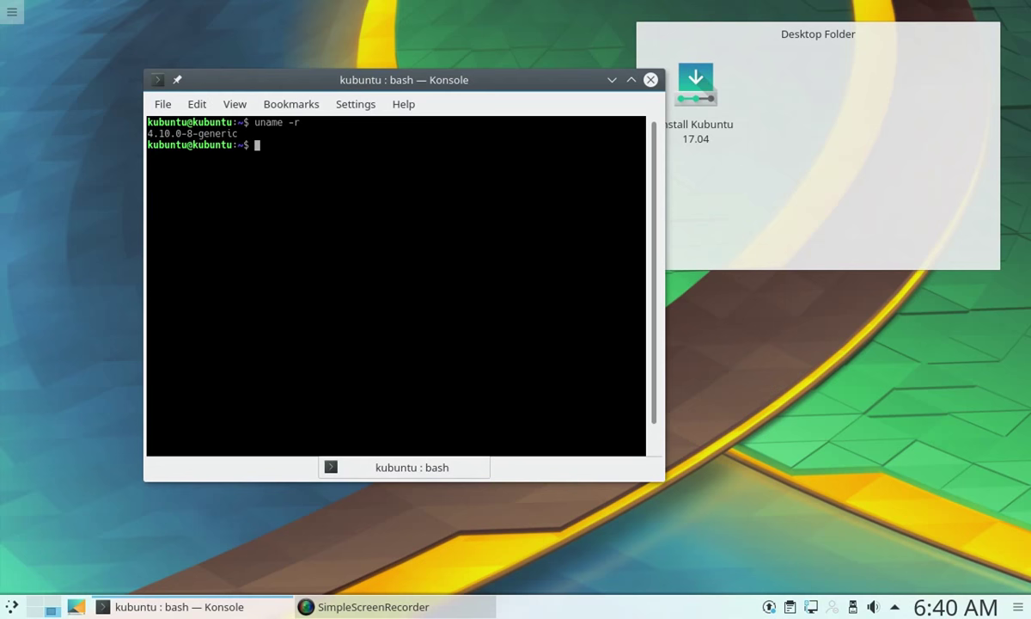
# Look over Konsole's menu commands and open a second terminal tab
pyautogui.click(405, 104)
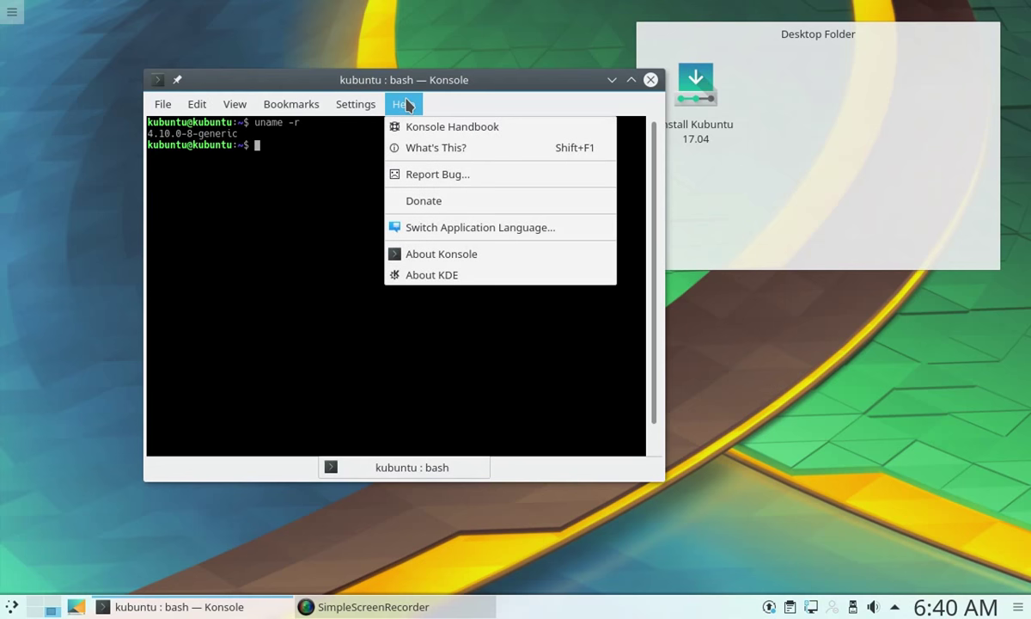
pyautogui.moveTo(368, 104)
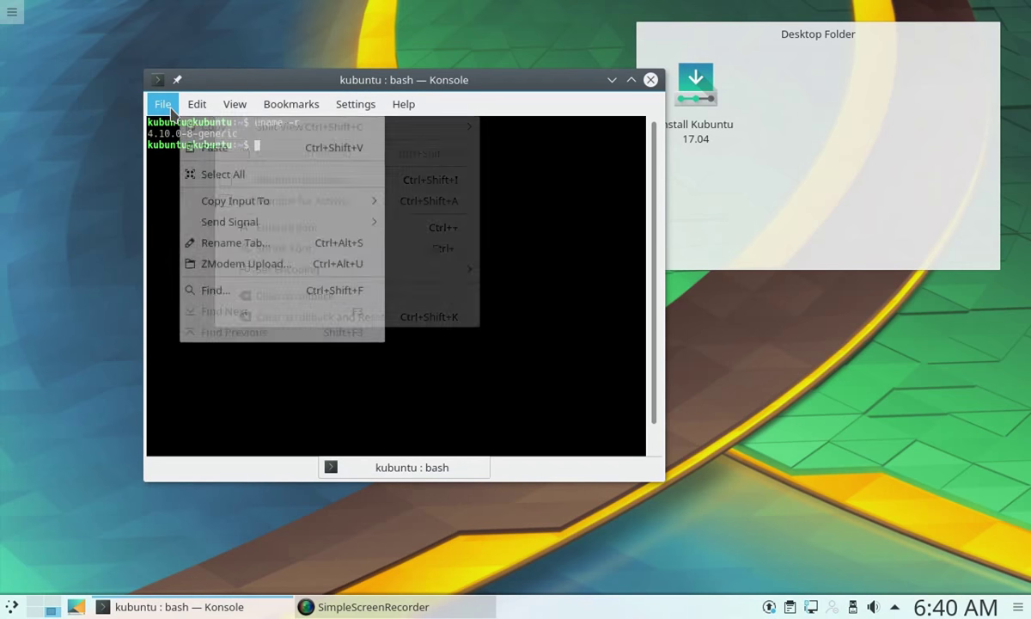
pyautogui.moveTo(169, 109)
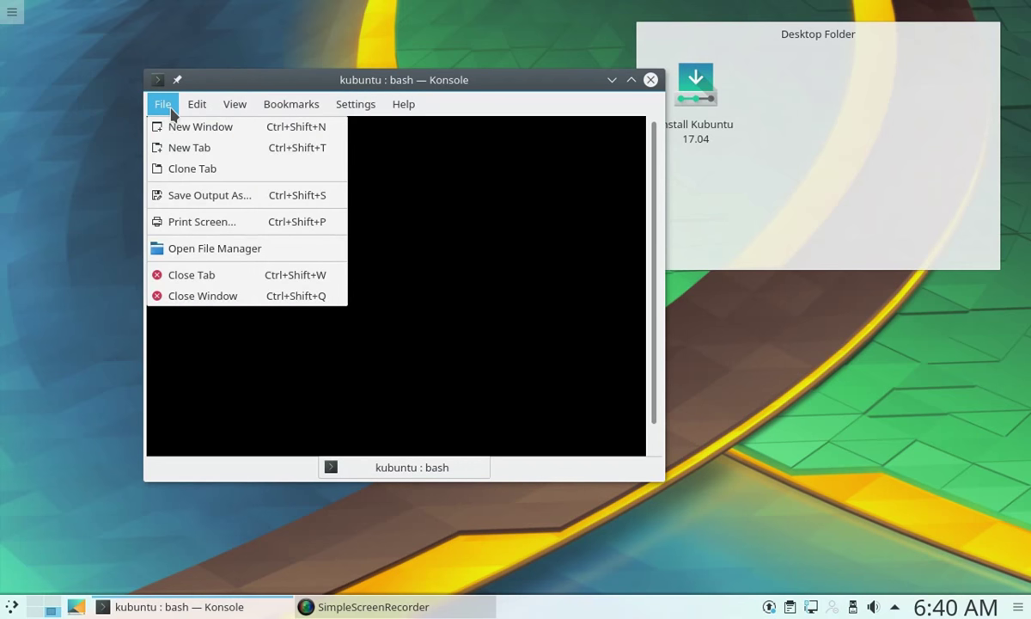
pyautogui.click(255, 159)
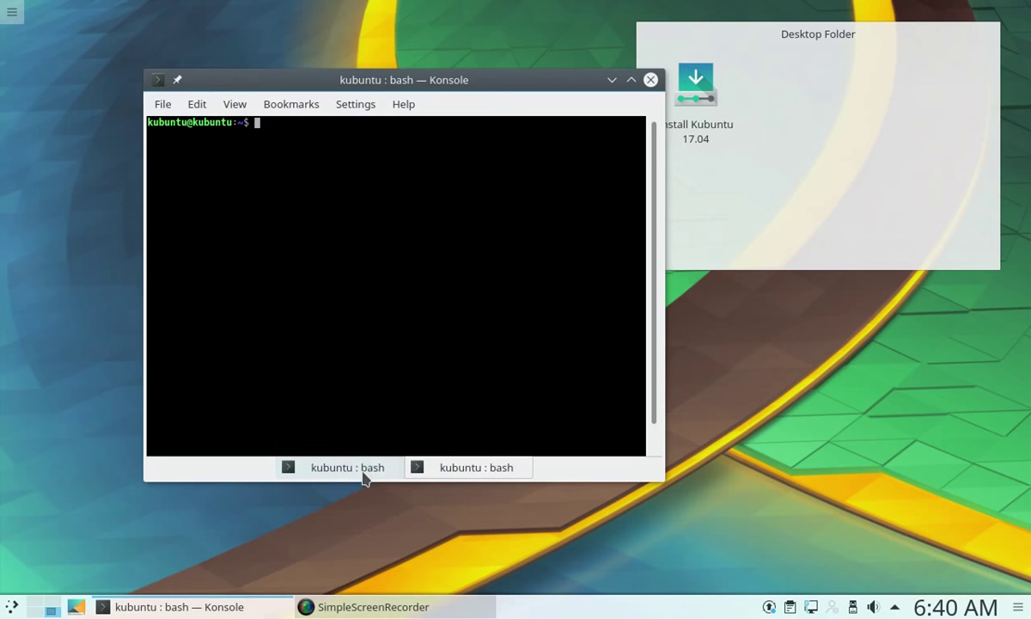
pyautogui.click(440, 471)
pyautogui.scroll(1, 440, 470)
pyautogui.scroll(-1, 426, 465)
pyautogui.scroll(1, 427, 464)
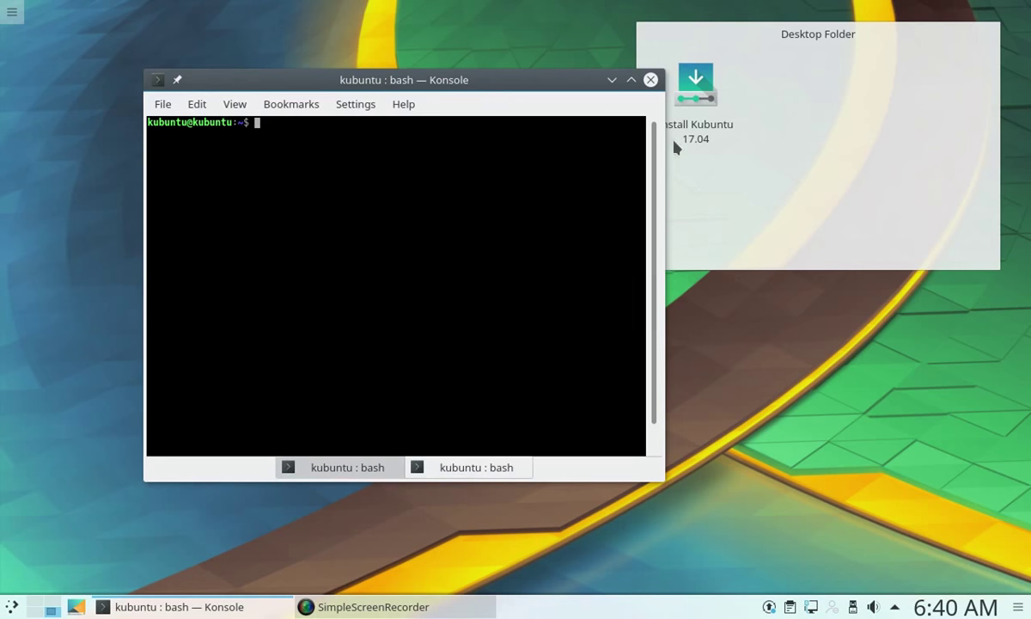
# Open the Home folder in the Dolphin file manager from the terminal, and close the Dolphin window
pyautogui.rightClick(496, 333)
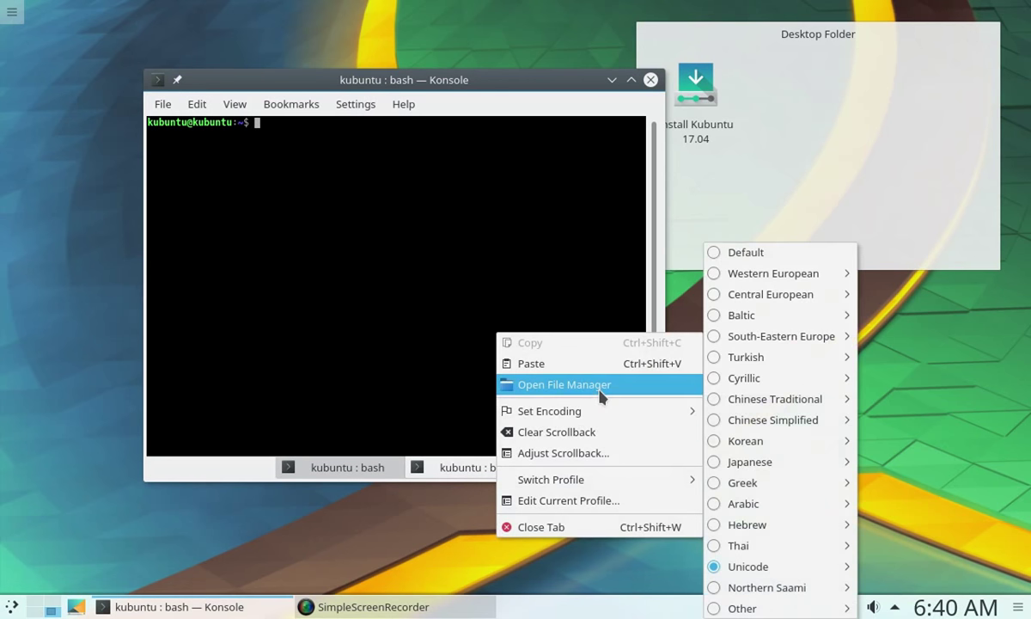
pyautogui.click(604, 383)
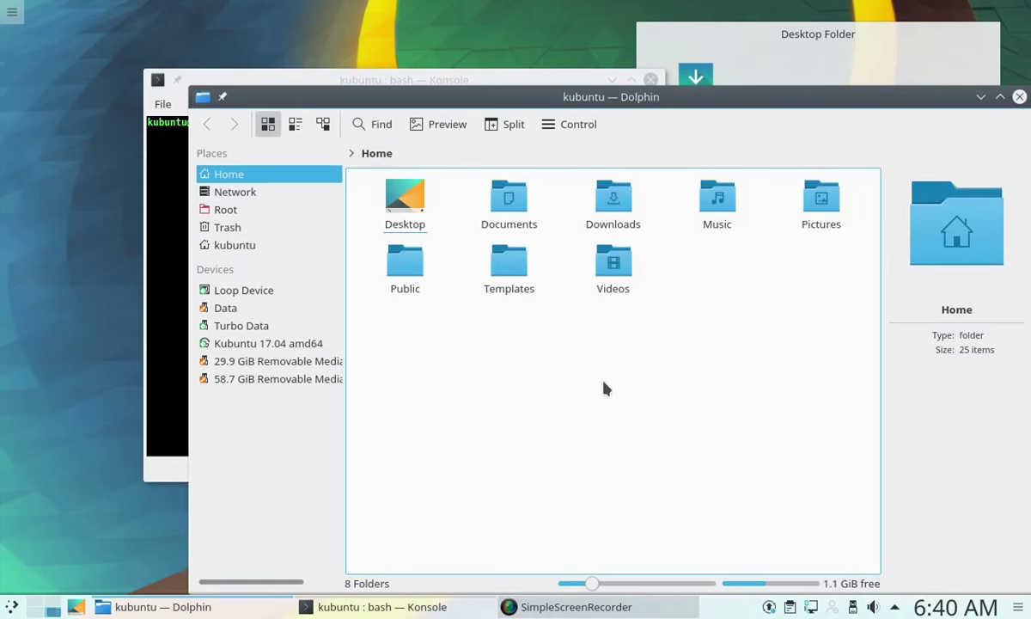
pyautogui.click(1018, 97)
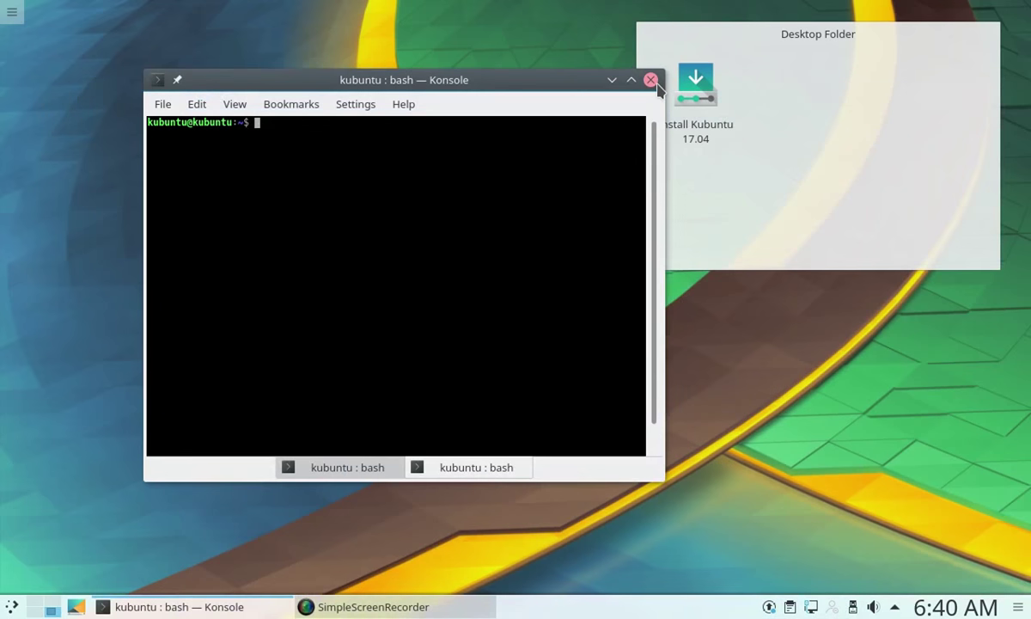
# Close the current Konsole tab, keeping the window open for the other tab, and close the Konsole window
pyautogui.click(651, 80)
pyautogui.click(438, 307)
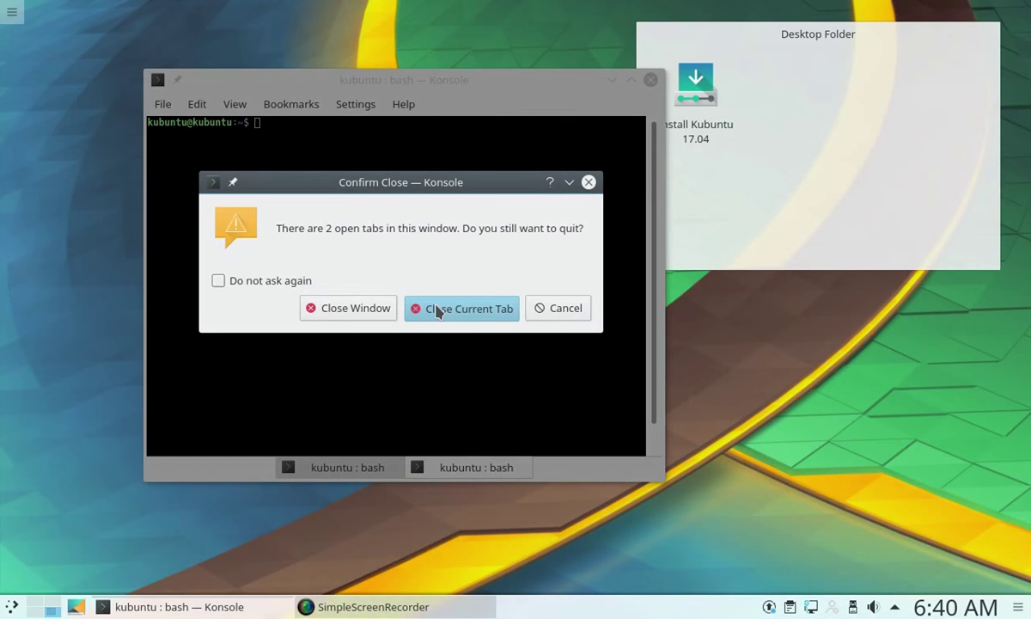
pyautogui.click(650, 80)
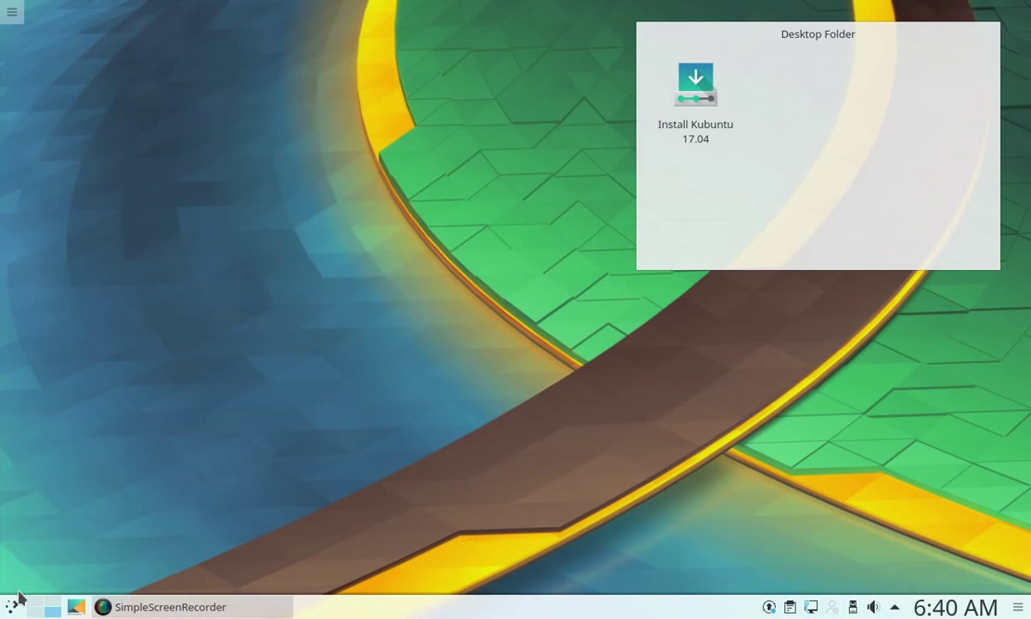
# Launch the KCalc scientific calculator from the Utilities category and move its window toward the middle of the desktop
pyautogui.click(12, 606)
pyautogui.click(118, 549)
pyautogui.click(163, 440)
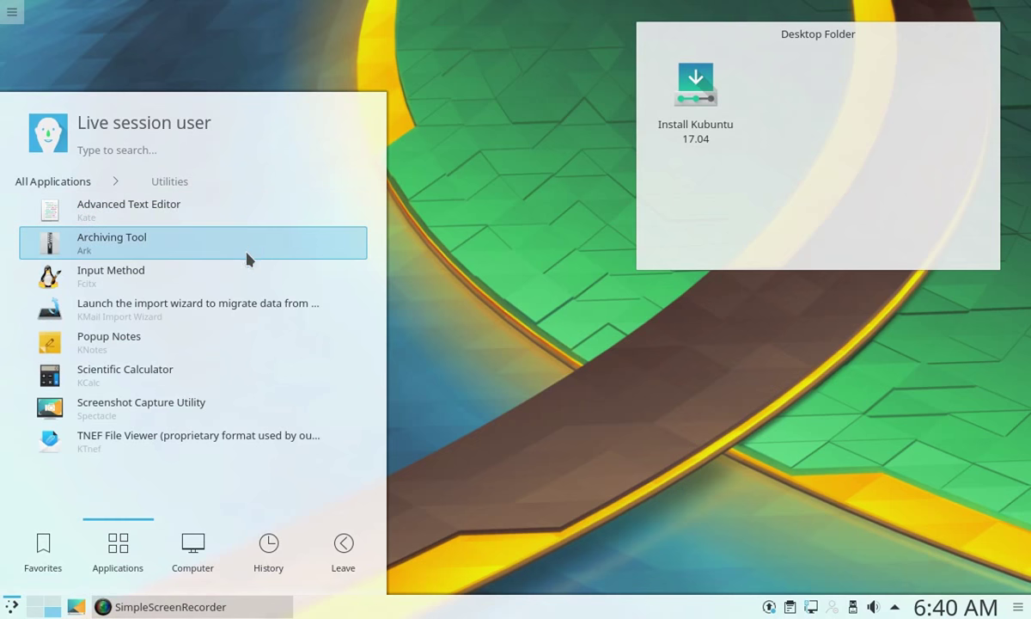
pyautogui.click(209, 374)
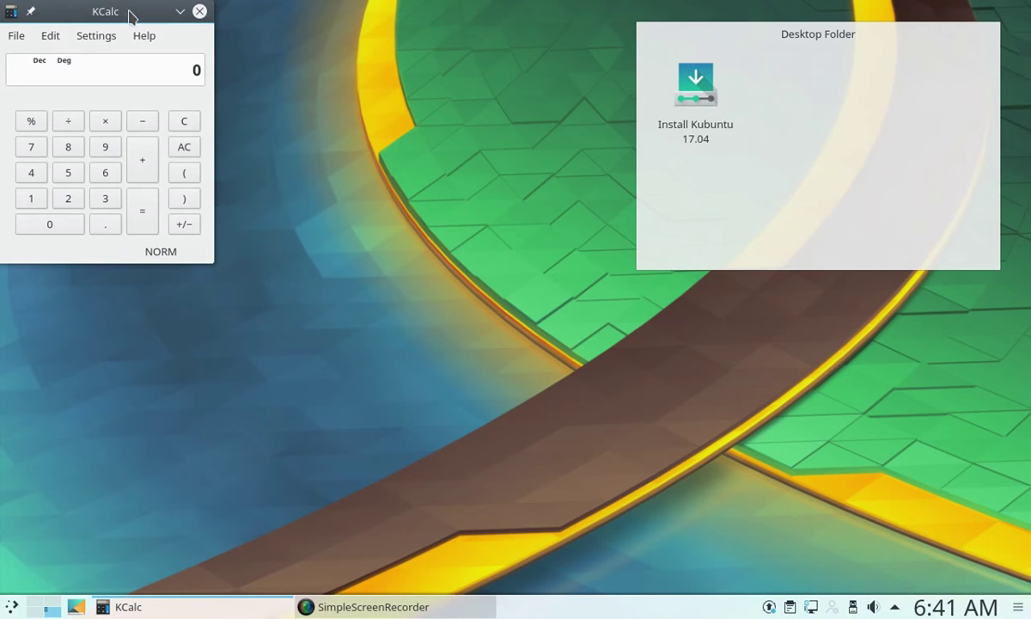
pyautogui.moveTo(131, 15); pyautogui.dragTo(428, 158)
# Look over KCalc's editing commands and switch the calculator from simple to science mode
pyautogui.click(393, 178)
pyautogui.moveTo(351, 180)
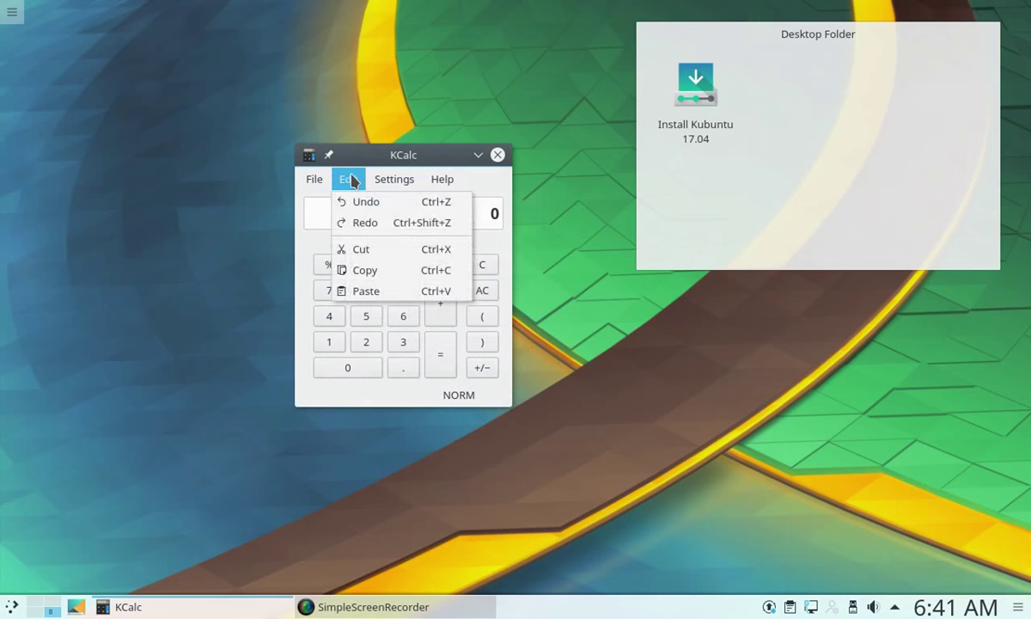
pyautogui.moveTo(393, 179)
pyautogui.click(396, 224)
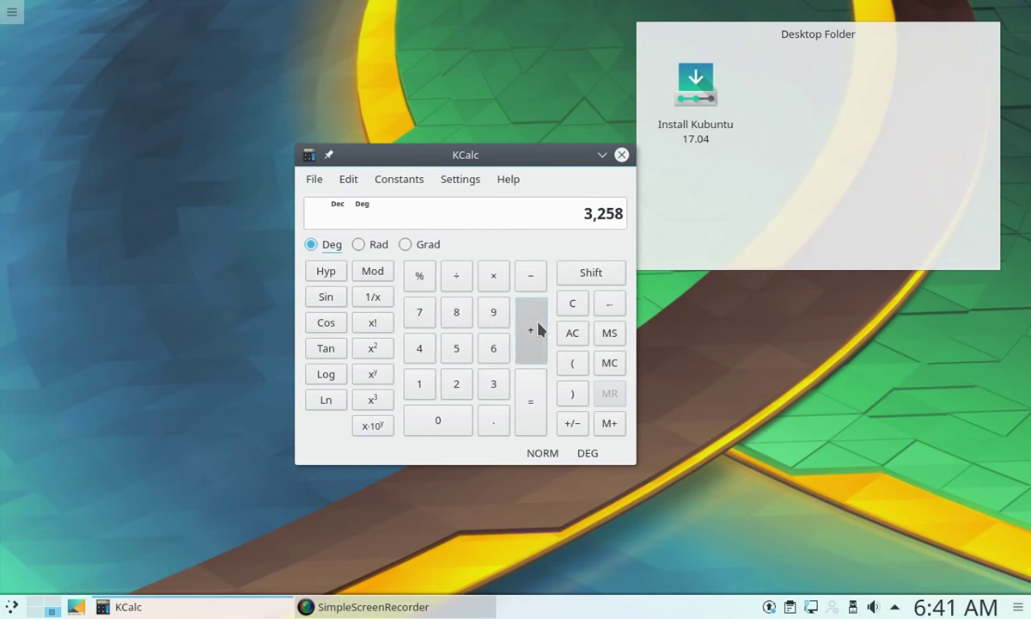
# Add 666 to 3,258 in KCalc, copy the result to the clipboard and close the calculator
pyautogui.tripleClick(502, 357)
pyautogui.click(532, 399)
pyautogui.click(360, 192)
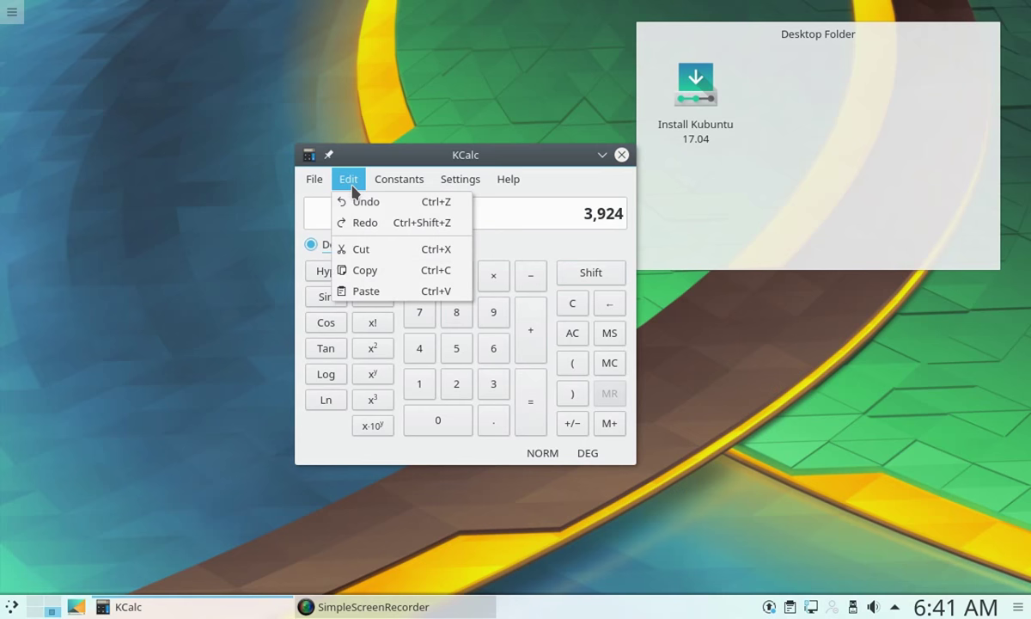
pyautogui.click(379, 273)
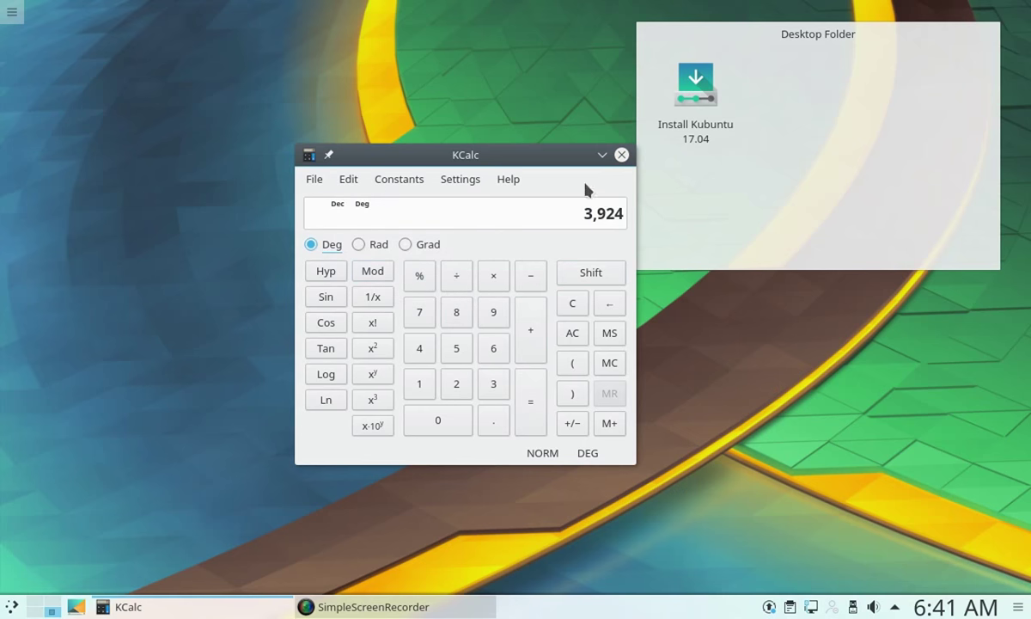
pyautogui.click(618, 158)
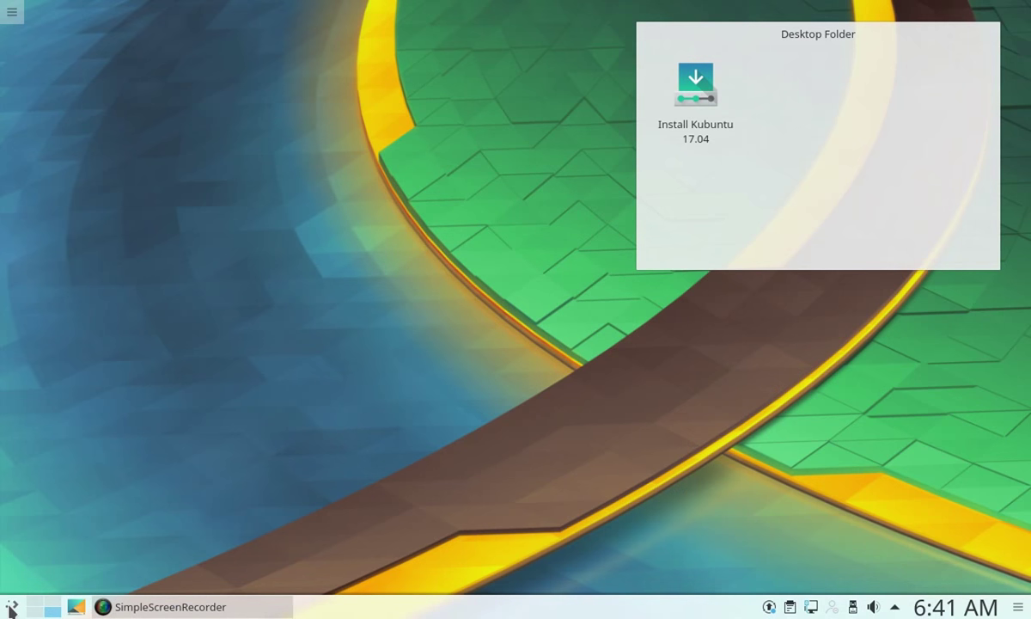
# Launch the Spectacle screenshot capture utility from the Utilities application category
pyautogui.click(11, 607)
pyautogui.click(116, 563)
pyautogui.click(156, 449)
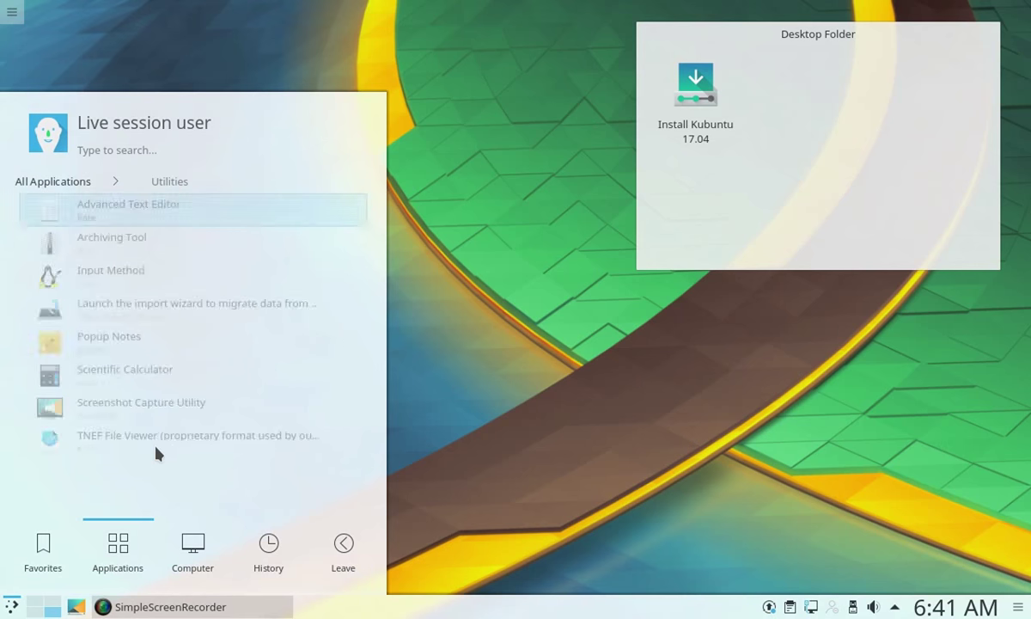
pyautogui.click(191, 411)
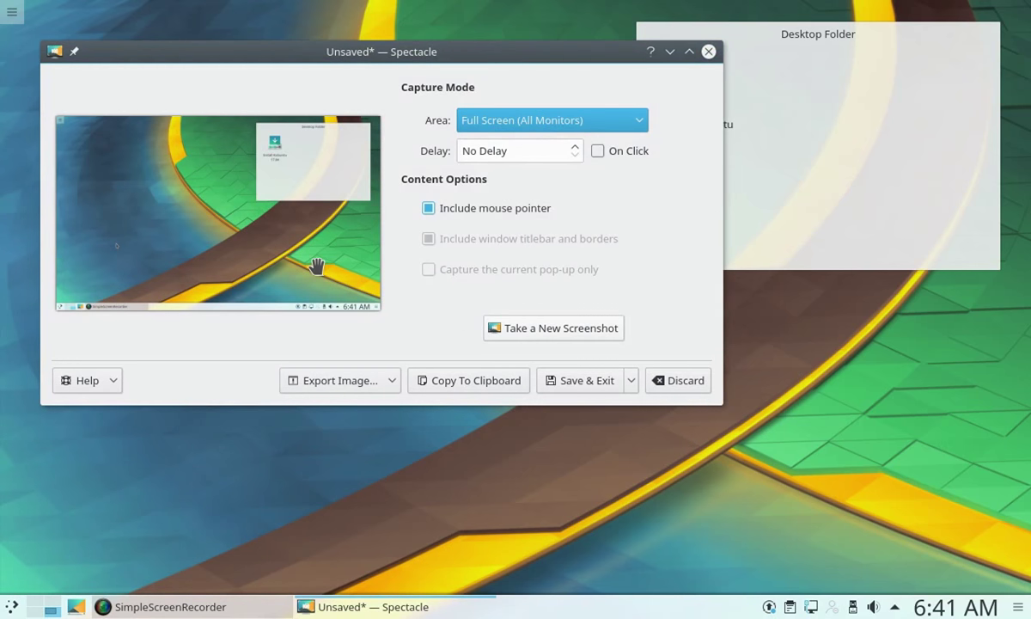
# Capture a rectangular region of about 498x423 pixels over the Desktop Folder's lower part and close Spectacle without saving
pyautogui.click(586, 123)
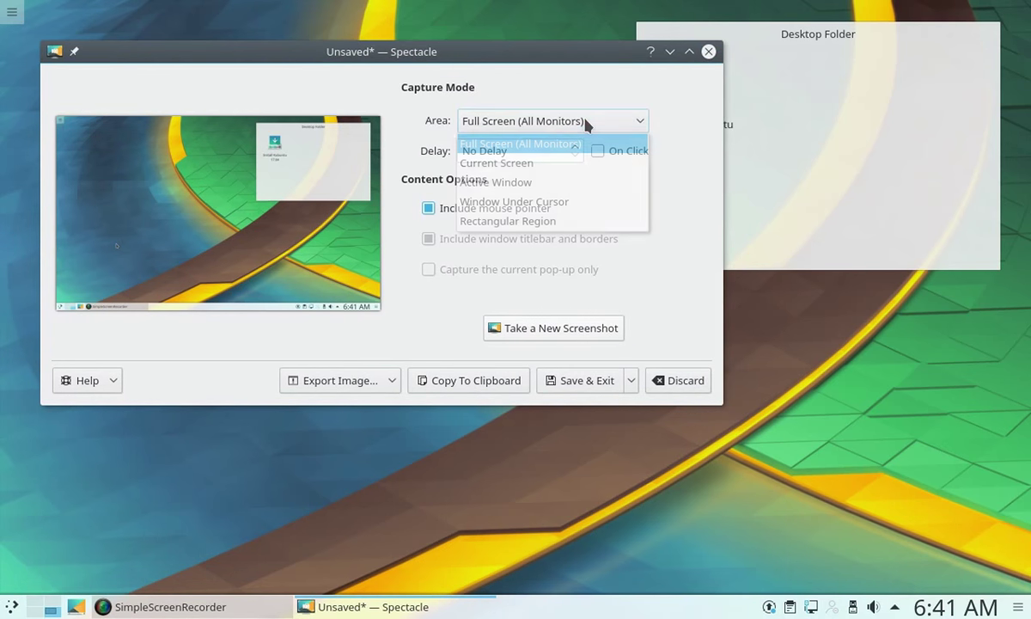
pyautogui.click(537, 224)
pyautogui.click(556, 328)
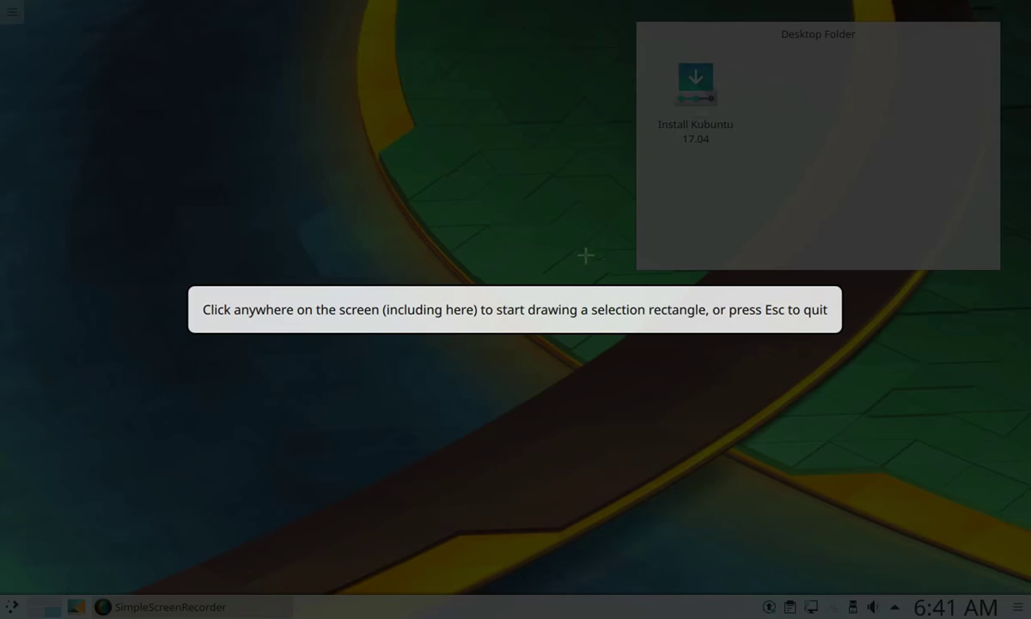
pyautogui.moveTo(549, 106); pyautogui.dragTo(948, 445)
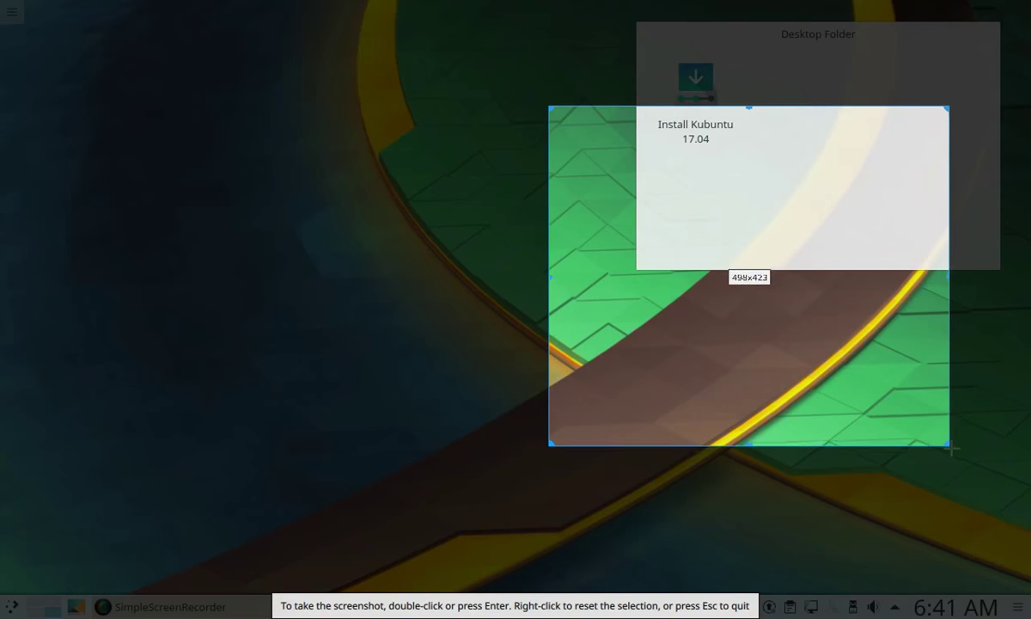
pyautogui.doubleClick(872, 408)
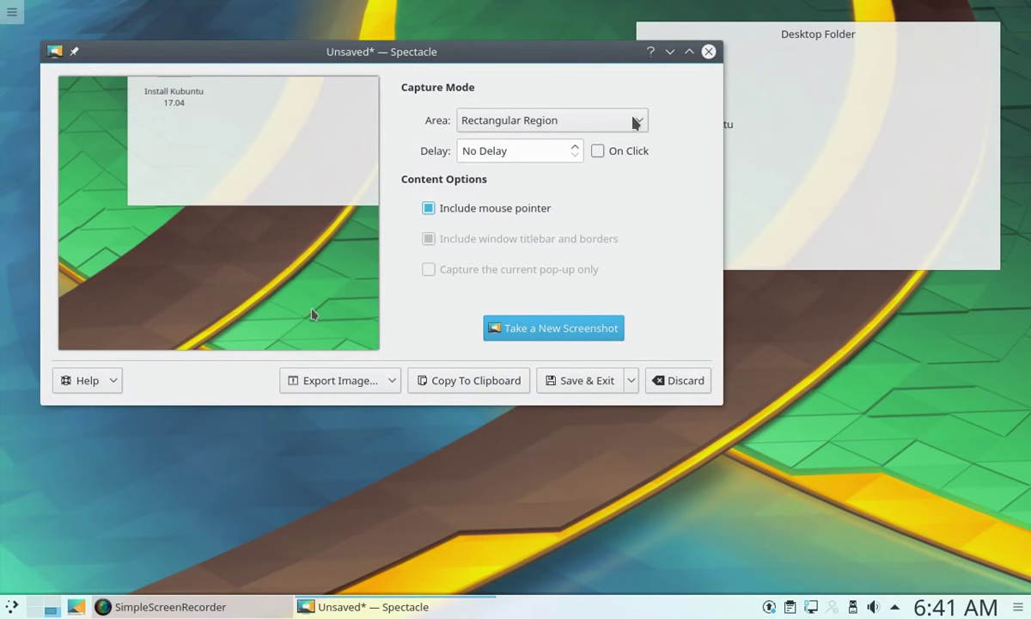
pyautogui.click(708, 52)
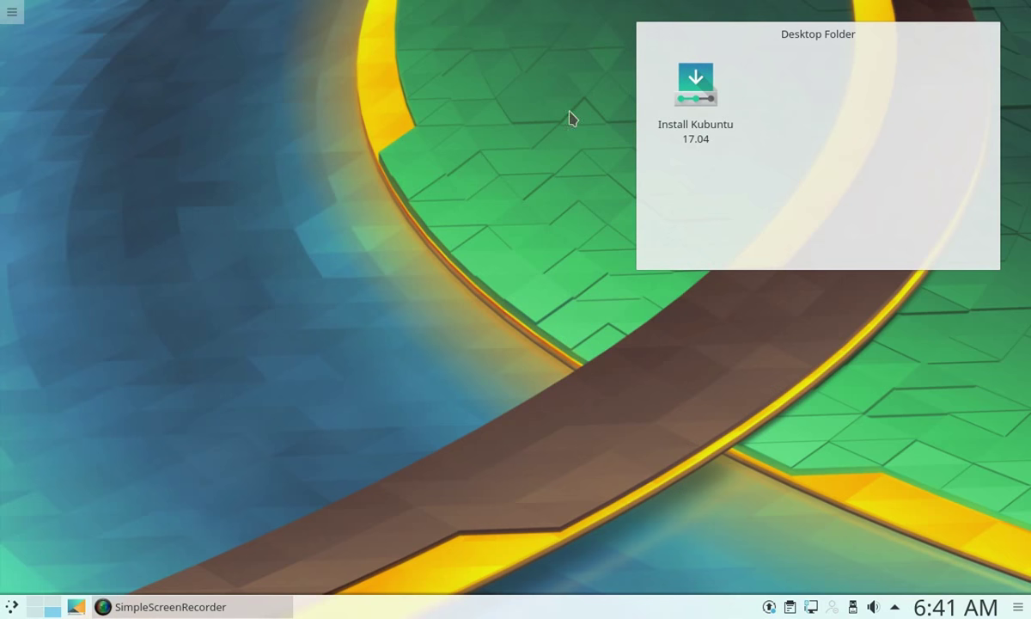
# Open the desktop's widget list and place an Analog Clock widget beside the Desktop Folder
pyautogui.rightClick(278, 197)
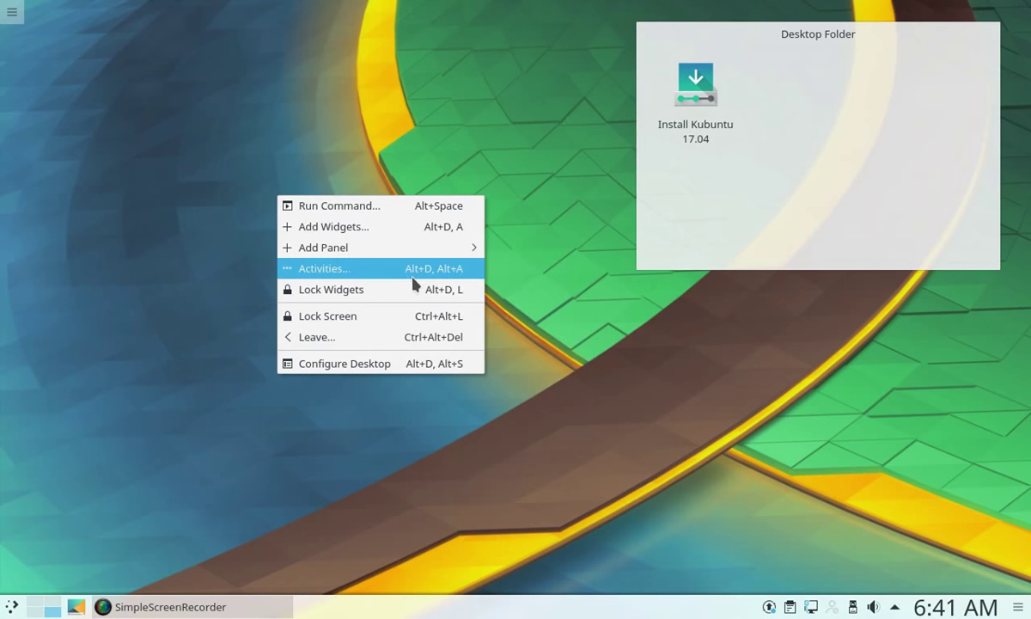
pyautogui.click(402, 234)
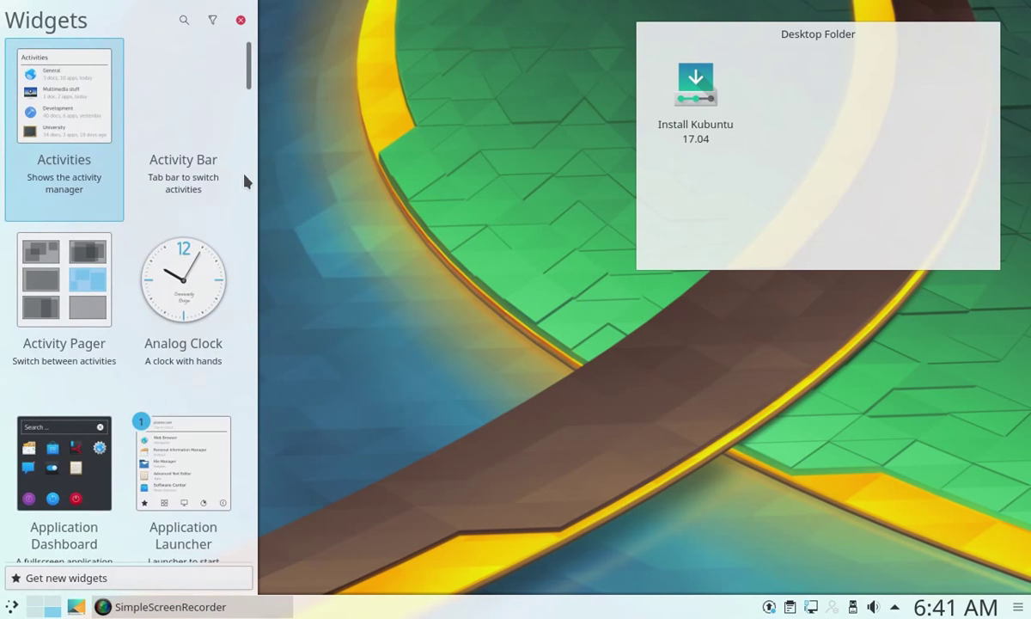
pyautogui.moveTo(161, 271); pyautogui.dragTo(408, 127)
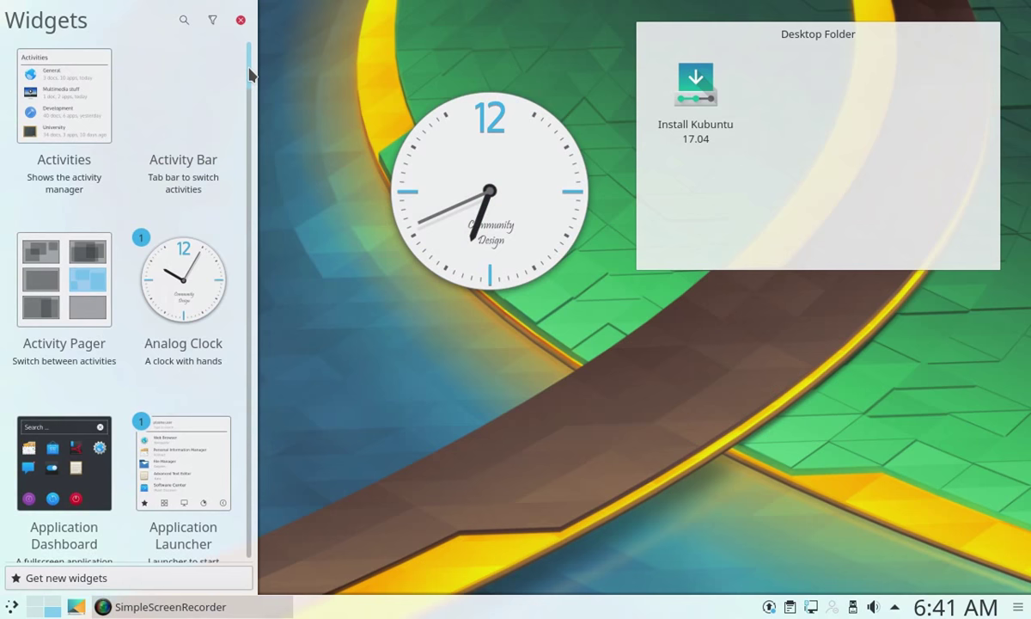
# Place an Application Dashboard widget below the clock, browse its Internet and Office categories, and close the dashboard
pyautogui.moveTo(251, 75)
pyautogui.mouseDown()
pyautogui.moveTo(247, 100)
pyautogui.moveTo(245, 86)
pyautogui.mouseUp()
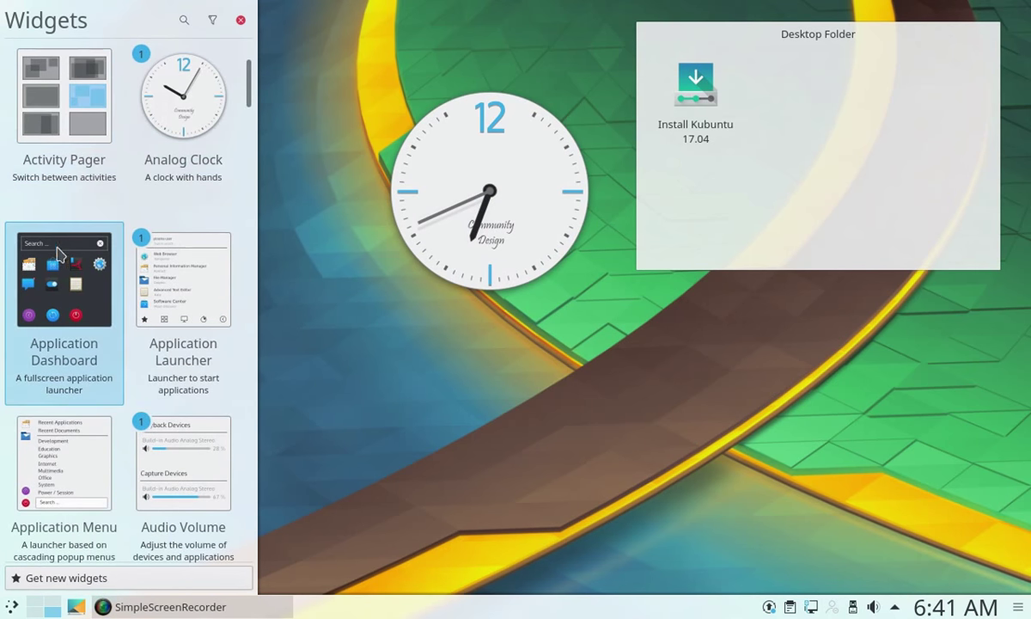
pyautogui.moveTo(95, 284); pyautogui.dragTo(615, 383)
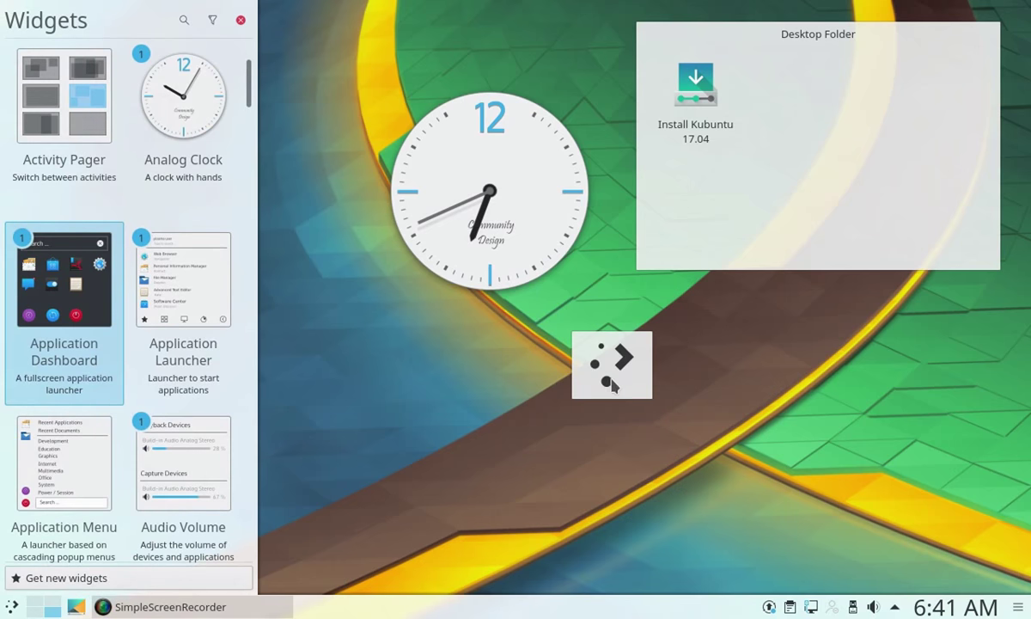
pyautogui.click(622, 367)
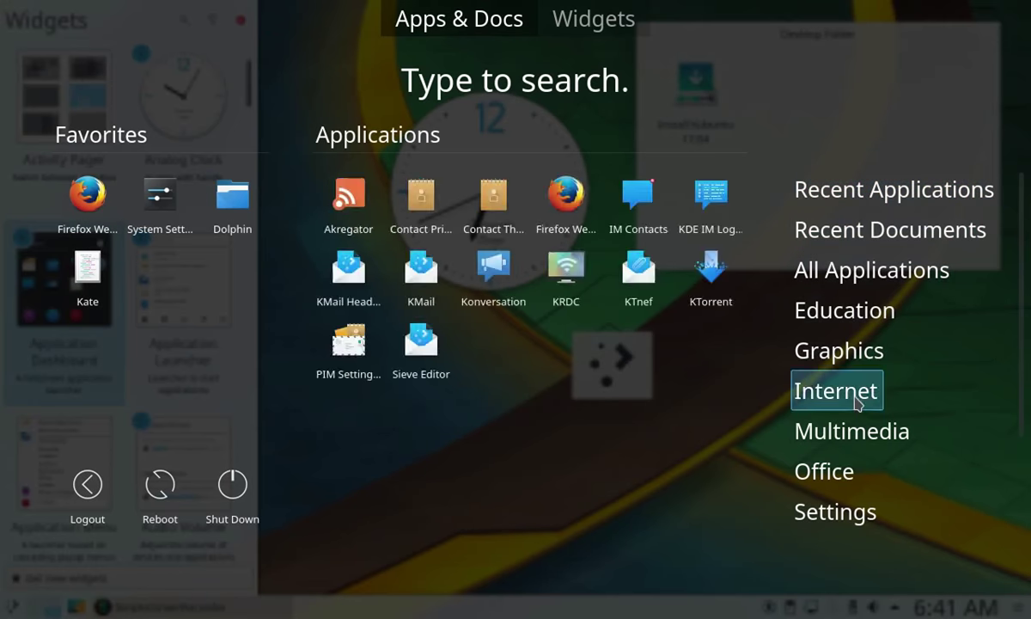
pyautogui.moveTo(864, 488)
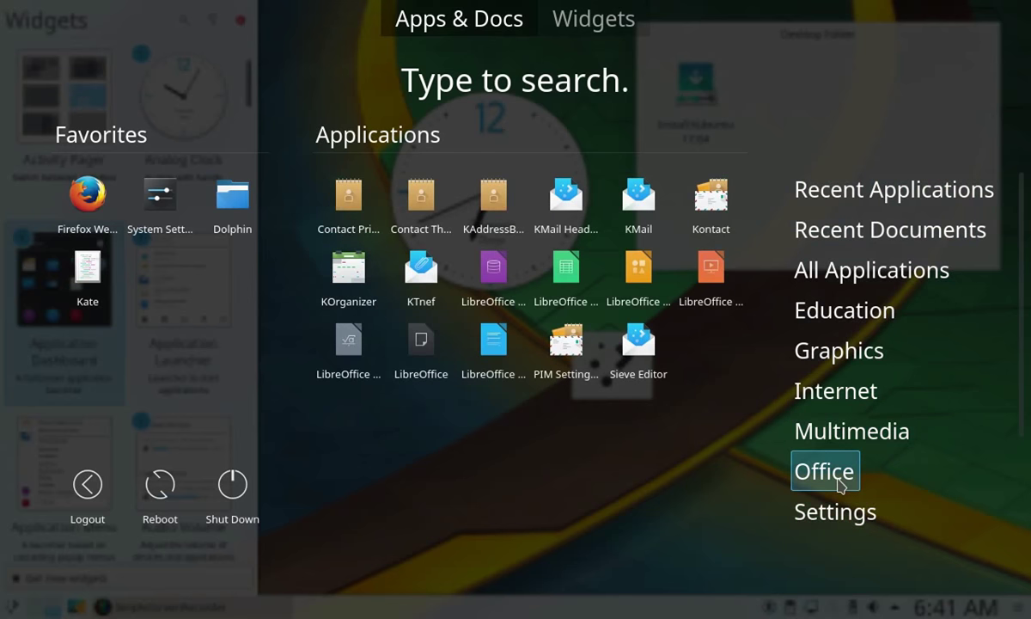
pyautogui.click(662, 289)
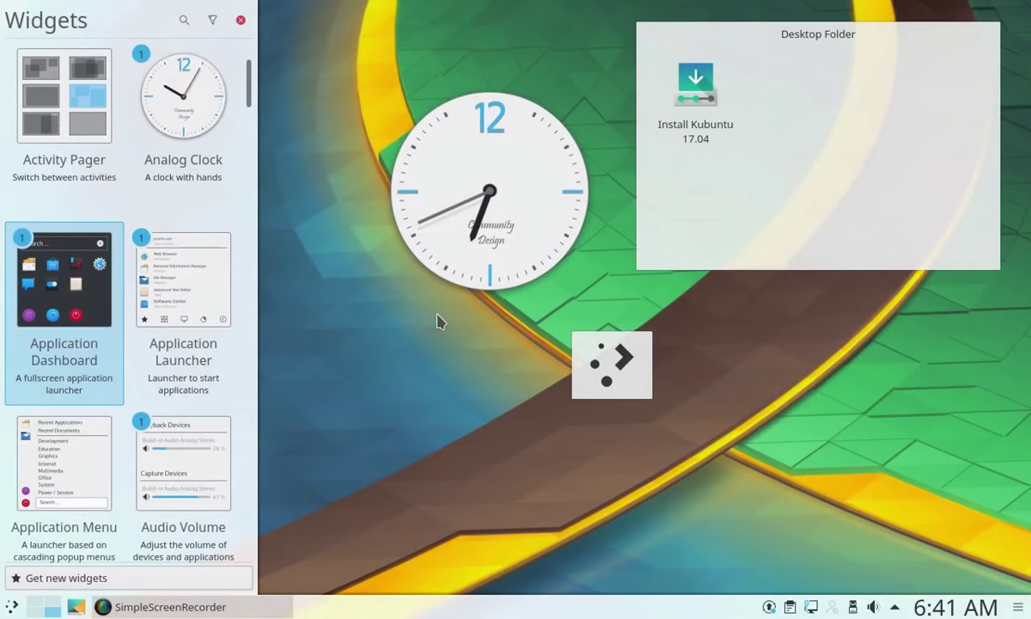
# Place an Audio Volume widget on the desktop below the Desktop Folder, and open and close its volume controls
pyautogui.scroll(-1, 185, 429)
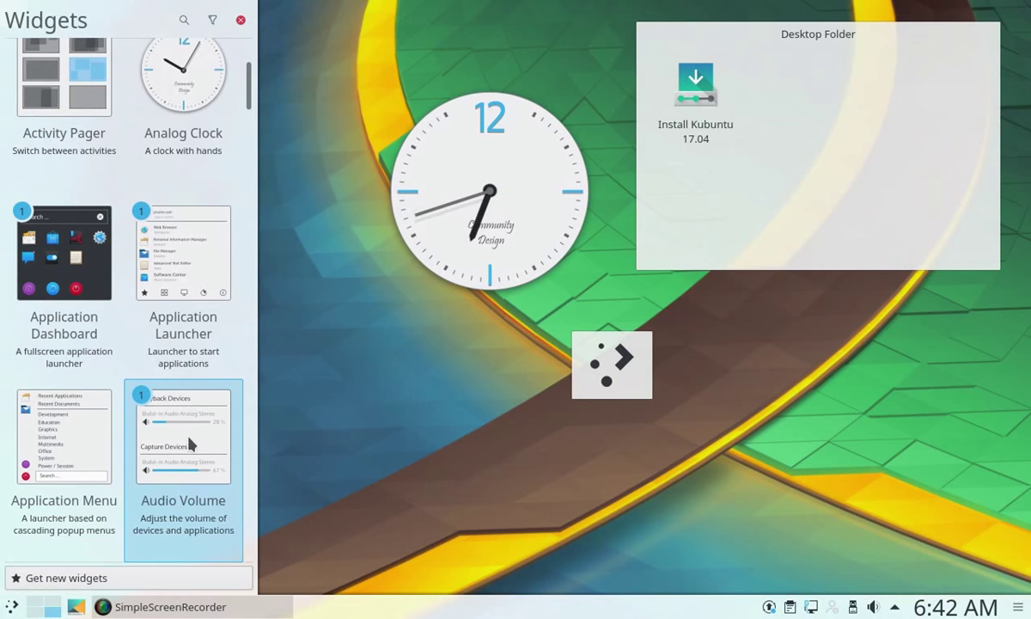
pyautogui.moveTo(170, 445); pyautogui.dragTo(890, 336)
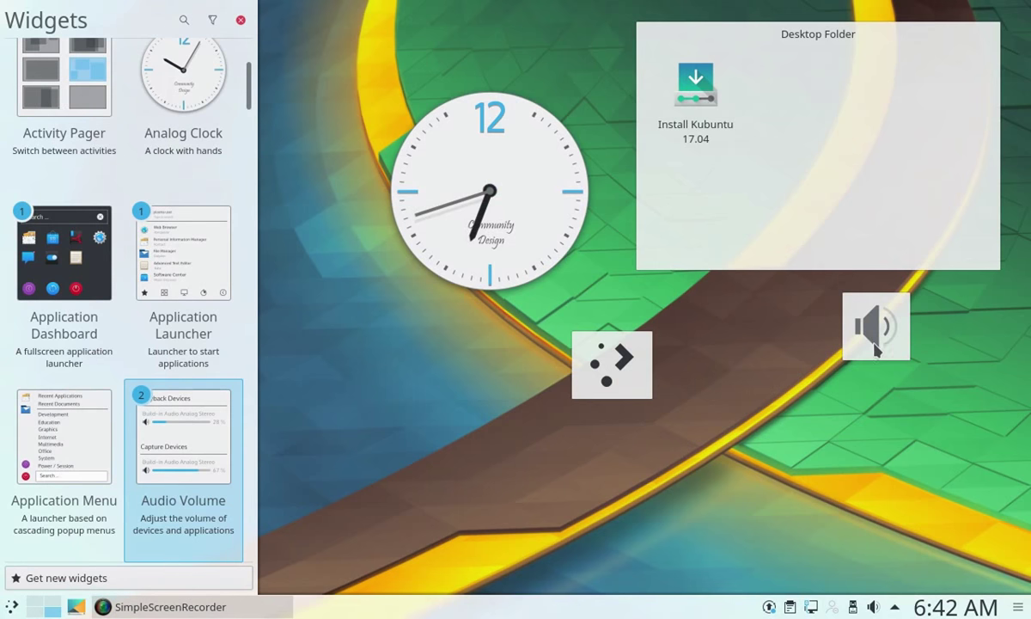
pyautogui.click(875, 342)
pyautogui.click(692, 434)
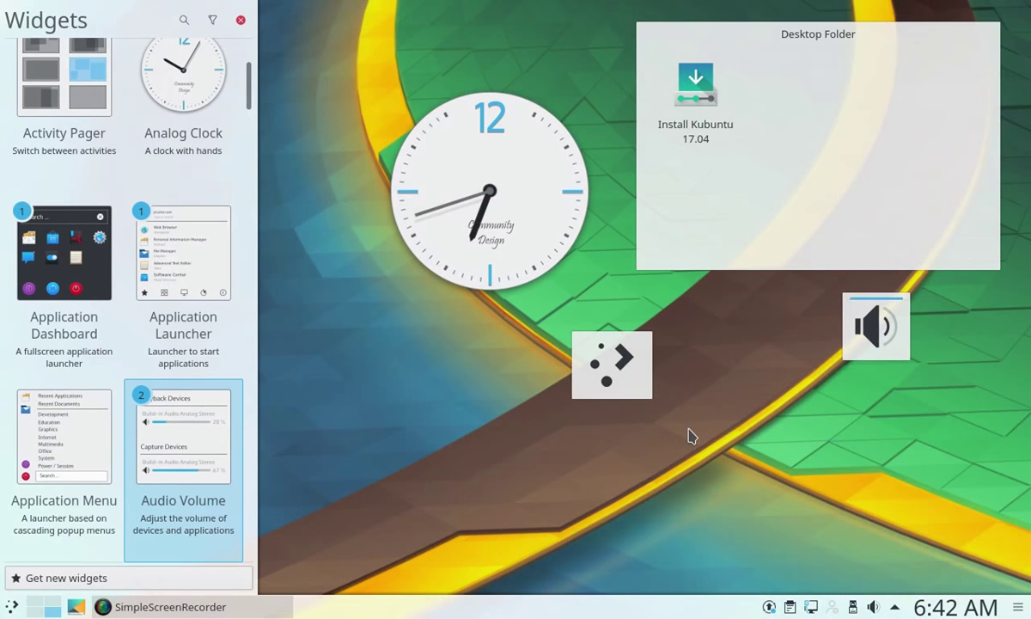
# Place an Application Menu widget below the clock, browse its System, Internet and Settings categories, and close the menu
pyautogui.scroll(-1, 147, 394)
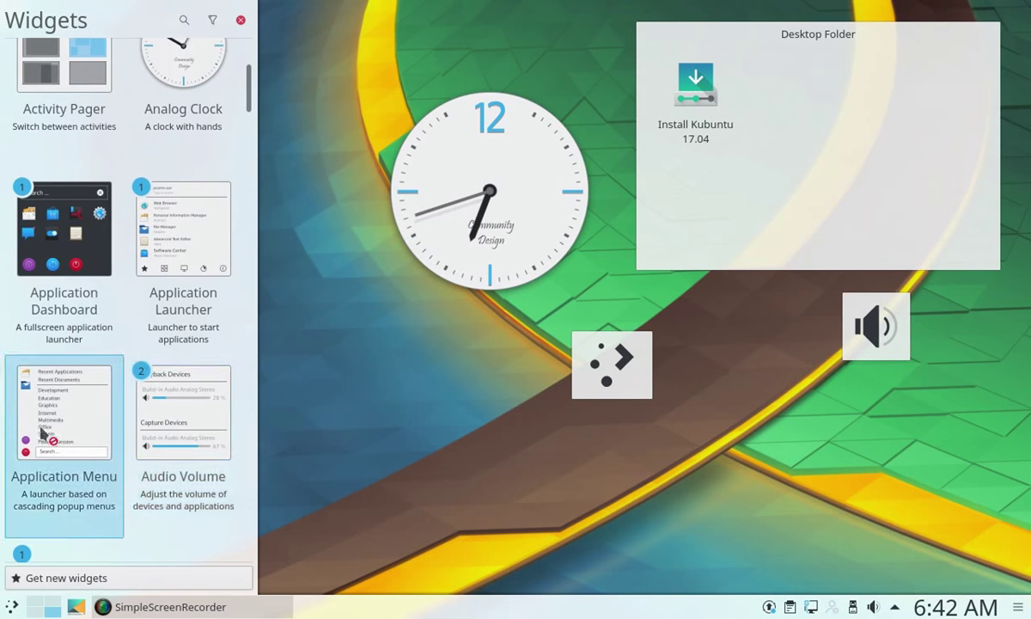
pyautogui.moveTo(49, 414); pyautogui.dragTo(367, 355)
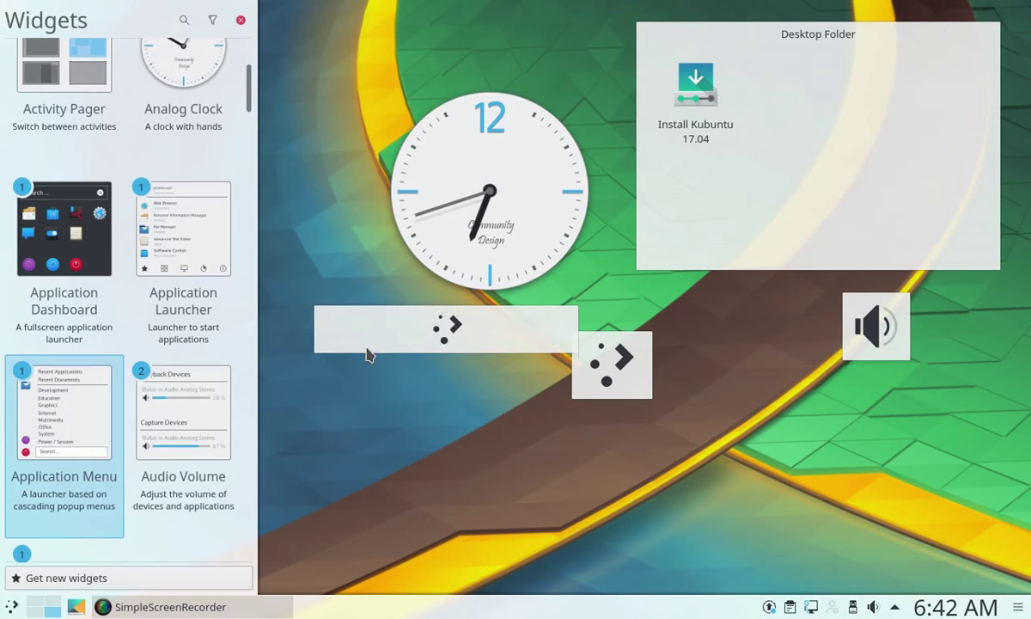
pyautogui.click(405, 315)
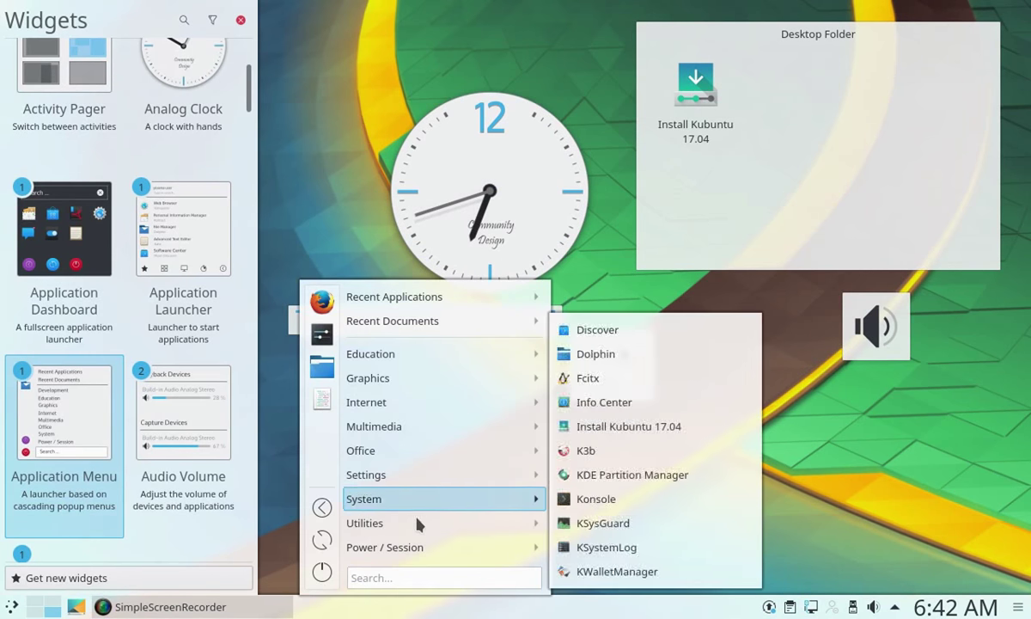
pyautogui.moveTo(416, 404)
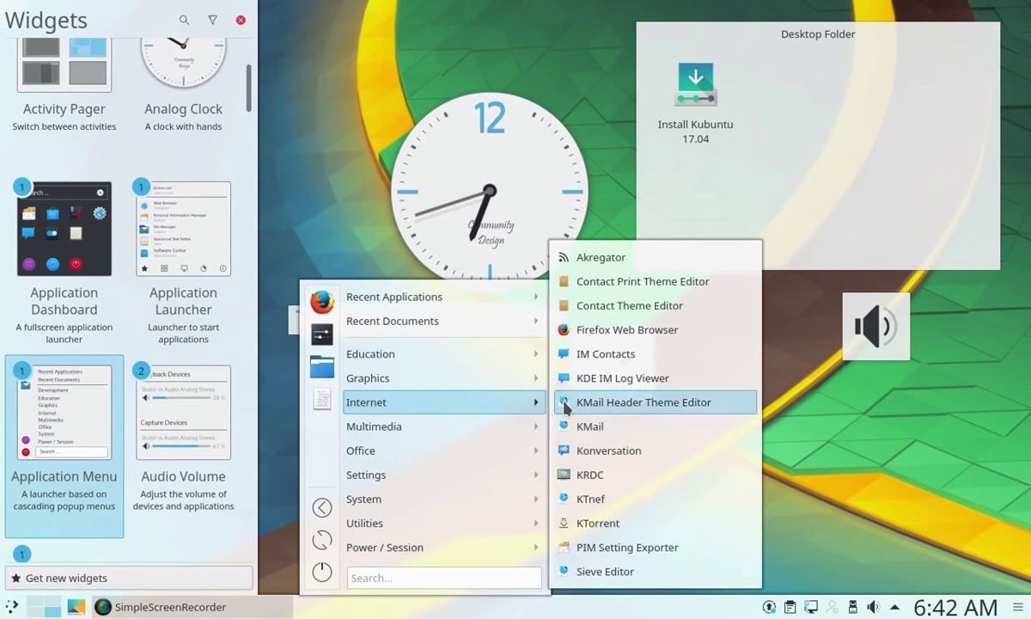
pyautogui.moveTo(523, 471)
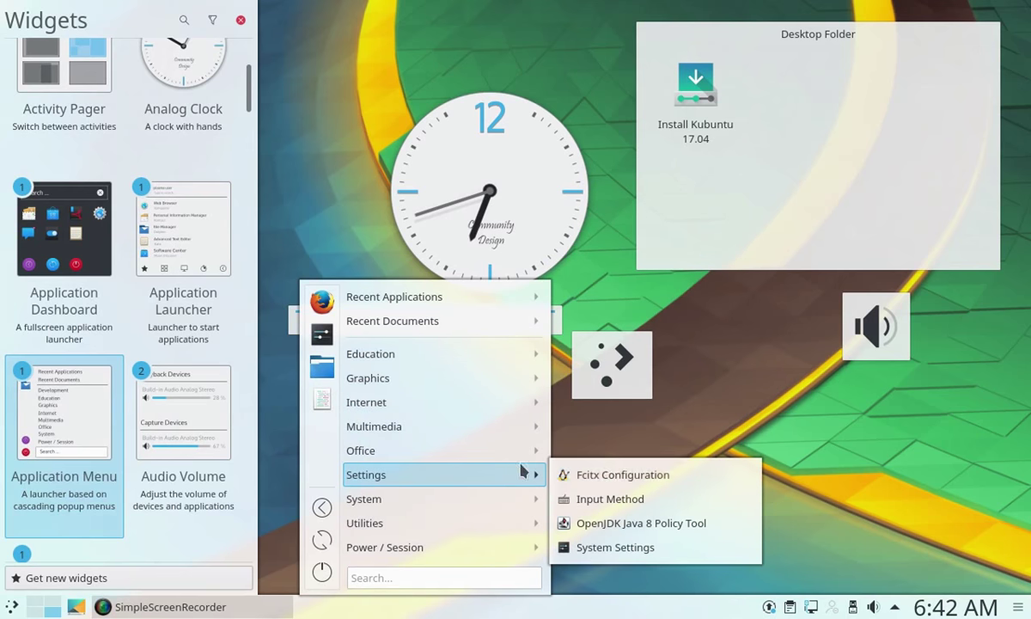
pyautogui.click(276, 455)
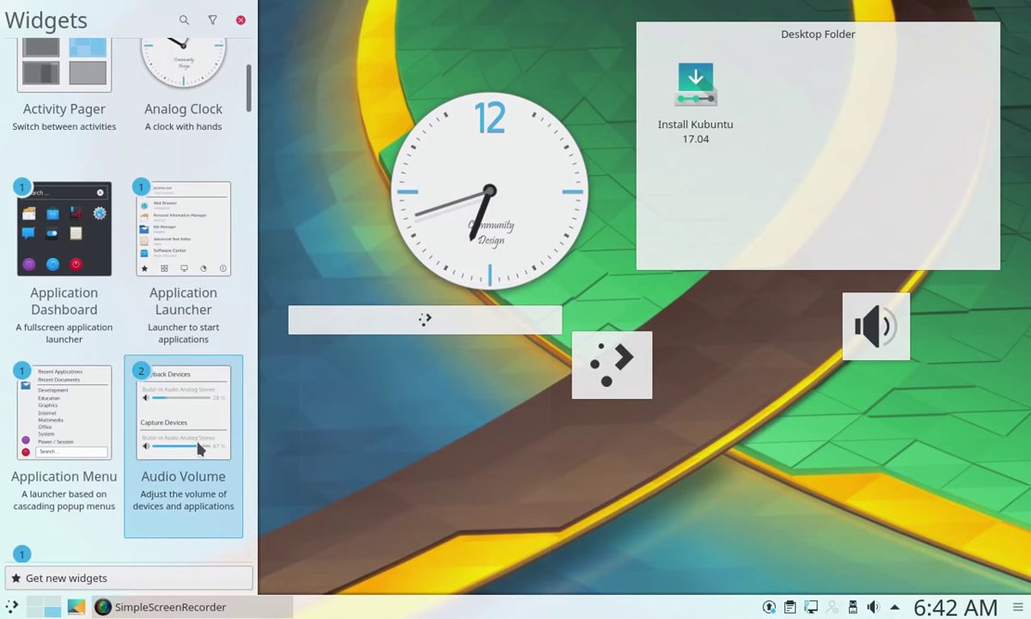
# Place a Color Picker widget on the desktop and move it below the wide launcher bar beneath the clock
pyautogui.scroll(-2, 202, 429)
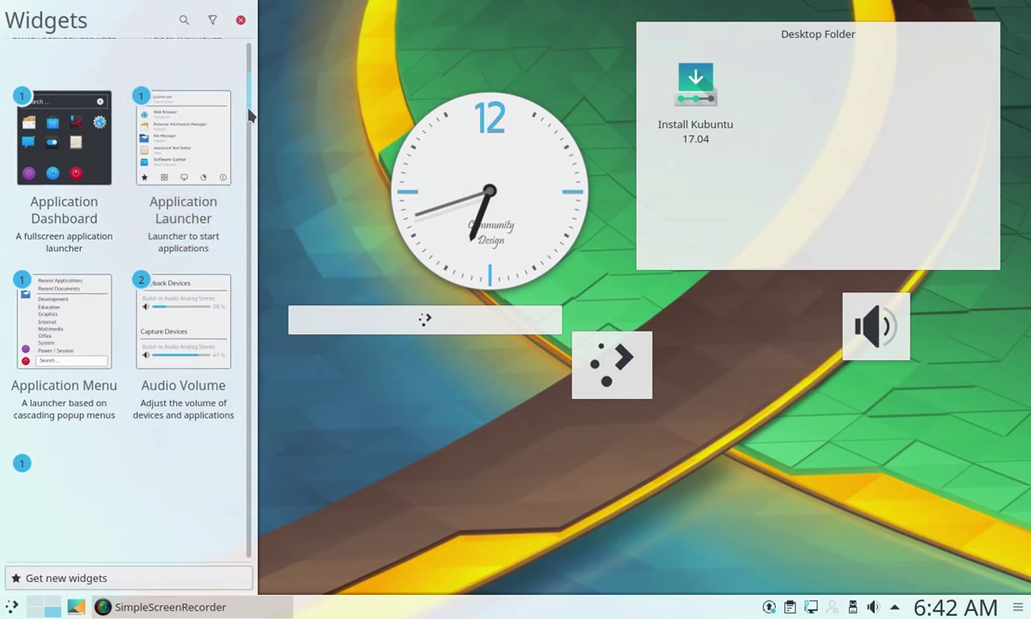
pyautogui.moveTo(249, 114); pyautogui.dragTo(248, 157)
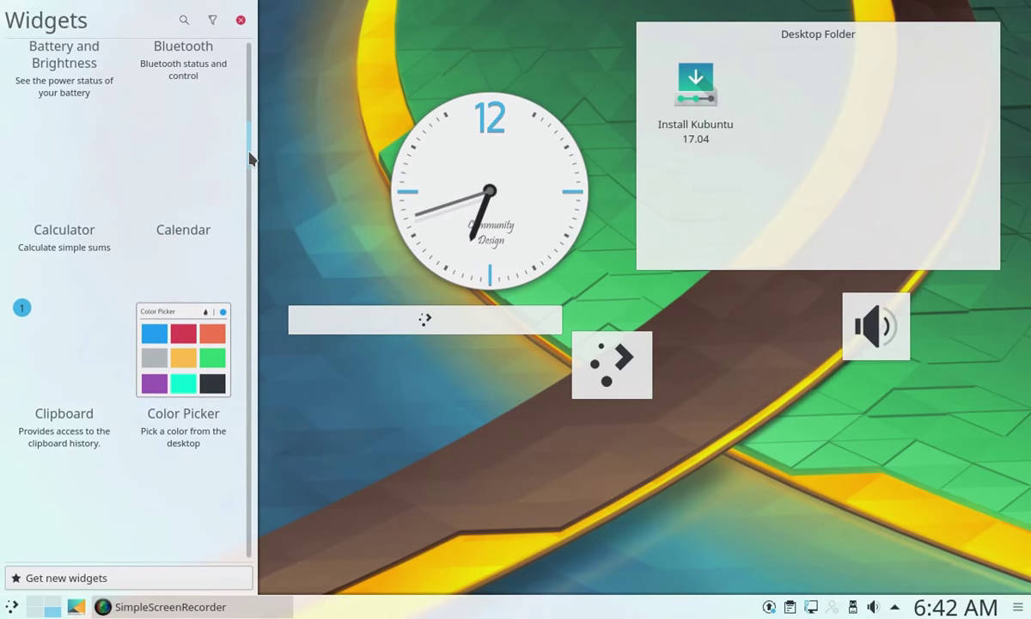
pyautogui.moveTo(222, 340); pyautogui.dragTo(693, 374)
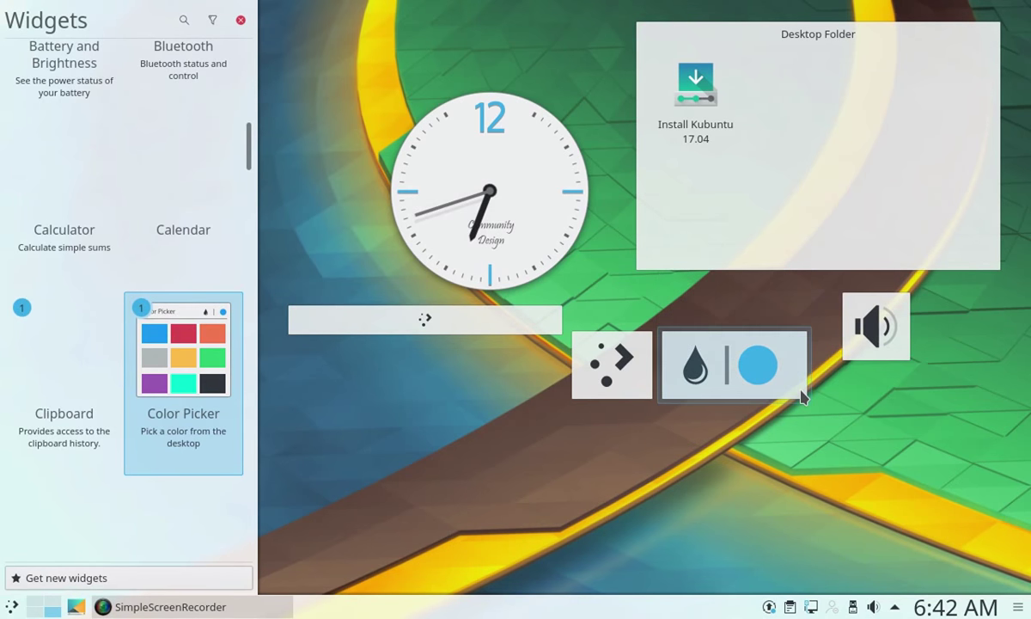
pyautogui.moveTo(806, 401)
pyautogui.moveTo(807, 309); pyautogui.dragTo(743, 195)
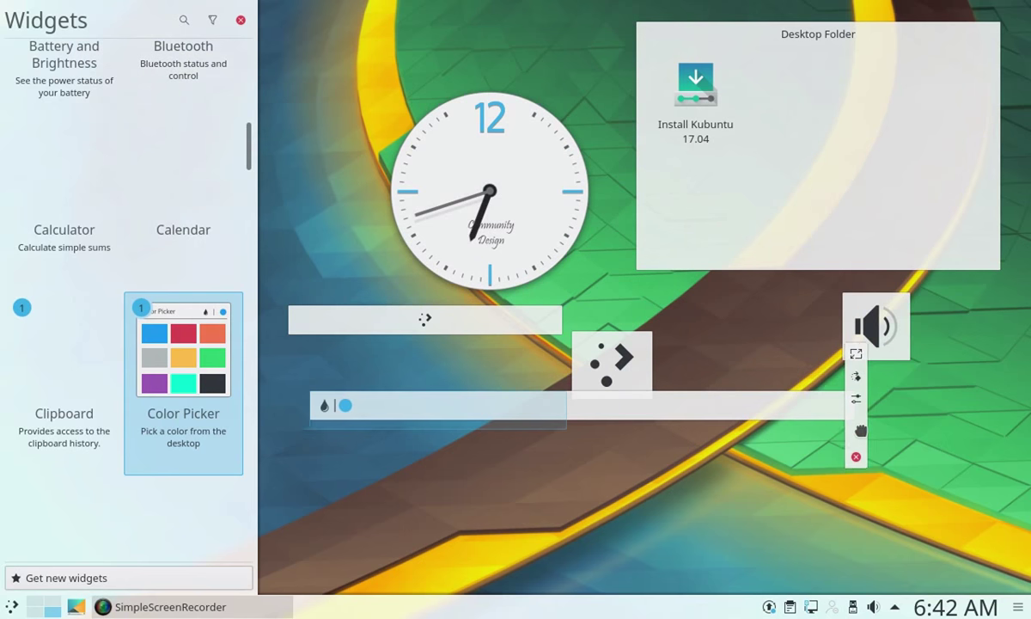
pyautogui.moveTo(860, 429); pyautogui.dragTo(574, 405)
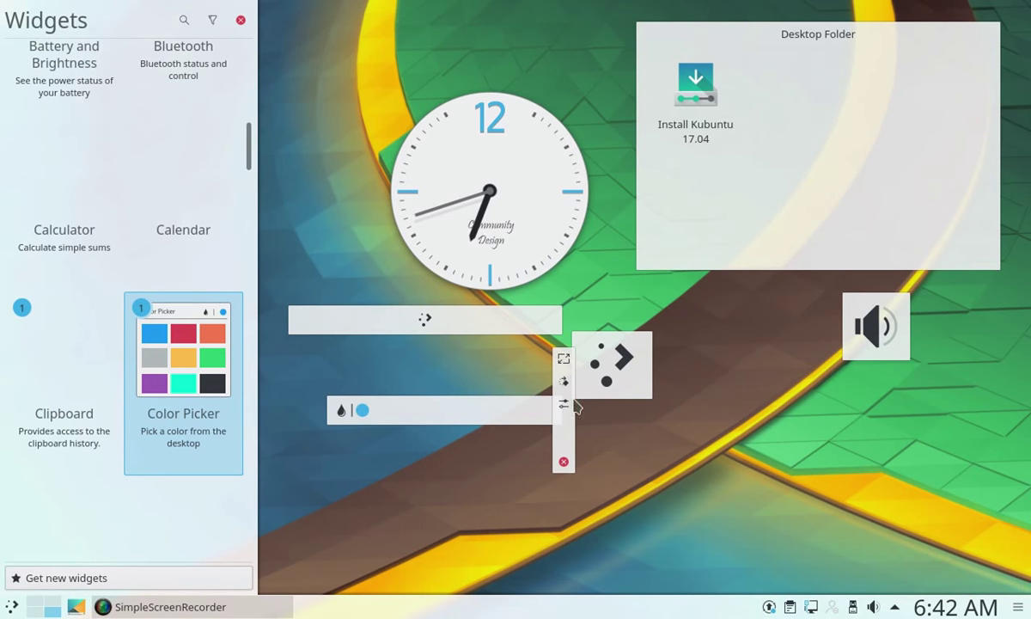
# Pick a brown color from the wallpaper with the Color Picker widget, and remove the widget from the desktop
pyautogui.click(361, 411)
pyautogui.click(451, 266)
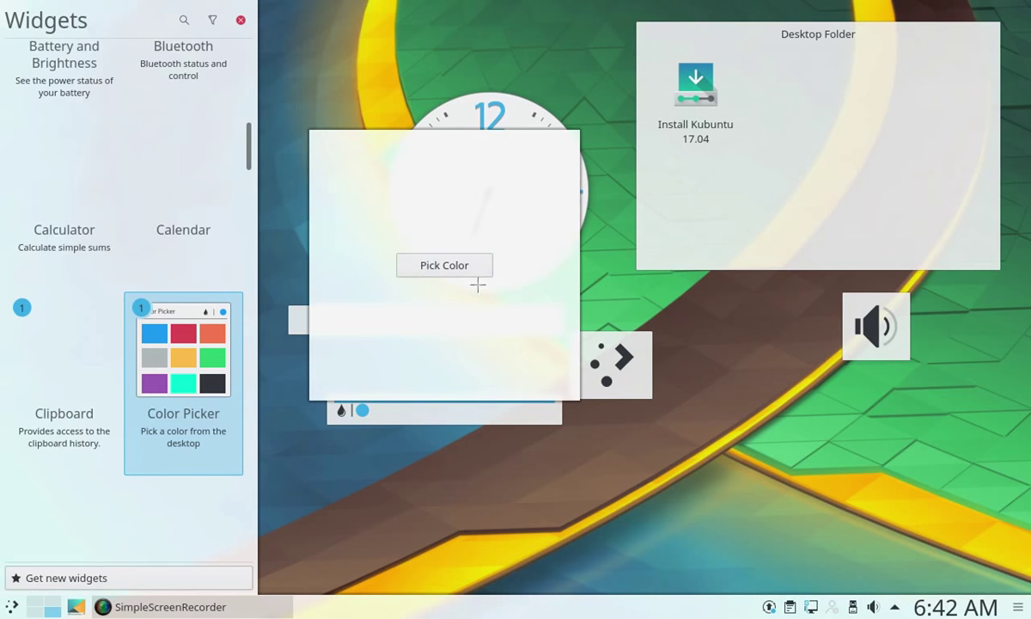
pyautogui.click(537, 461)
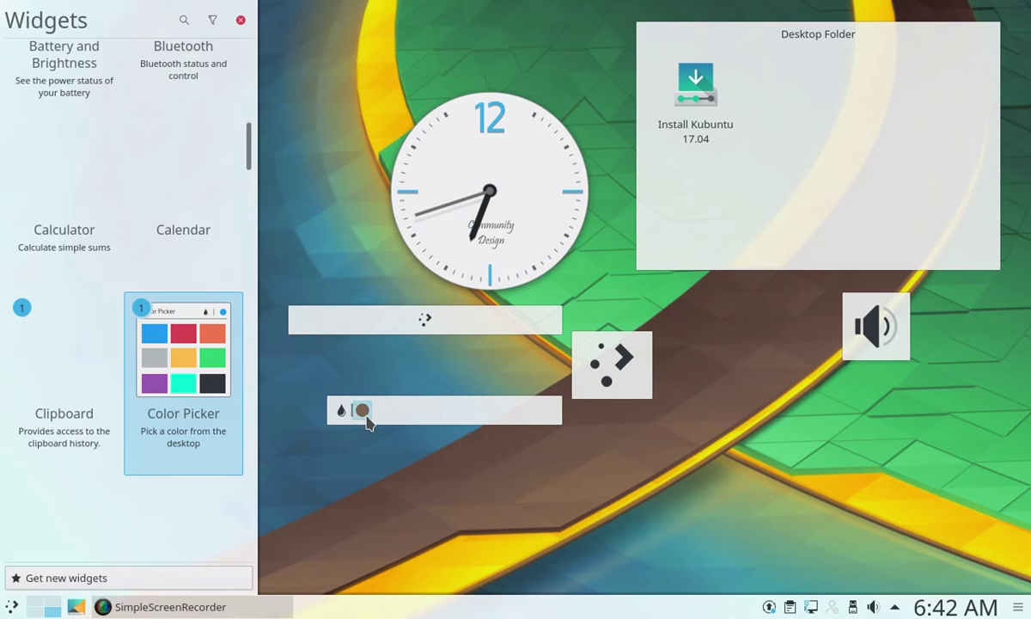
pyautogui.click(363, 411)
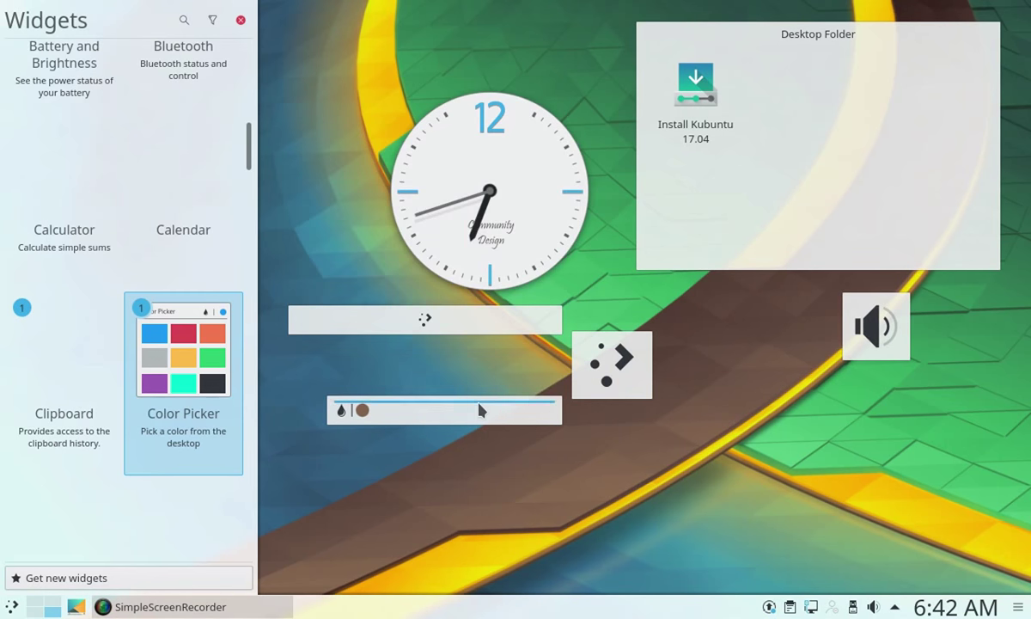
pyautogui.moveTo(560, 414)
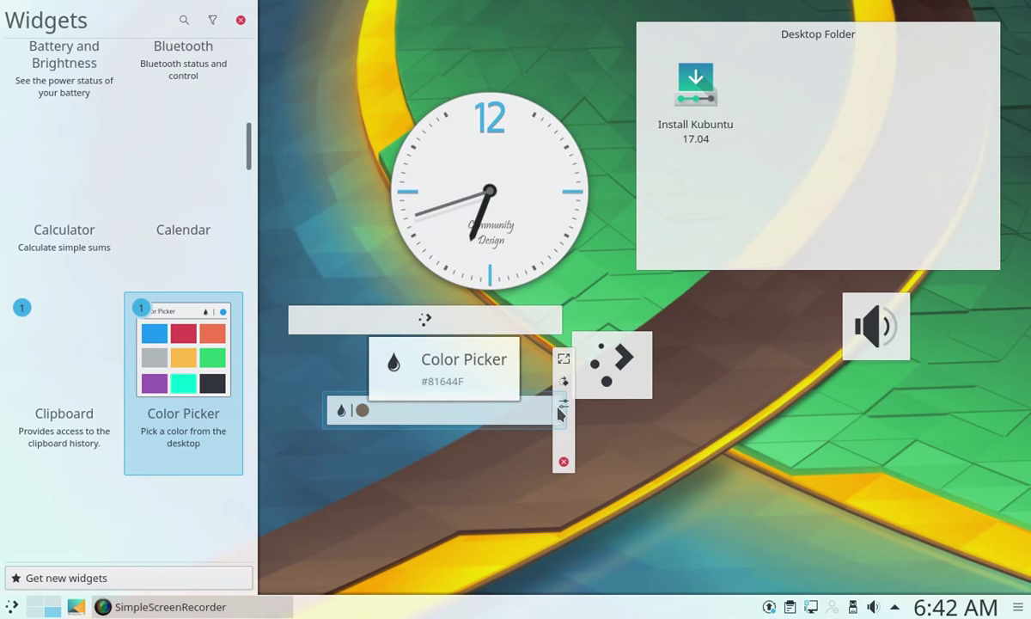
pyautogui.click(562, 462)
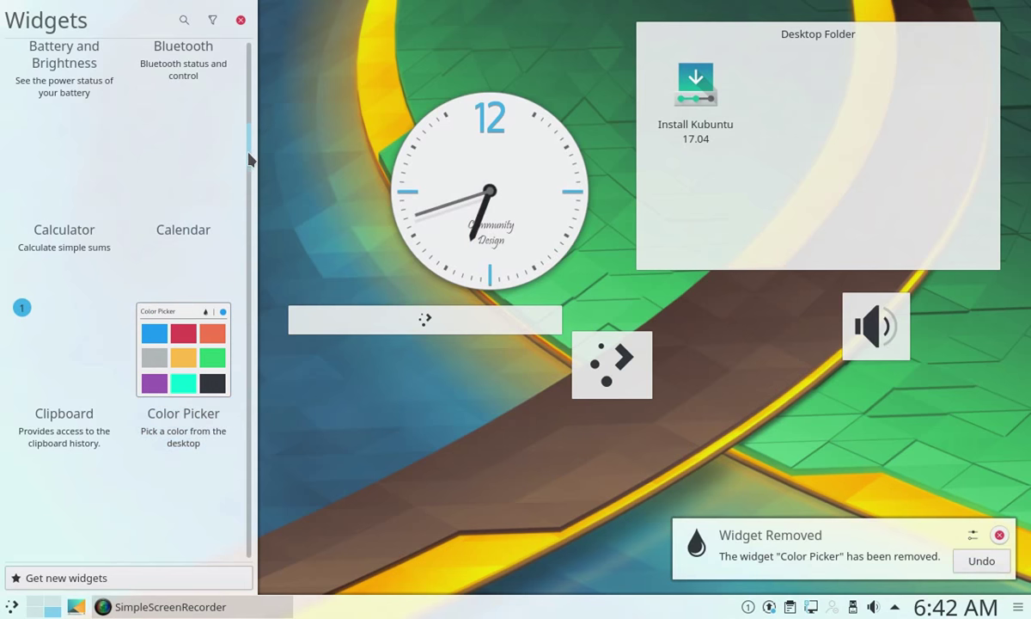
# Place a Global Menu widget below the wide launcher bar, and open and close its Widget Style settings
pyautogui.moveTo(250, 159); pyautogui.dragTo(254, 261)
pyautogui.moveTo(65, 198); pyautogui.dragTo(470, 424)
pyautogui.click(469, 425)
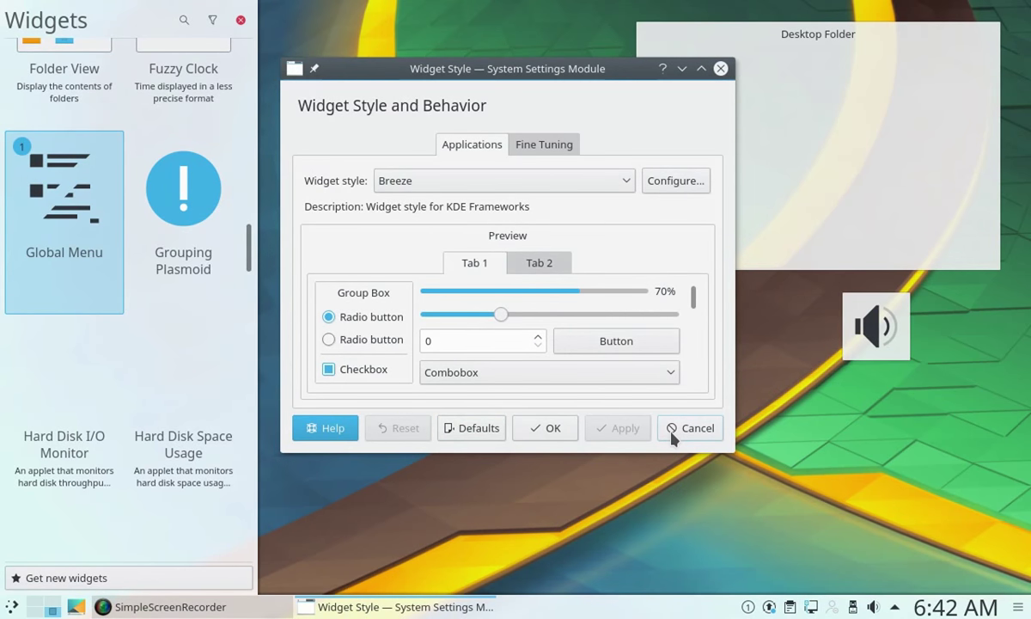
pyautogui.click(545, 430)
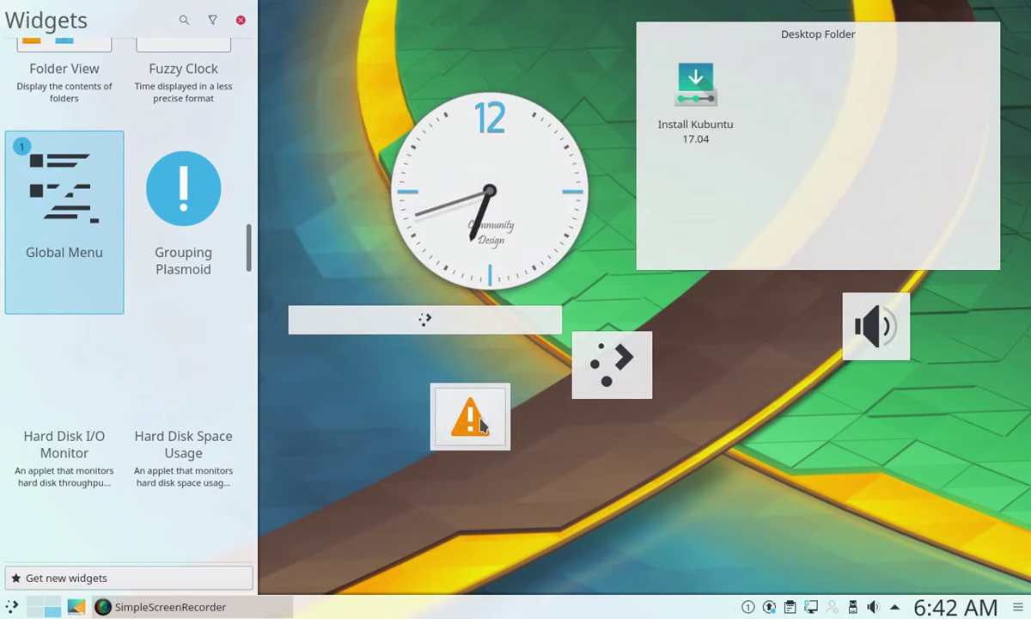
# View the Fine Tuning options of the Global Menu's Widget Style settings, cancel the dialog, and remove the widget
pyautogui.click(543, 146)
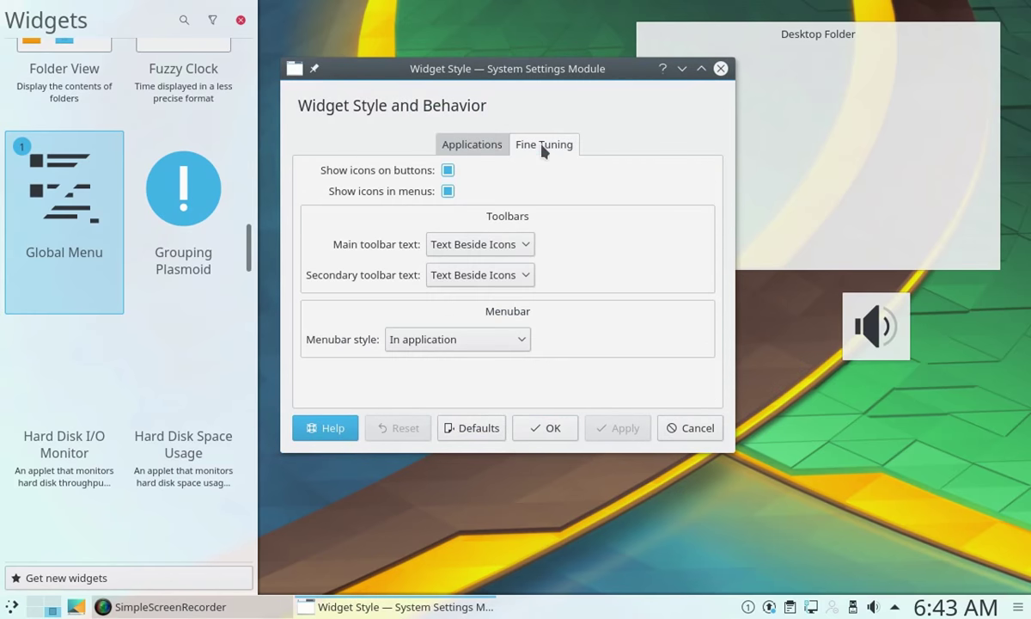
pyautogui.click(470, 147)
pyautogui.click(688, 427)
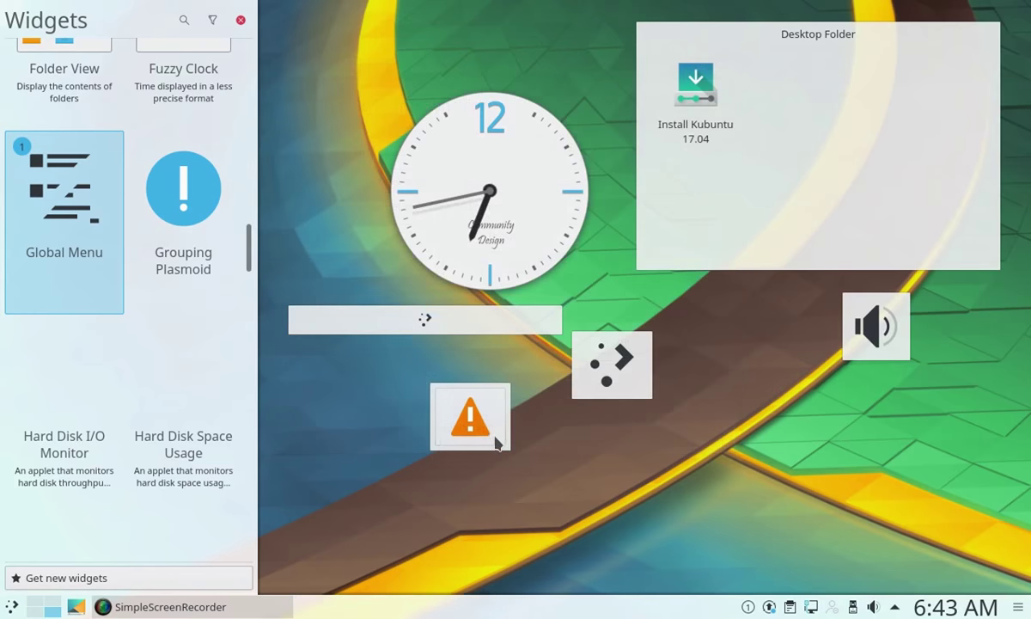
pyautogui.moveTo(480, 429)
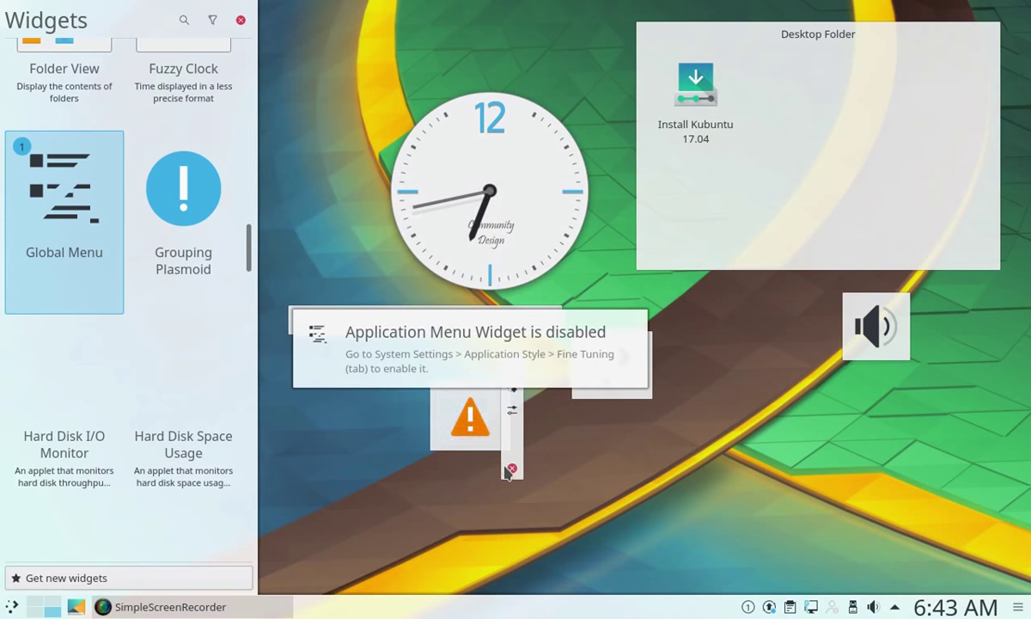
pyautogui.click(511, 468)
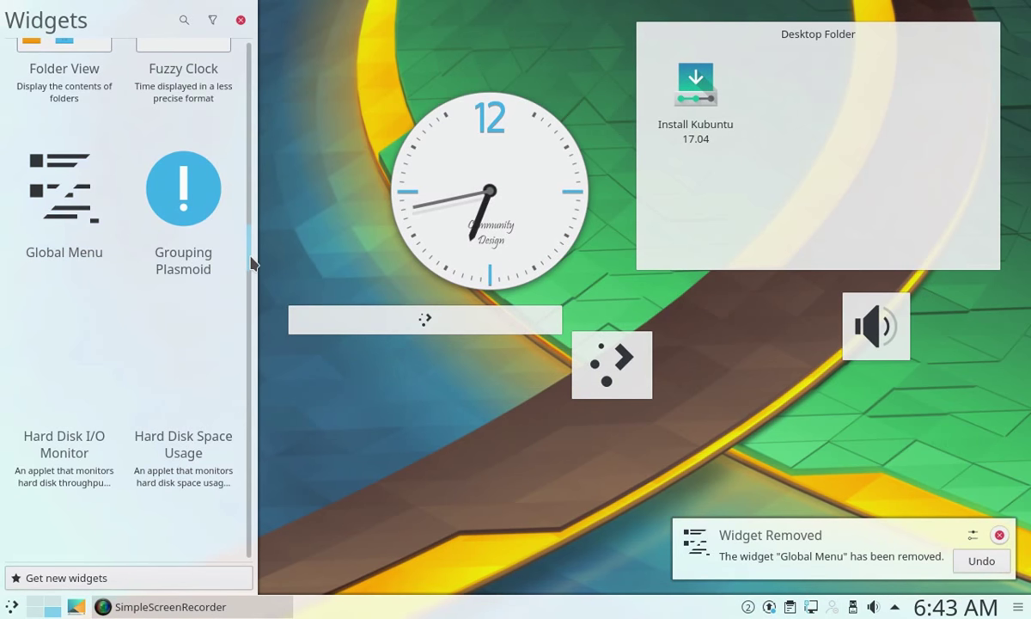
# Place a Grouping Plasmoid on the desktop below the launcher widgets and try to add the square launcher widget to it
pyautogui.scroll(-1, 254, 263)
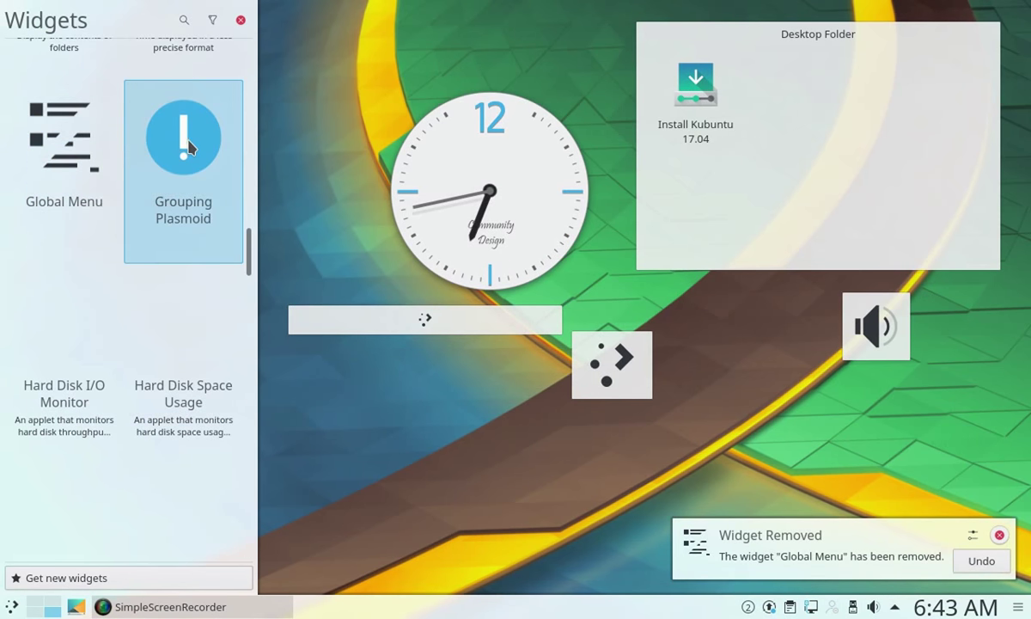
pyautogui.moveTo(189, 147); pyautogui.dragTo(469, 419)
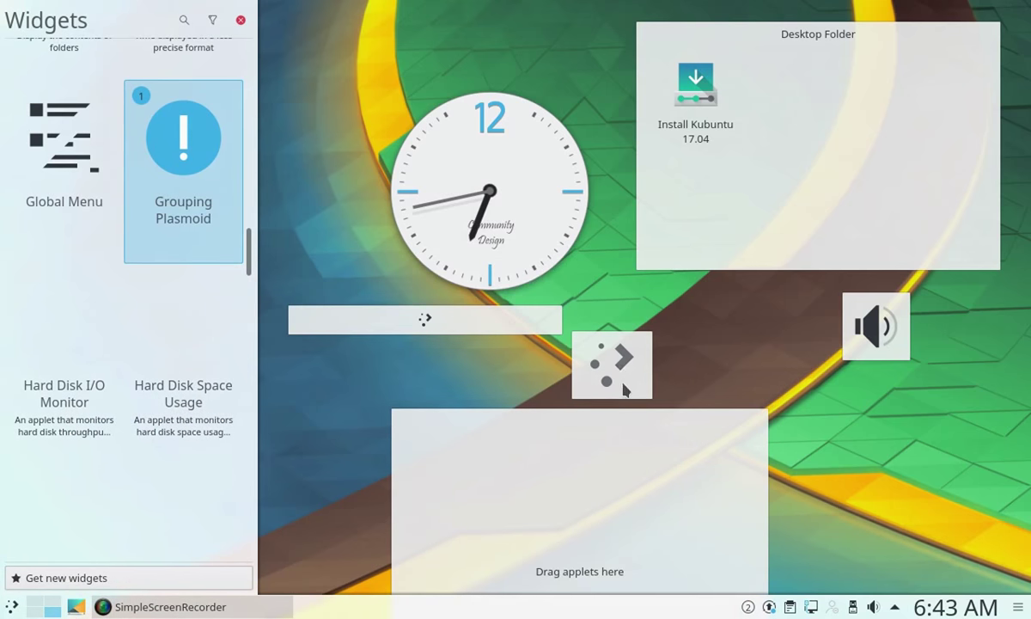
pyautogui.moveTo(619, 375); pyautogui.dragTo(622, 473)
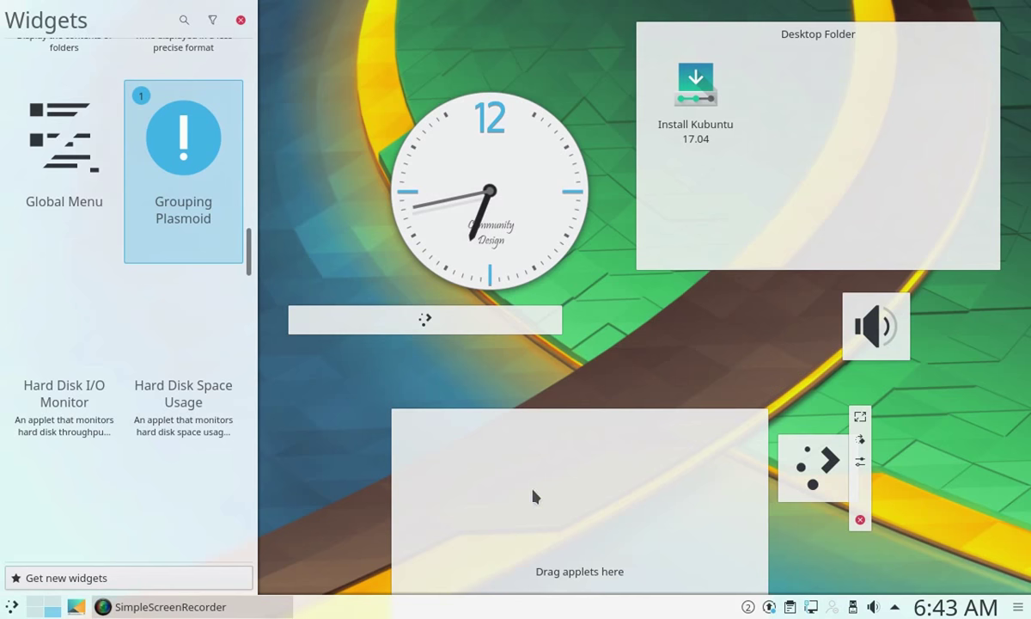
pyautogui.moveTo(814, 475); pyautogui.dragTo(569, 499)
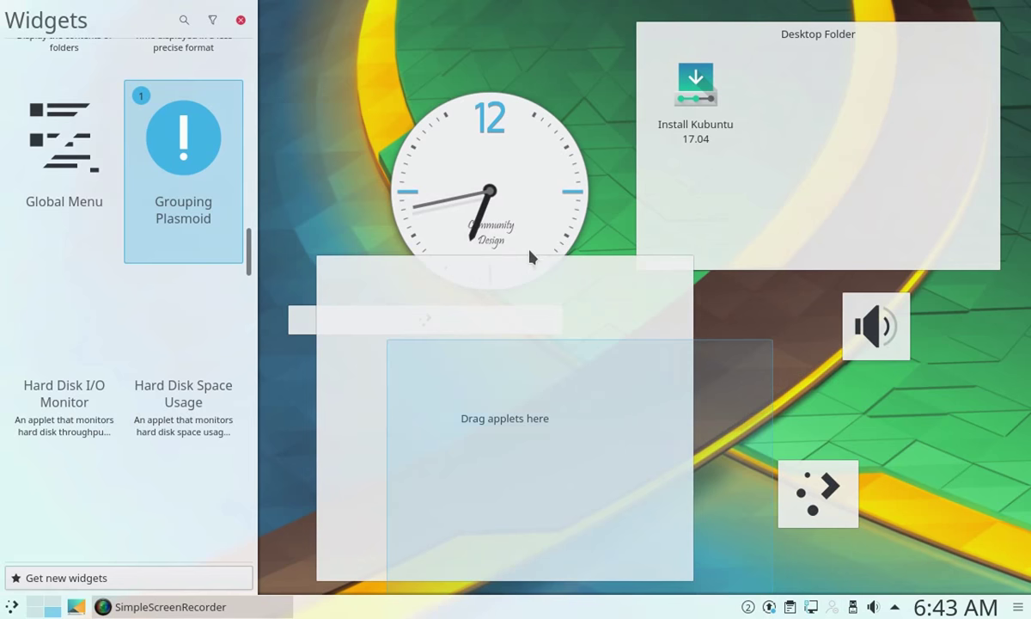
# Move the analog clock below the Audio Volume widget, shrink it, and try to add it to the Grouping Plasmoid
pyautogui.moveTo(505, 153)
pyautogui.moveTo(505, 153); pyautogui.dragTo(682, 478)
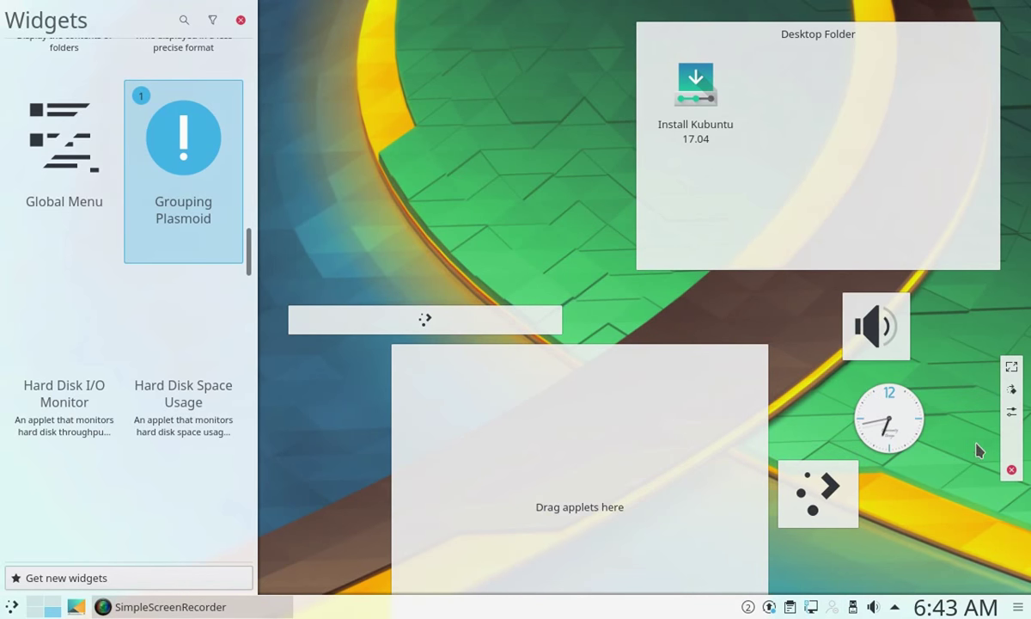
pyautogui.moveTo(988, 443); pyautogui.dragTo(602, 497)
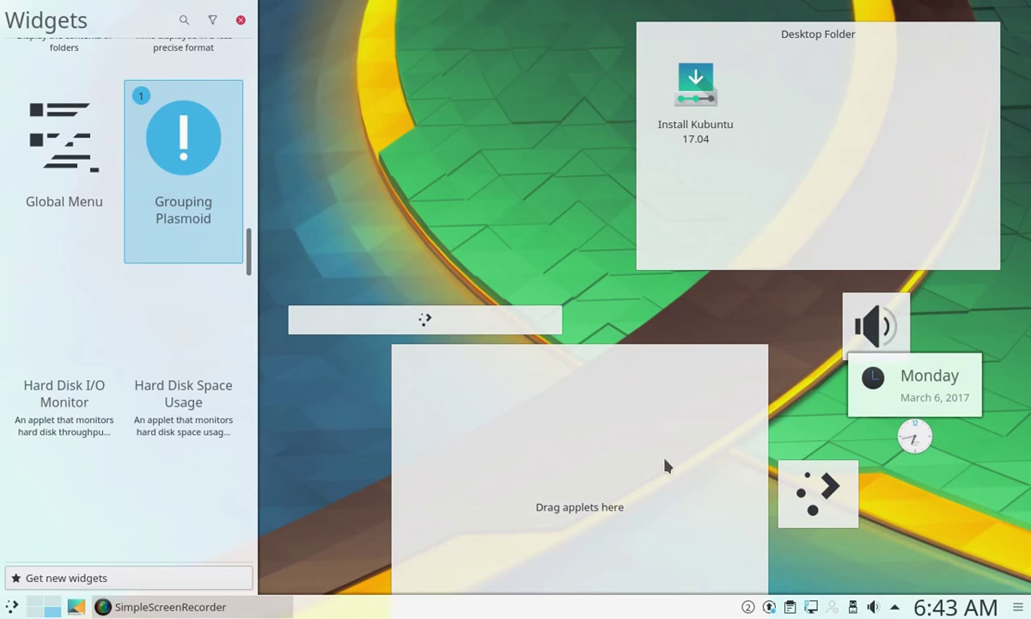
# Try to move and resize the Grouping Plasmoid on the desktop using its edges and handles
pyautogui.moveTo(652, 368); pyautogui.dragTo(560, 151)
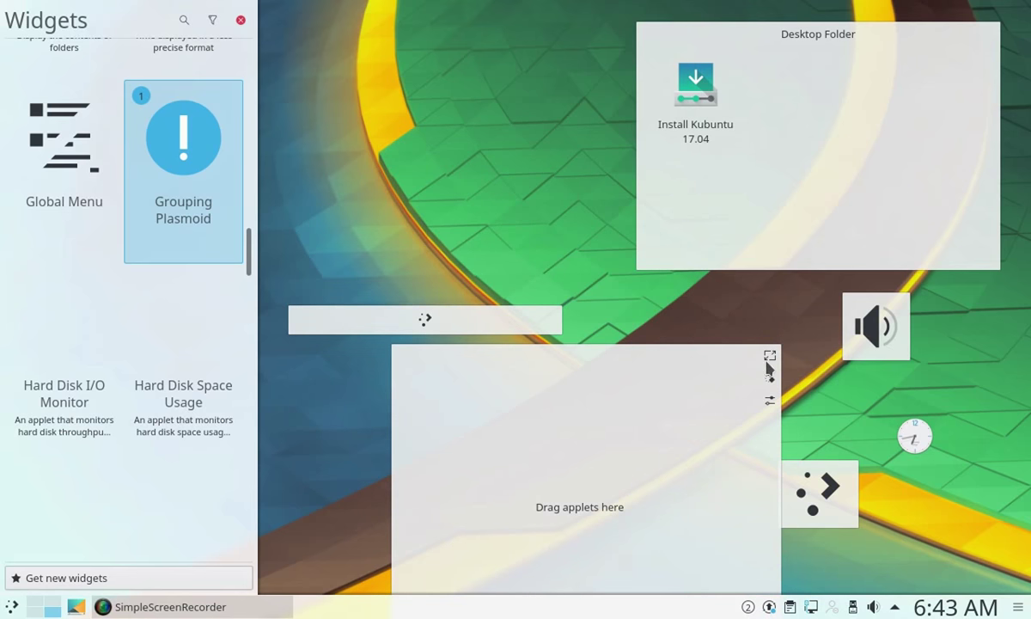
pyautogui.moveTo(739, 360); pyautogui.dragTo(660, 110)
pyautogui.moveTo(766, 539); pyautogui.dragTo(701, 172)
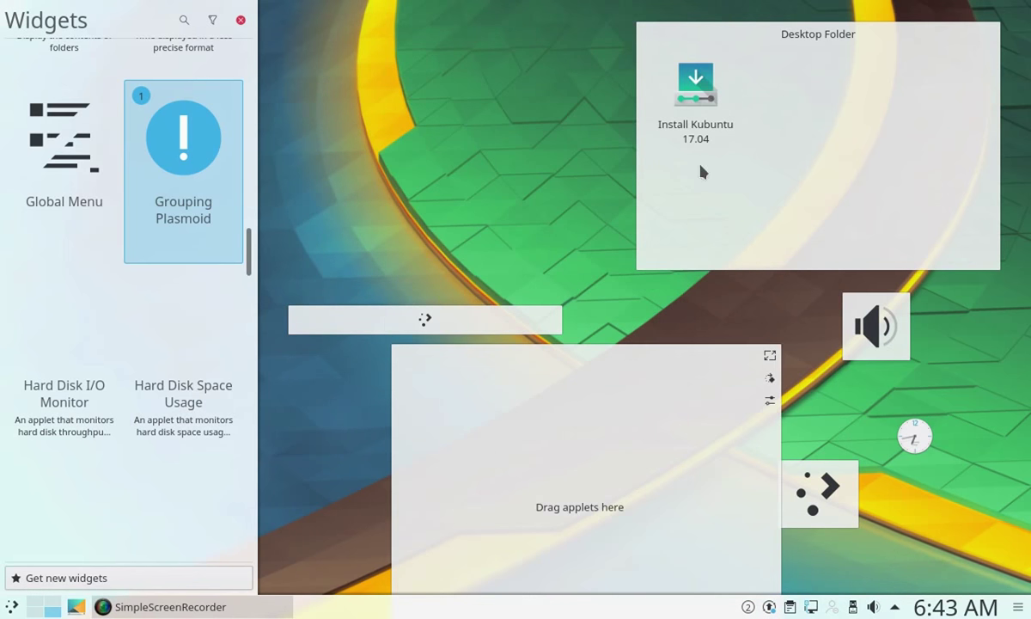
pyautogui.rightClick(771, 442)
pyautogui.click(765, 454)
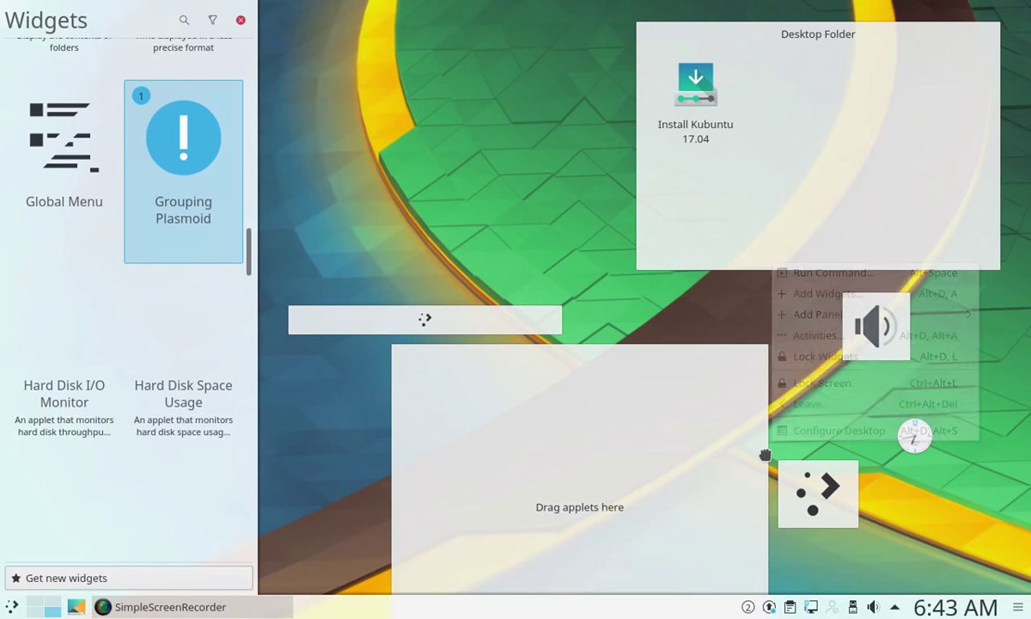
pyautogui.moveTo(765, 466)
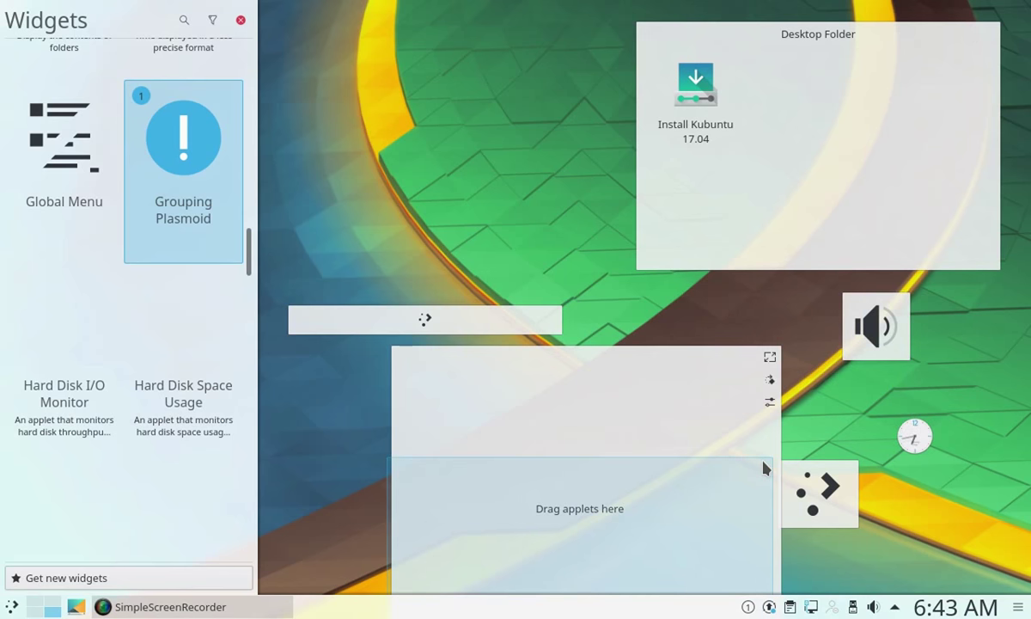
pyautogui.moveTo(765, 466); pyautogui.dragTo(697, 330)
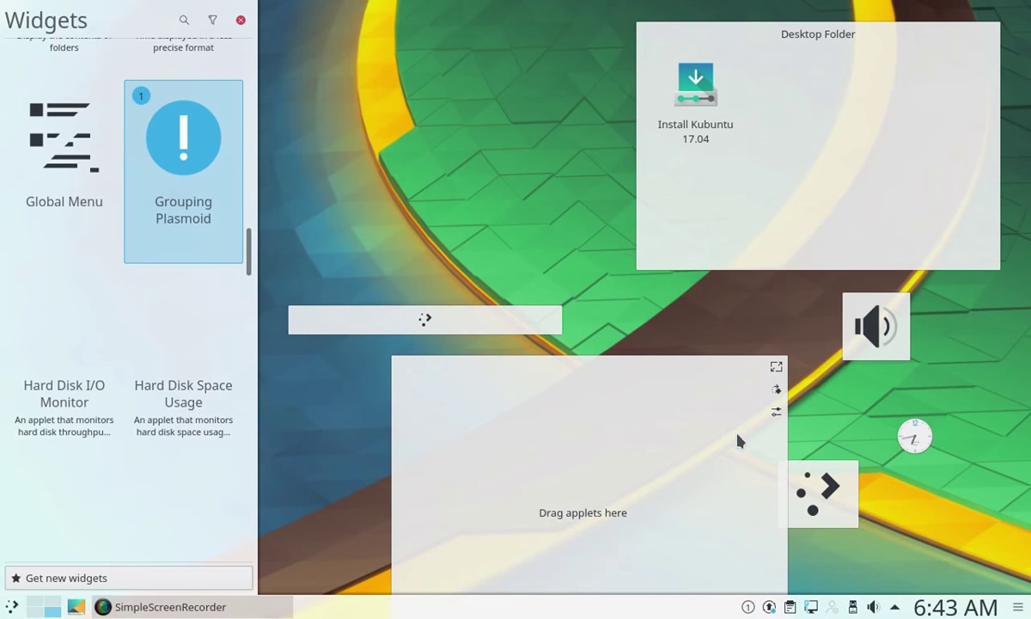
pyautogui.moveTo(776, 366); pyautogui.dragTo(812, 355)
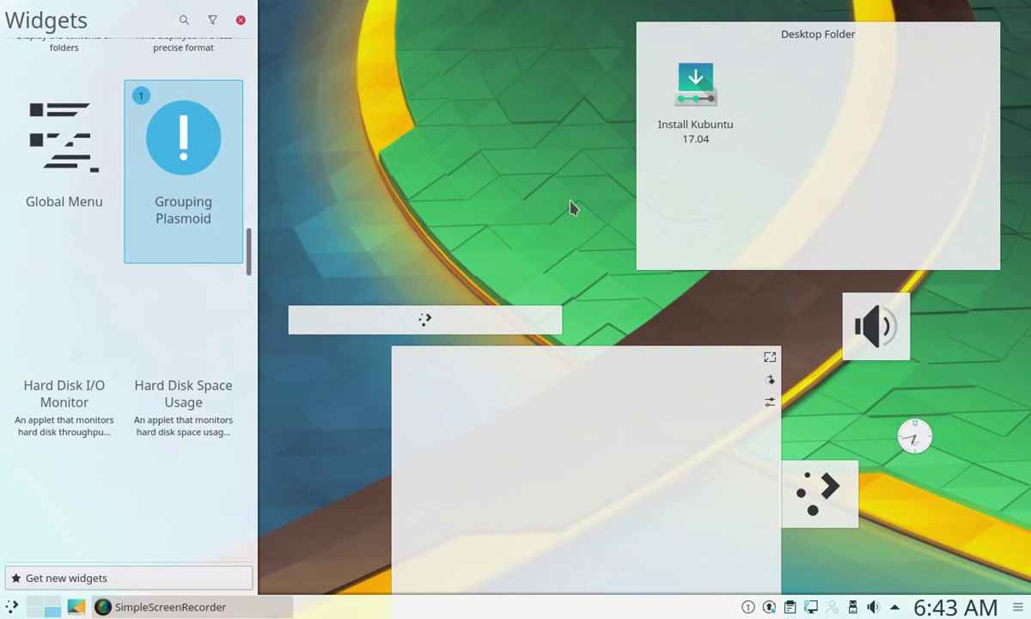
# Place a Notes widget on the desktop above the wide launcher bar, beside the Desktop Folder
pyautogui.scroll(-1, 198, 375)
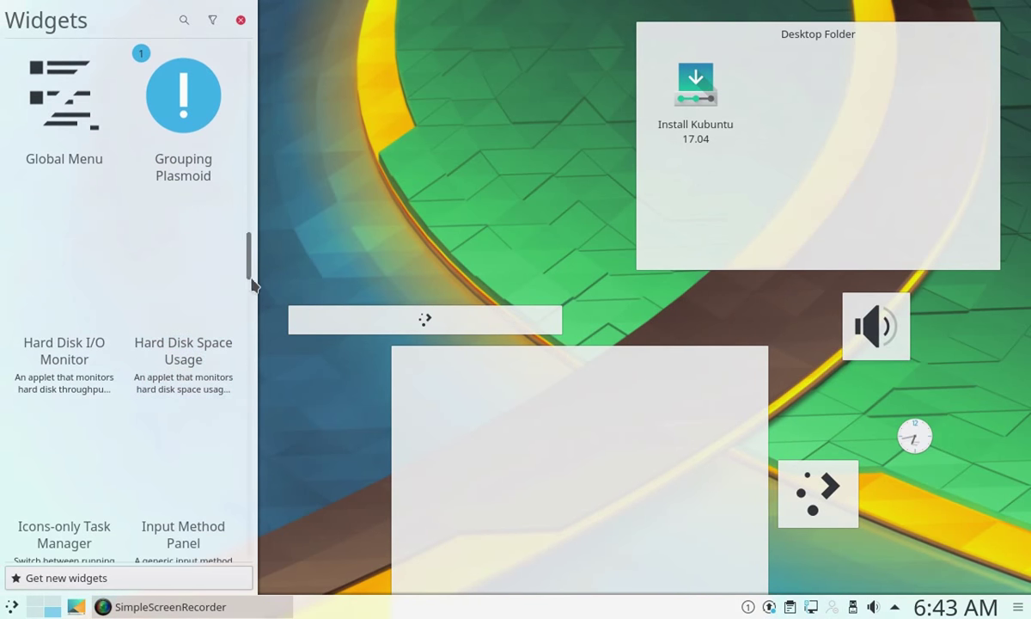
pyautogui.moveTo(250, 271); pyautogui.dragTo(251, 363)
pyautogui.scroll(-1, 249, 376)
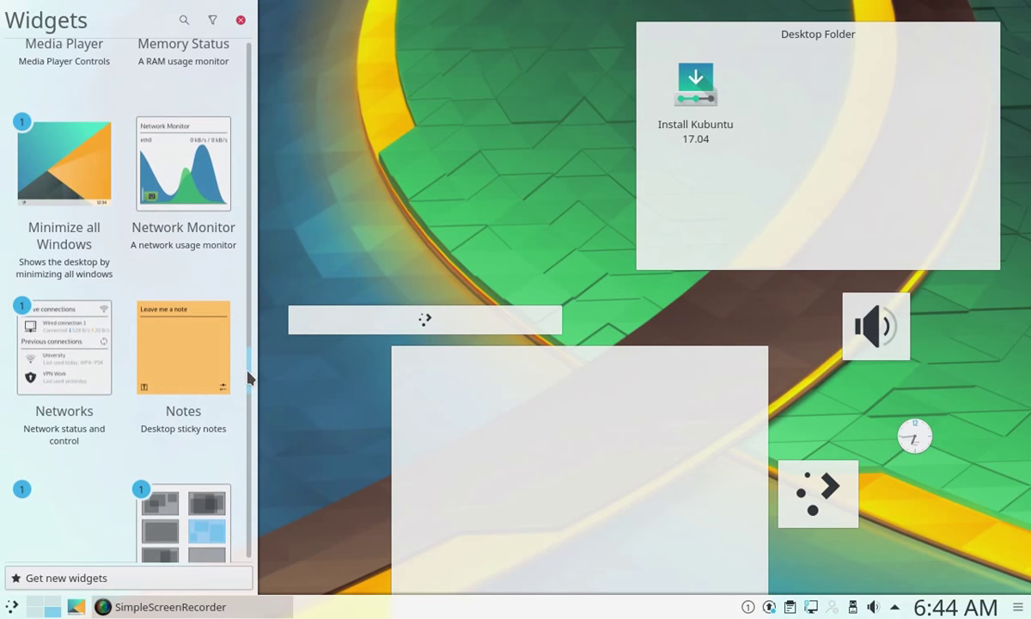
pyautogui.moveTo(184, 365); pyautogui.dragTo(360, 118)
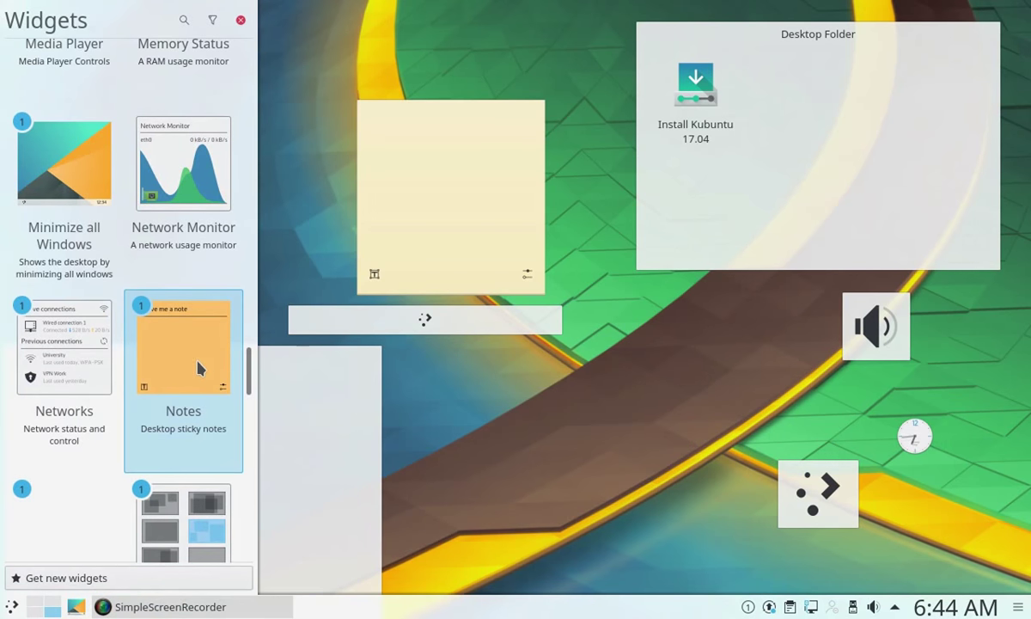
# Place a Person widget on the desktop below the wide launcher bar
pyautogui.scroll(-2, 204, 403)
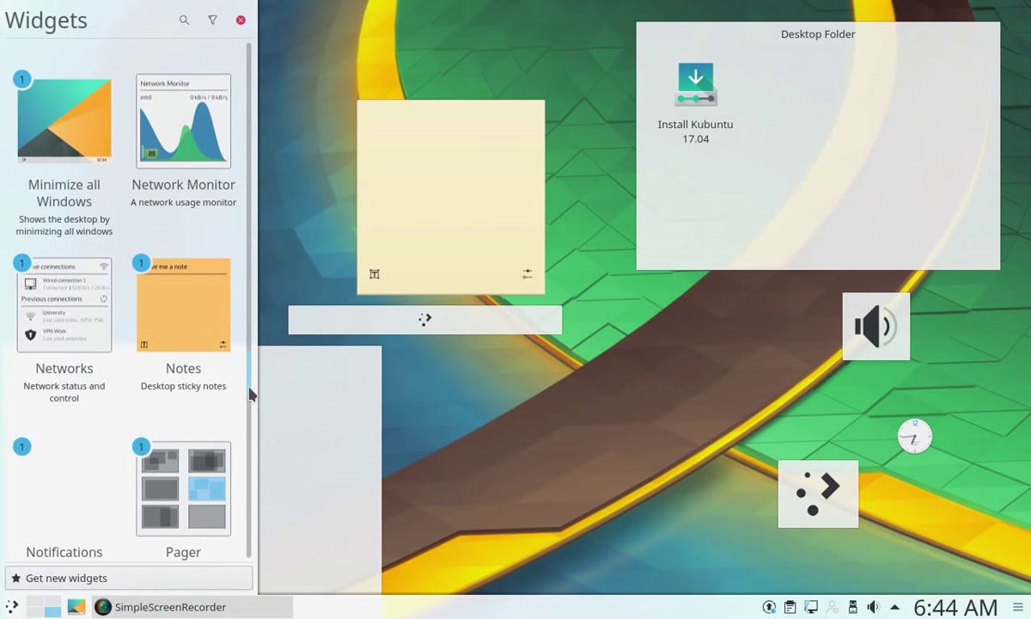
pyautogui.moveTo(250, 393); pyautogui.dragTo(246, 428)
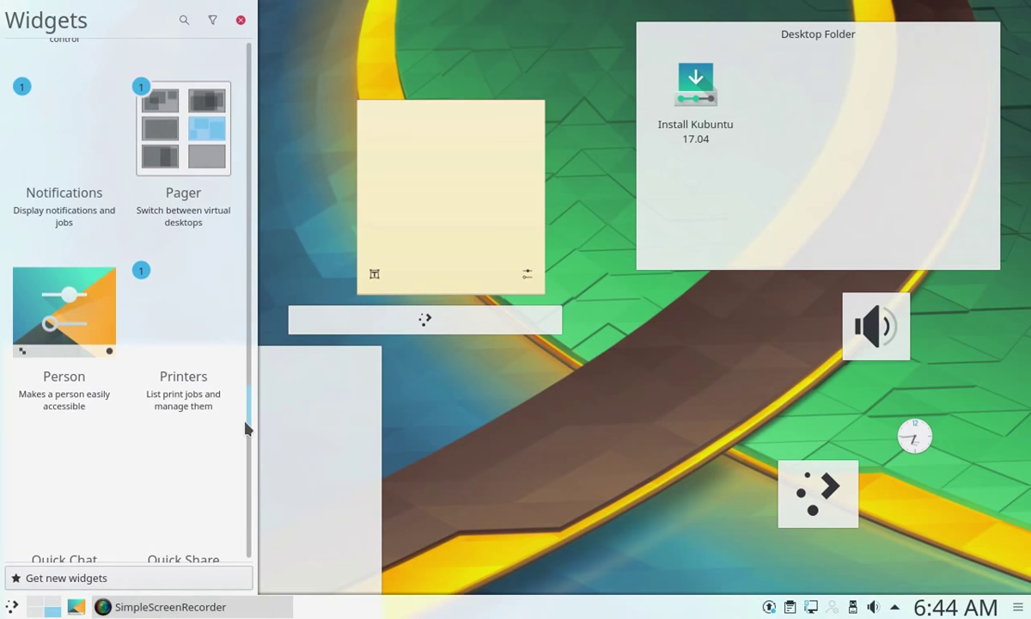
pyautogui.moveTo(65, 305); pyautogui.dragTo(511, 380)
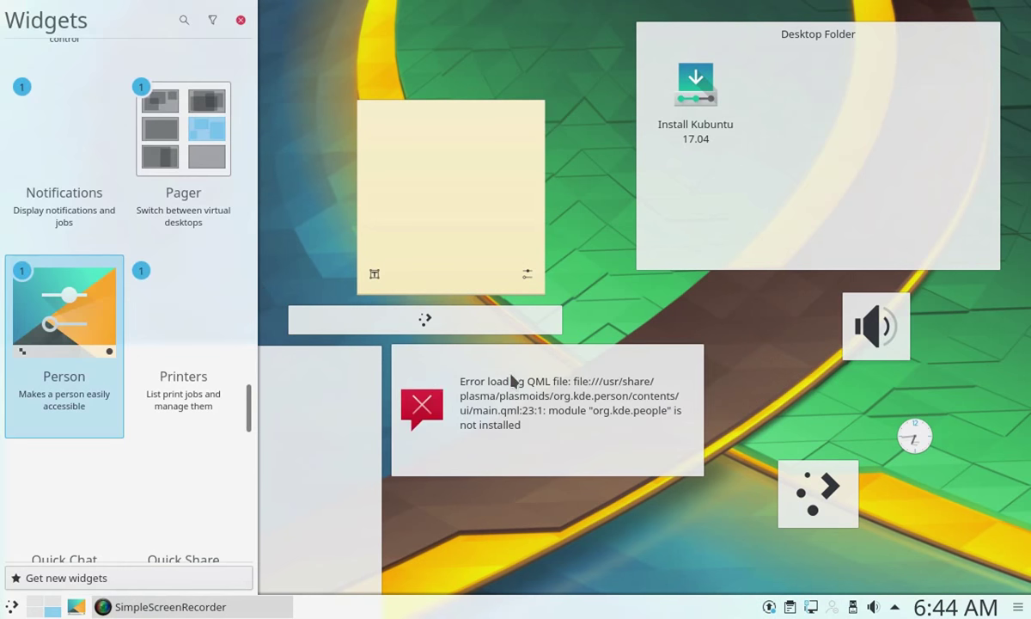
pyautogui.scroll(-1, 247, 417)
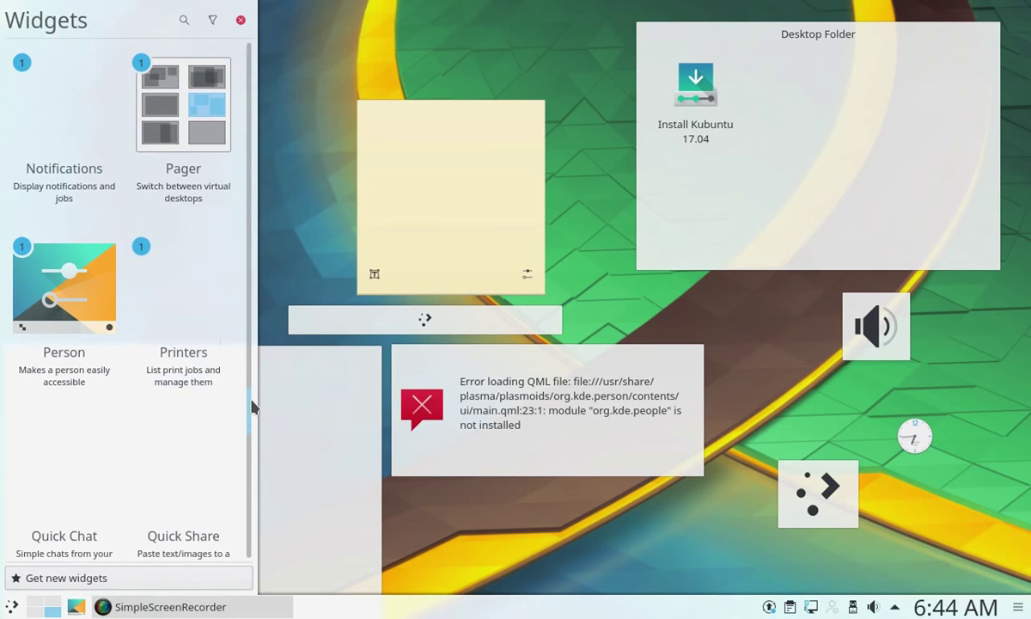
# Browse the remaining available widgets down to the end of the list and close the widget explorer
pyautogui.moveTo(254, 407); pyautogui.dragTo(248, 485)
pyautogui.scroll(-3, 165, 419)
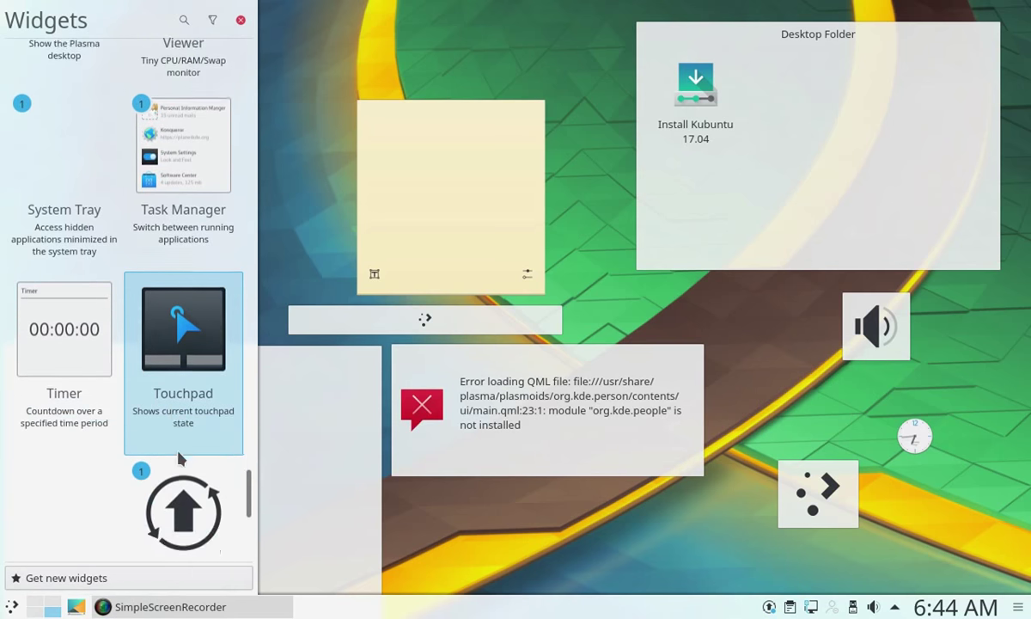
pyautogui.moveTo(249, 506); pyautogui.dragTo(249, 534)
pyautogui.scroll(-2, 196, 453)
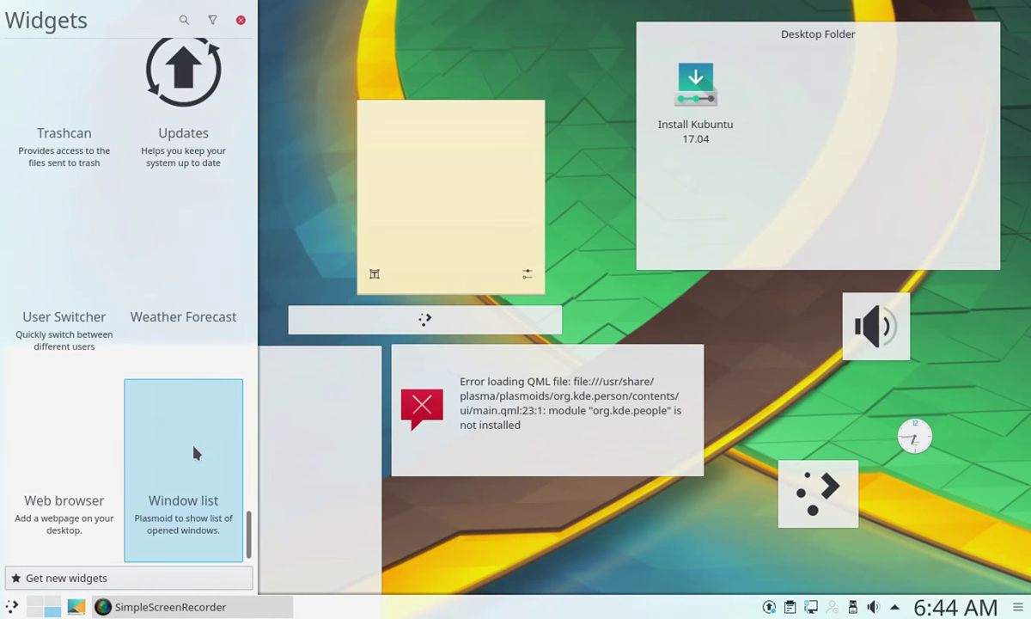
pyautogui.click(240, 21)
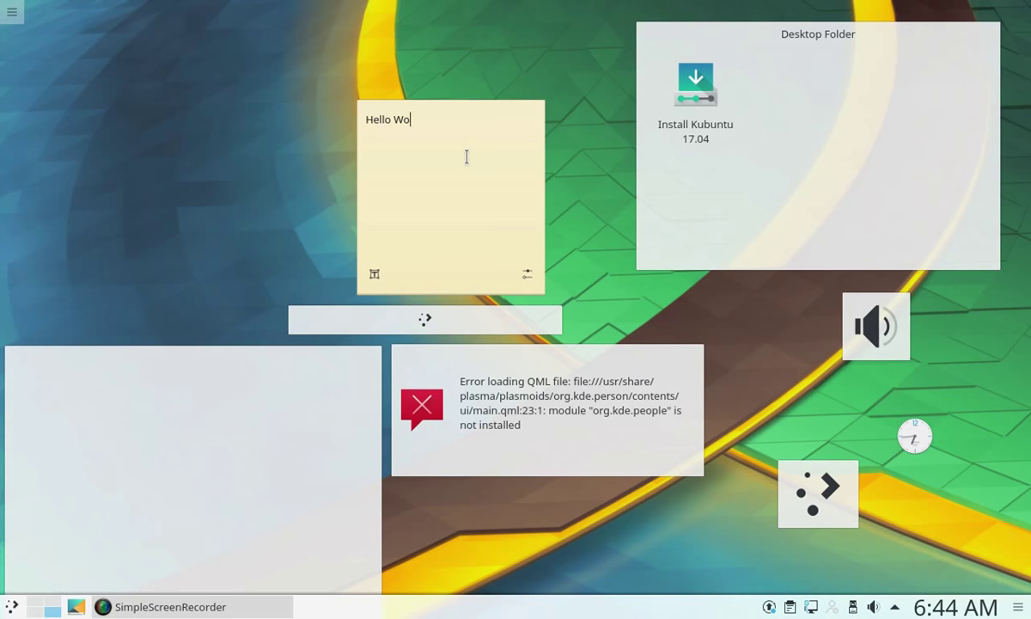
# Set the appearance of the Notes widget to a translucent sticky note
pyautogui.click(528, 275)
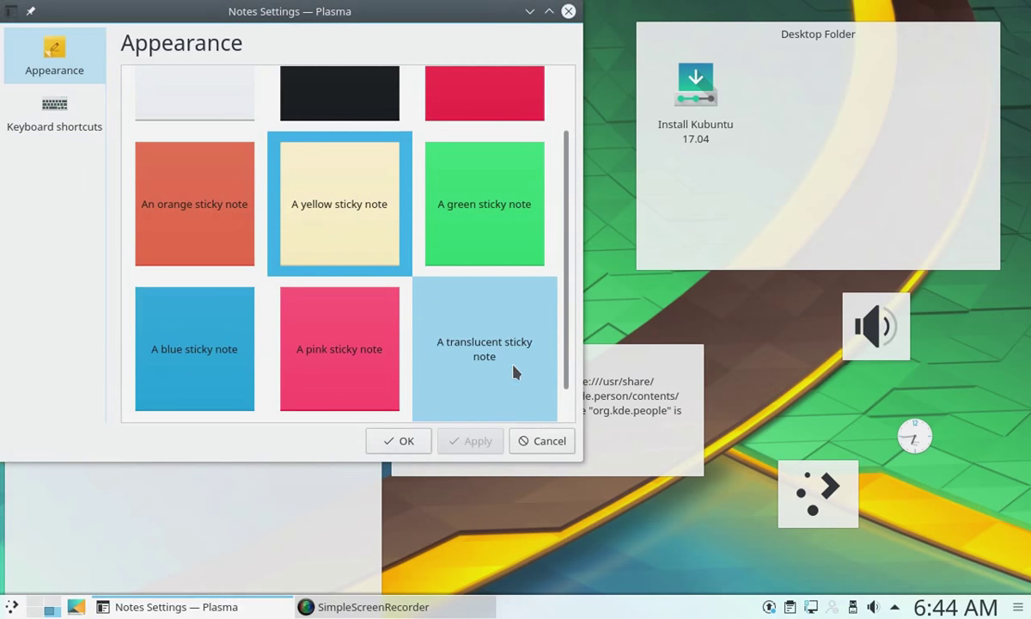
pyautogui.click(507, 374)
pyautogui.click(404, 442)
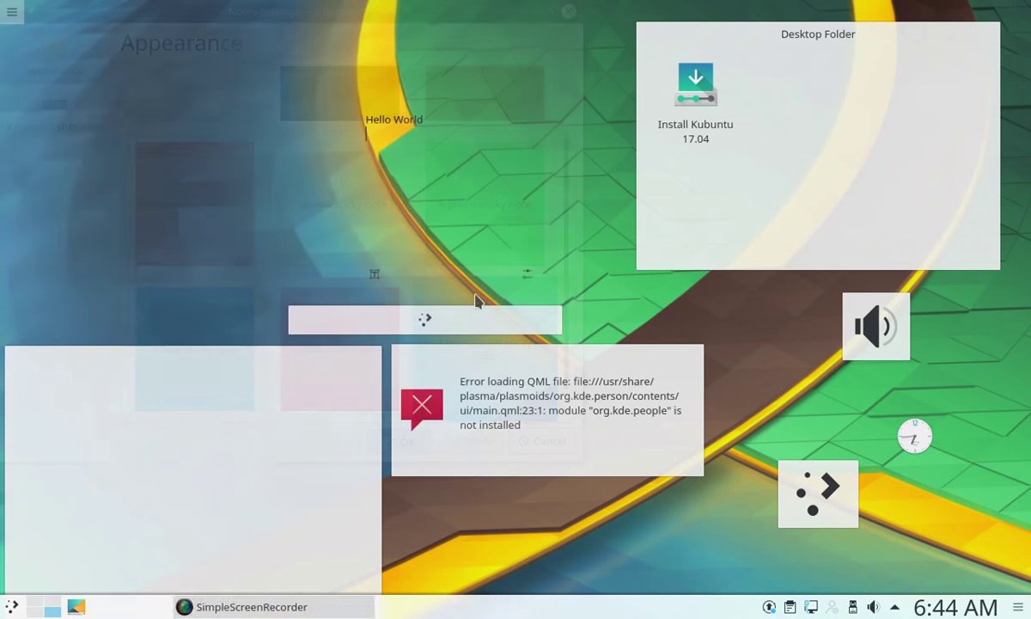
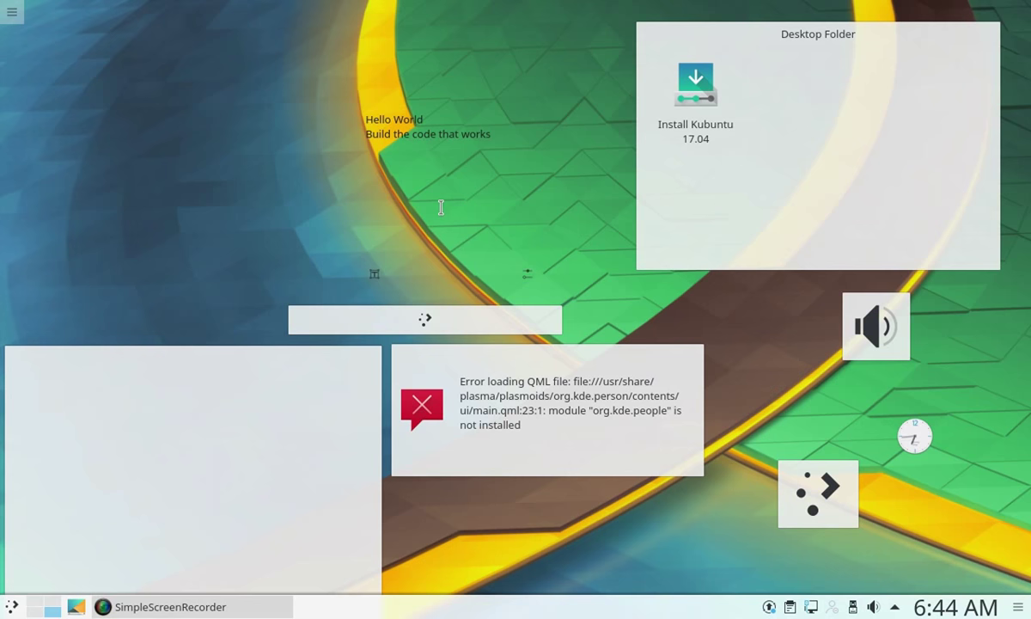
# Complete the note's second line as "Build the code that works!", making "works" bold and "code" italic
pyautogui.write('!')
pyautogui.doubleClick(469, 129)
pyautogui.click(374, 273)
pyautogui.click(401, 273)
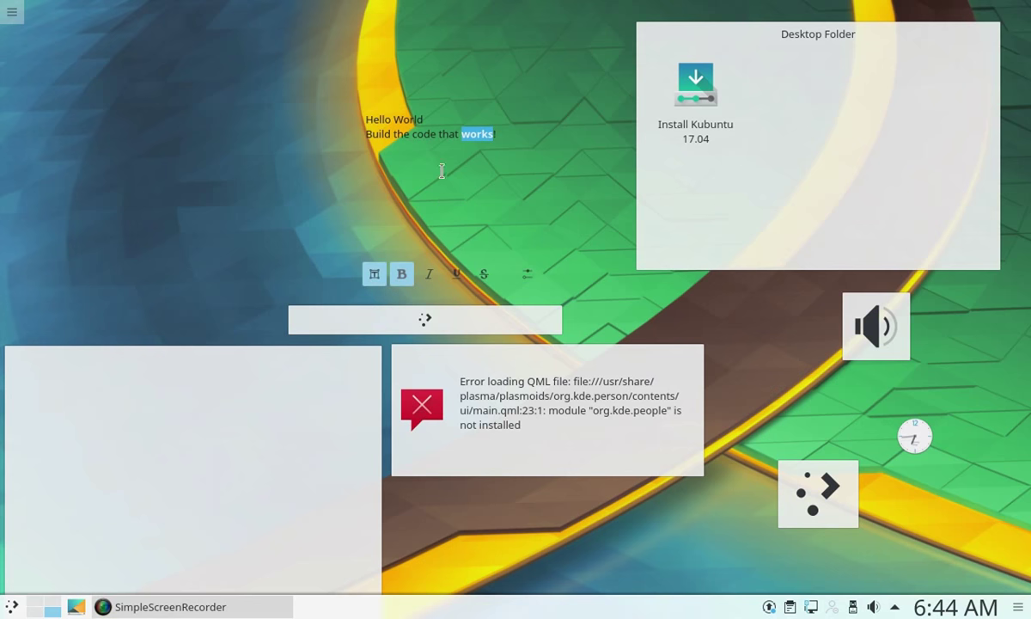
pyautogui.doubleClick(423, 134)
pyautogui.click(429, 273)
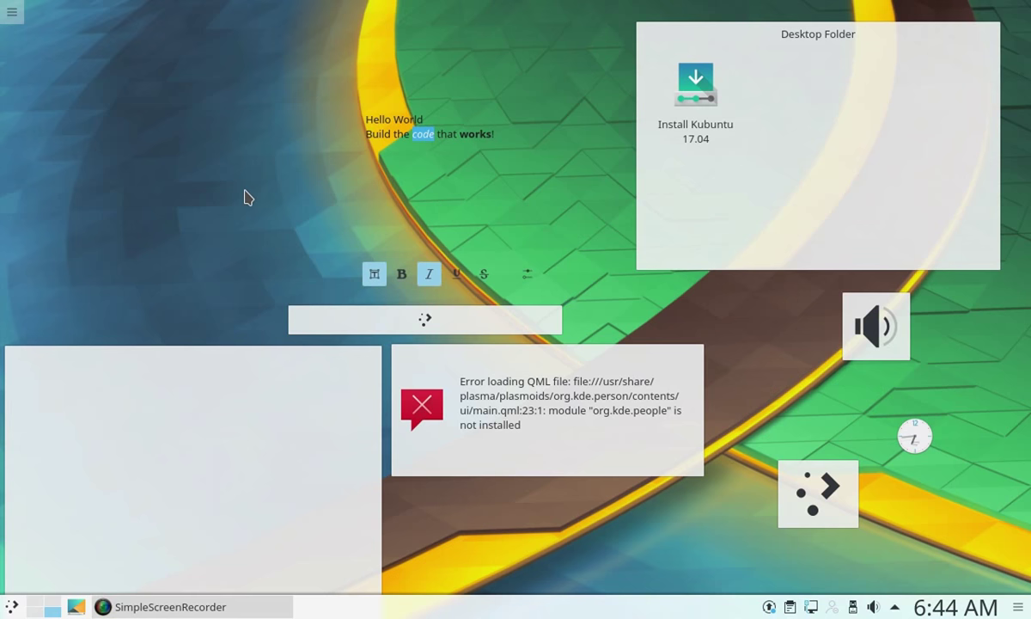
pyautogui.click(373, 273)
# Move the Notes widget up and slightly right, closer to the Desktop Folder
pyautogui.click(469, 138)
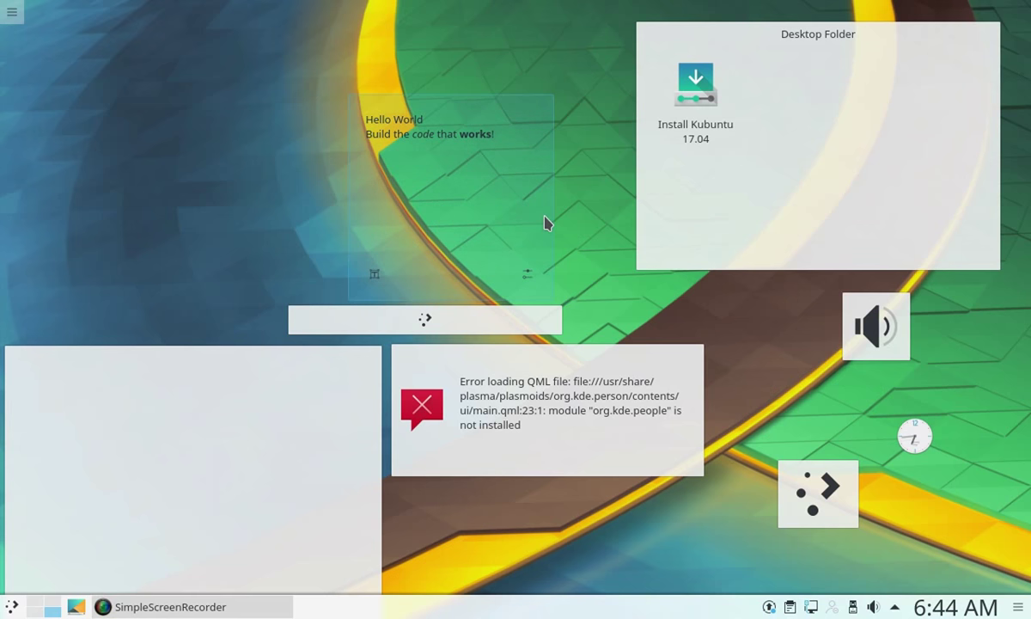
pyautogui.moveTo(548, 223)
pyautogui.moveTo(555, 224); pyautogui.dragTo(615, 135)
# Try to move the Grouping Plasmoid, and check the context menu at its edge for widget options
pyautogui.moveTo(357, 424); pyautogui.dragTo(386, 361)
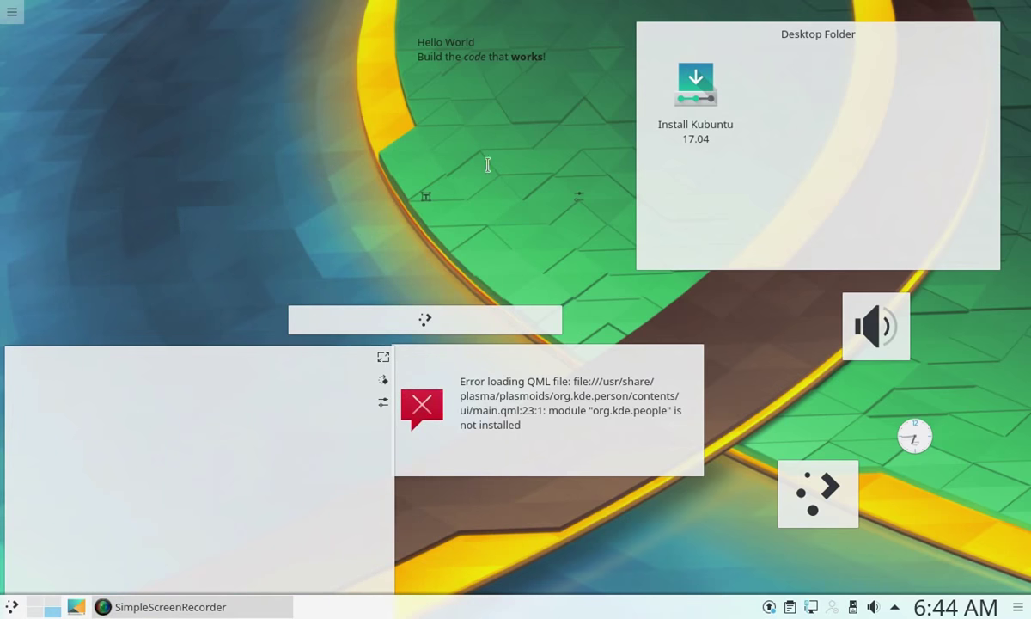
pyautogui.rightClick(392, 424)
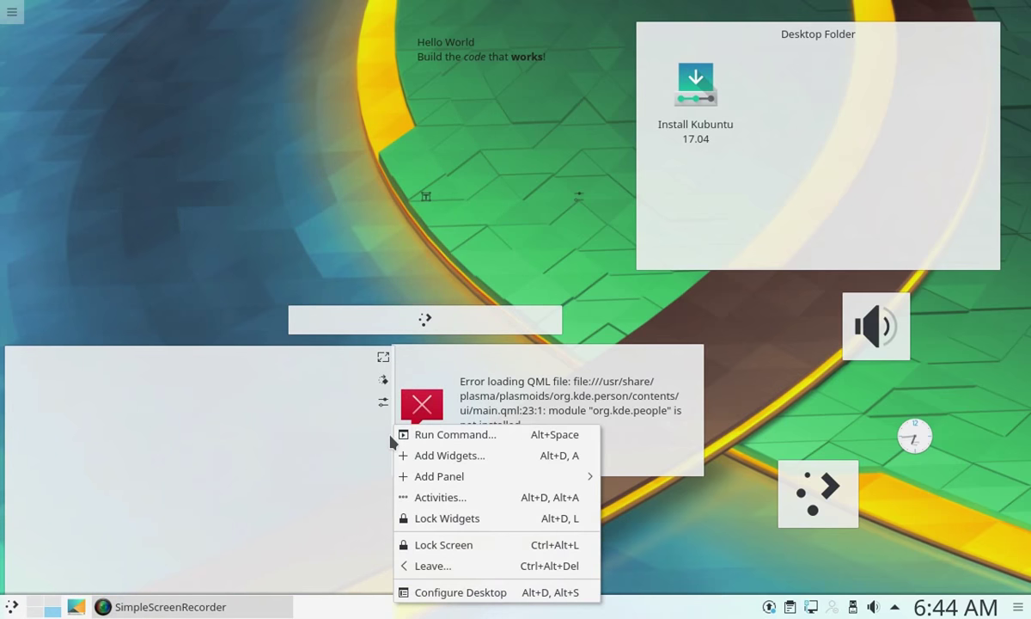
pyautogui.click(371, 454)
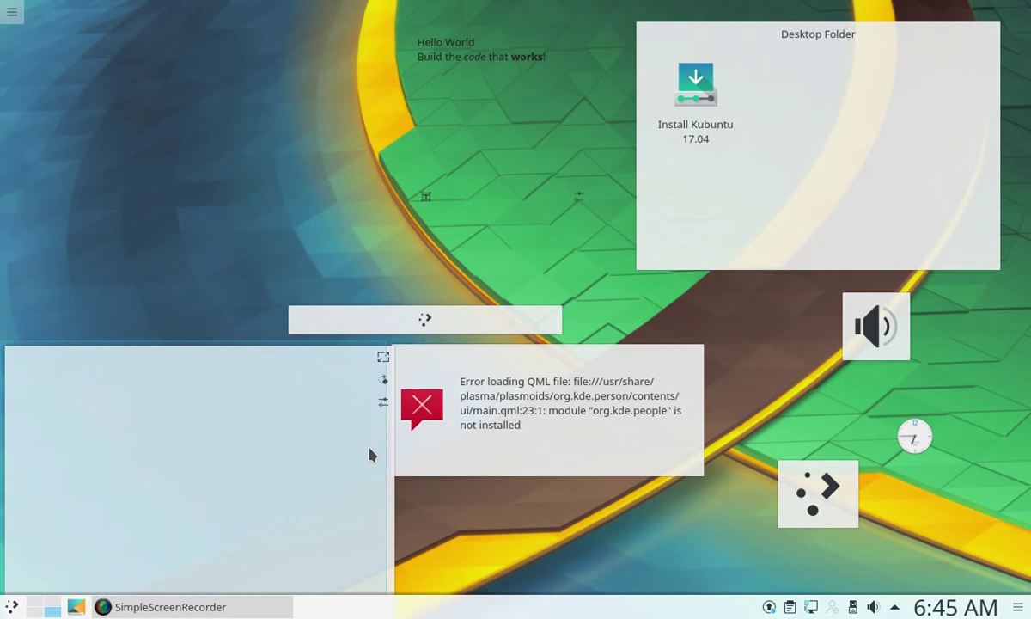
pyautogui.rightClick(381, 470)
pyautogui.click(367, 481)
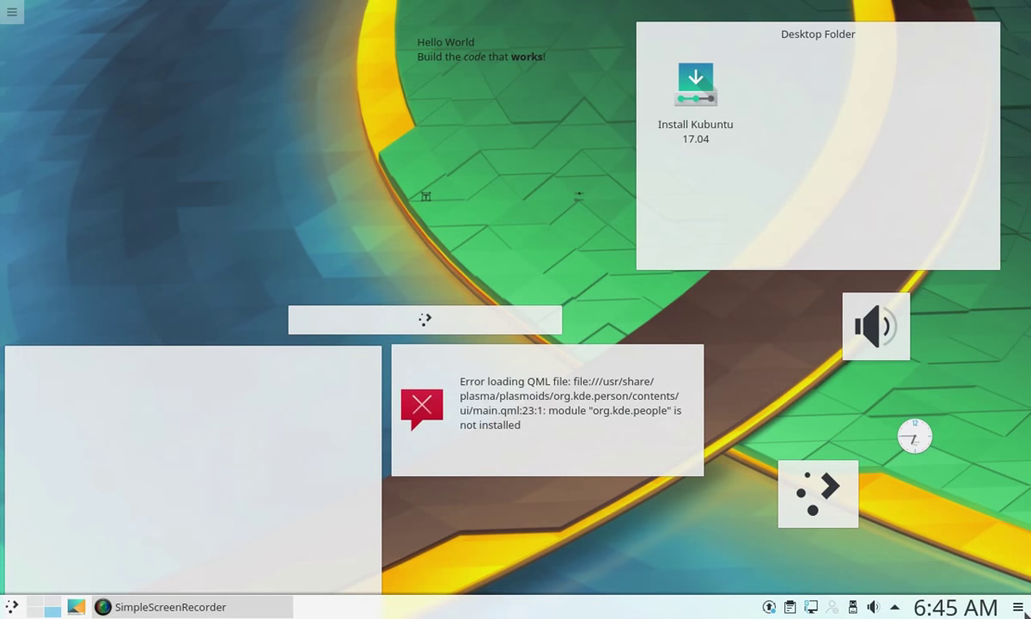
# Switch to the first virtual desktop and back to the second one
pyautogui.click(36, 607)
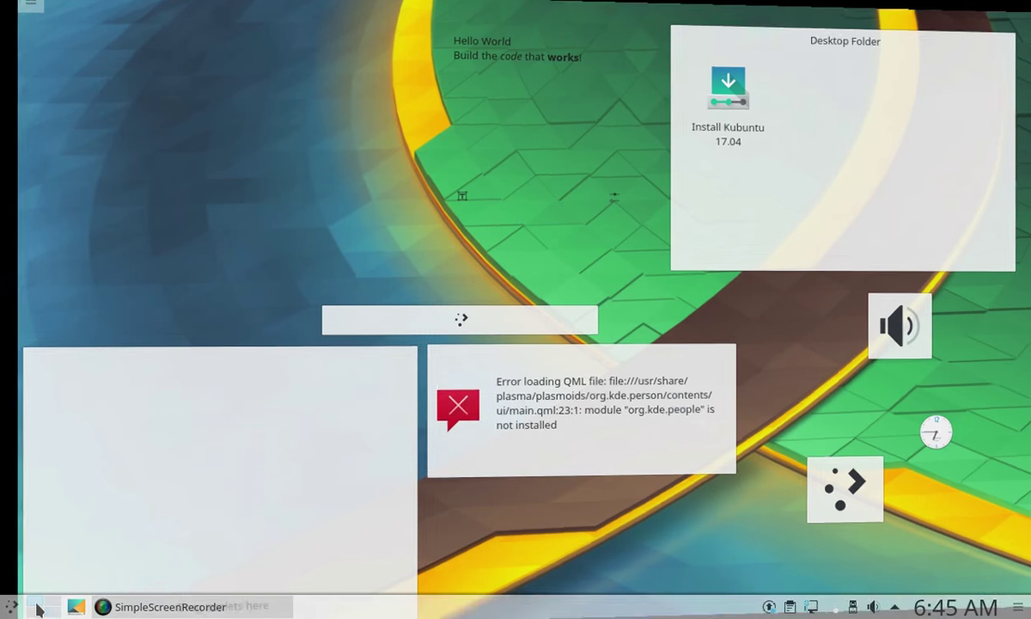
pyautogui.click(55, 607)
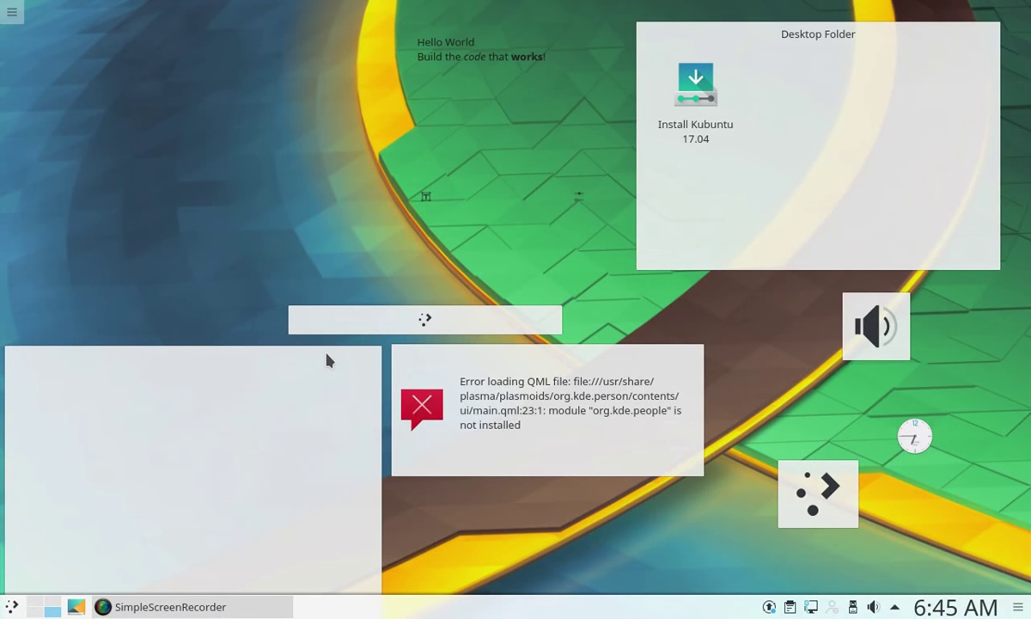
# Try to relocate the Grouping Plasmoid upward using its handle strip, and dismiss the application launcher
pyautogui.moveTo(327, 359)
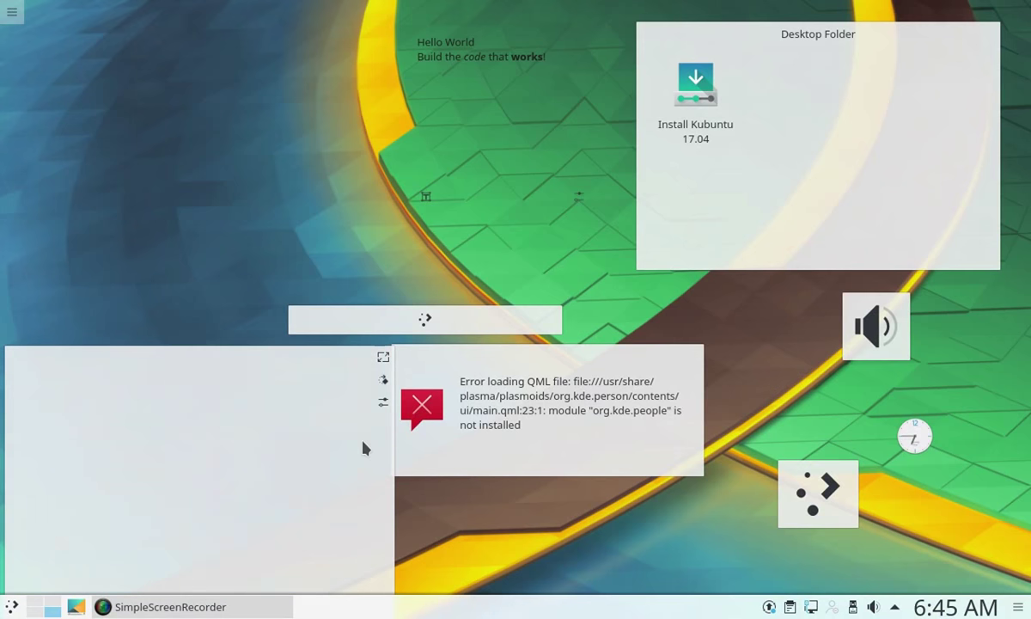
pyautogui.moveTo(382, 460); pyautogui.dragTo(536, 72)
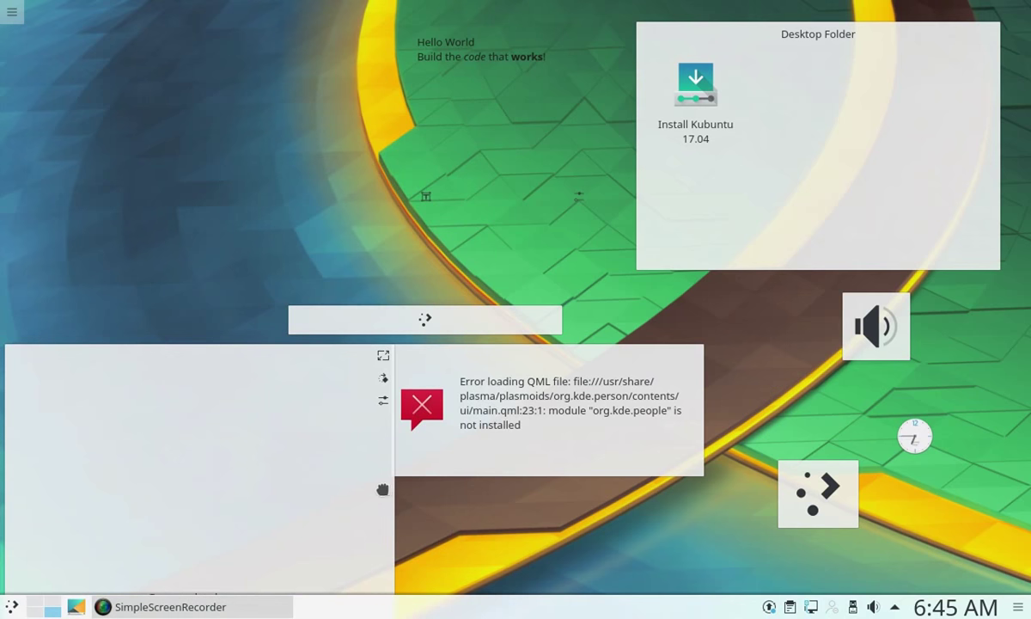
pyautogui.moveTo(391, 541); pyautogui.dragTo(474, 361)
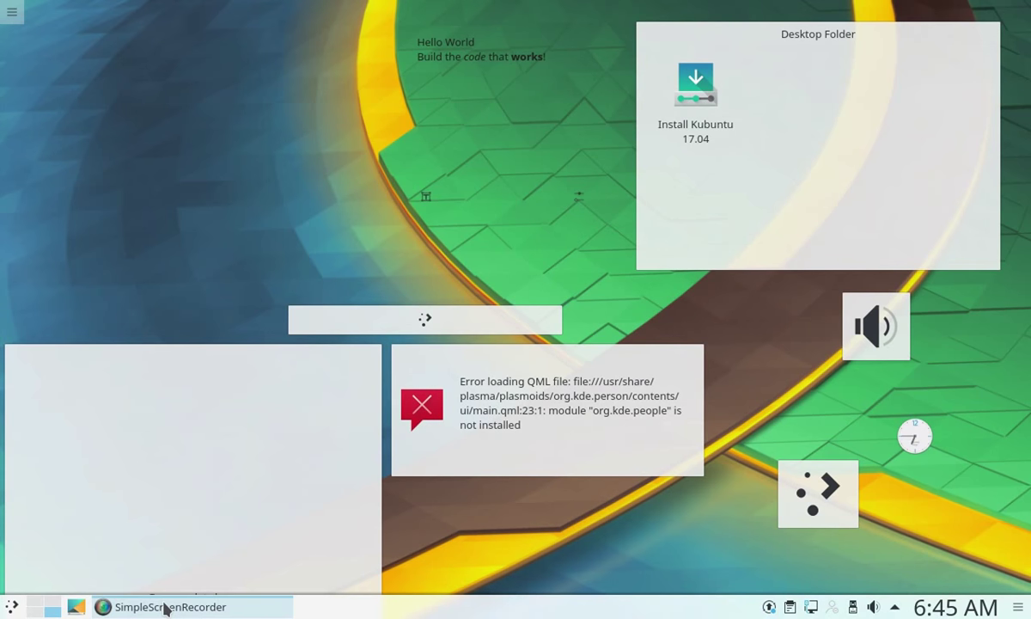
pyautogui.click(17, 606)
pyautogui.click(713, 567)
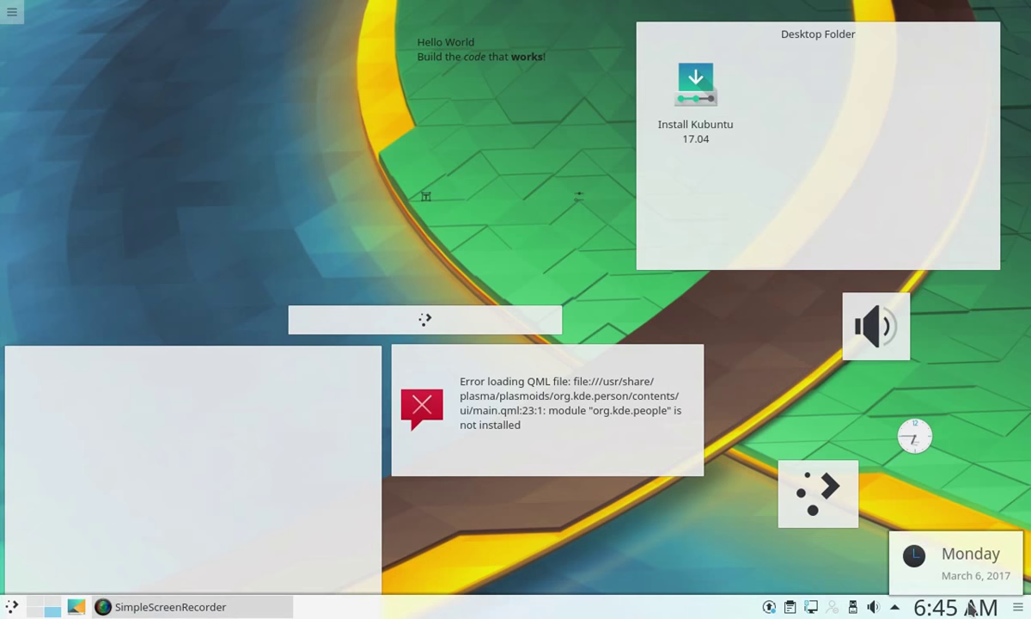
# Enable the Kate Sessions and Disk Quota extra items in the System Tray settings and apply them
pyautogui.rightClick(898, 606)
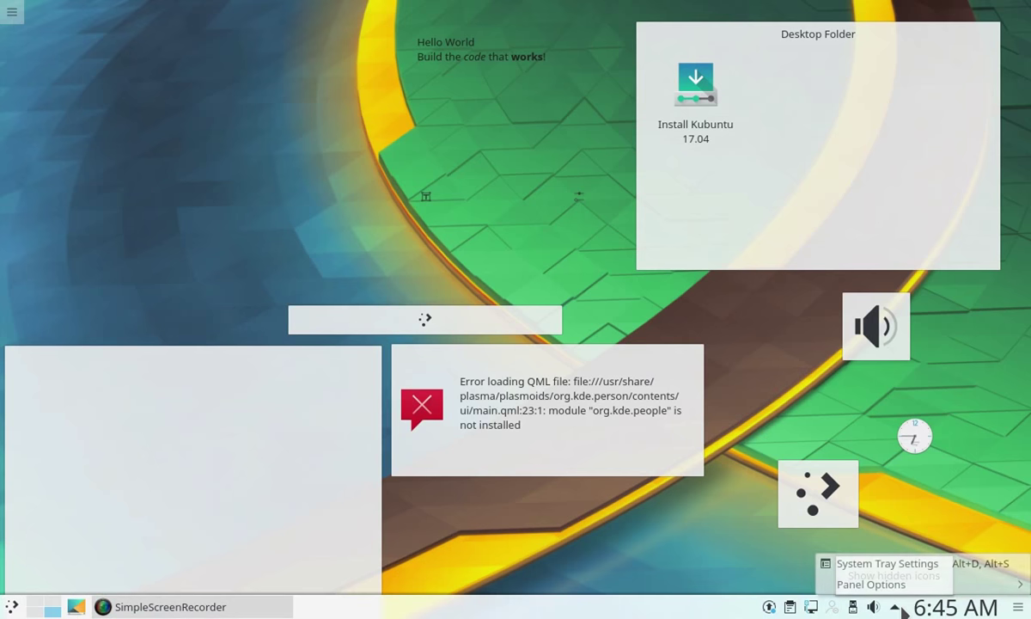
pyautogui.click(902, 564)
pyautogui.scroll(-3, 498, 335)
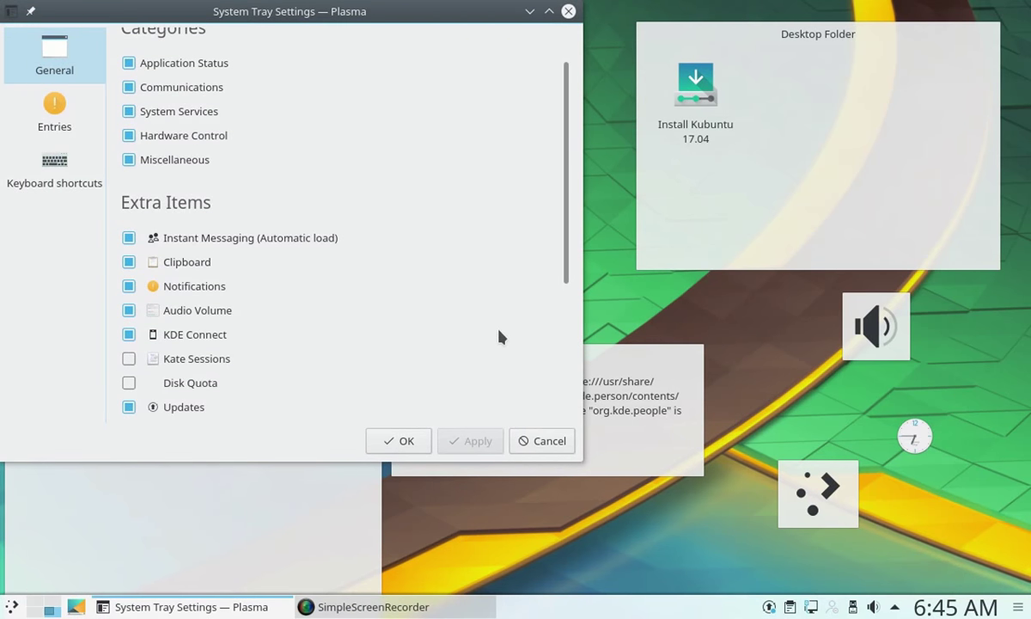
pyautogui.scroll(-1, 490, 348)
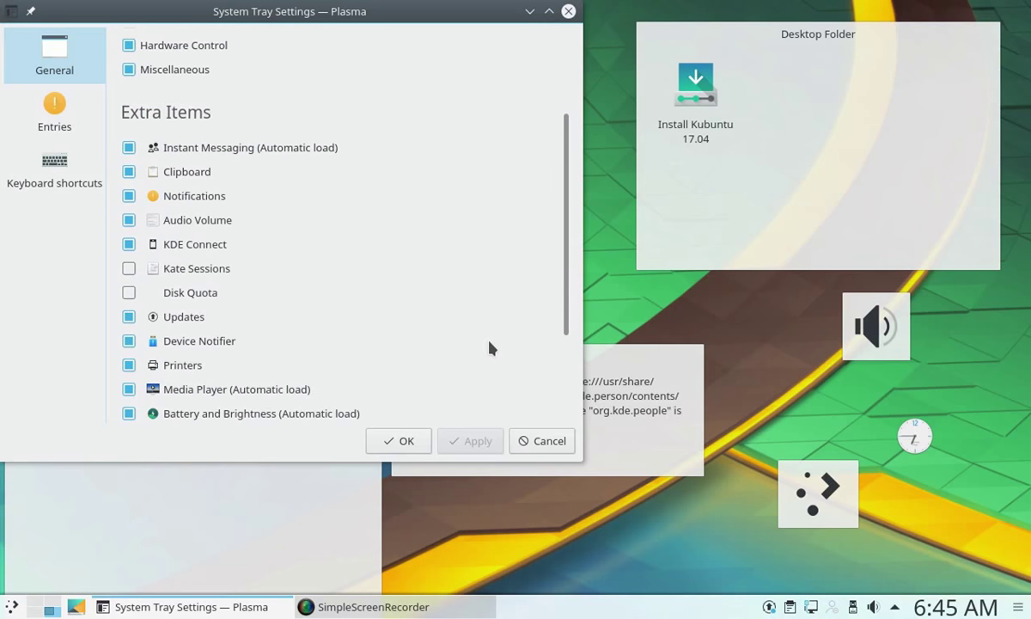
pyautogui.click(165, 268)
pyautogui.click(471, 444)
pyautogui.click(156, 292)
pyautogui.click(476, 444)
# Review the visibility and shortcut entries of the System Tray items and close the settings with confirmation
pyautogui.click(64, 107)
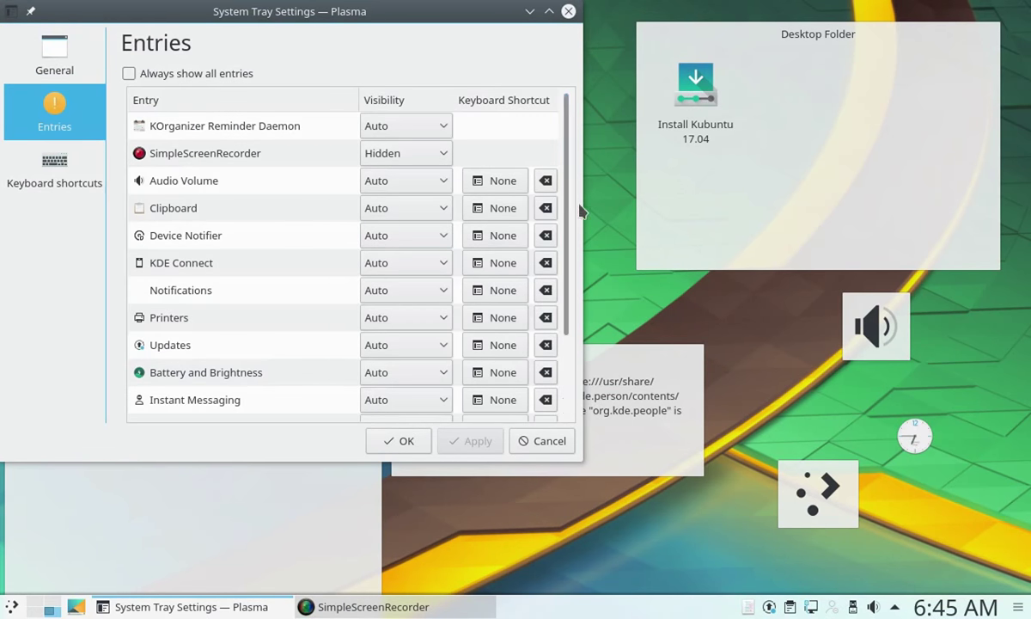
pyautogui.scroll(-2, 333, 379)
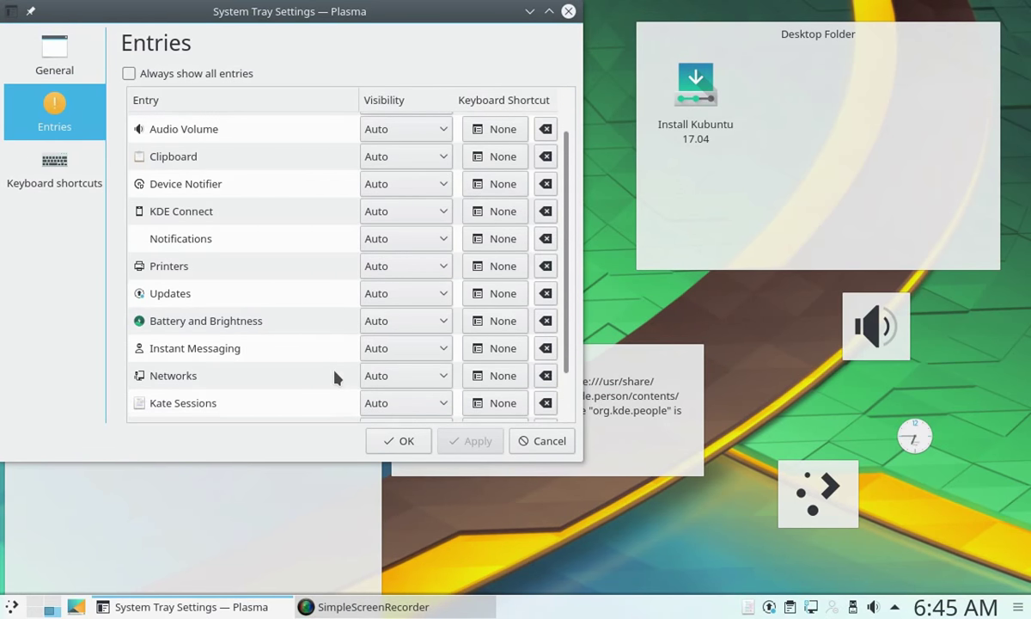
pyautogui.scroll(-1, 333, 379)
pyautogui.click(404, 443)
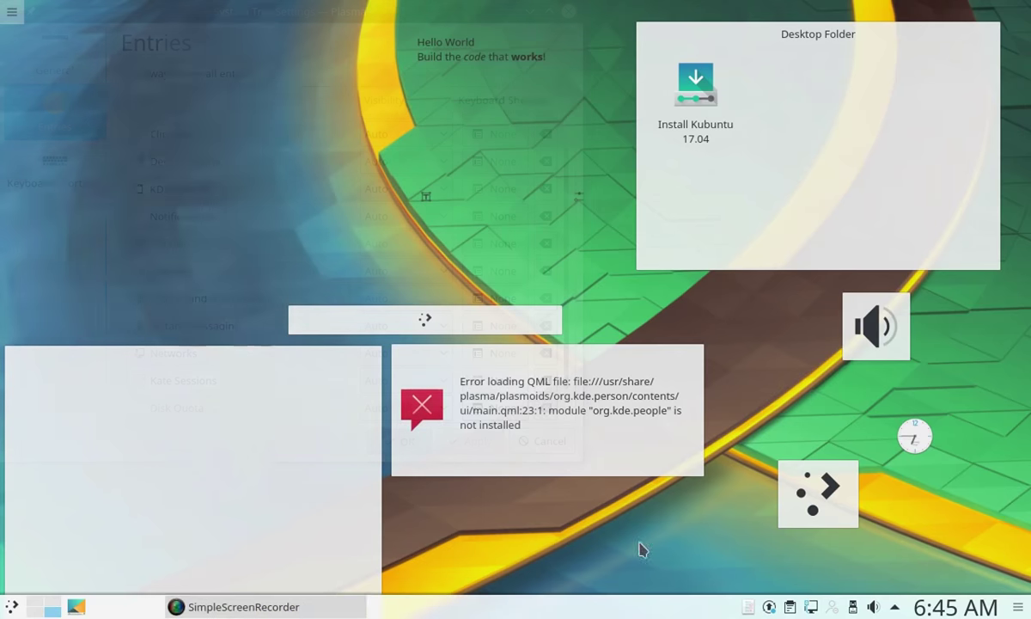
# Enter "Hello World" as the name of a new Kate session from the system tray and submit it
pyautogui.click(747, 606)
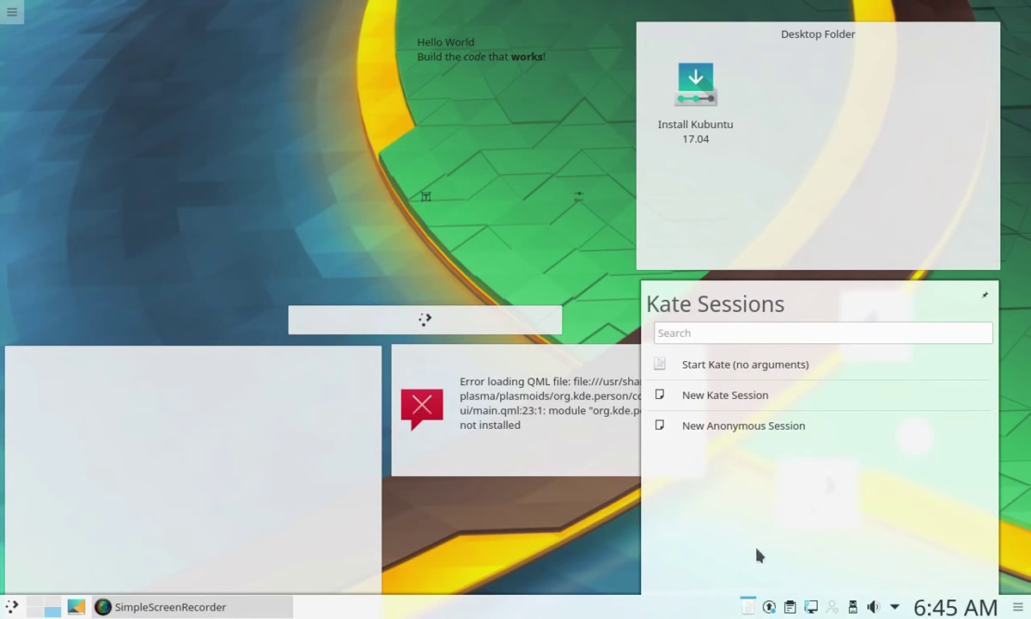
pyautogui.click(802, 397)
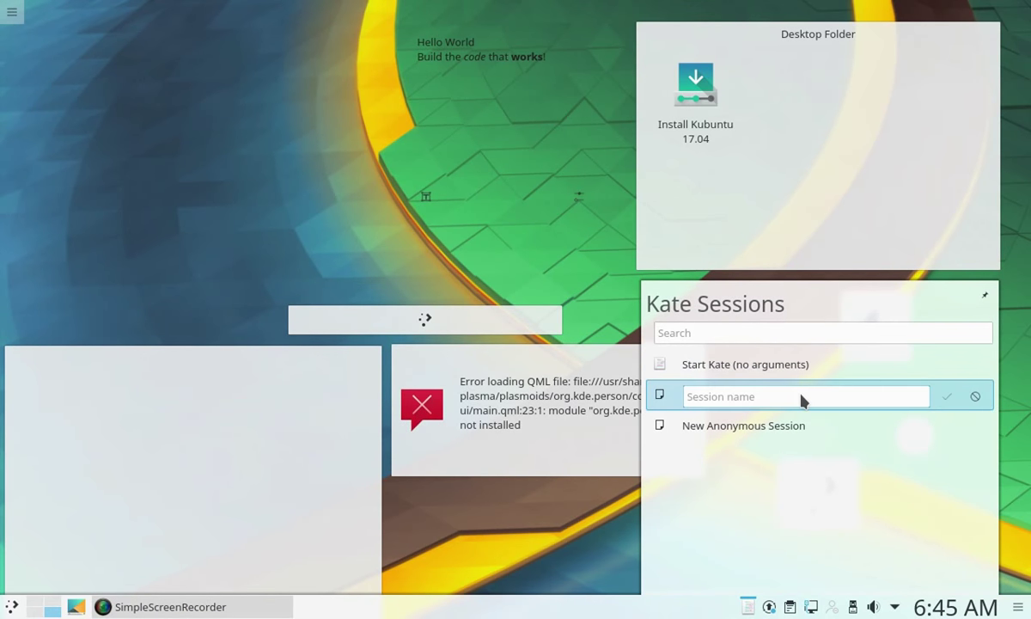
pyautogui.click(792, 397)
pyautogui.write('H')
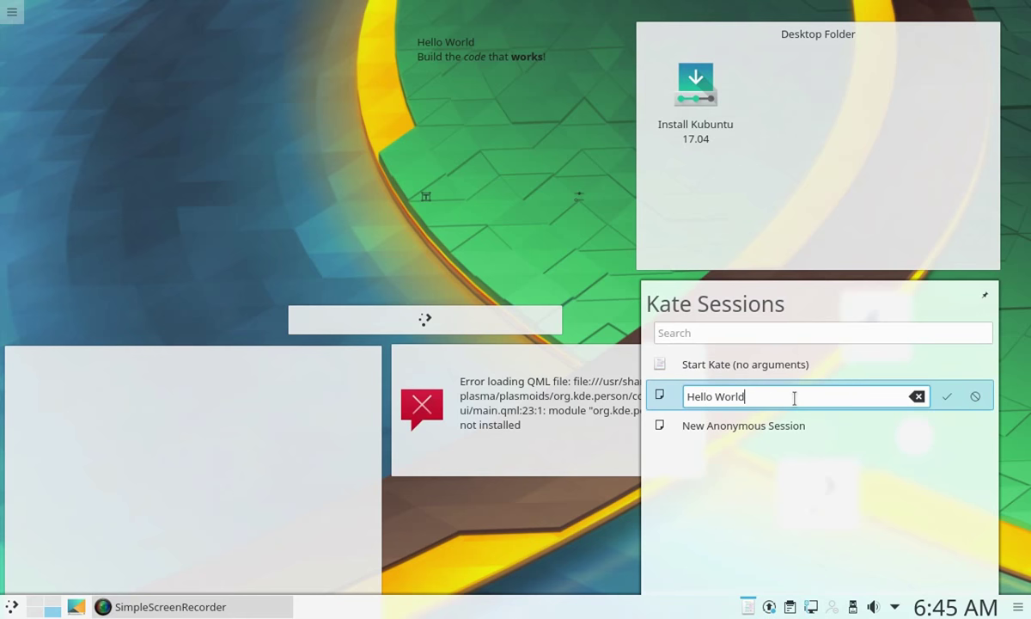
pyautogui.write('ello World')
pyautogui.press('Return')
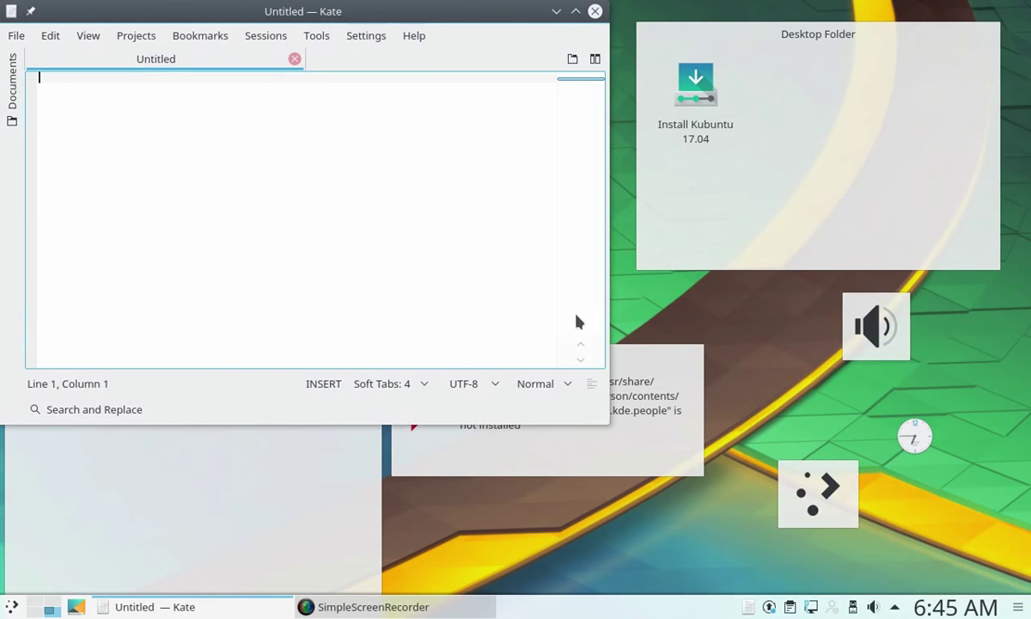
# Start a second Kate window without arguments from Kate Sessions and close that window
pyautogui.click(750, 607)
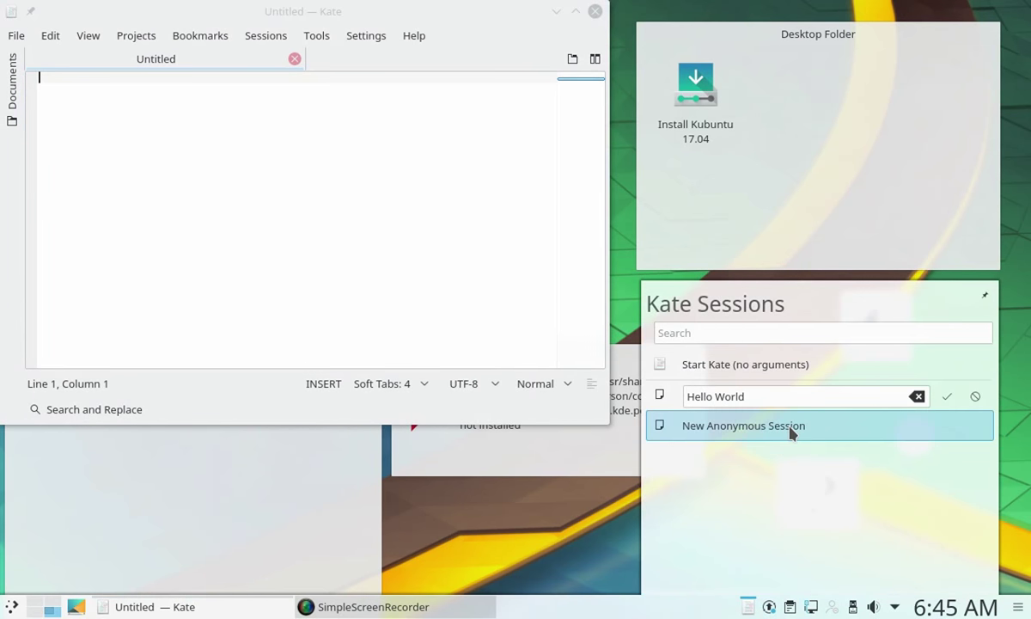
pyautogui.click(814, 365)
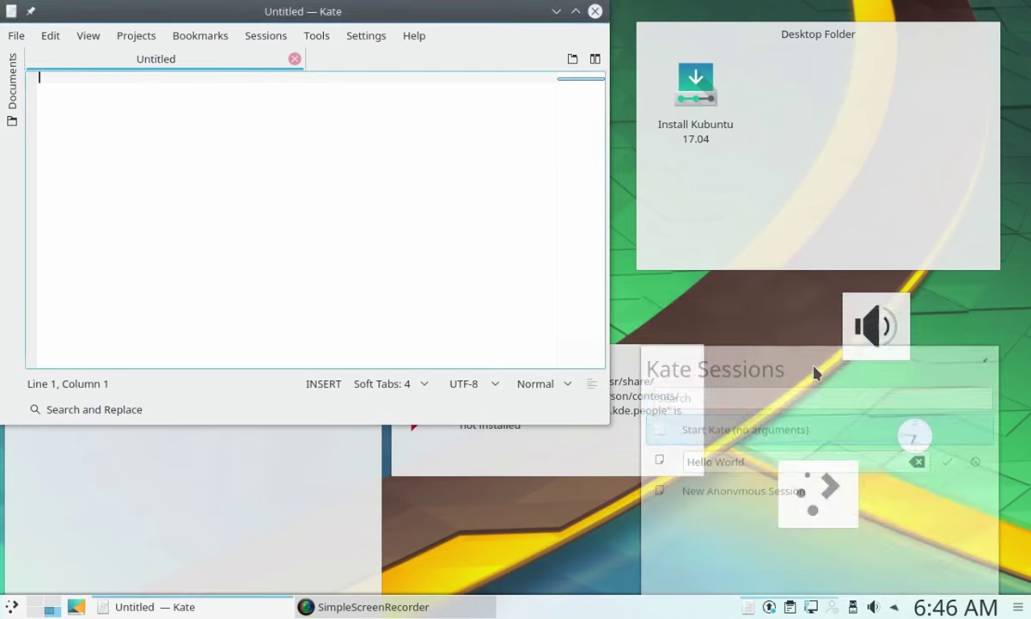
pyautogui.click(1018, 181)
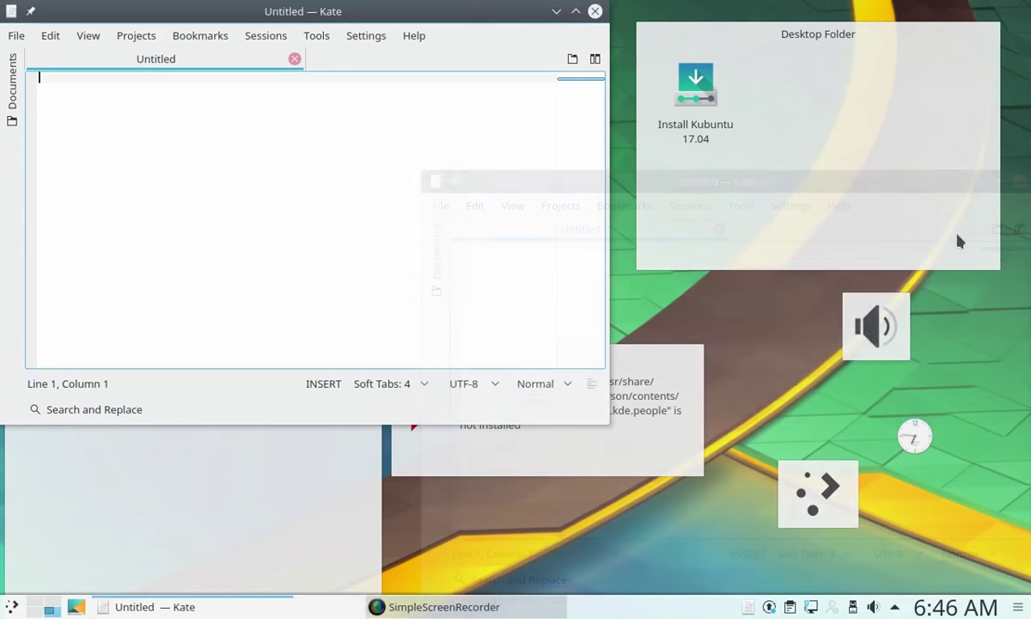
# Start another Kate window without arguments, and confirm the new "Hello World" session in Kate Sessions
pyautogui.click(749, 607)
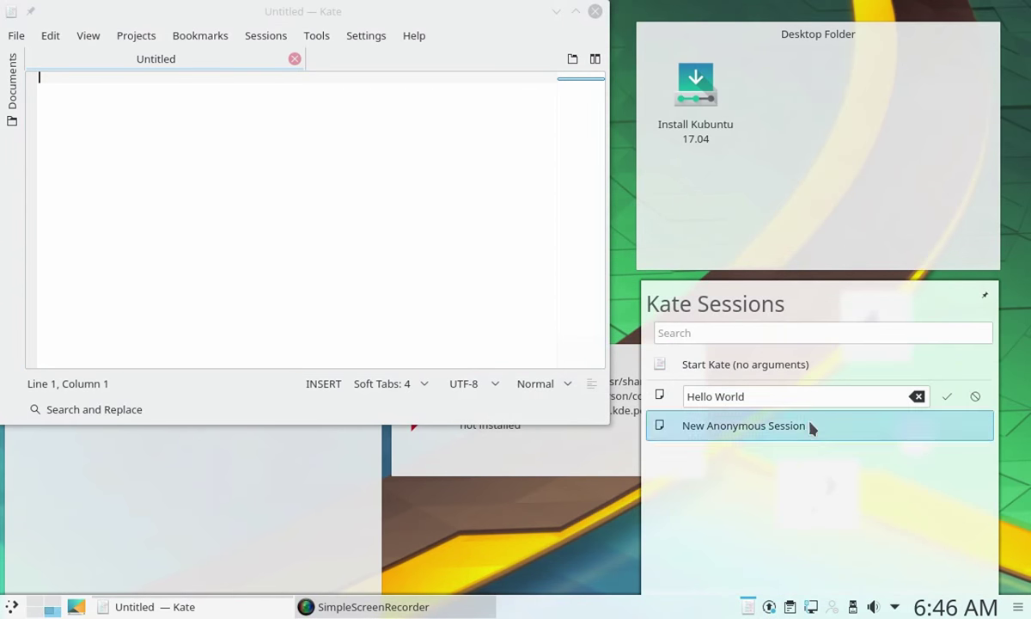
pyautogui.click(813, 367)
pyautogui.click(754, 607)
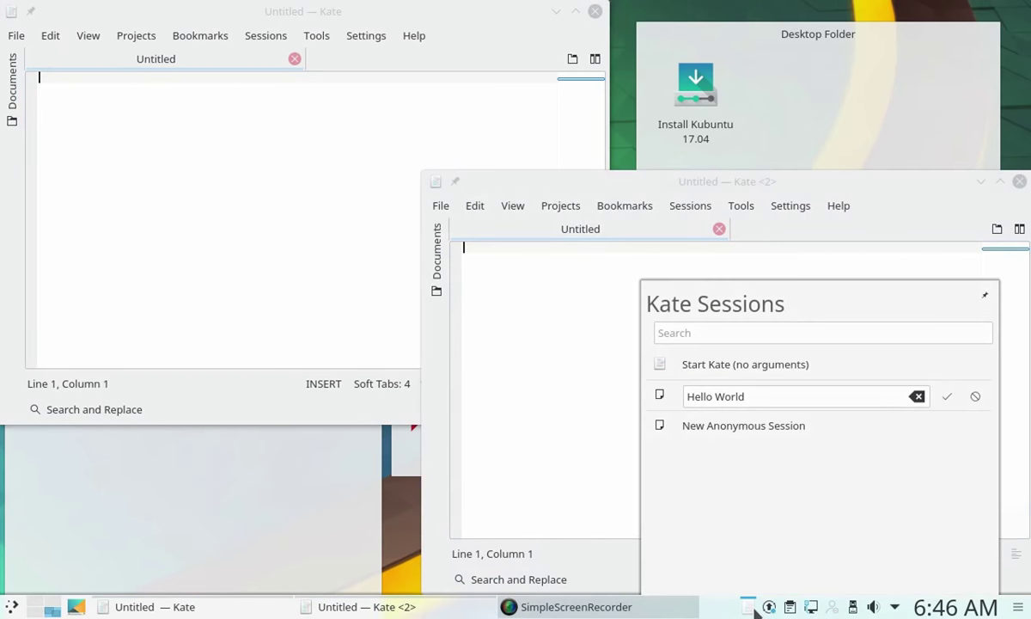
pyautogui.click(946, 396)
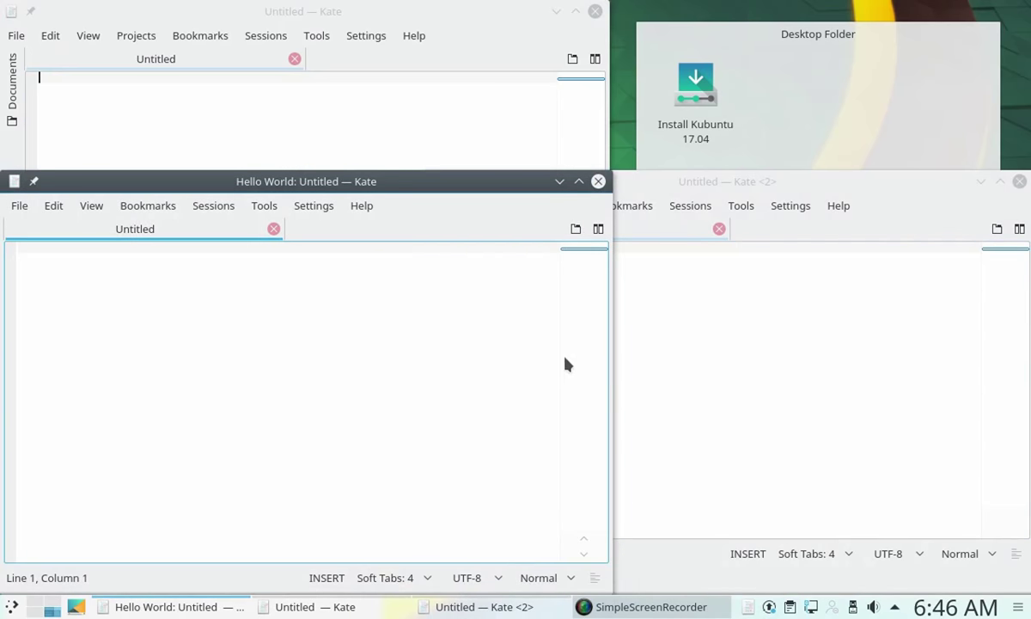
# Create a new Kate session named "Linux C programming" from Kate Sessions and move its window toward the middle of the desktop
pyautogui.click(747, 606)
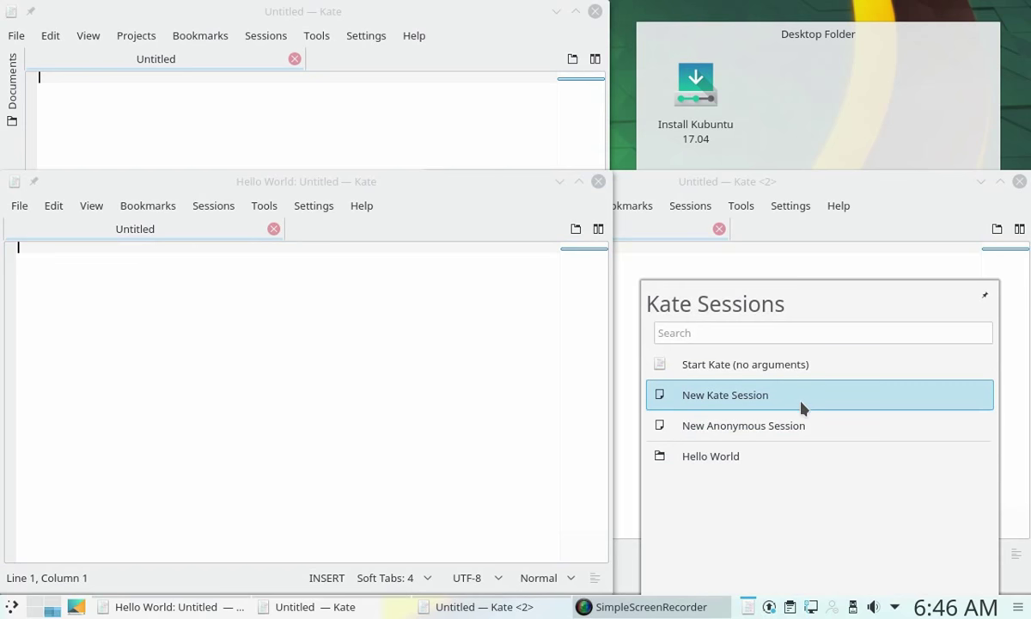
pyautogui.click(799, 400)
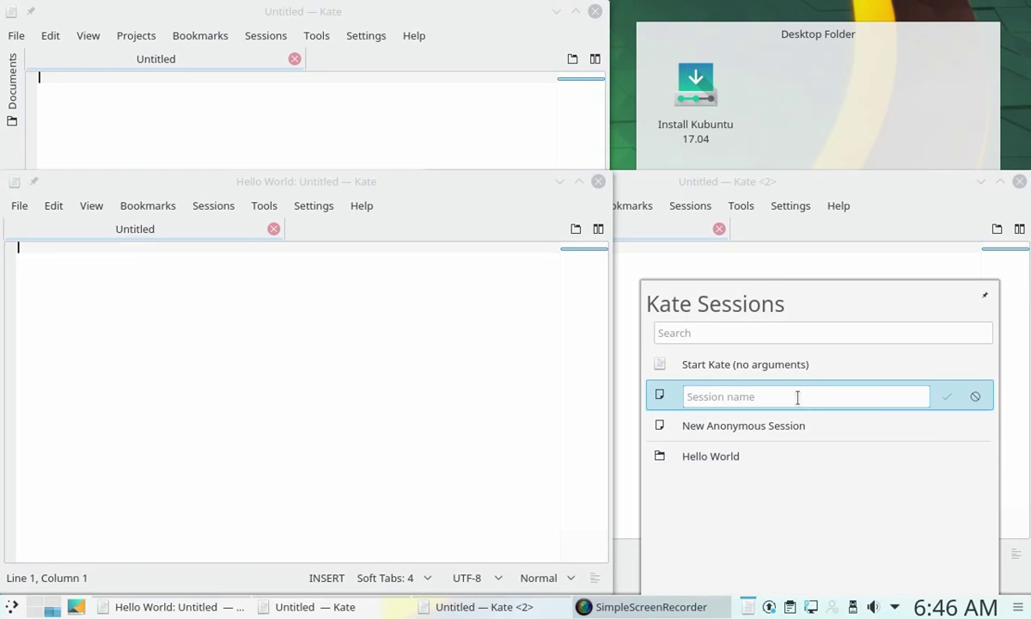
pyautogui.click(797, 397)
pyautogui.write('Linux C p')
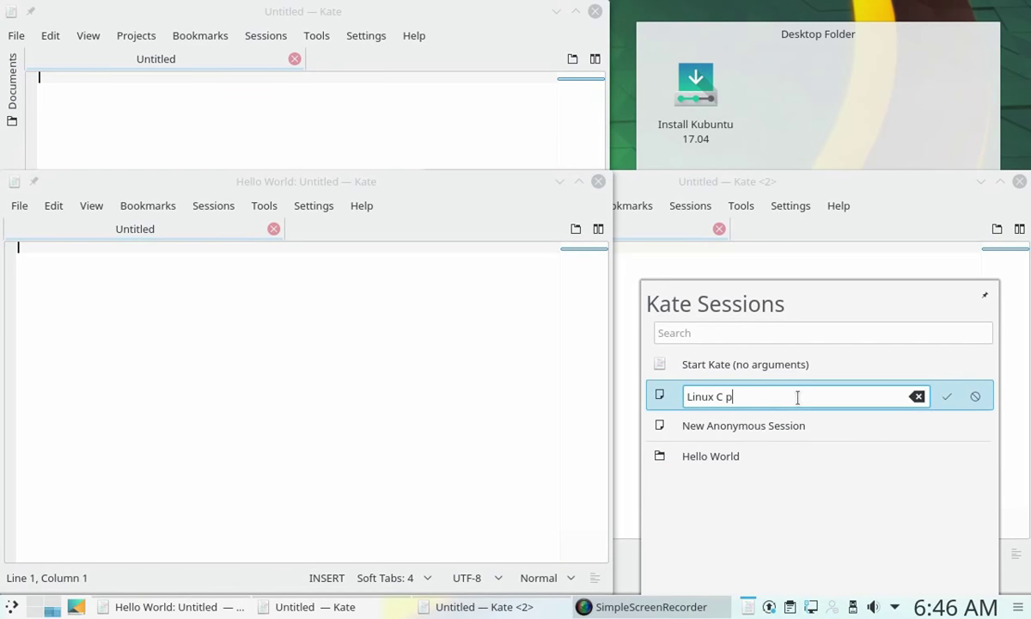
pyautogui.write('rogramming')
pyautogui.press('Return')
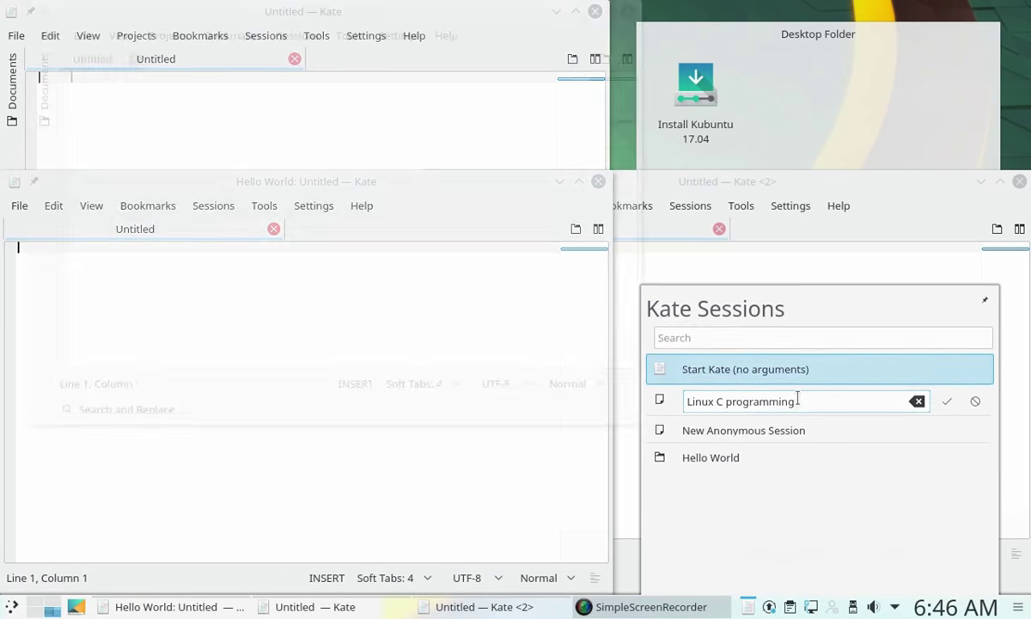
pyautogui.click(747, 606)
pyautogui.click(948, 402)
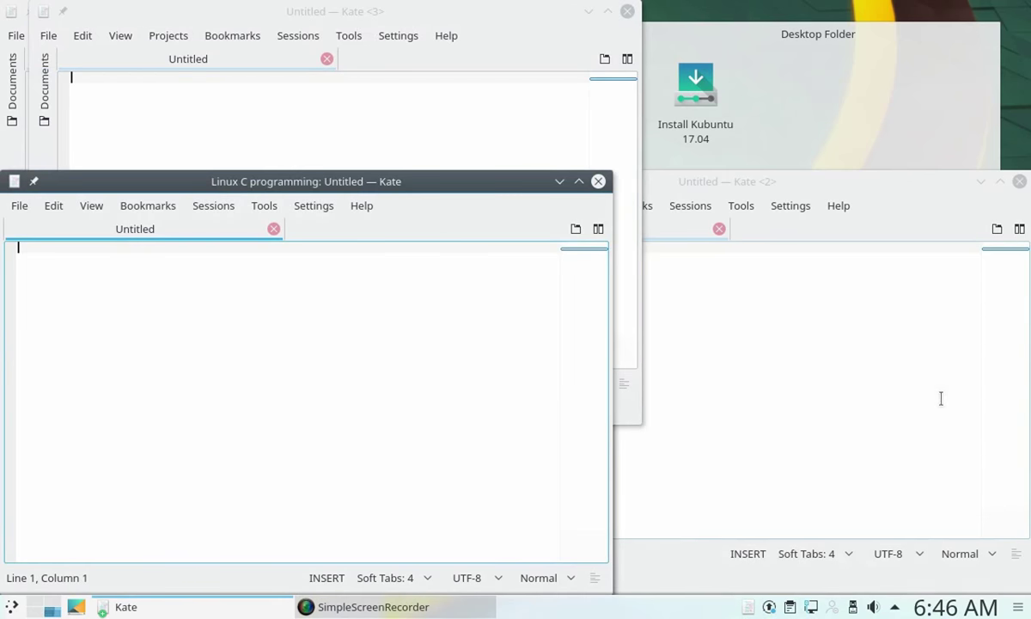
pyautogui.moveTo(416, 189); pyautogui.dragTo(604, 159)
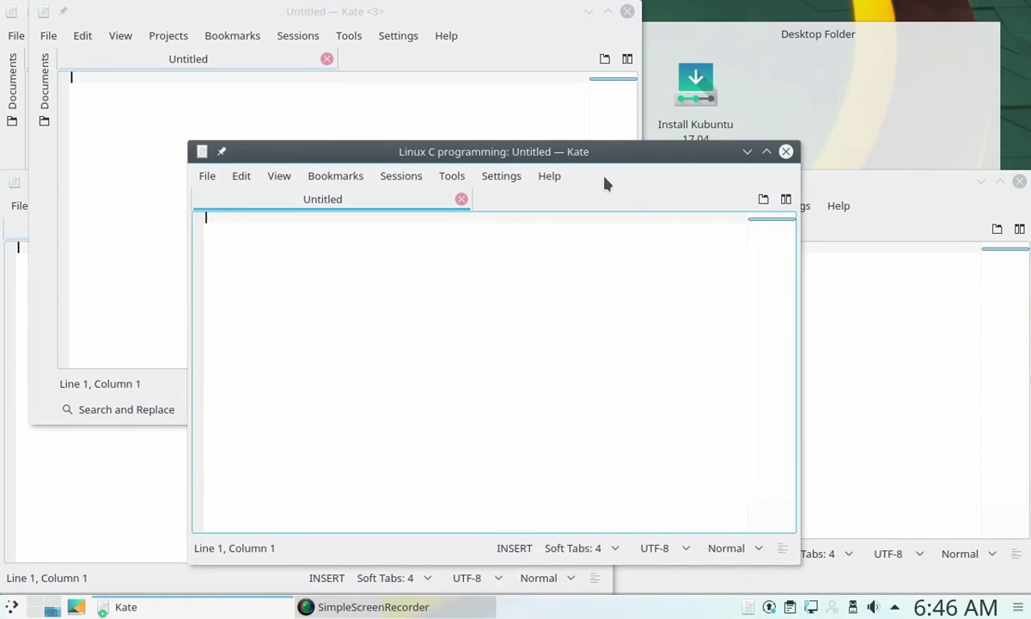
# Use desktop search to switch to the Hello World Kate window and back to the Linux C programming window
pyautogui.hotkey('alt', 'space')
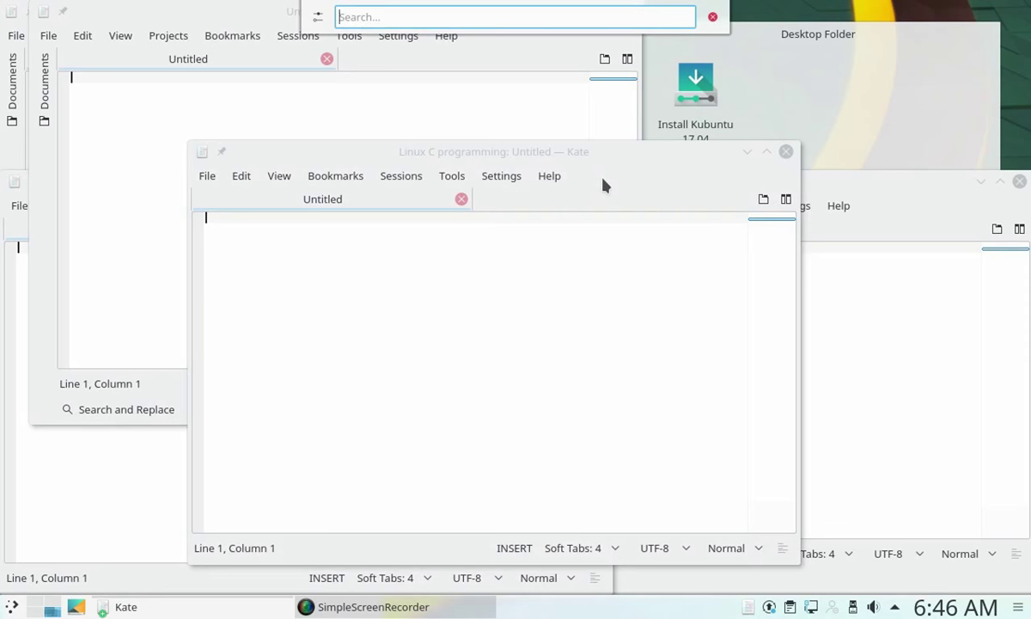
pyautogui.write('Hellow')
pyautogui.press('BackSpace')
pyautogui.write('Wo')
pyautogui.press('Return')
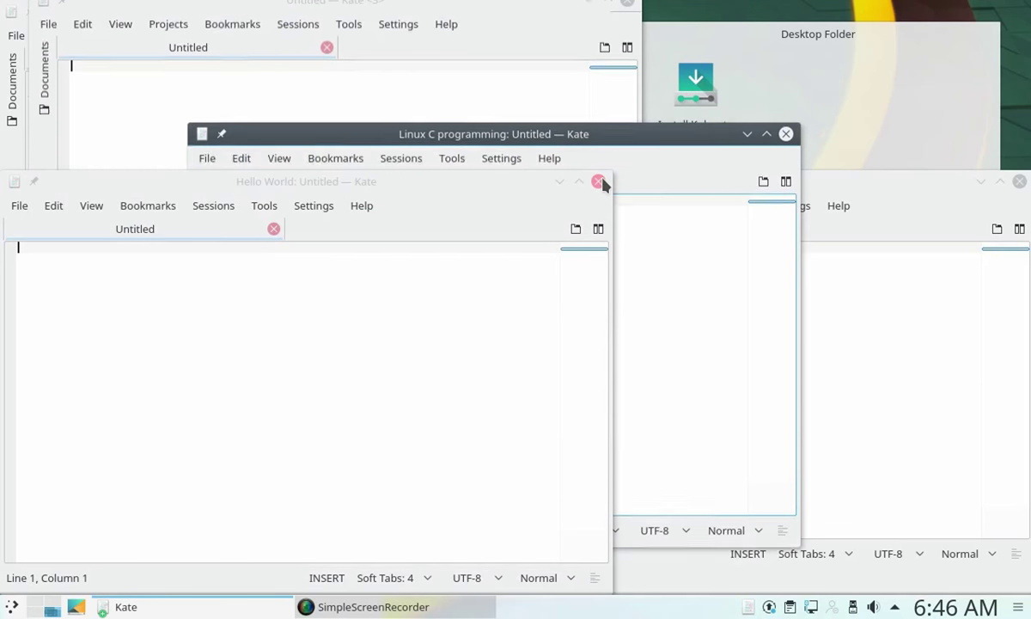
pyautogui.hotkey('alt', 'space')
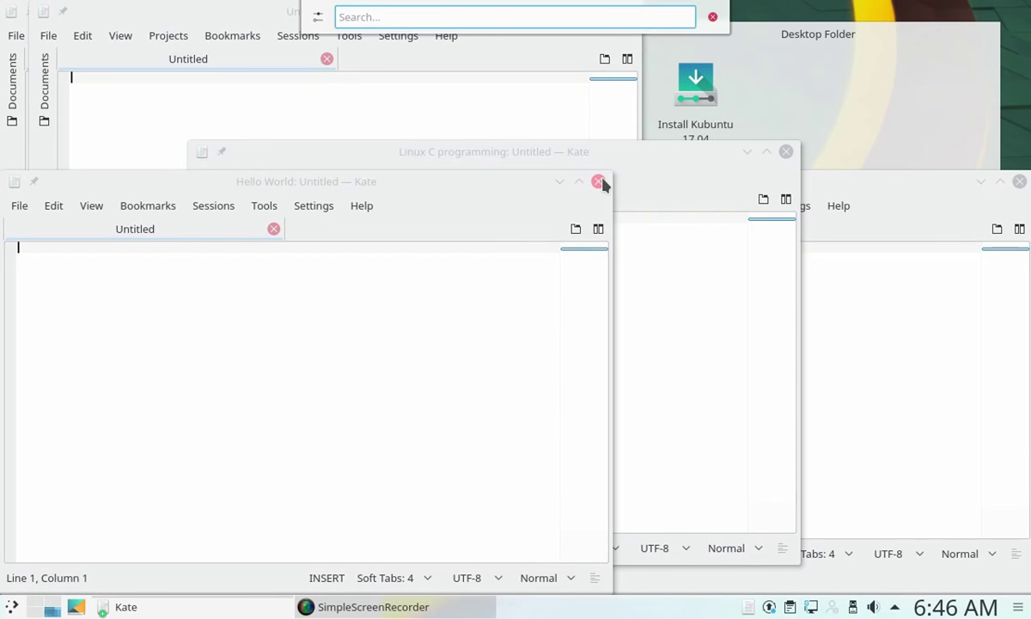
pyautogui.write('Linux')
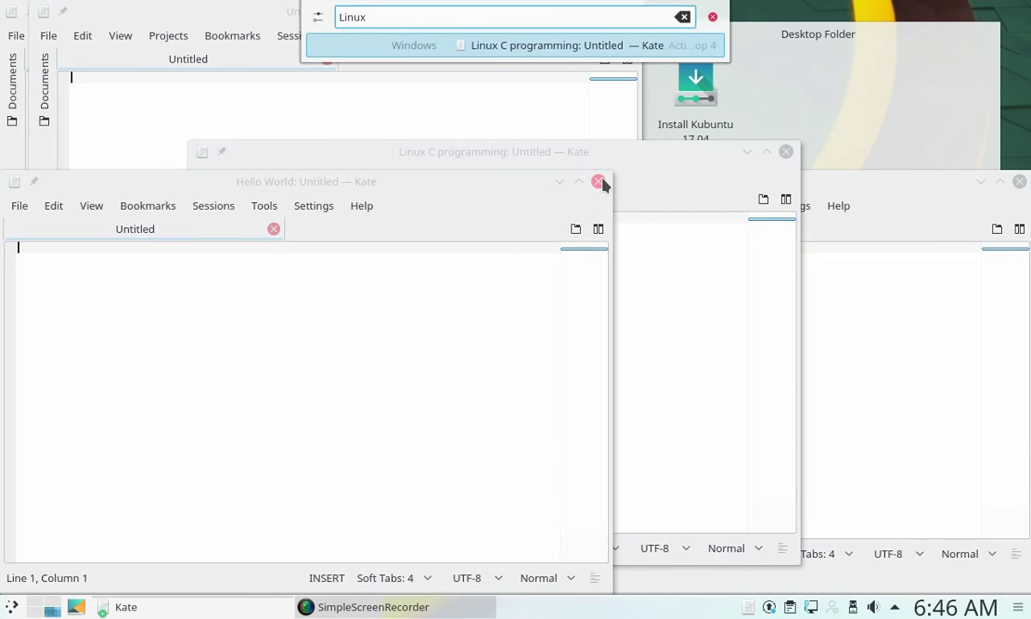
pyautogui.press('Return')
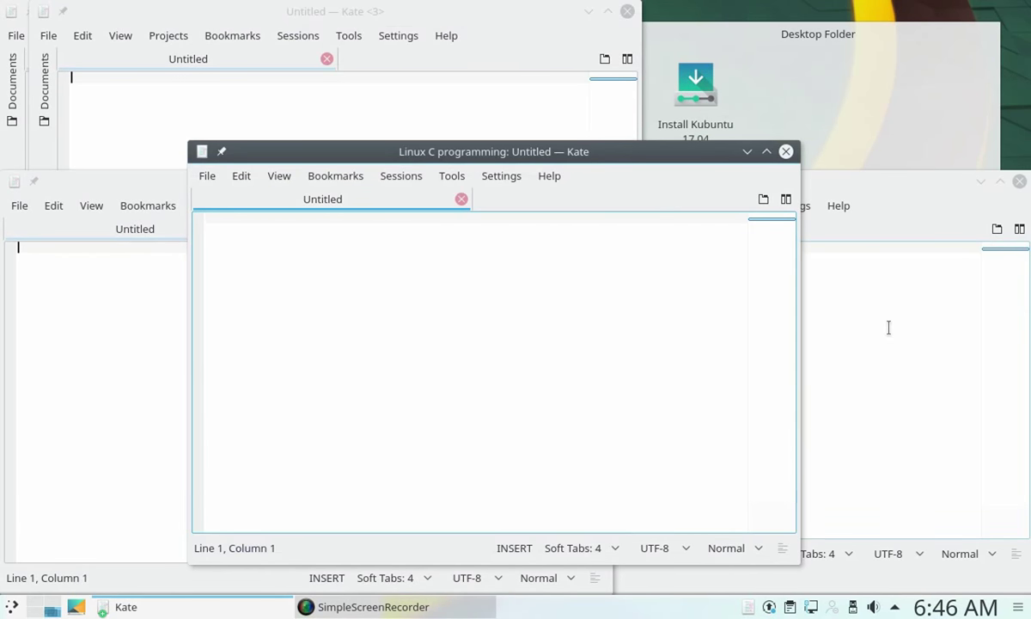
# Bring the "Untitled — Kate <2>" window forward and make Kate's taskbar entry forget its recent documents
pyautogui.click(228, 607)
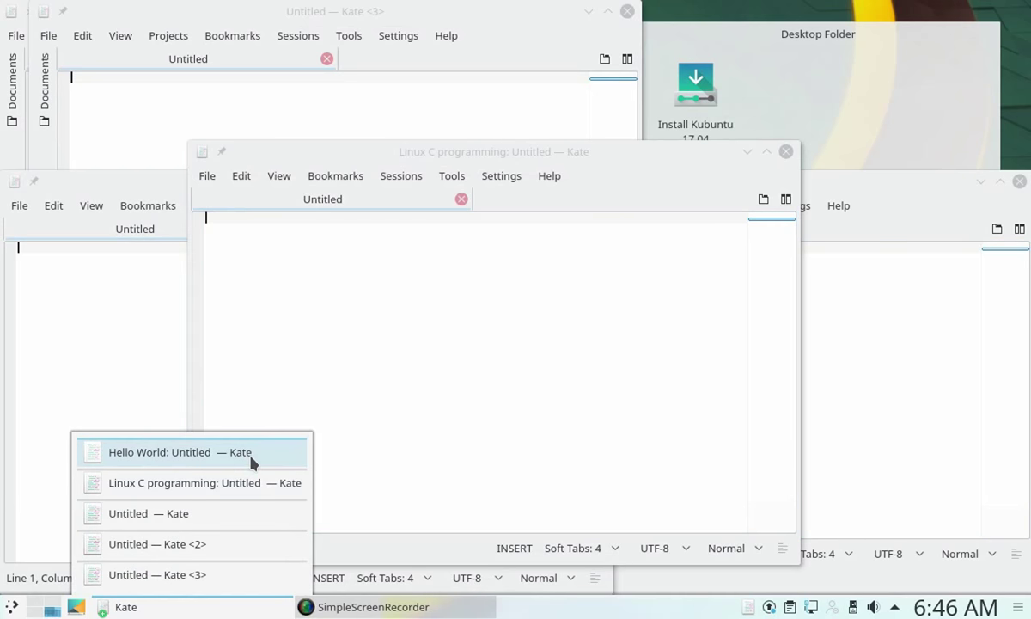
pyautogui.click(219, 544)
pyautogui.rightClick(217, 610)
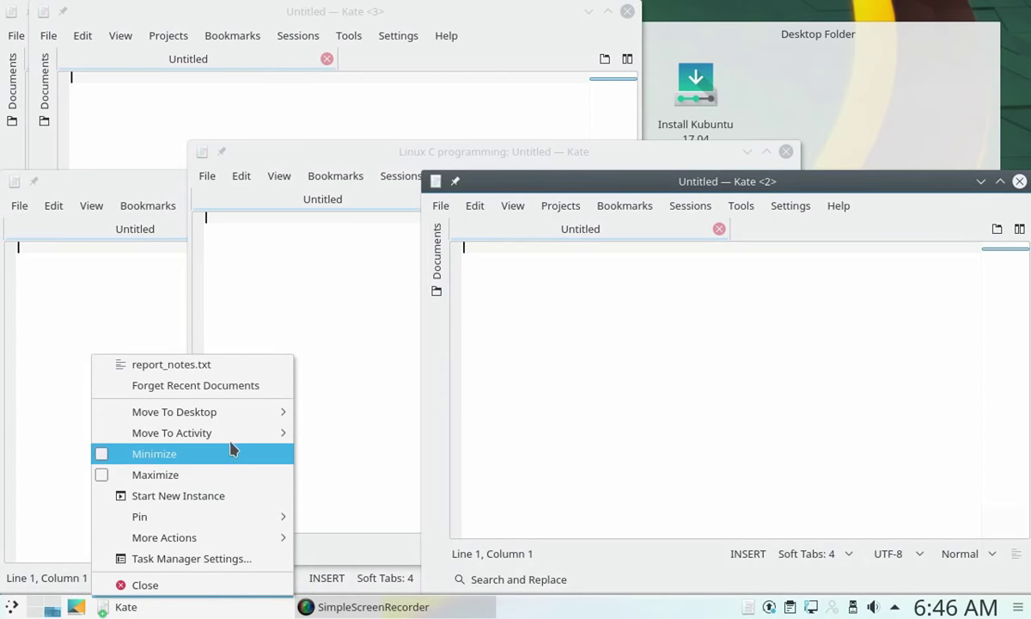
pyautogui.moveTo(236, 414)
pyautogui.moveTo(212, 518)
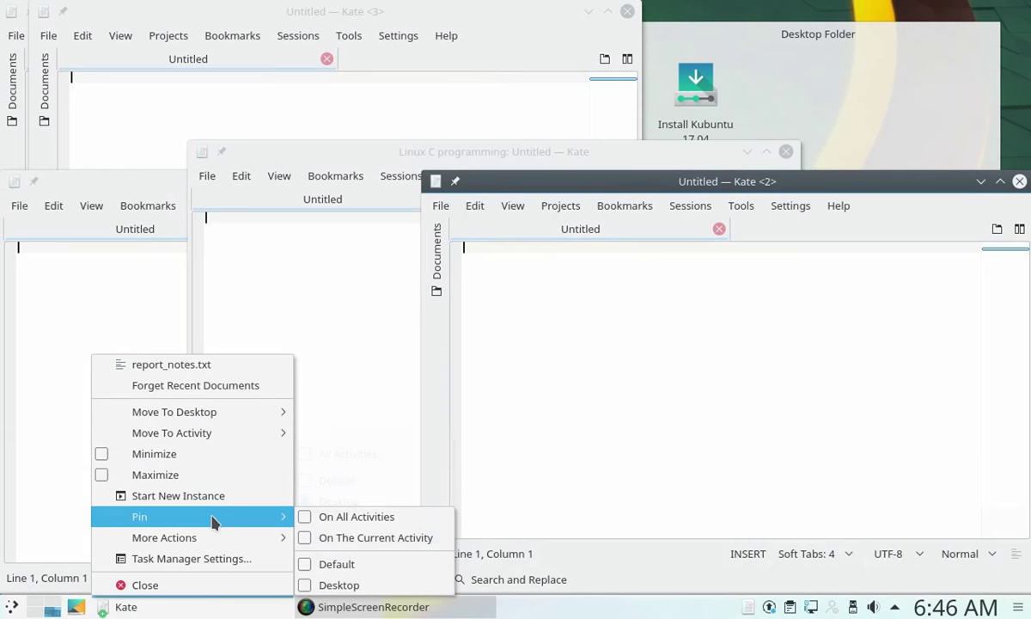
pyautogui.click(231, 386)
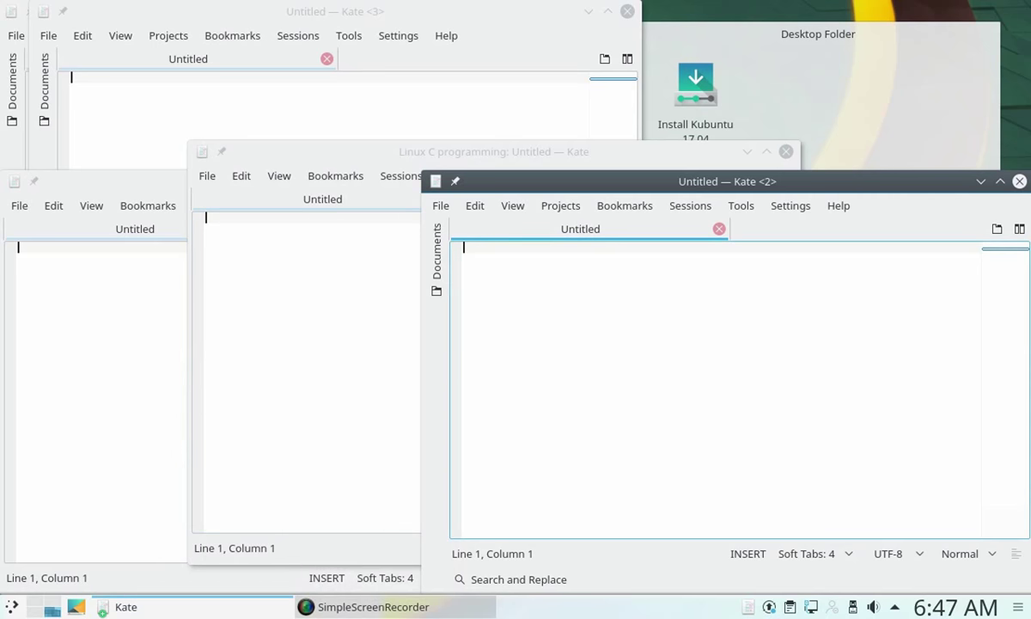
# Enter the text "Input Output" in the untitled document and save it in Home as "inout"
pyautogui.write('Input')
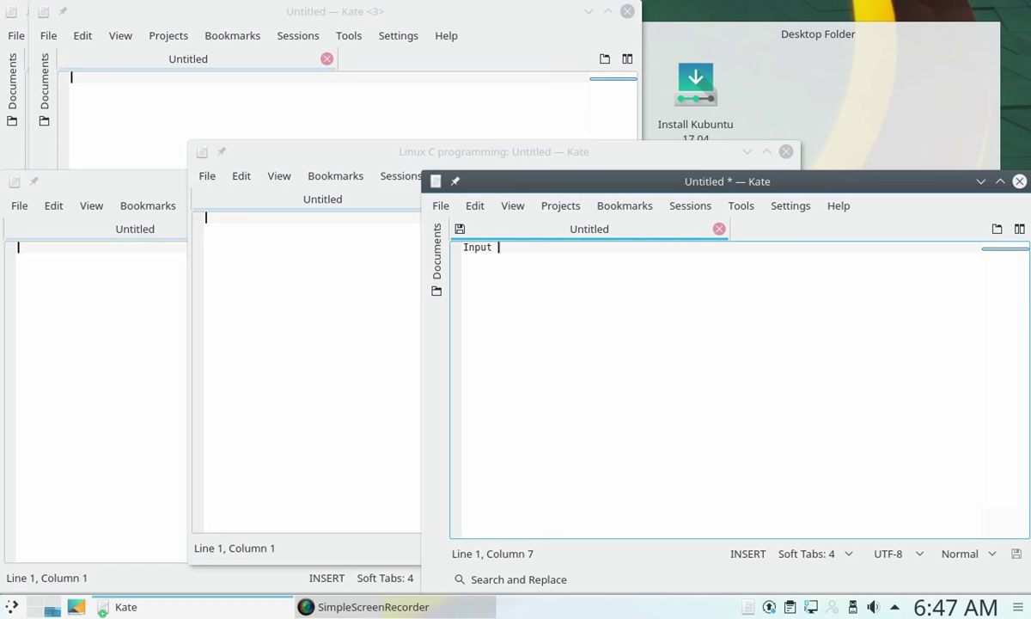
pyautogui.write(' Output')
pyautogui.hotkey('ctrl', 's')
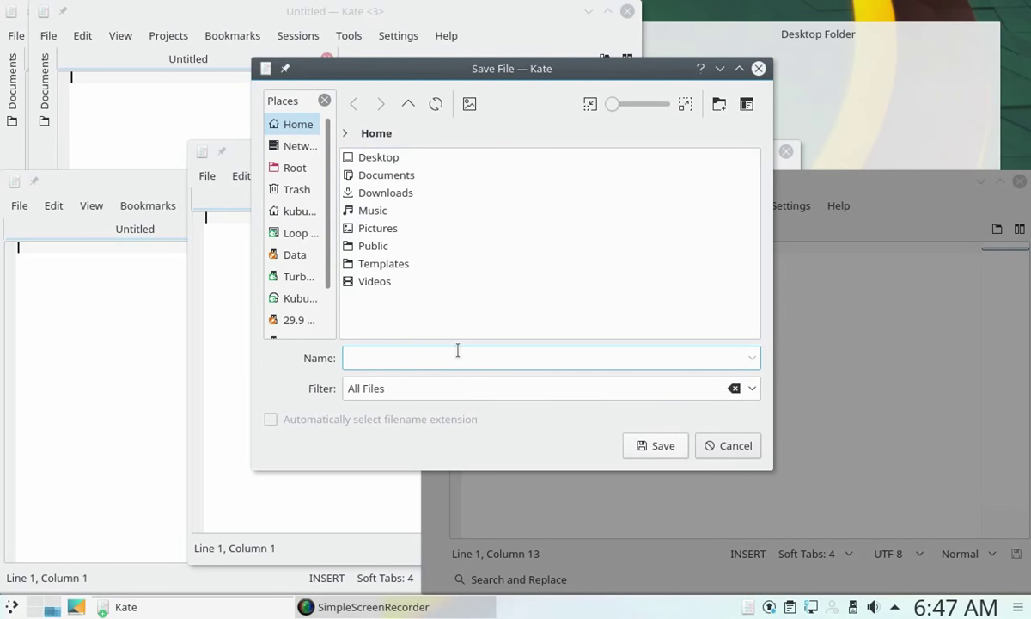
pyautogui.write('inp')
pyautogui.write('ut')
pyautogui.press('Return')
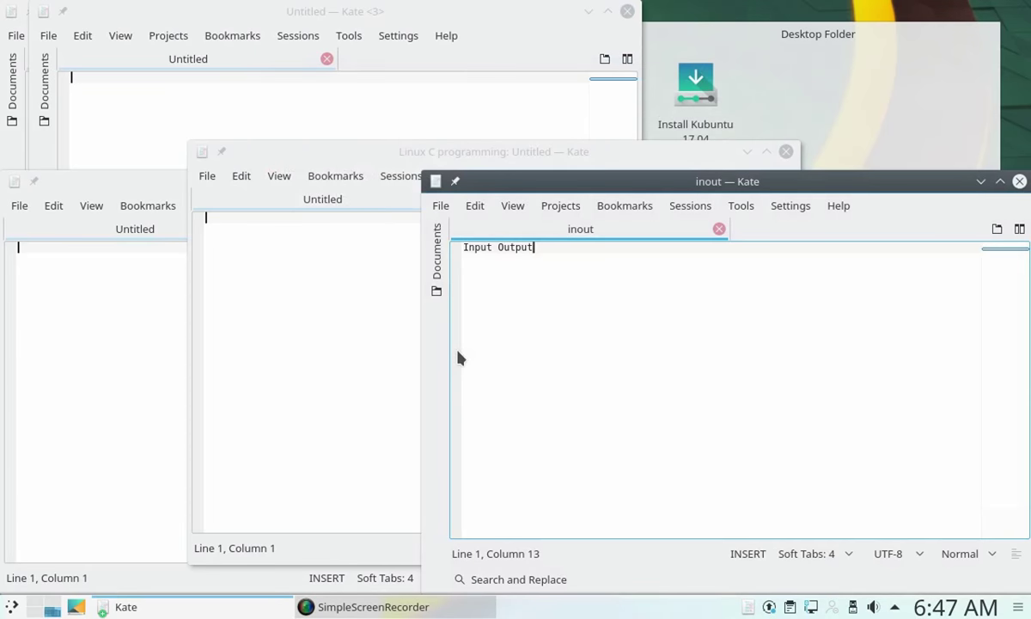
# Check Kate's grouped windows in the taskbar and close the Kate window holding the inout file
pyautogui.rightClick(192, 607)
pyautogui.click(191, 606)
pyautogui.click(191, 607)
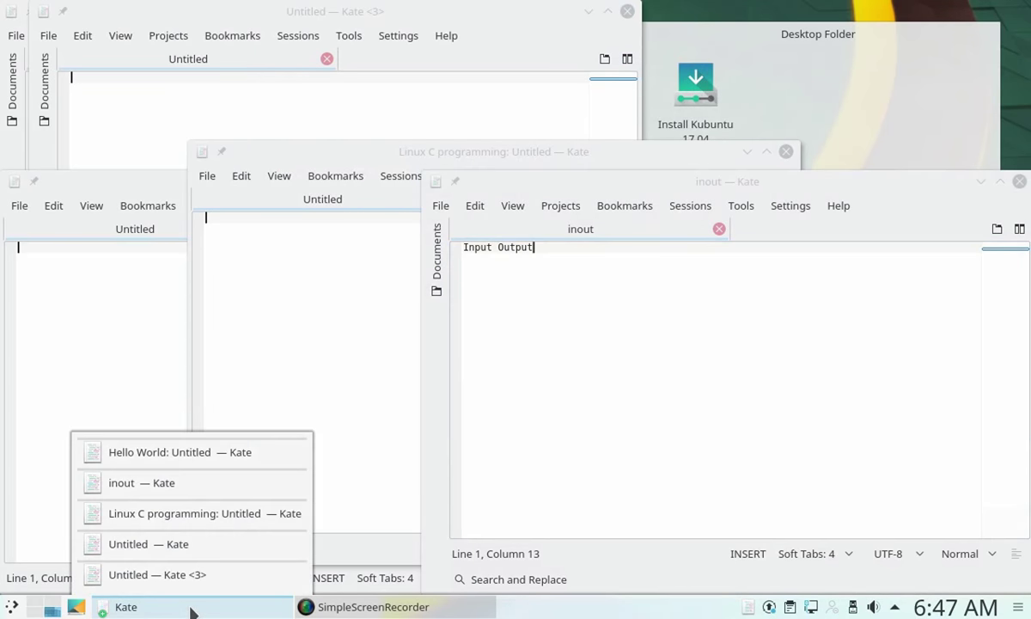
pyautogui.click(913, 268)
pyautogui.click(1020, 182)
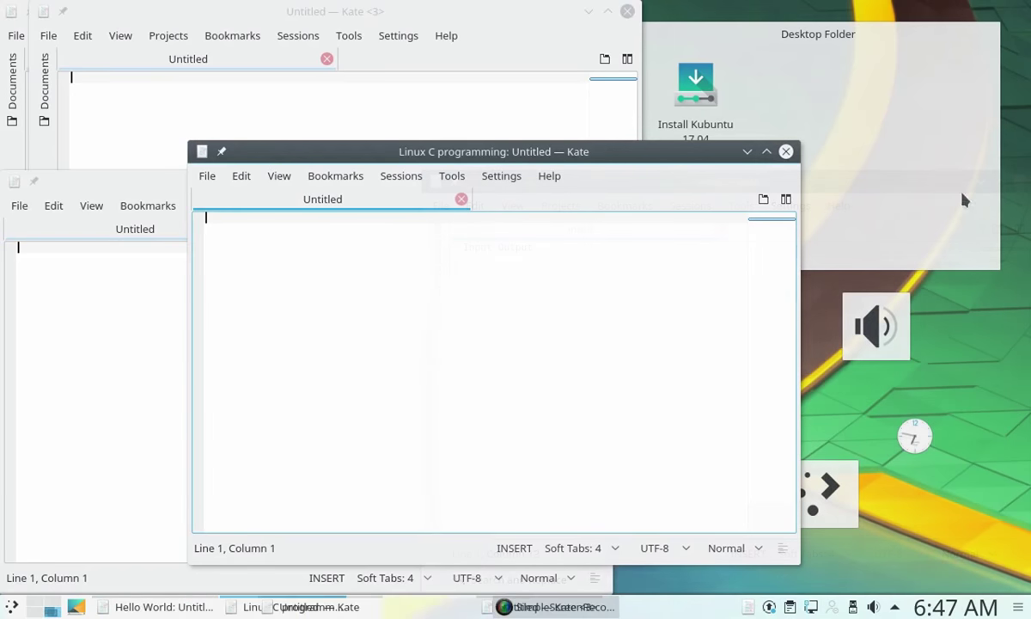
# Open the inout file from Home in the Dolphin file manager, and close both the Kate and Dolphin windows
pyautogui.click(13, 607)
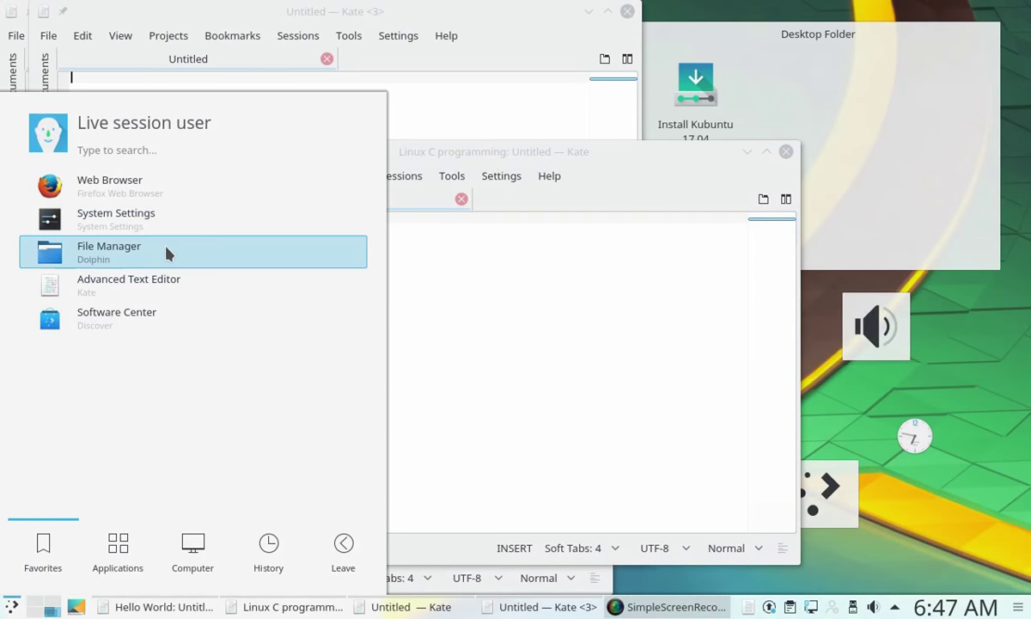
pyautogui.click(168, 254)
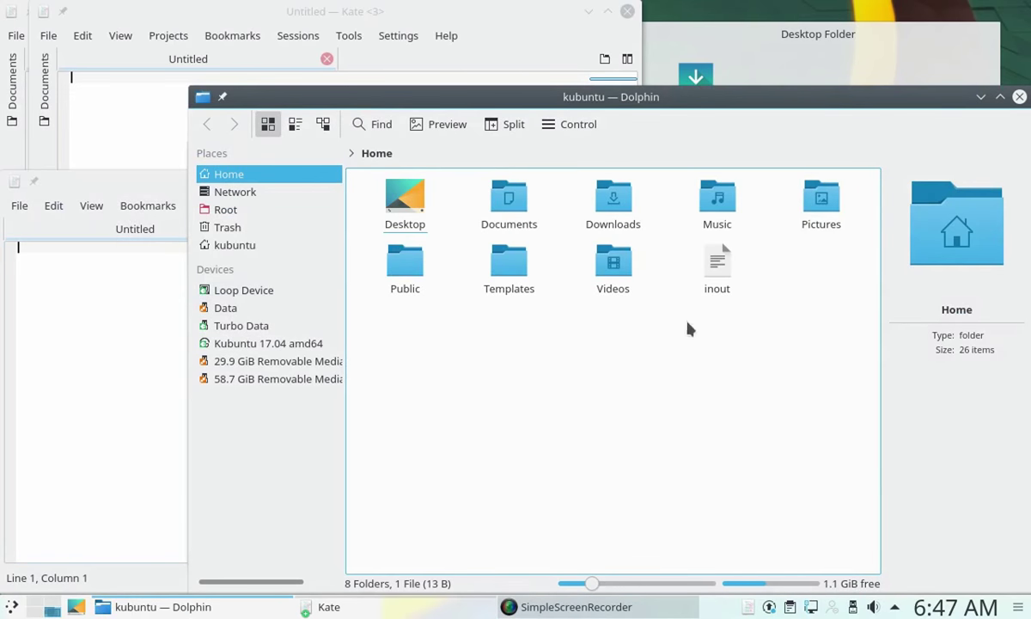
pyautogui.doubleClick(720, 266)
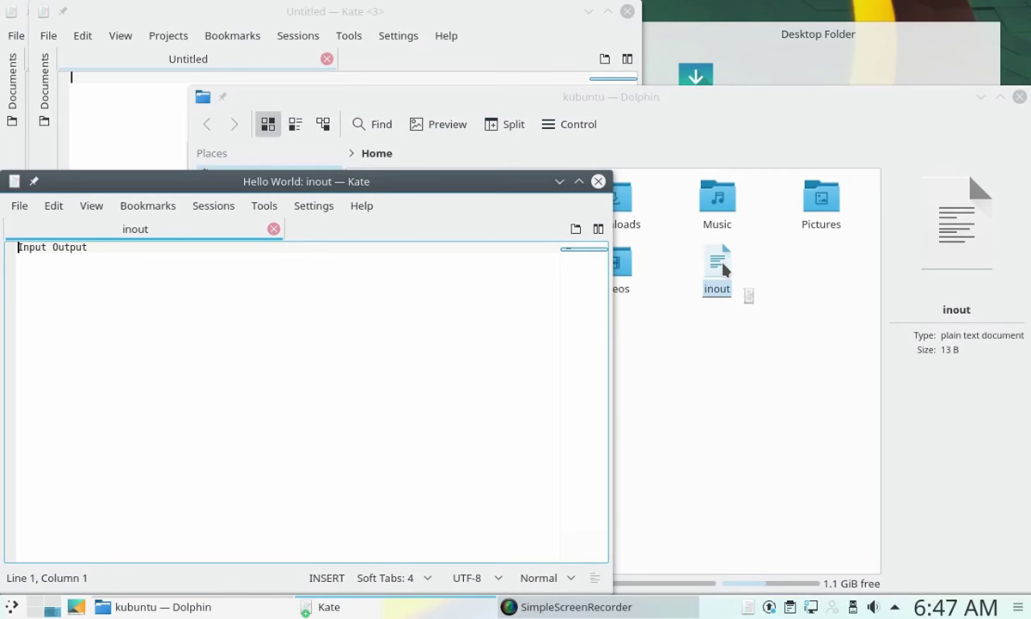
pyautogui.click(599, 182)
pyautogui.click(1019, 96)
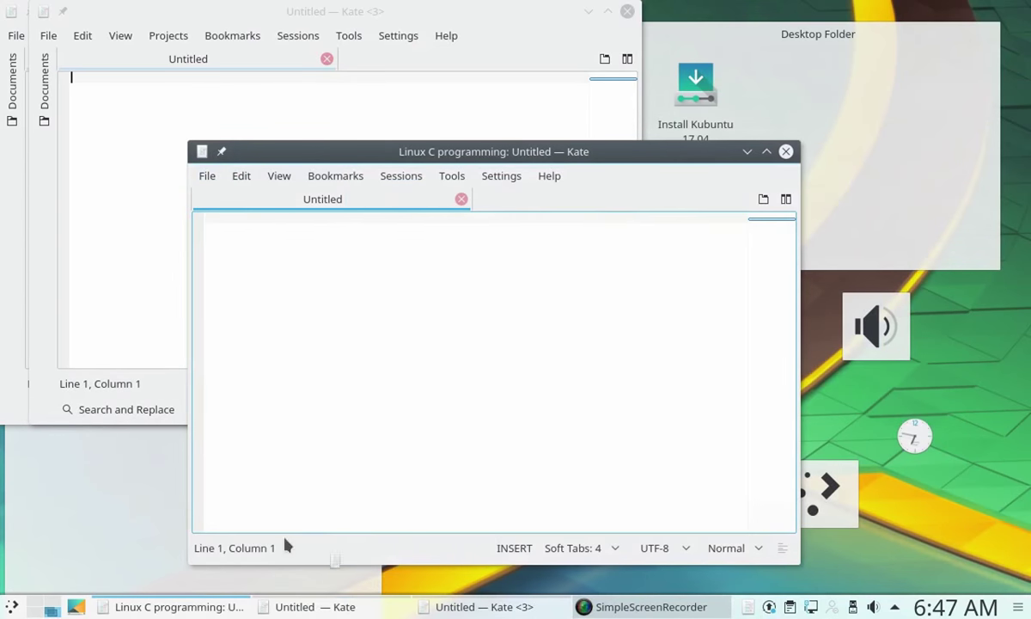
# Open inout from the recent documents of Kate's taskbar entry and close the document tab in the Linux C programming window
pyautogui.rightClick(194, 608)
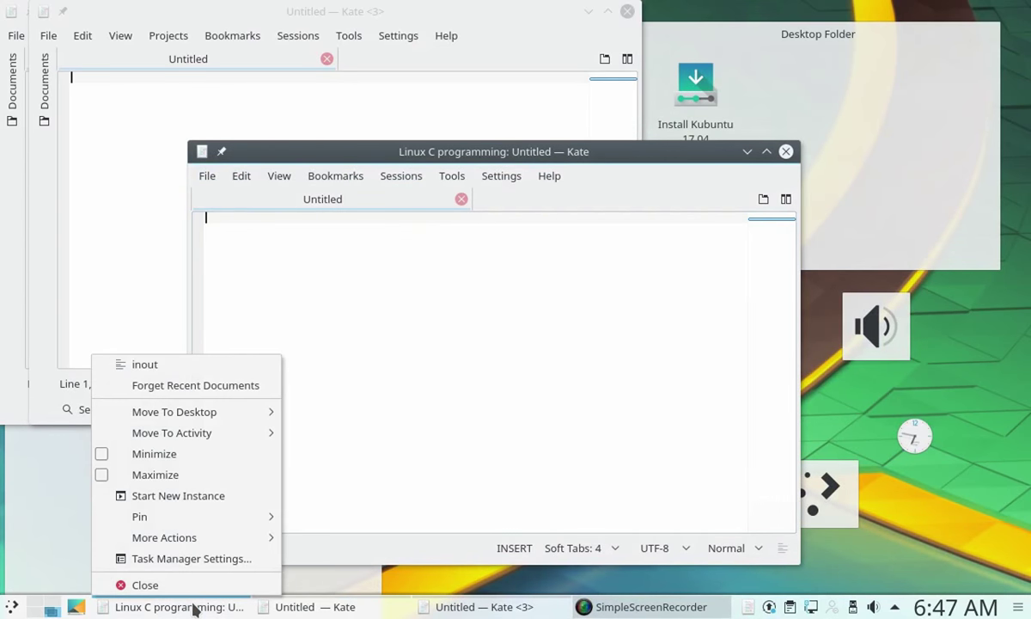
pyautogui.click(199, 365)
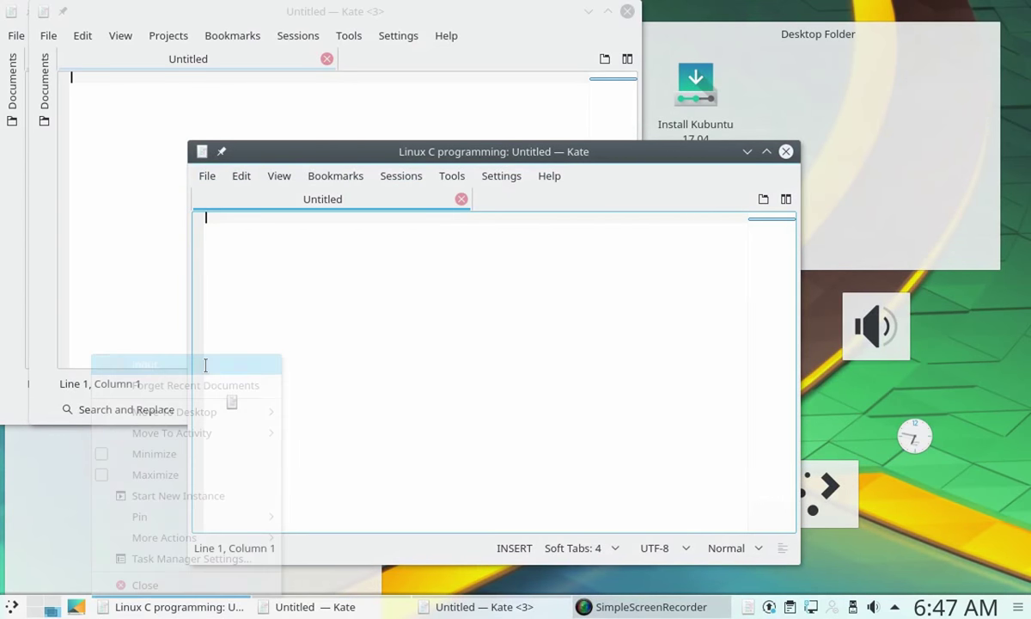
pyautogui.click(461, 199)
# Close the Linux C programming window and the two remaining untitled Kate windows
pyautogui.click(787, 153)
pyautogui.click(627, 11)
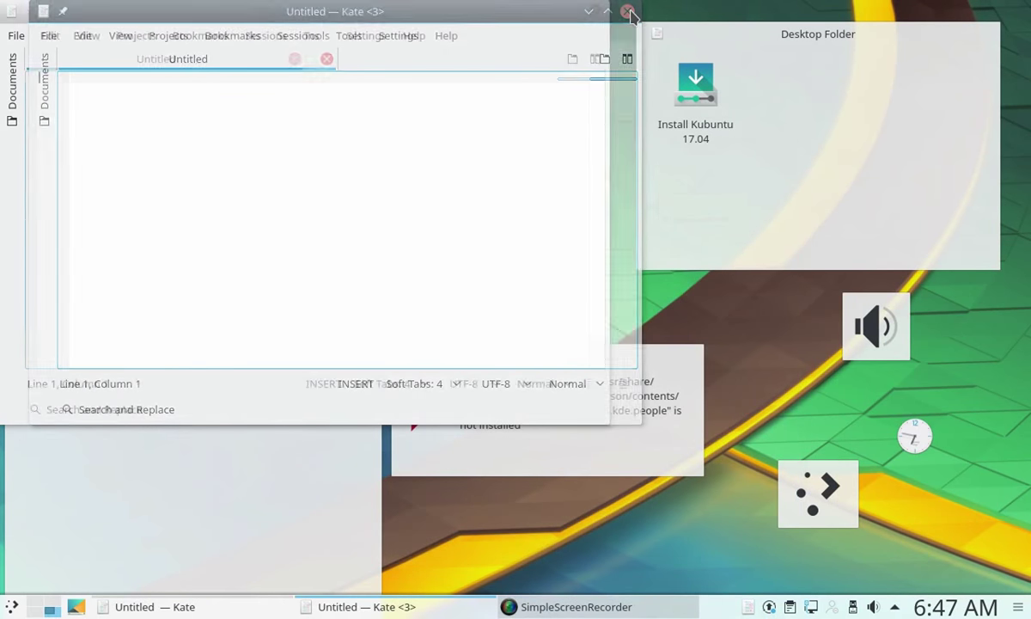
pyautogui.click(598, 11)
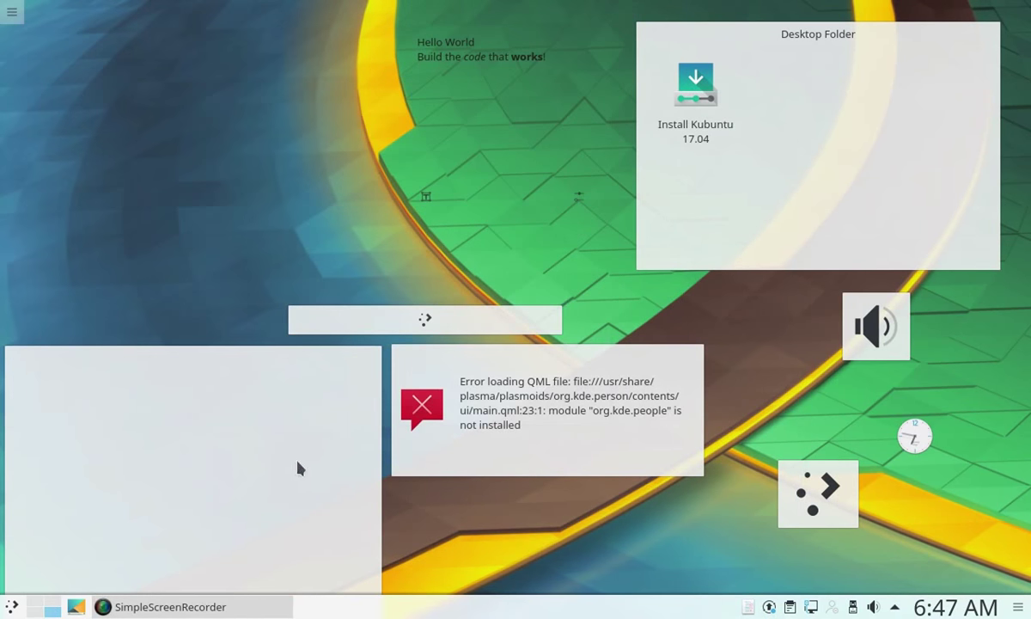
# Open the saved Hello World and Linux C programming sessions one after the other from Kate Sessions, closing each window
pyautogui.click(747, 607)
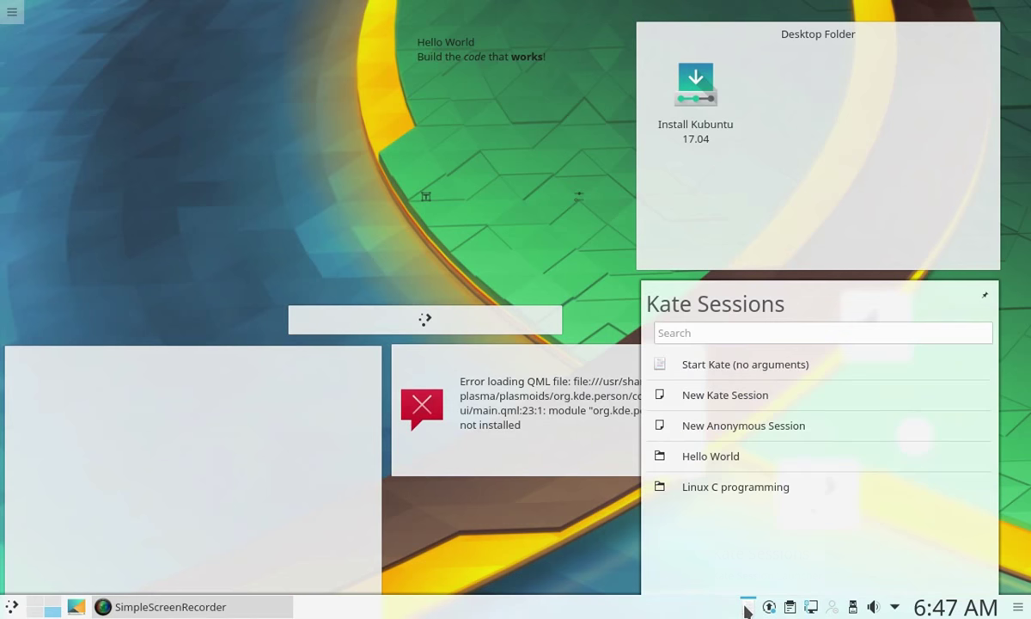
pyautogui.click(782, 461)
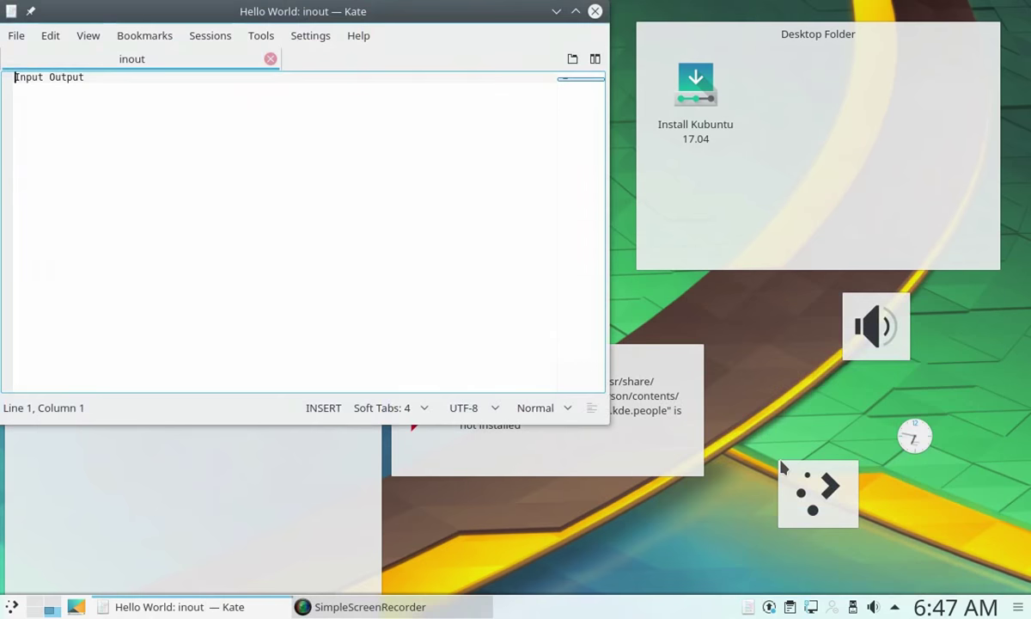
pyautogui.click(595, 11)
pyautogui.click(745, 607)
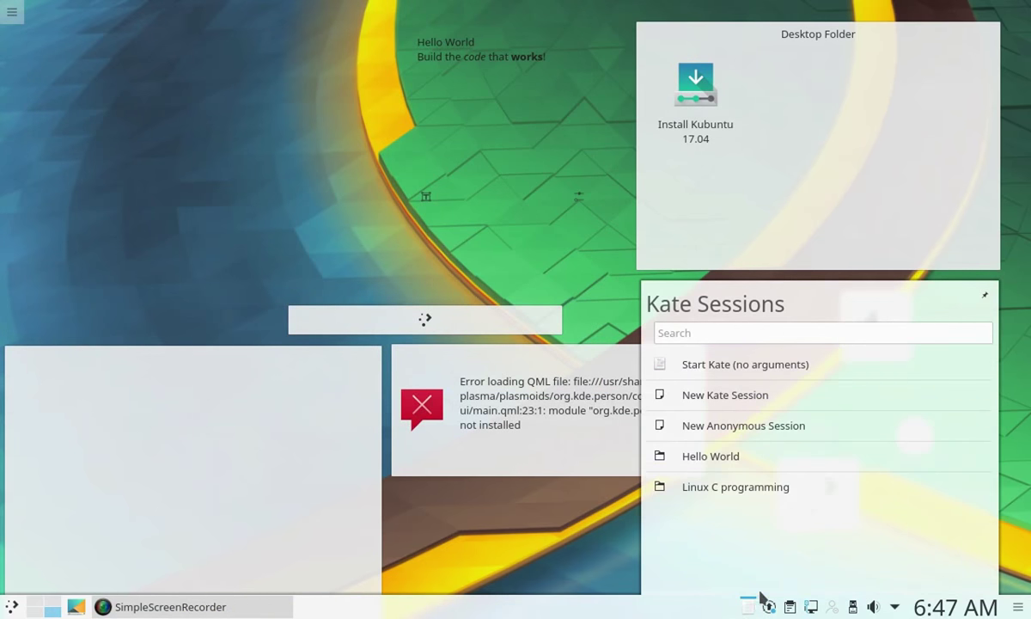
pyautogui.click(773, 490)
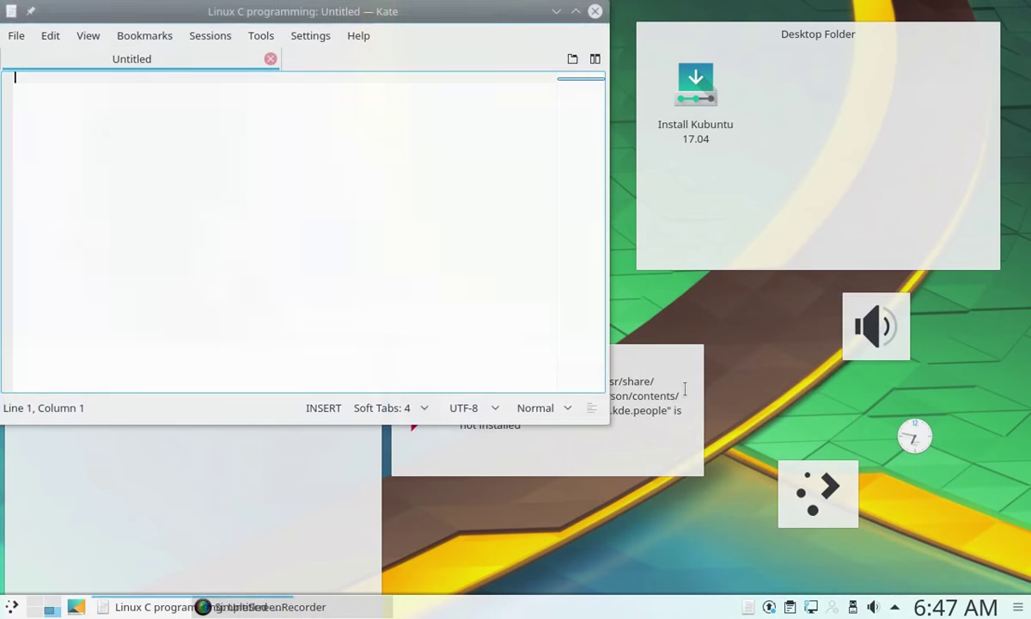
pyautogui.click(595, 11)
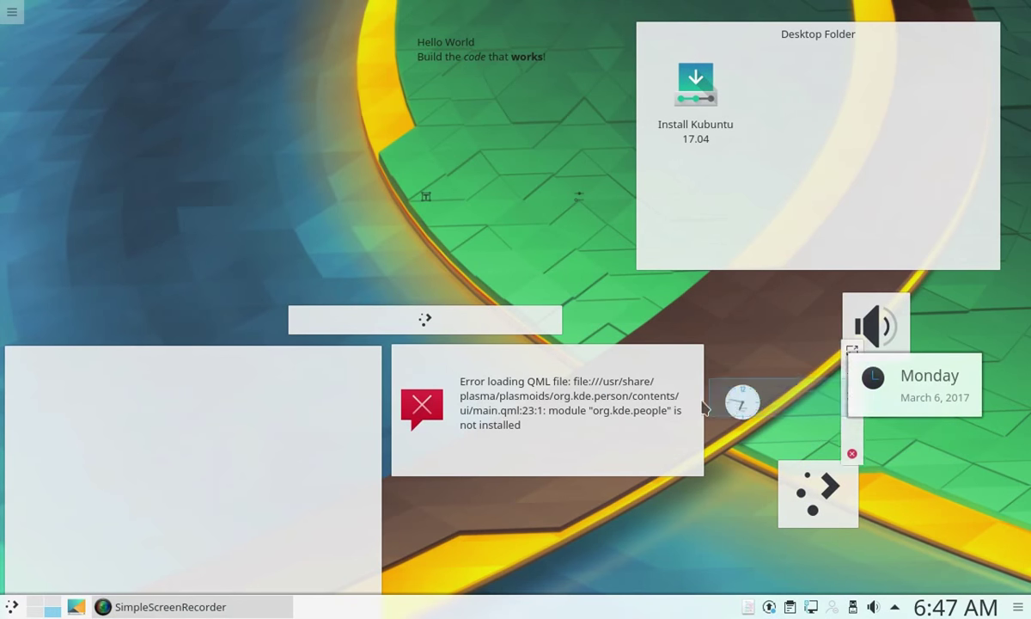
# Move the Analog Clock widget across the desktop and remove it
pyautogui.moveTo(385, 539)
pyautogui.moveTo(385, 539); pyautogui.dragTo(406, 588)
pyautogui.click(622, 585)
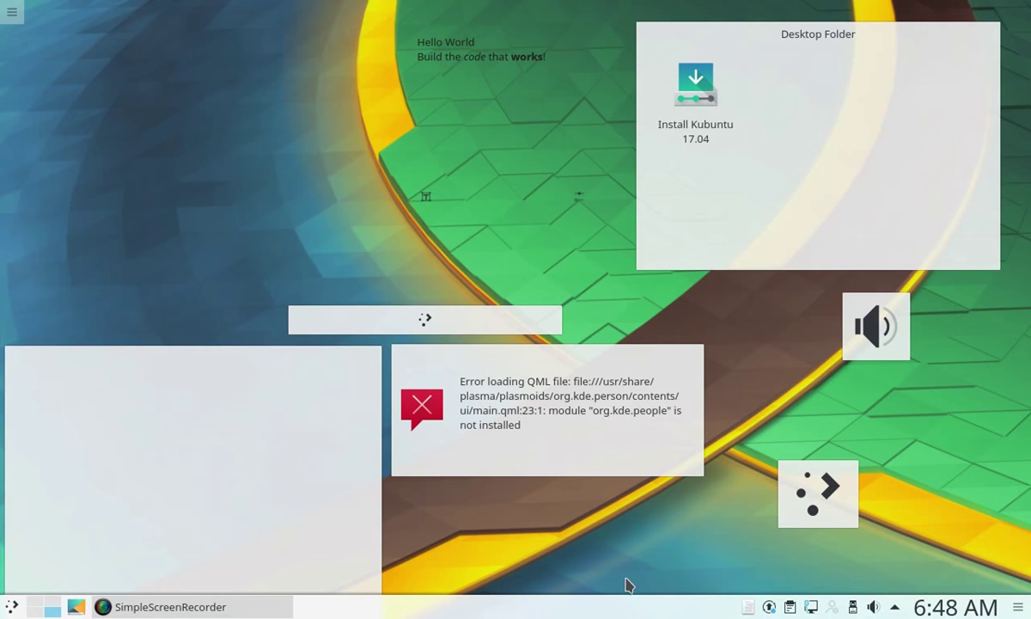
pyautogui.moveTo(661, 440)
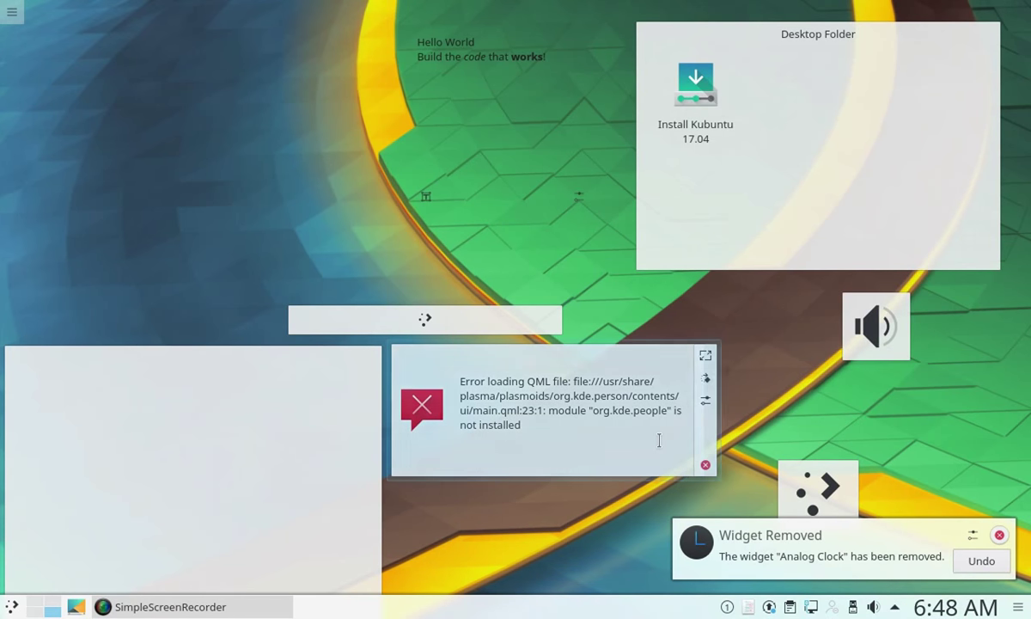
# Remove the Person, Application Menu and Audio Volume widgets from the desktop and dismiss the removal notifications
pyautogui.click(704, 467)
pyautogui.moveTo(563, 306)
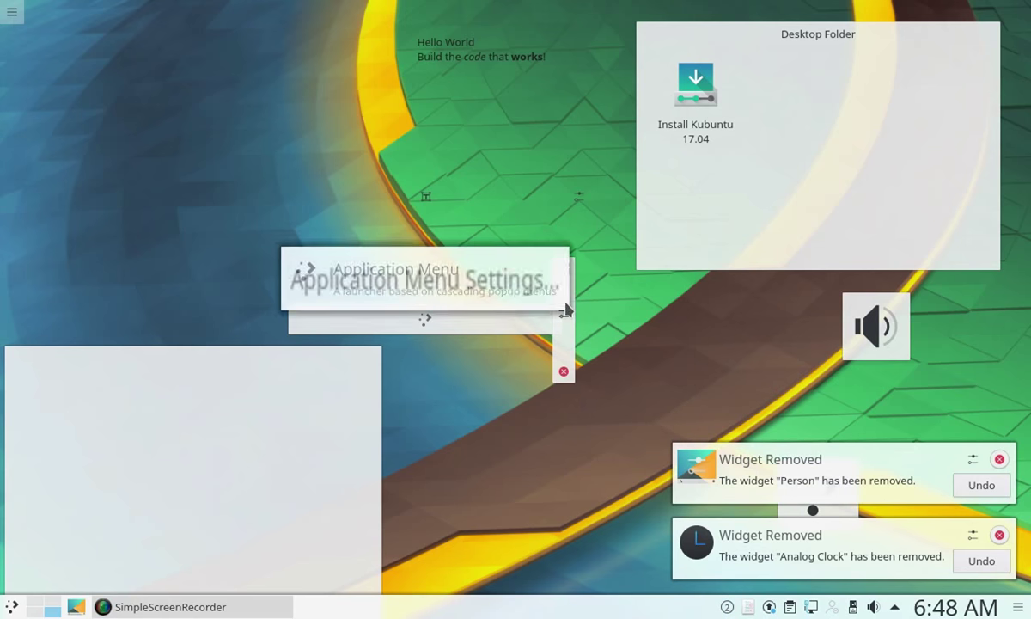
pyautogui.click(561, 368)
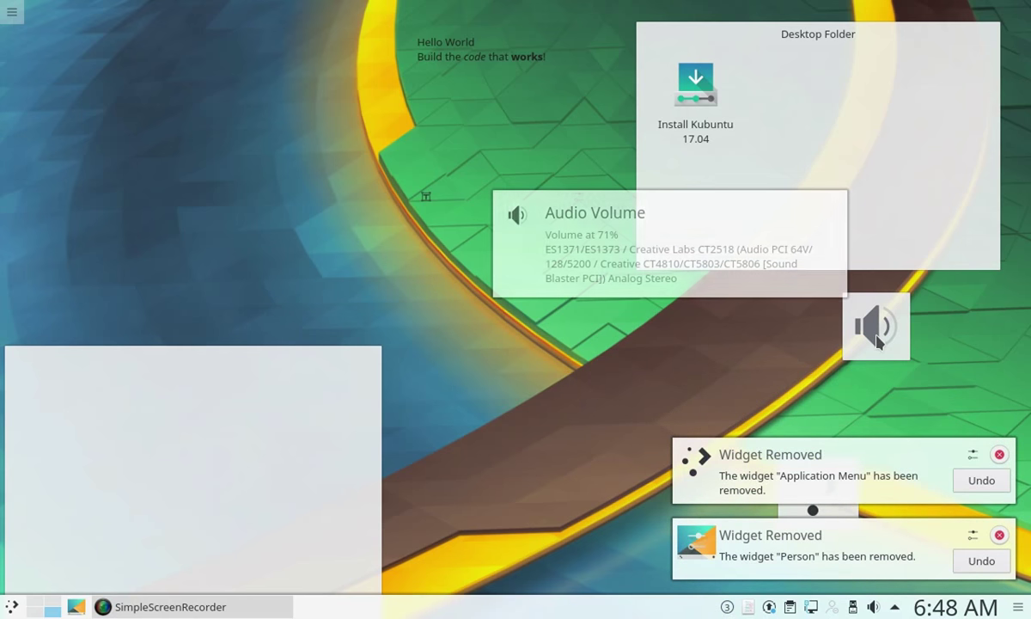
pyautogui.moveTo(876, 341)
pyautogui.click(912, 375)
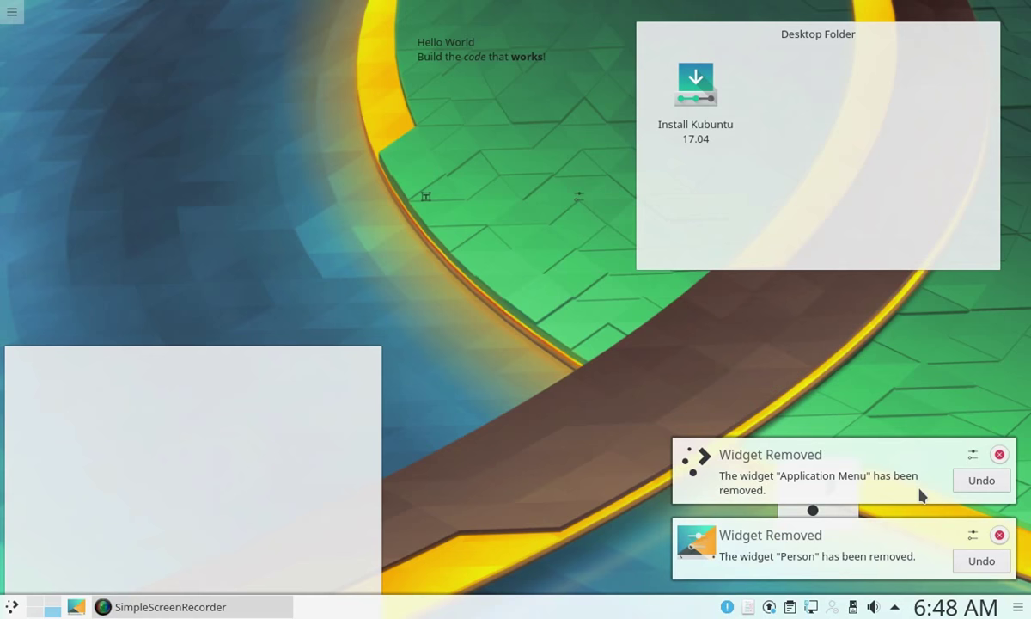
pyautogui.click(999, 454)
pyautogui.click(999, 537)
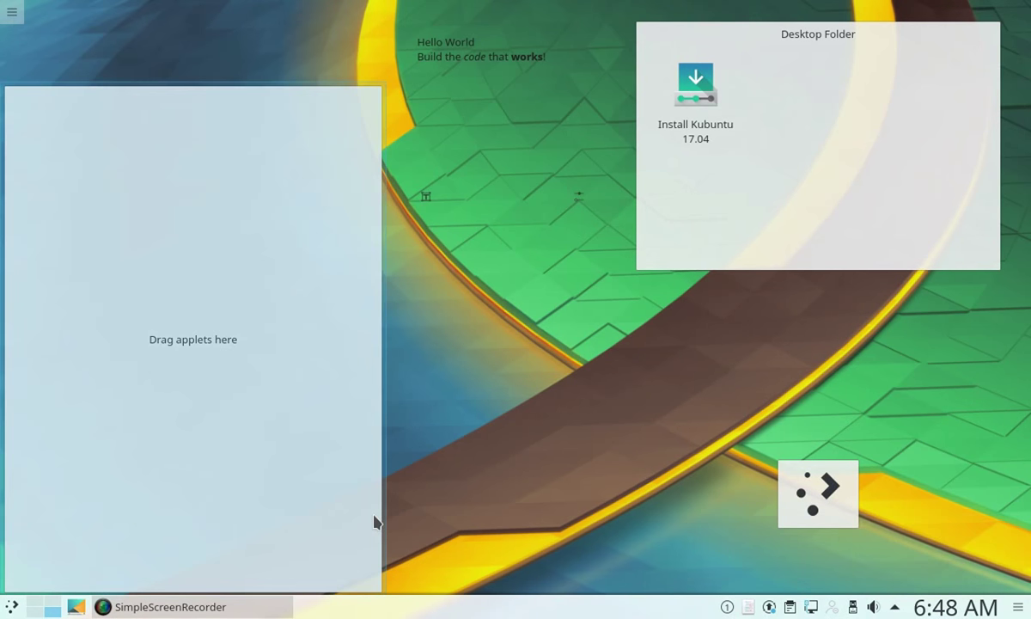
# Remove the Grouping Plasmoid and the remaining application launcher widget from the desktop, and dismiss the removal notifications
pyautogui.moveTo(375, 523)
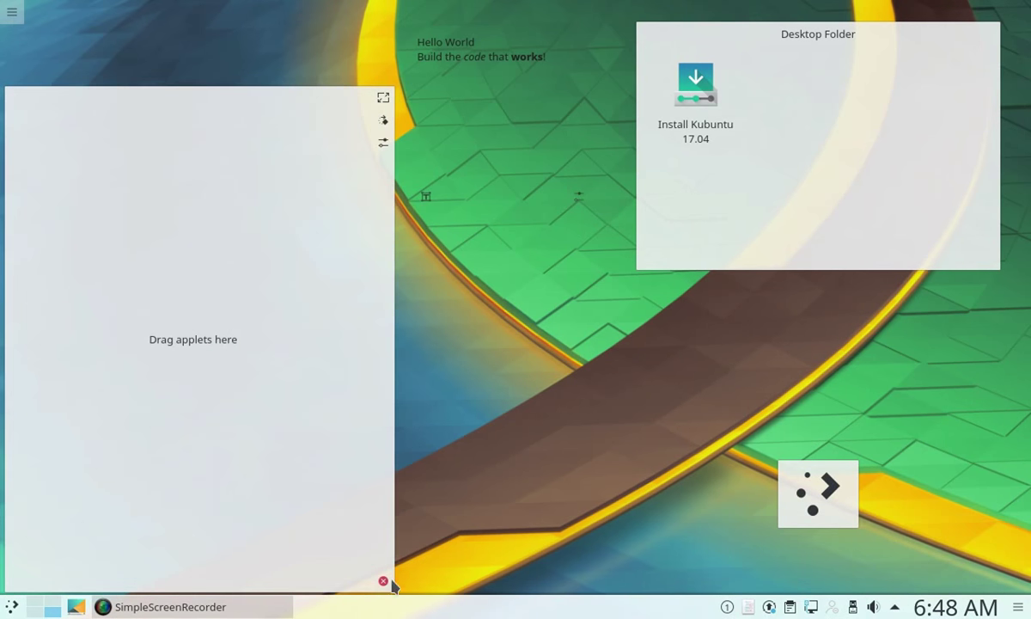
pyautogui.click(382, 580)
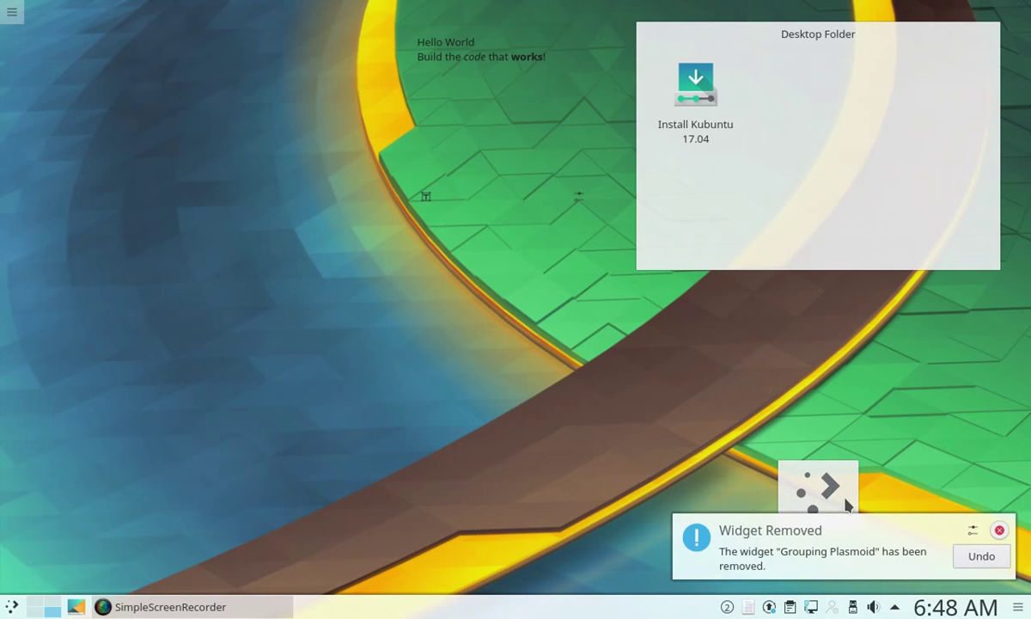
pyautogui.moveTo(833, 494); pyautogui.dragTo(808, 359)
pyautogui.click(820, 402)
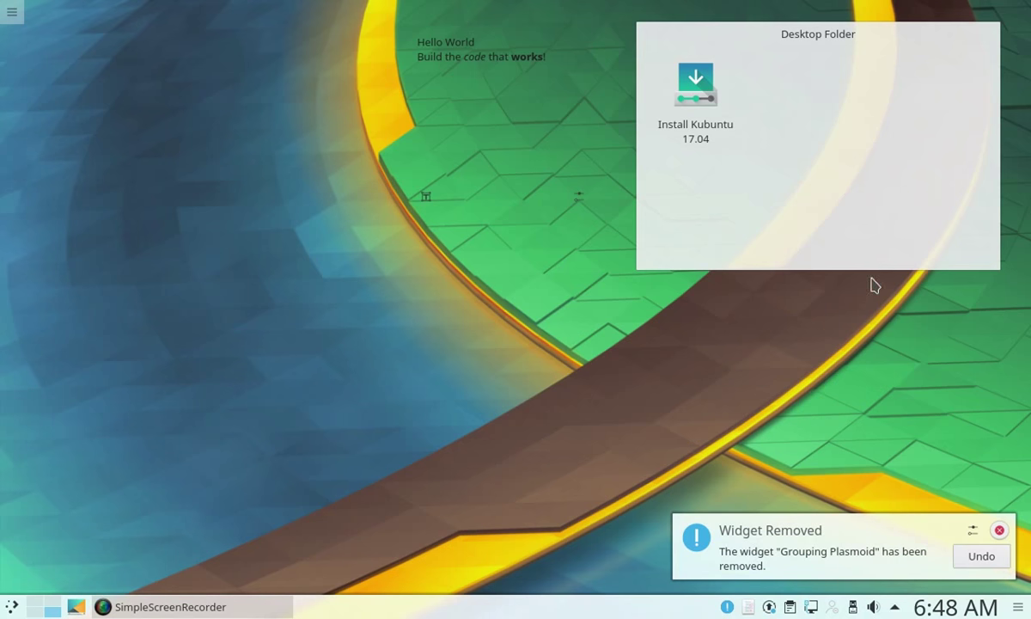
pyautogui.click(999, 449)
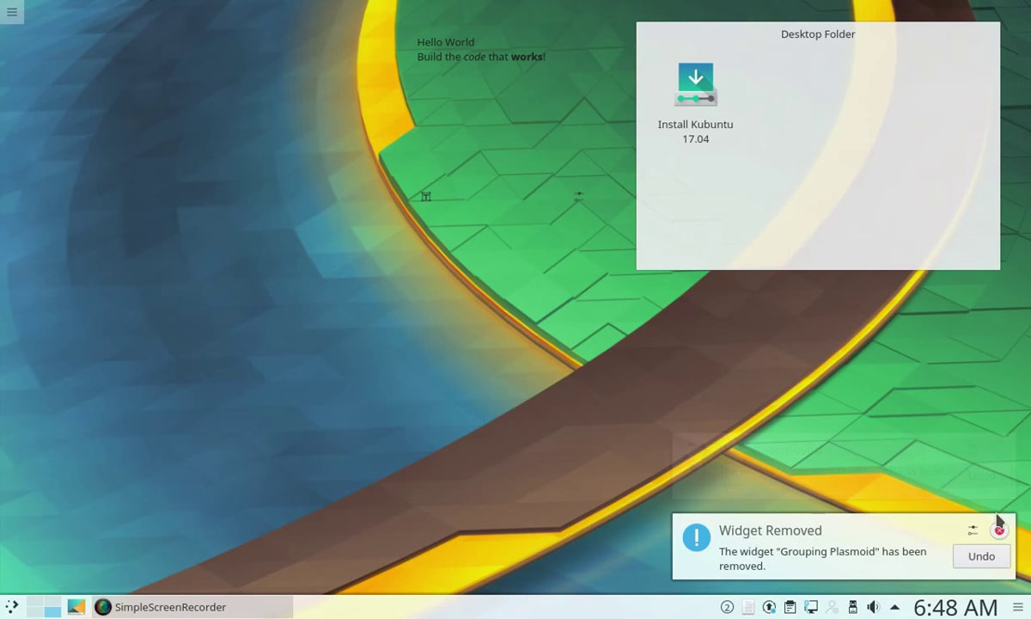
pyautogui.click(999, 529)
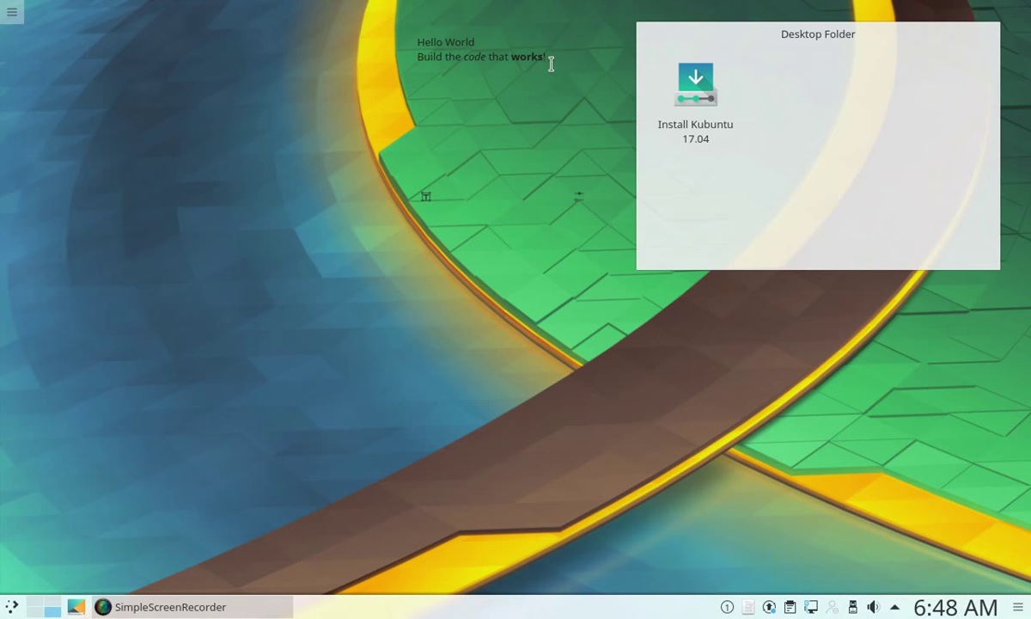
# Change the Hello World note's appearance to a black sticky note in the Notes settings
pyautogui.moveTo(551, 62); pyautogui.dragTo(391, 38)
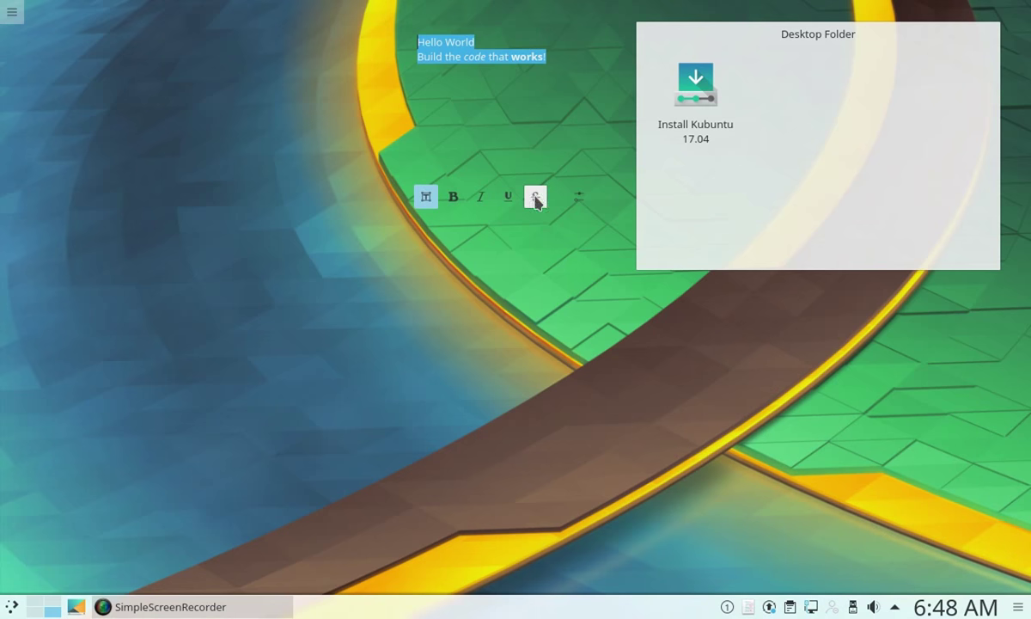
pyautogui.click(579, 199)
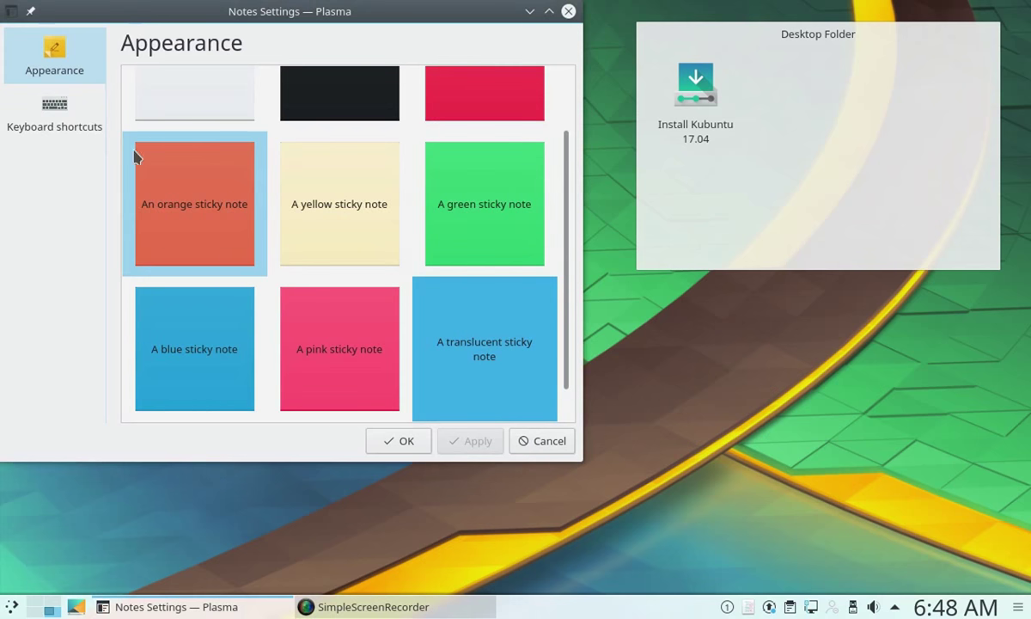
pyautogui.scroll(1, 405, 344)
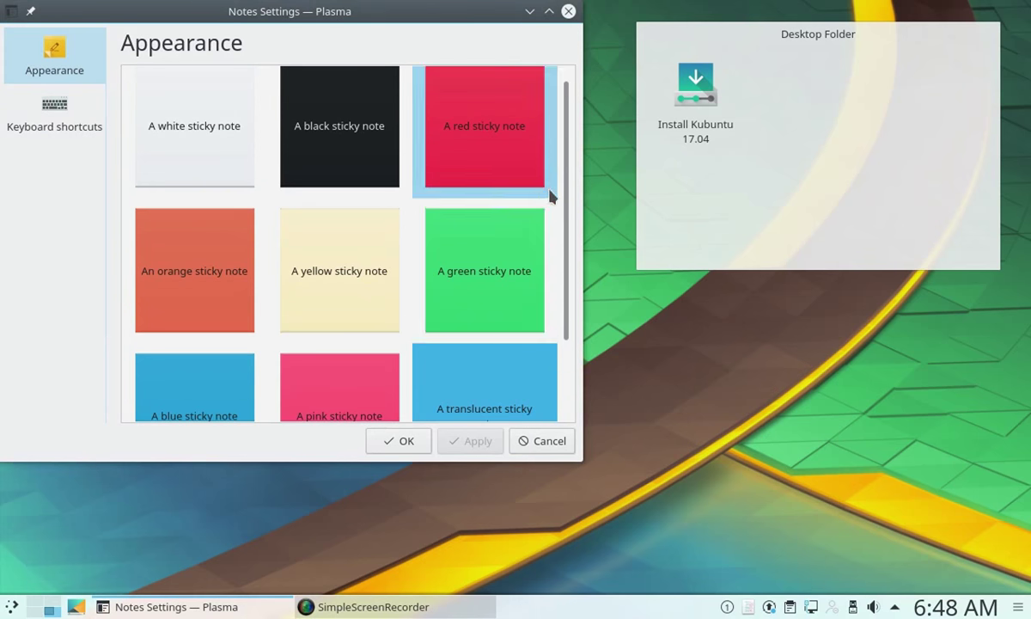
pyautogui.click(302, 140)
pyautogui.click(469, 441)
pyautogui.click(404, 441)
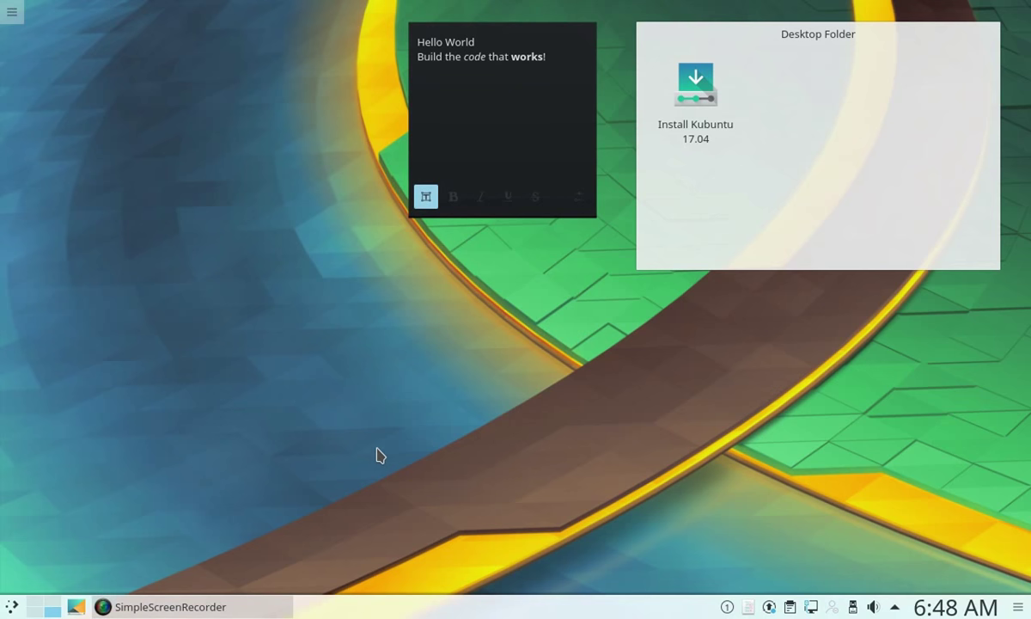
# Switch the desktop layout to Folder View and remove the Desktop Folder widget
pyautogui.rightClick(504, 386)
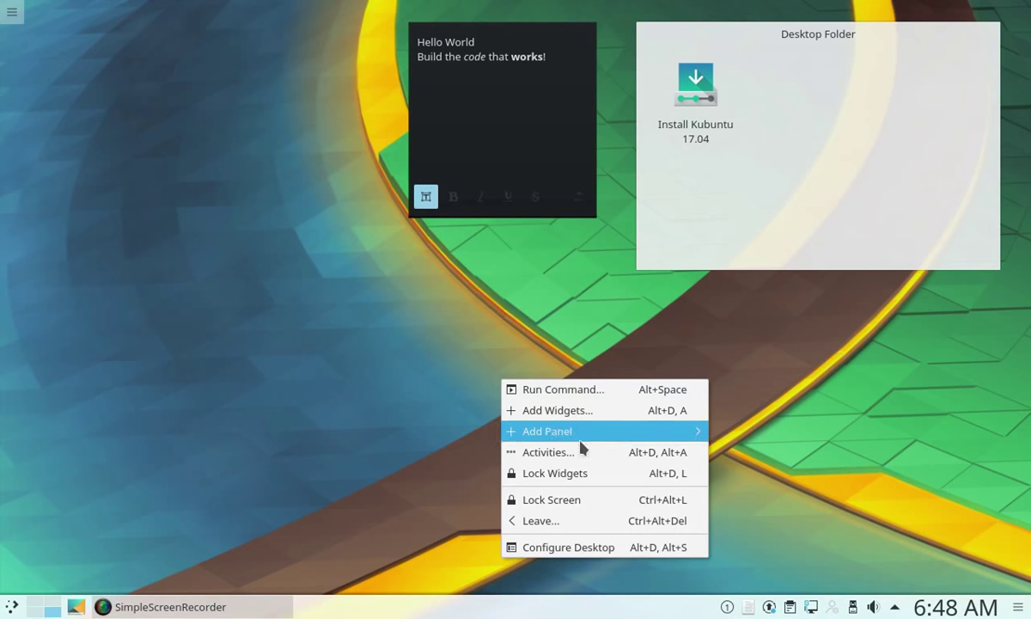
pyautogui.click(599, 548)
pyautogui.click(315, 81)
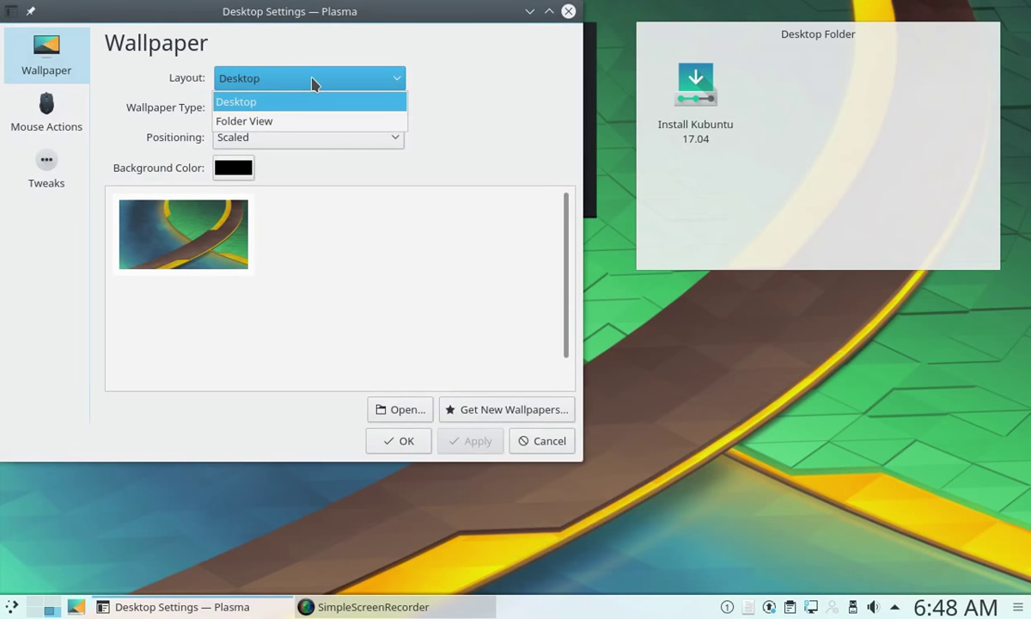
pyautogui.click(302, 125)
pyautogui.click(470, 441)
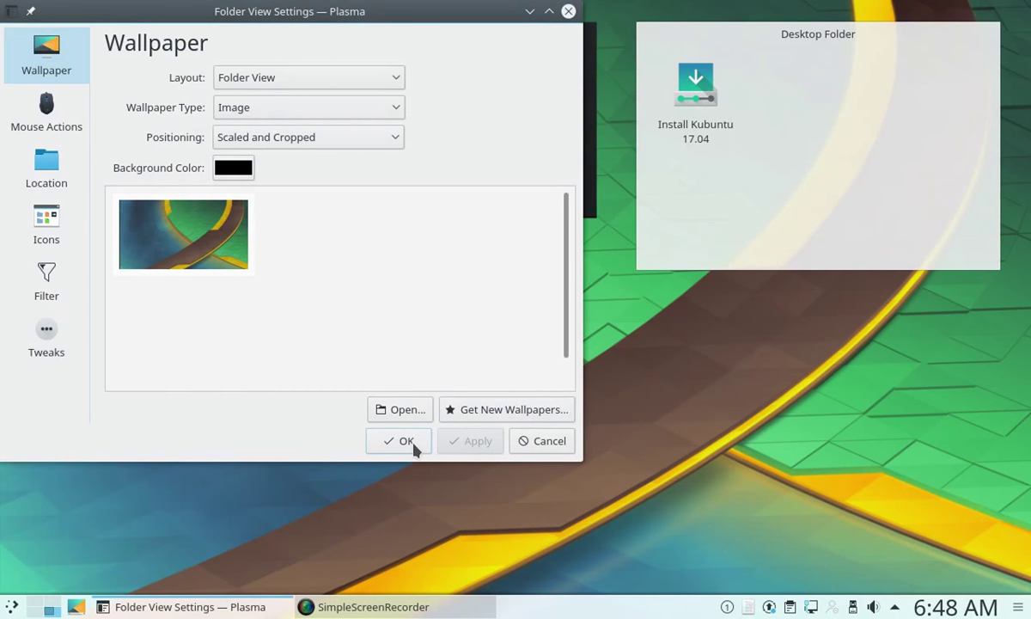
pyautogui.click(399, 447)
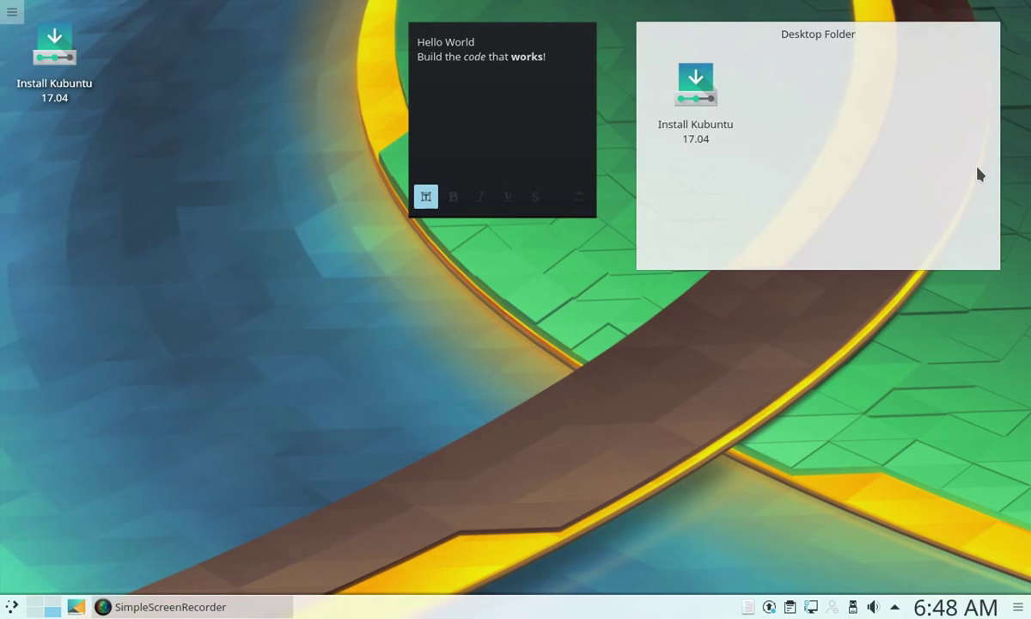
pyautogui.moveTo(979, 174)
pyautogui.click(997, 269)
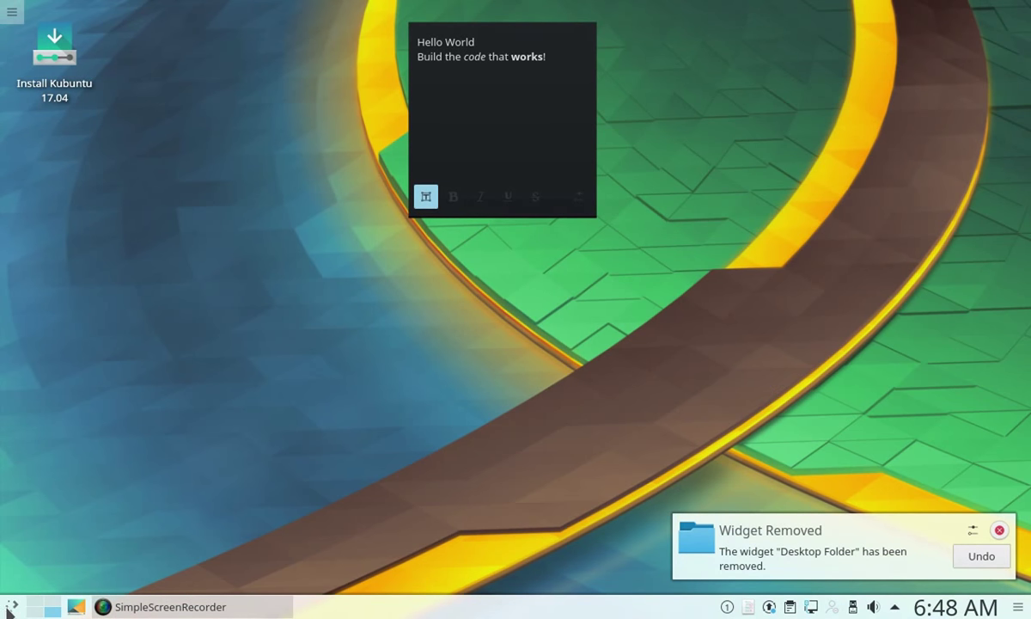
# Add the Kate launcher to the desktop and move the inout file from the home folder there, closing Dolphin
pyautogui.click(10, 606)
pyautogui.moveTo(147, 286); pyautogui.dragTo(876, 272)
pyautogui.click(894, 278)
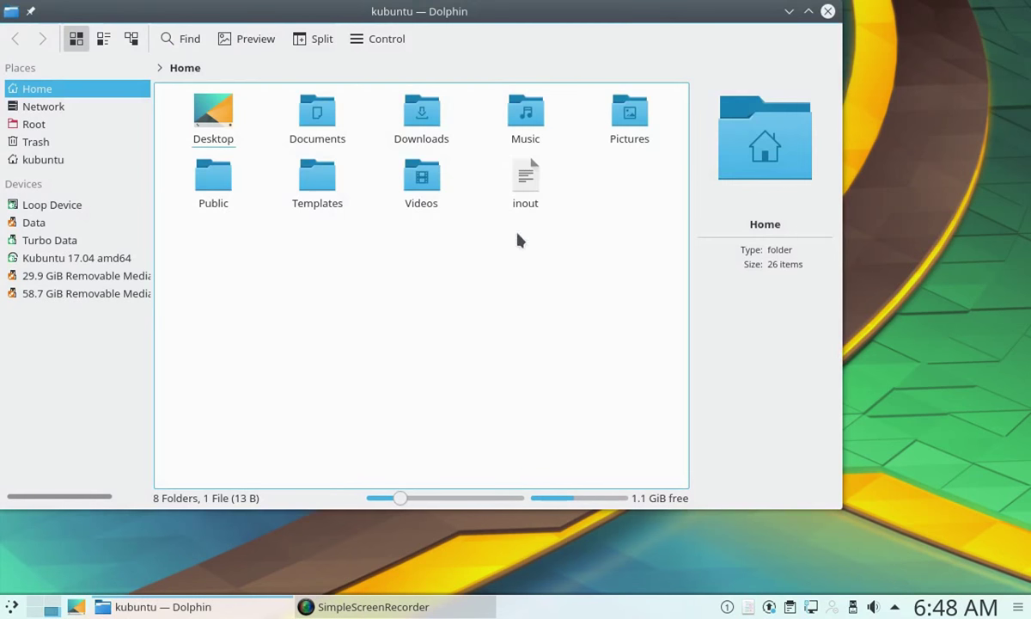
pyautogui.moveTo(525, 185); pyautogui.dragTo(921, 277)
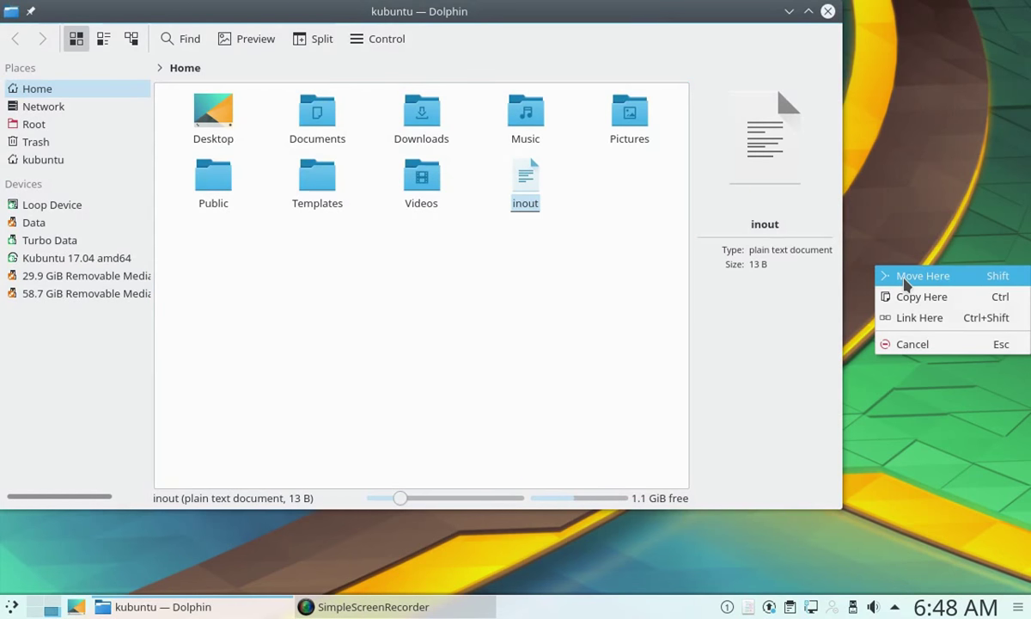
pyautogui.click(906, 281)
pyautogui.click(827, 12)
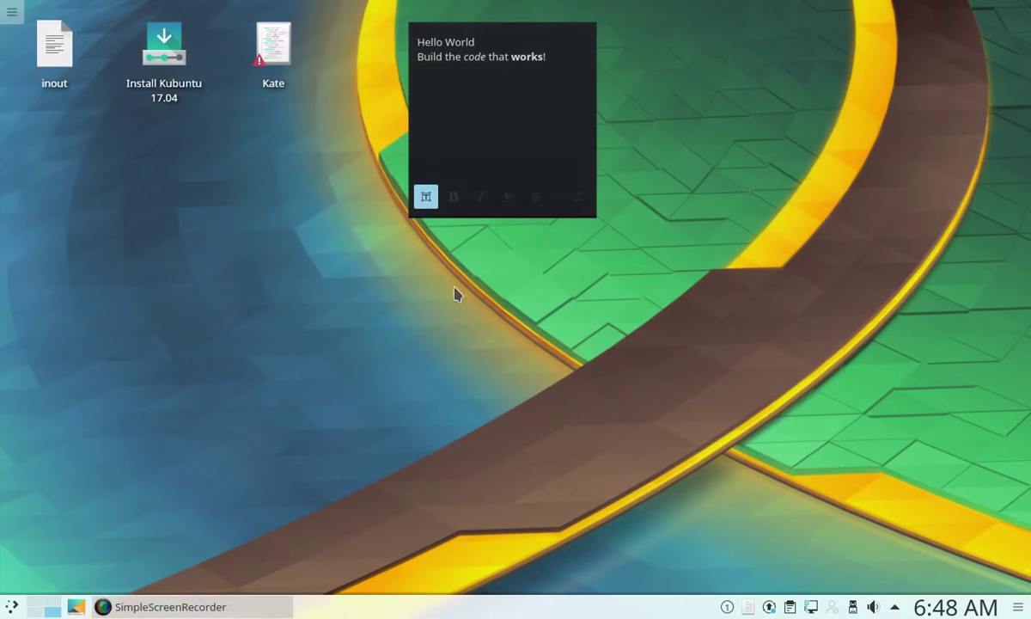
# Open the inout file from the desktop in Kate and close its window
pyautogui.moveTo(299, 195); pyautogui.dragTo(200, 237)
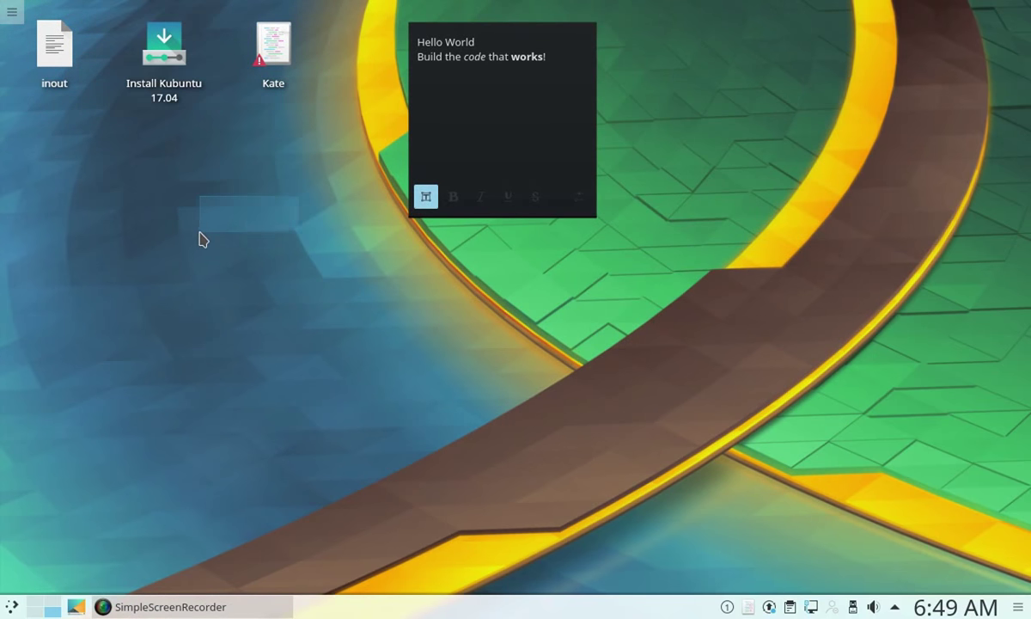
pyautogui.click(51, 65)
pyautogui.doubleClick(54, 68)
pyautogui.click(596, 12)
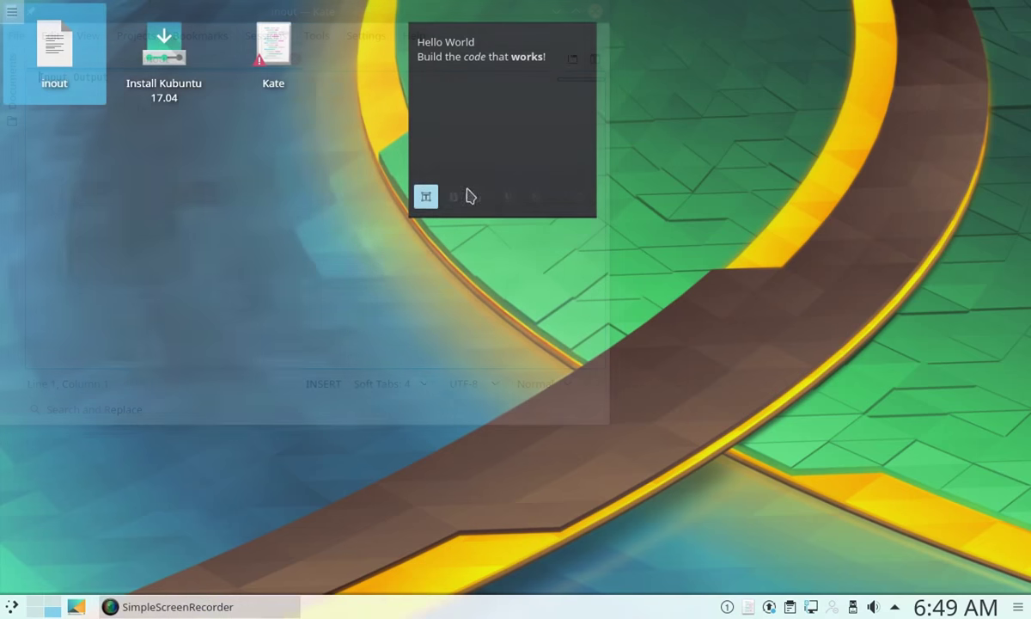
# Arrange the desktop icons in columns aligned to the right through the Folder View icon settings
pyautogui.rightClick(294, 263)
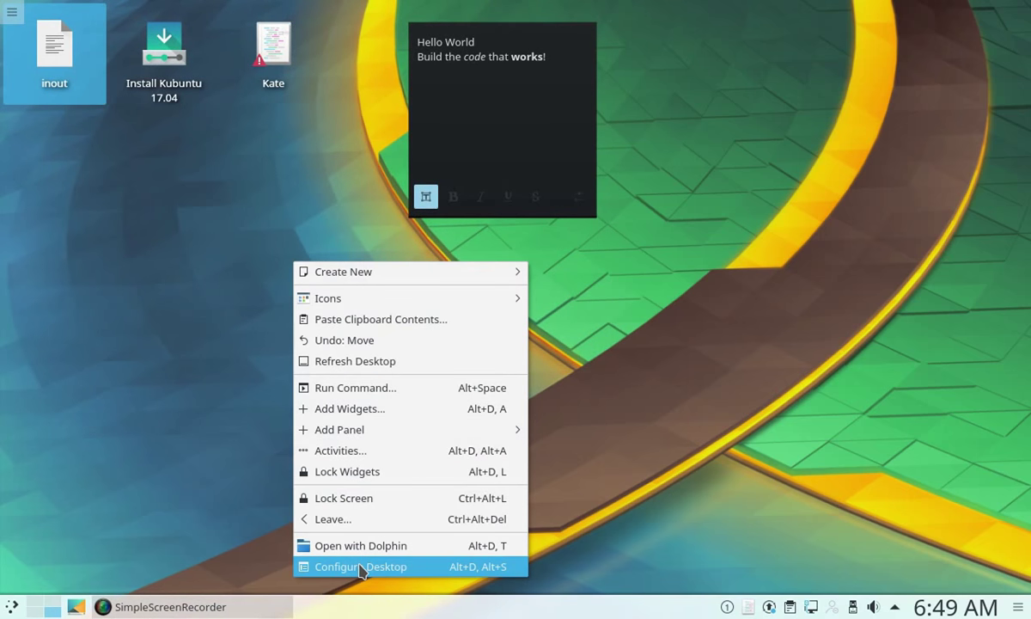
pyautogui.click(362, 568)
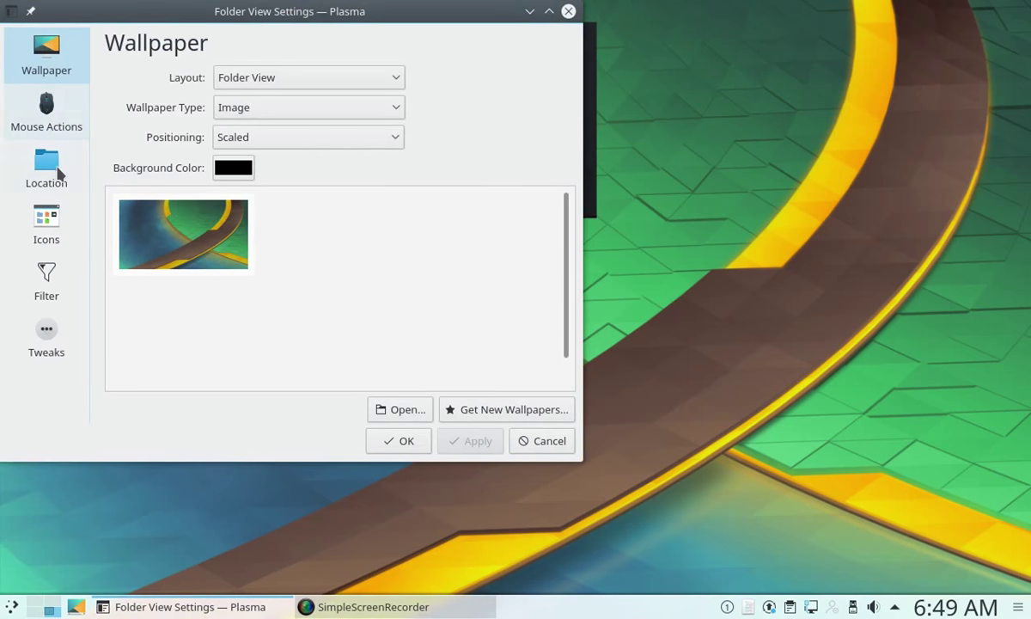
pyautogui.click(60, 176)
pyautogui.click(56, 209)
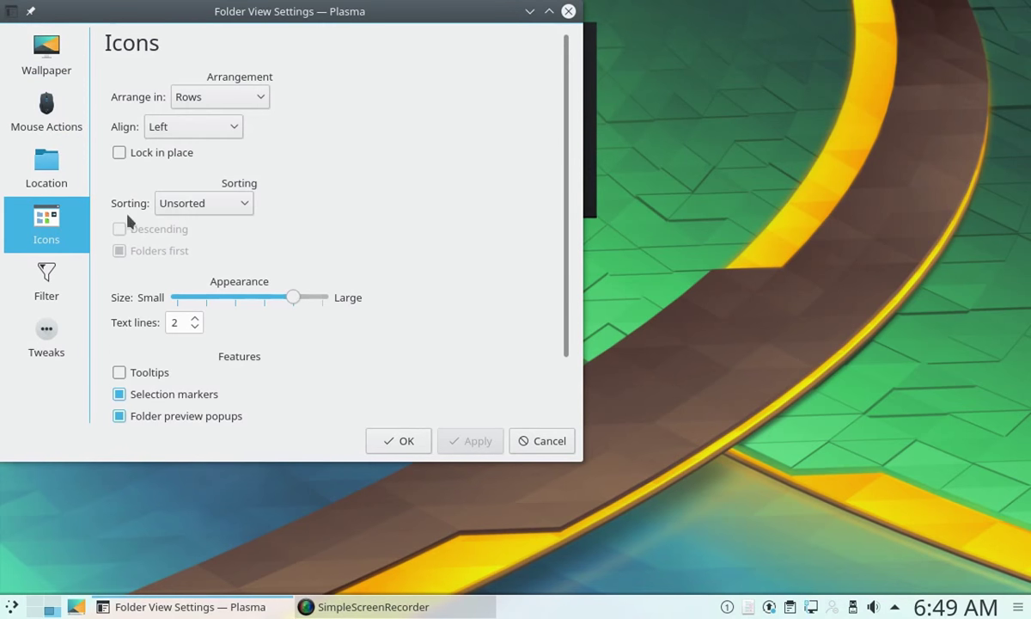
pyautogui.click(250, 98)
pyautogui.click(225, 139)
pyautogui.click(198, 127)
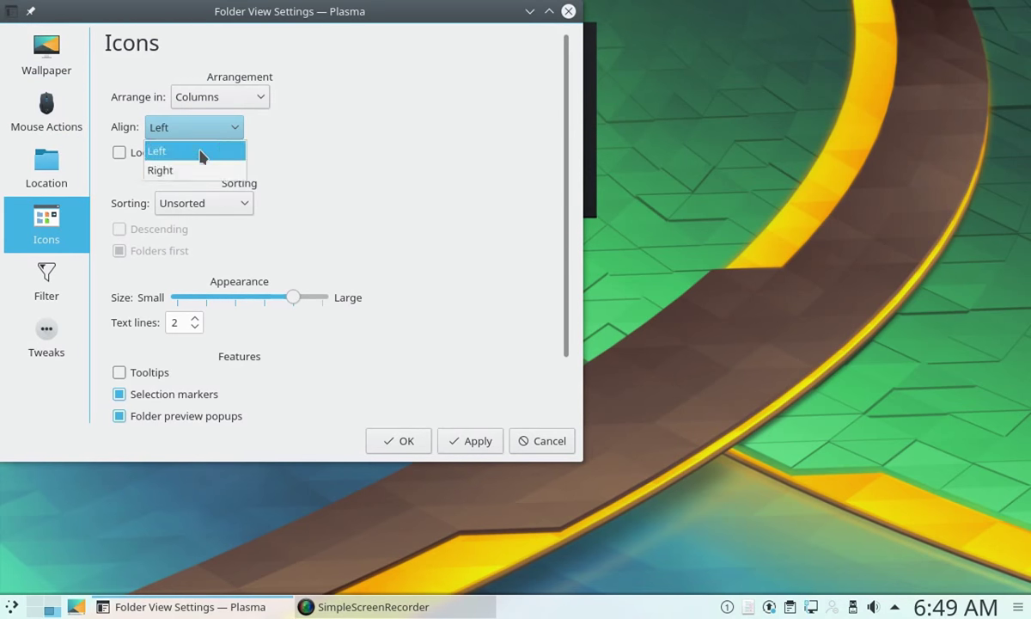
pyautogui.click(200, 170)
pyautogui.click(475, 442)
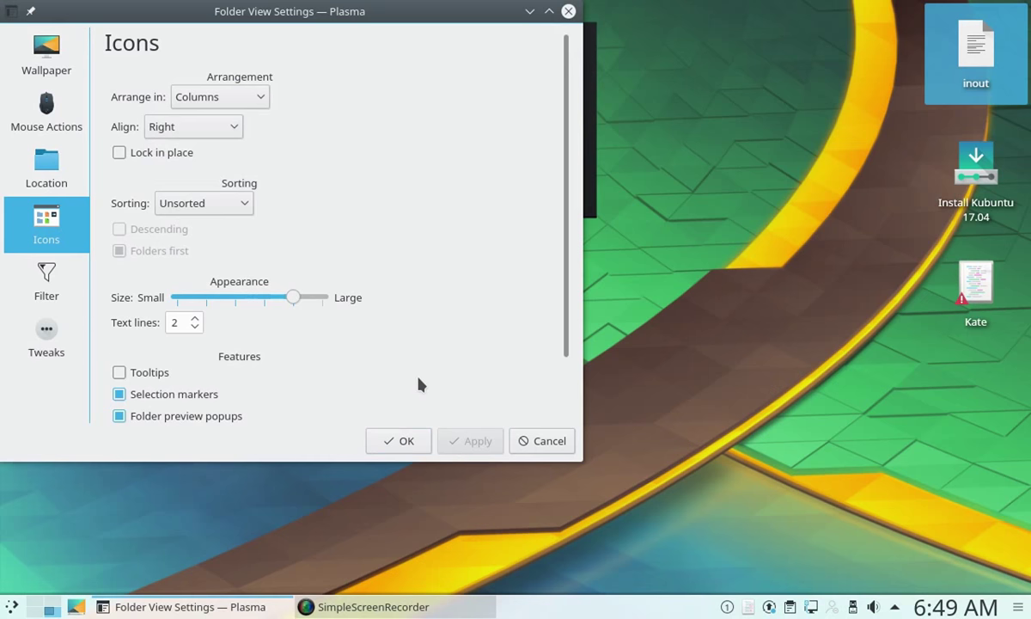
pyautogui.scroll(-2, 418, 384)
pyautogui.click(399, 441)
pyautogui.moveTo(775, 46); pyautogui.dragTo(812, 129)
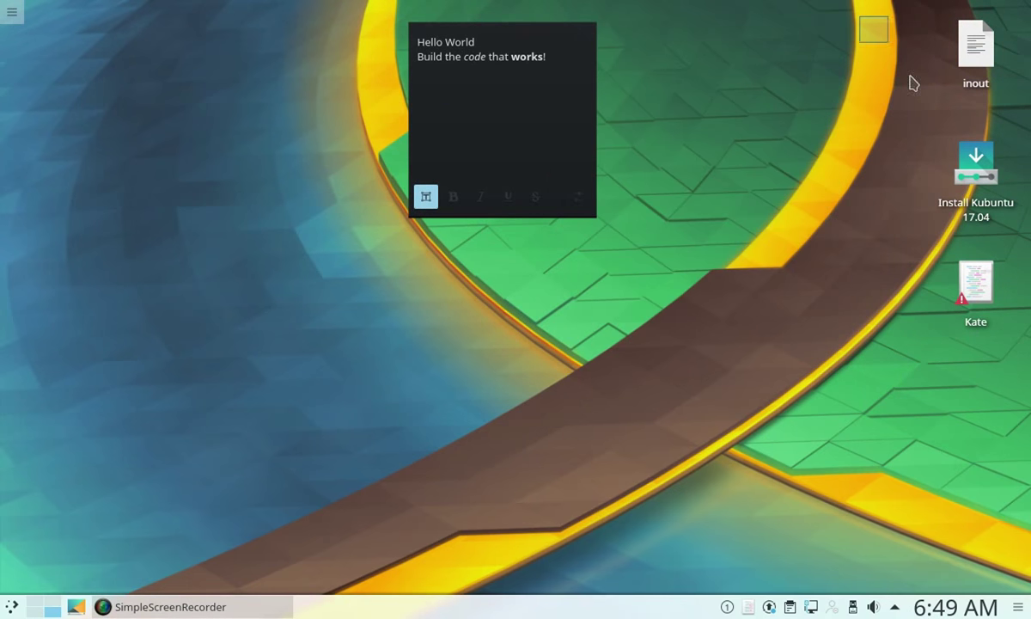
pyautogui.moveTo(812, 13); pyautogui.dragTo(954, 326)
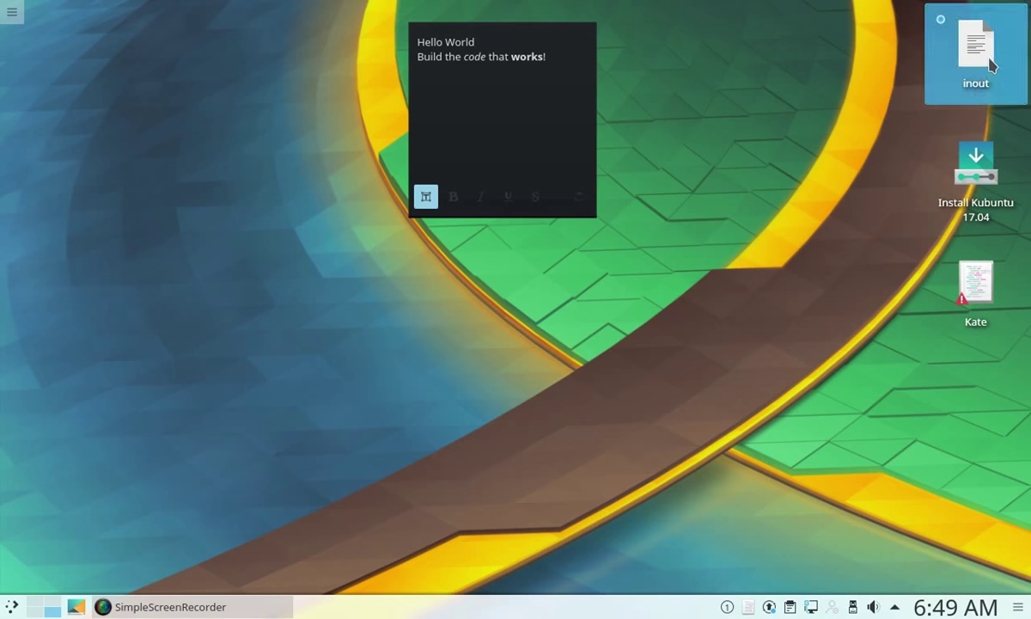
# Insert links to the inout, Kate and Install Kubuntu desktop items into the sticky note
pyautogui.moveTo(976, 51); pyautogui.dragTo(568, 106)
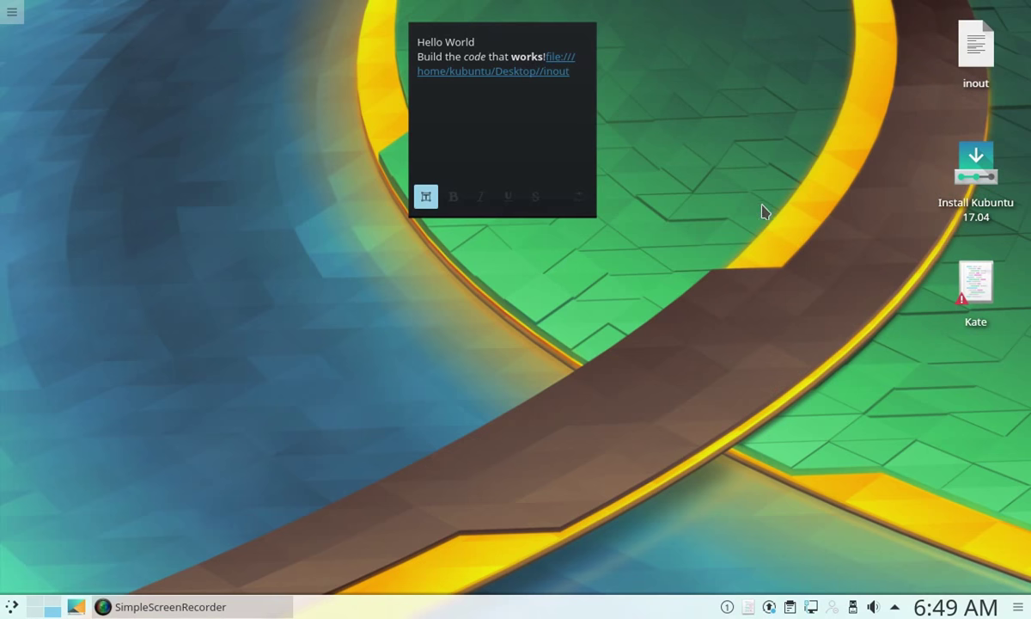
pyautogui.moveTo(949, 274); pyautogui.dragTo(587, 163)
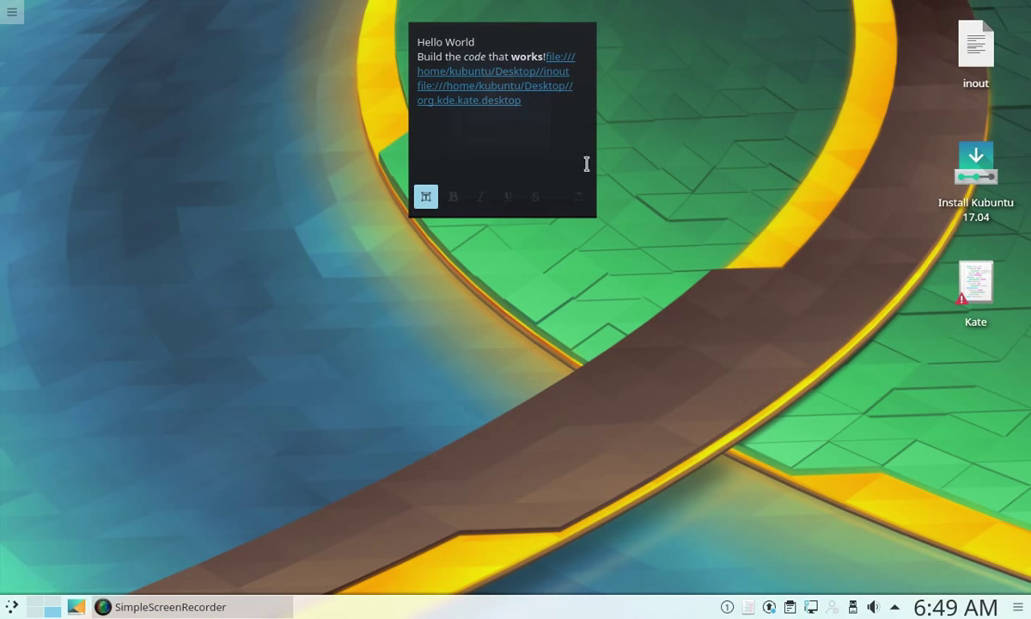
pyautogui.moveTo(966, 167); pyautogui.dragTo(362, 29)
# Cut all the text from the sticky note and move the Kate icon to the empty desktop area below and beside it
pyautogui.rightClick(472, 101)
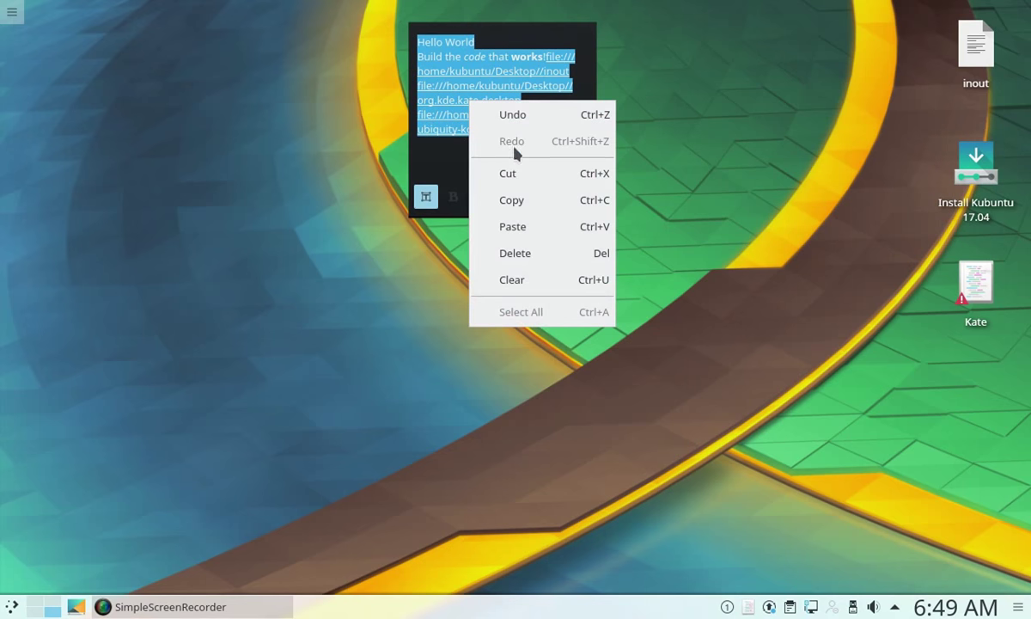
pyautogui.click(535, 175)
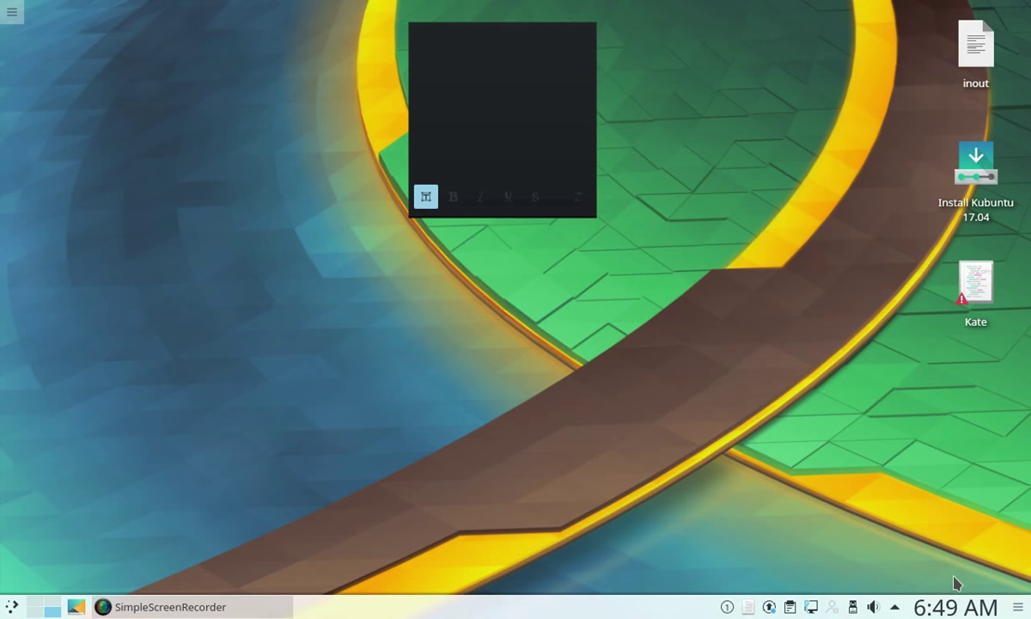
pyautogui.moveTo(976, 283); pyautogui.dragTo(308, 343)
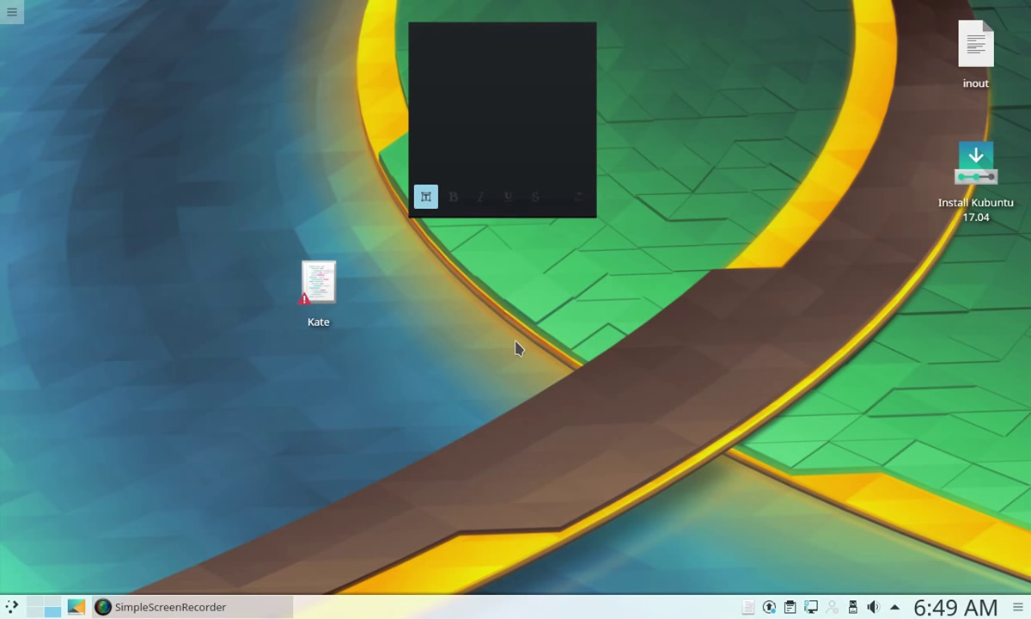
# Select both the Kate and Install Kubuntu 17.04 desktop icons and open them together
pyautogui.click(287, 264)
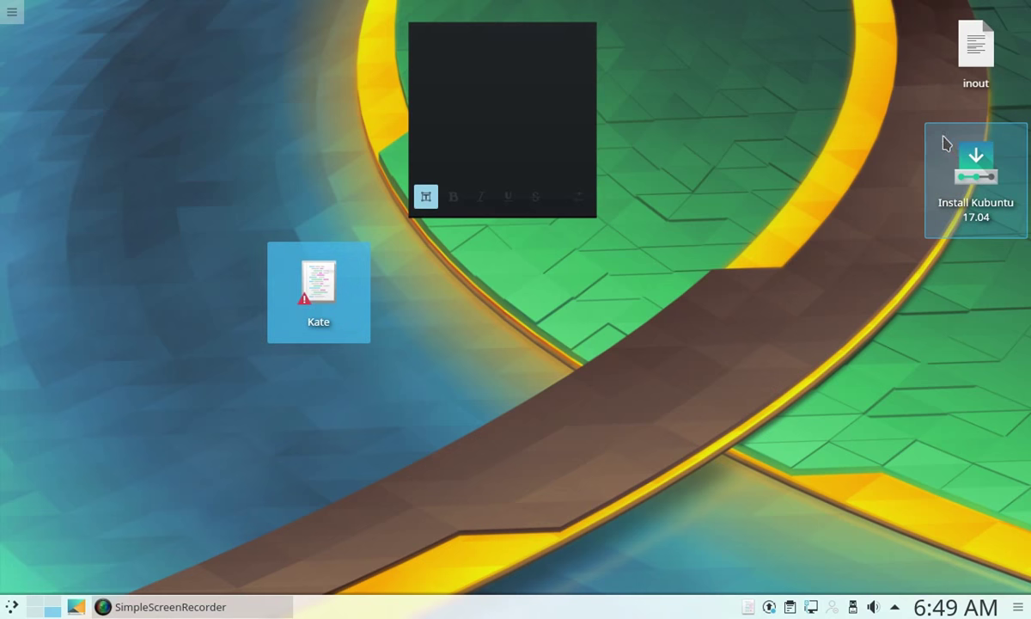
pyautogui.rightClick(337, 305)
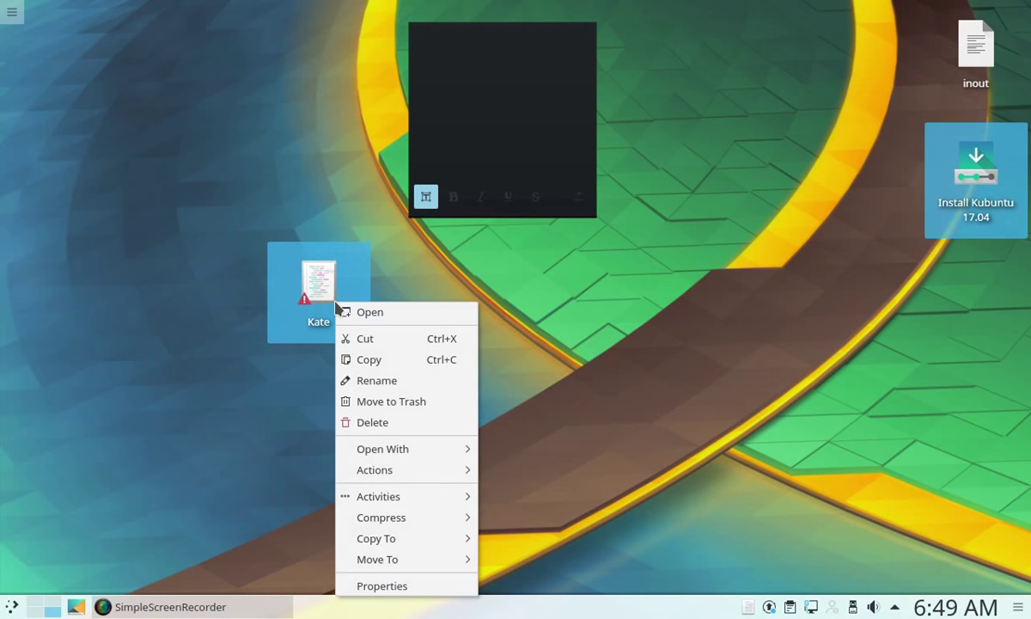
pyautogui.click(429, 313)
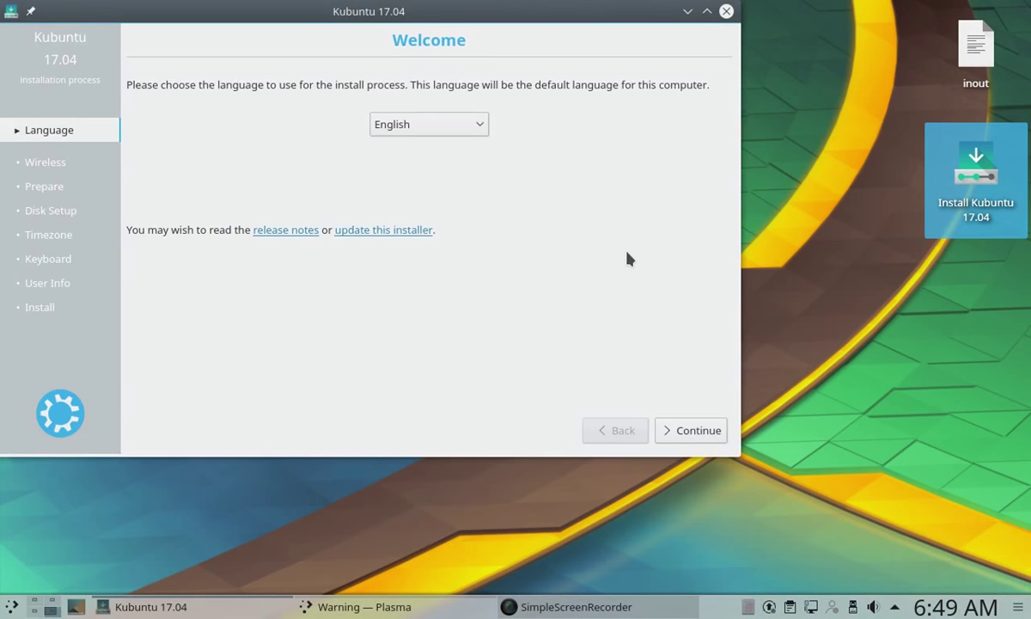
# Quit the Kubuntu installer and accept the Plasma warning so that Kate starts
pyautogui.click(726, 12)
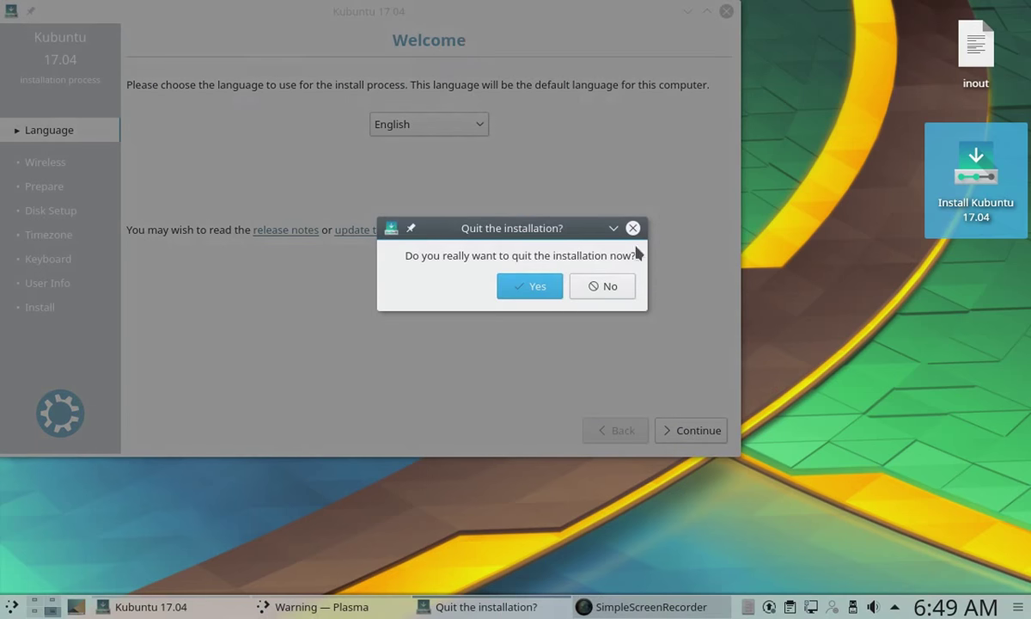
pyautogui.click(529, 295)
pyautogui.click(555, 330)
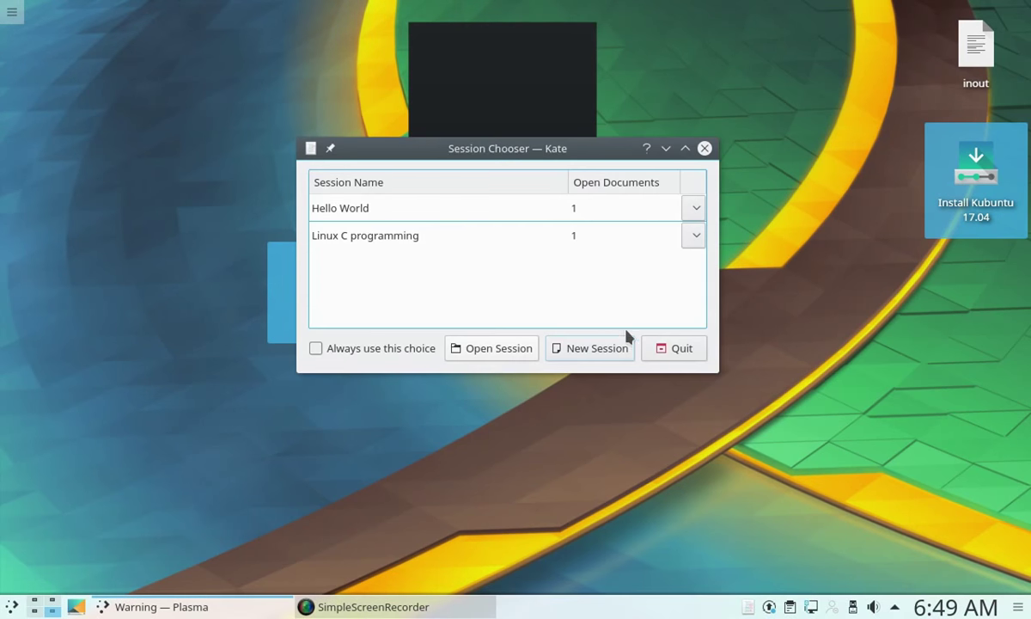
# Open the Hello World session in Kate and close its window
pyautogui.click(451, 214)
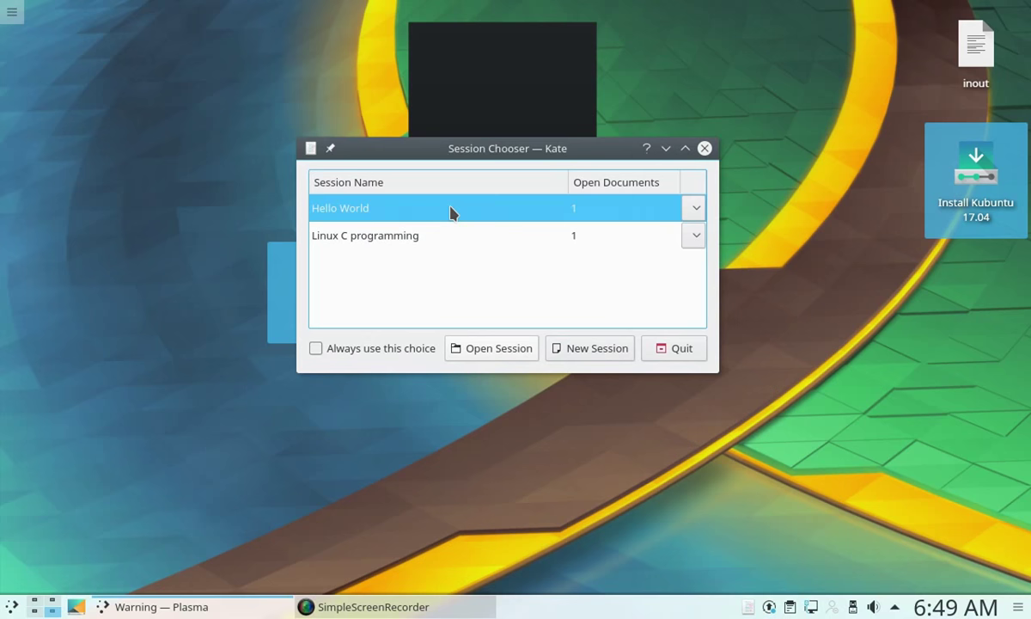
pyautogui.click(421, 243)
pyautogui.click(451, 213)
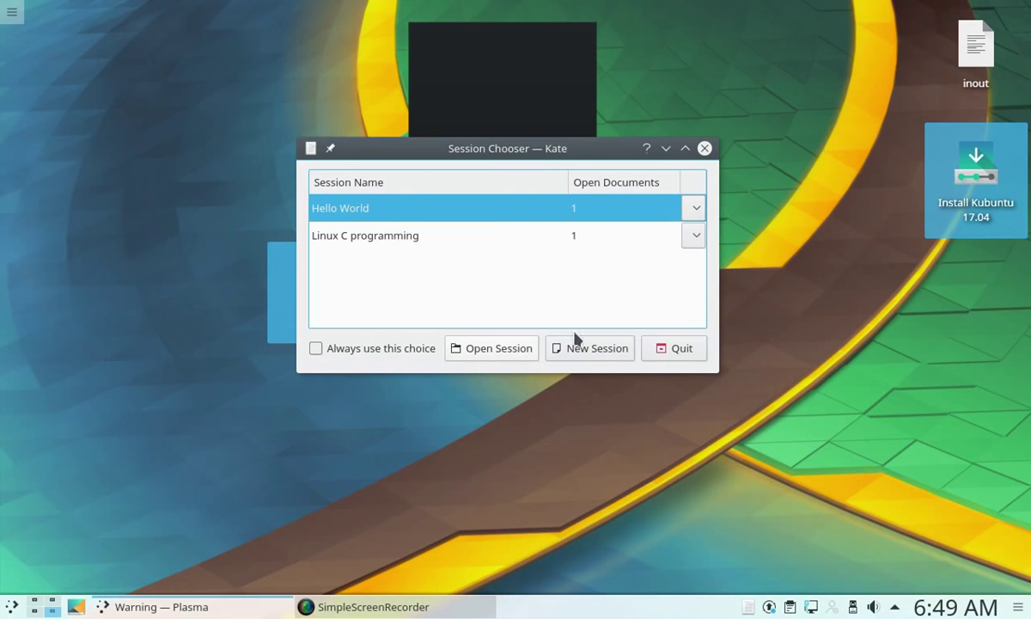
pyautogui.click(498, 352)
pyautogui.click(628, 302)
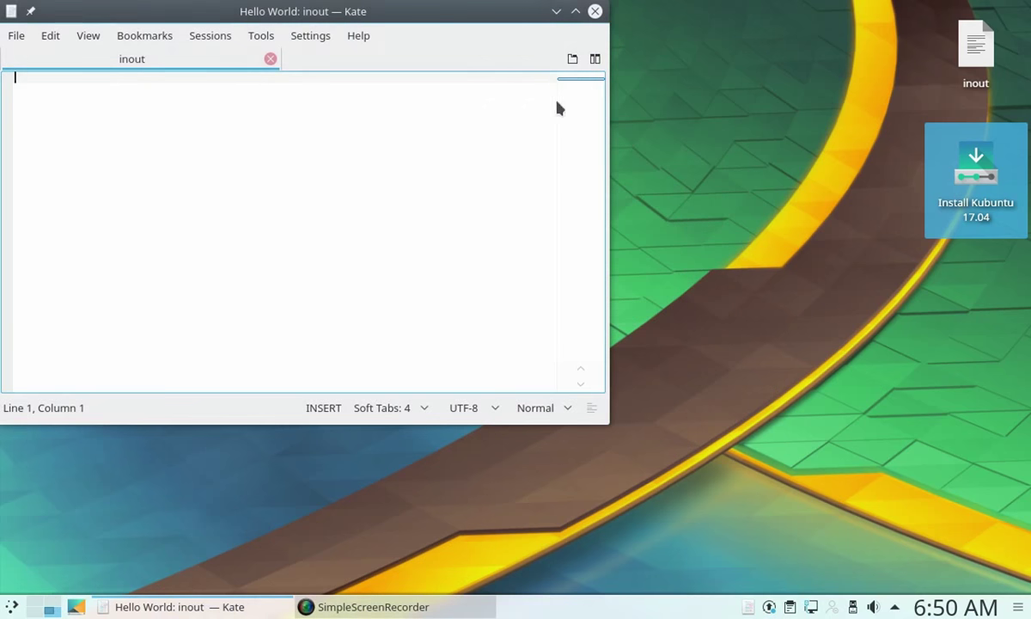
pyautogui.click(595, 12)
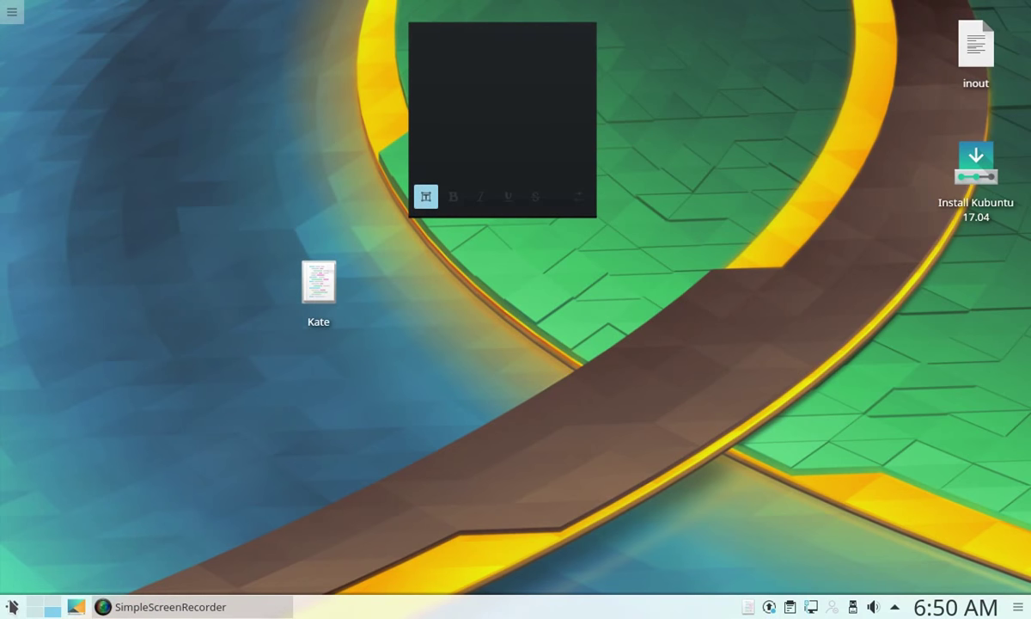
# Launch Kate from the favorite applications and start a new session
pyautogui.click(12, 607)
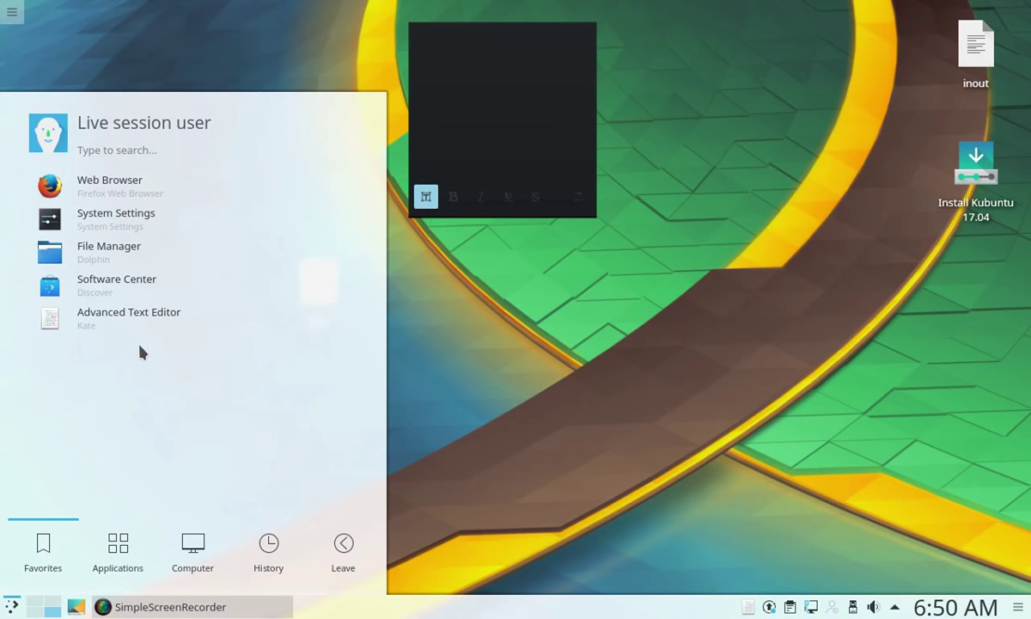
pyautogui.click(152, 329)
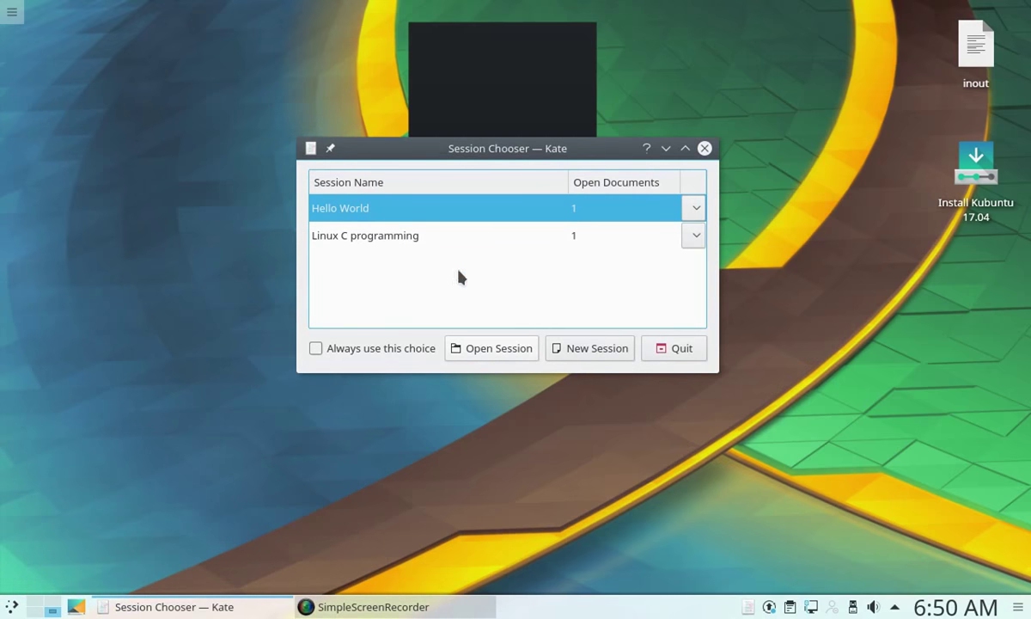
pyautogui.click(564, 354)
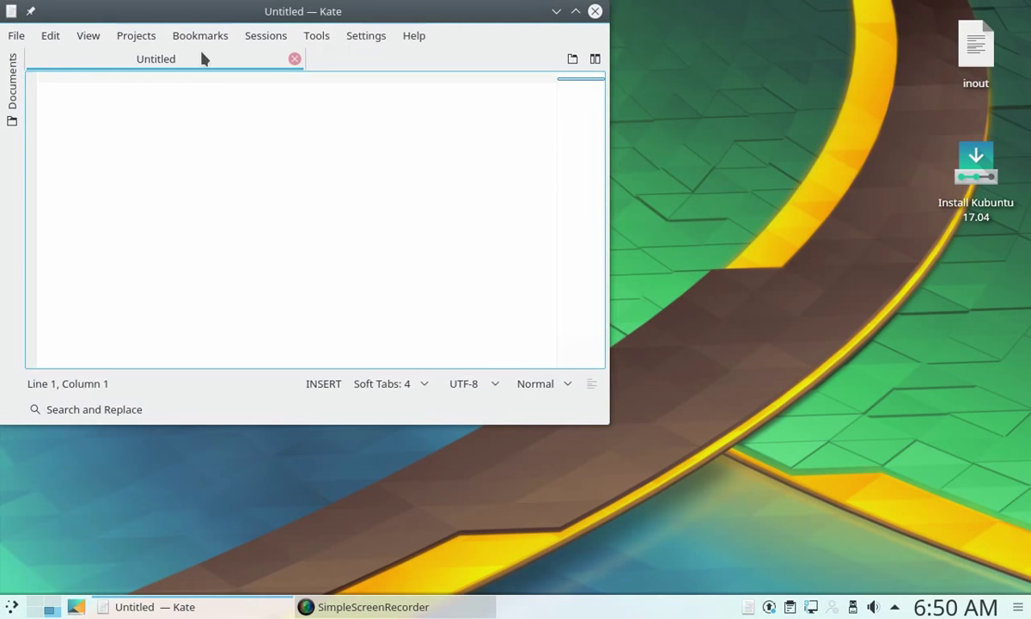
# Enlarge the editor font of the untitled document by about seven increments
pyautogui.click(94, 37)
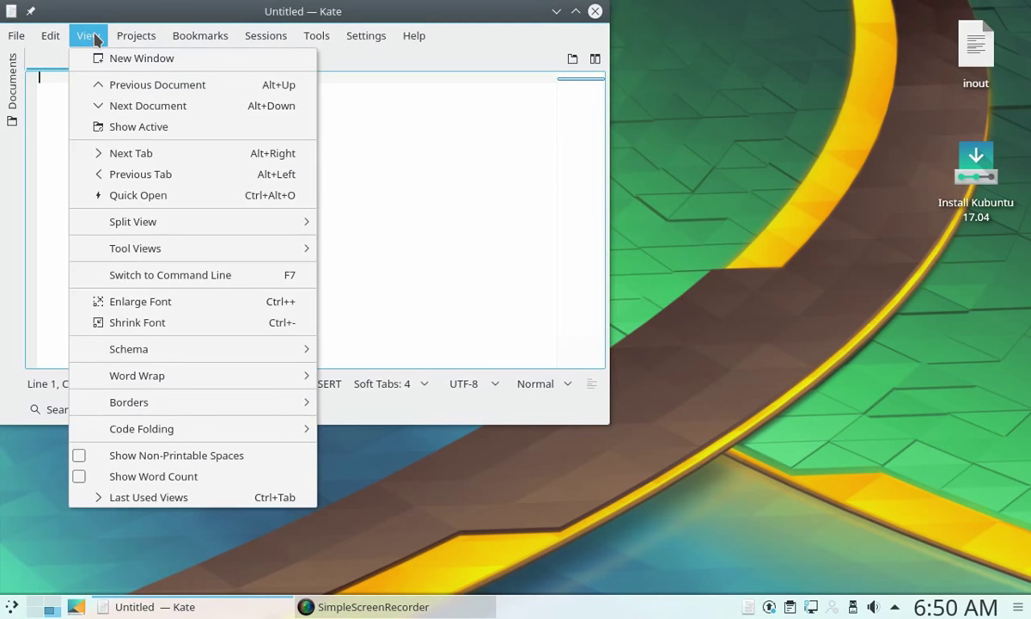
pyautogui.click(253, 305)
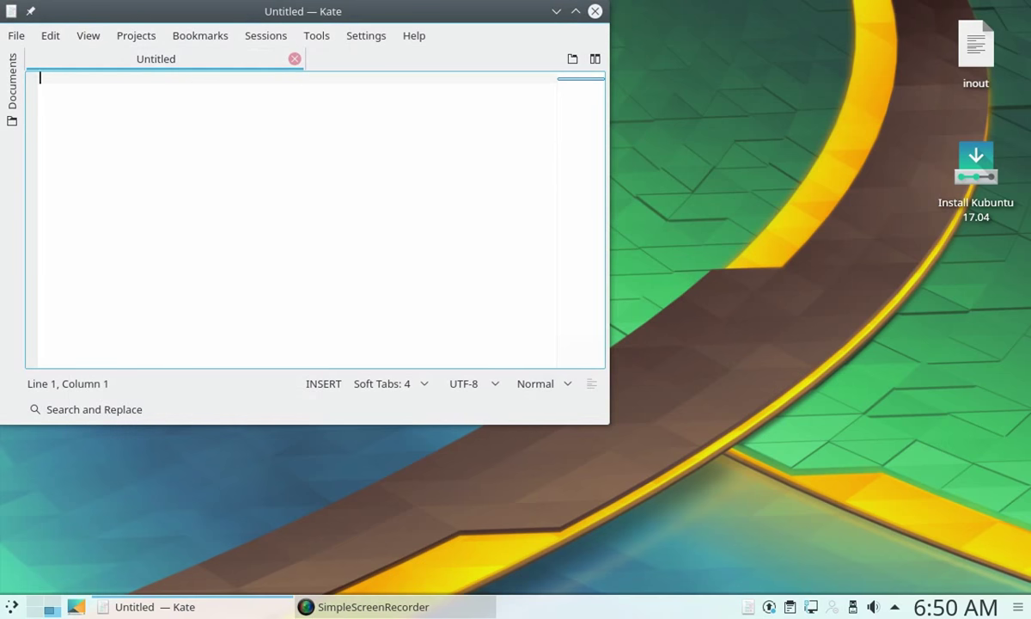
pyautogui.hotkey('ctrl', '+')
pyautogui.hotkey('ctrl', '+')
pyautogui.hotkey('ctrl', '+')
pyautogui.hotkey('ctrl', '+')
pyautogui.hotkey('ctrl', '+')
pyautogui.hotkey('ctrl', '+')
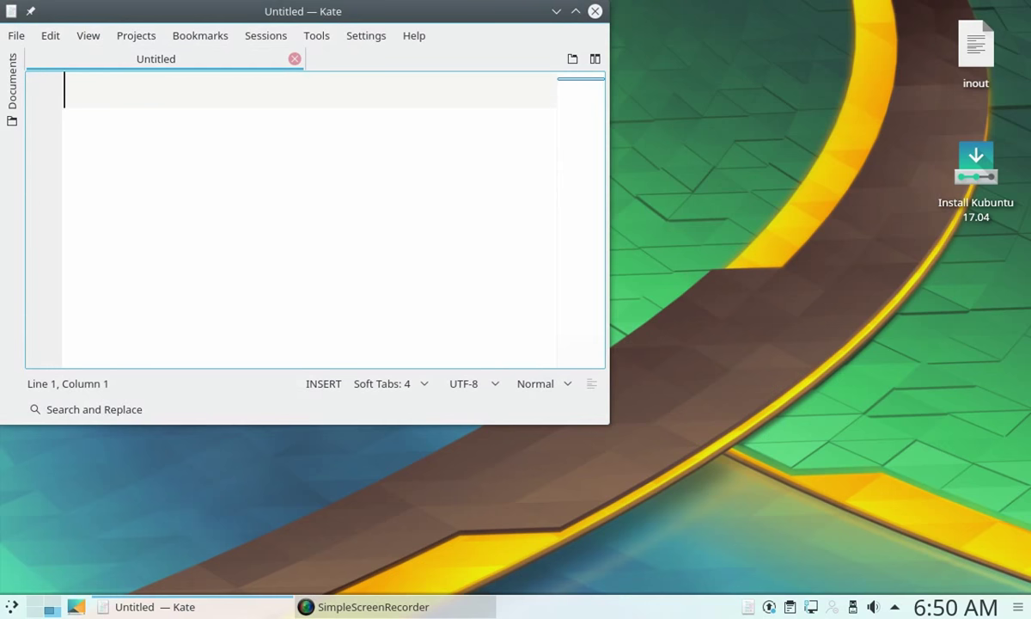
# Write "Thanks for watching!" in the untitled document and switch to the SimpleScreenRecorder window
pyautogui.write('Thanks for watching!')
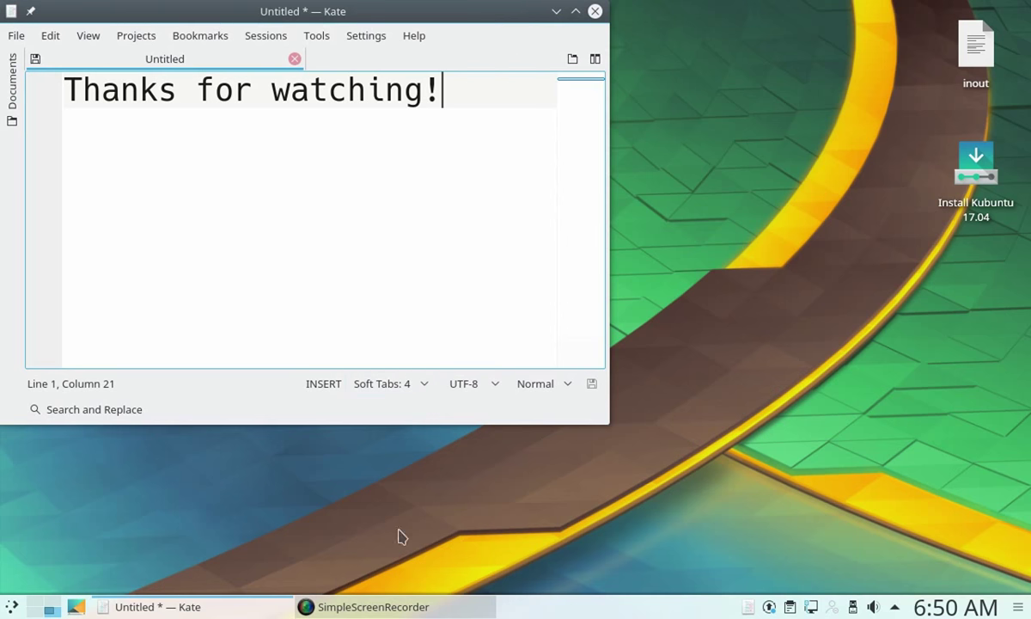
pyautogui.click(337, 606)
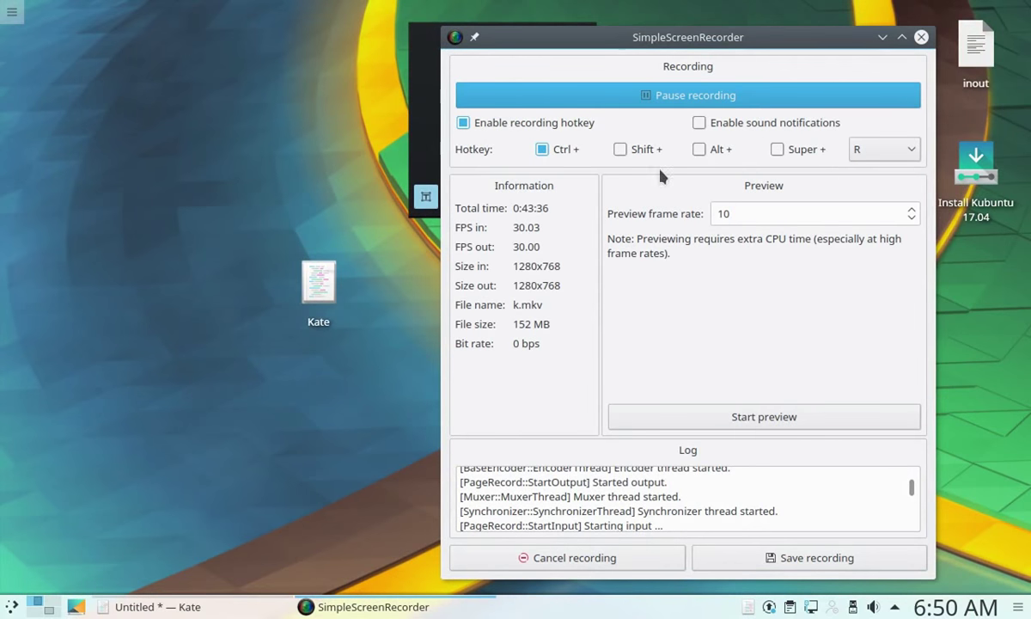